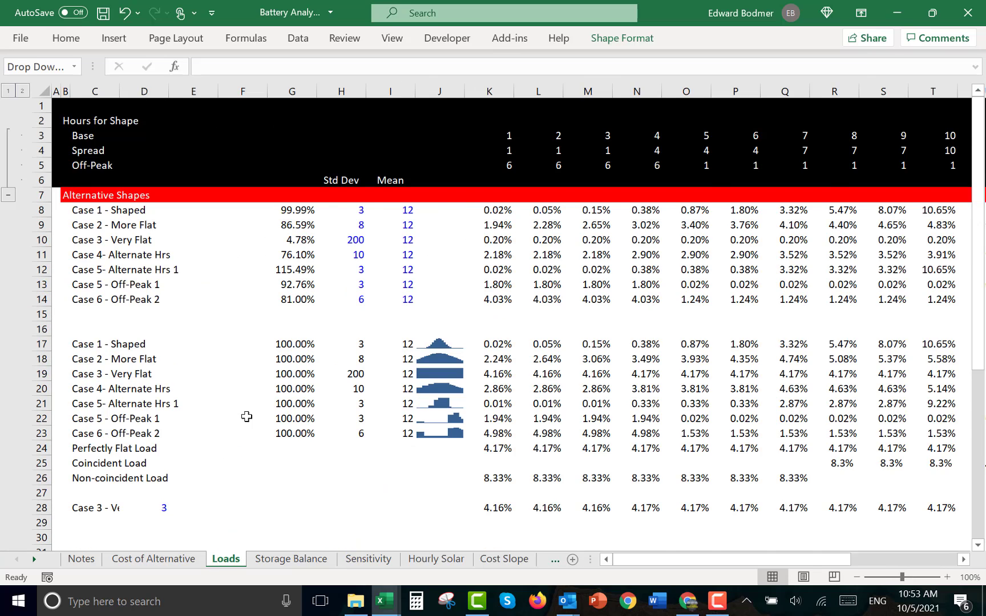
Open the Storage Balance sheet and examine the shape and load rows at the top of the model
key(ctrl+Page_Down)
key(Up)
key(Up)
key(Up)
key(Up)
key(Up)
key(Up)
key(Up)
key(Up)
key(Up)
key(Up)
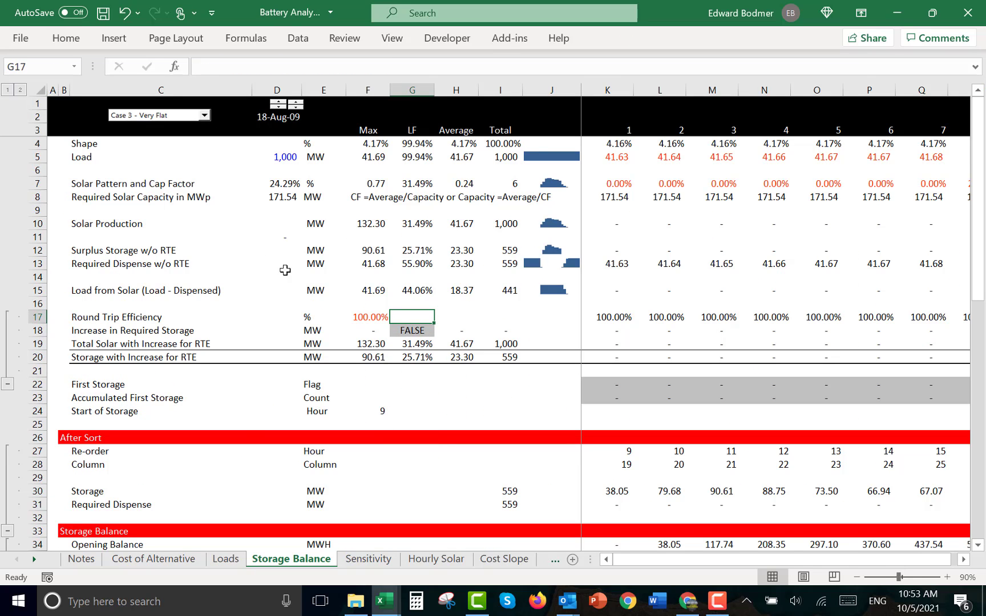
key(Up)
key(Up)
key(Up)
key(Up)
key(Up)
key(Up)
key(Up)
key(Up)
key(Up)
key(Up)
key(Up)
key(Up)
key(Up)
key(Up)
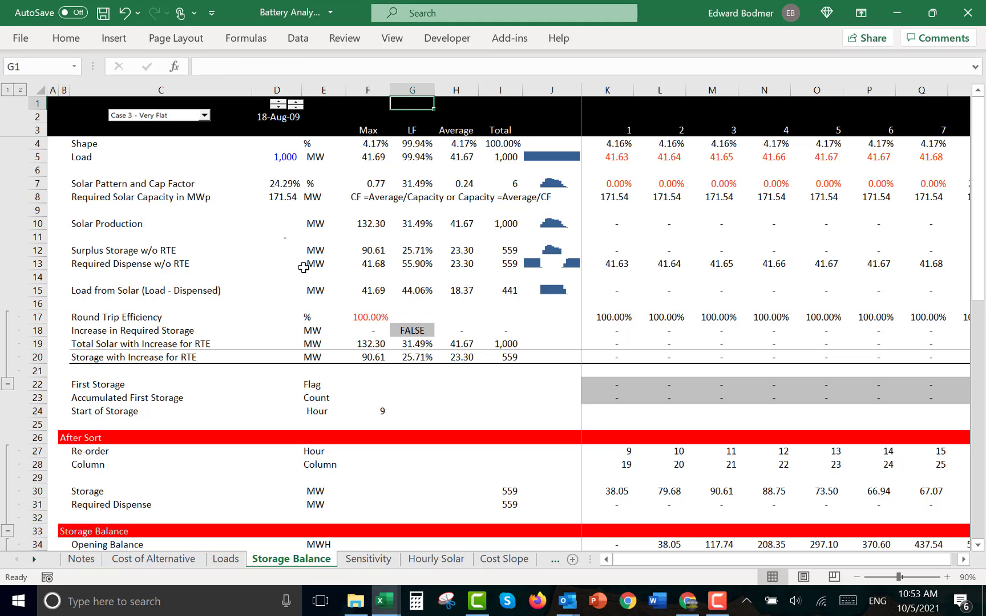
key(Down)
key(Down)
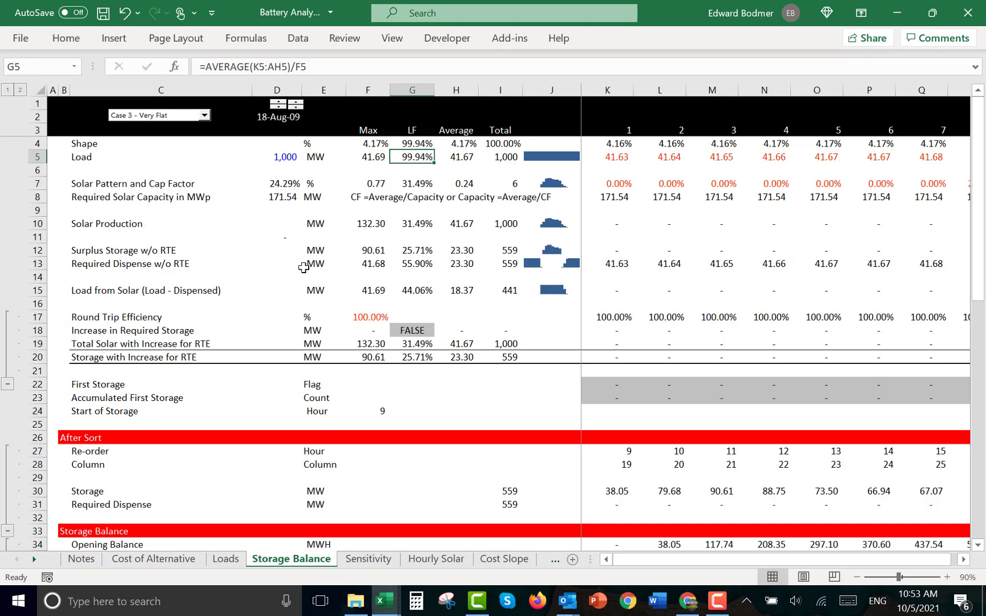
Examine the hourly values of the Solar Pattern and Cap Factor row across the day
key(Down)
key(Down)
key(Right)
key(Right)
key(Right)
key(Right)
key(Right)
key(Right)
key(Right)
key(Right)
key(Right)
key(Right)
key(Right)
key(Right)
key(Right)
key(Right)
key(Right)
key(Right)
key(Right)
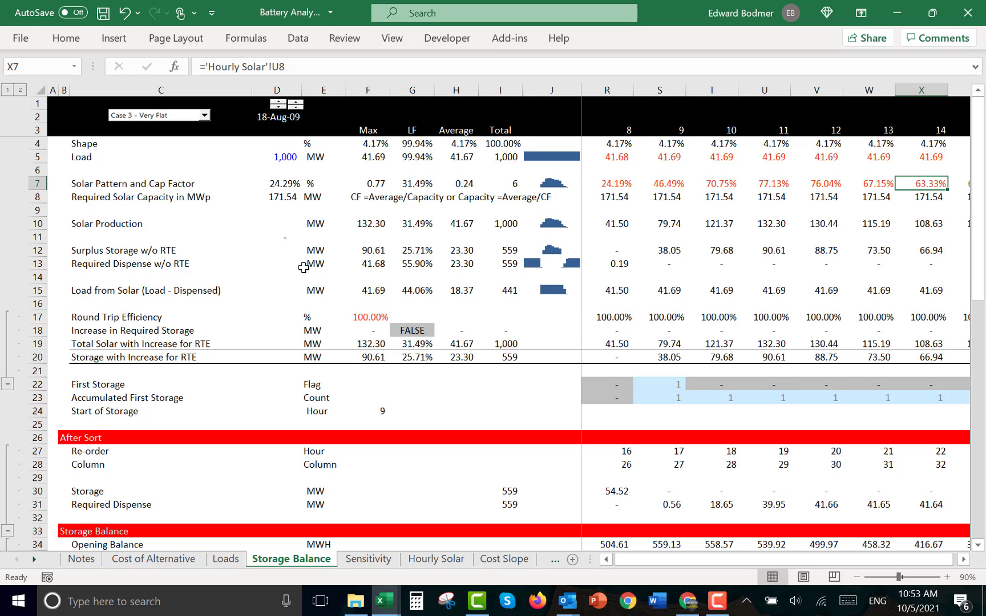
key(Right)
key(Right)
key(Right)
Return to the start of the solar pattern row and review the Solar Production row below it
key(Left)
key(Left)
key(Left)
key(Left)
key(Left)
key(Left)
key(Left)
key(Left)
key(Left)
key(Left)
key(Left)
key(Left)
key(Left)
key(Left)
key(Left)
key(Left)
key(Left)
key(Left)
key(Left)
key(Left)
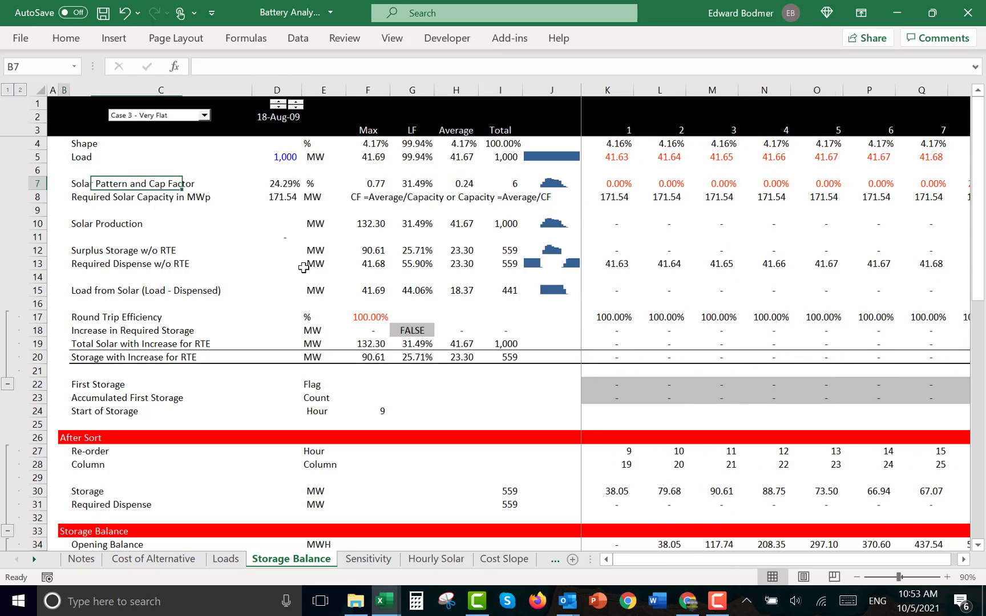
key(Left)
key(Down)
key(Down)
key(Down)
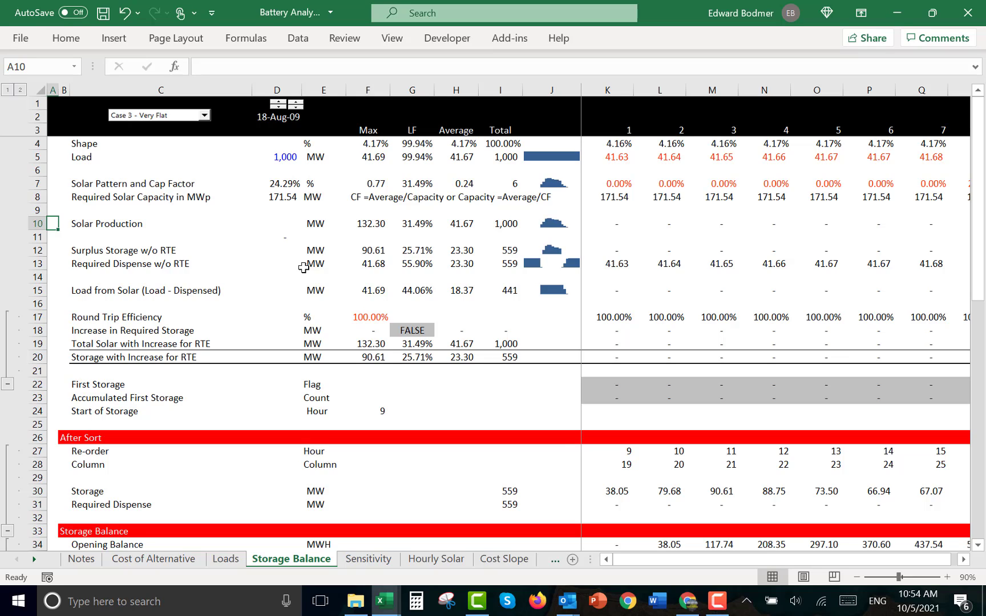
Switch to the Cost of Alternative sheet and go to the top of the cost comparison
key(ctrl+Page_Up)
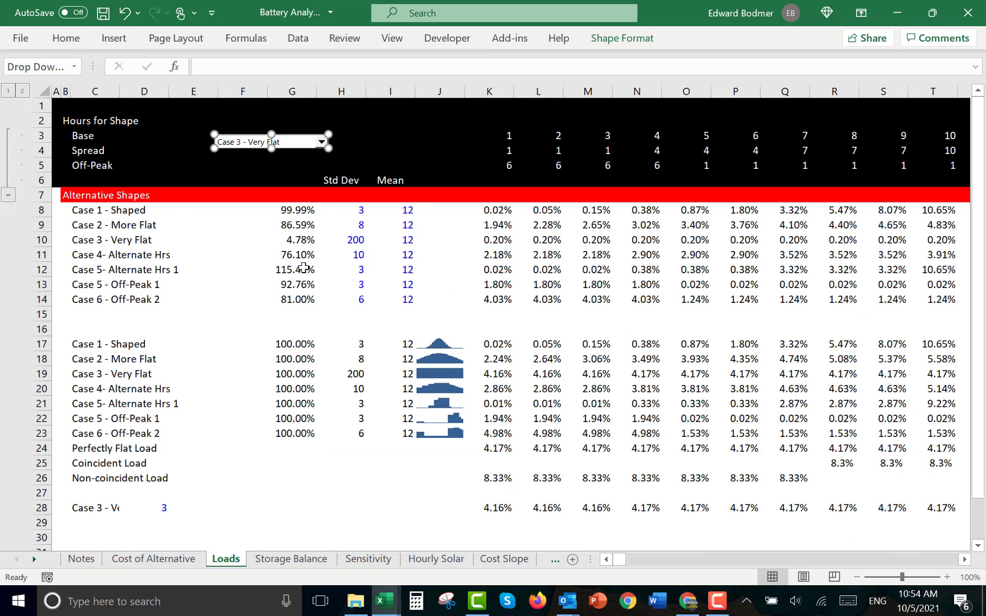
key(ctrl+Page_Up)
key(Up)
key(Up)
key(Up)
key(Up)
key(Up)
key(Up)
key(Up)
key(Up)
key(Up)
key(Up)
key(Up)
key(Up)
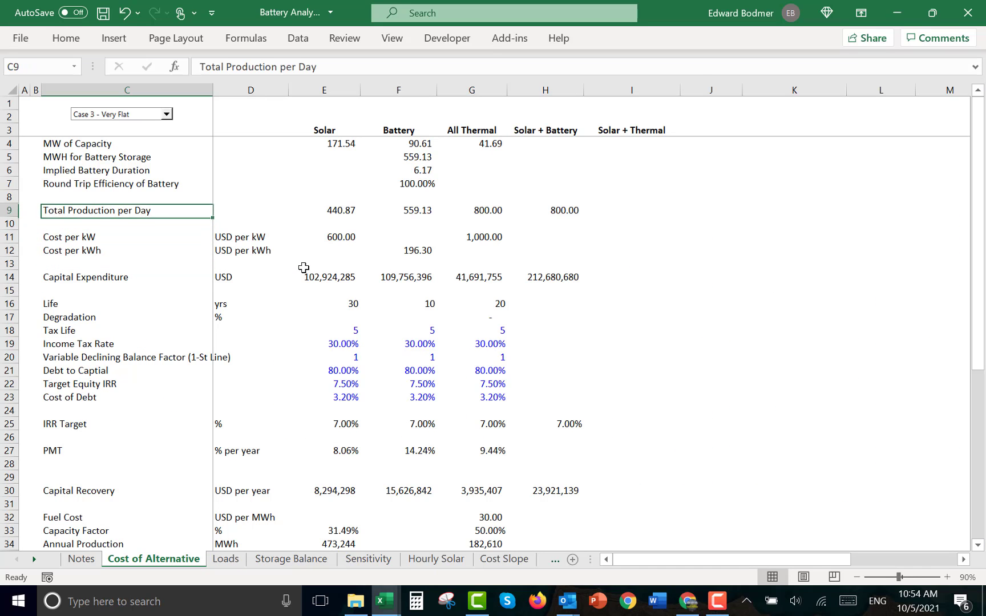
Review the row labels from MW of Capacity down to Capital Expenditure in the cost comparison
key(Down)
key(Down)
key(Down)
key(Down)
key(Down)
key(Down)
key(Down)
key(Down)
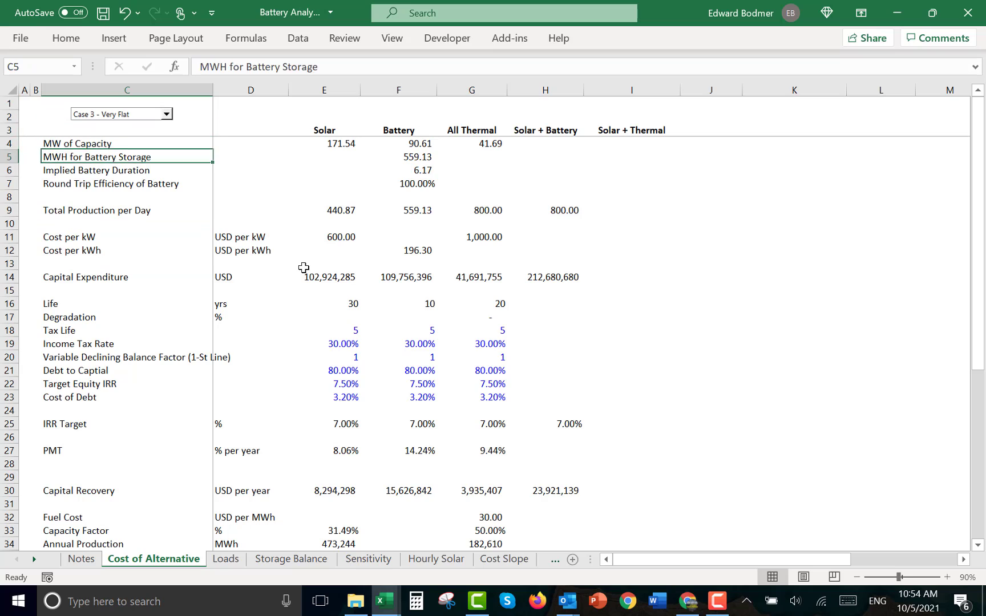
key(Down)
key(Down)
key(Down)
key(Down)
key(Down)
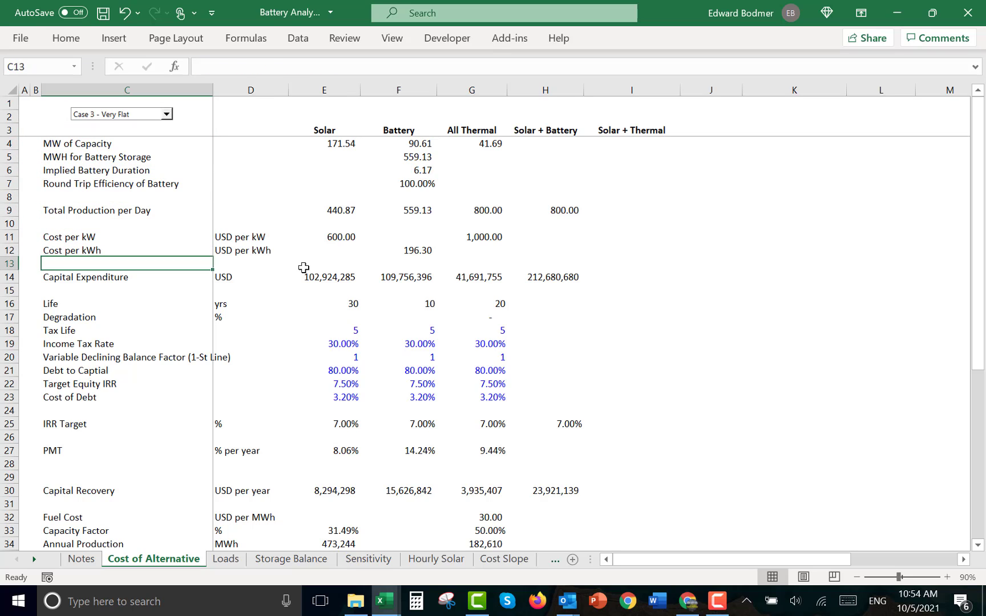
key(Down)
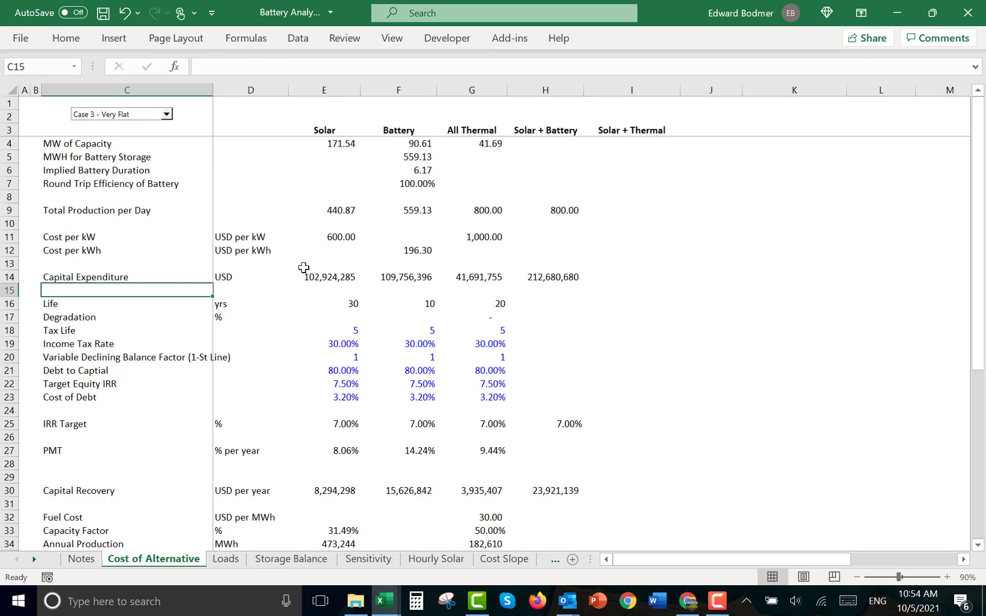
Examine the battery's life, degradation, tax and debt-to-capital assumptions
key(Down)
key(Right)
key(Right)
key(Right)
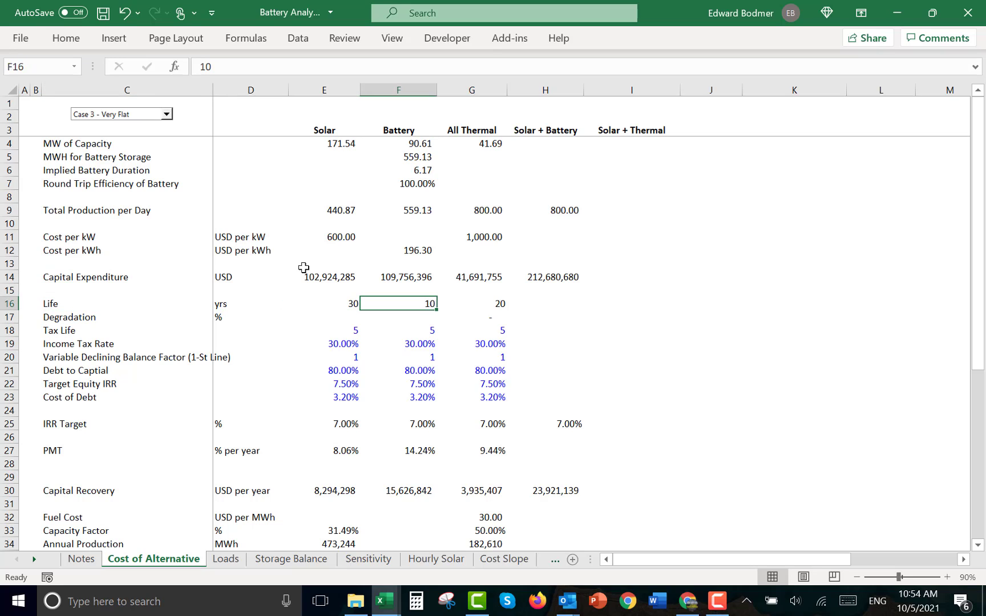
key(Down)
key(Down)
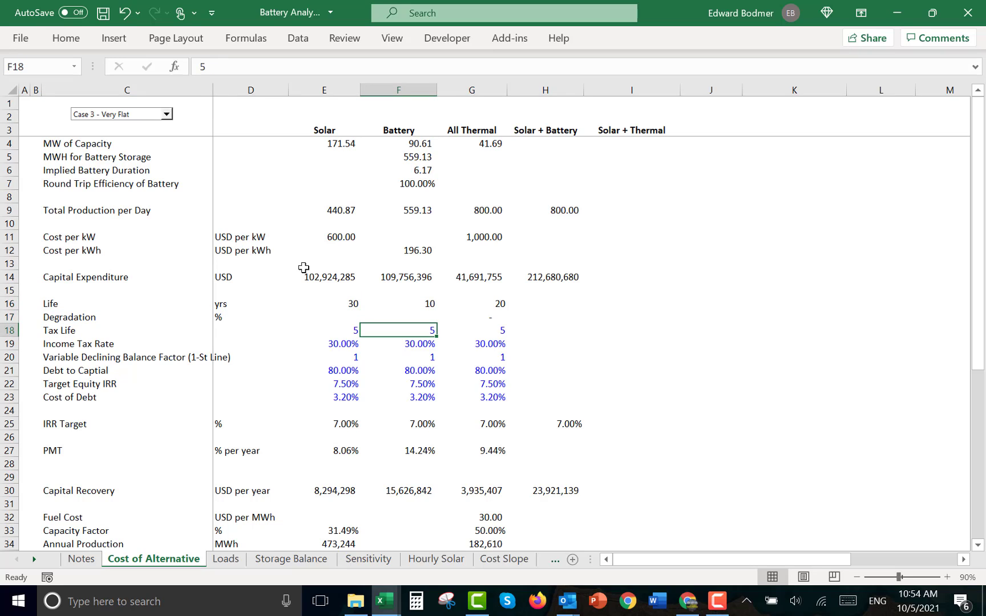
key(Up)
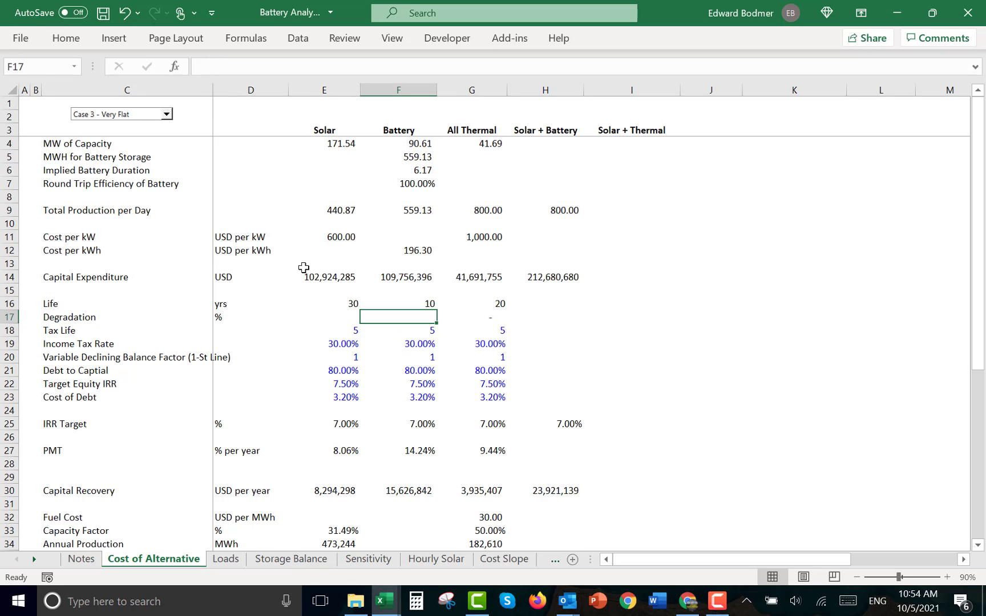
key(Down)
key(Down)
key(Down)
key(Down)
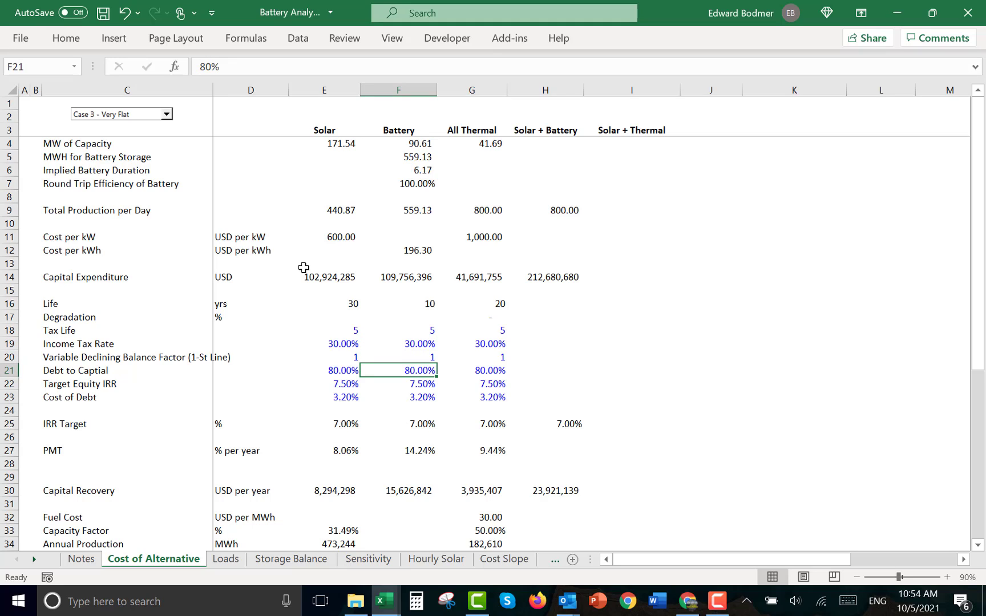
Review the battery's equity IRR, cost of debt and IRR target, and inspect its PMT formula in F27
key(Down)
key(Down)
key(Down)
key(Down)
key(Down)
key(Down)
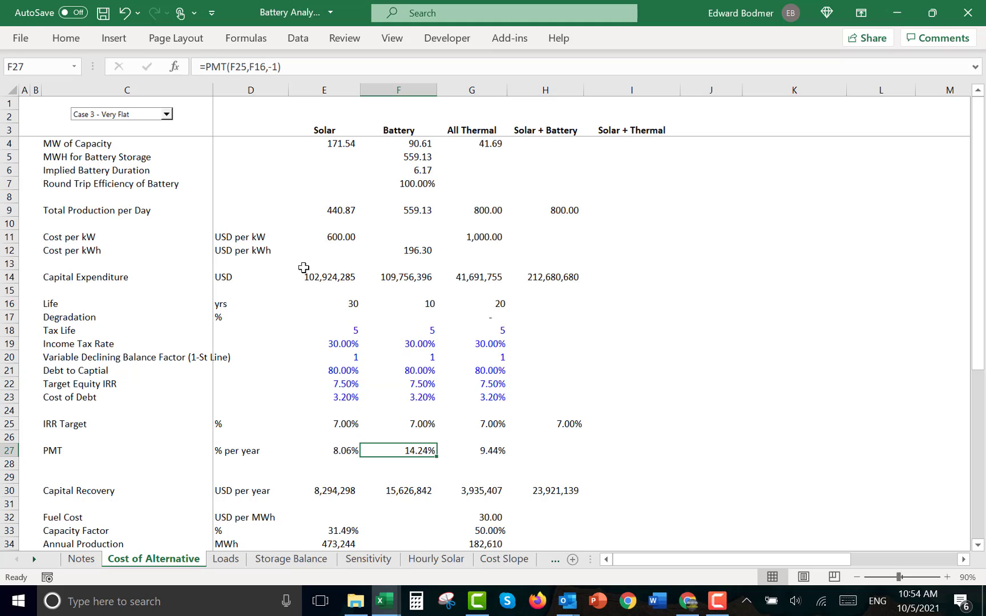
key(Left)
key(Left)
key(Left)
key(Left)
key(Right)
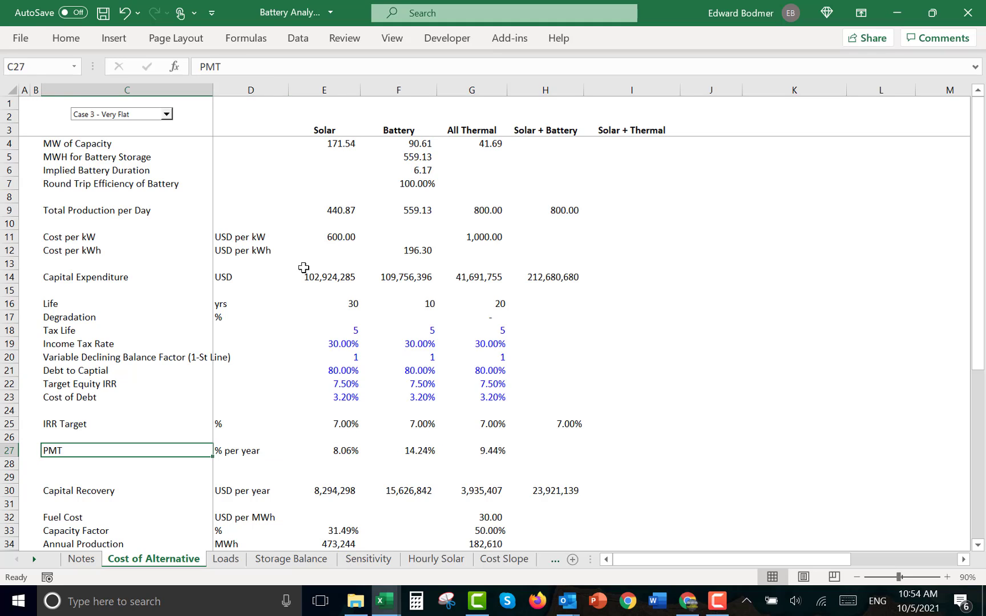
key(Right)
key(Right)
key(Right)
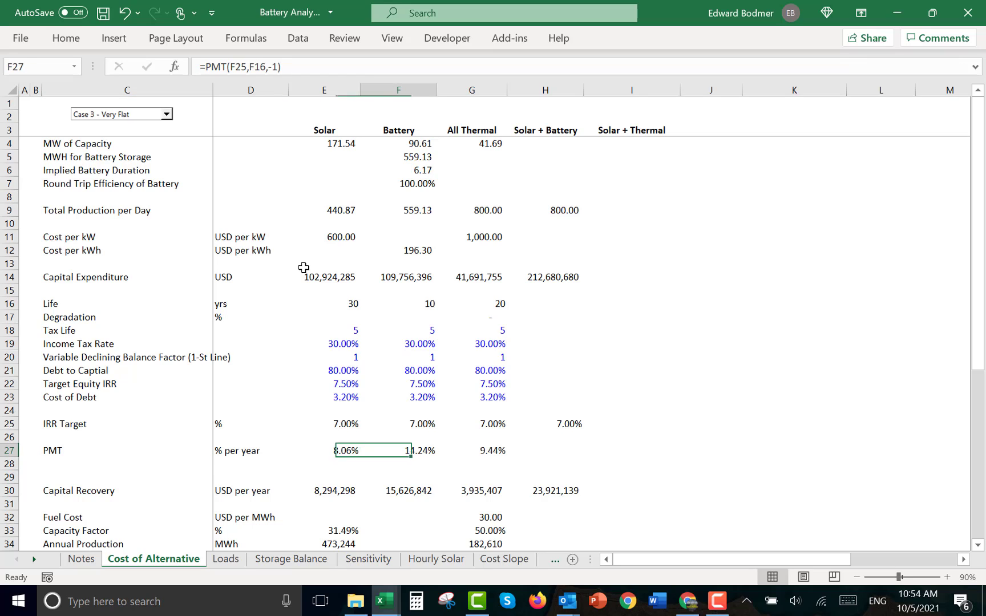
Go back to the column headings and review the Solar, Battery, All Thermal and Solar + Battery alternatives
key(Up)
key(Up)
key(Up)
key(Up)
key(Up)
key(Up)
key(Up)
key(Up)
key(Up)
key(Up)
key(Up)
key(Up)
key(Up)
key(Up)
key(Up)
key(Up)
key(Up)
key(Up)
key(Up)
key(Up)
key(Up)
key(Up)
key(Up)
key(Up)
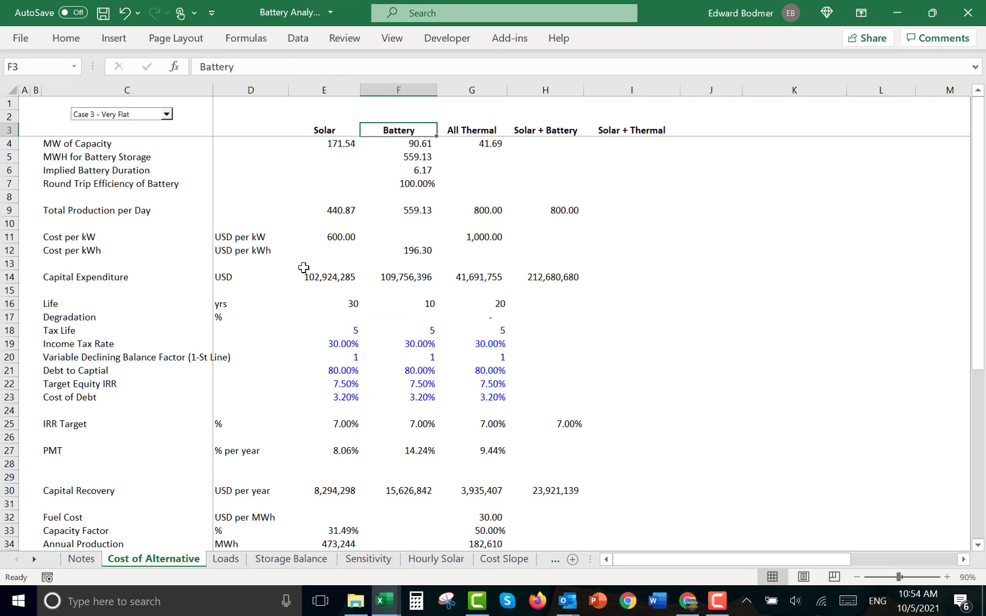
key(Left)
key(Right)
key(Right)
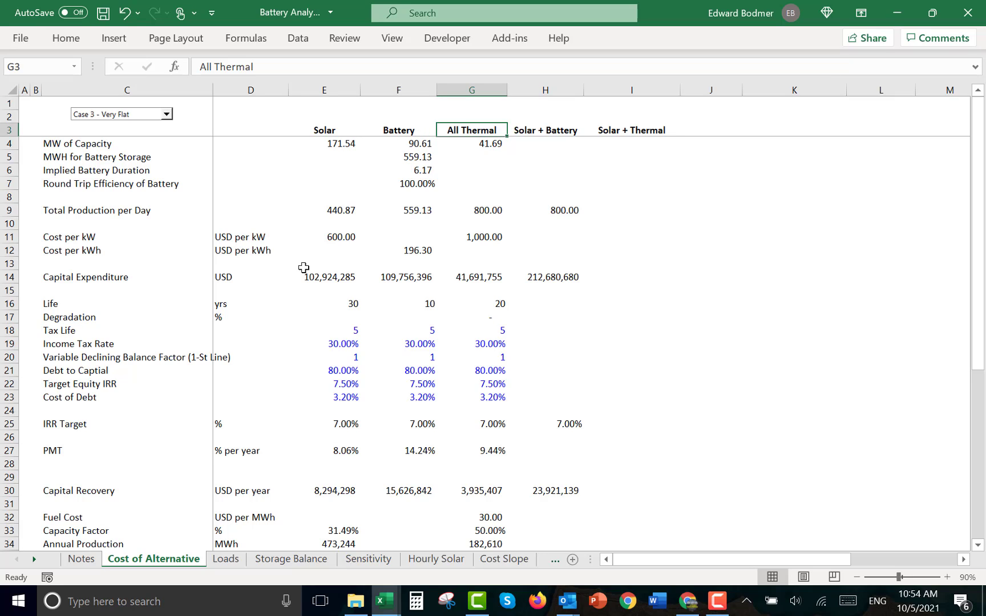
key(Right)
key(Left)
key(Right)
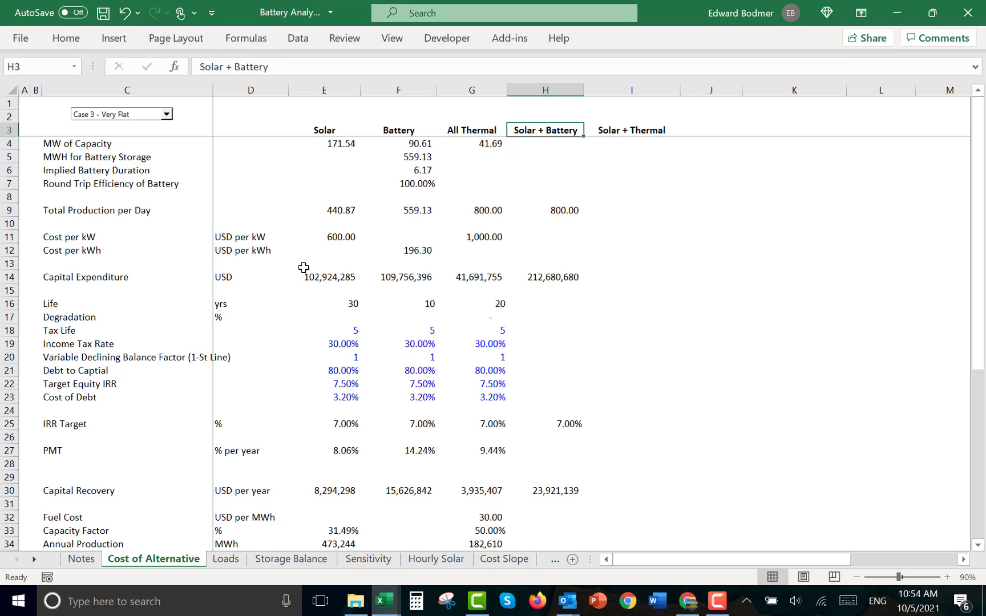
Review the Solar + Battery column from its heading down through the production and capital expenditure rows
key(Left)
key(Right)
key(Down)
key(Down)
key(Down)
key(Down)
key(Down)
key(Down)
key(Down)
key(Down)
key(Down)
key(Down)
key(Down)
key(Down)
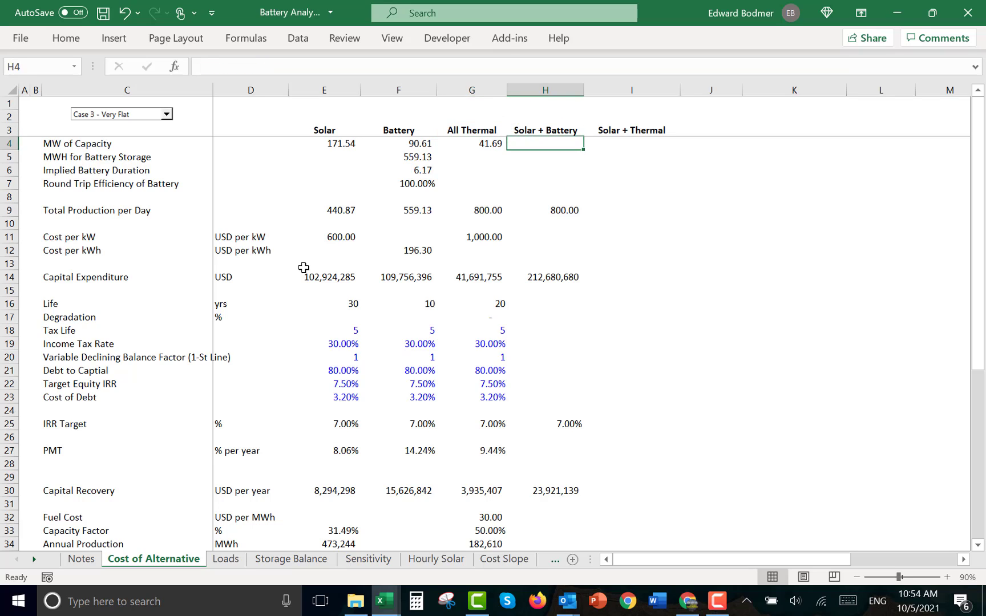
Check the Solar + Thermal column and go back across the headings to Solar in E3
key(Up)
key(Right)
key(Up)
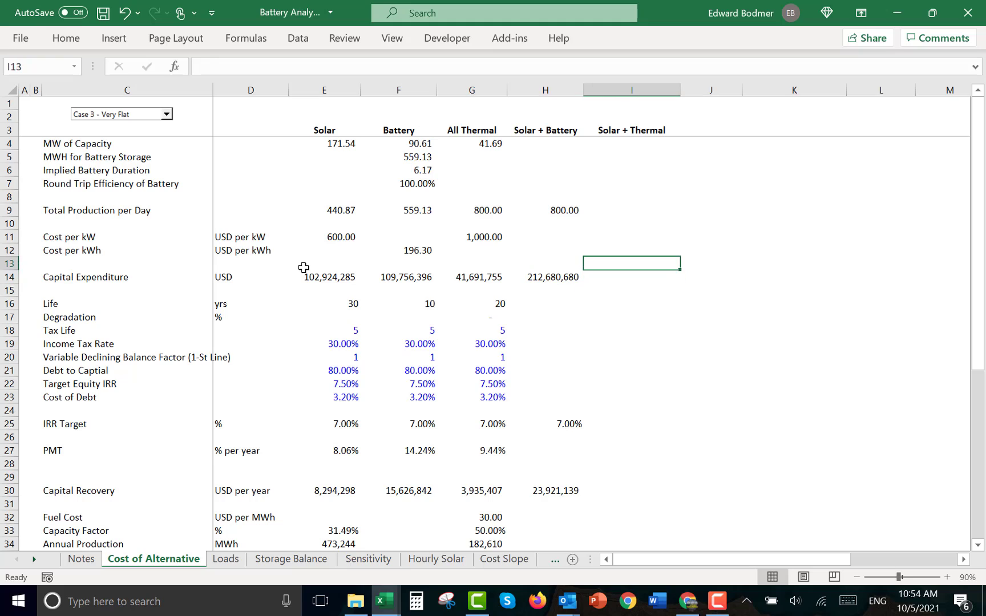
key(Up)
key(Up)
key(Up)
key(Up)
key(Up)
key(Up)
key(Up)
key(Up)
key(Up)
key(Up)
key(Left)
key(Left)
key(Left)
key(Left)
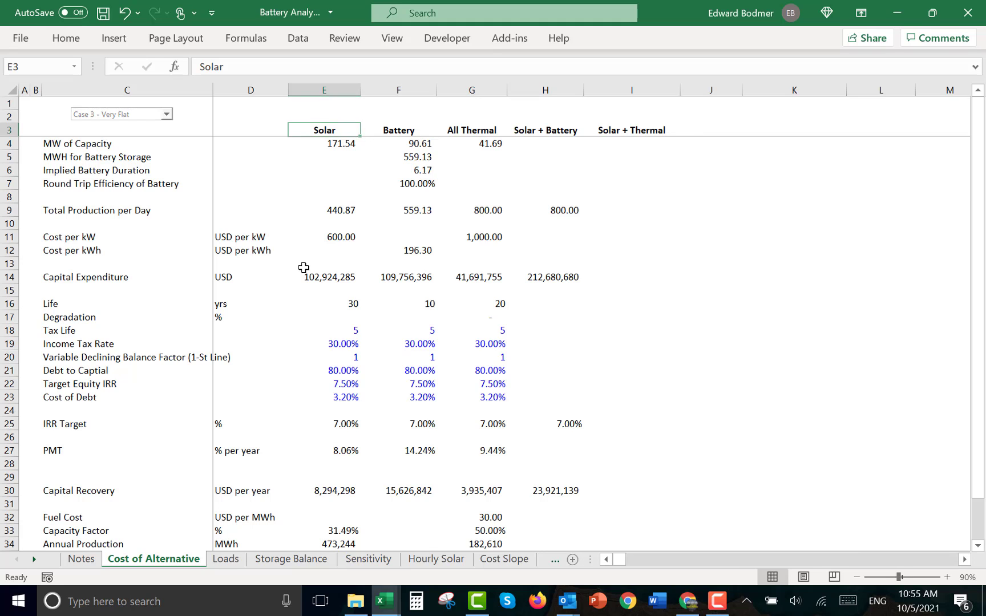
Switch to the Storage Balance sheet and review the load input in D5 and the maximum load formula in F5
key(ctrl+Page_Down)
key(ctrl+Page_Down)
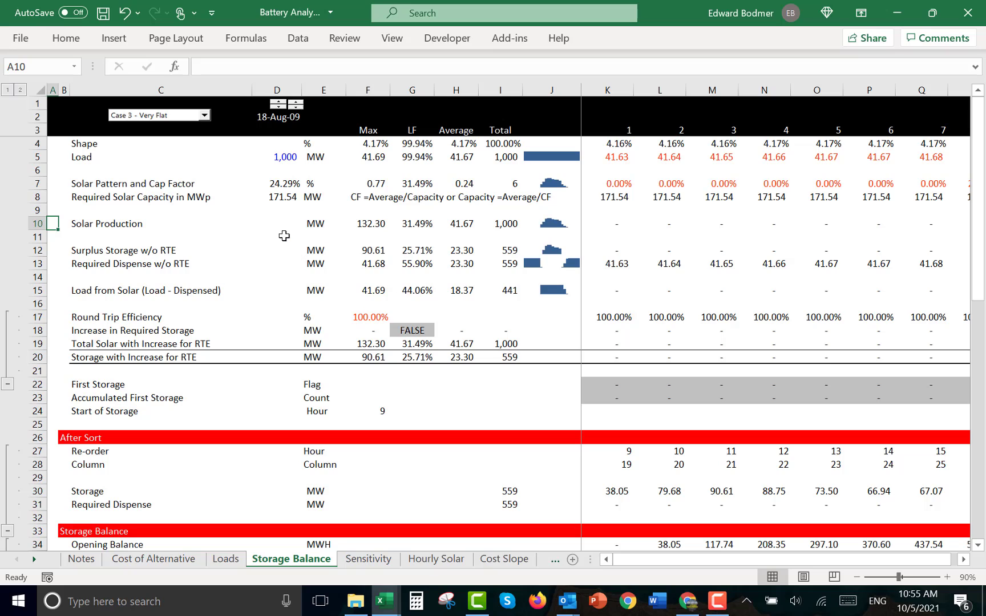
click(270, 203)
key(Up)
key(Up)
key(Up)
key(Up)
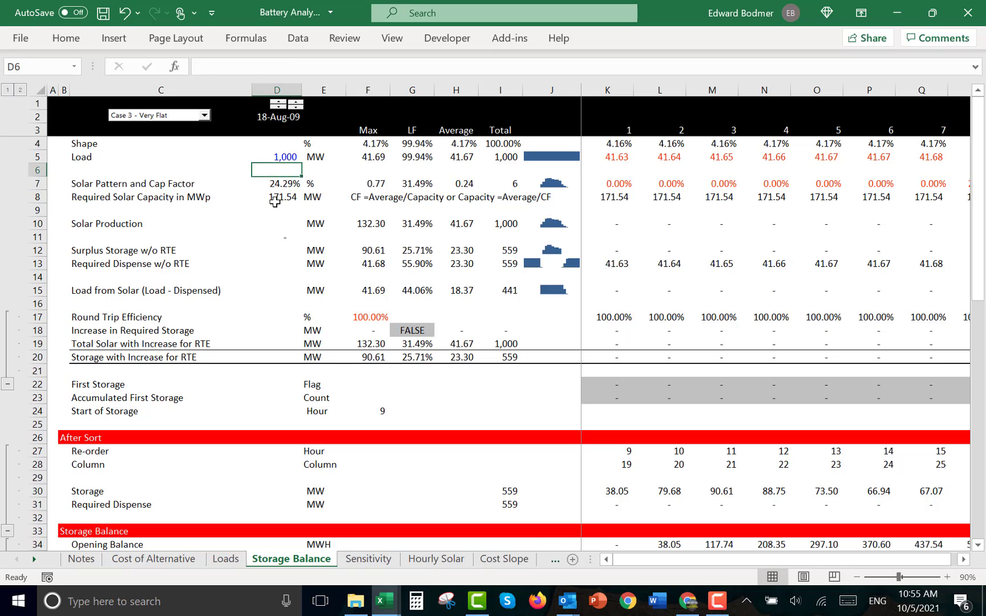
key(Down)
key(Right)
key(Right)
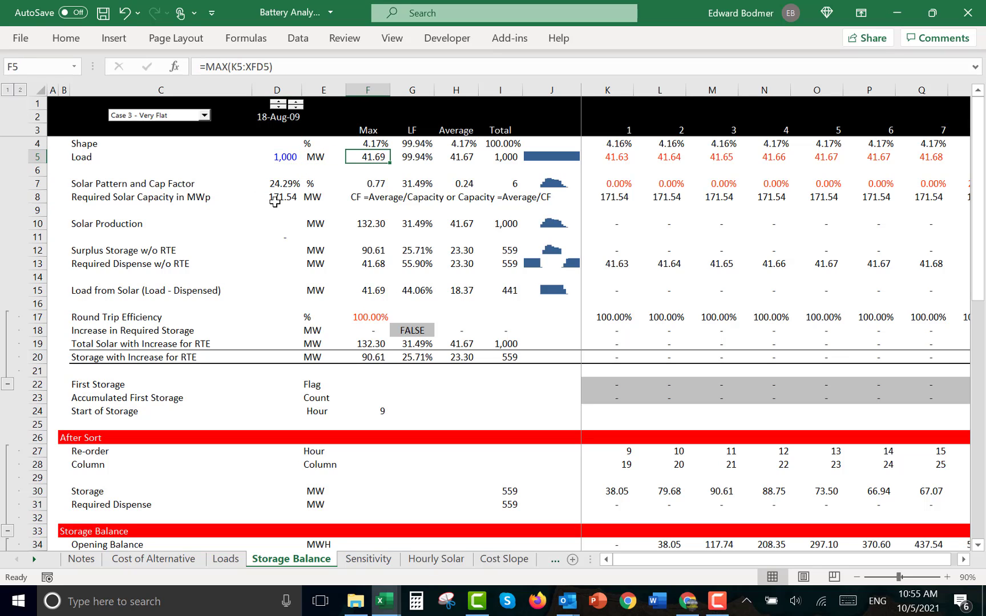
Inspect the Required Solar Capacity formula in D8
key(Left)
key(Left)
key(Down)
key(Down)
key(Down)
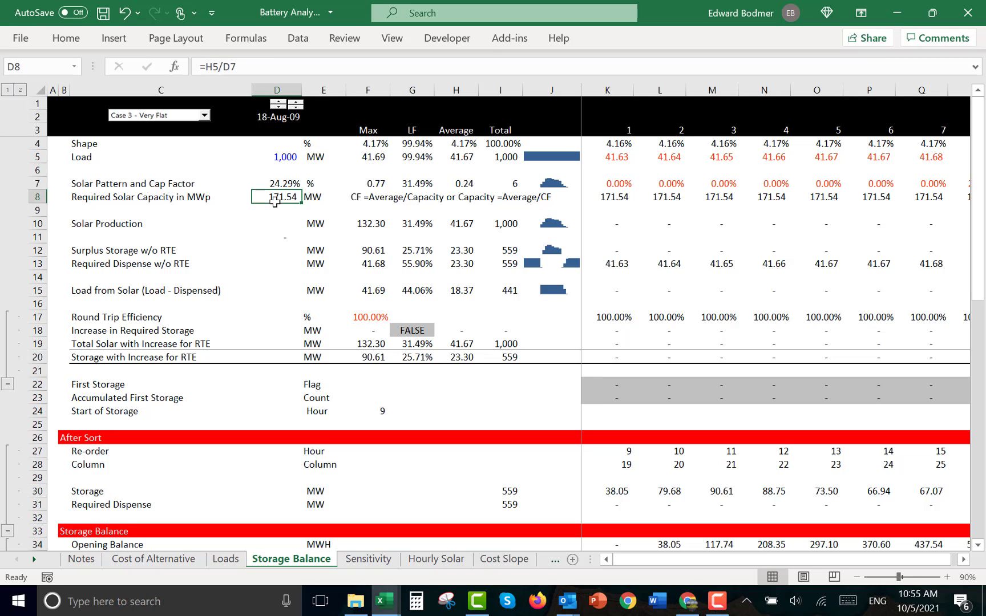
Examine the maximum, load factor and average figures in the Load row
key(Up)
key(Up)
key(Up)
key(Right)
key(Right)
key(Right)
key(Right)
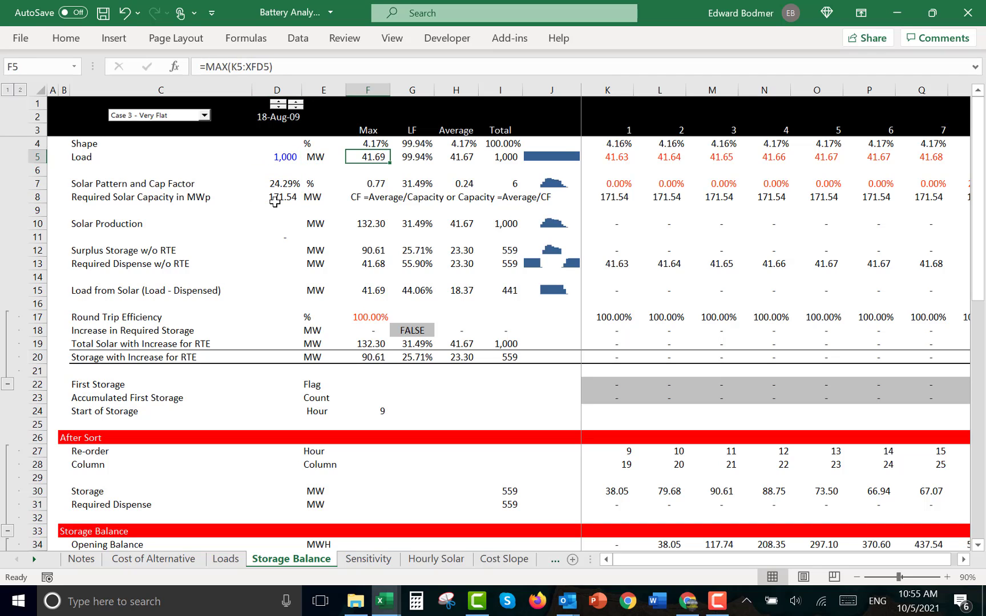
key(Left)
key(Left)
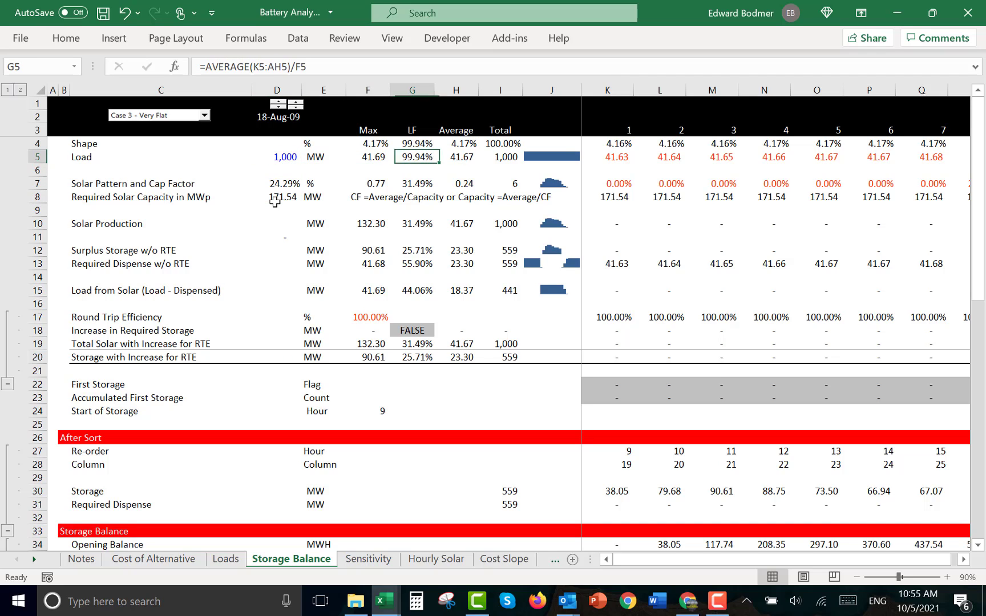
Recheck the required solar capacity in D8 and return to the Cost of Alternative sheet
key(Down)
key(Down)
key(Down)
key(Left)
key(Left)
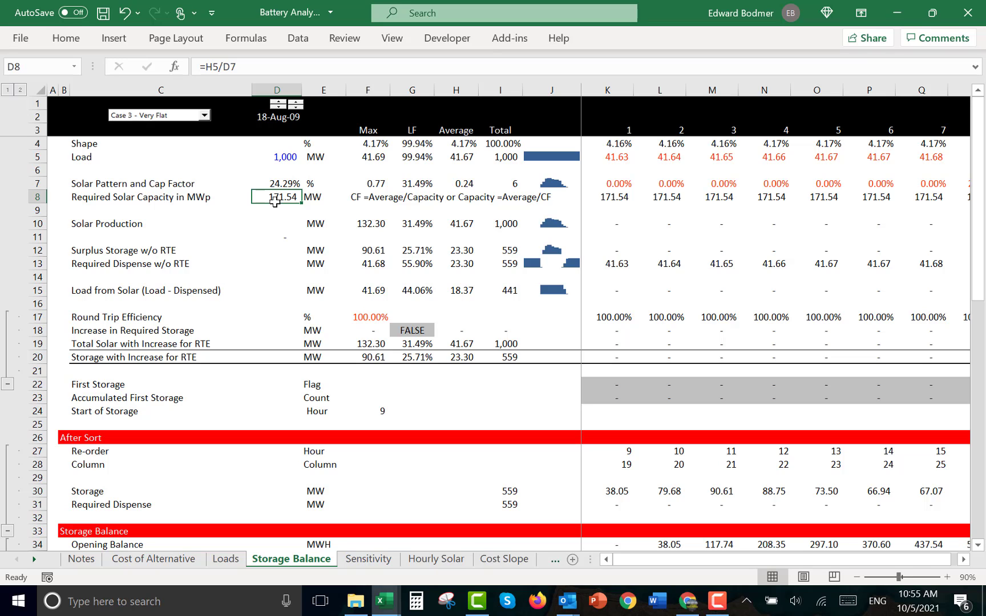
key(ctrl+Page_Up)
key(ctrl+Page_Up)
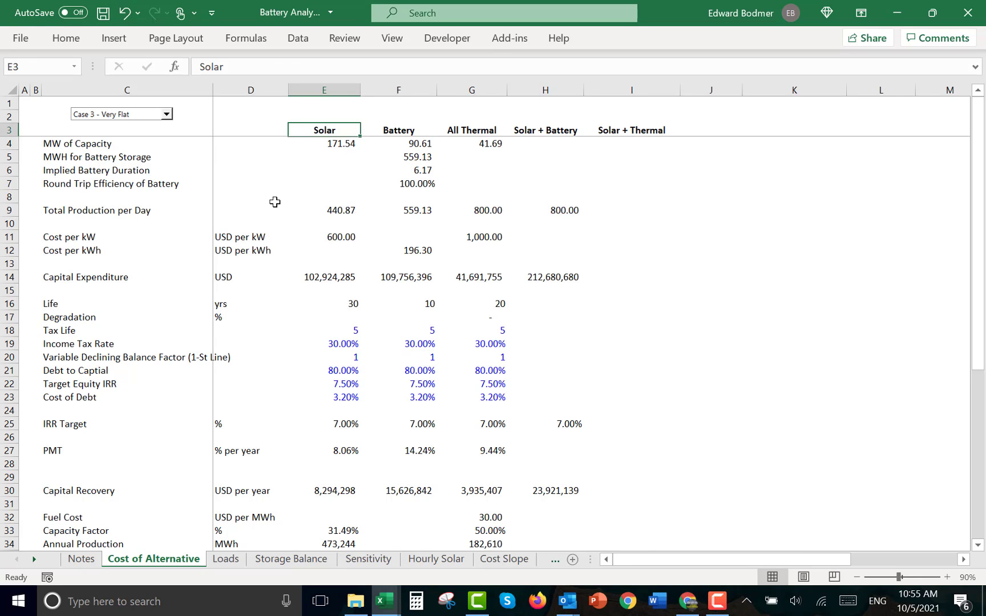
Go through the Loads and Cost Slope sheets to the Detailed LCOE Calculator sheet
key(ctrl+Page_Down)
key(ctrl+Page_Down)
key(ctrl+Page_Down)
key(ctrl+Page_Down)
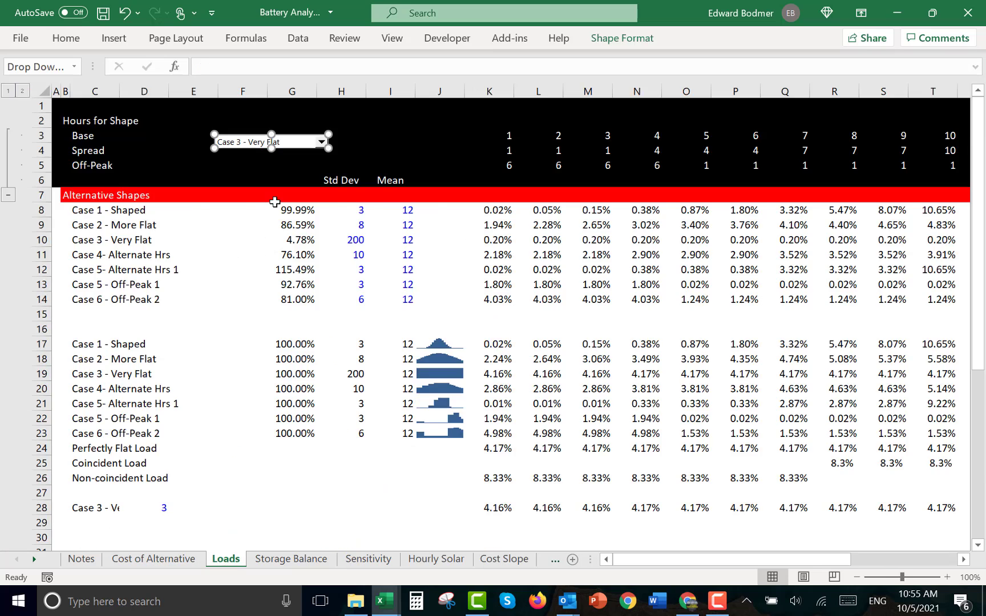
key(ctrl+Page_Down)
key(ctrl+Page_Down)
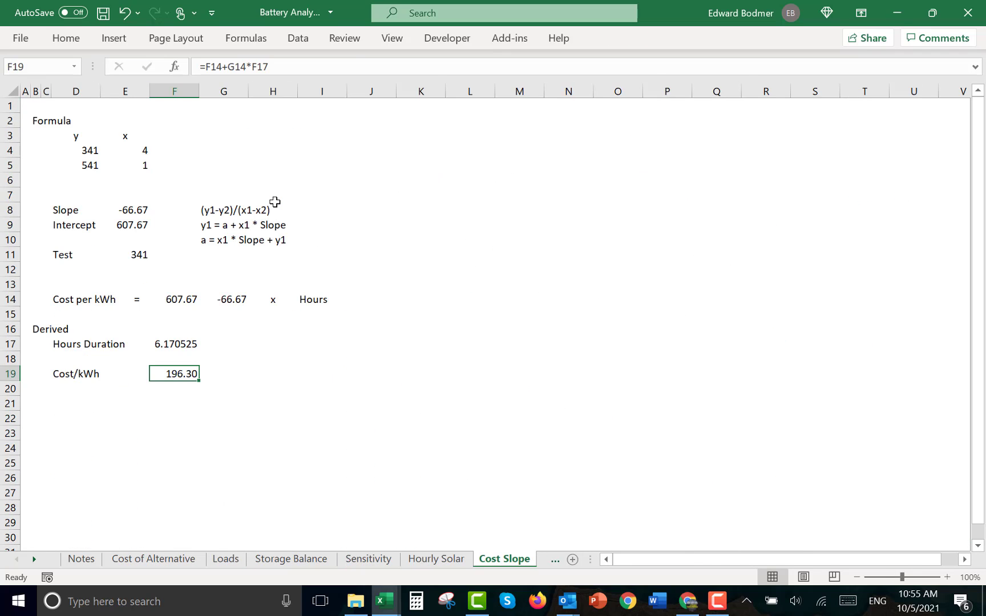
key(Up)
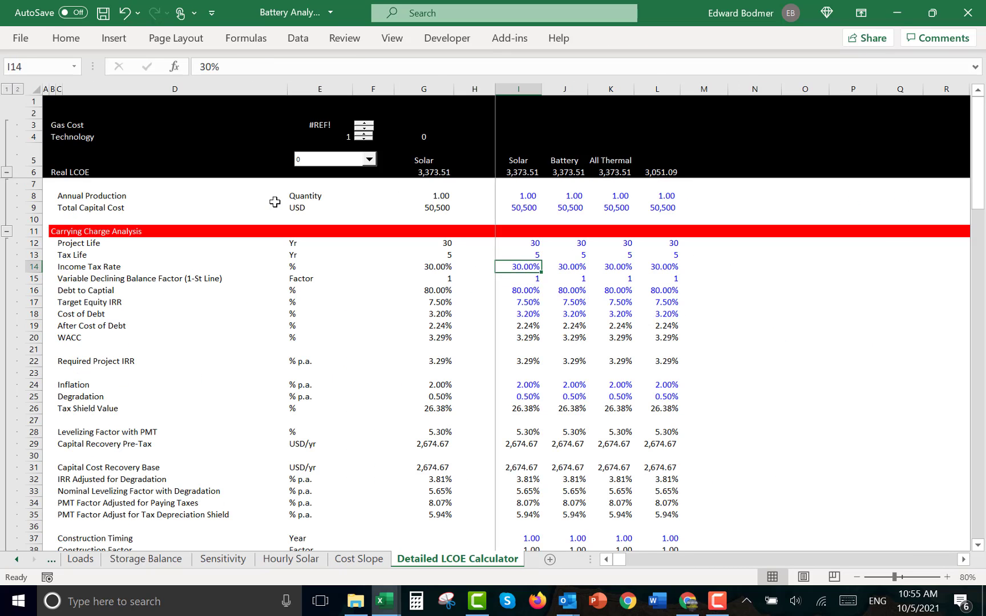
Review the Solar carrying charge assumptions from Income Tax Rate down to Inflation
key(Left)
key(Right)
key(Down)
key(Down)
key(Down)
key(Down)
key(Down)
key(Down)
key(Down)
key(Down)
key(Down)
key(Down)
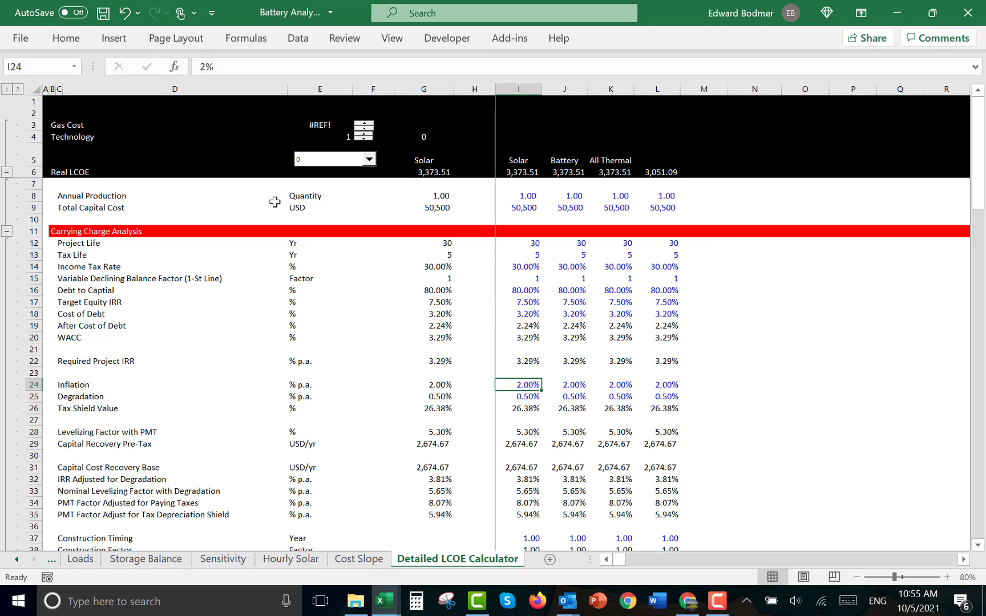
Examine the Solar calculations from Degradation and Tax Shield Value down to Real IRR in I41
key(Down)
key(Down)
key(Down)
key(Down)
key(Down)
key(Down)
key(Down)
key(Down)
key(Down)
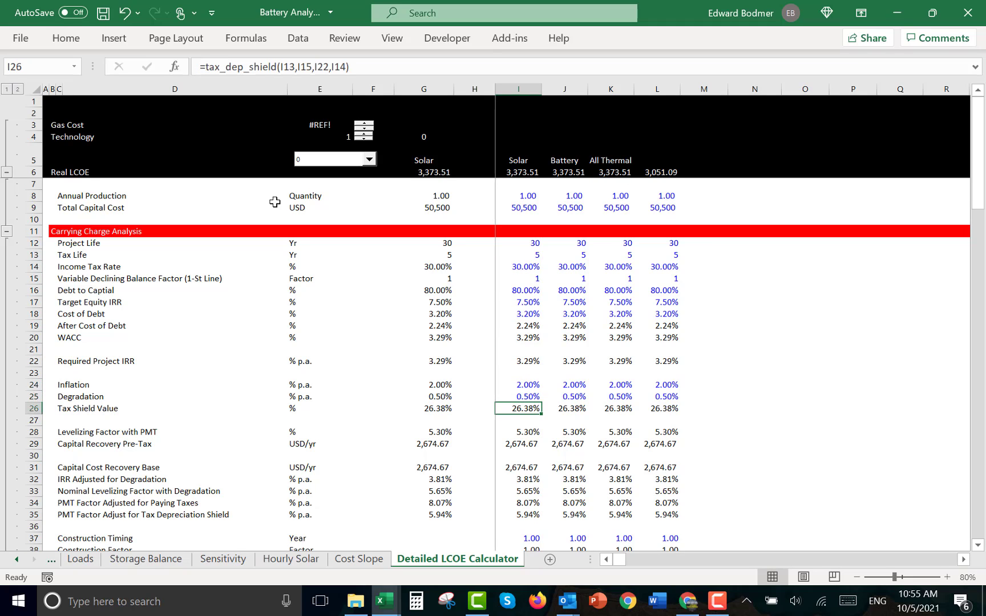
key(Down)
key(Down)
key(Down)
key(Down)
key(Down)
key(Down)
key(Down)
key(Down)
key(Down)
key(Down)
Go back up the Solar column from Real IRR past Construction Timing to the WACC and Required Project IRR rows
key(Up)
key(Up)
key(Up)
key(Up)
key(Up)
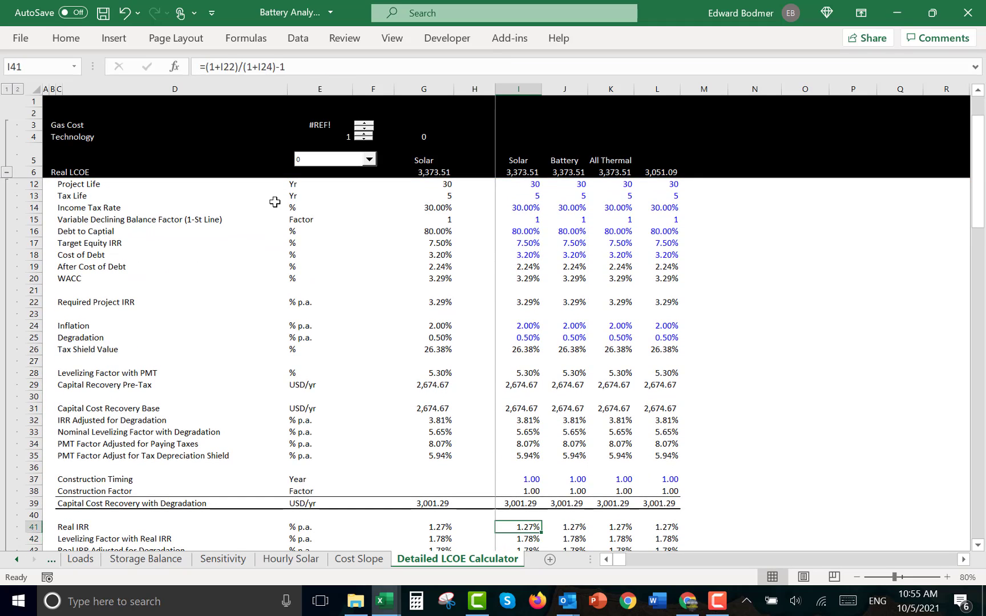
key(Up)
key(Up)
key(Up)
key(Up)
key(Up)
key(Up)
key(Up)
key(Up)
key(Up)
key(Up)
key(Up)
key(Up)
key(Up)
key(Up)
key(Up)
key(Up)
key(Up)
key(Up)
key(Up)
key(Up)
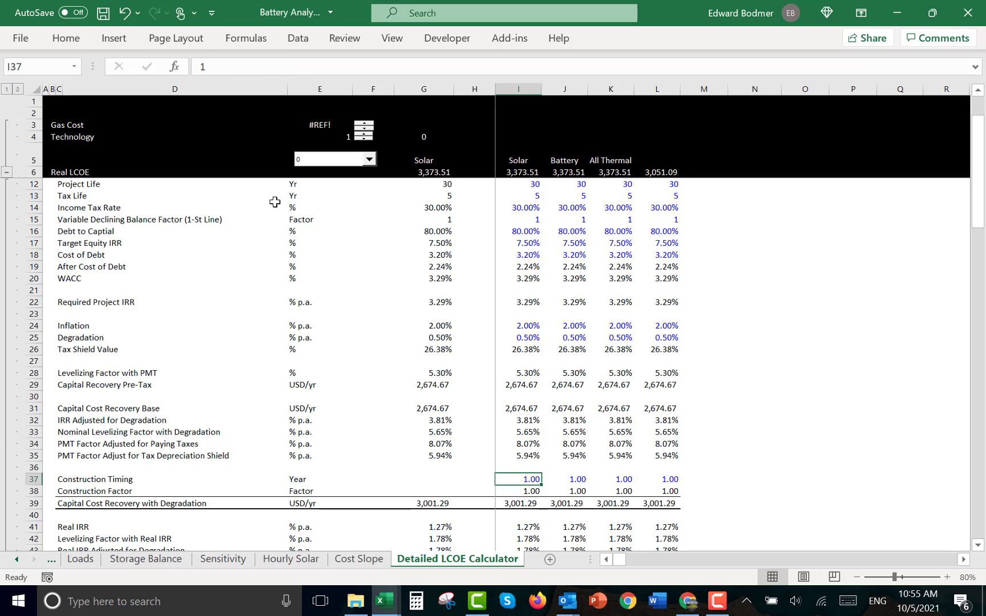
Review the Solar column from Required Project IRR down to Final Real Capital Cost Recovery with Degradation in I50
key(Down)
key(Down)
key(Down)
key(Down)
key(Down)
key(Down)
key(Down)
key(Down)
key(Down)
key(Down)
key(Down)
key(Down)
key(Down)
key(Down)
key(Down)
key(Down)
key(Down)
key(Down)
key(Down)
key(Down)
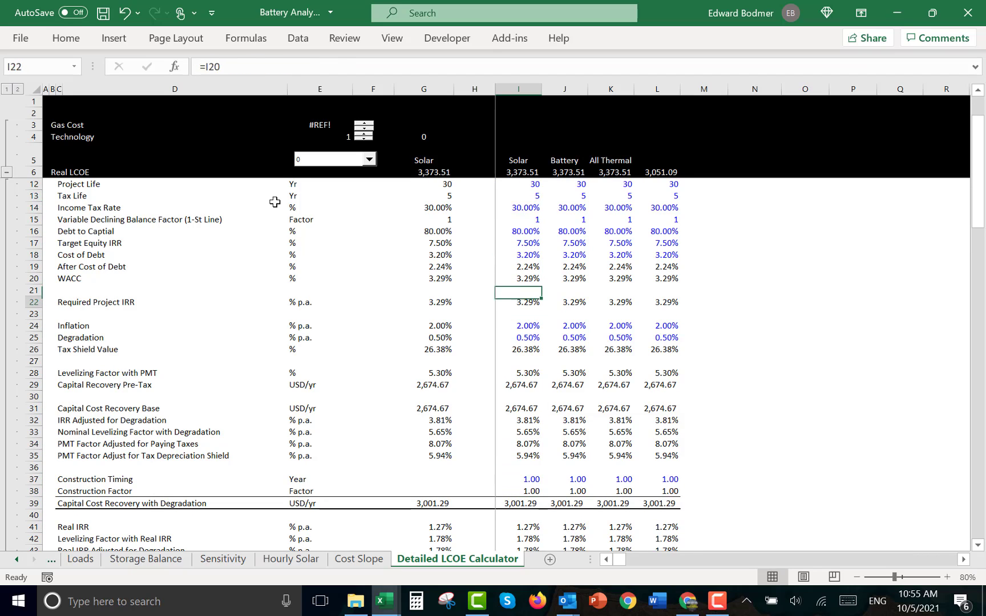
key(Down)
key(Down)
key(Down)
key(Down)
key(Down)
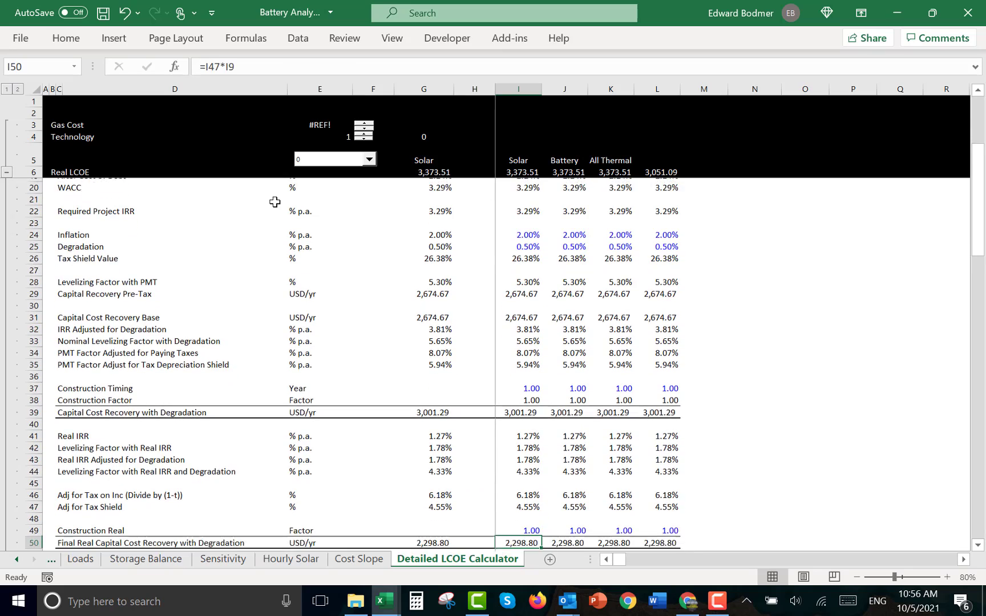
Inspect the Solar inflation factor formula in I55 and the Total Operating Costs input in I53
key(Down)
key(Down)
key(Down)
key(Down)
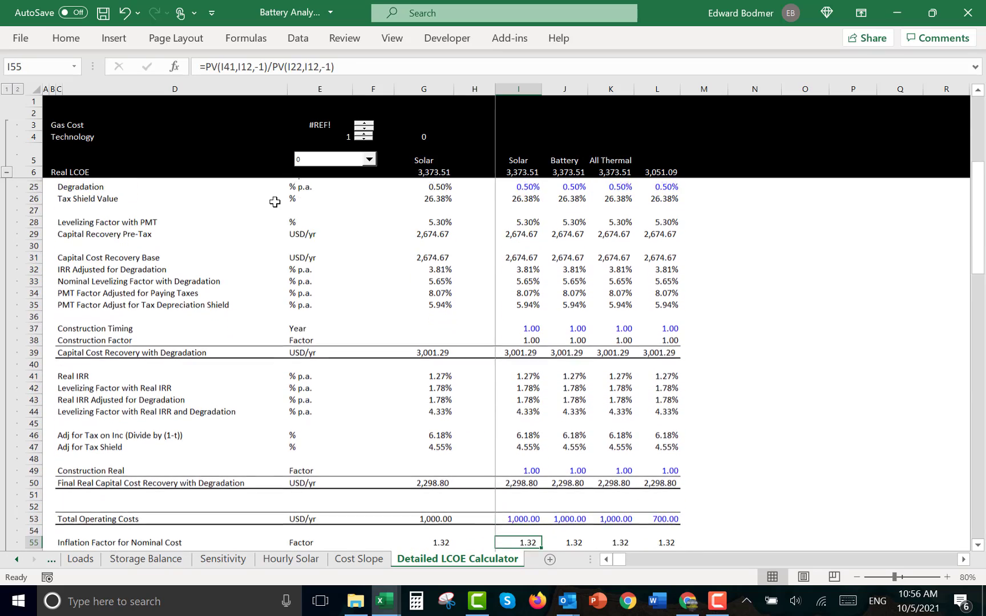
key(Up)
key(Up)
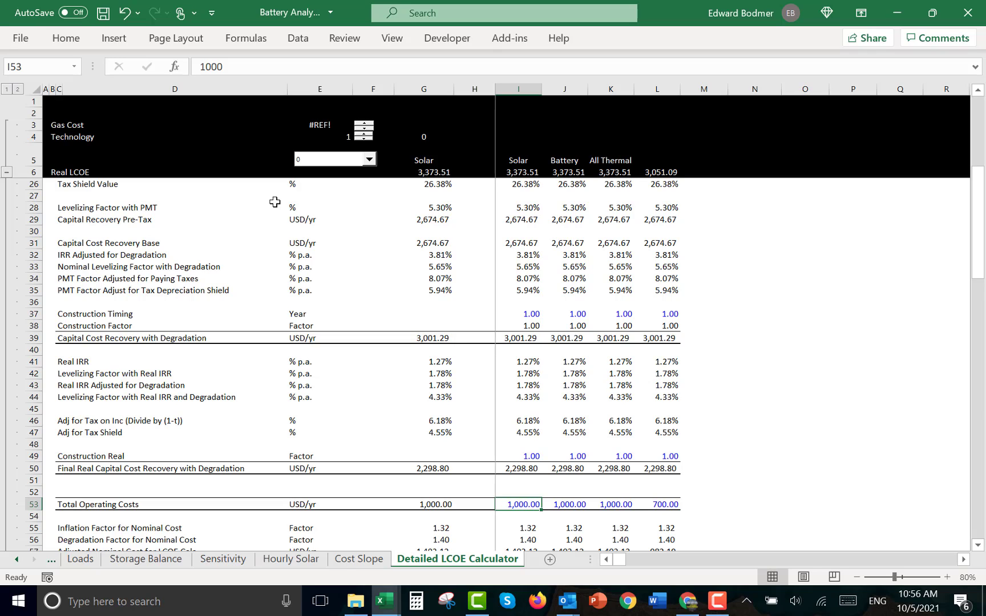
Review the Solar column from Total Operating Costs down through the LCOE Calculation section to Total Nominal Cost in I65
key(Down)
key(Down)
key(Down)
key(Down)
key(Down)
key(Down)
key(Down)
key(Down)
key(Down)
key(Down)
key(Down)
key(Down)
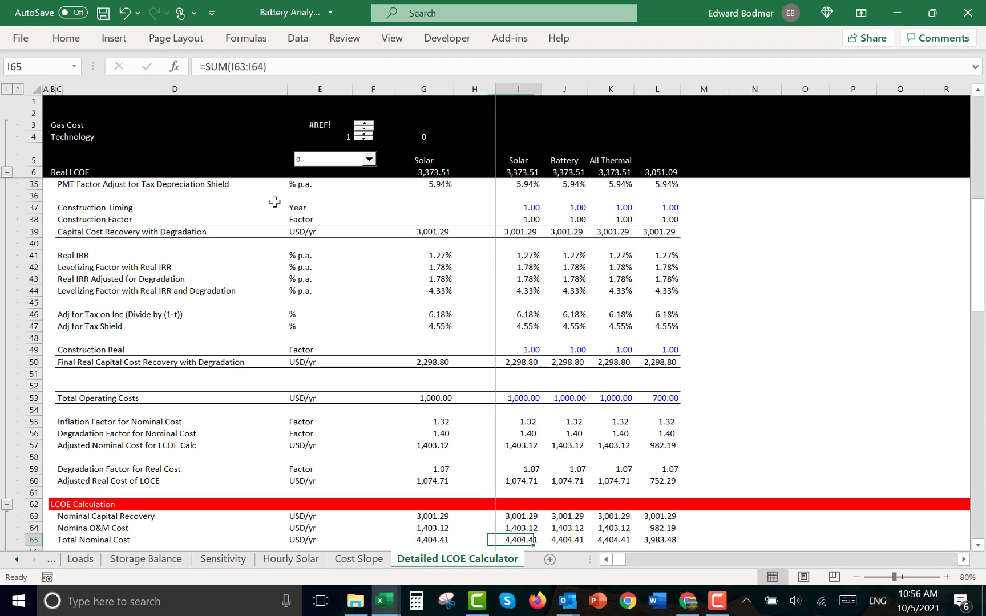
Go back up the Solar column to the Annual Production input in I8
key(Up)
key(Up)
key(Up)
key(Up)
key(Up)
key(Up)
key(Up)
key(Up)
key(Up)
key(Up)
key(Up)
key(Up)
key(Up)
key(Up)
key(Up)
key(Up)
key(Up)
key(Up)
key(Up)
key(Up)
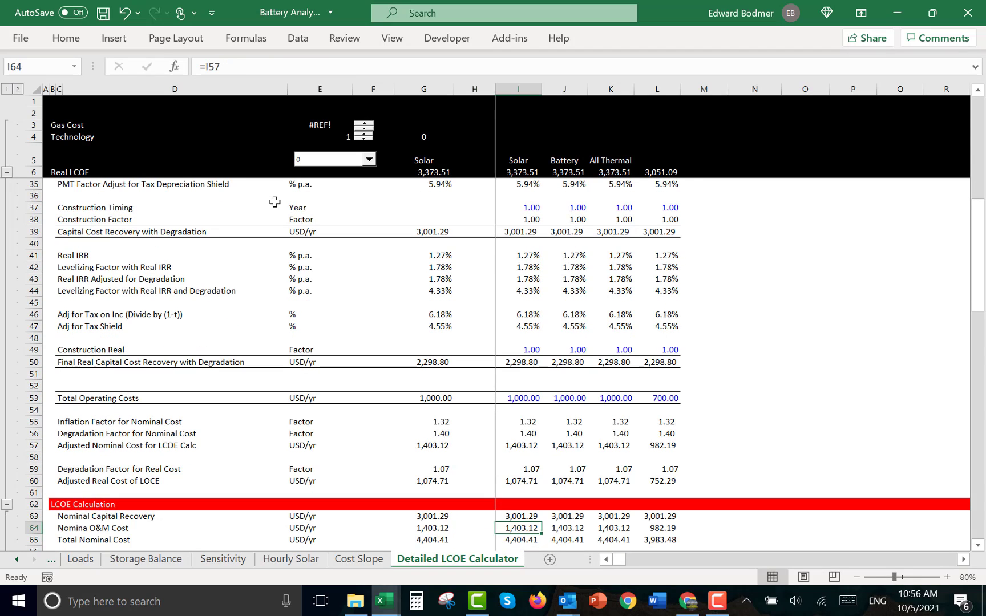
key(Page_Up)
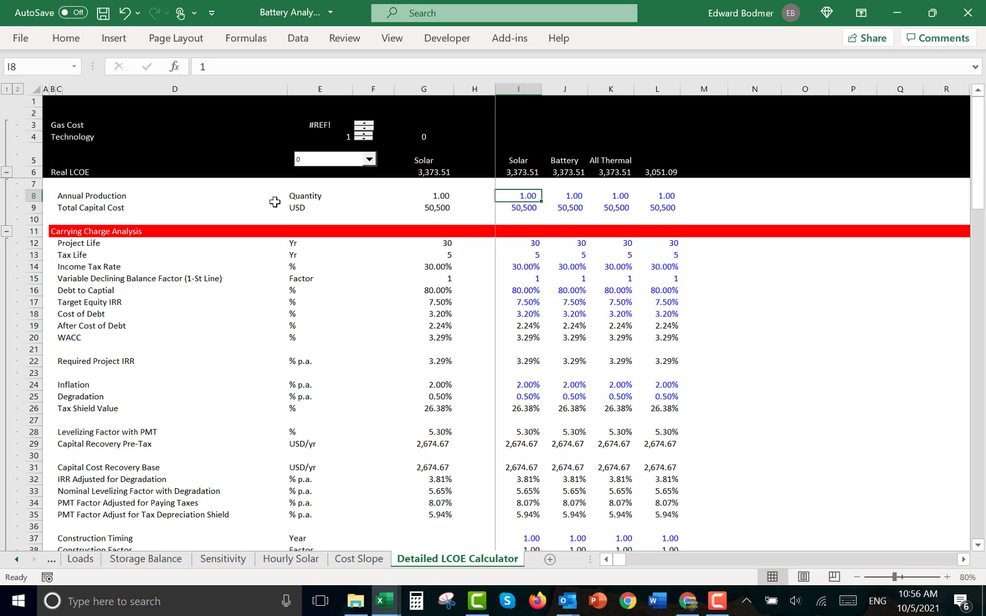
Examine the Cost Slope sheet, from the derived Cost/kWh and Hours Duration formulas up to the slope and intercept section
key(ctrl+Page_Up)
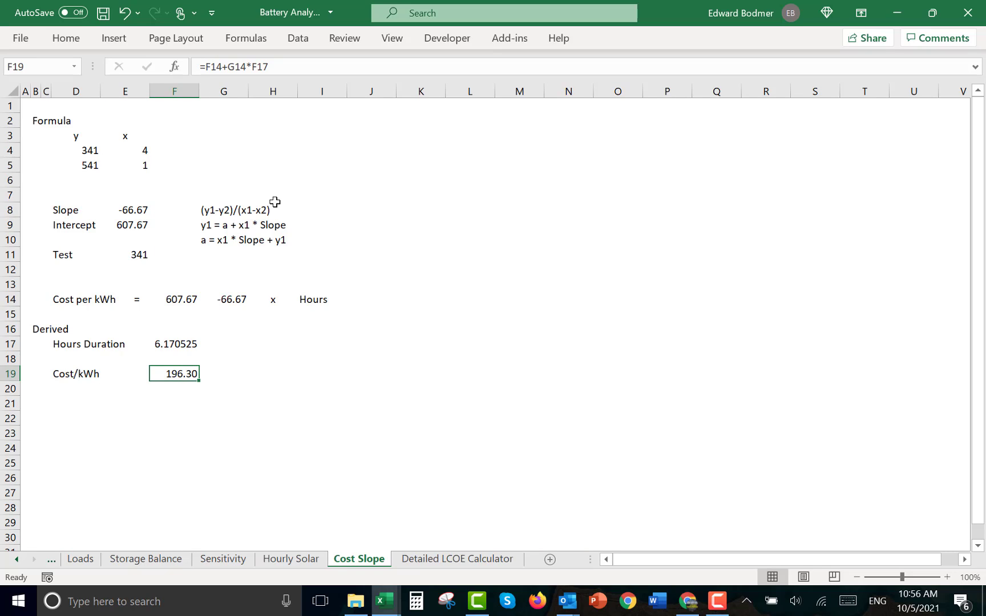
key(Up)
key(Up)
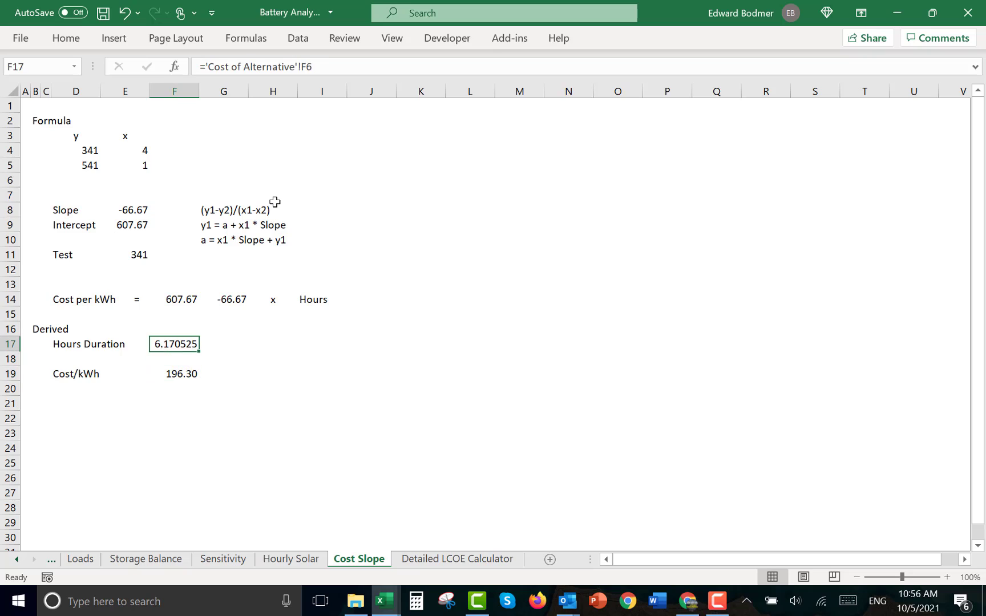
key(Down)
key(Up)
key(Up)
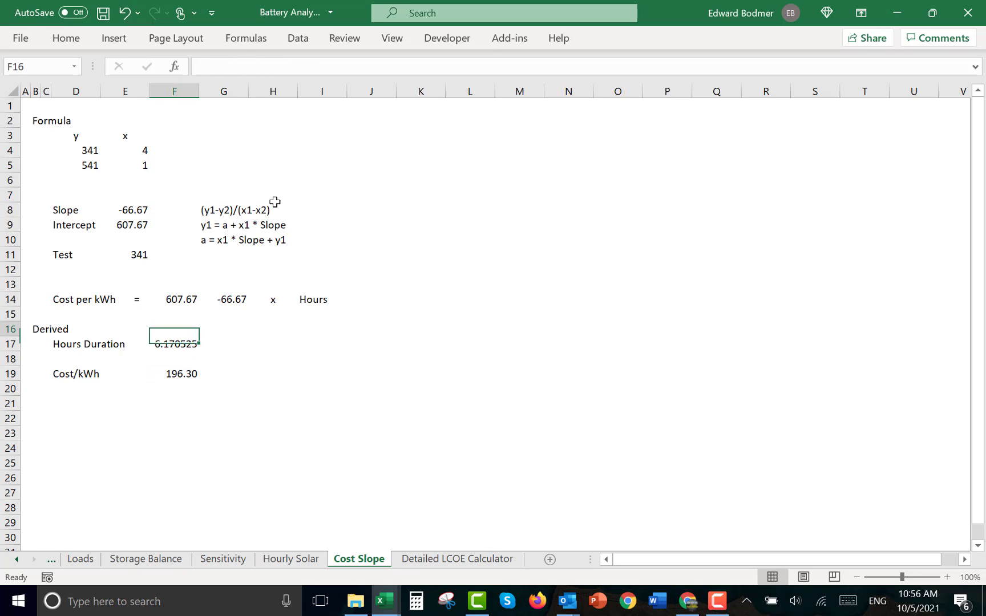
key(Up)
key(Up)
key(Up)
key(Up)
key(Up)
key(Down)
key(Down)
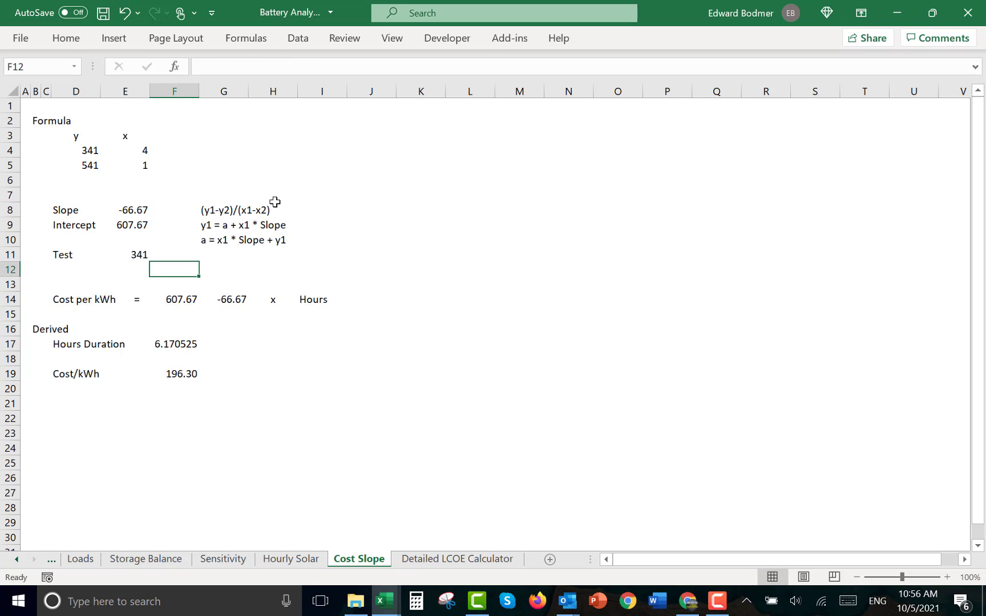
key(Up)
key(Up)
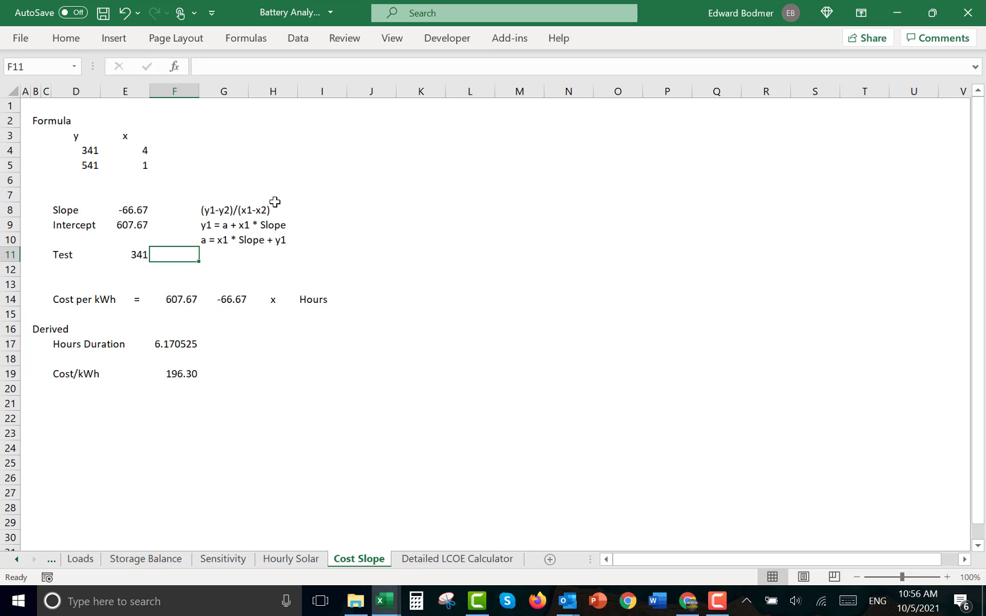
Open the Sensitivity sheet and go to the start of its Base Case row
key(ctrl+Page_Up)
key(ctrl+Page_Up)
key(ctrl+Page_Up)
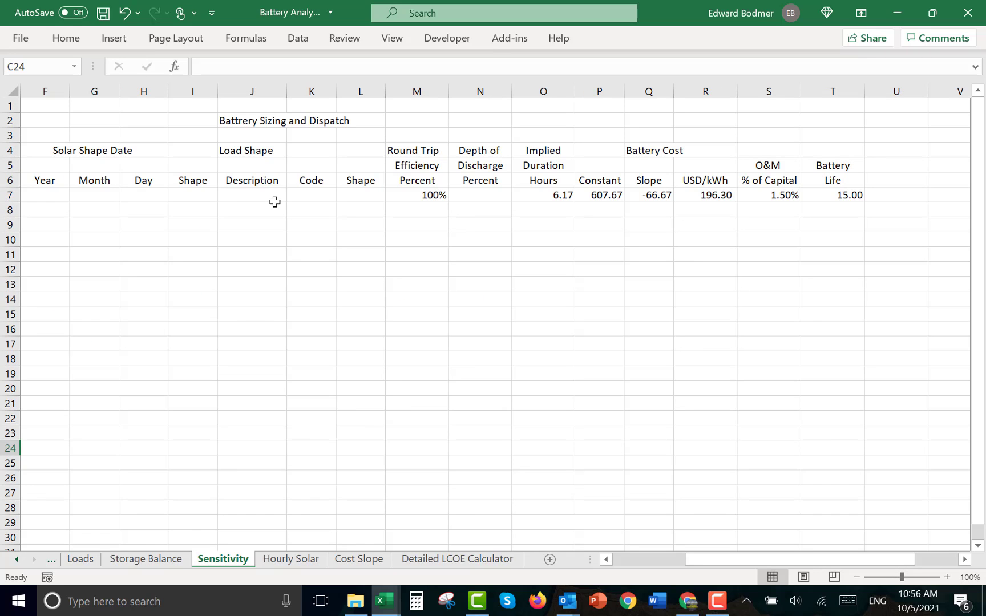
key(ctrl+Page_Down)
key(Left)
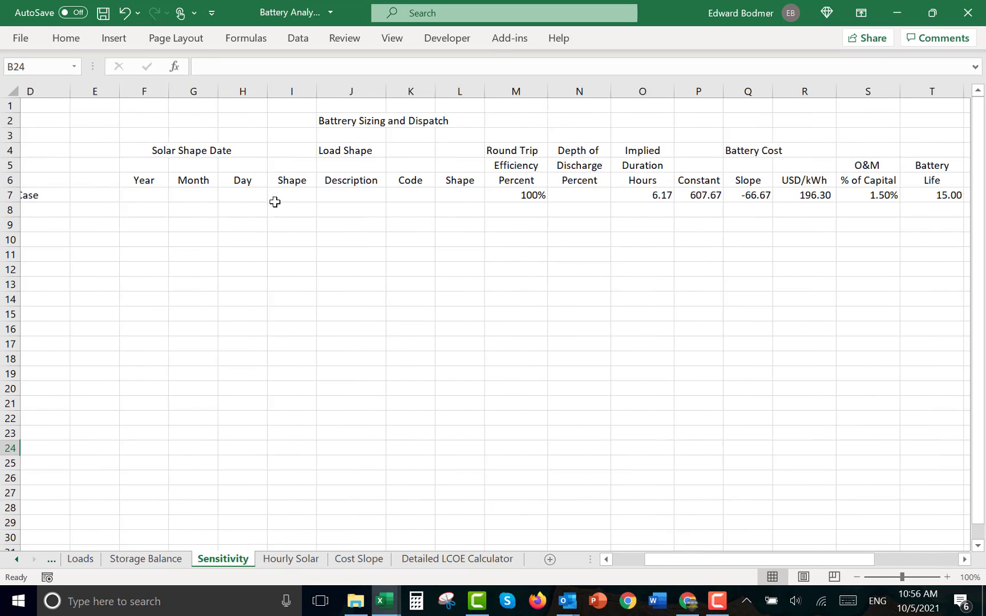
key(Up)
key(Up)
key(Up)
key(Up)
key(Up)
key(Up)
key(Up)
key(Up)
key(Up)
key(Up)
key(Up)
key(Up)
key(Up)
key(Up)
key(Up)
key(Up)
key(Up)
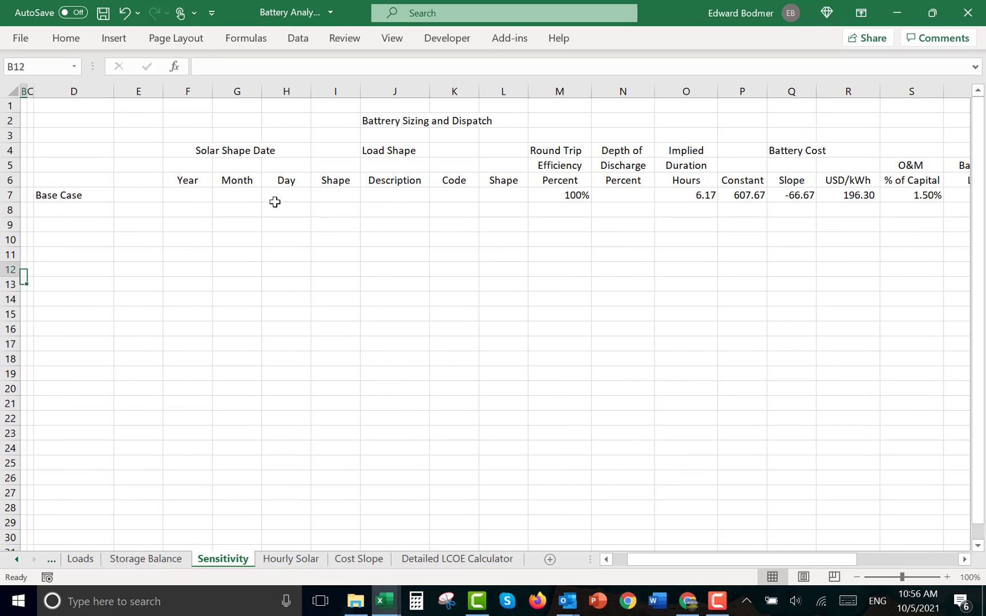
Review the Base Case row across the battery sizing and cost columns to the Solar Cost/kWp input in X7
key(Right)
key(Right)
key(Right)
key(Right)
key(Right)
key(Right)
key(Right)
key(Right)
key(Right)
key(Right)
key(Right)
key(Right)
key(Right)
key(Right)
key(Right)
key(Right)
key(Right)
key(Right)
key(Right)
key(Right)
key(Right)
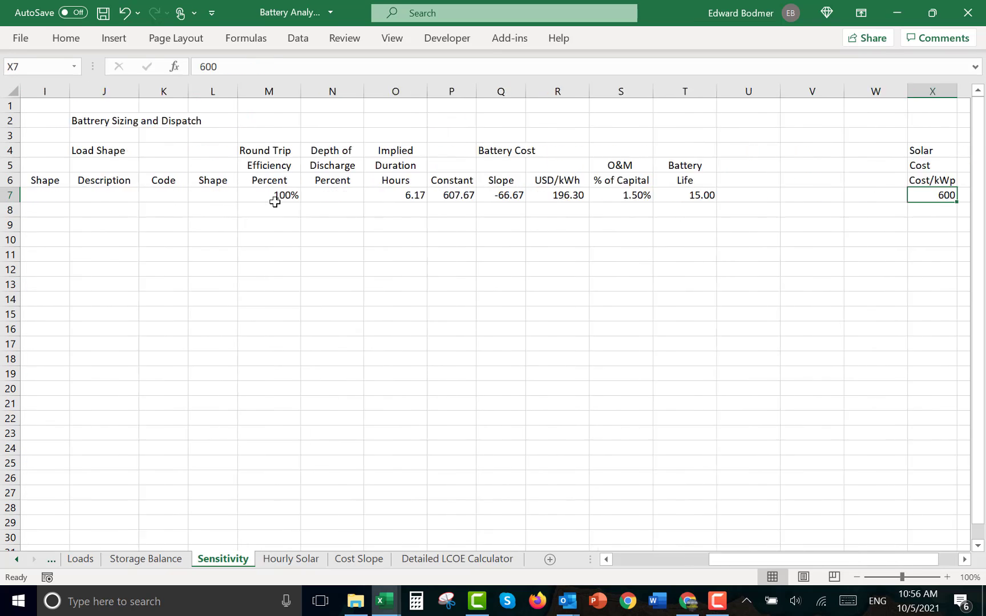
Return to the start of the Base Case row and check the empty Solar Shape Date cells from F7
key(Left)
key(Left)
key(Left)
key(Left)
key(Left)
key(Left)
key(Home)
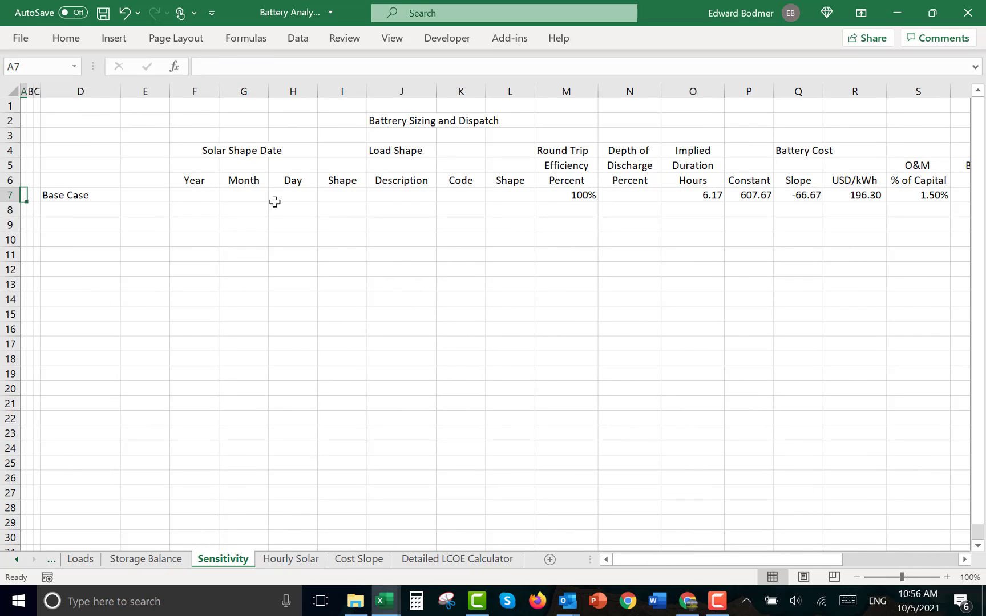
key(Right)
key(Right)
key(Right)
key(Right)
key(Right)
key(Right)
key(Right)
key(Left)
key(Left)
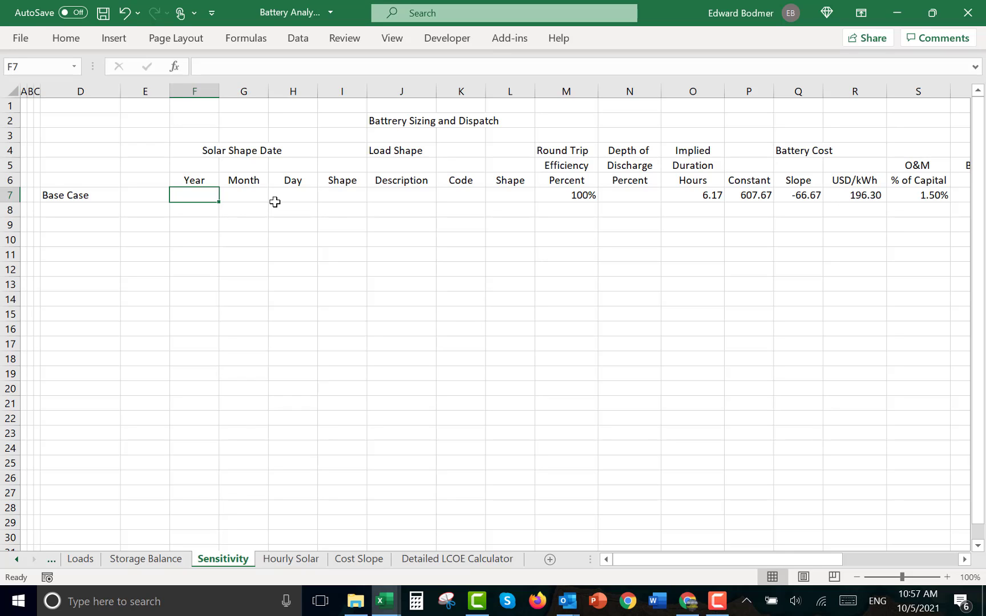
Go back past the Storage Balance and Loads sheets to Cost of Alternative and inspect the Solar MW of Capacity formula in E4
key(ctrl+Page_Up)
key(ctrl+Page_Up)
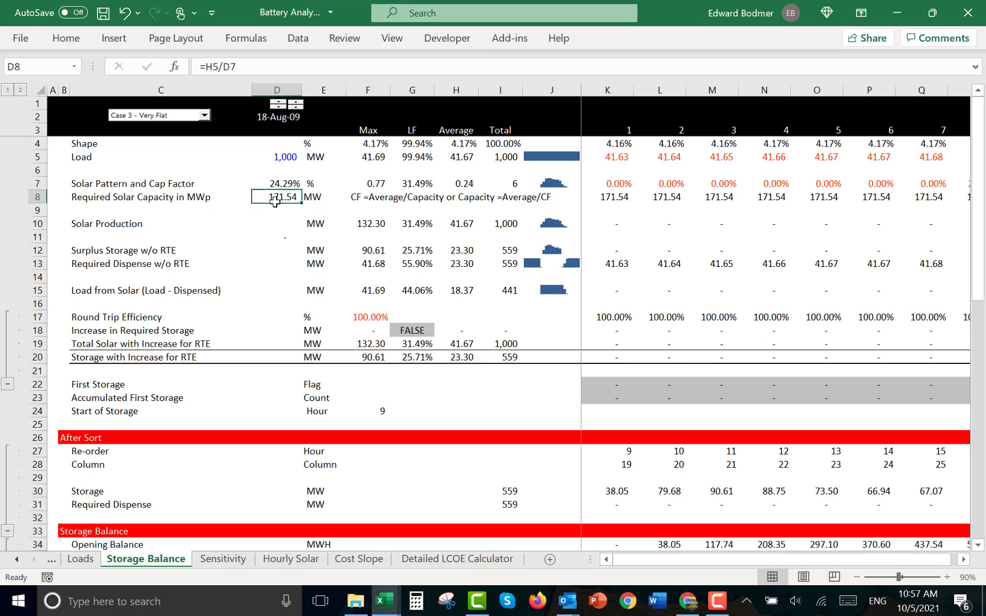
key(ctrl+Page_Up)
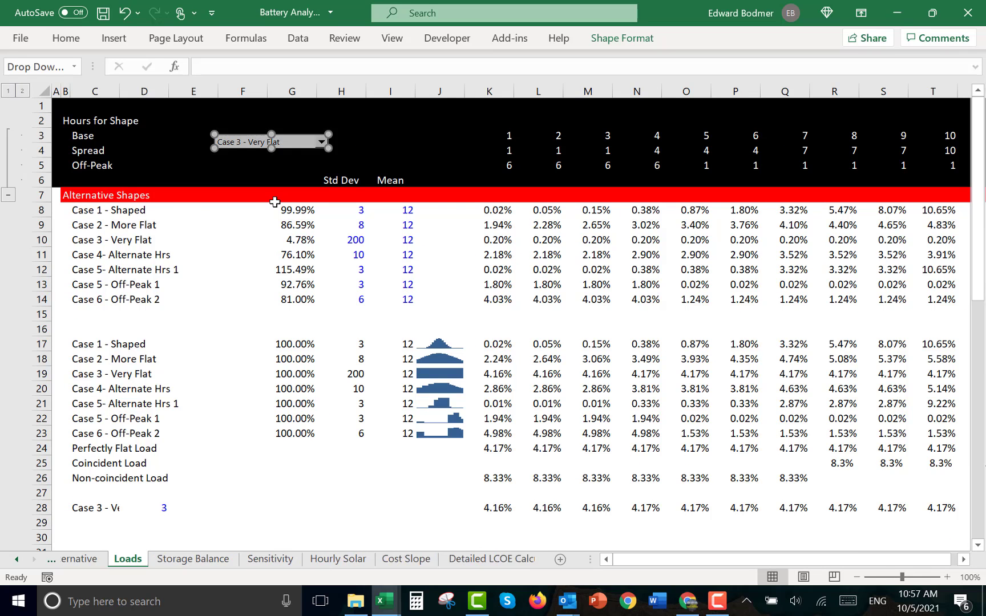
click(319, 189)
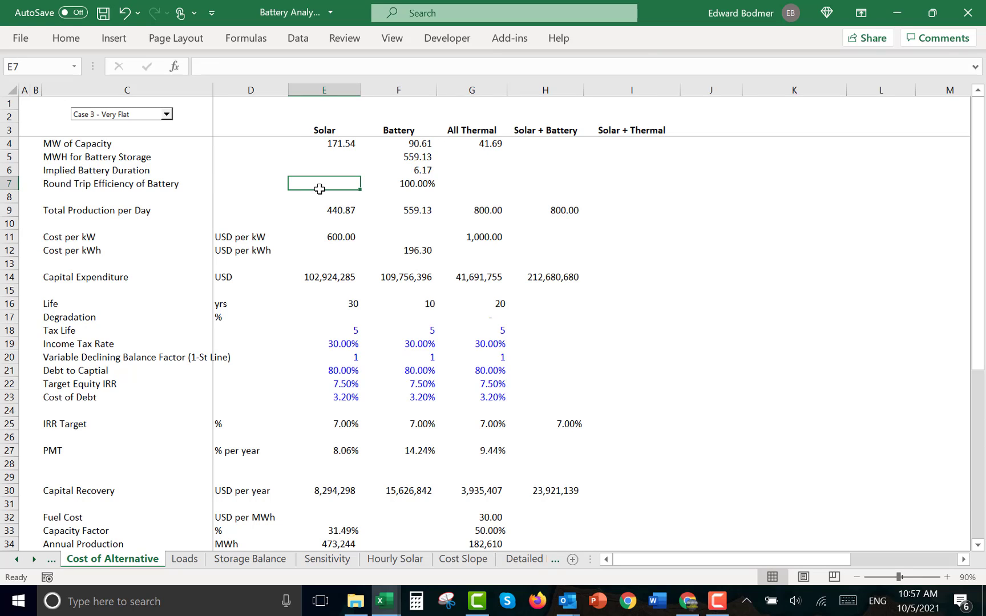
key(Up)
key(Up)
key(Up)
key(Up)
key(Up)
key(Up)
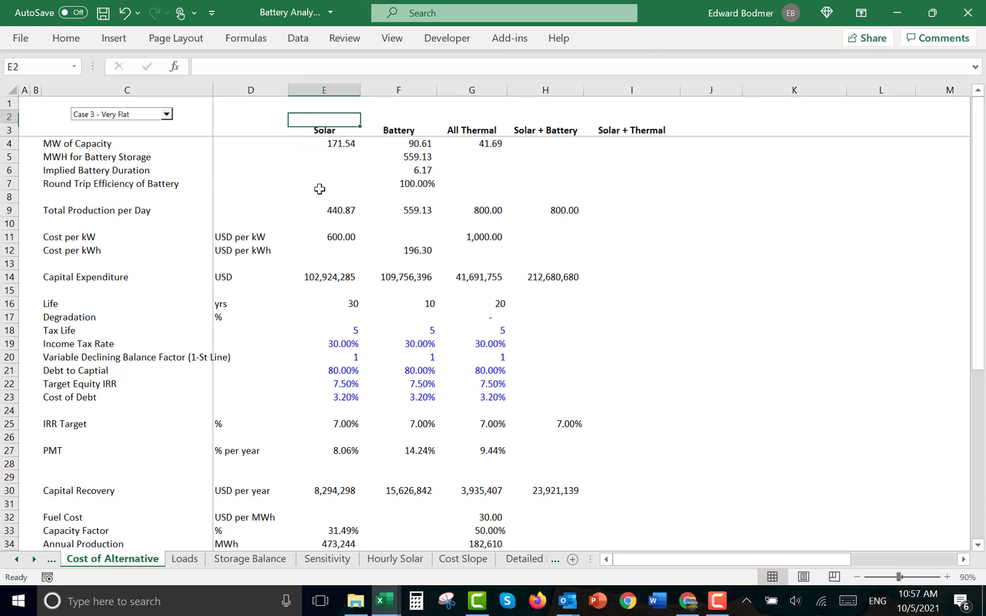
key(Down)
key(Down)
key(Down)
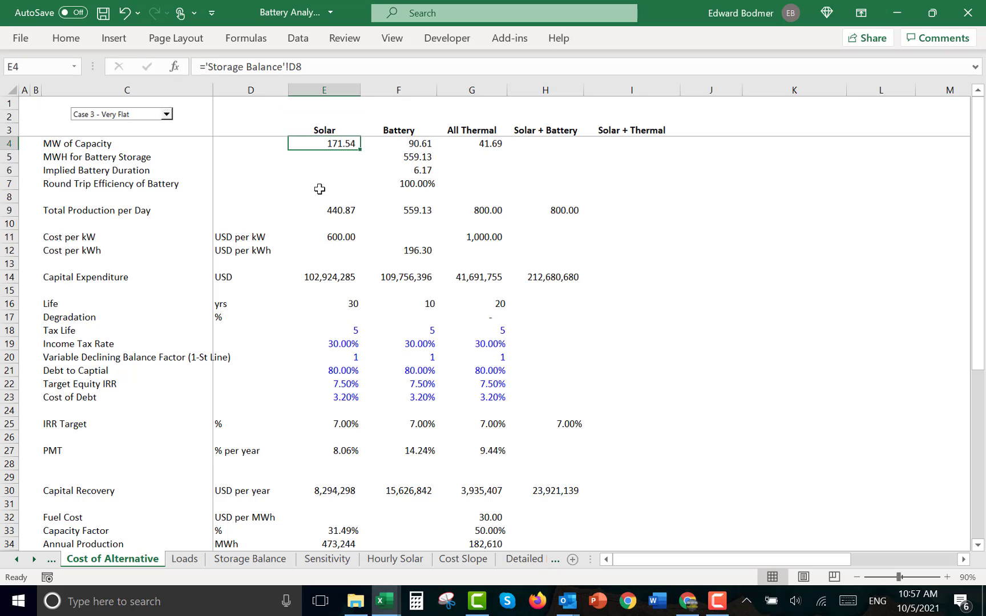
key(Up)
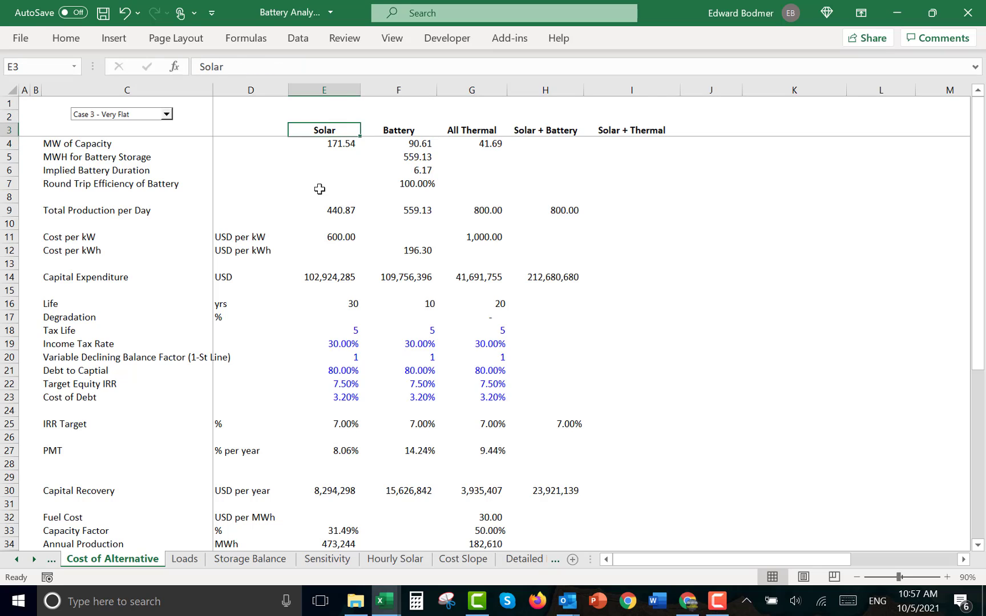
Re-enter the Solar MW of Capacity in E4 as a link to Required Solar Capacity, ='Storage Balance'!D8
key(Down)
text(=)
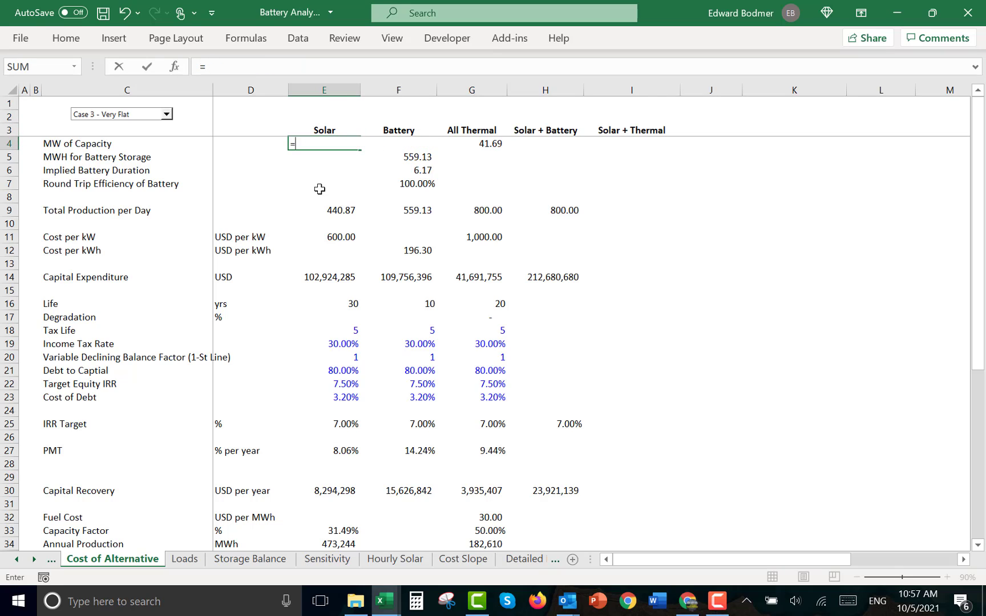
key(ctrl+Page_Down)
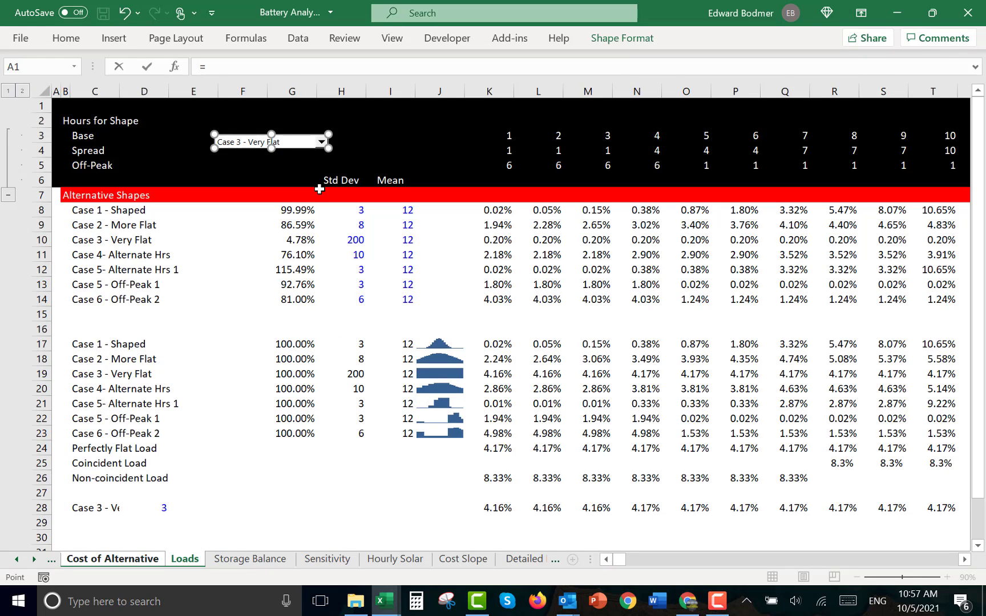
key(ctrl+Page_Down)
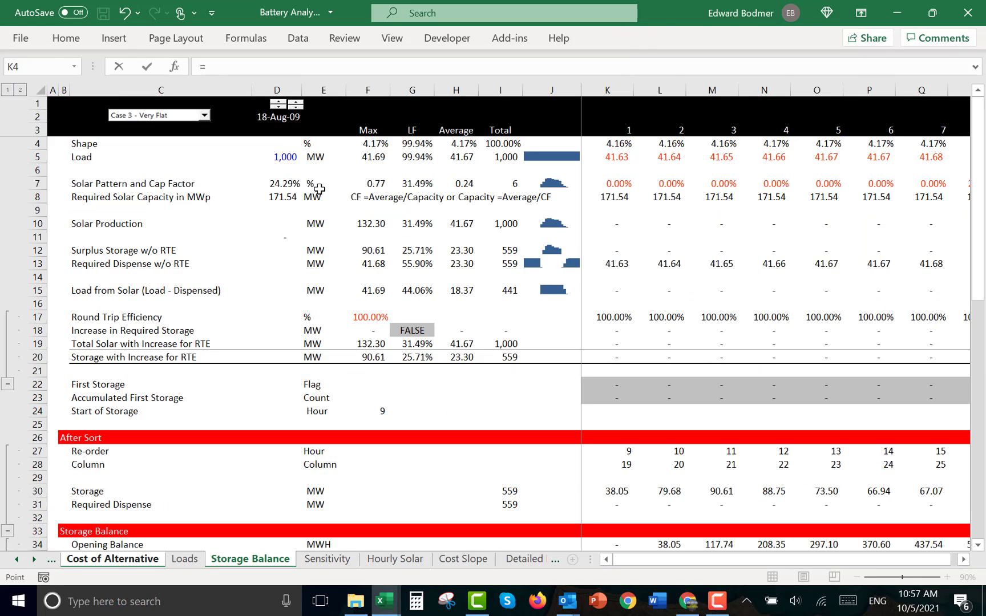
click(279, 197)
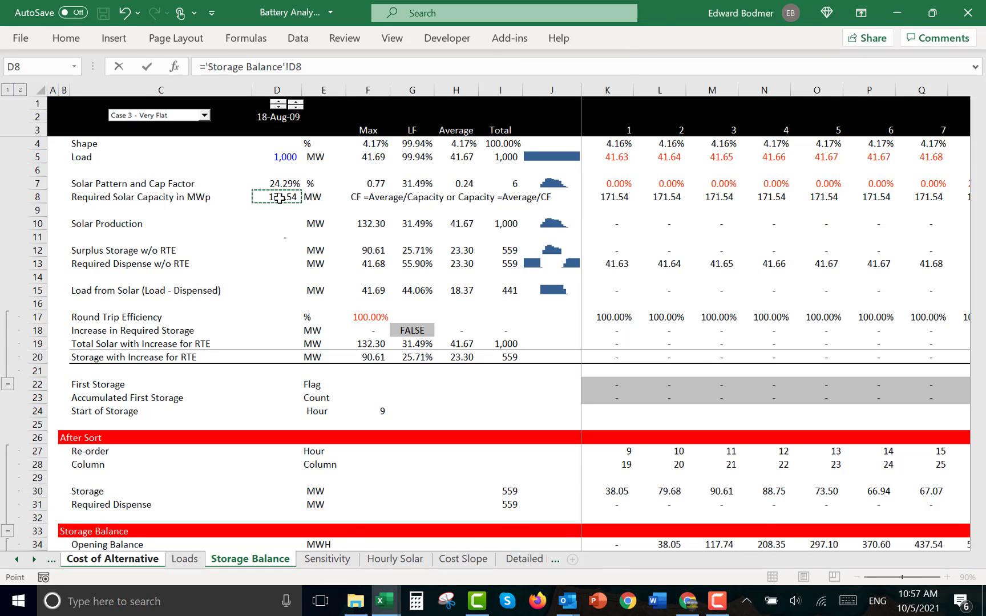
key(Return)
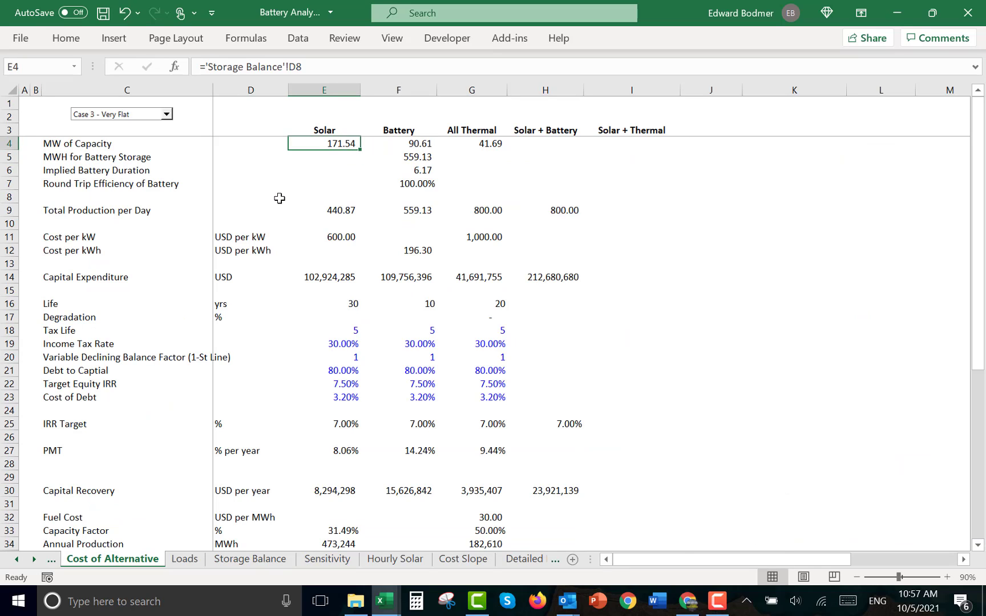
Insert a blank column between Solar + Battery and Solar + Thermal
key(Right)
key(Right)
key(Right)
key(Right)
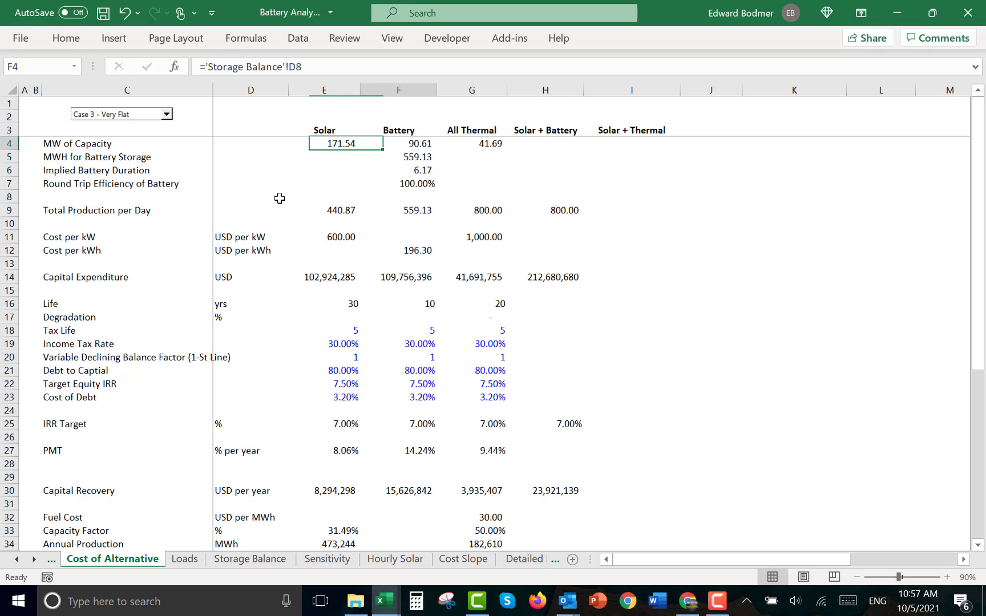
key(ctrl+shift+Down)
key(ctrl+space)
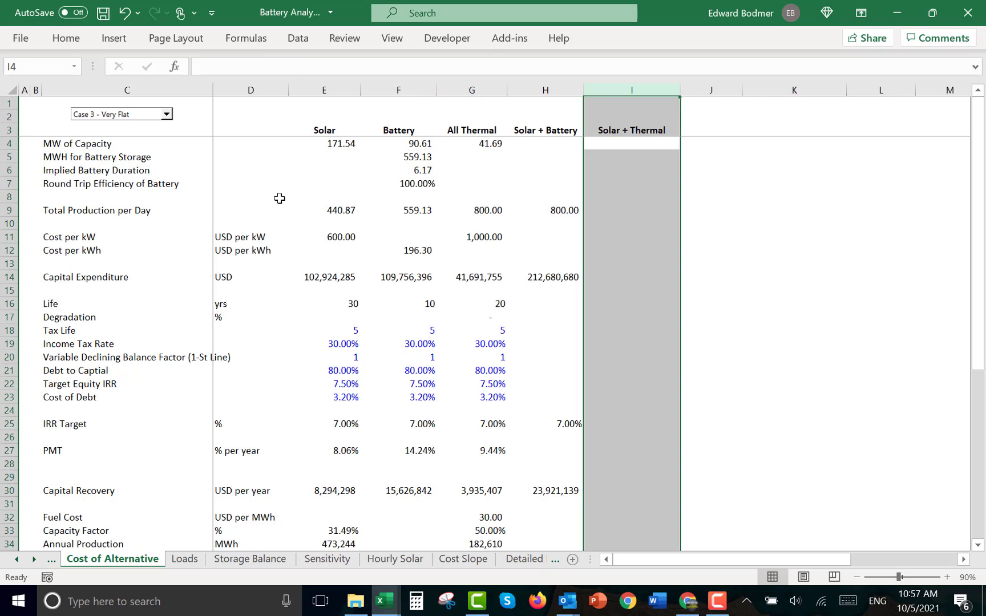
key(ctrl+plus)
Rename the Solar header in E3 as "Solar w/ Storage"
key(Left)
key(Left)
key(Left)
key(Left)
key(Up)
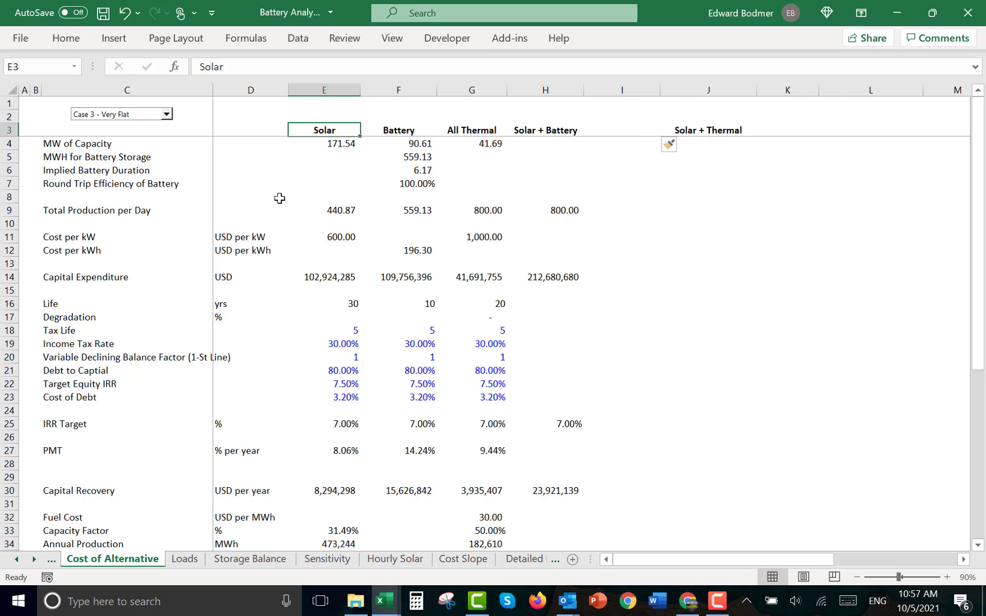
key(F2)
text(for)
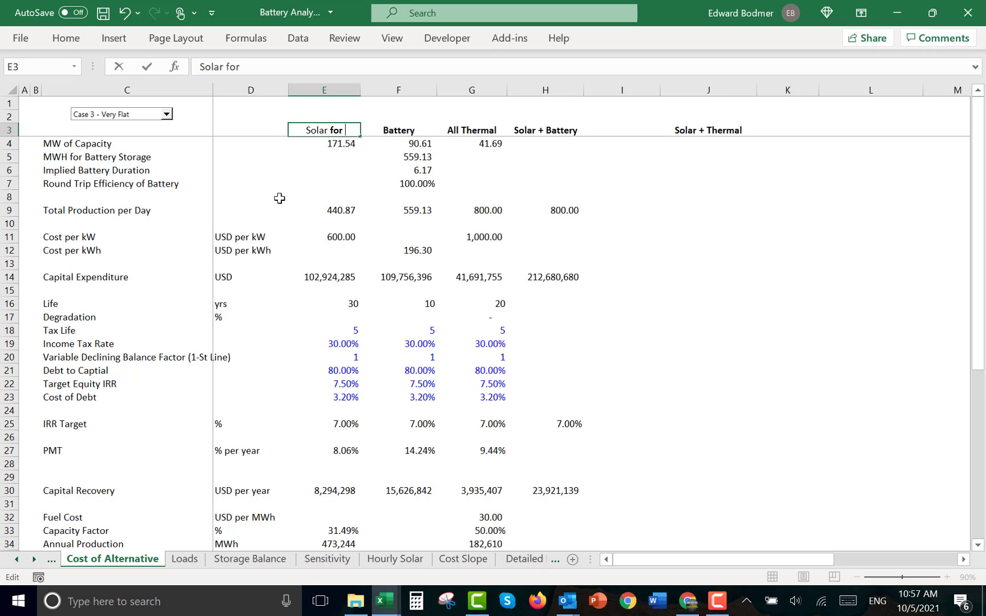
key(BackSpace)
key(BackSpace)
key(BackSpace)
text(w/ Storage)
key(Return)
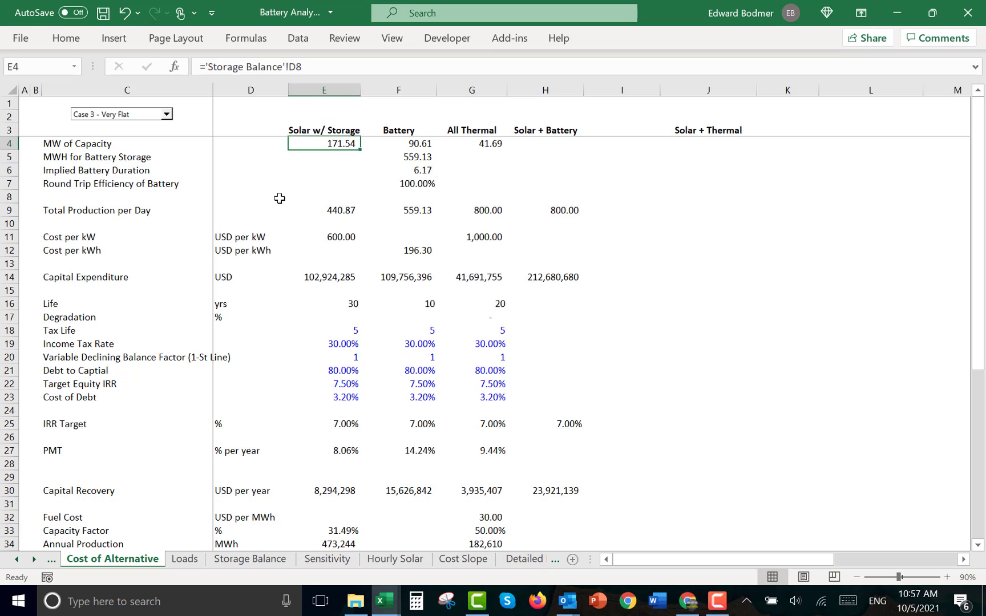
Copy the Solar w/ Storage header to I3 in the new column and change it to "Solar w/o Storage"
key(Up)
key(ctrl+c)
key(Right)
key(Right)
key(Right)
key(Right)
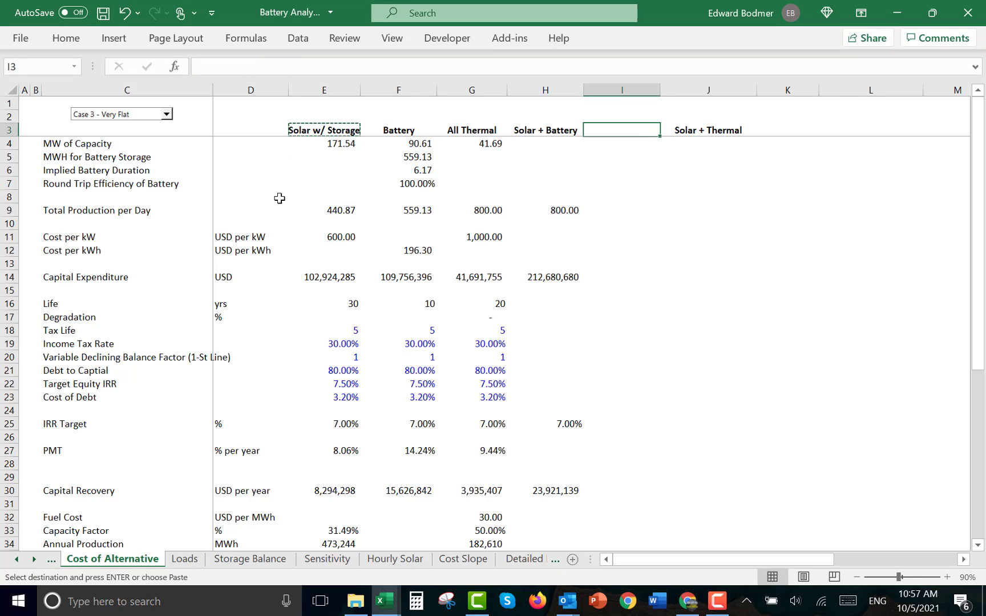
key(ctrl+v)
key(Escape)
key(F2)
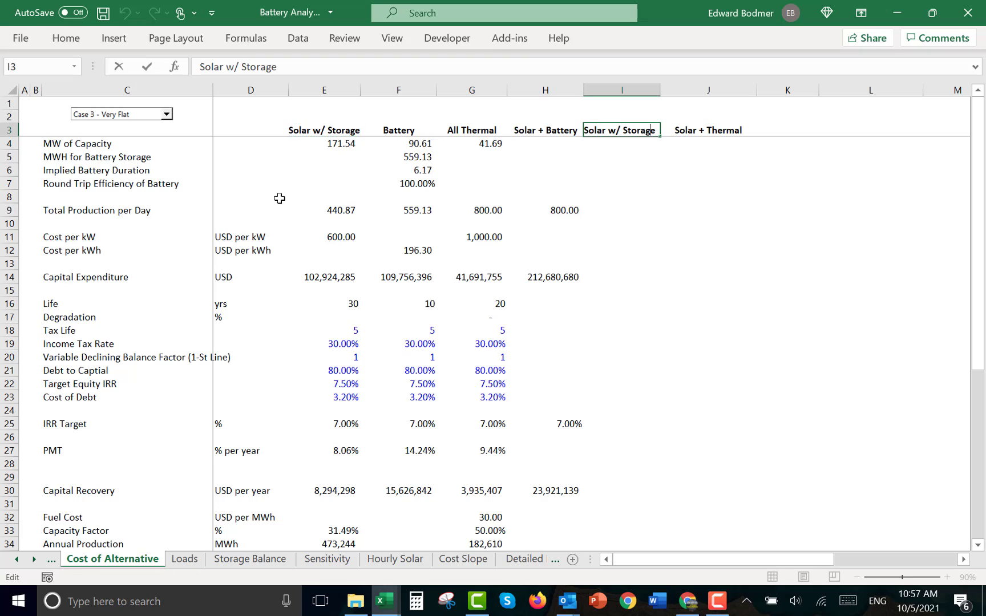
text(0)
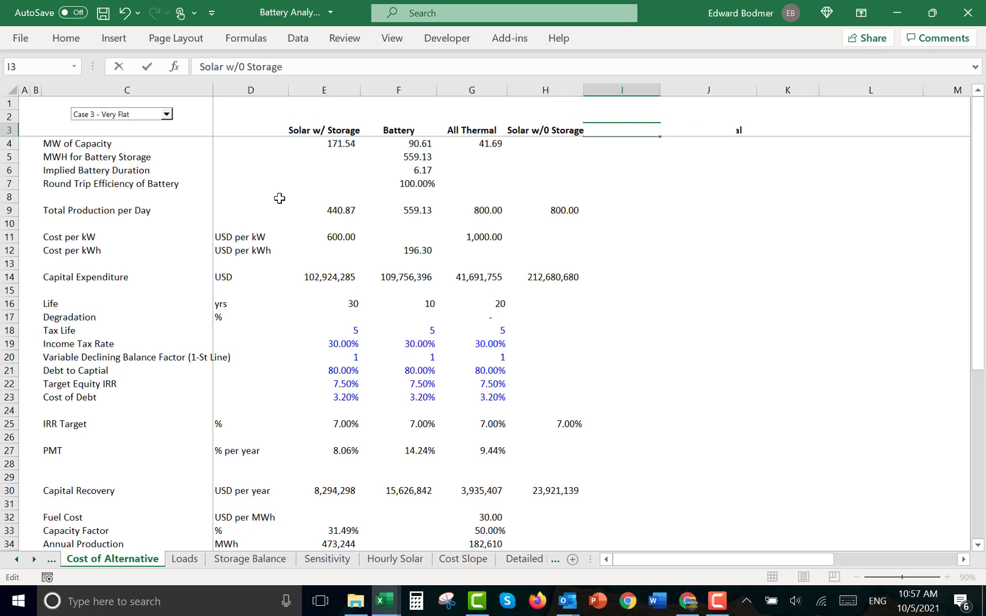
key(End)
key(ctrl+z)
text(o)
key(Return)
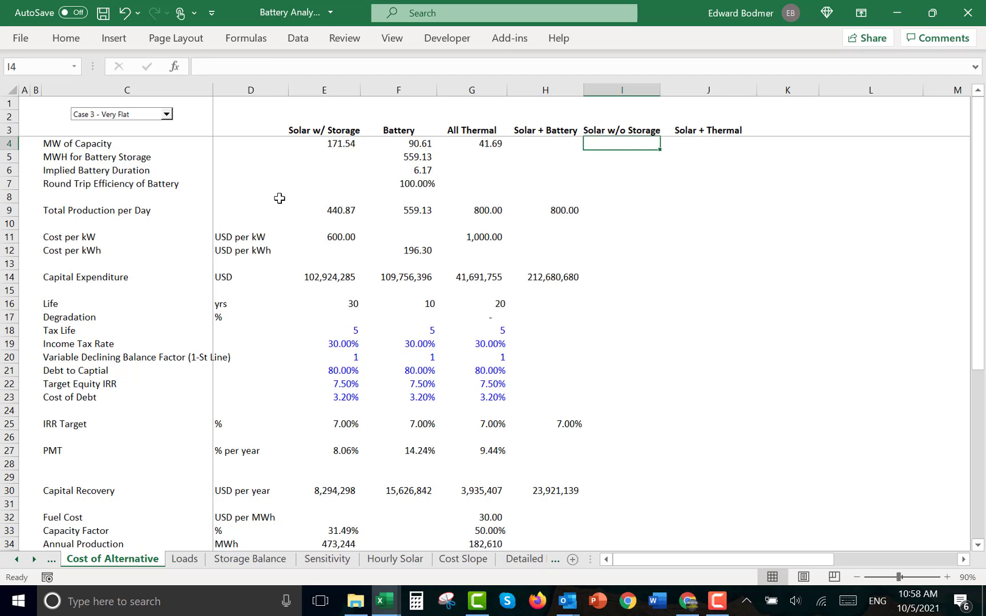
Link the Solar w/o Storage MW of Capacity in I4 to the average load, ='Storage Balance'!H5, and format it with two decimals
key(Left)
key(Left)
key(Left)
key(Left)
key(Right)
key(Right)
key(Right)
key(Right)
text(=)
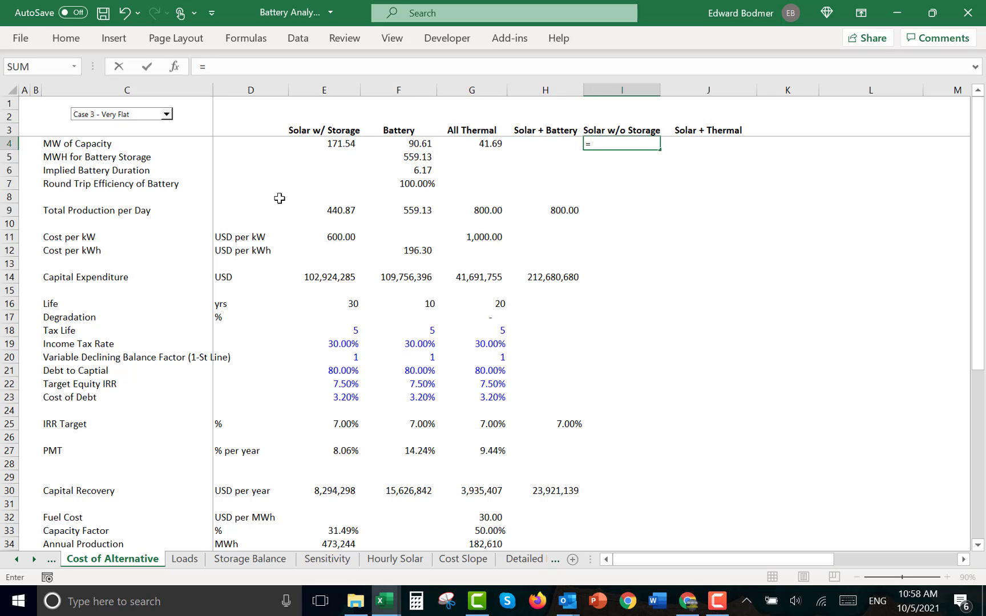
key(ctrl+Page_Down)
key(ctrl+Page_Down)
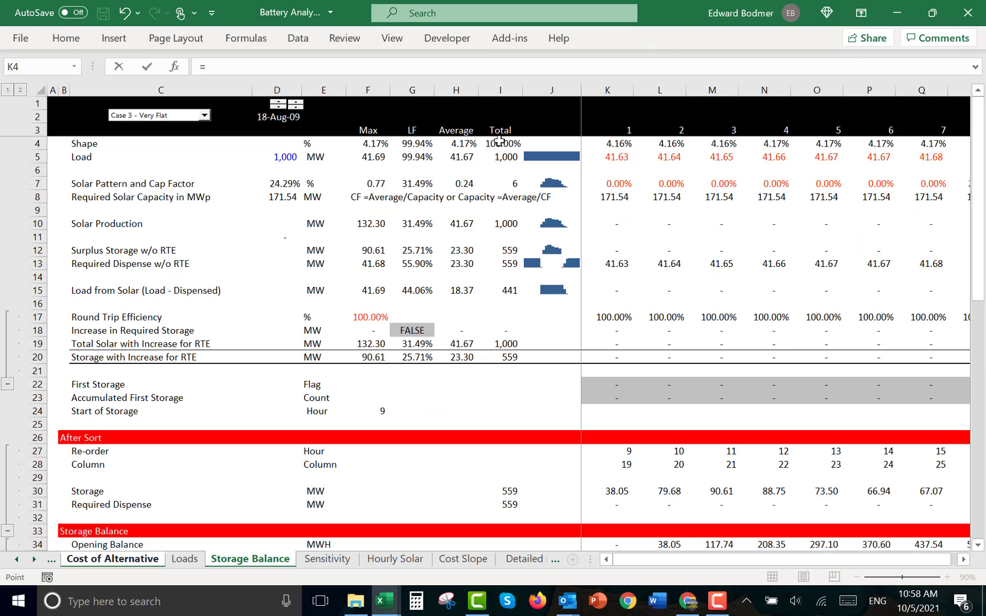
click(456, 157)
key(Return)
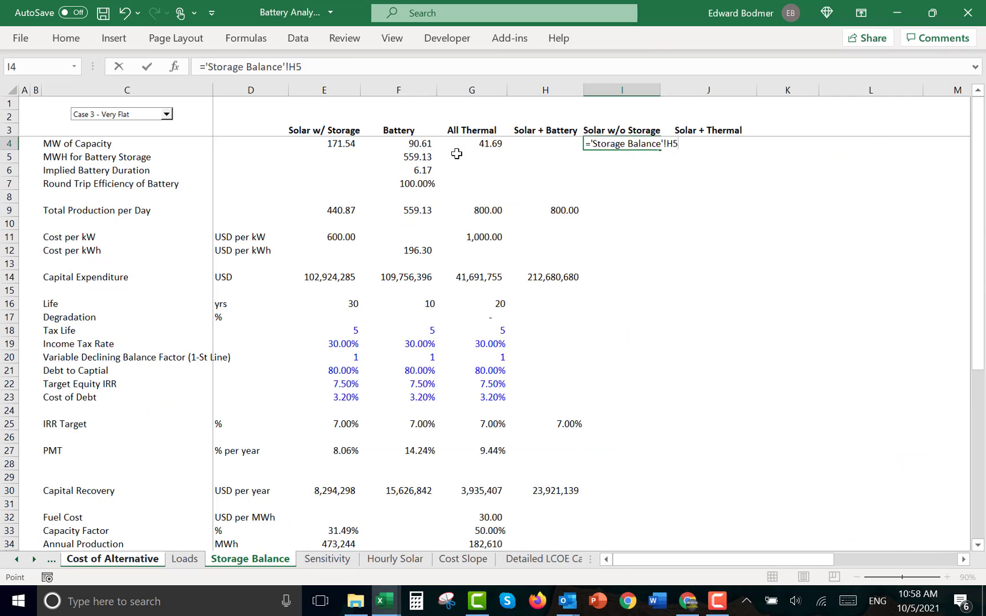
key(ctrl+shift+1)
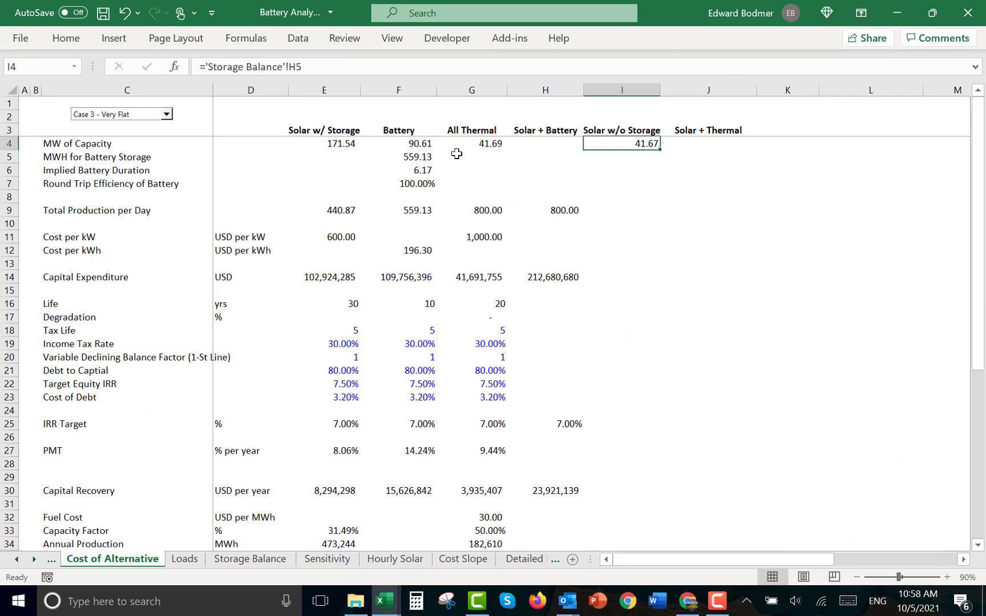
Examine the solar date cell D2 on the Storage Balance sheet and return to Cost of Alternative
key(Left)
key(Left)
key(Left)
key(Left)
key(Left)
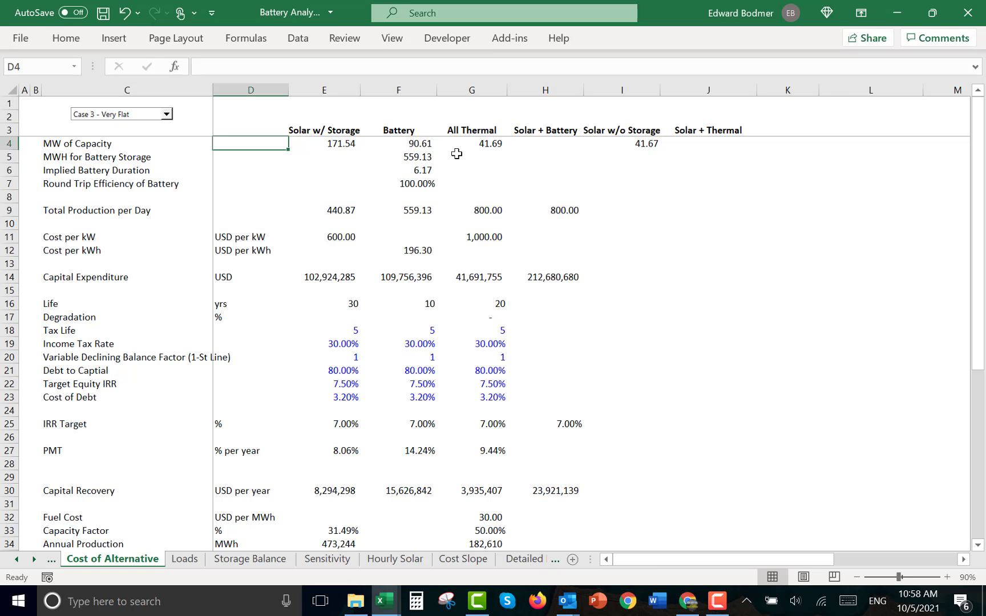
key(ctrl+Page_Down)
key(ctrl+Page_Down)
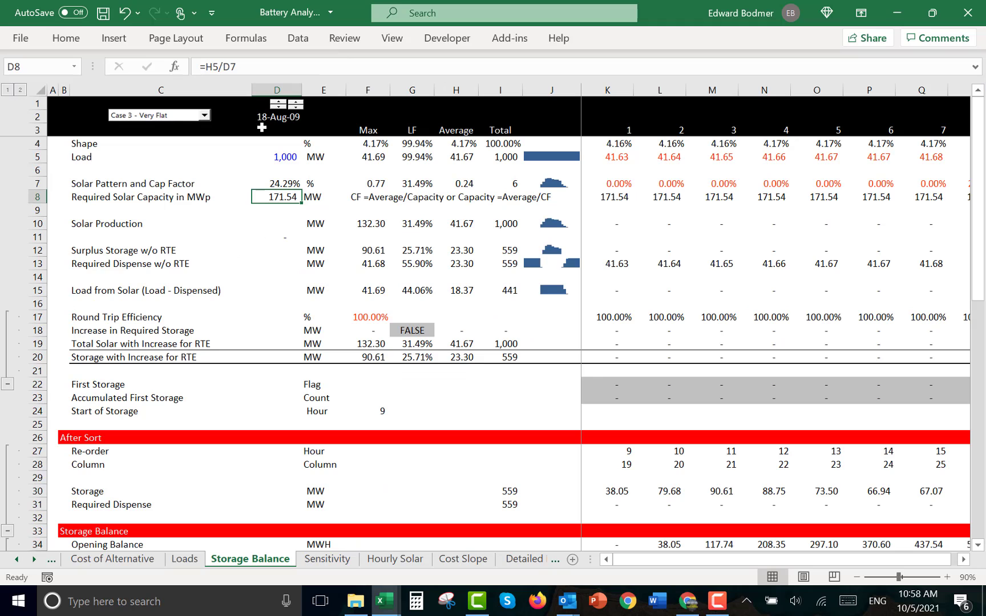
key(Up)
key(Up)
key(Up)
key(Up)
key(Up)
key(Up)
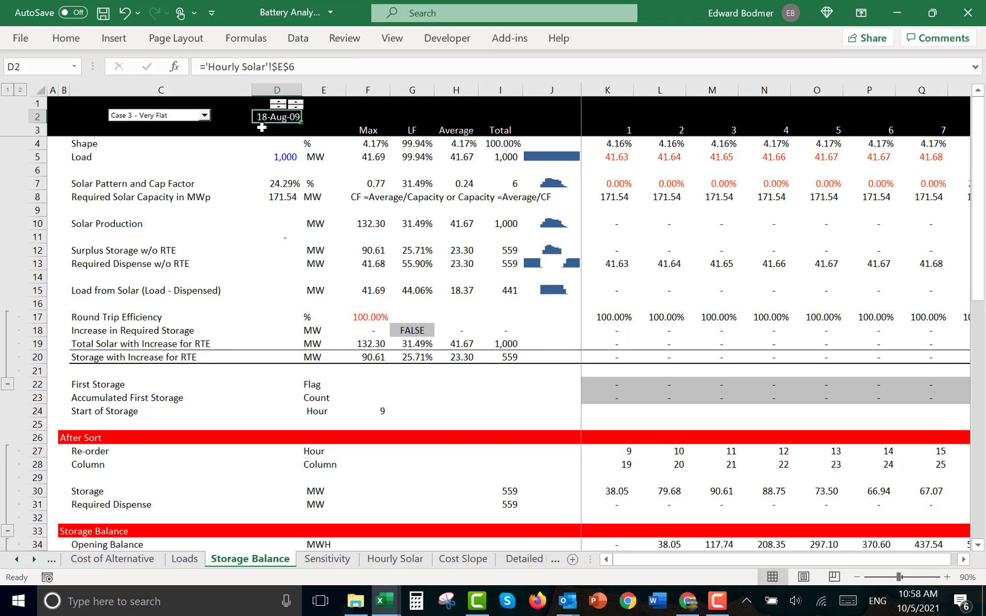
key(ctrl+Page_Up)
key(ctrl+Page_Up)
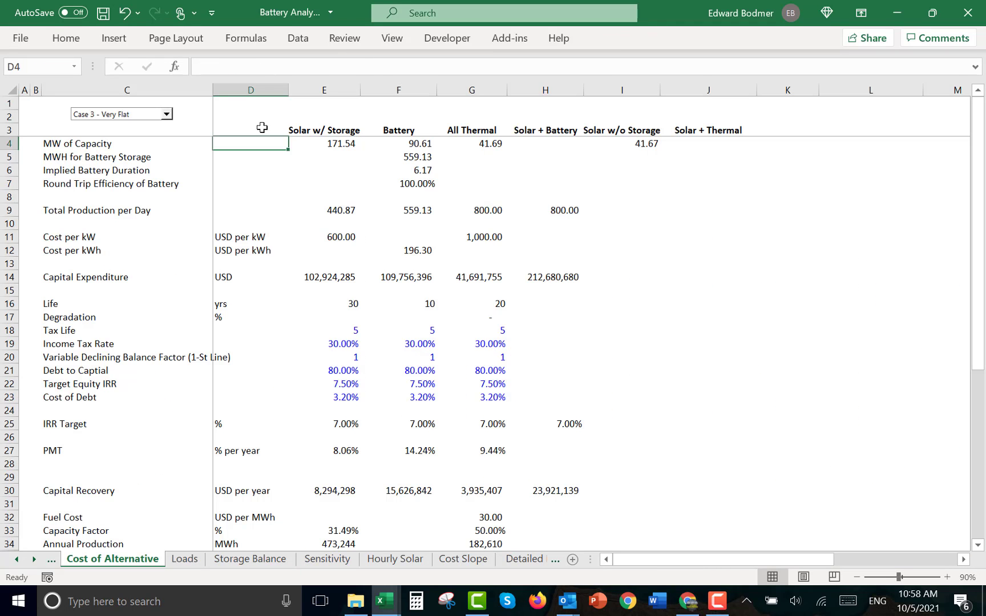
Insert two blank rows above the MW of Capacity row
key(Up)
key(Up)
key(Up)
key(Right)
key(Down)
key(Down)
key(Down)
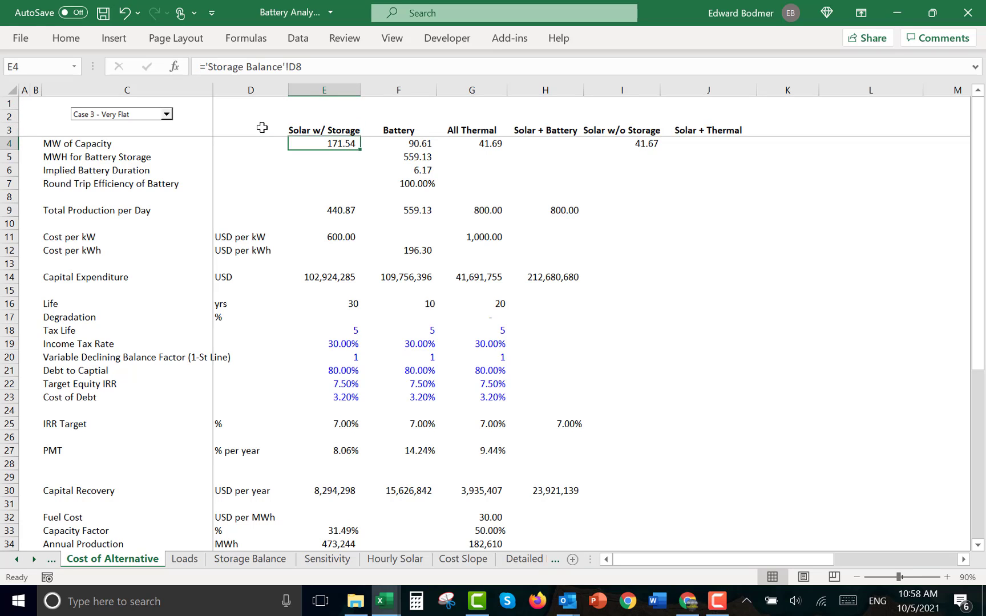
key(shift+space)
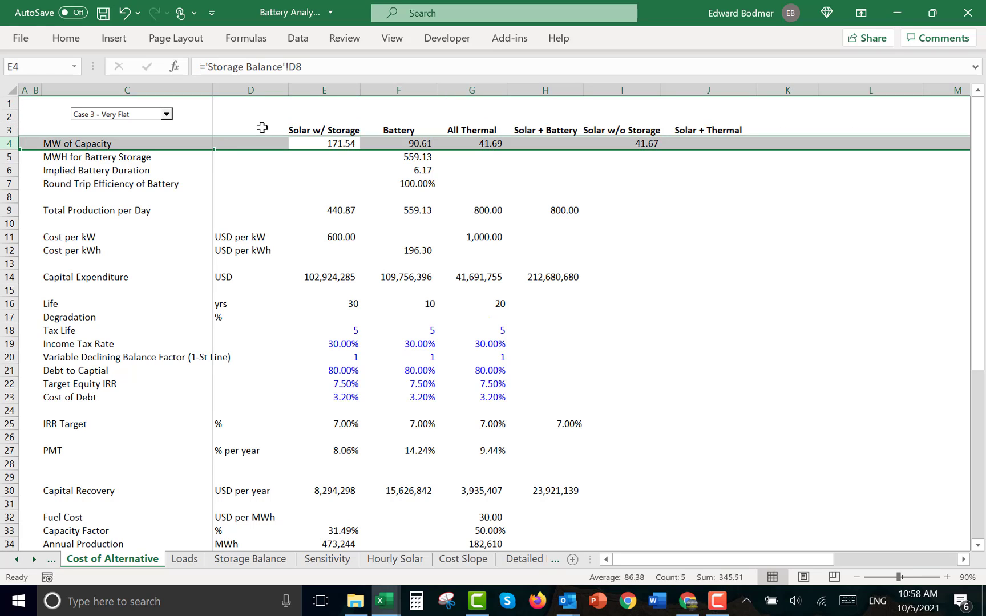
key(ctrl+shift+equal)
key(ctrl+shift+equal)
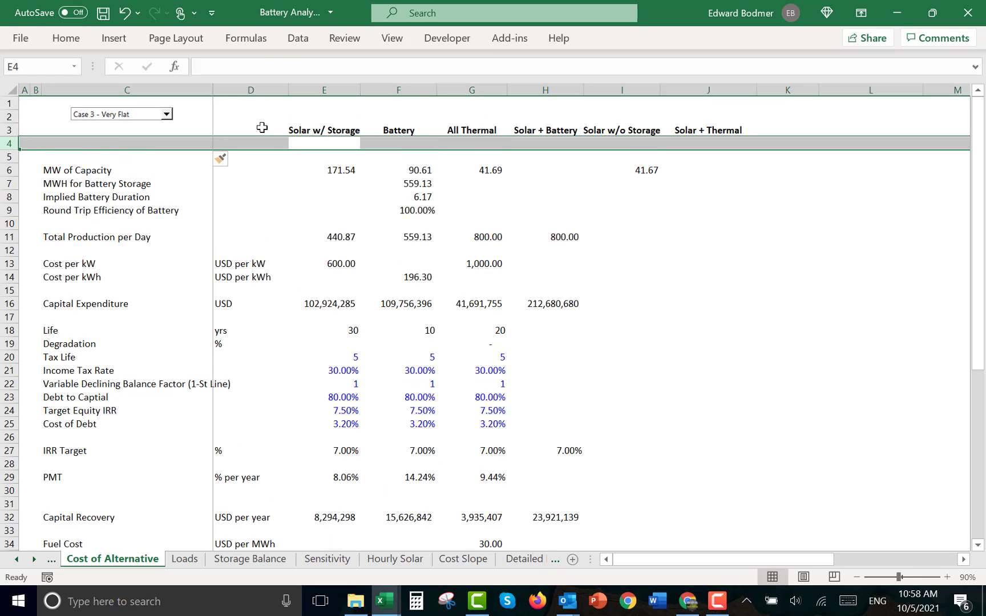
Insert two more blank rows above the column header row
click(262, 127)
key(Left)
key(Up)
key(Up)
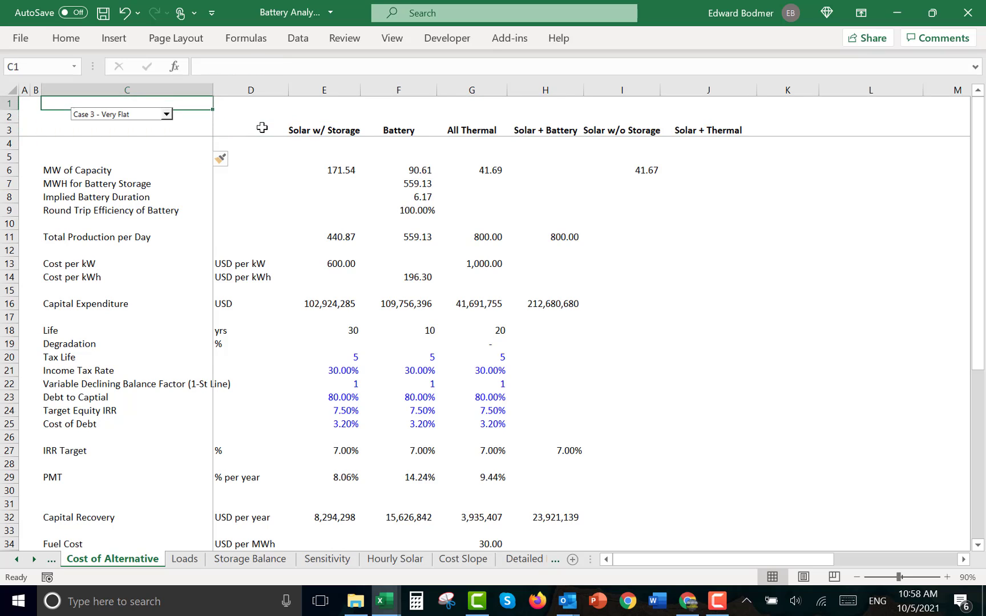
key(Down)
key(Down)
key(Down)
key(Up)
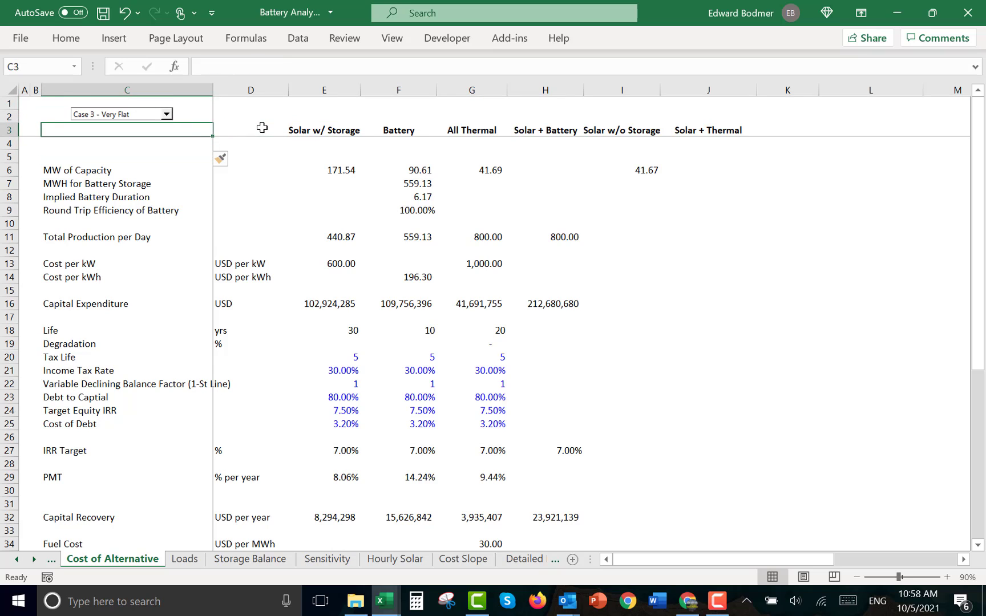
key(shift+space)
key(ctrl+shift+plus)
key(ctrl+shift+plus)
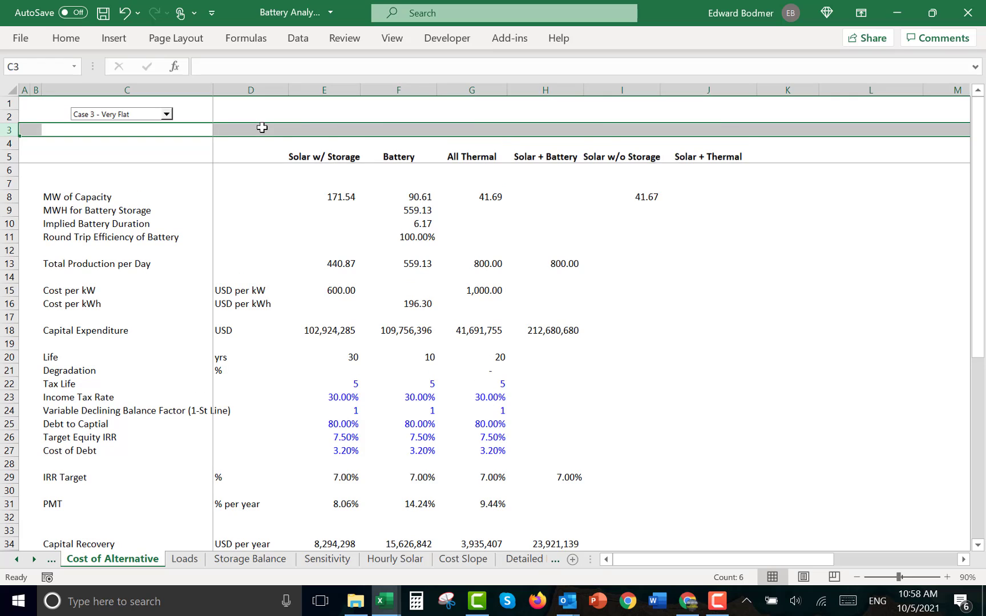
Link E2 on Cost of Alternative to the solar date, ='Storage Balance'!D2
key(Right)
key(Right)
key(Up)
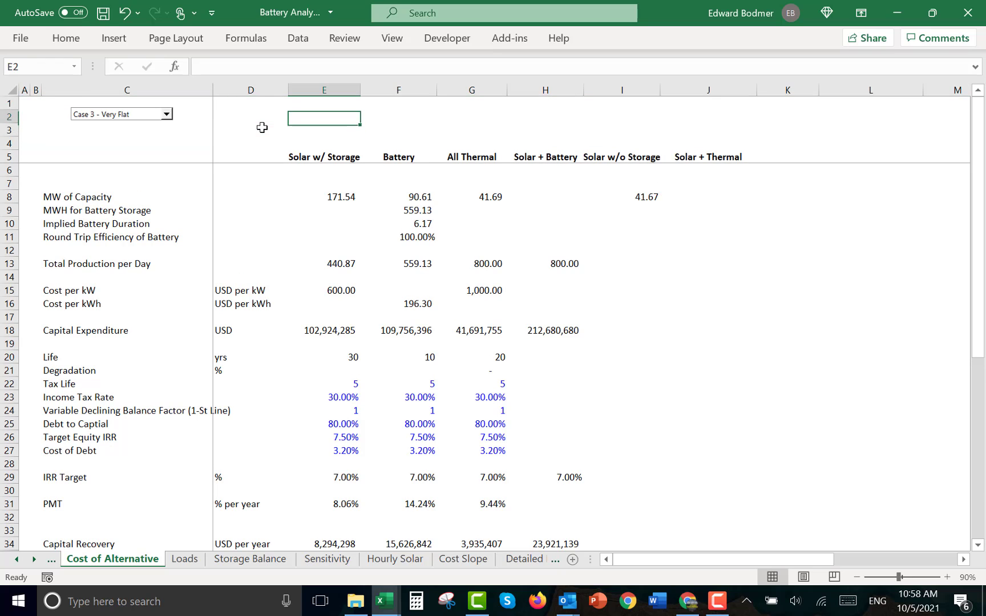
text(=)
key(ctrl+Page_Down)
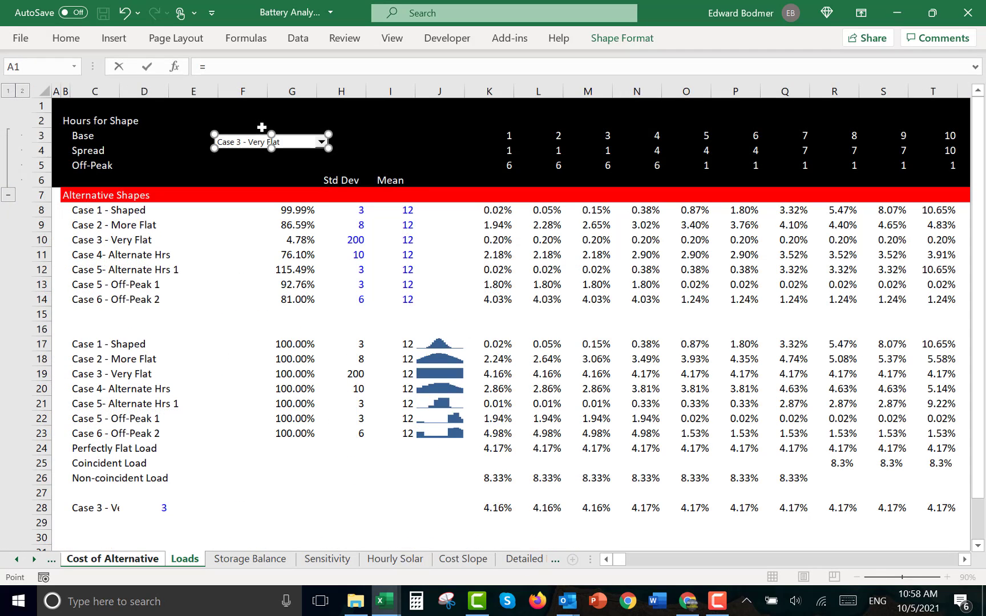
key(ctrl+Page_Down)
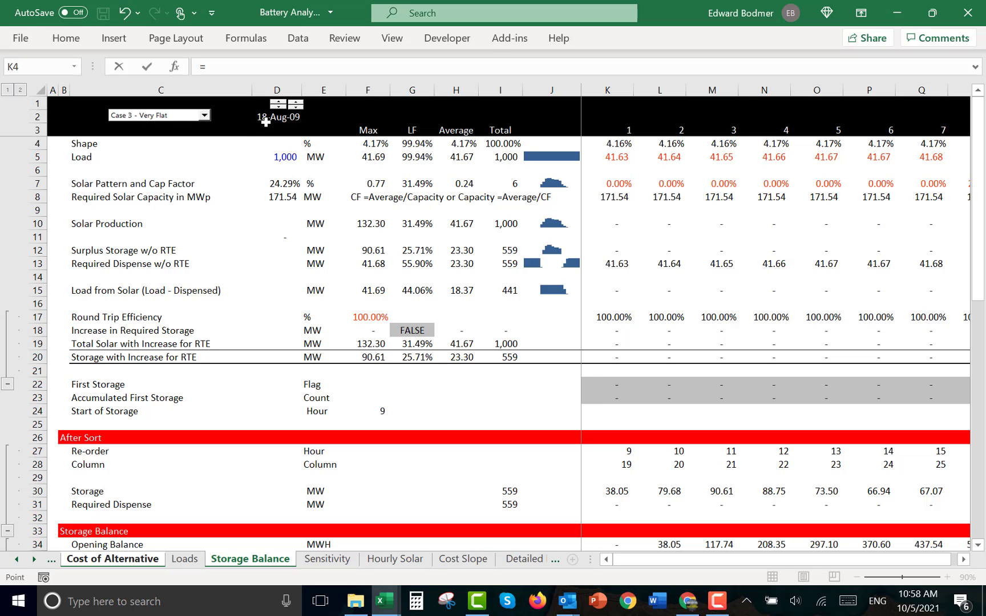
click(265, 122)
key(Return)
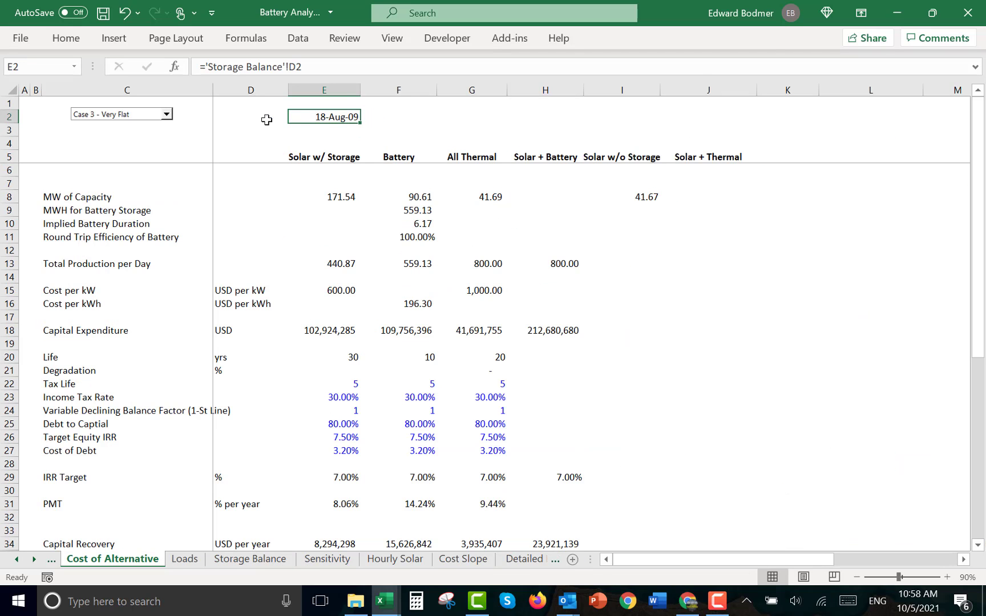
Copy the two date spinners from Storage Balance and place them above the date in E2 on Cost of Alternative
key(ctrl+Page_Up)
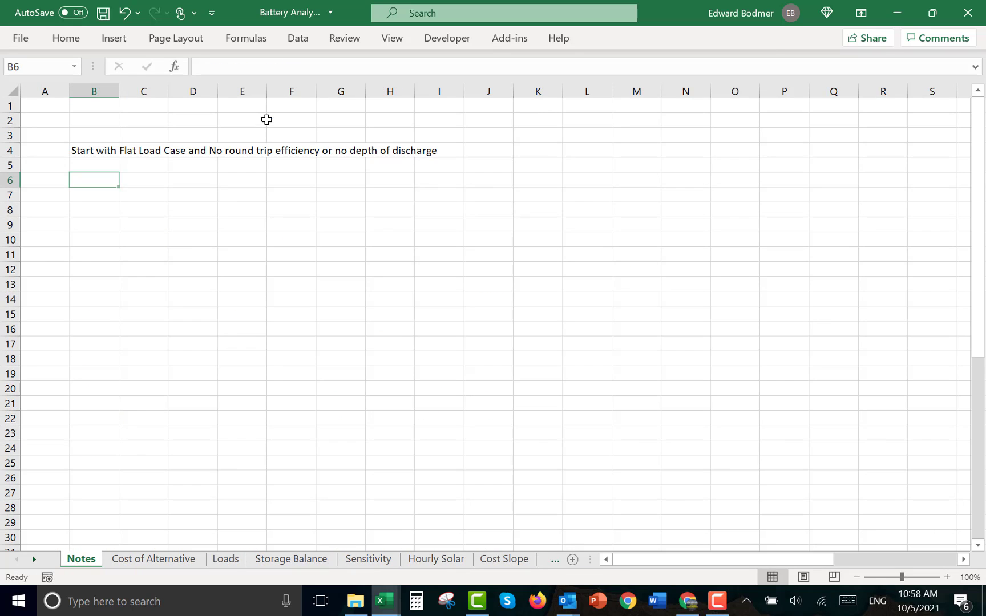
key(ctrl+Page_Down)
key(ctrl+Page_Down)
key(ctrl+Page_Down)
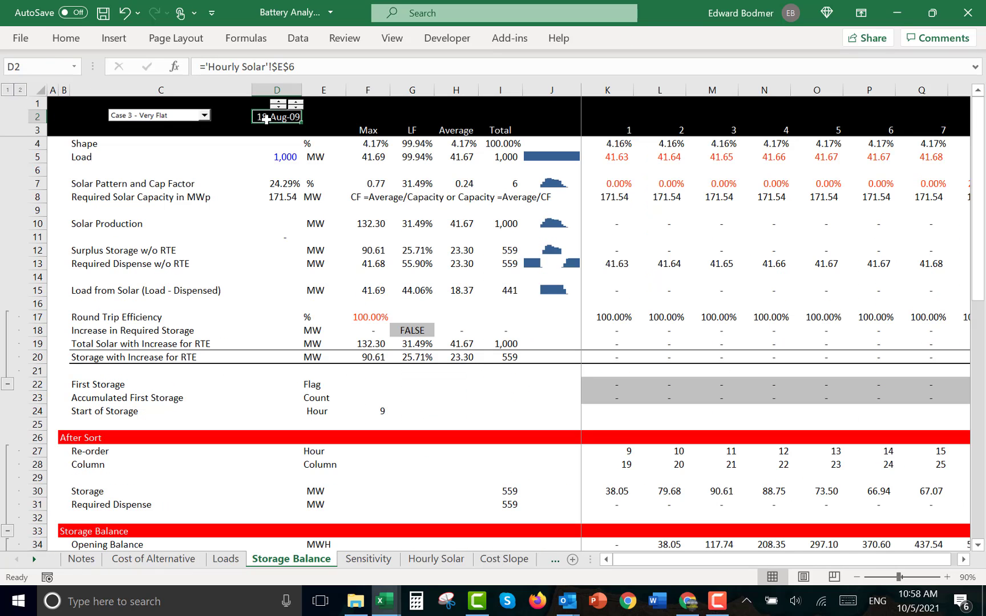
ctrl+click(278, 104)
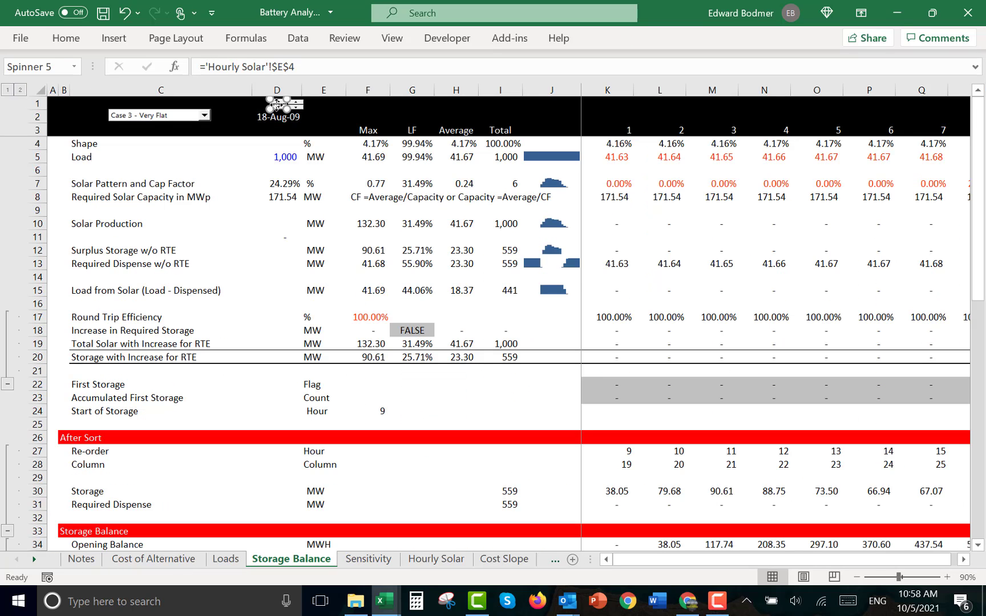
ctrl+click(295, 102)
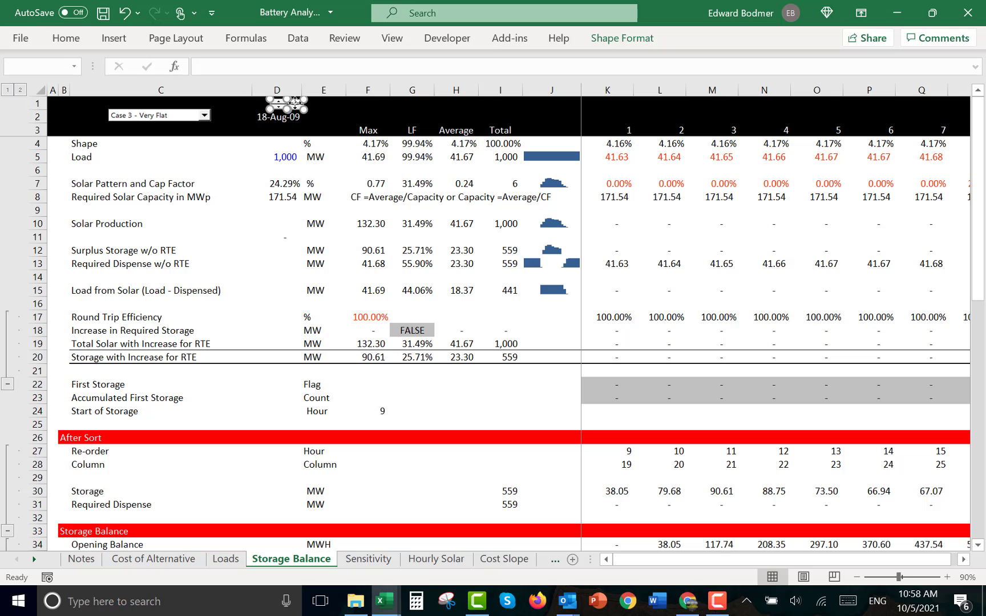
key(ctrl+Page_Up)
key(ctrl+Page_Up)
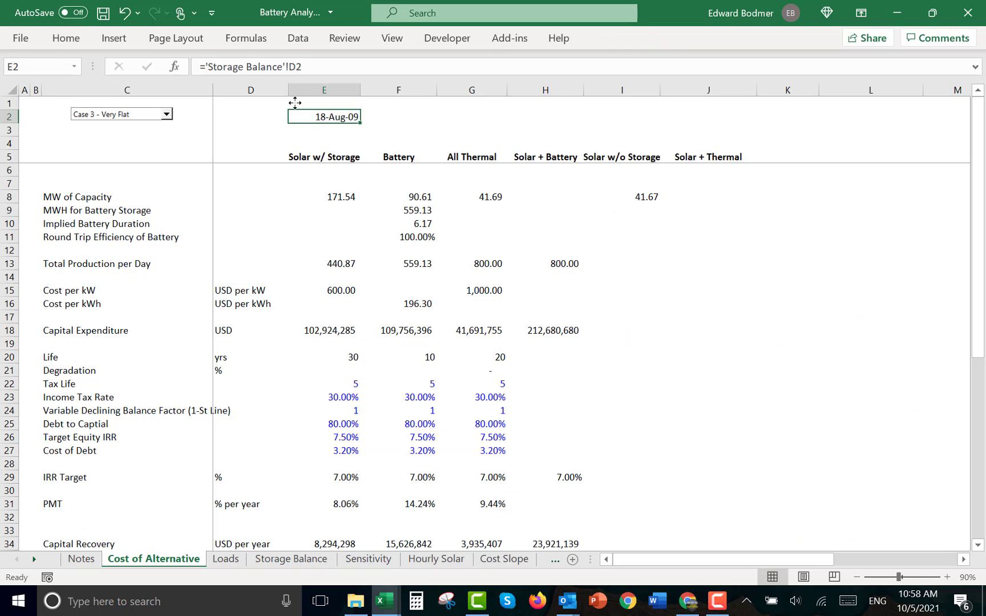
click(295, 102)
key(ctrl+v)
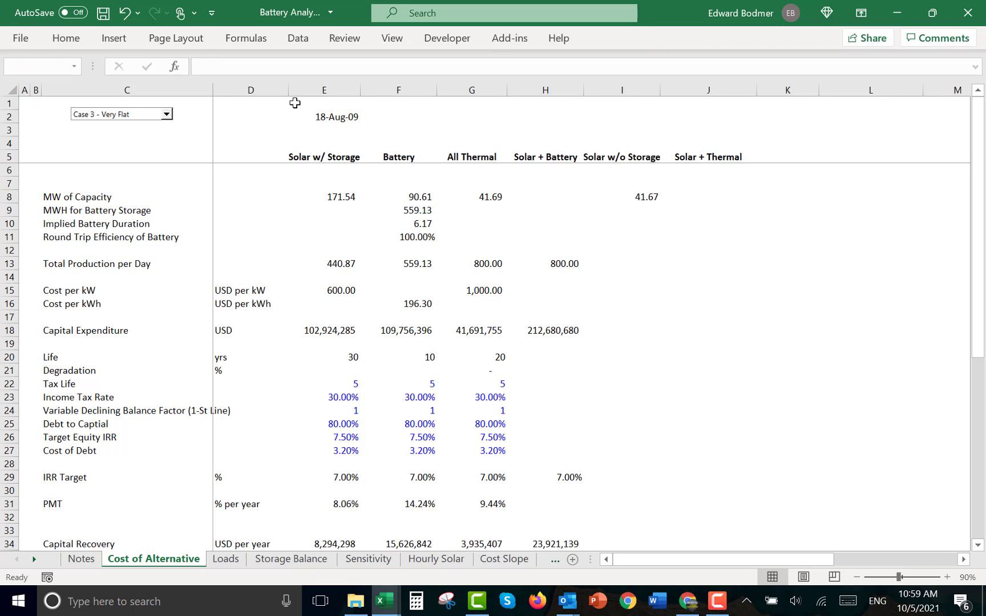
click(425, 119)
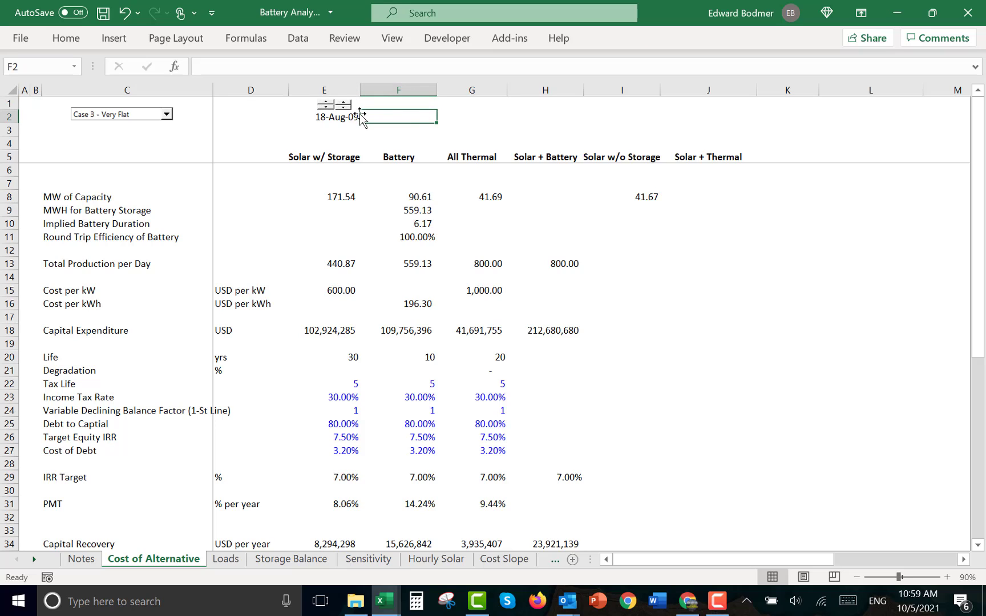
Change the solar date to 18-Sep-11 with the copied year and month spinners
click(347, 105)
click(347, 106)
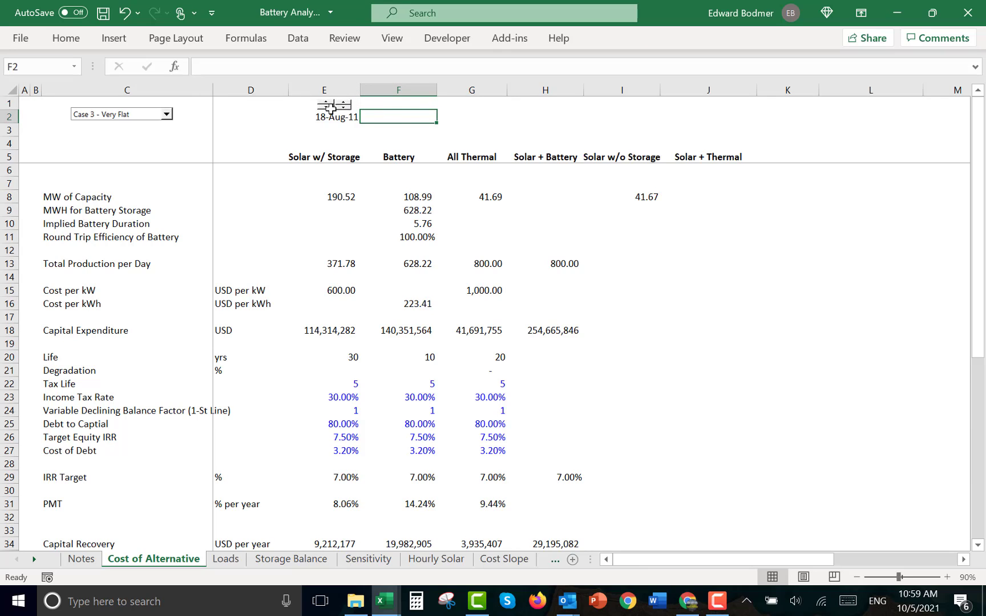
click(326, 102)
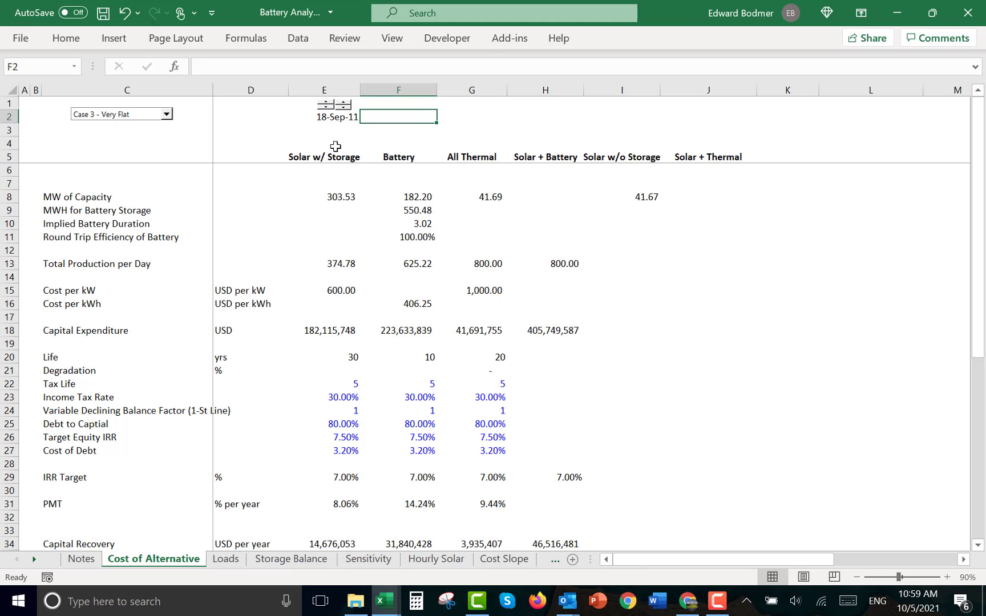
Insert a column chart of the hourly Solar Pattern and Cap Factor values in K7:AH7 on Storage Balance
click(335, 147)
key(Up)
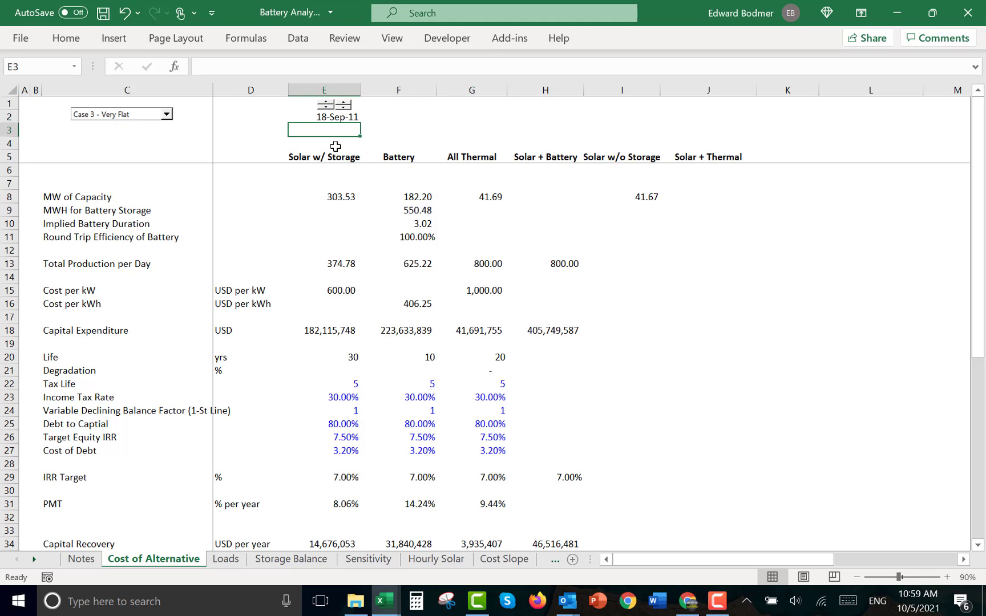
key(ctrl+Page_Down)
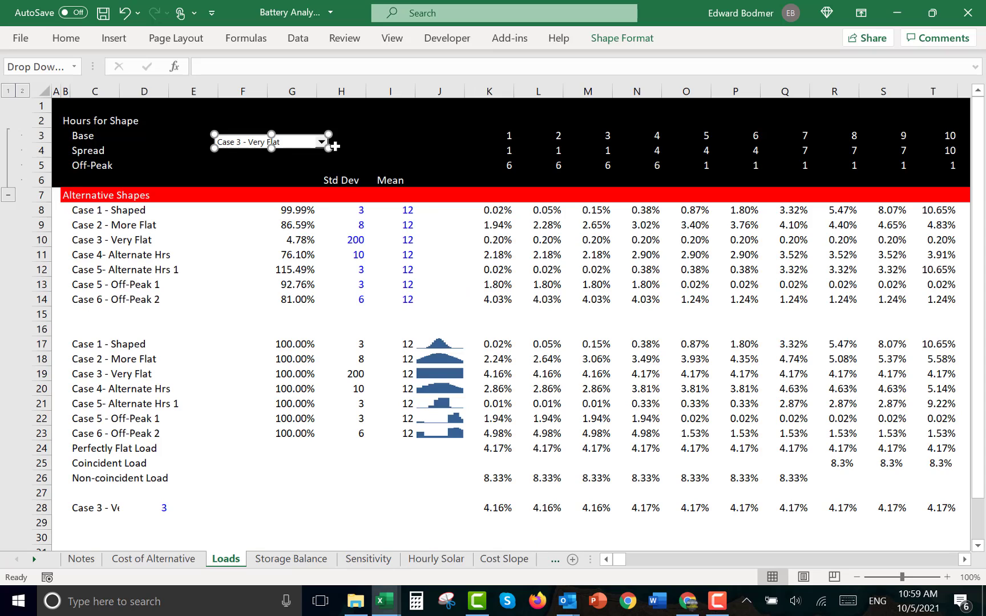
key(ctrl+Page_Down)
click(533, 178)
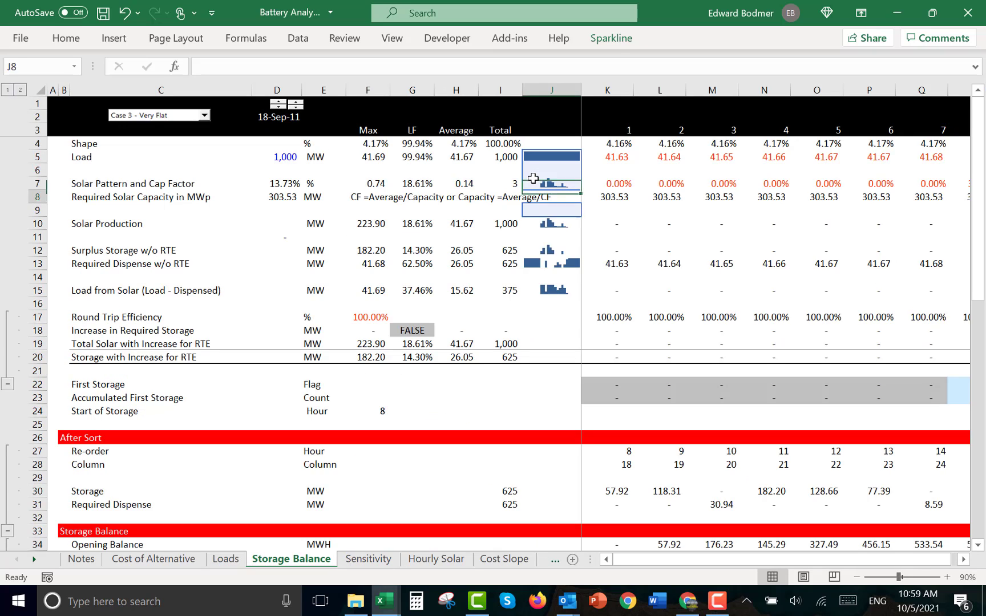
key(Up)
key(Right)
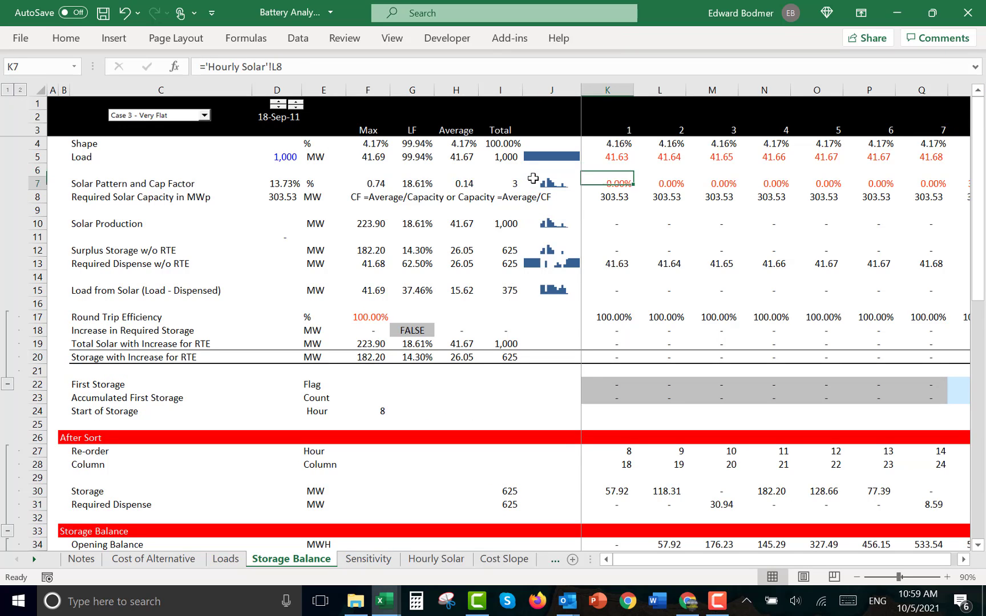
key(ctrl+shift+Right)
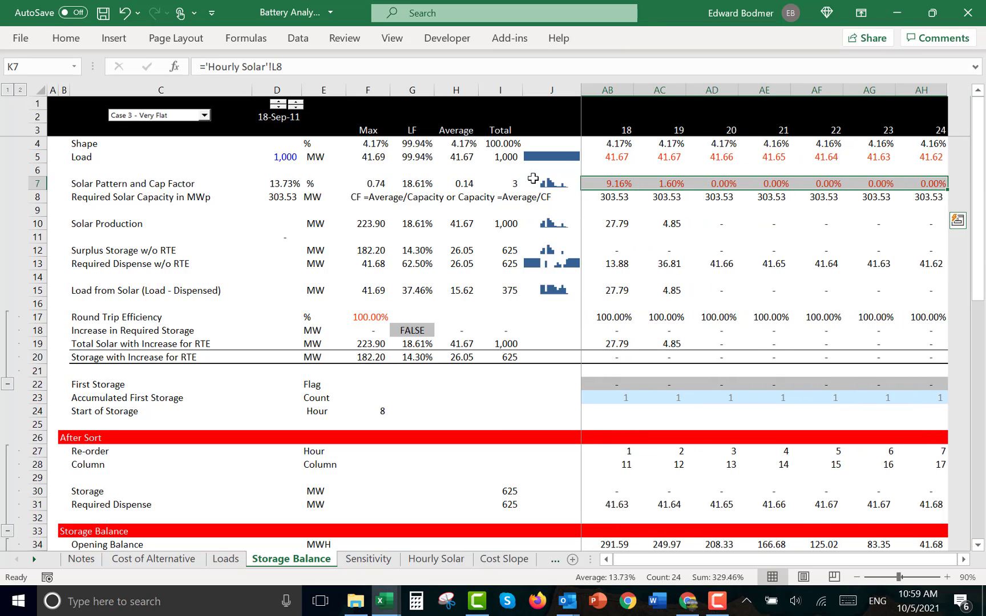
key(alt+F1)
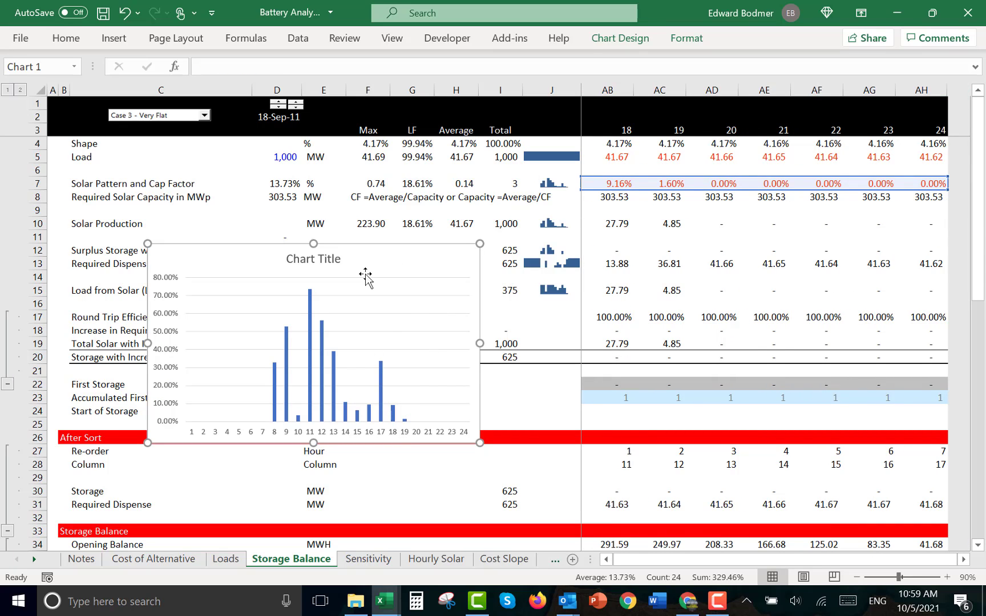
Remove the solar pattern chart's title and delete the whole chart
click(321, 259)
key(Delete)
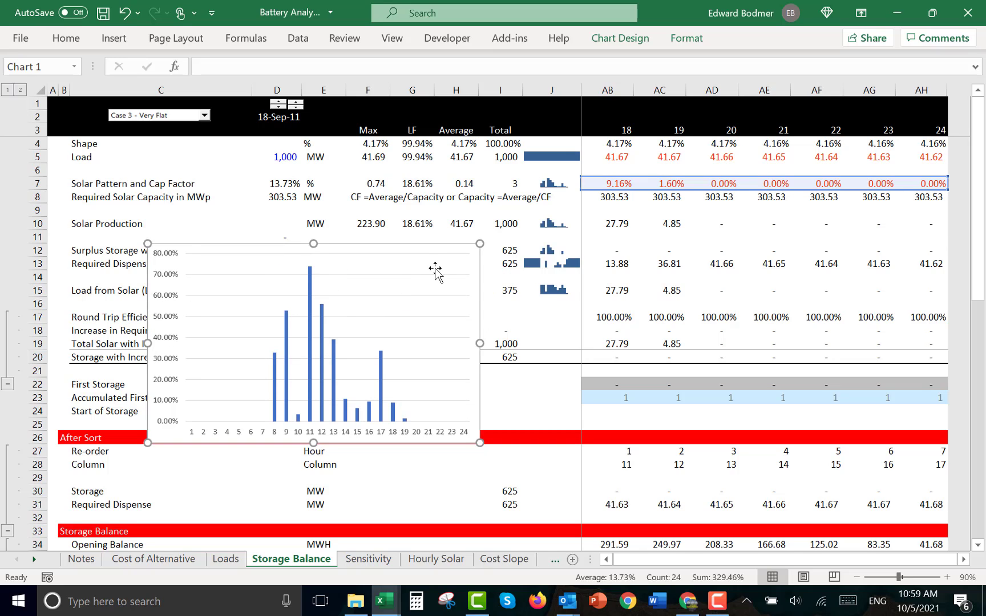
key(Delete)
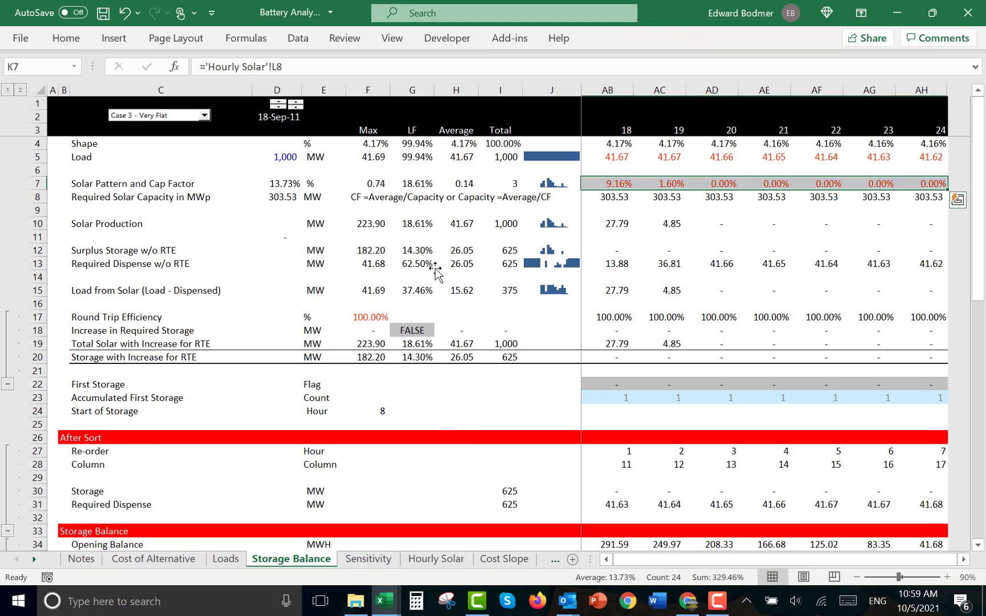
Paste the solar pattern chart onto Cost of Alternative and shrink it to fit beside the solar date, around F1:F4
key(ctrl+Page_Up)
key(ctrl+Page_Up)
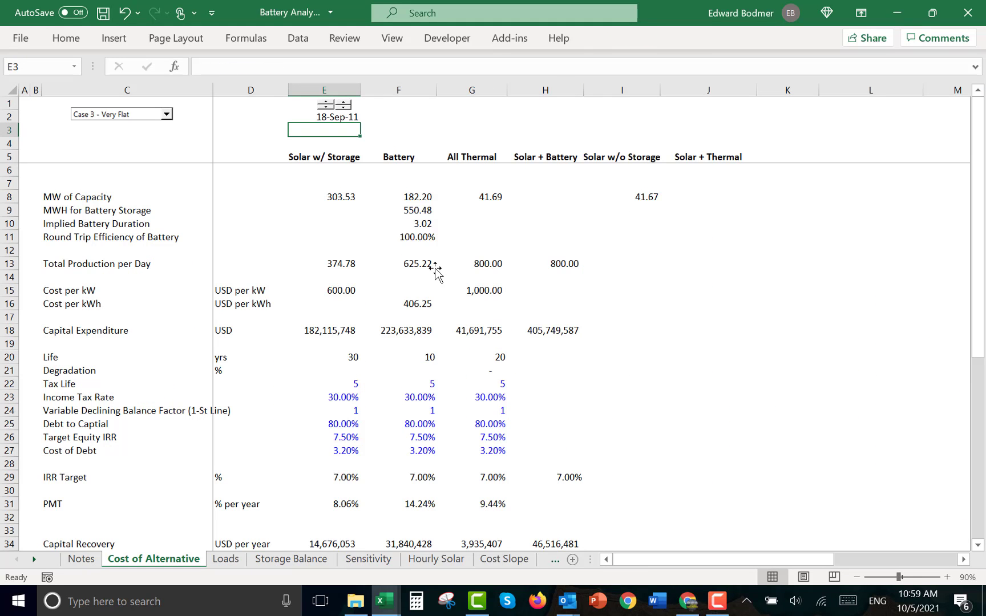
click(409, 121)
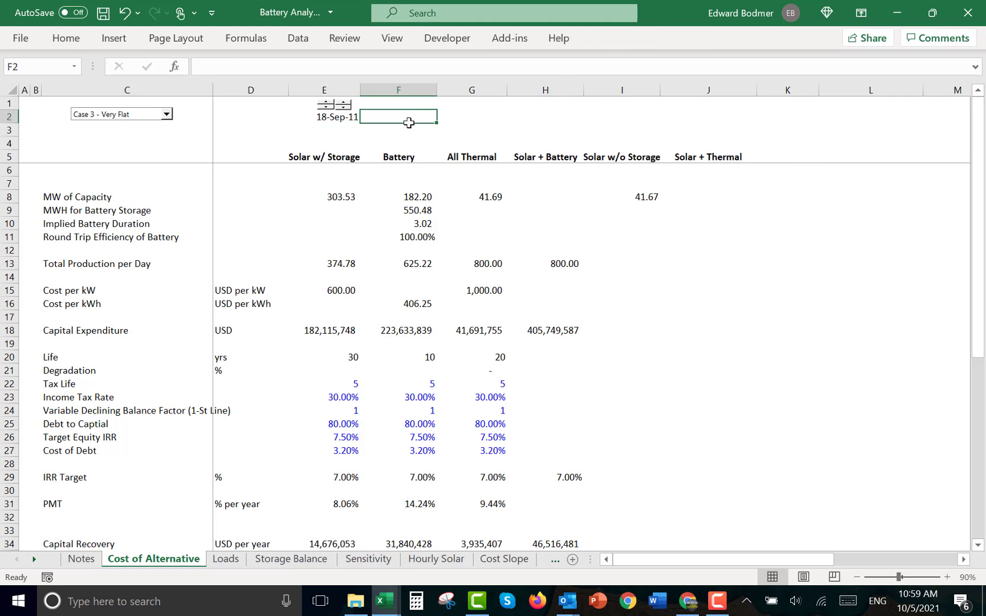
key(ctrl+v)
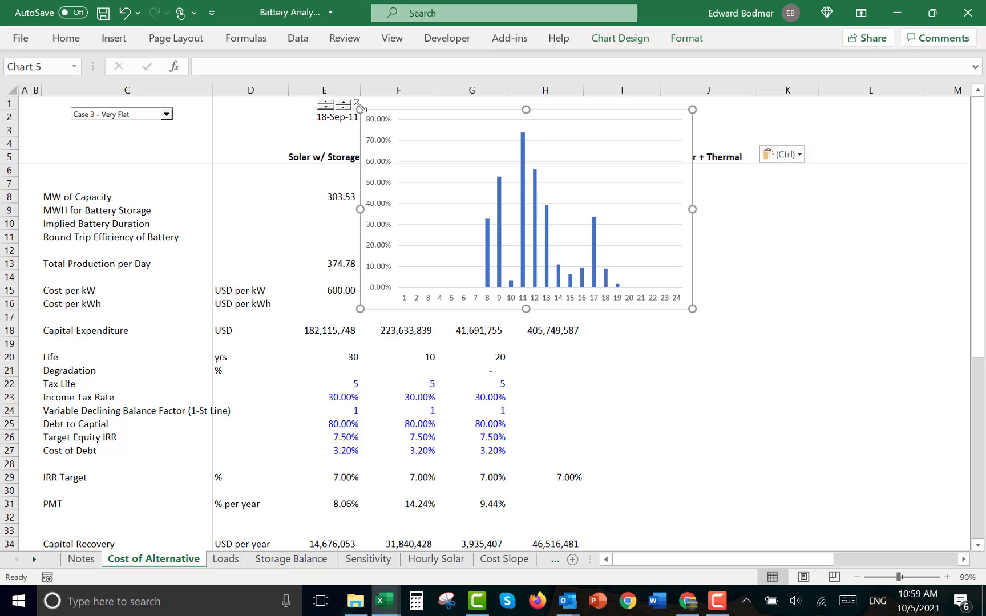
drag(360, 105, 429, 93)
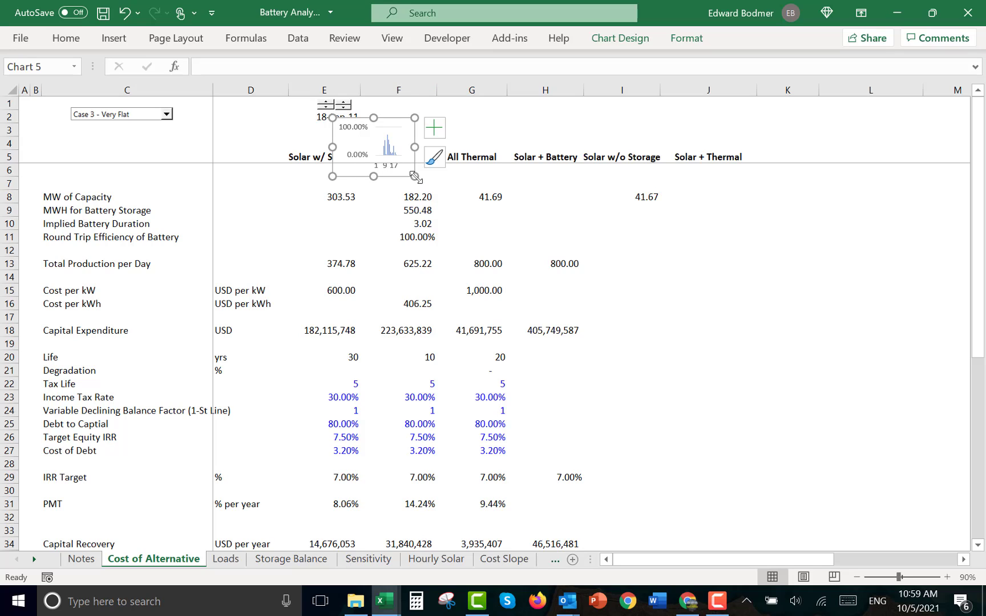
drag(415, 177, 439, 100)
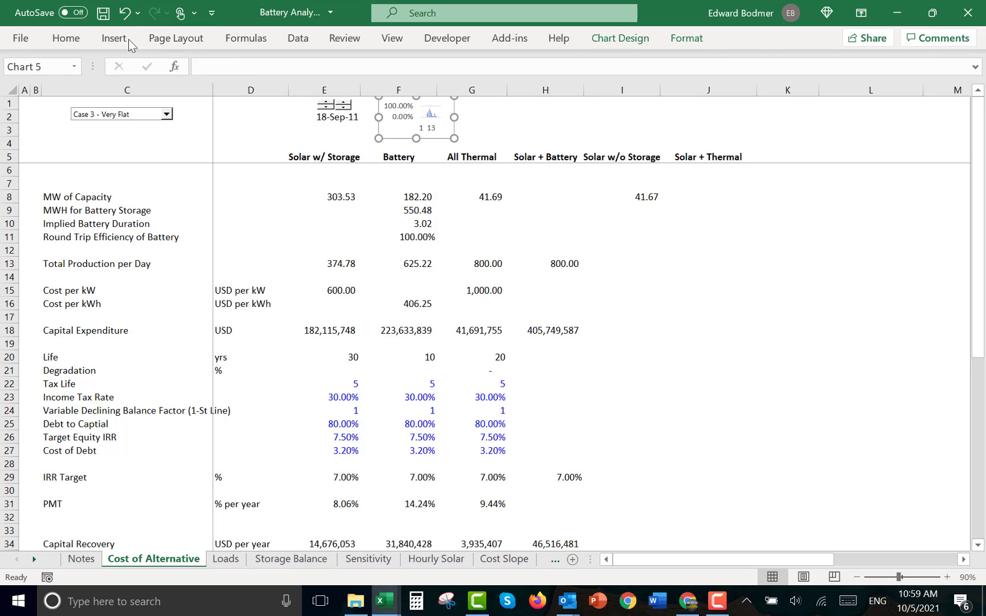
Set the font size of the small solar pattern chart to 2
click(66, 37)
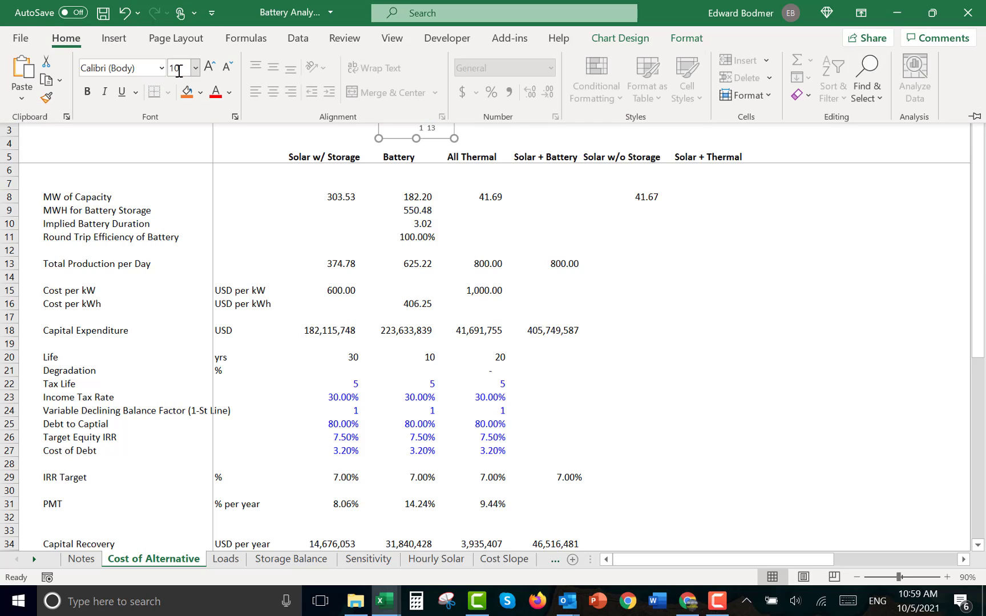
click(178, 71)
text(2)
key(Return)
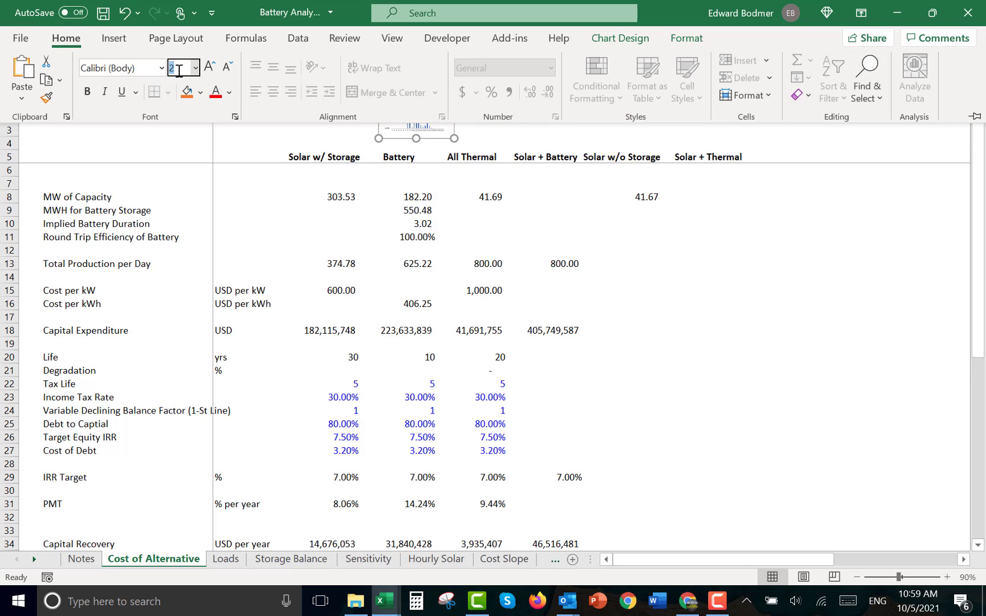
click(550, 186)
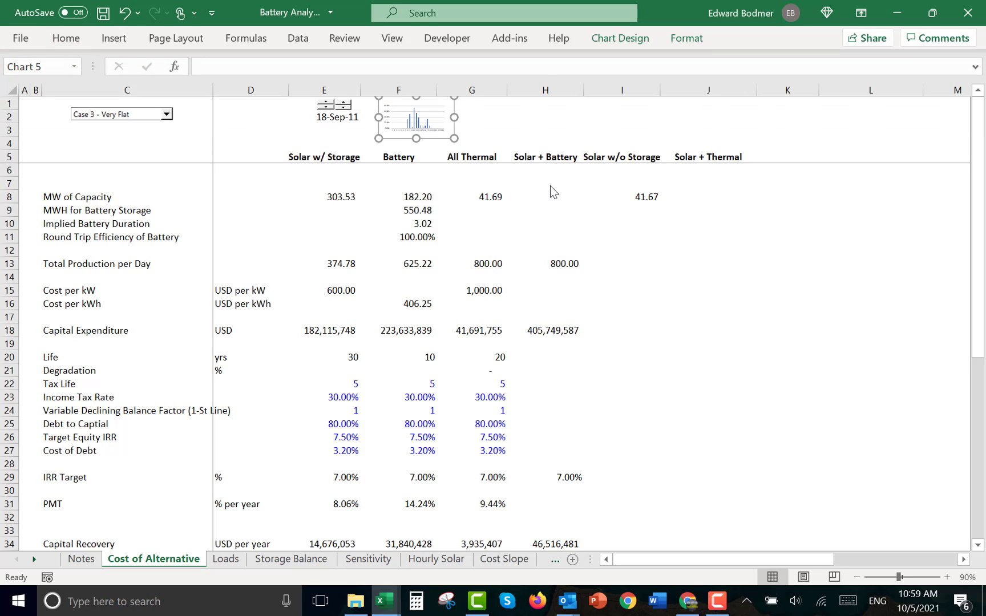
click(474, 116)
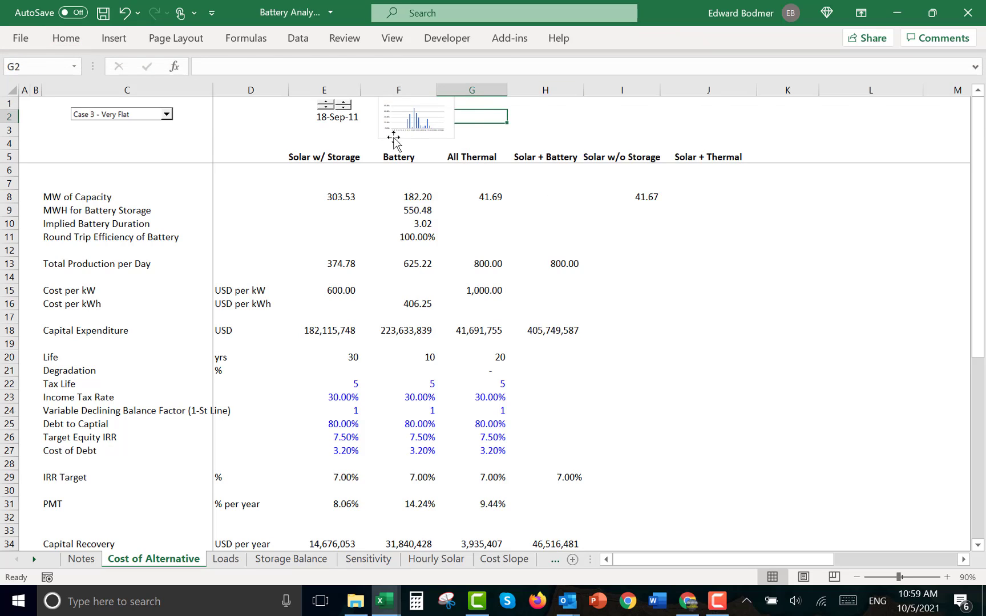
Enlarge the plot area within the small solar pattern chart toward its lower edge
click(414, 126)
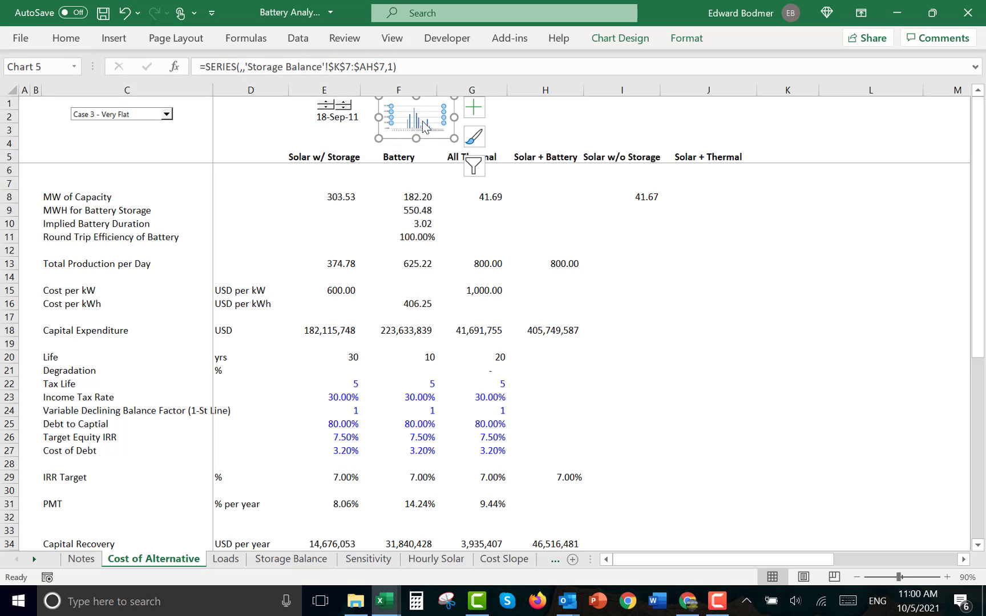
click(425, 127)
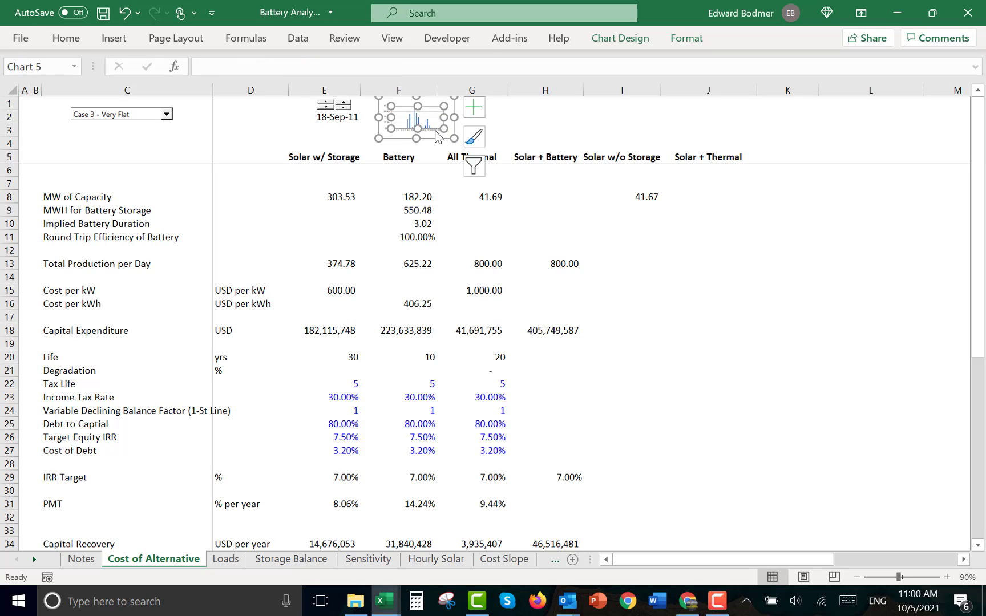
drag(443, 128, 446, 137)
click(502, 129)
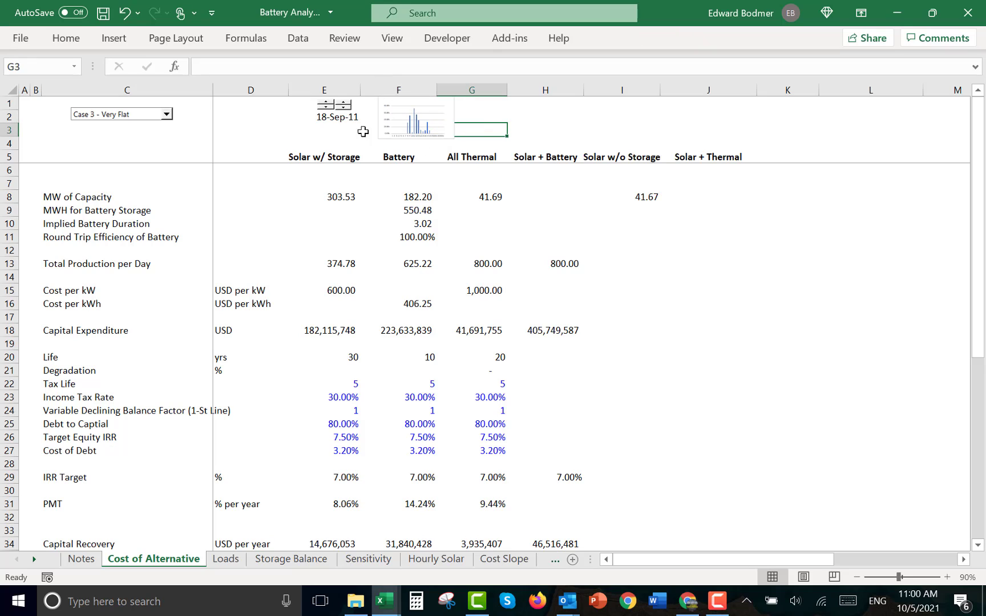
Step the solar date's year back to 18-Sep-07, then forward to 18-Sep-08 to test different solar days
click(343, 110)
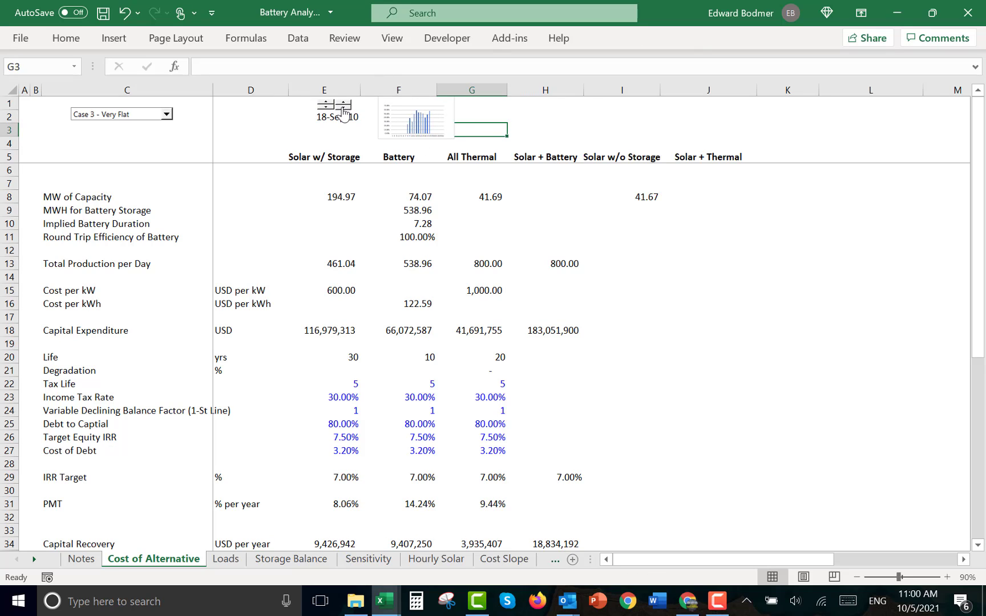
click(343, 109)
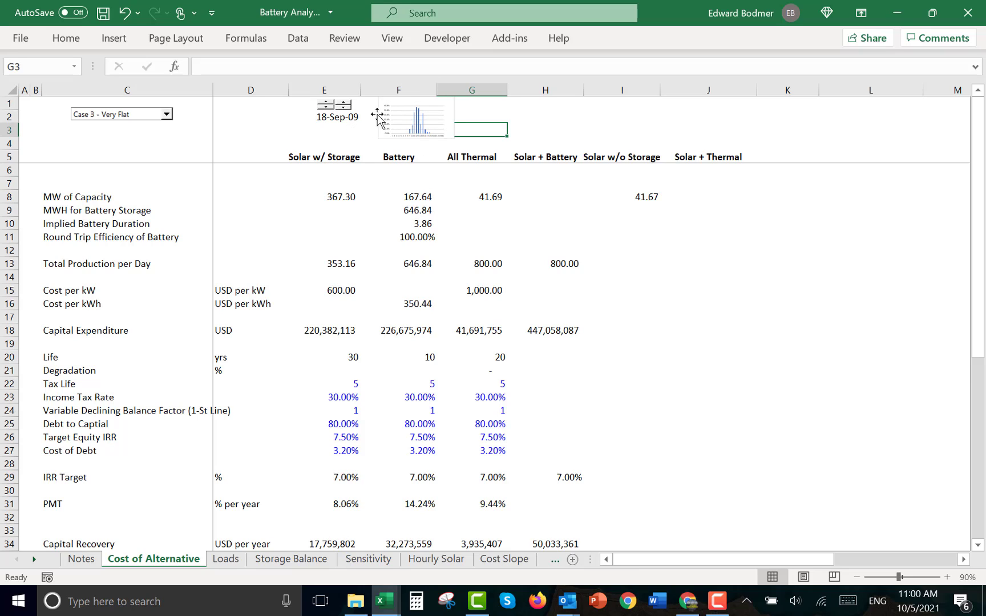
click(344, 112)
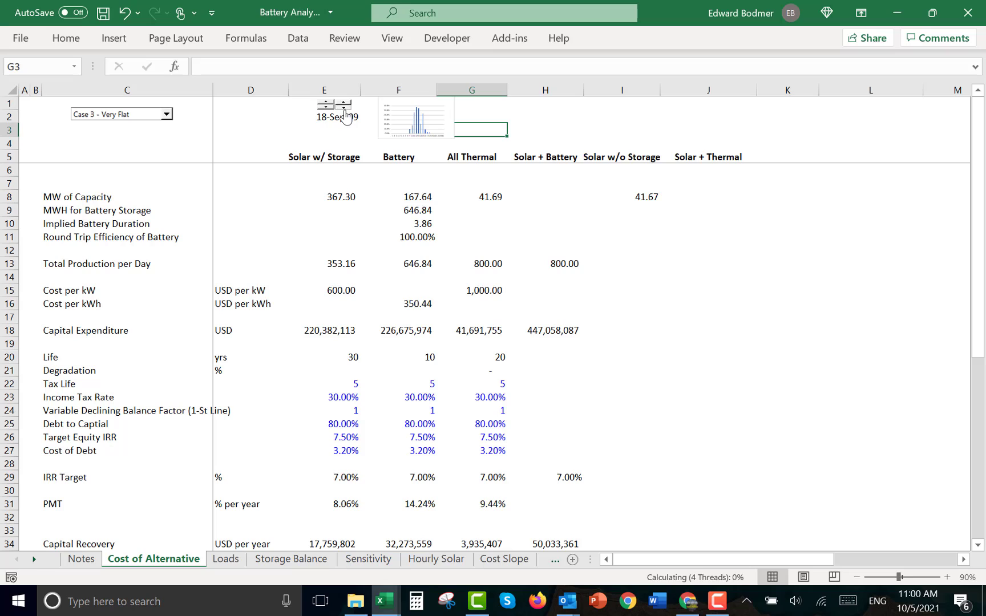
click(345, 111)
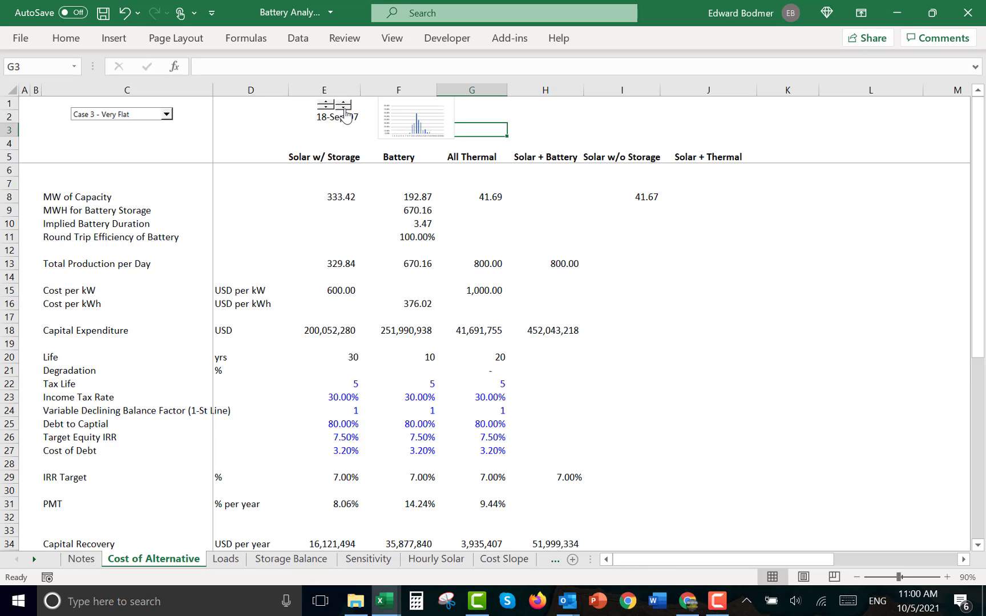
click(345, 107)
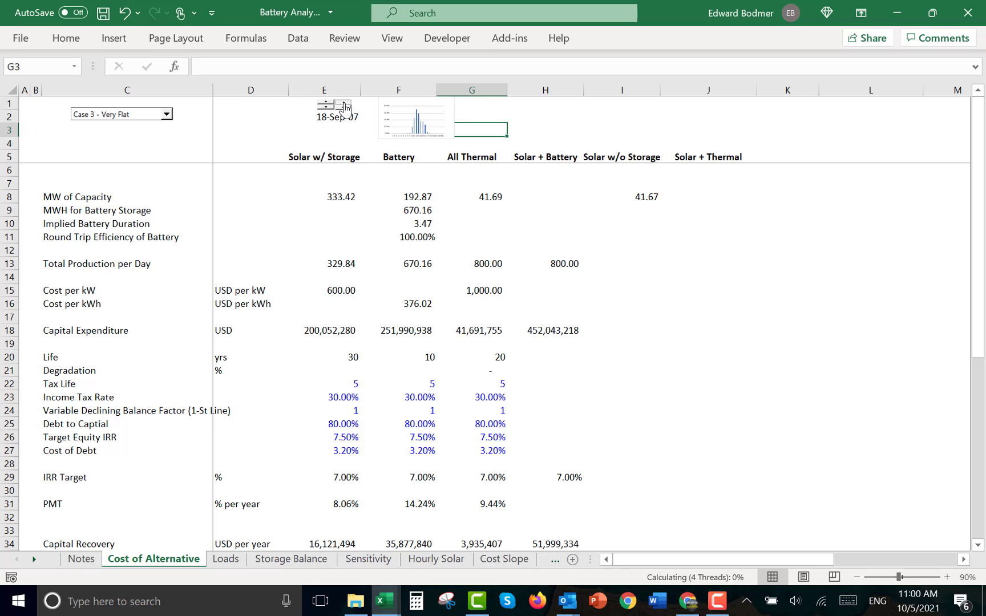
Delete the two blank rows between the column headings and MW of Capacity on Cost of Alternative
click(346, 192)
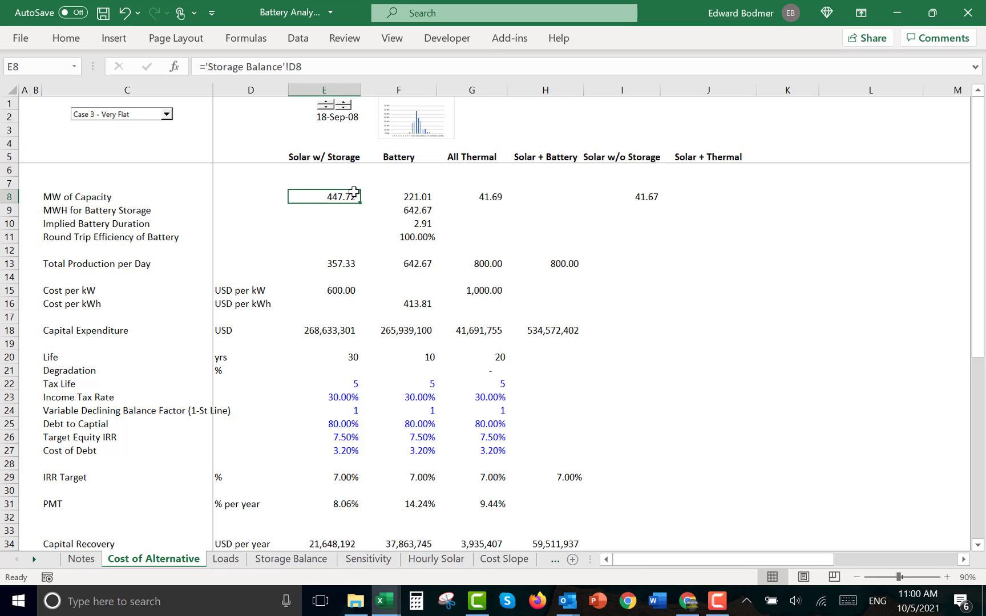
key(Left)
key(Left)
key(Left)
key(Up)
key(Up)
key(shift+space)
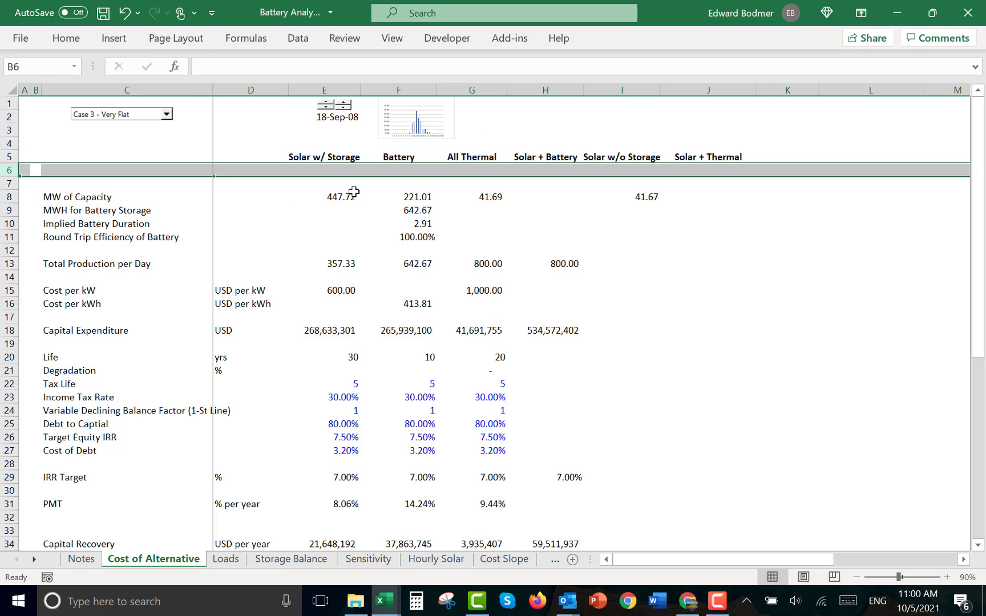
key(ctrl+minus)
key(ctrl+minus)
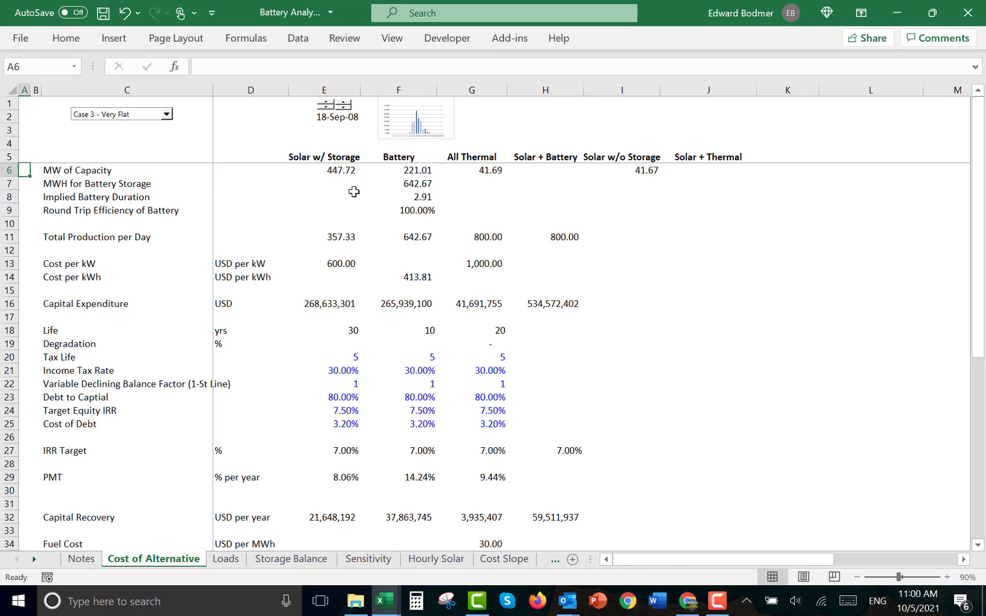
Colour the Cost of Alternative sheet with the Format Options macro, using Dashboard Colour 1 and 6 rows at top of sheet
key(ctrl+alt+c)
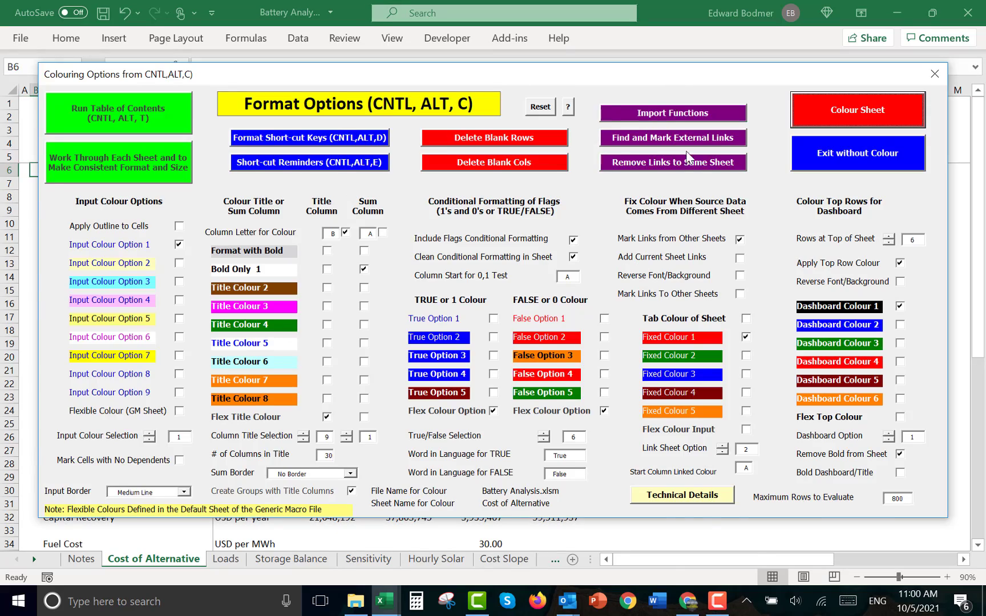
drag(671, 72, 693, 90)
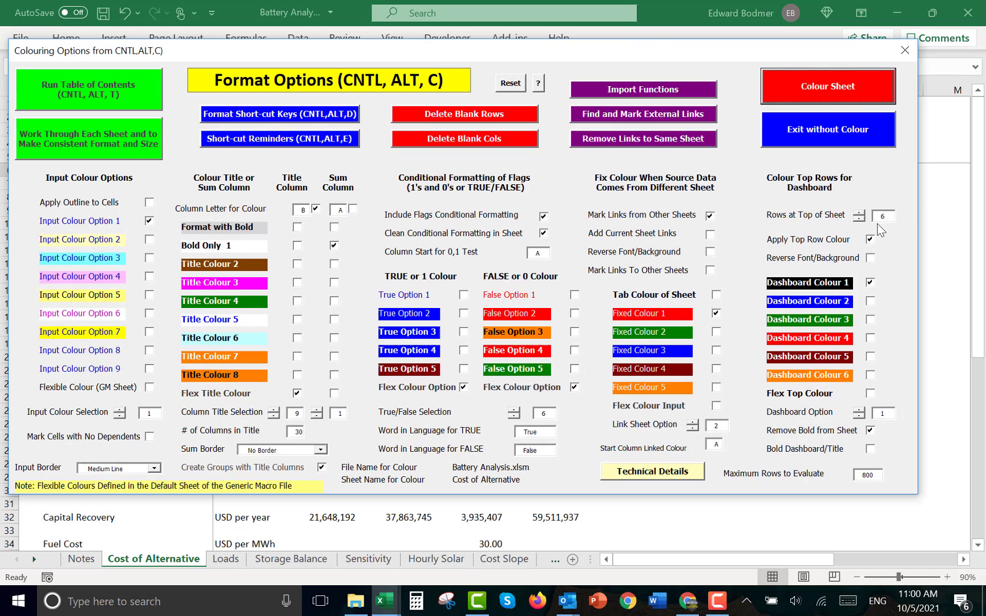
click(859, 220)
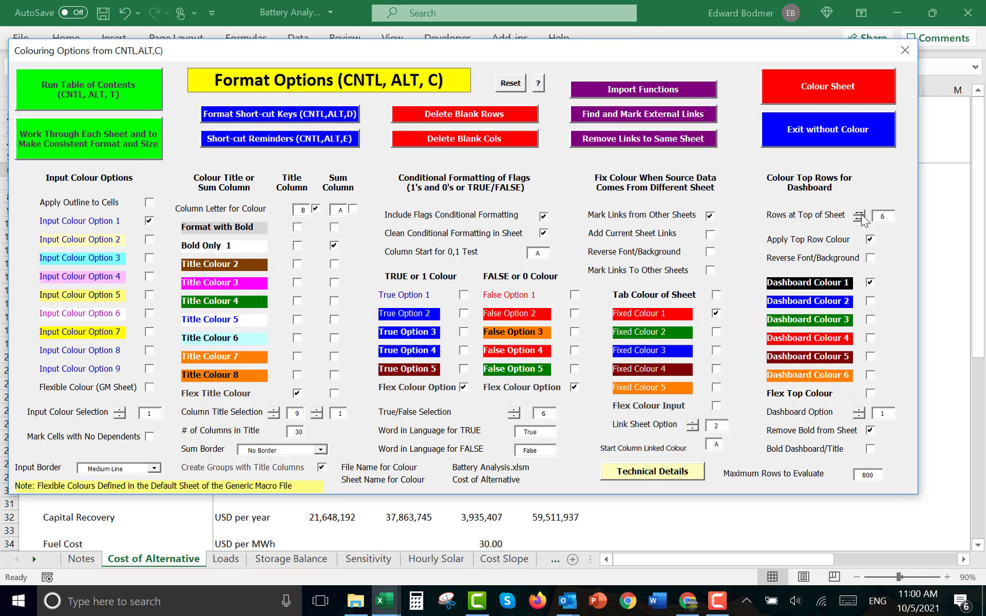
drag(658, 48, 656, 24)
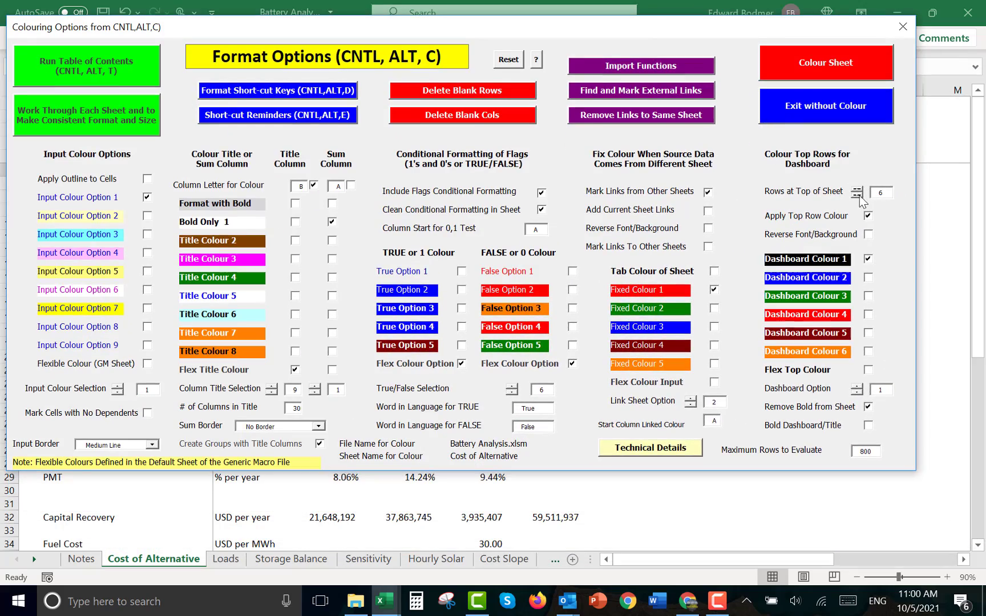
click(830, 77)
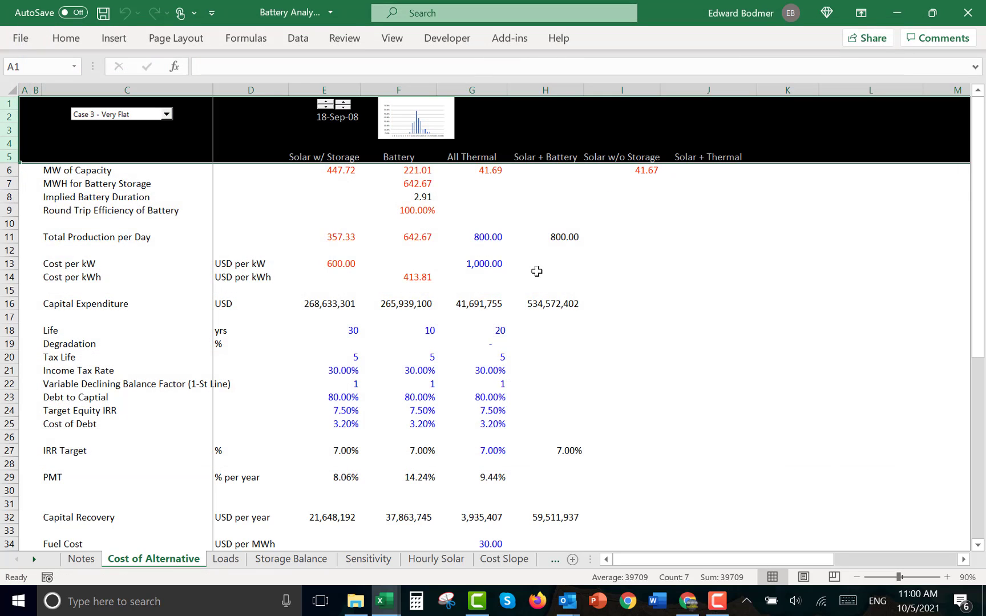
Trace the Solar w/ Storage MW of Capacity in E6 to its source on Storage Balance and return to Cost of Alternative
click(578, 232)
key(Left)
key(Left)
key(Left)
key(Left)
key(Left)
key(Left)
key(Left)
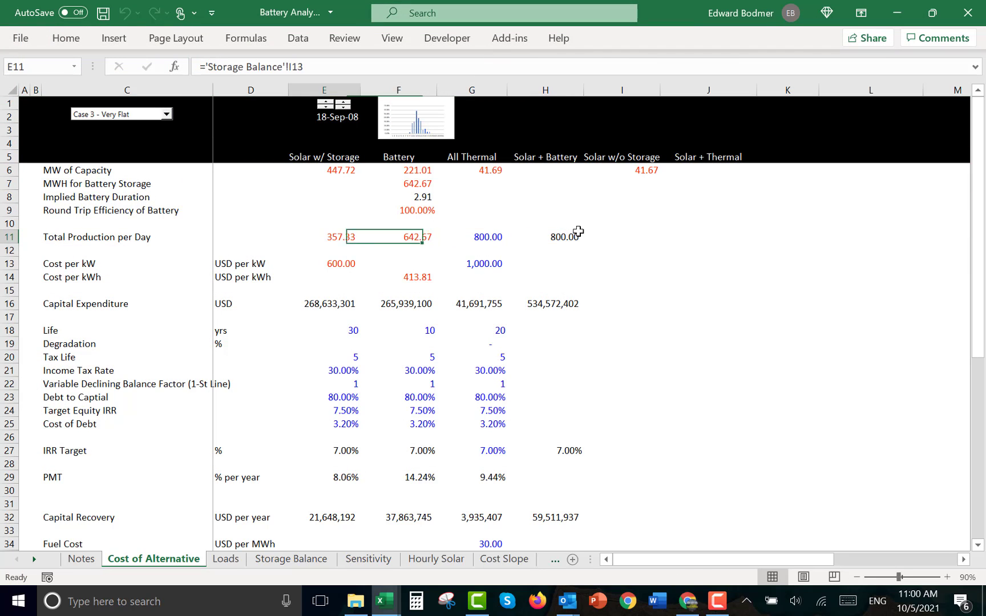
key(Up)
key(Up)
key(Up)
key(Up)
key(Up)
key(Up)
key(Right)
key(Right)
key(Down)
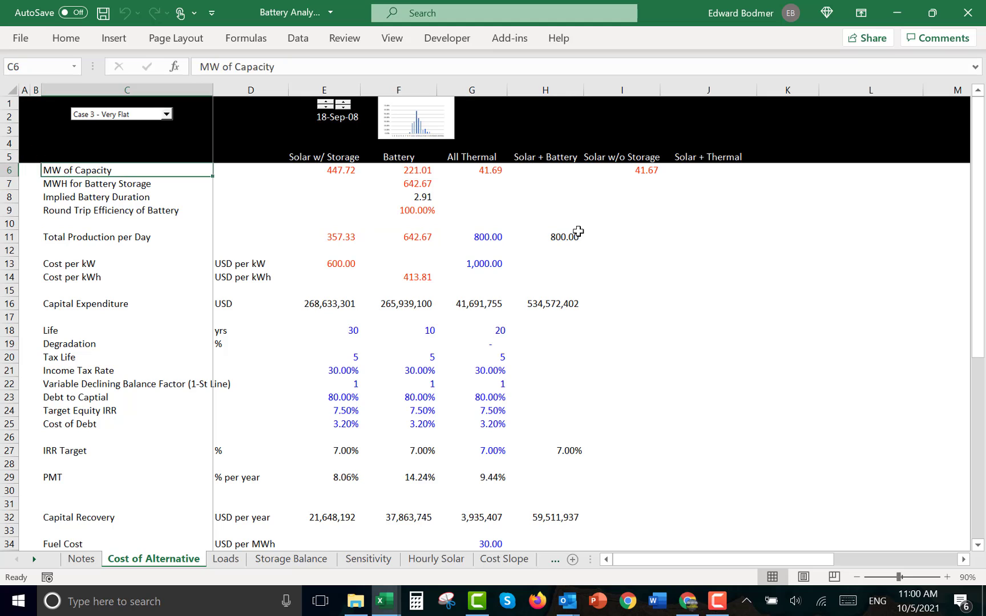
key(Right)
key(Right)
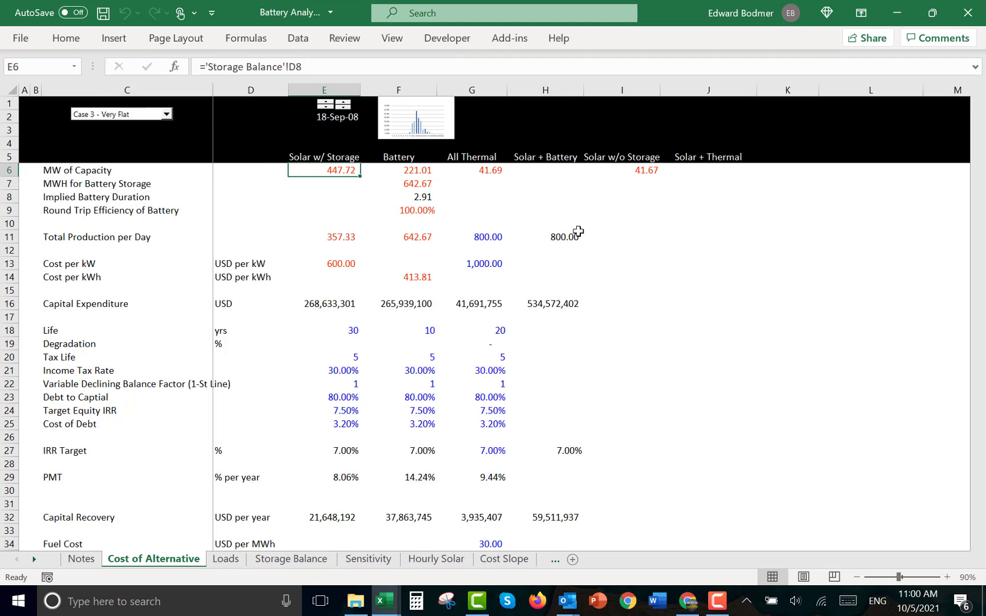
key(ctrl+bracketleft)
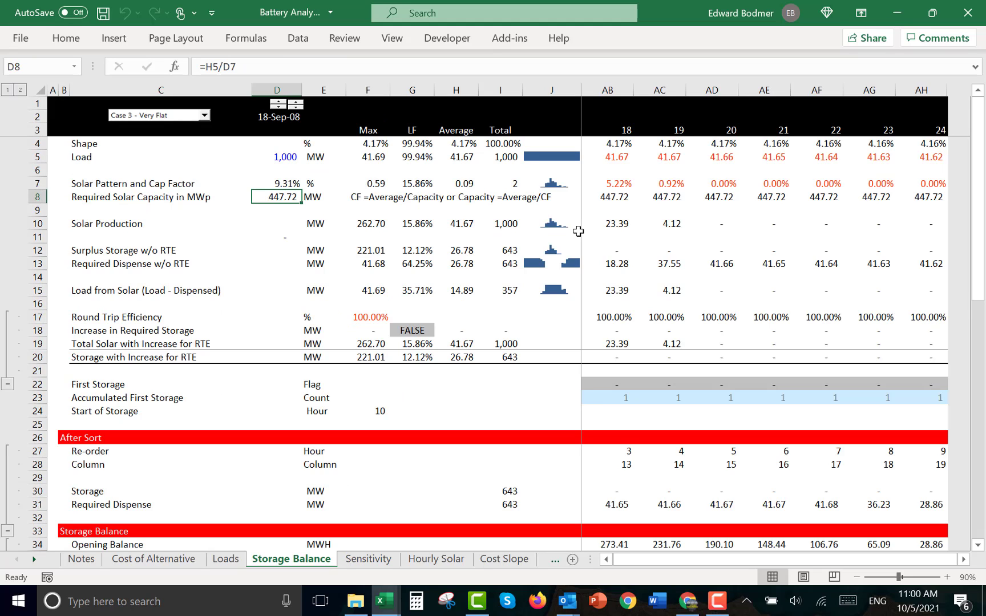
key(F5)
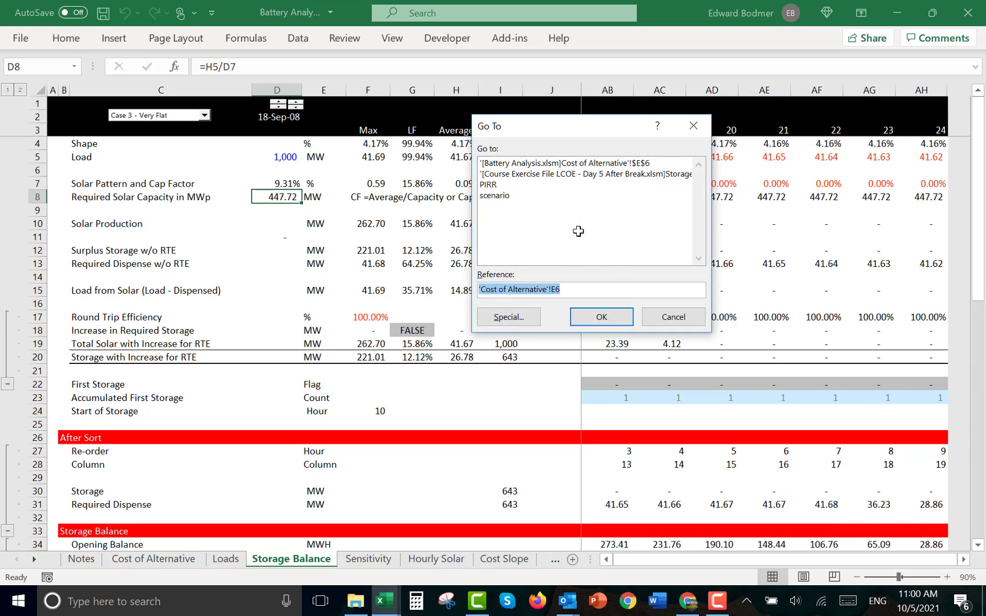
key(Return)
key(Up)
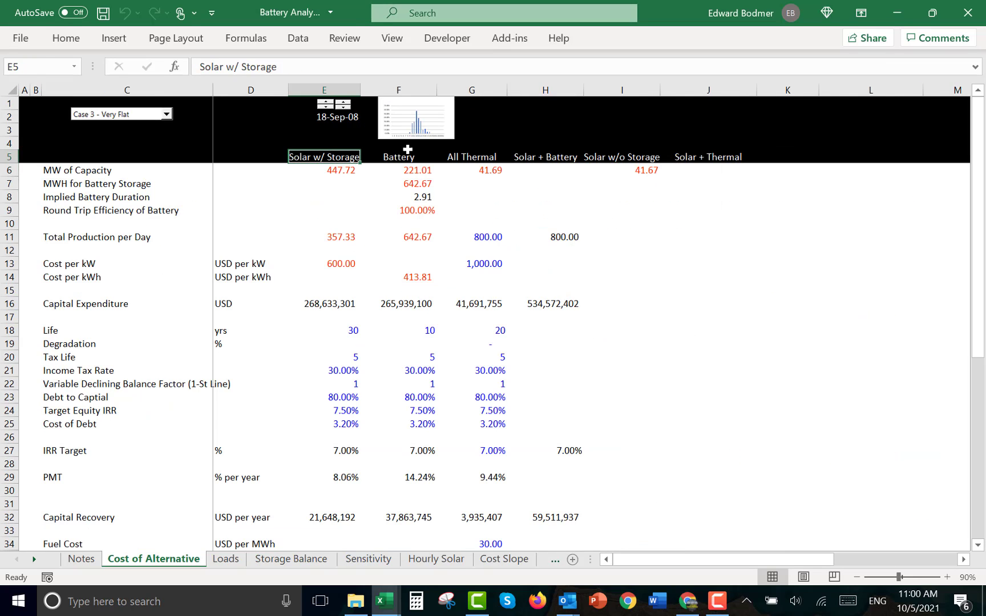
Set the solar date to 18-Sep-10 with the year spinner and select cell E1 above the date
click(342, 105)
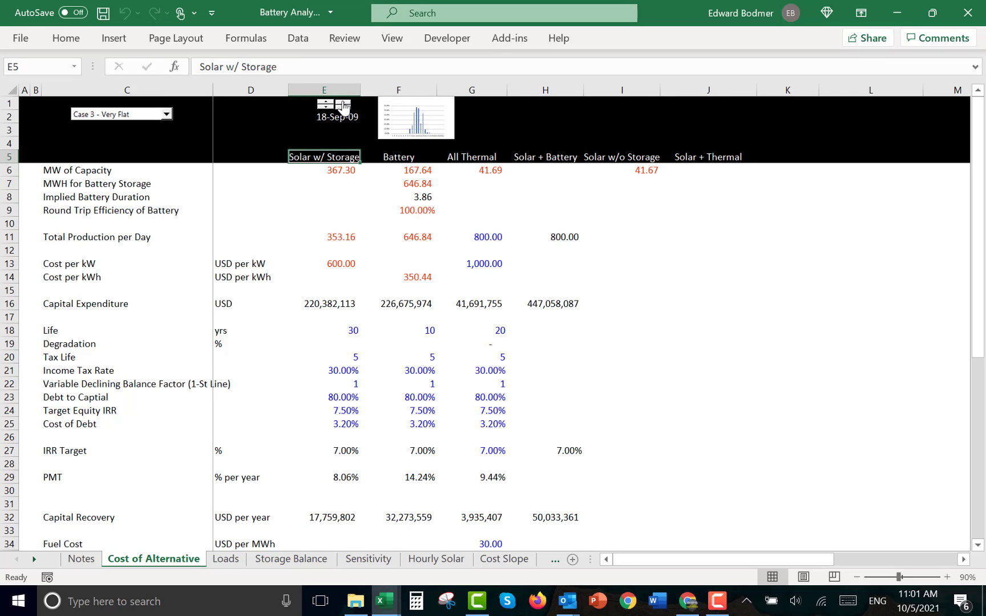
click(343, 106)
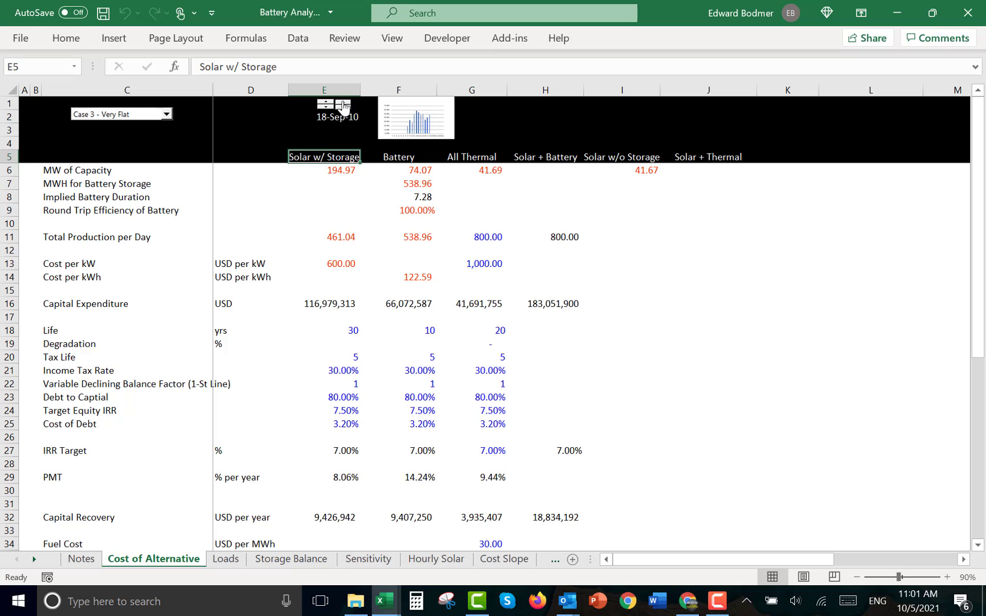
click(324, 210)
key(Up)
key(Up)
key(Up)
key(Up)
key(Up)
key(Up)
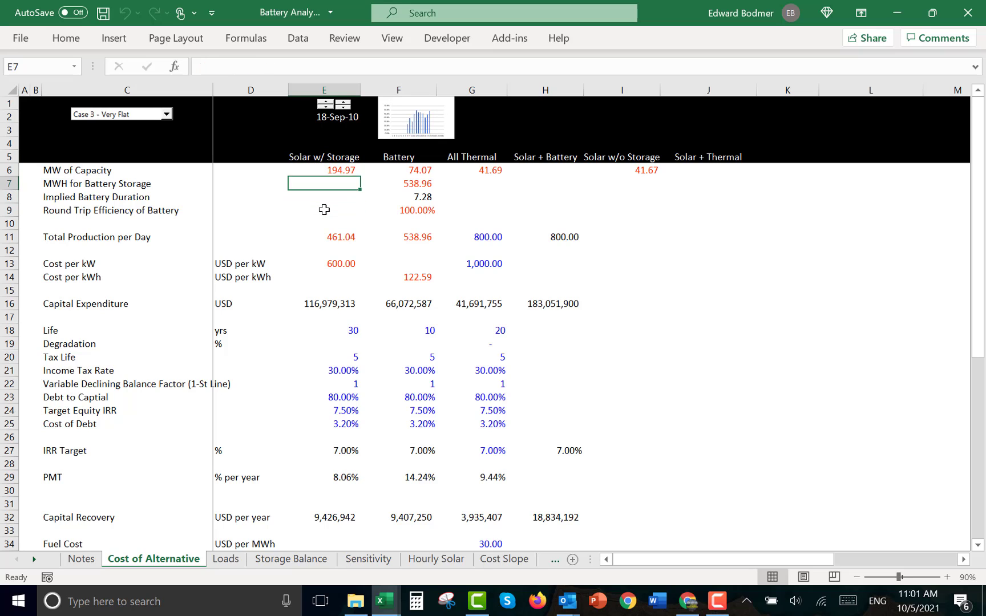
key(Up)
key(Up)
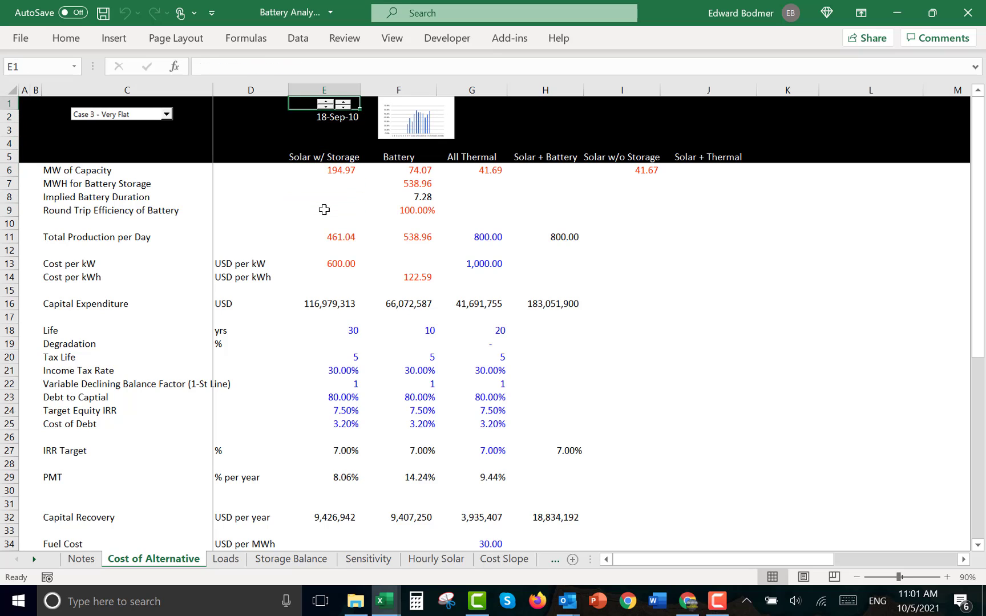
Test the MW of Capacity figures with the solar date at 18-Sep-11, and return the date to 18-Sep-10
key(Down)
key(Down)
key(Down)
key(Down)
key(Down)
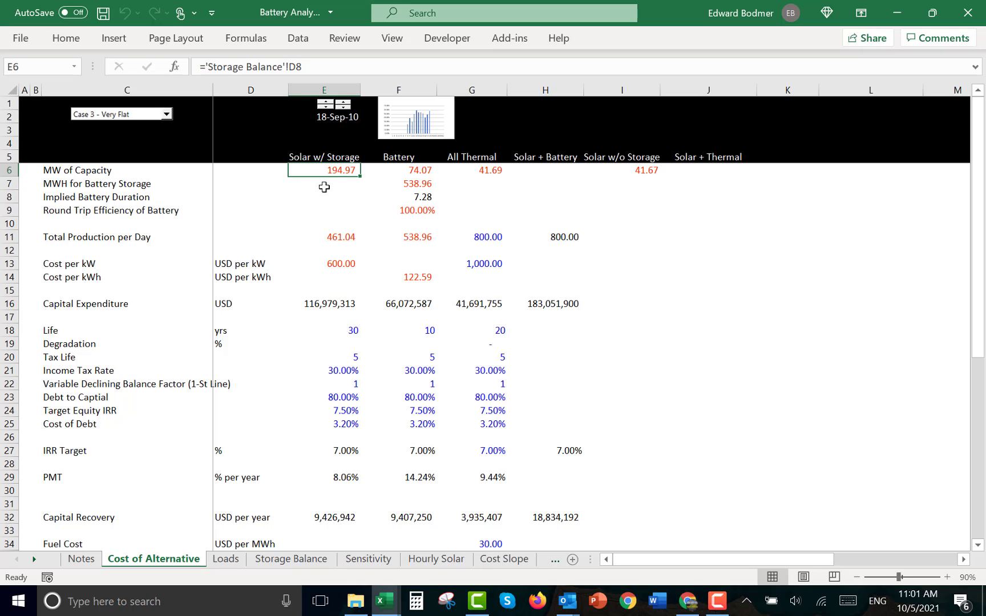
click(345, 107)
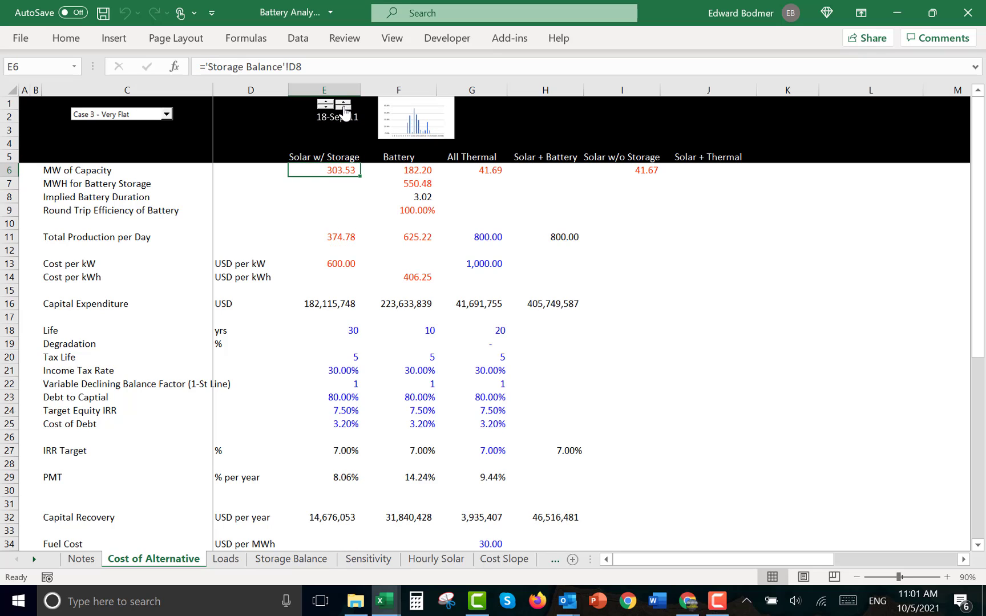
click(345, 110)
click(338, 209)
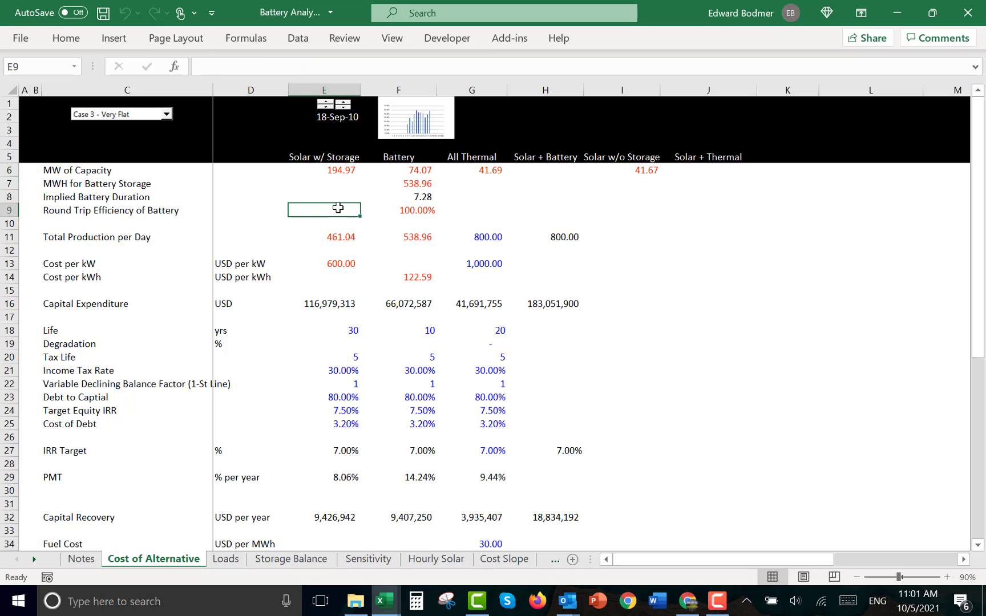
Insert a blank row above MWH for Battery Storage on Cost of Alternative
key(Up)
key(Up)
key(Left)
key(Left)
key(Left)
key(Left)
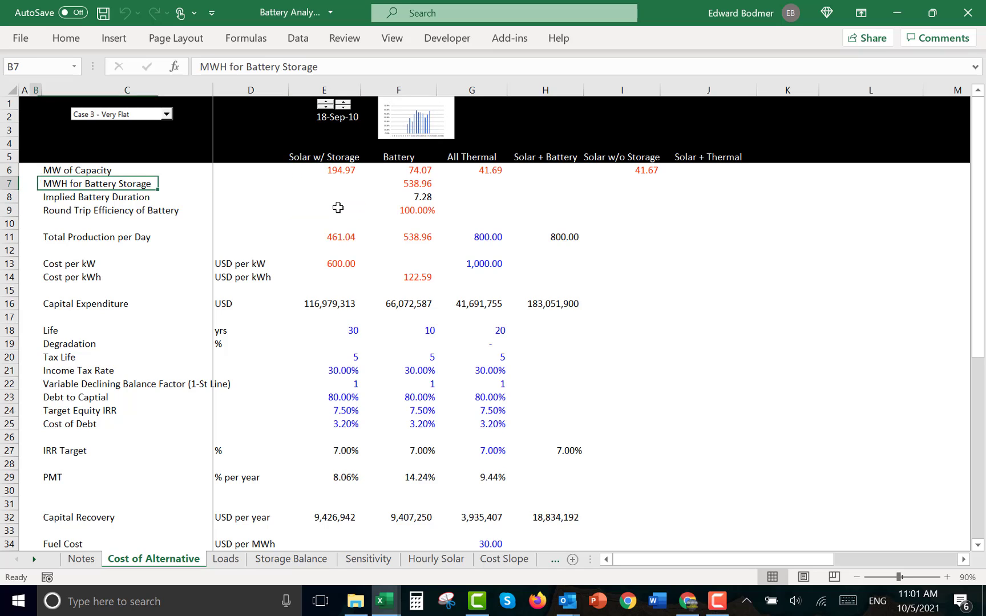
key(shift+space)
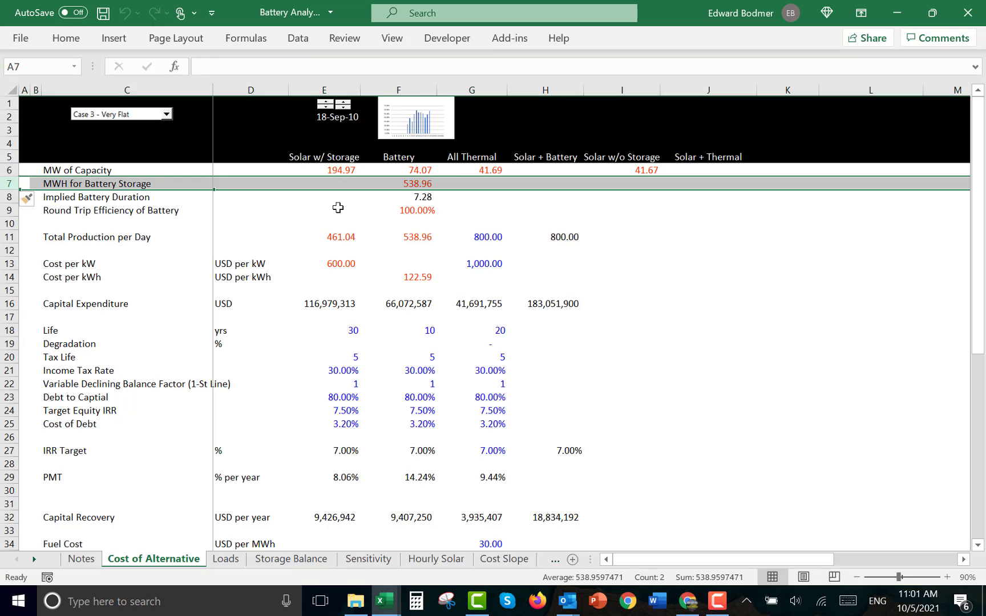
key(ctrl+shift+plus)
Label the new row 7 "Capacity Factor" in column C
key(Right)
key(Right)
text(S)
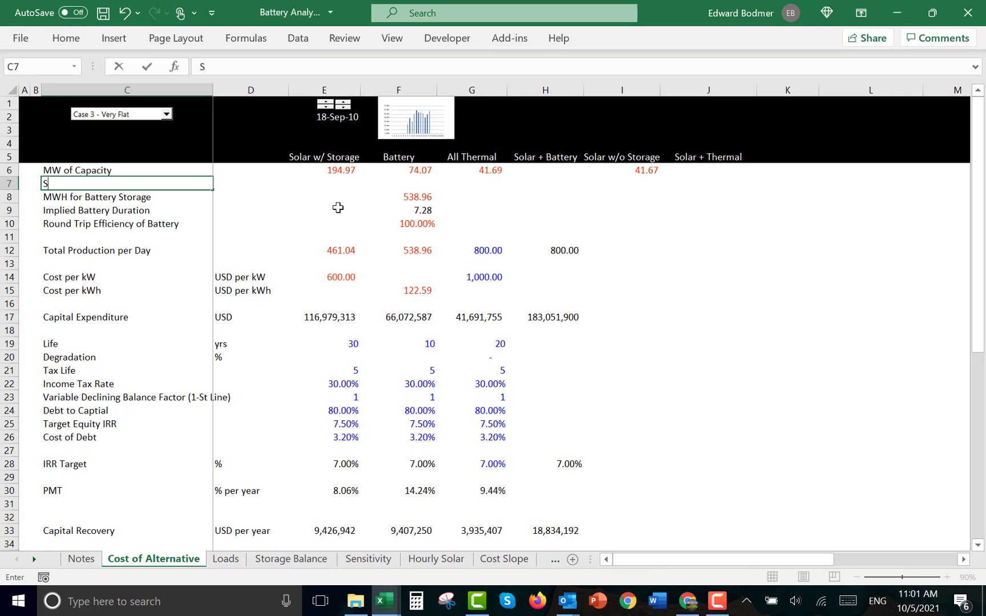
text(otal C)
key(BackSpace)
key(BackSpace)
key(BackSpace)
key(BackSpace)
key(BackSpace)
key(BackSpace)
key(BackSpace)
text(Capacity FActor)
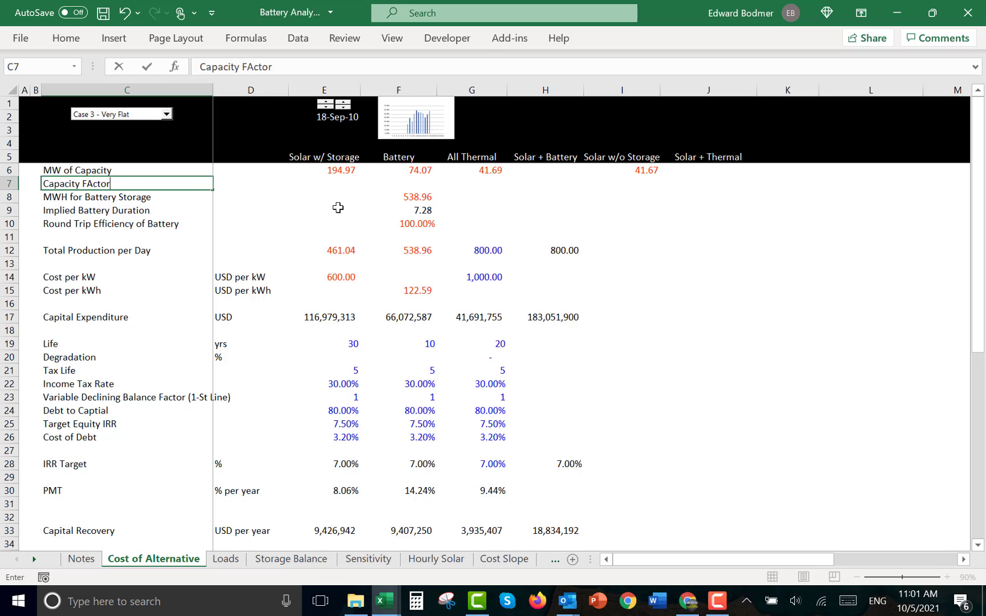
key(Return)
Link the Solar w/ Storage Capacity Factor in E7 to 'Storage Balance'!D7 and format it as a percentage
key(Up)
key(Right)
key(Right)
text(=)
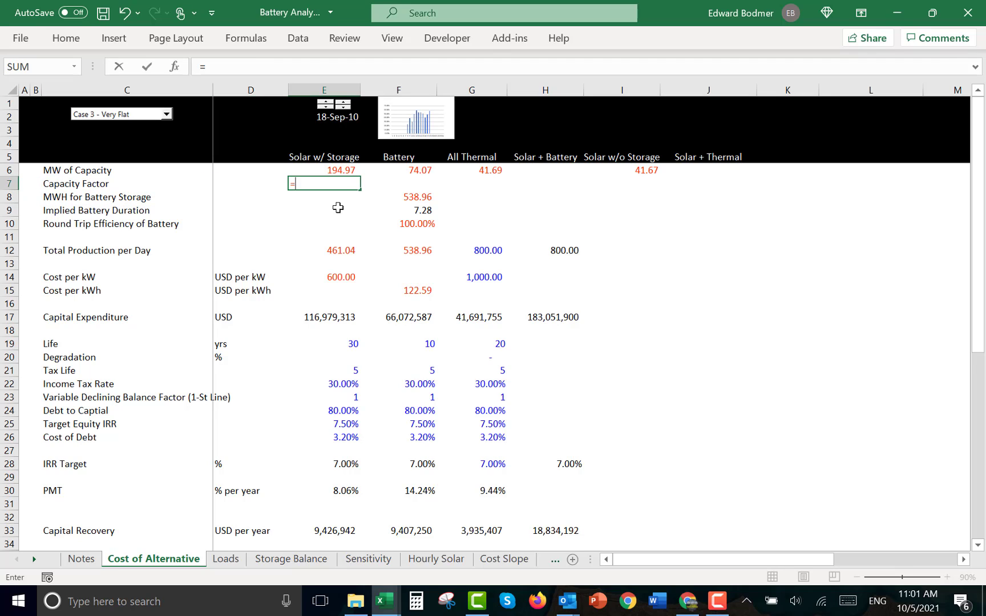
key(ctrl+Page_Down)
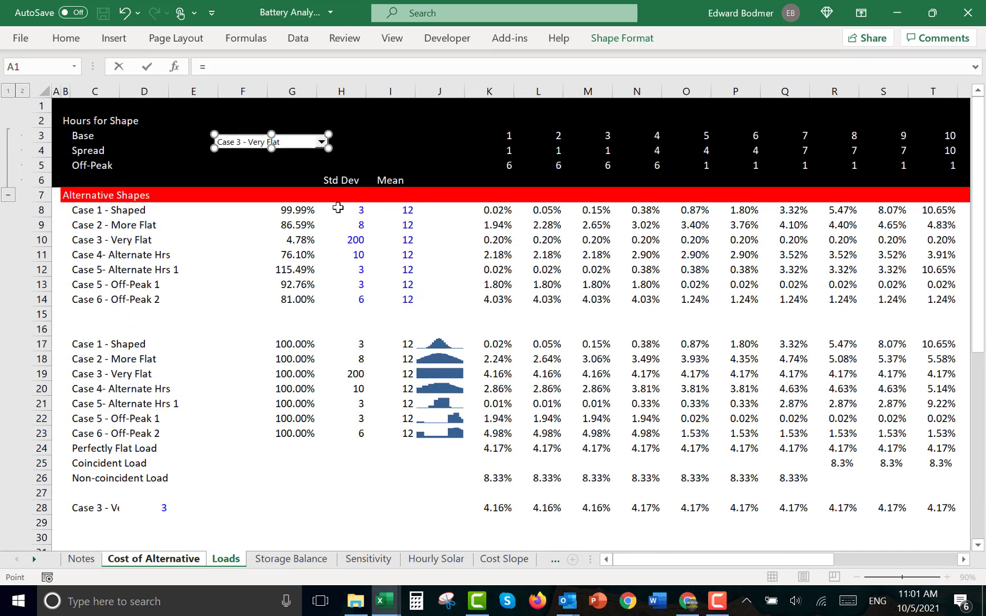
key(ctrl+Page_Down)
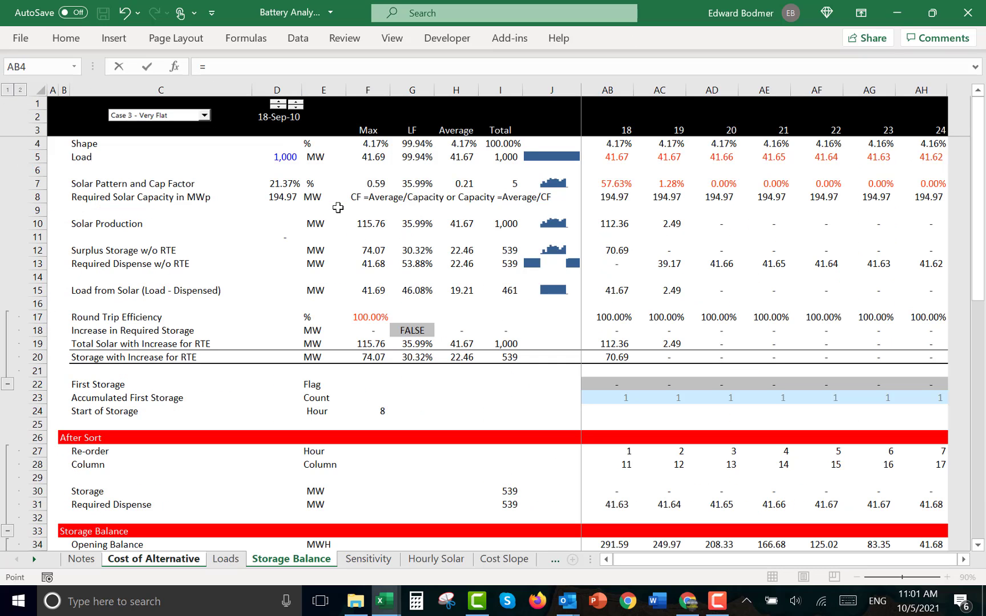
click(278, 182)
key(Return)
key(Up)
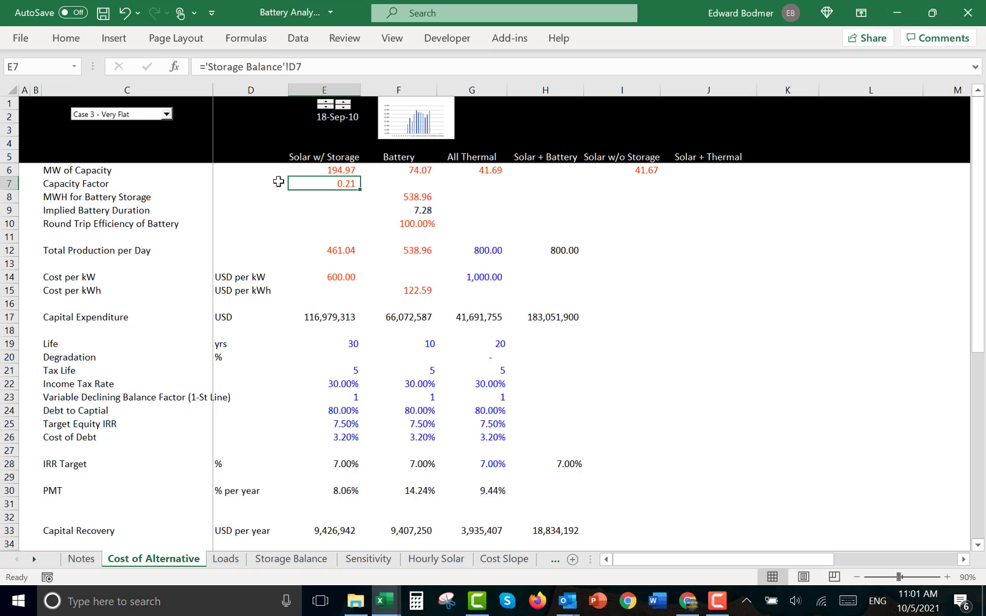
key(ctrl+shift+5)
Try the 18 September solar days of 2007 to 2011 and set the solar date to 18-Aug-09
click(345, 107)
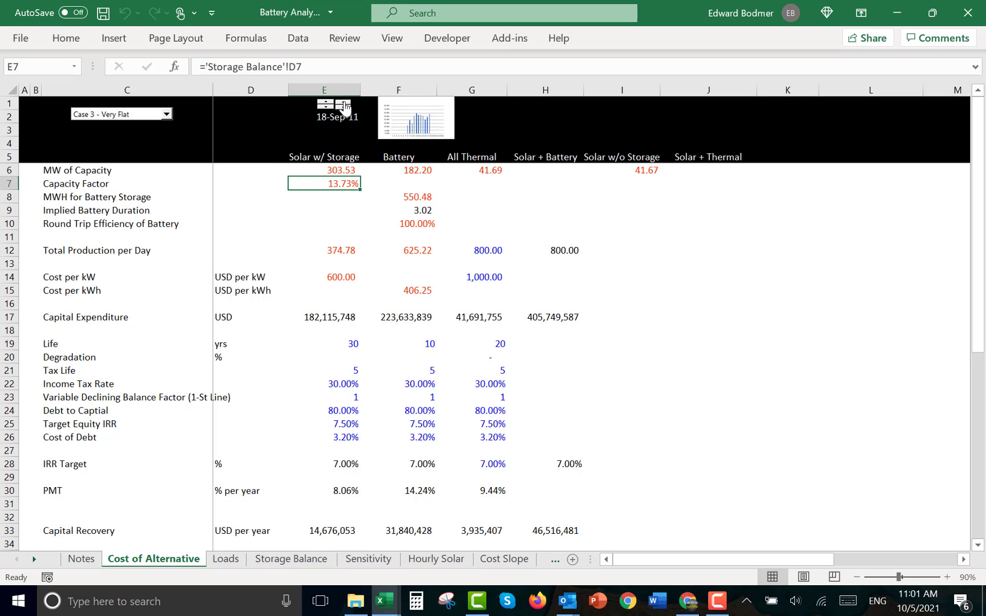
click(344, 110)
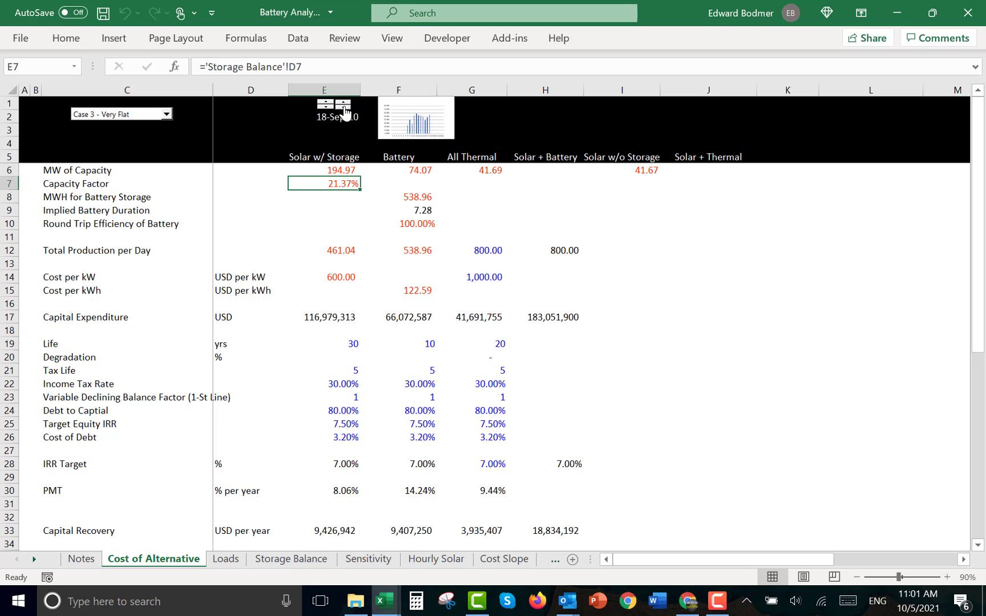
click(345, 110)
click(345, 110)
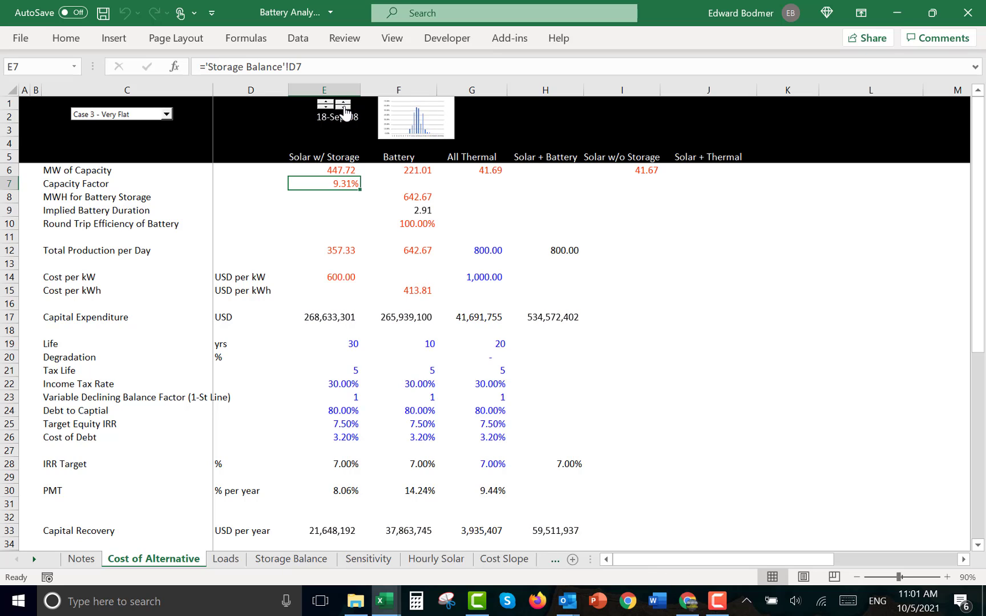
click(345, 109)
click(345, 110)
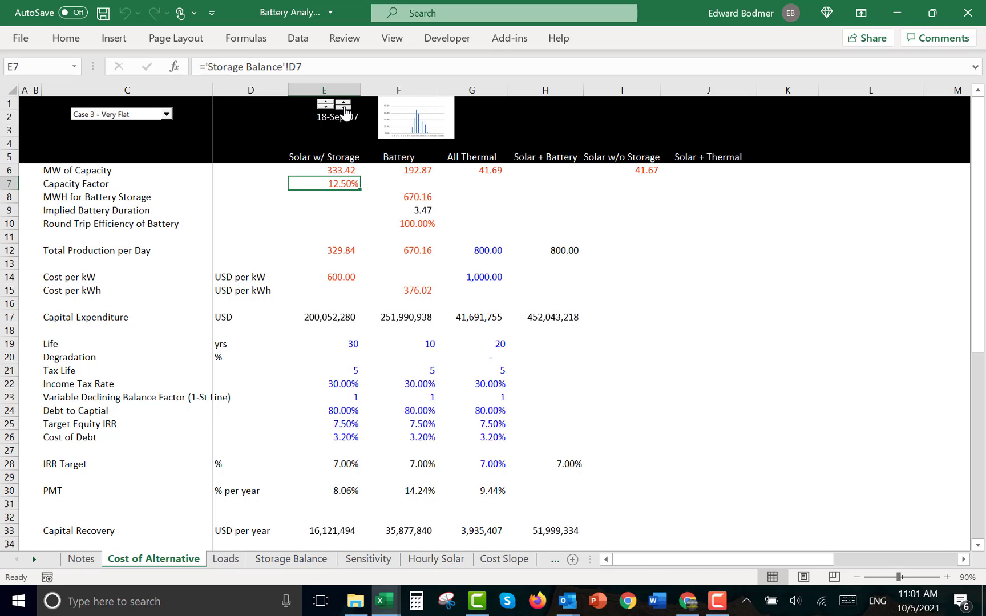
click(345, 110)
click(345, 108)
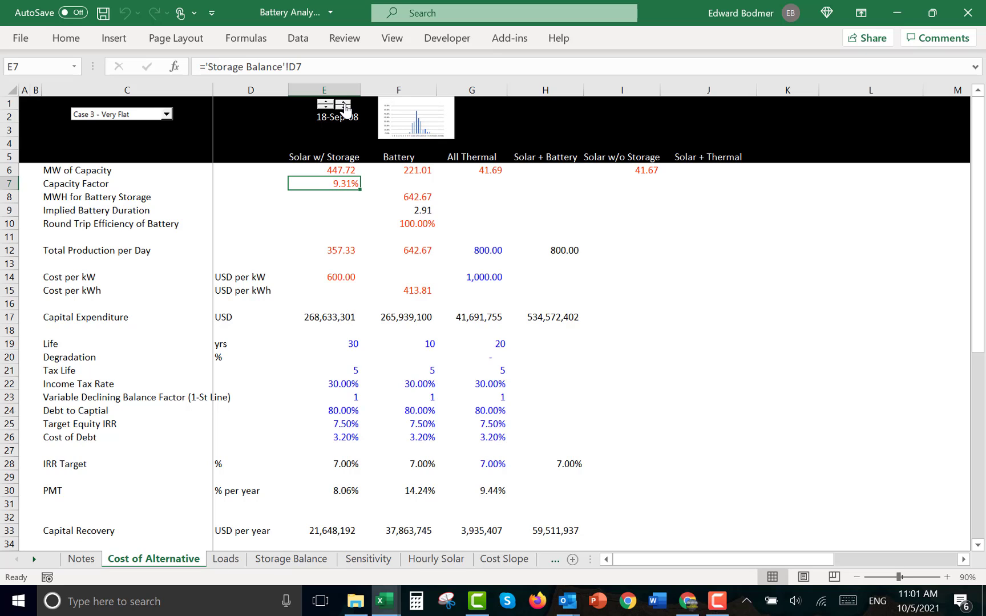
click(344, 108)
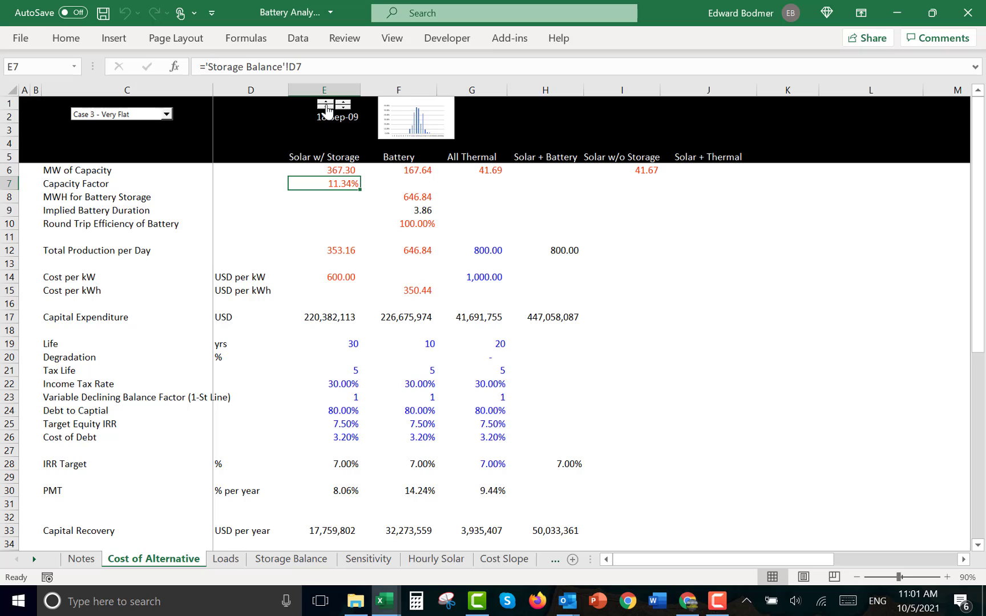
click(326, 110)
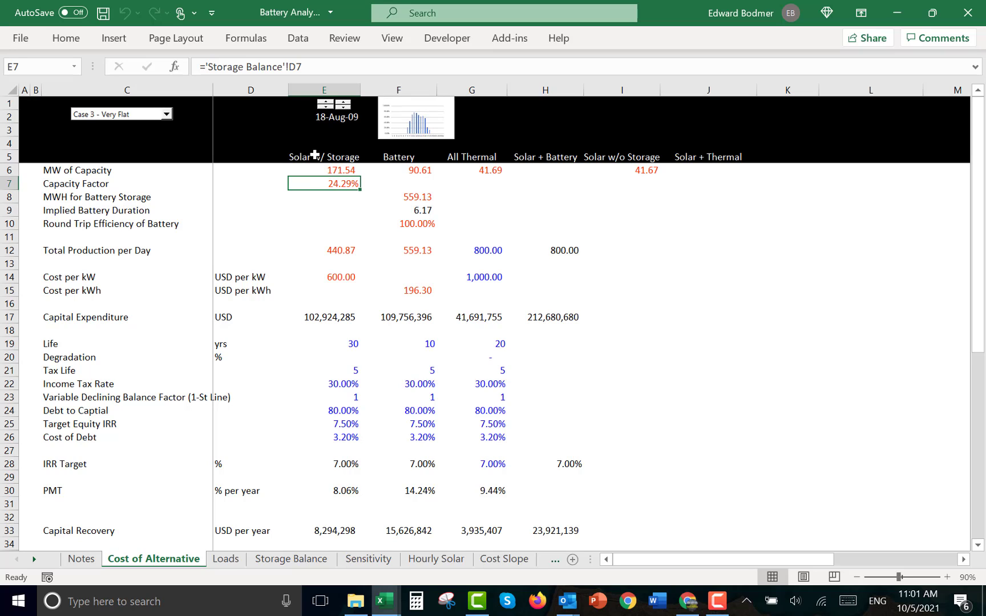
click(306, 240)
key(Up)
key(Up)
key(Up)
key(Up)
key(Right)
key(Left)
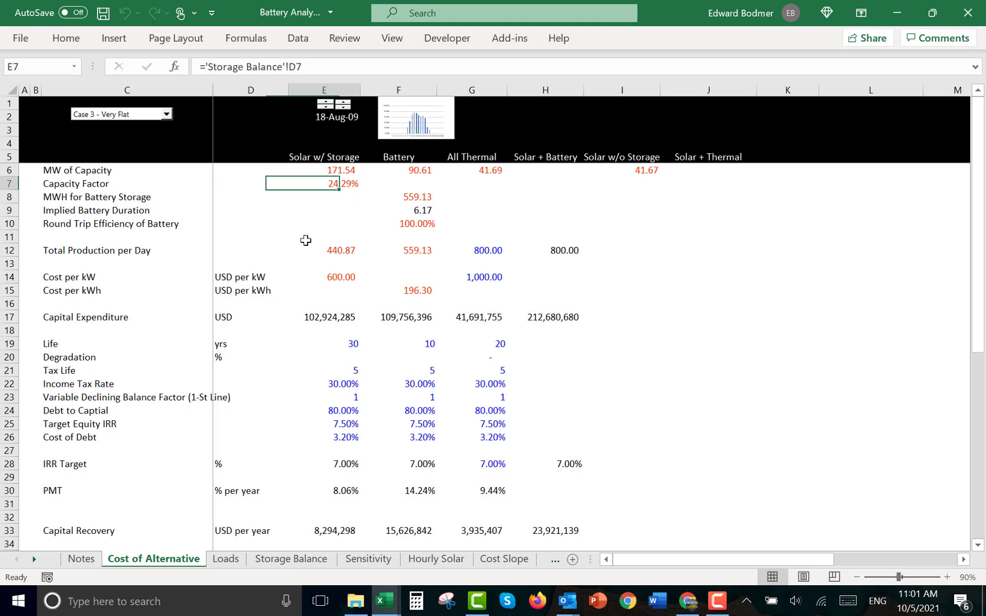
Link the All Thermal Capacity Factor in G7 to the load's LF in 'Storage Balance'!G5 and format it as a percentage
key(Right)
key(Right)
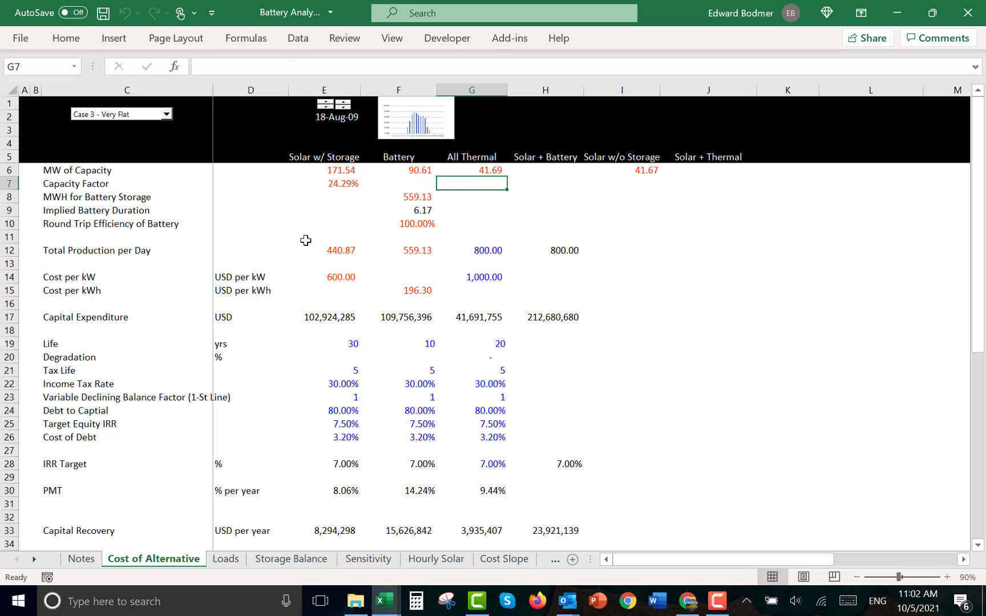
text(=)
key(ctrl+Page_Down)
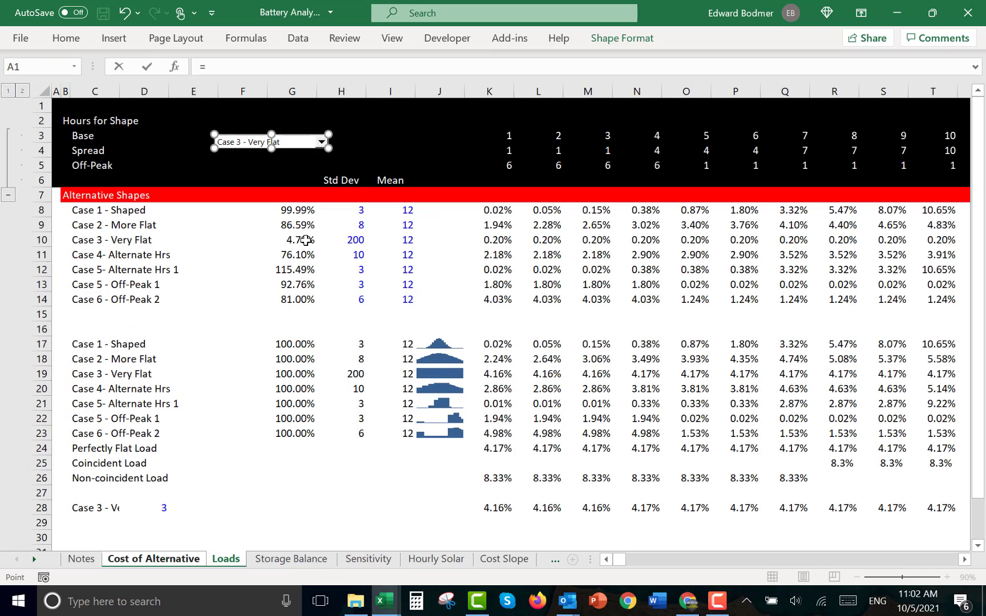
key(ctrl+Page_Down)
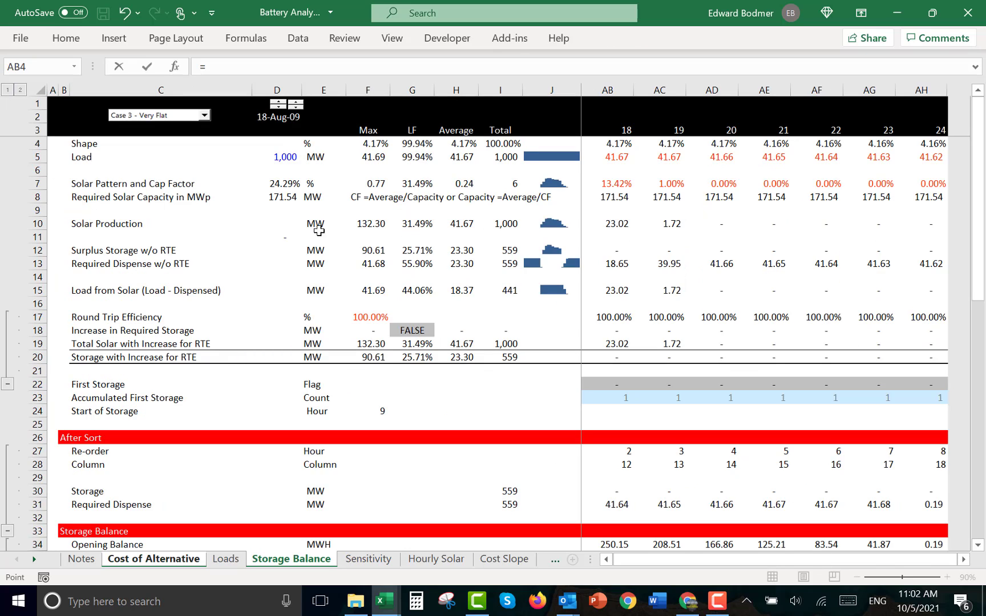
click(418, 158)
key(Left)
key(Up)
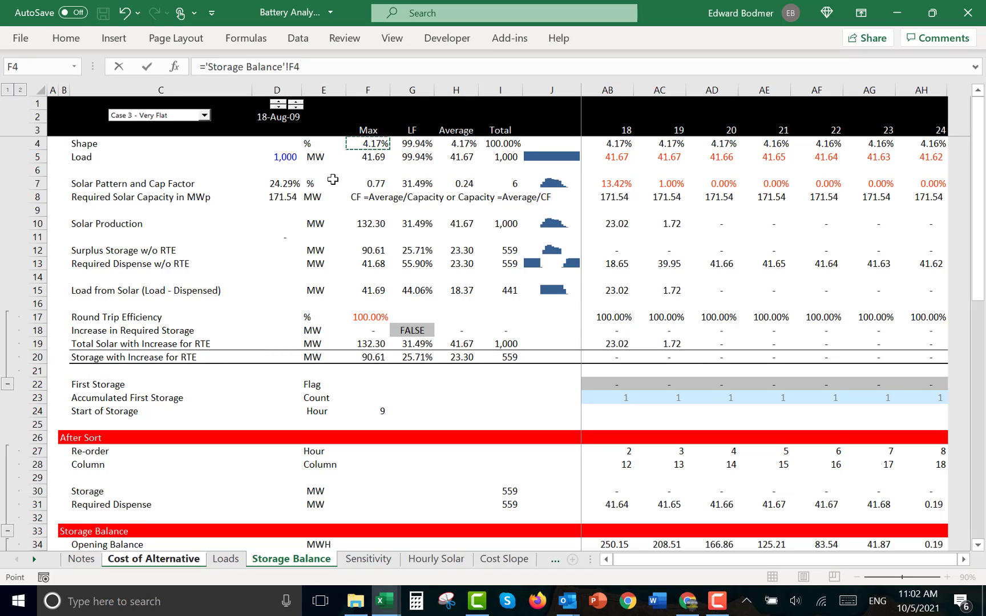
key(Down)
key(Right)
key(Right)
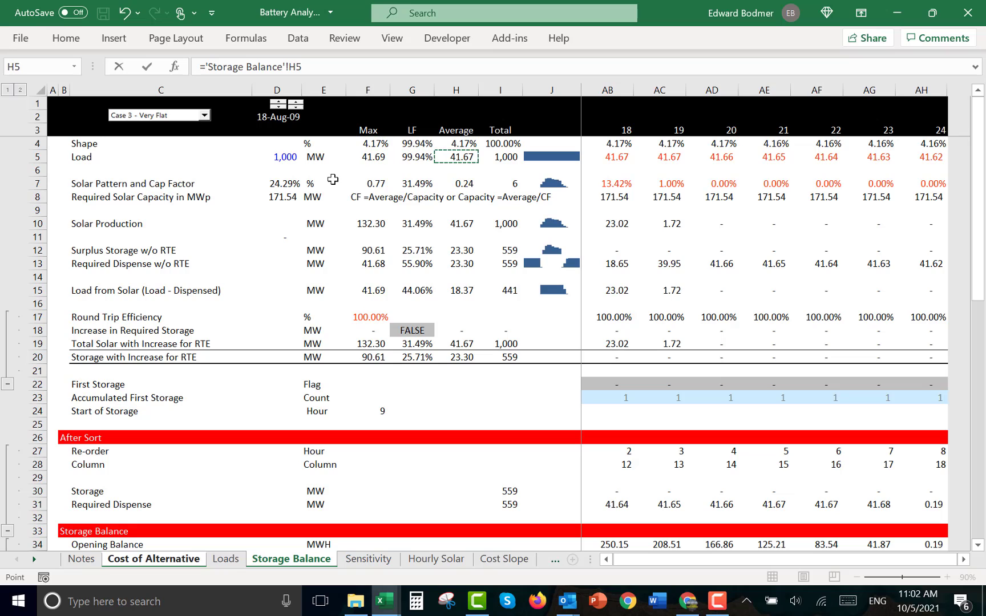
key(Left)
key(Left)
key(Right)
key(Return)
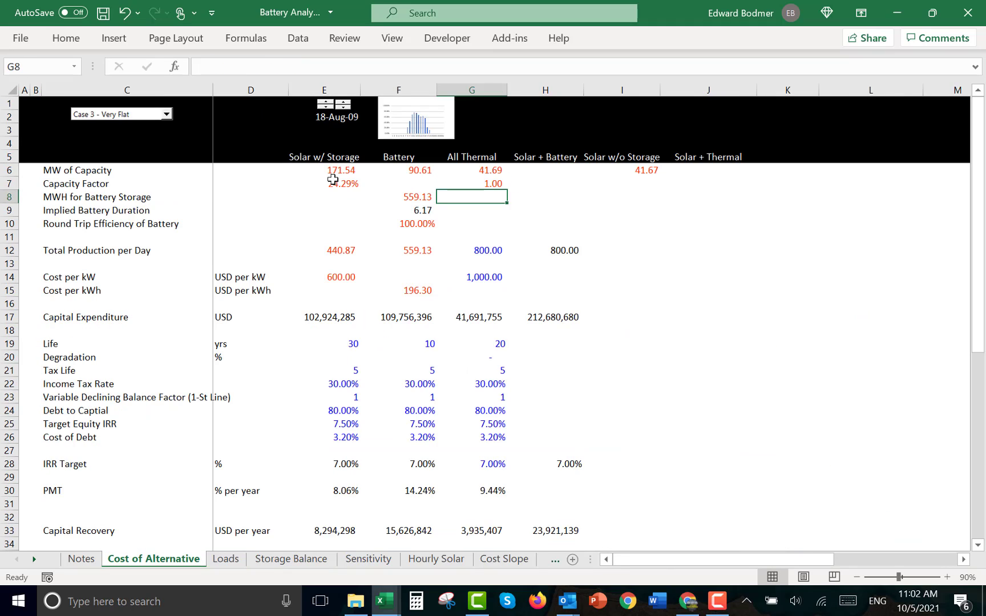
key(Up)
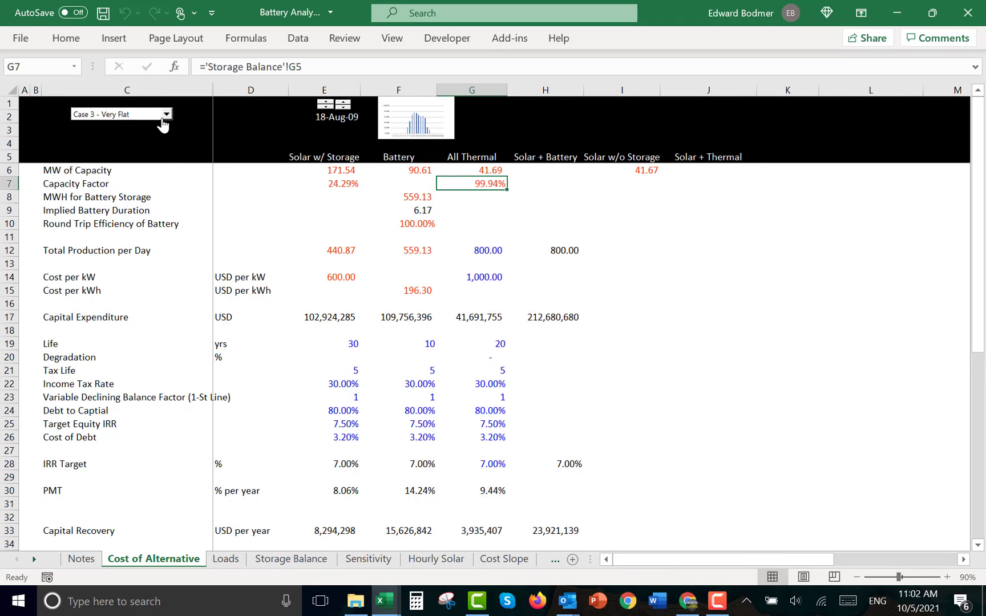
Switch the load shape selection to Case 1 - Shaped
click(157, 114)
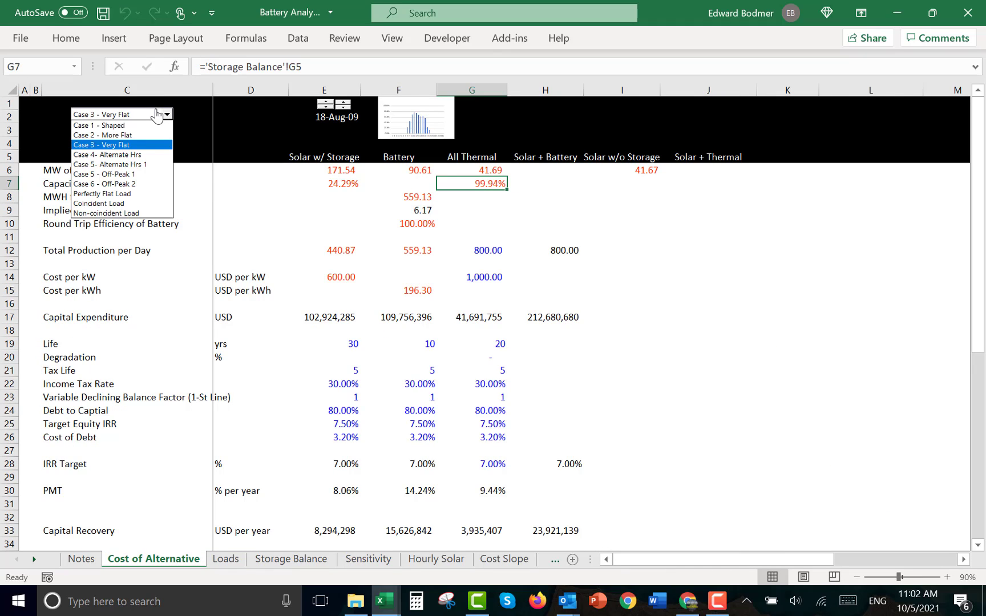
key(Down)
key(Up)
key(Up)
key(Up)
key(Escape)
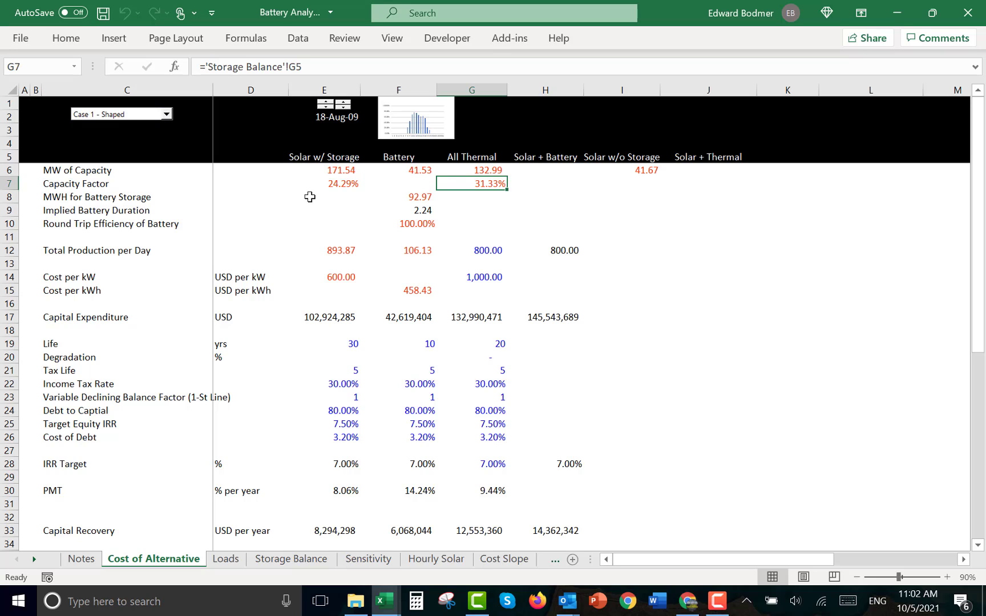
Compare the Capacity Factor of Solar w/ Storage with that of All Thermal in row 7
key(Left)
key(Left)
key(Down)
key(Up)
key(Right)
key(Right)
key(Left)
key(Left)
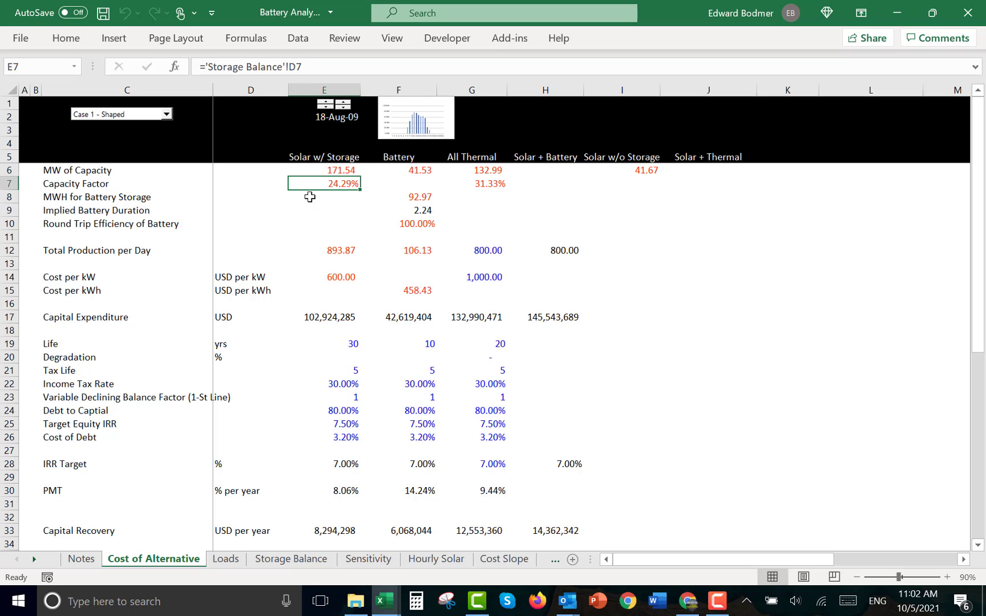
key(Right)
key(Right)
key(Right)
key(Left)
key(Left)
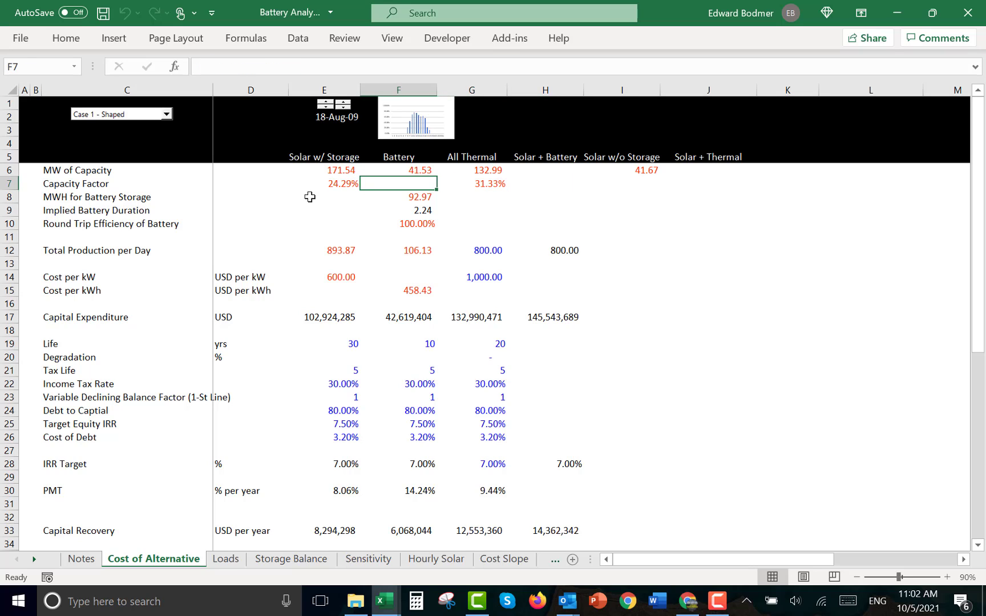
key(Right)
key(Down)
key(Left)
key(Left)
key(Left)
key(Left)
key(Right)
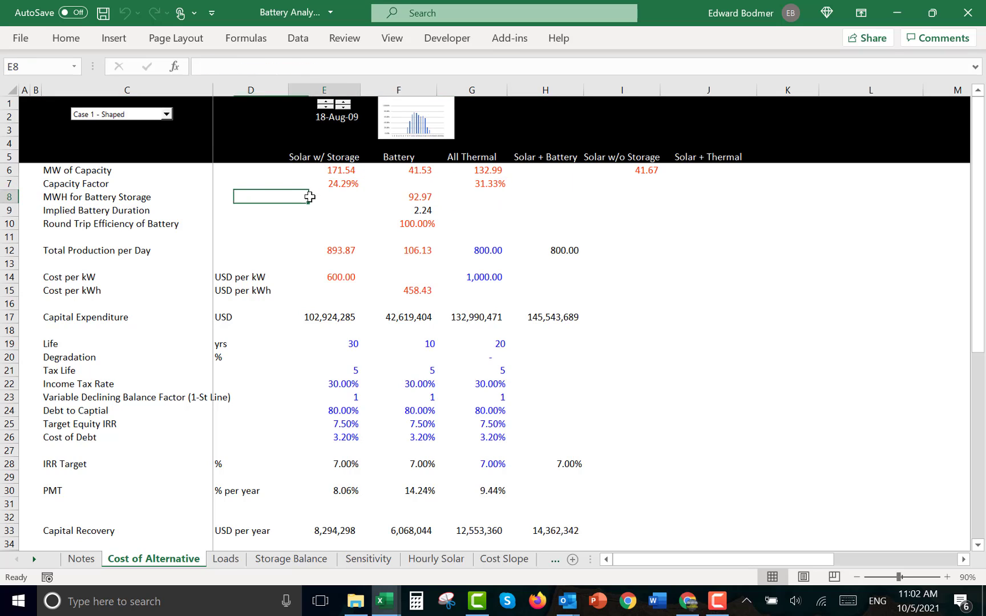
Trace the Battery MW of Capacity in F6 to Maximum Capacity on Storage Balance and examine the Battery Statistics section
key(Right)
key(Right)
key(Up)
key(Up)
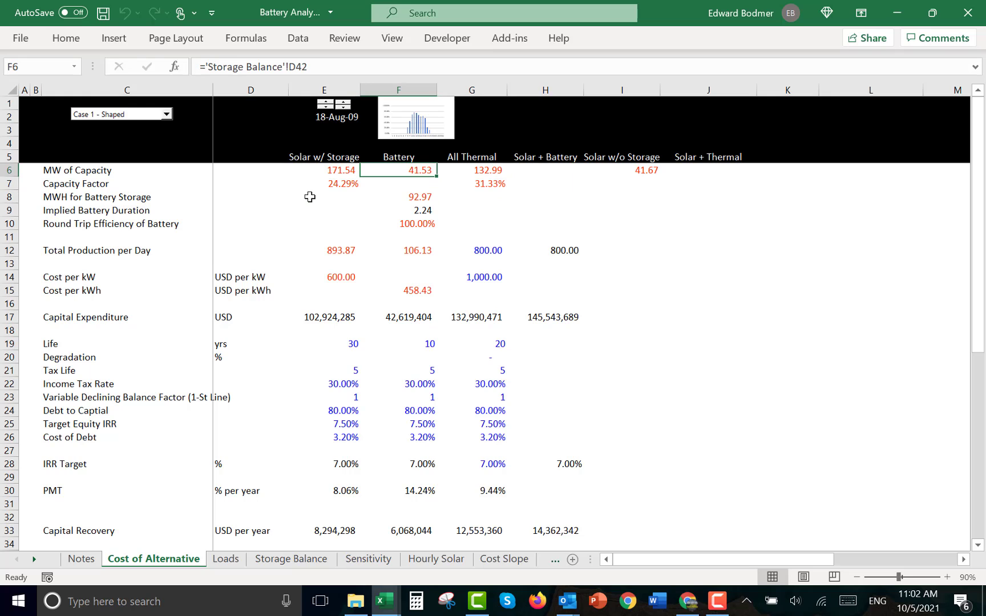
key(ctrl+bracketleft)
key(Left)
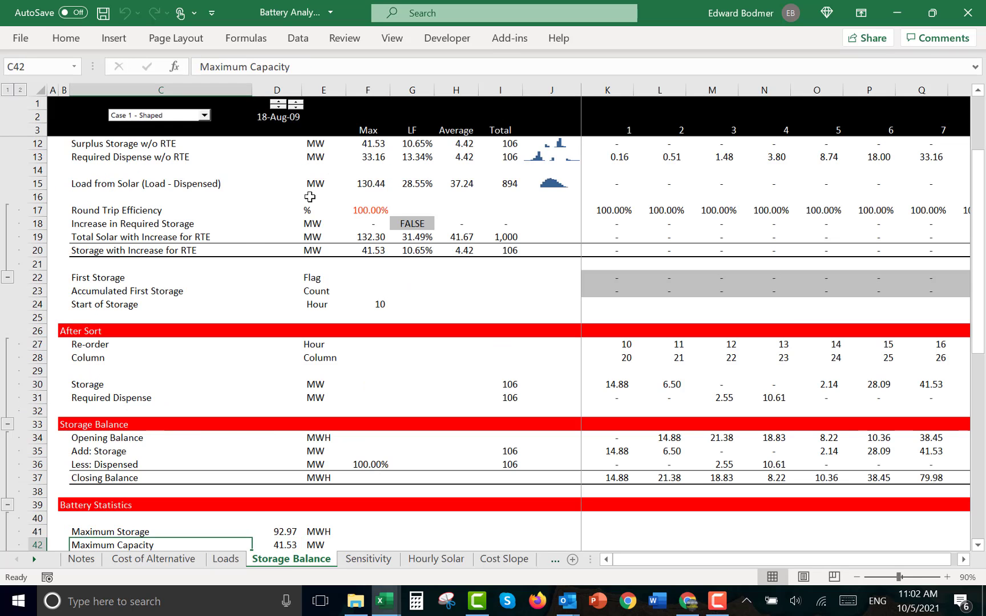
key(Right)
key(Down)
key(Down)
key(Down)
key(Down)
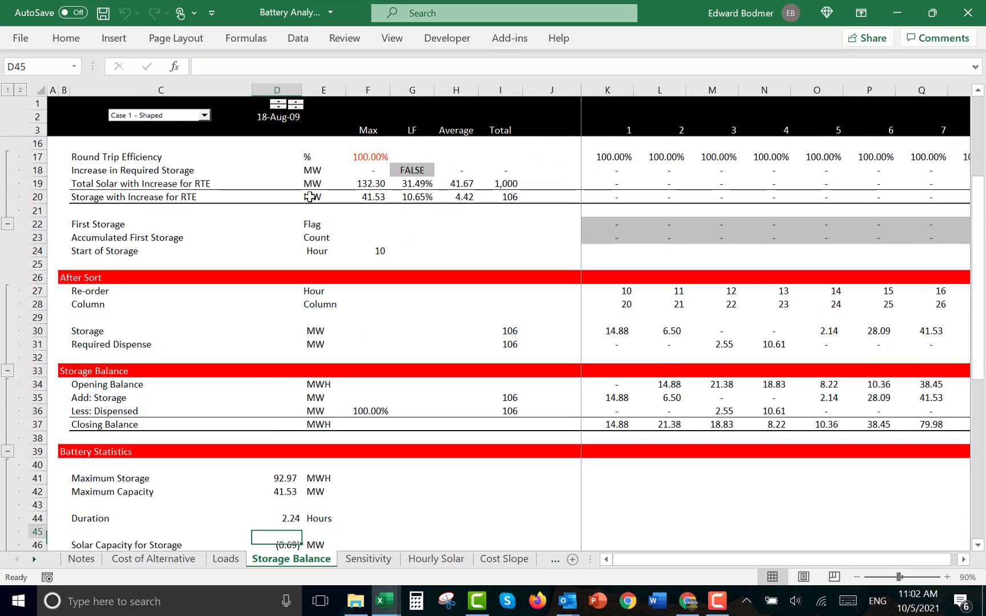
key(Up)
key(Up)
key(Up)
key(Up)
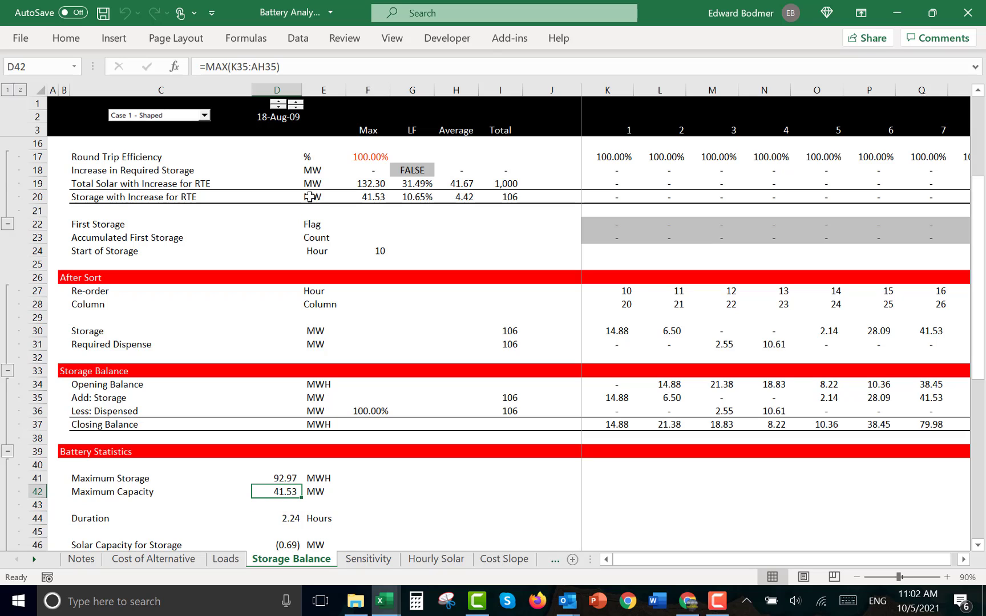
Return to the Battery column on Cost of Alternative and examine the MWH for Battery Storage link in F8
key(F5)
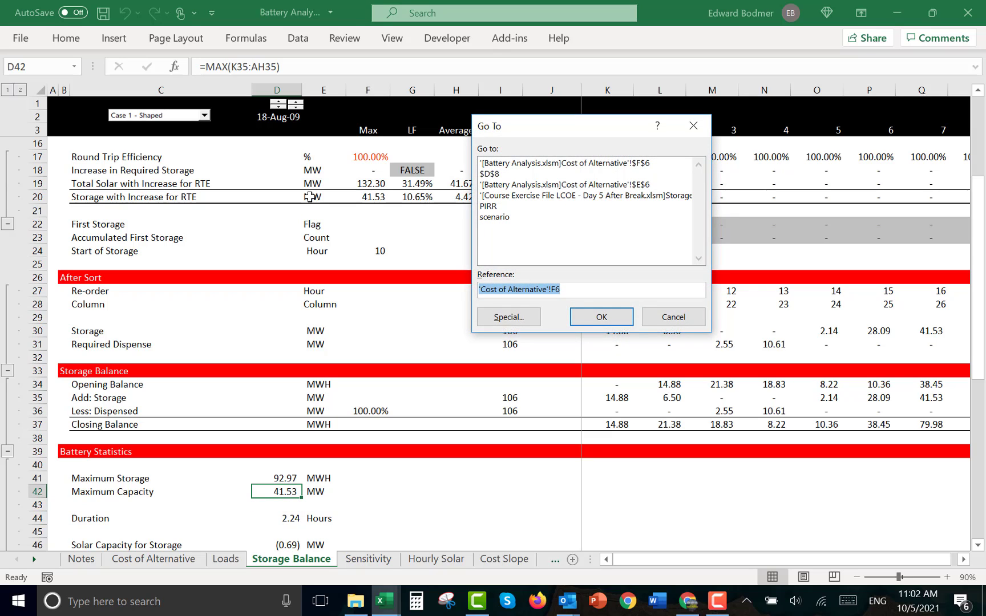
key(Return)
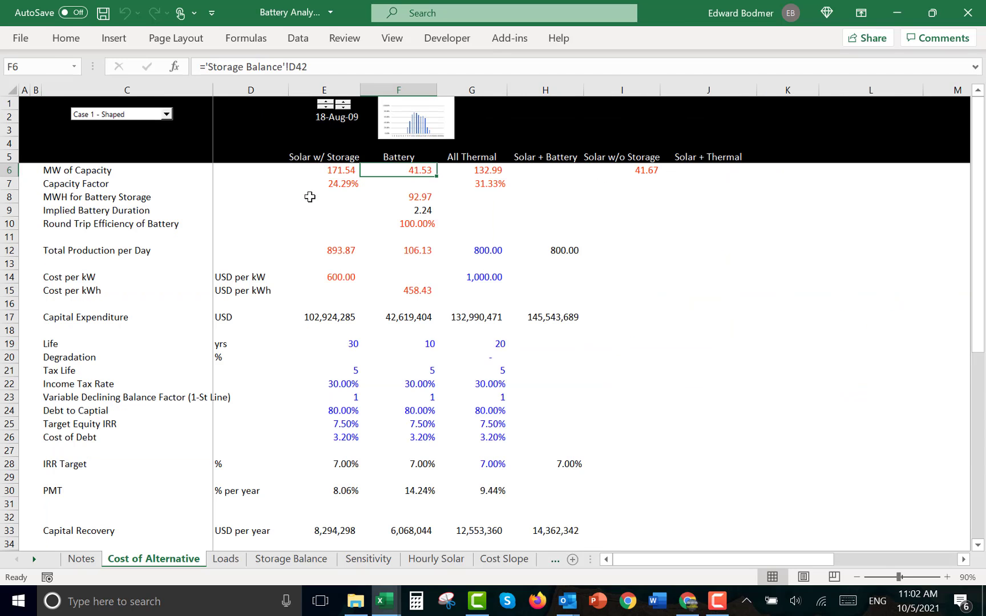
key(Down)
key(Down)
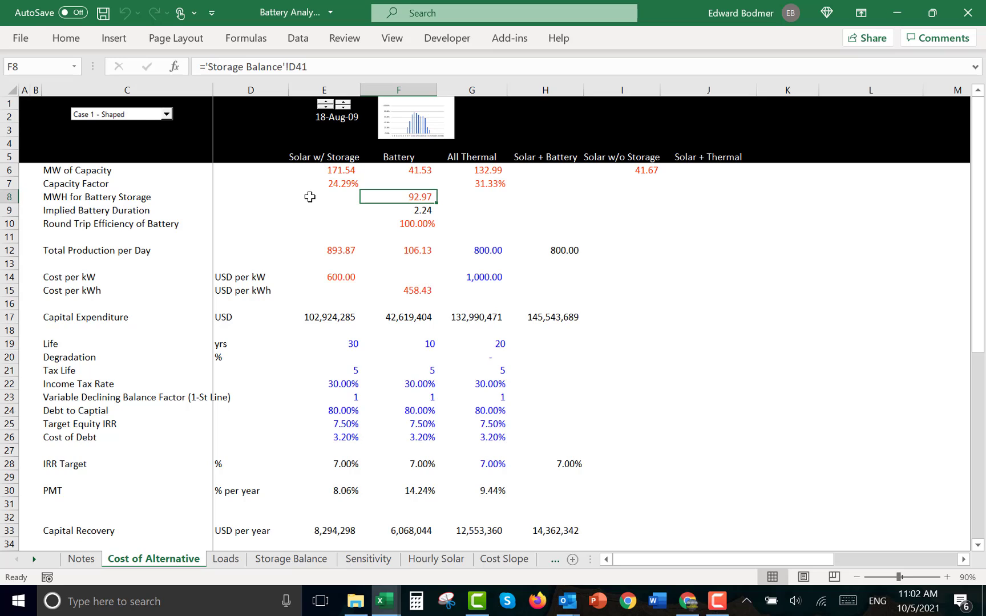
Compare the battery results under the Case 2 - More Flat and Case 3 - Very Flat load shapes, ending on Case 1 - Shaped
click(141, 116)
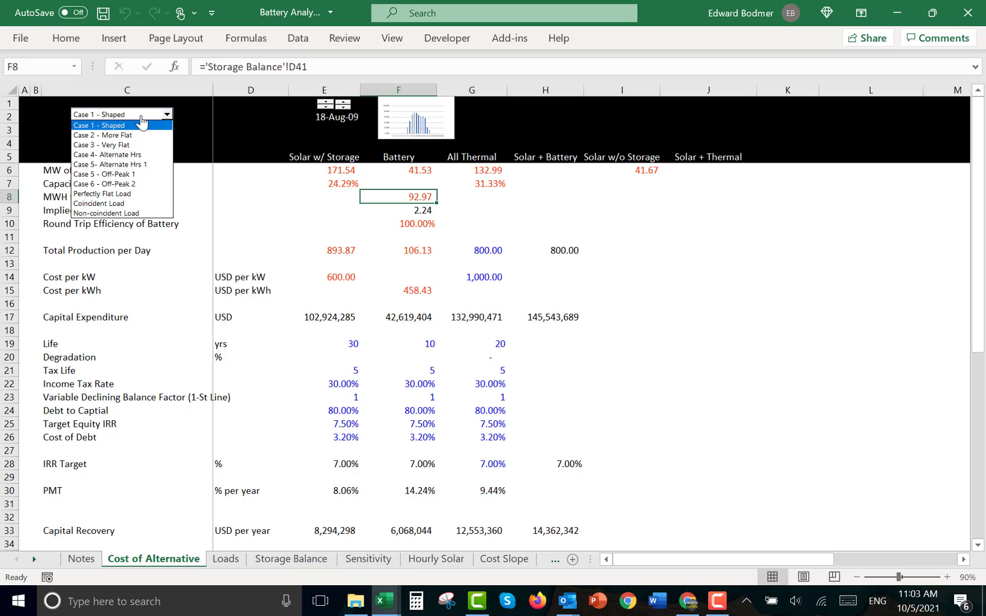
click(122, 135)
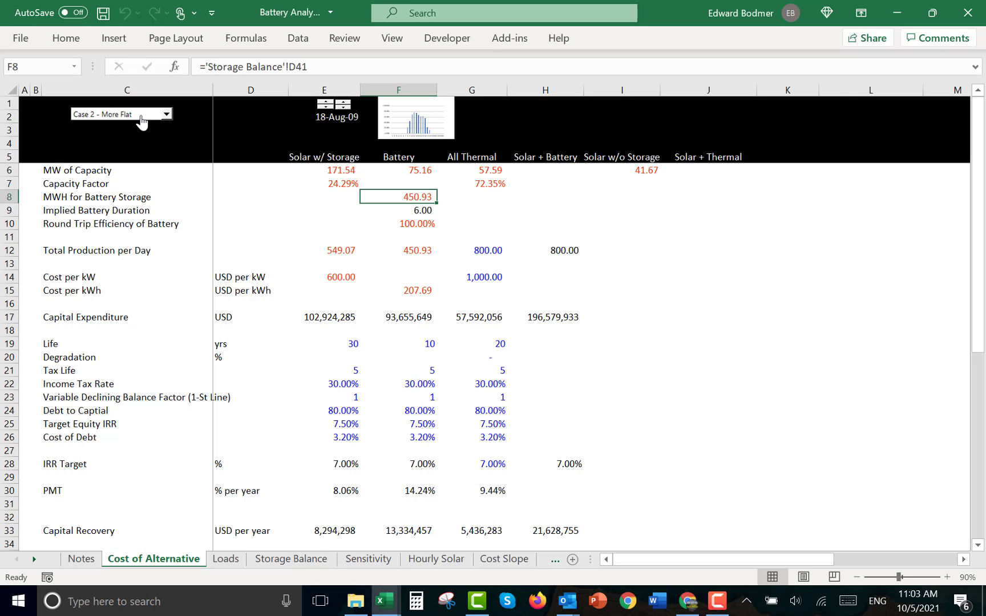
click(141, 116)
key(Down)
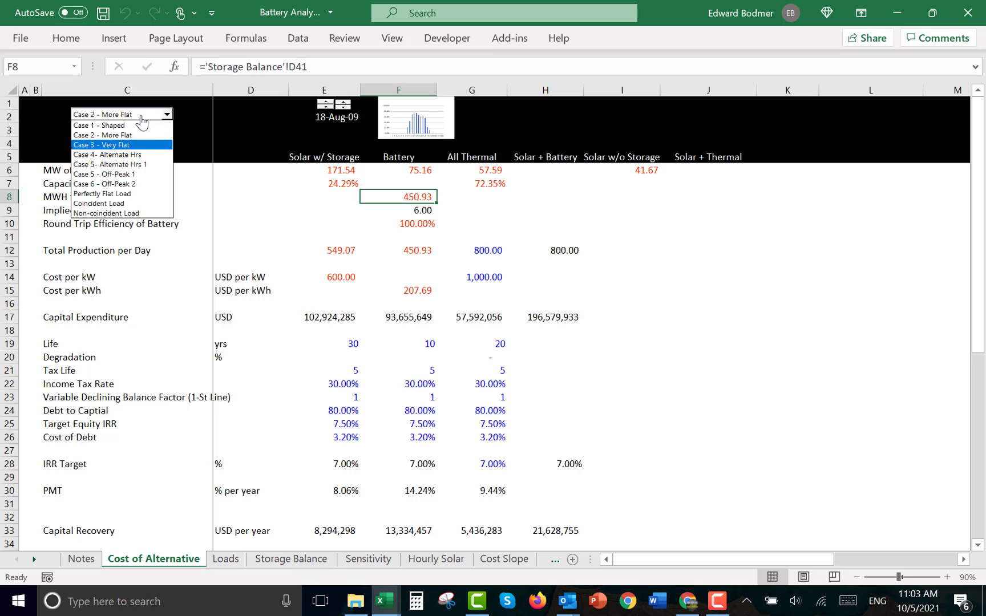
key(Return)
click(142, 116)
key(Up)
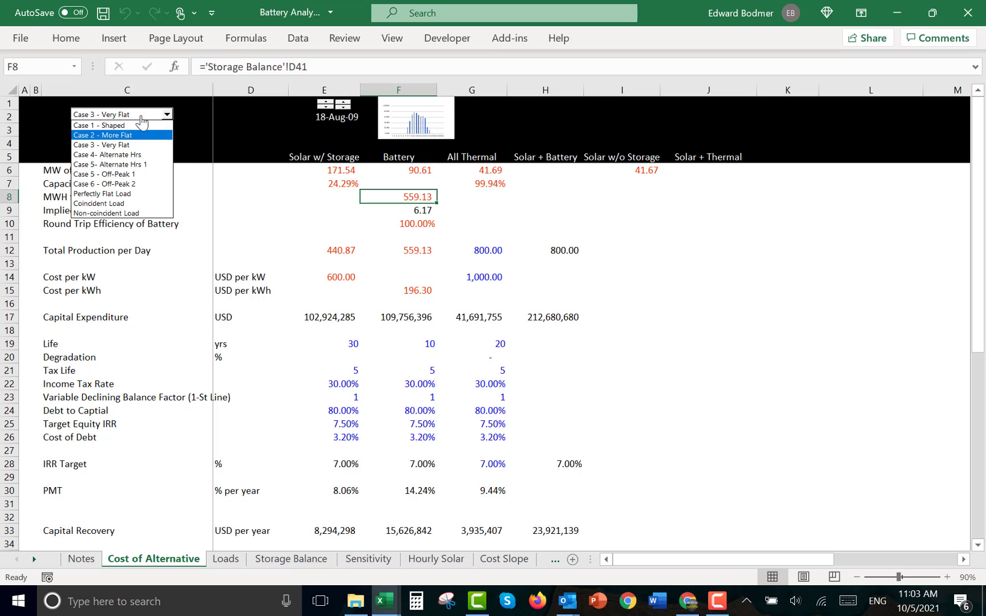
key(Up)
key(Return)
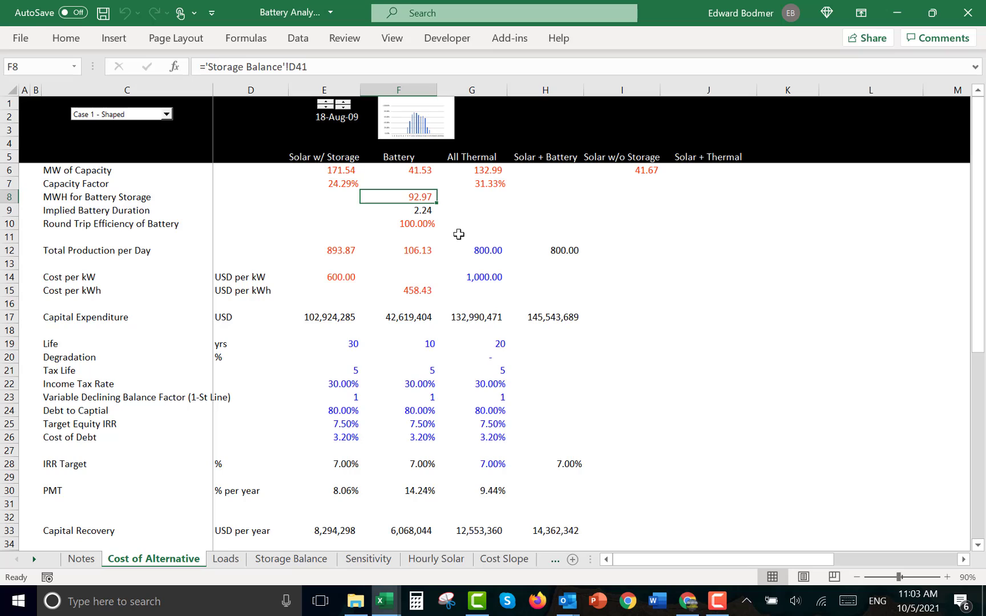
Review the Total Production per Day formulas in row 12 across the alternatives from Solar w/ Storage to Solar + Battery
key(Down)
key(Down)
key(Down)
key(Down)
key(Left)
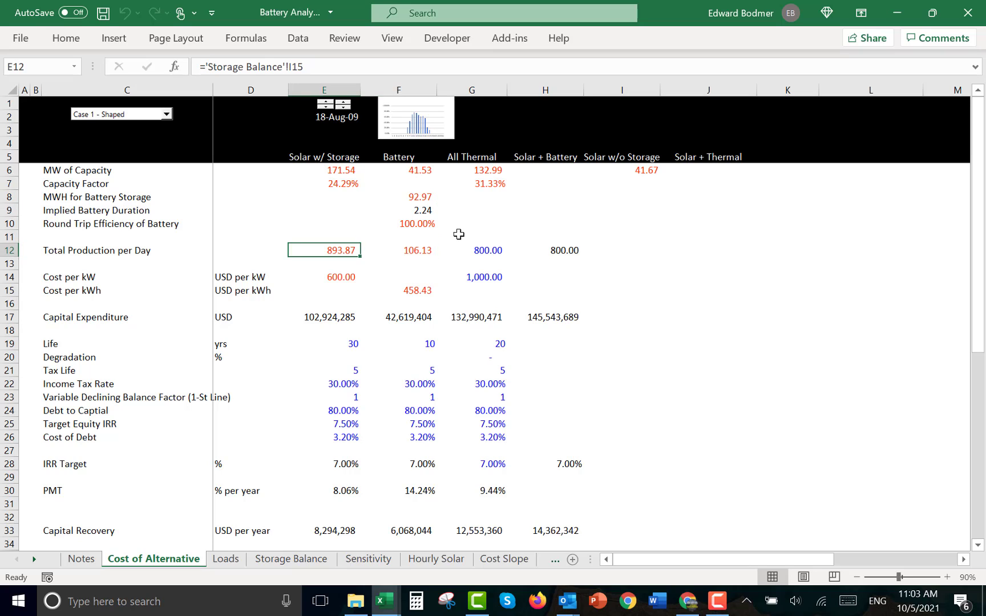
key(Up)
key(Down)
key(Right)
key(Right)
key(Right)
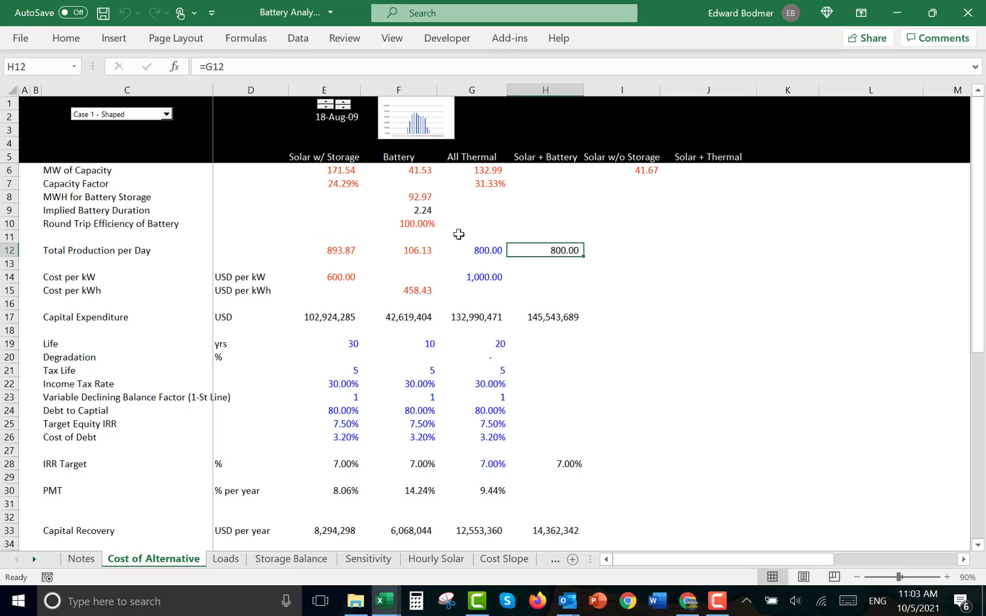
Replace the hard-coded All Thermal Total Production per Day in G12 with capacity times capacity factor, =G6*G7
key(Left)
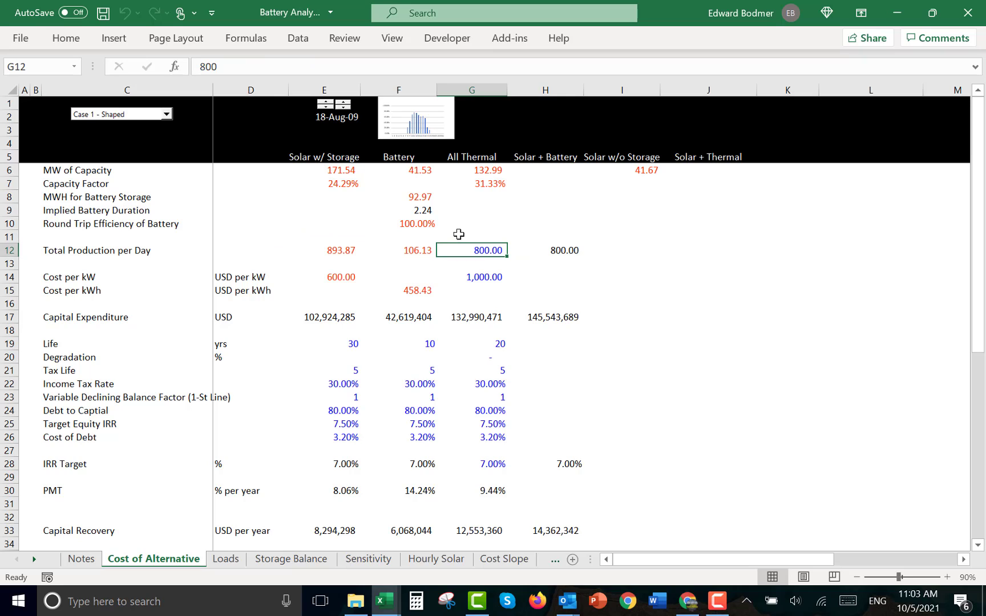
text(=)
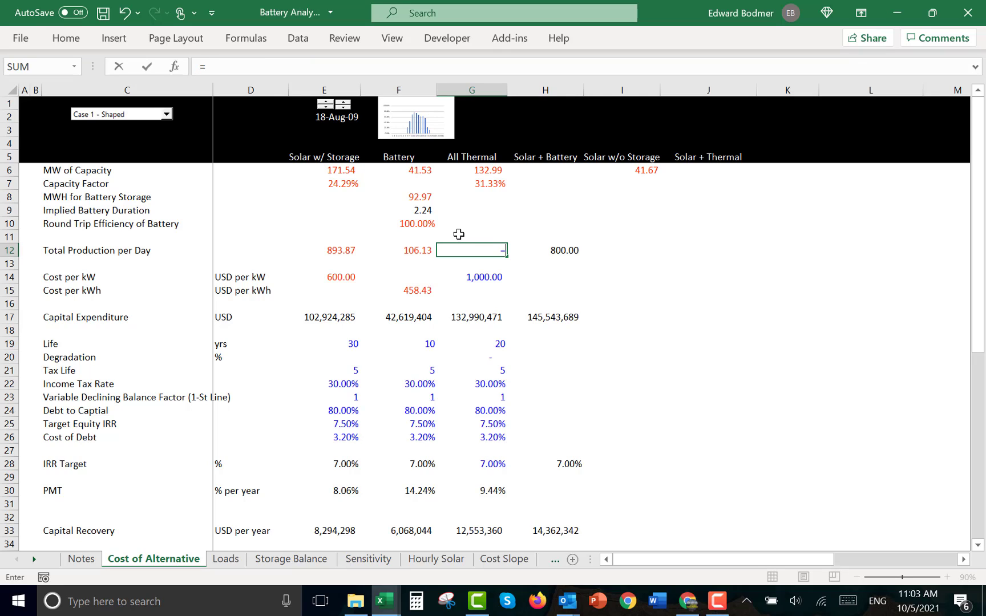
key(Up)
key(Up)
key(Up)
key(Up)
key(Up)
key(Up)
key(Up)
key(Up)
key(Down)
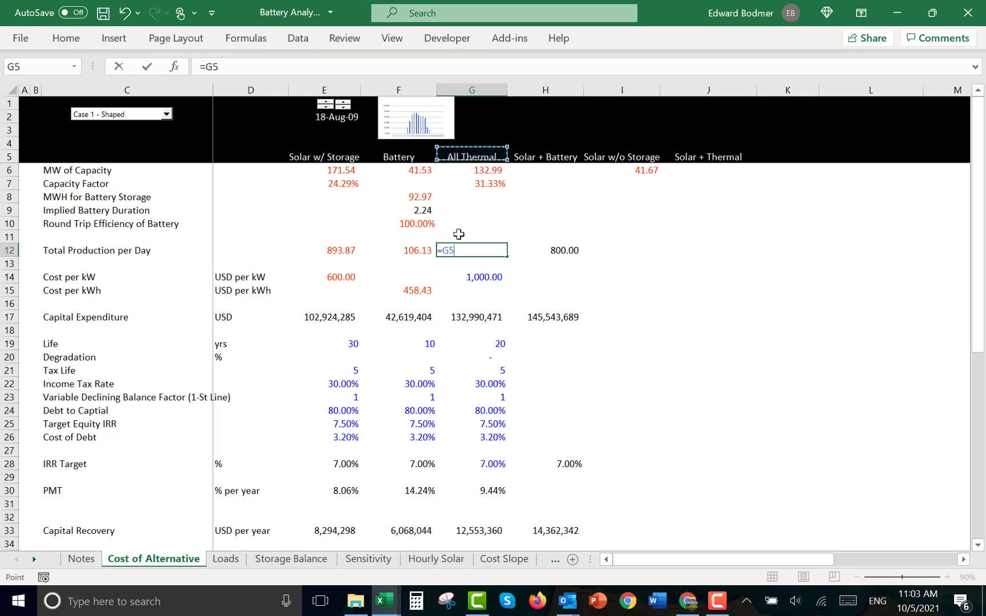
key(Down)
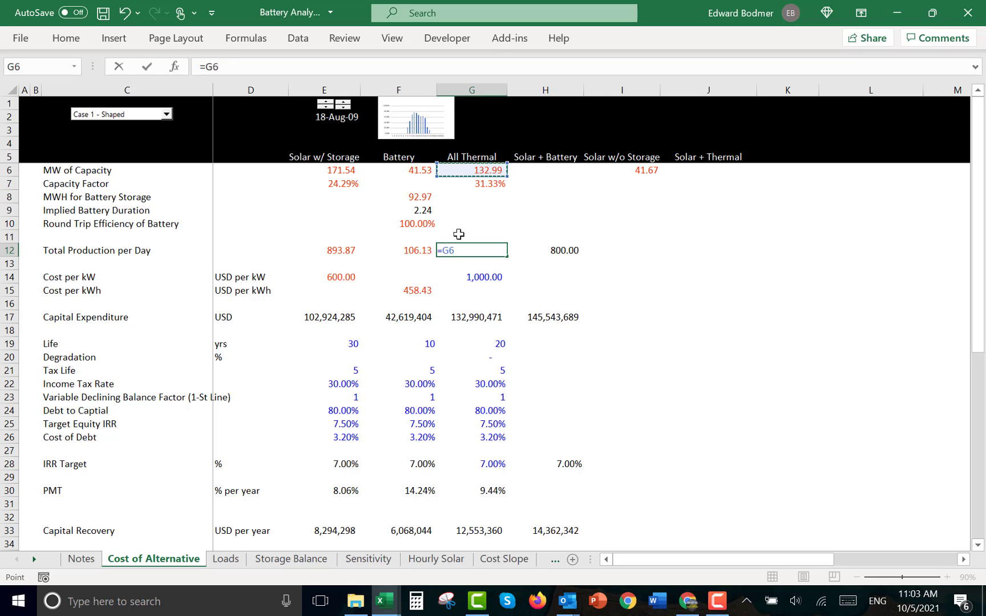
text(*)
key(Up)
key(Up)
key(Up)
key(Up)
key(Up)
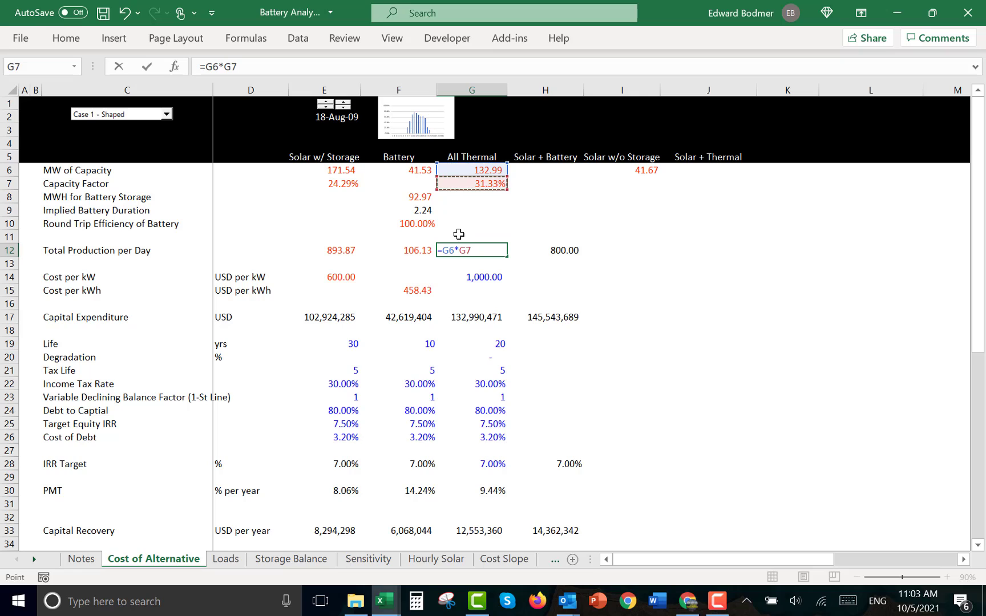
key(Return)
Extend the All Thermal production formula in G12 to 24 hours, making it =G6*G7*24
key(Up)
key(F2)
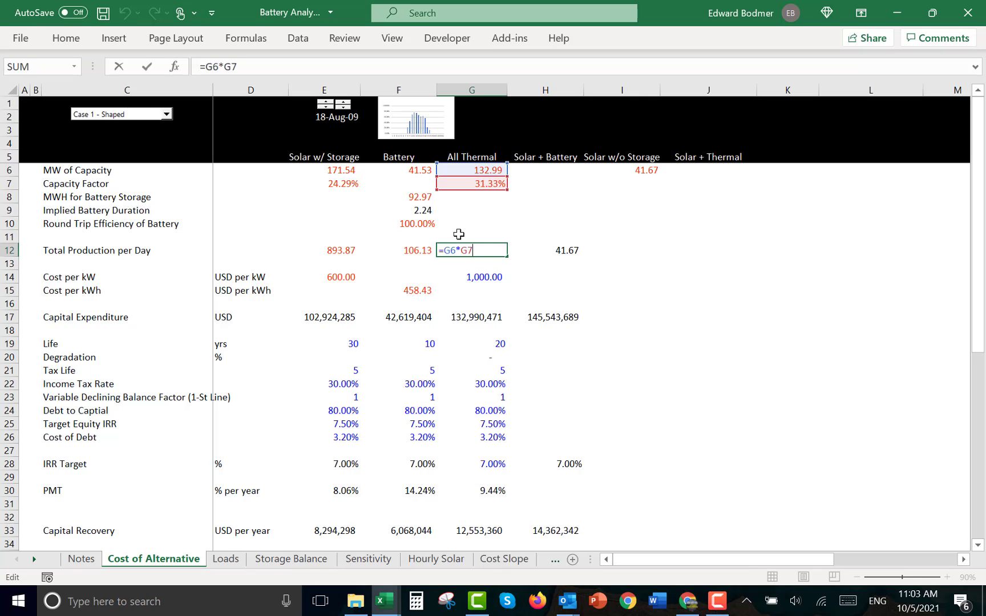
text(*24)
key(Return)
Check the sum of E12:F12 and set the Solar + Battery Total Production per Day in H12 to =E12+F12
key(Up)
key(Left)
key(Left)
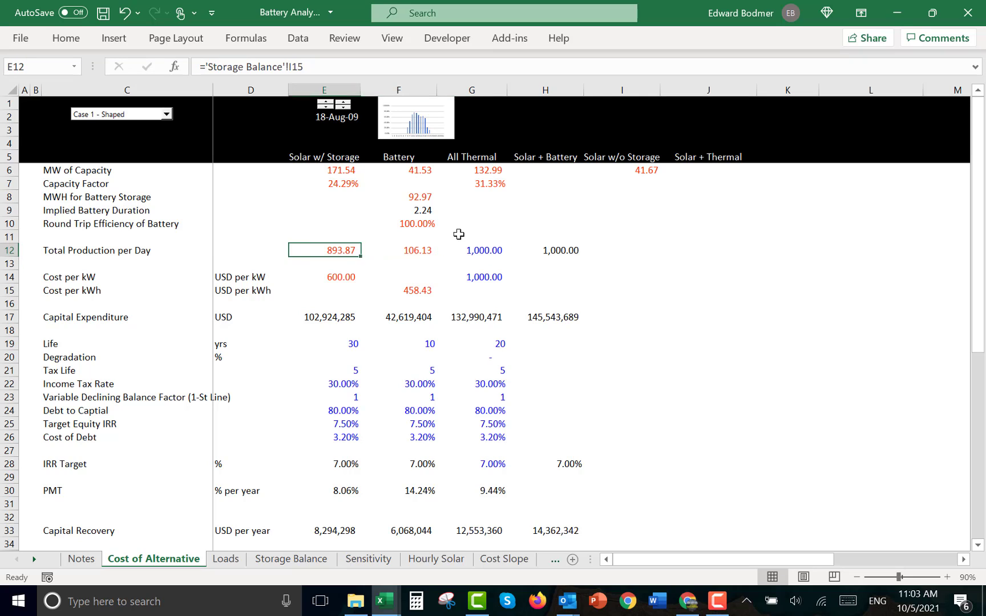
key(shift+Right)
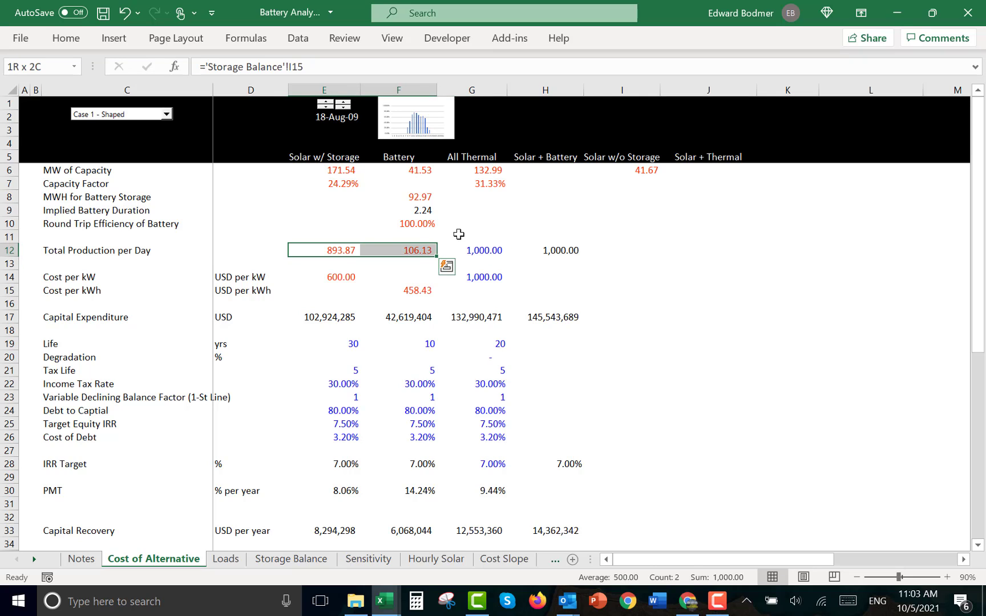
key(Right)
key(Right)
key(Right)
text(=)
key(Left)
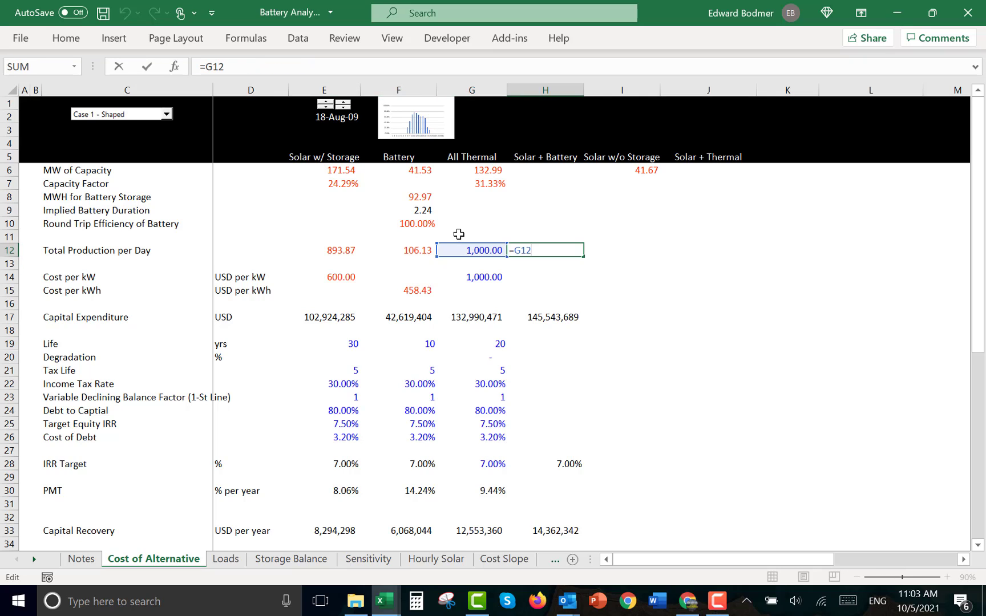
key(Escape)
text(=)
key(Left)
key(Left)
key(Left)
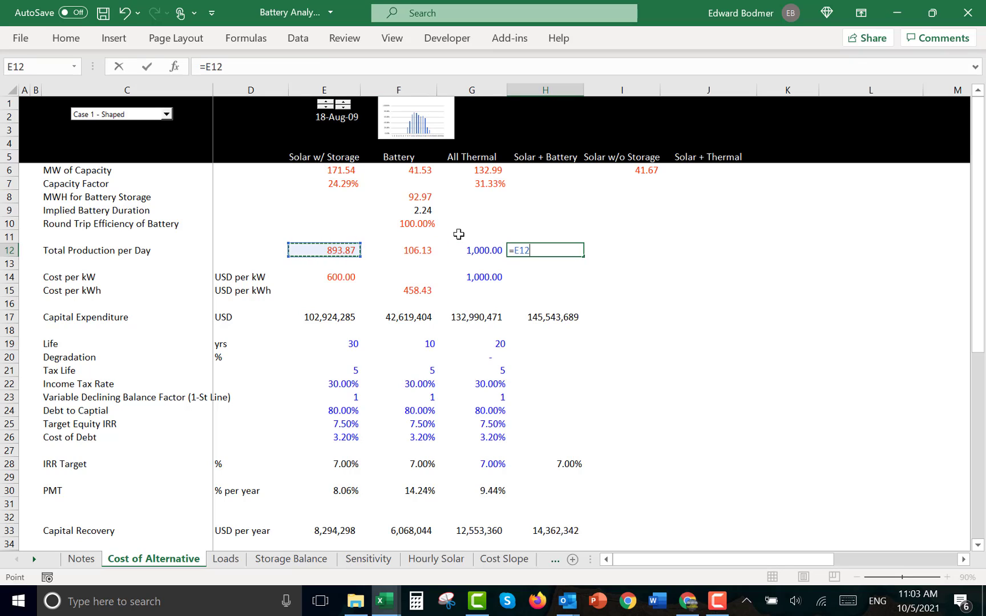
text(+)
key(Left)
key(Left)
key(Left)
key(Right)
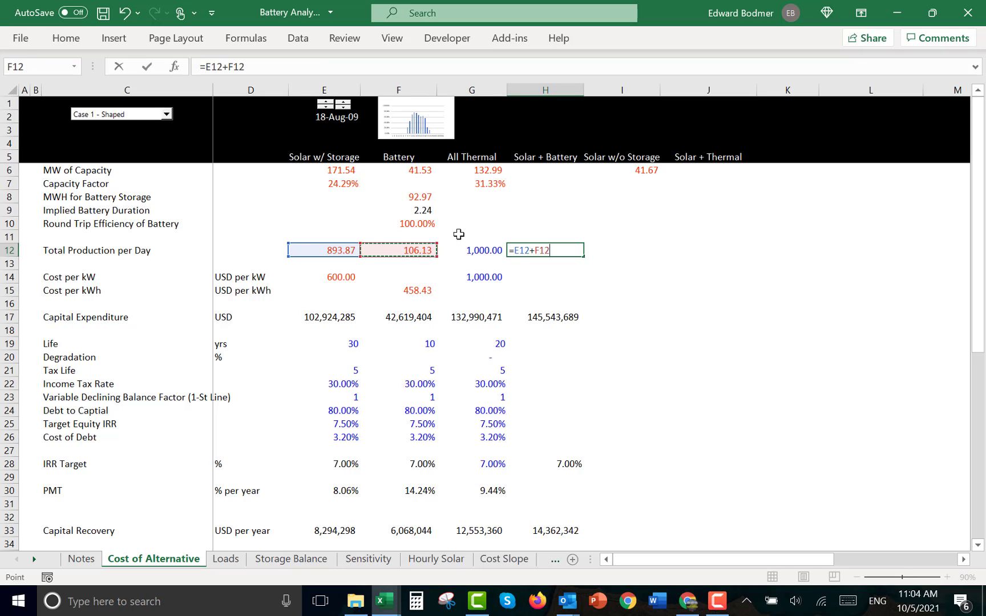
key(Return)
Enter MWH/day as the unit for Total Production per Day in D12
key(Up)
key(Left)
key(Home)
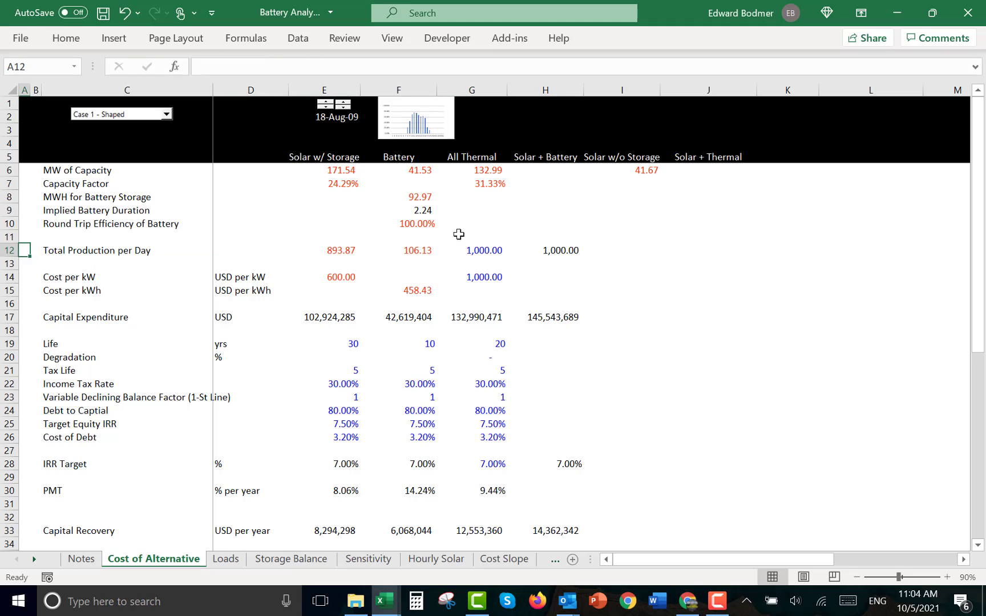
key(Up)
key(Up)
key(Up)
key(Up)
key(Up)
key(Up)
key(Up)
key(Up)
key(Up)
key(Up)
key(Up)
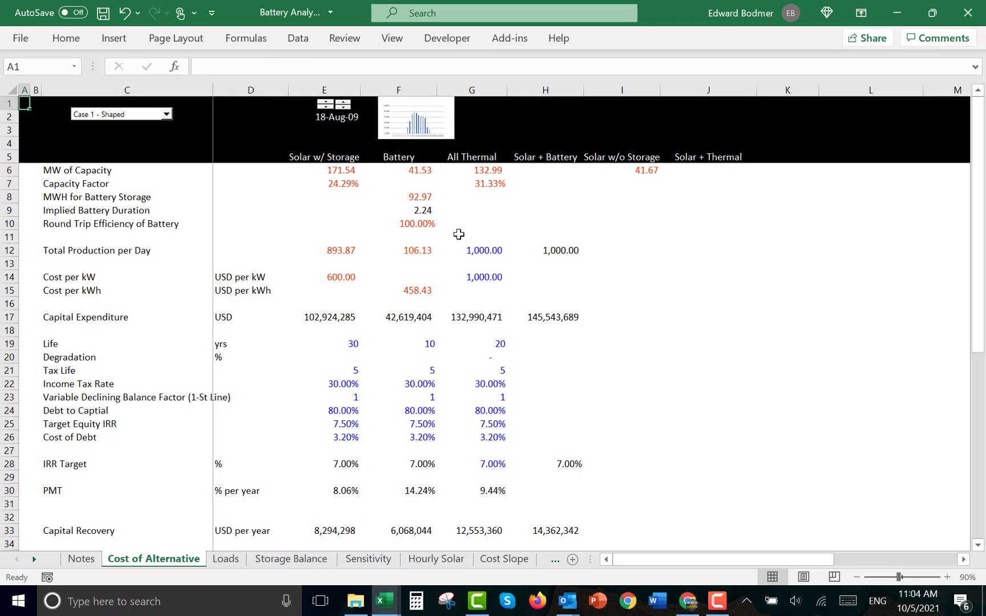
key(Down)
key(Down)
key(Down)
key(Down)
key(Down)
key(Down)
key(Down)
key(Down)
key(Down)
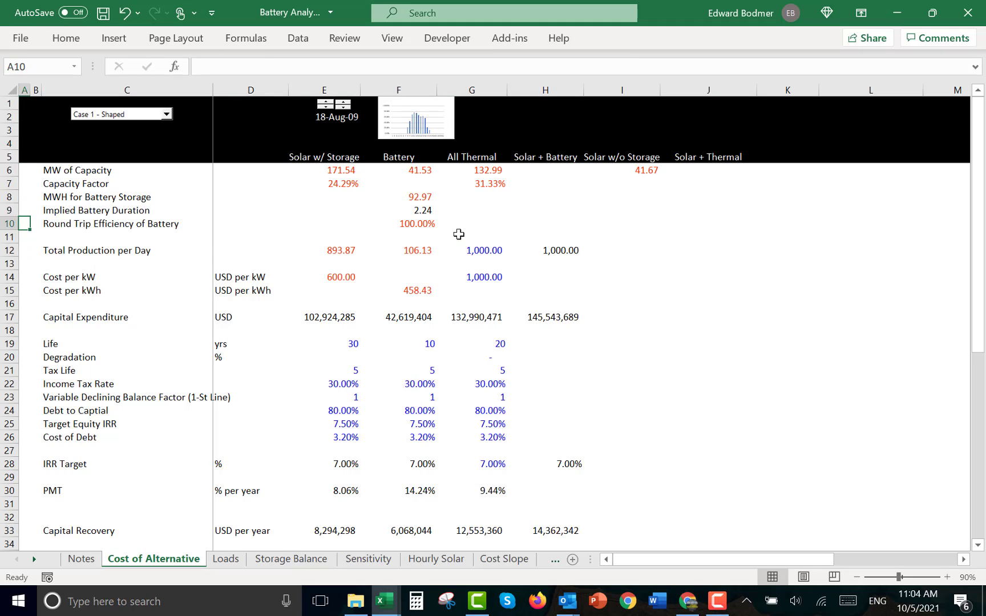
key(Down)
key(Right)
key(Right)
key(Down)
key(Right)
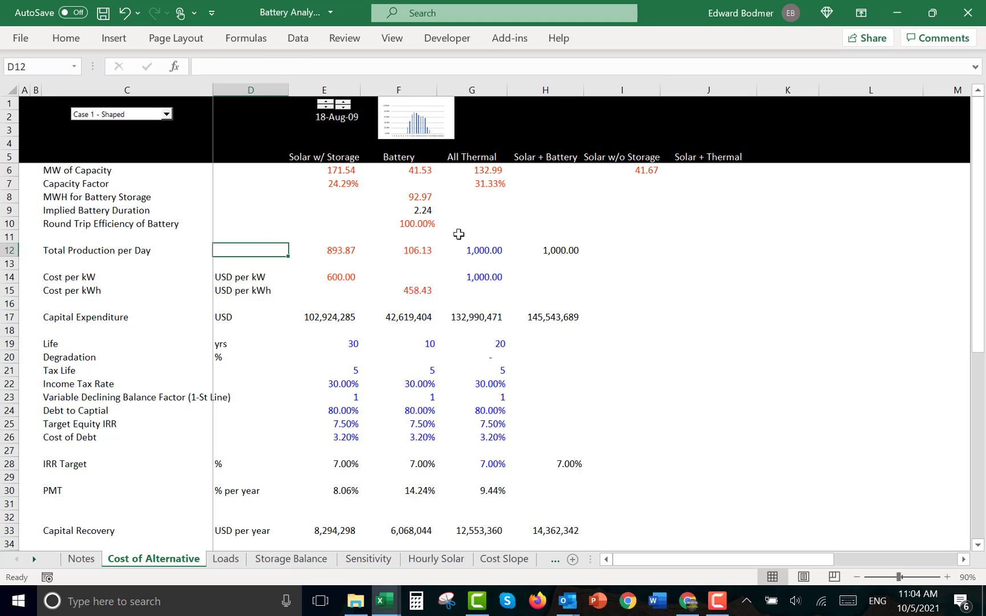
text(MWH)
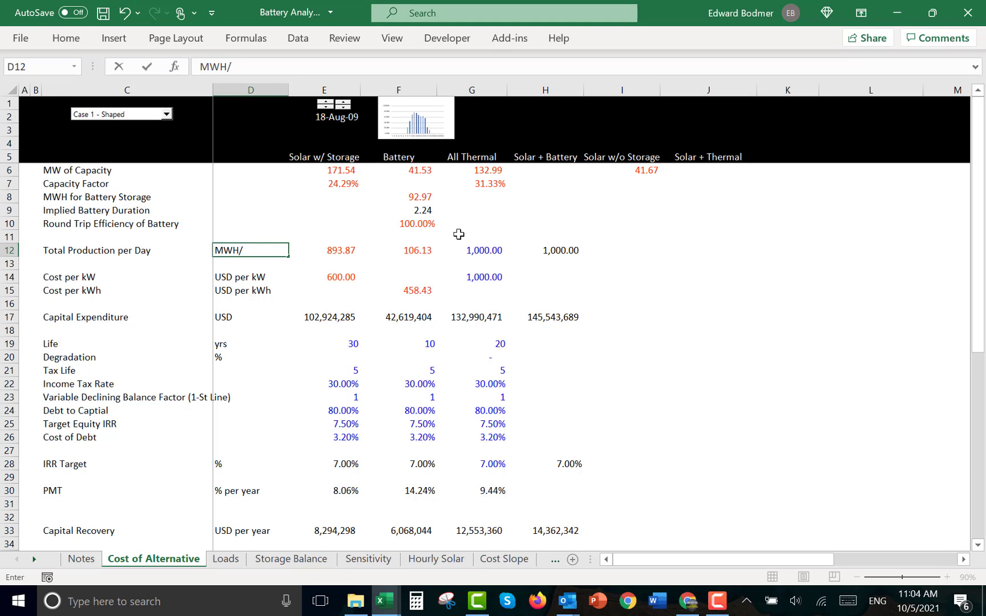
text(/day)
key(Return)
Change the Total Production per Day unit in D12 to MW-day
key(Up)
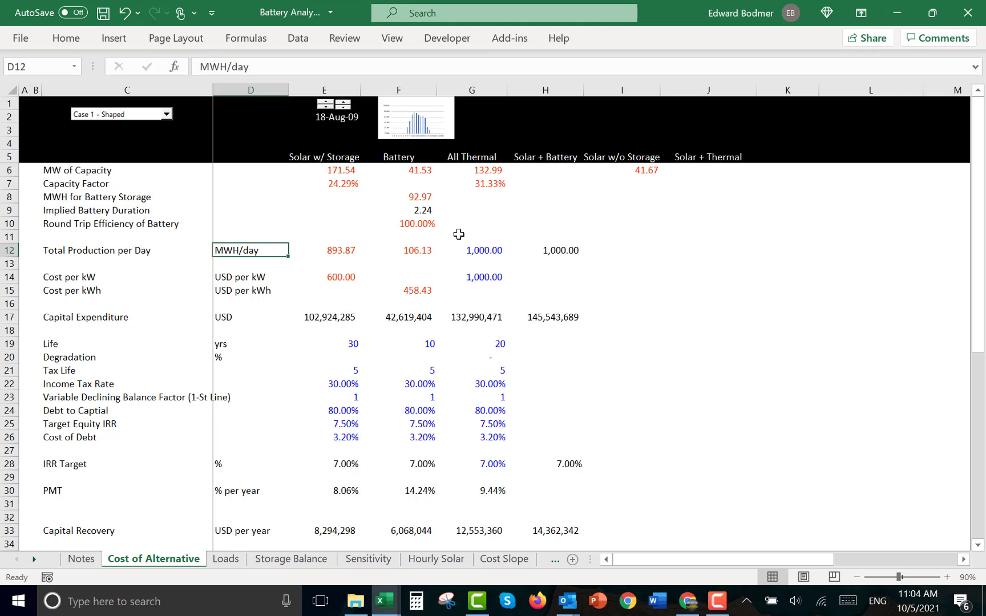
text(MW)
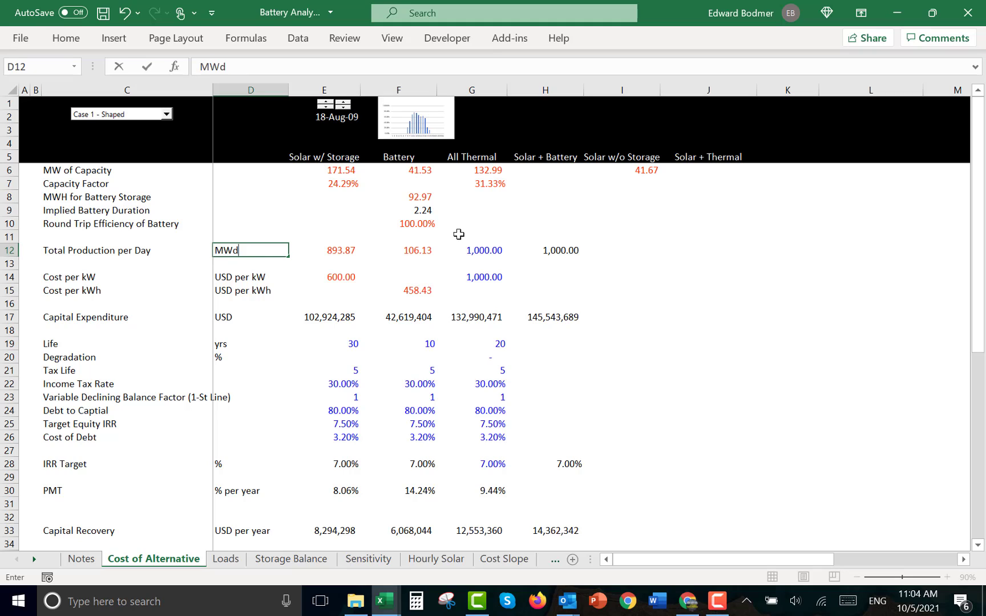
text(-day)
key(Return)
key(Up)
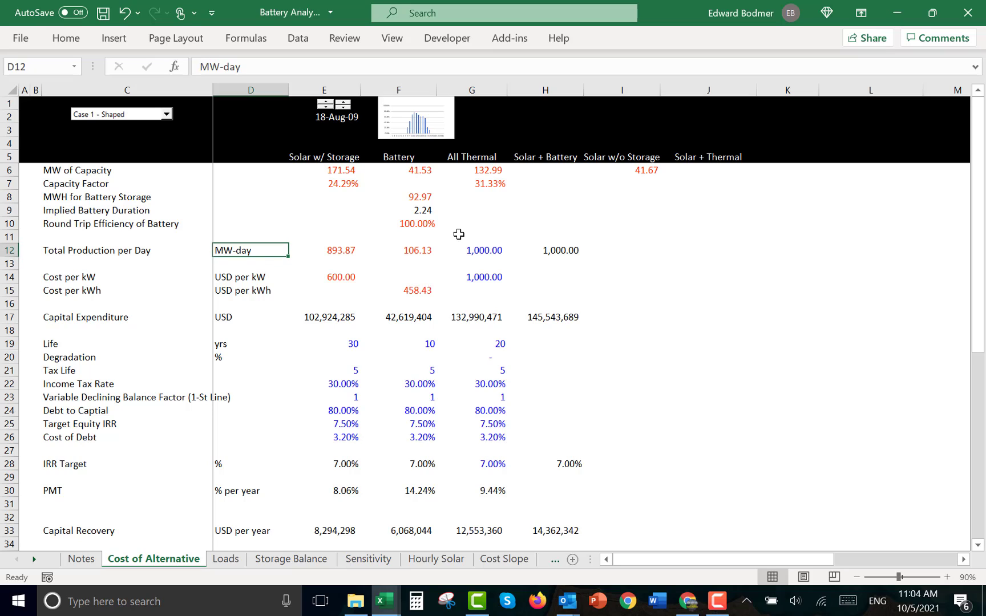
key(Right)
key(Right)
key(Right)
key(Right)
key(Right)
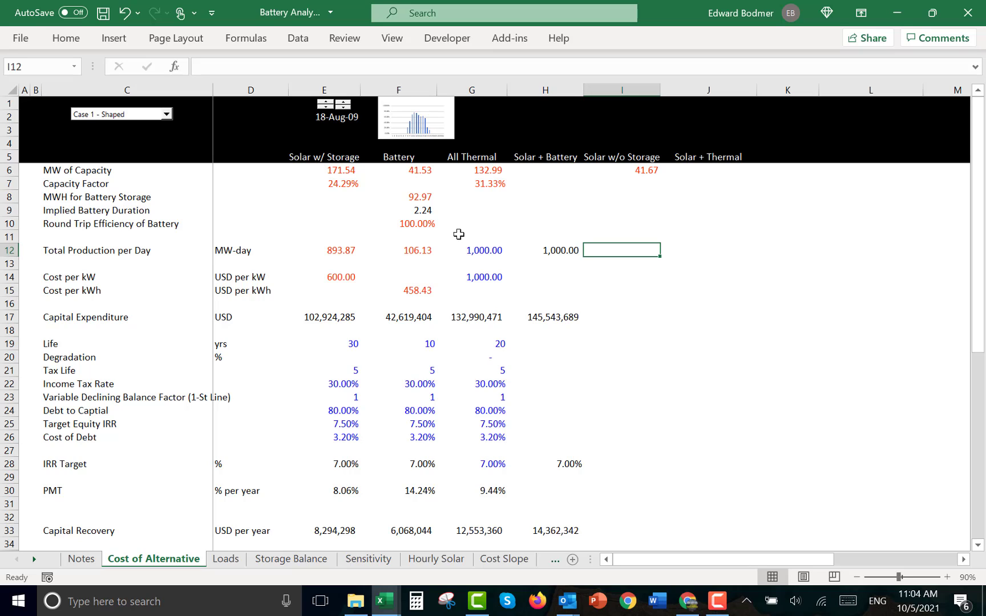
key(Left)
key(Left)
key(Left)
key(Left)
key(Left)
Link the Solar w/o Storage Capacity Factor in I7 to E7 and format it as a percentage
key(Up)
key(Up)
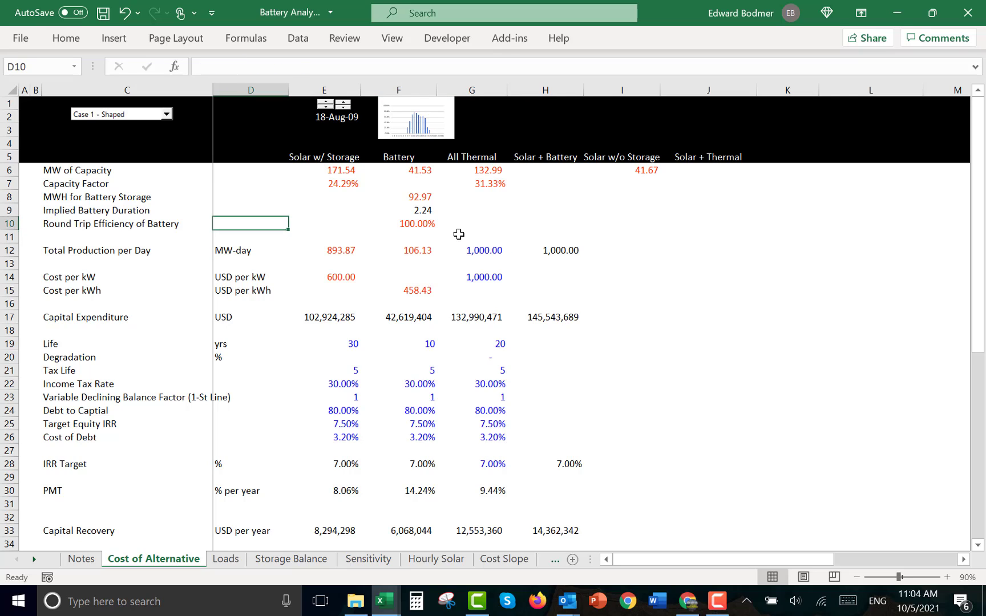
key(Up)
key(Up)
key(Up)
key(Right)
key(Right)
key(Right)
key(Right)
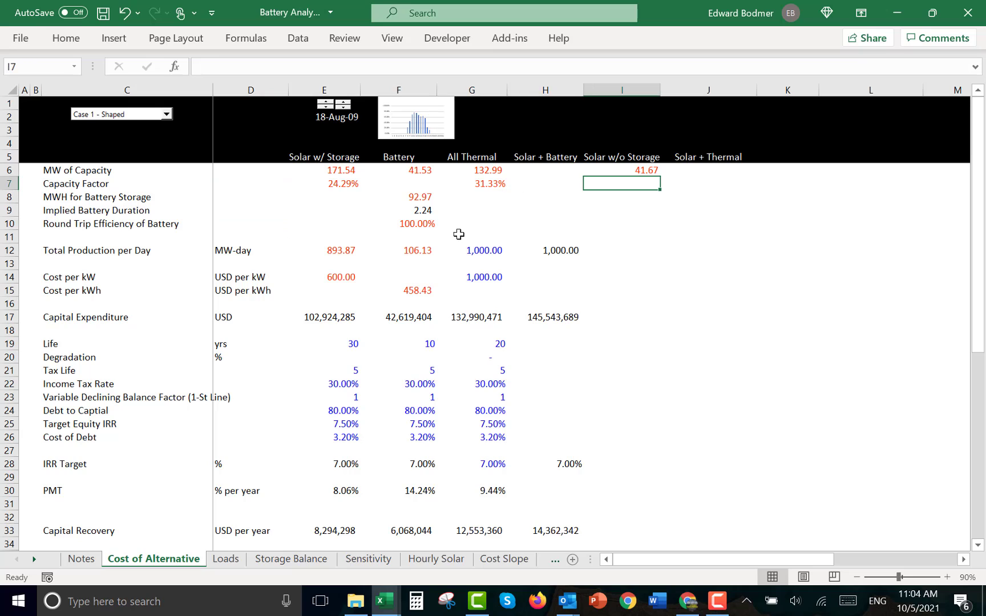
text(=)
key(Left)
key(Left)
key(Left)
key(Left)
key(Return)
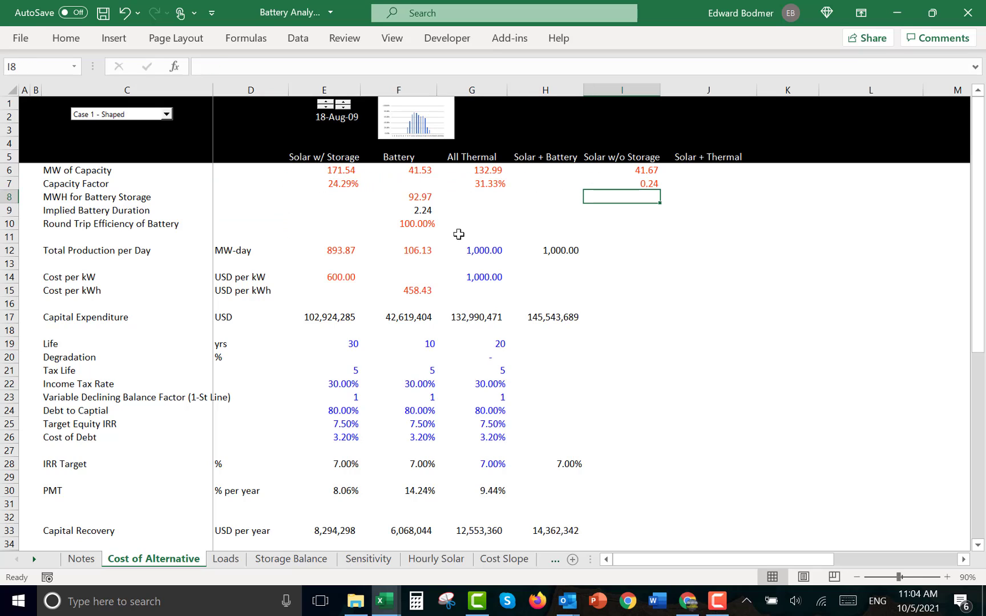
key(Up)
key(ctrl+shift+5)
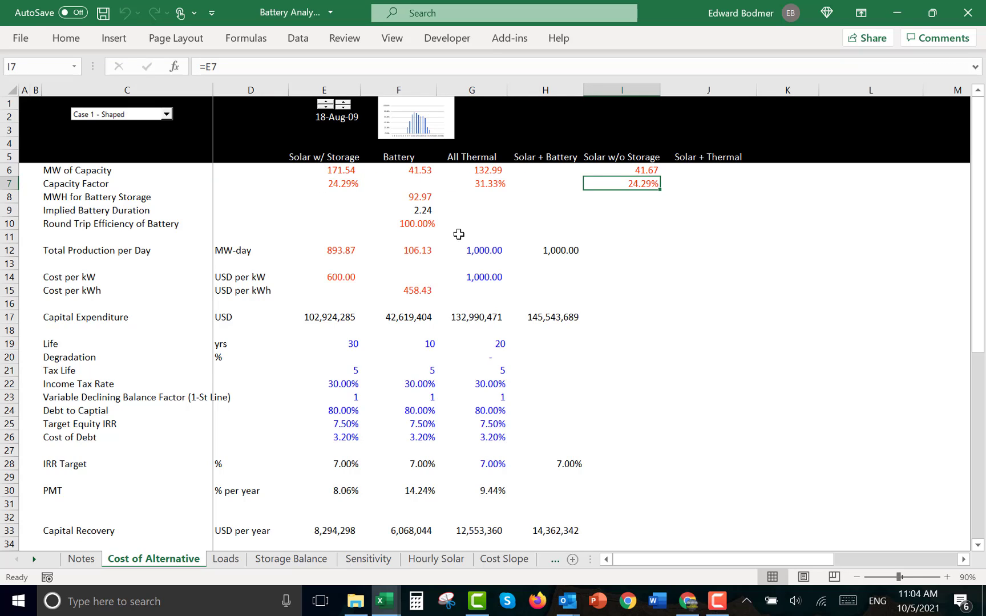
Calculate the Solar w/o Storage Total Production per Day in I12 as =I6*I7*24
key(Down)
key(Down)
key(Down)
key(Down)
key(Down)
text(=)
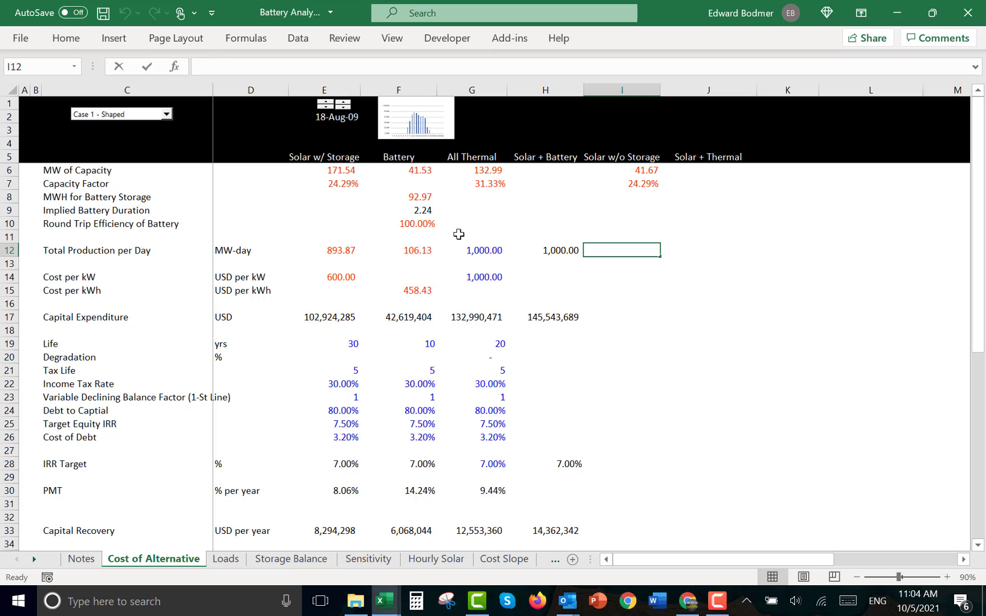
key(Up)
key(Up)
key(Up)
key(Up)
key(Up)
key(Up)
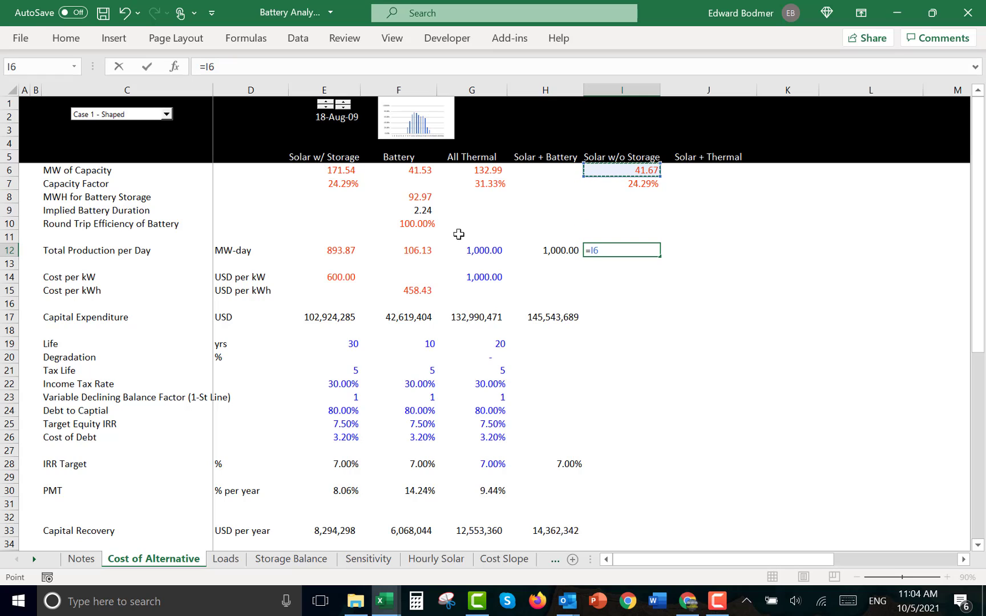
text(*)
key(Up)
key(Up)
key(Up)
key(Up)
key(Up)
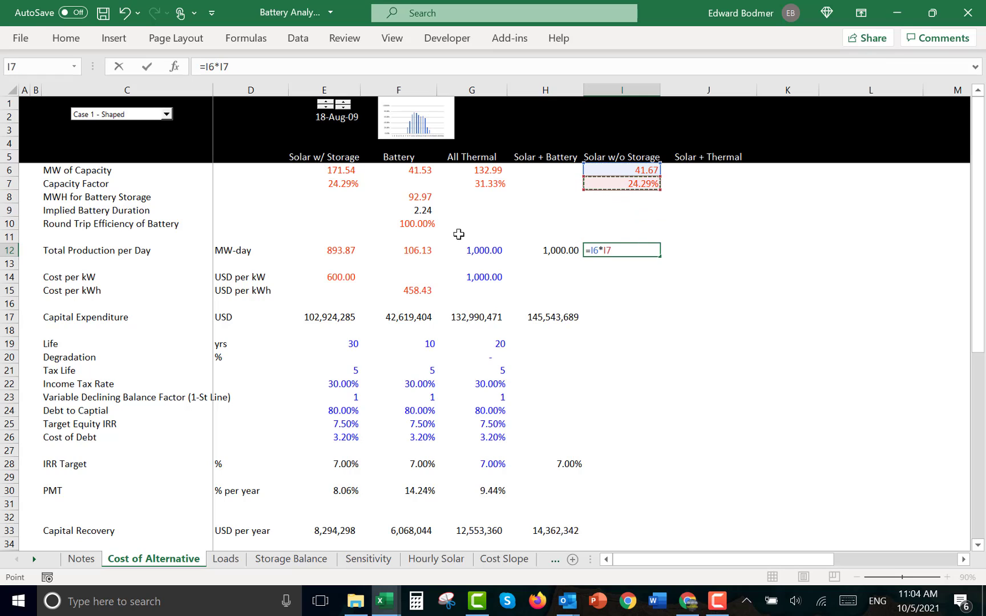
text(*)
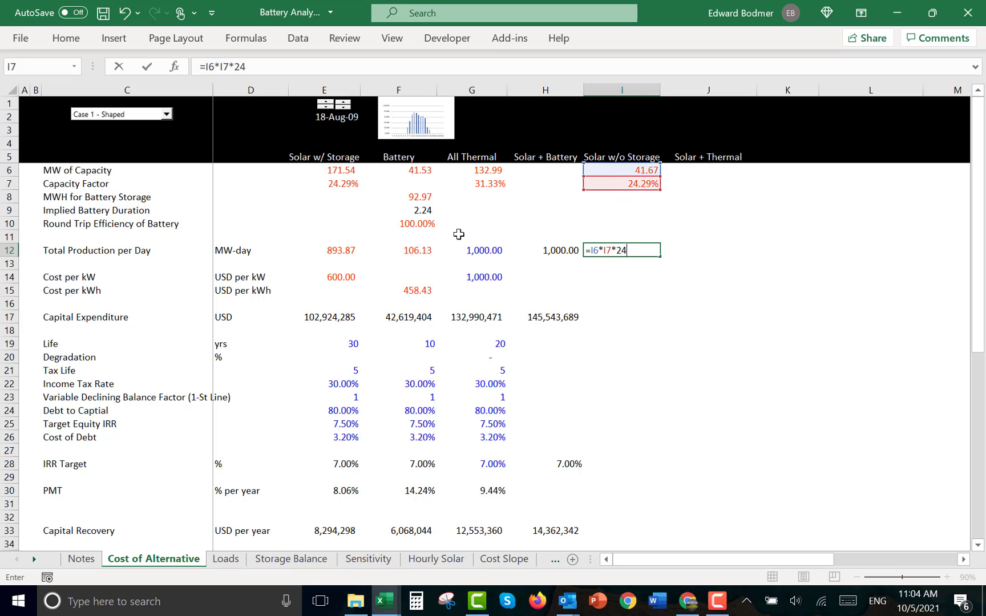
key(ctrl+Return)
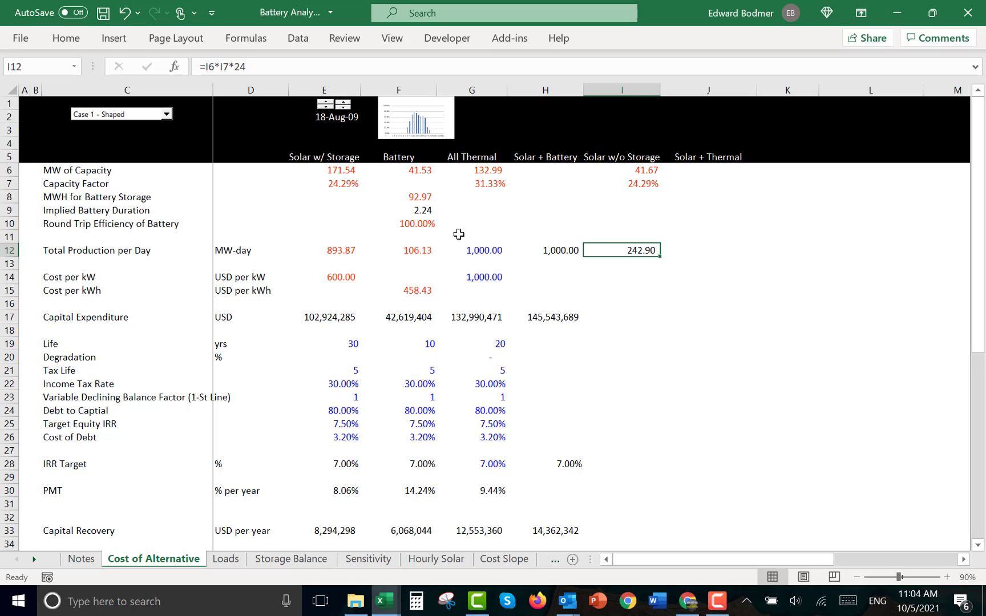
Insert a blank column at J, just before the Solar + Thermal column
key(Right)
key(Left)
key(Left)
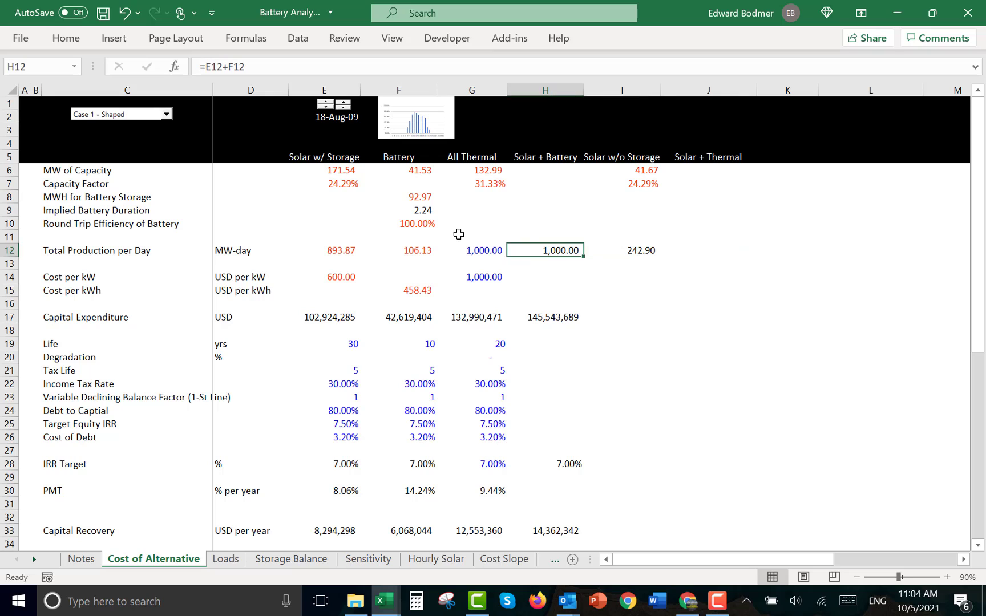
key(Right)
key(Right)
key(ctrl+space)
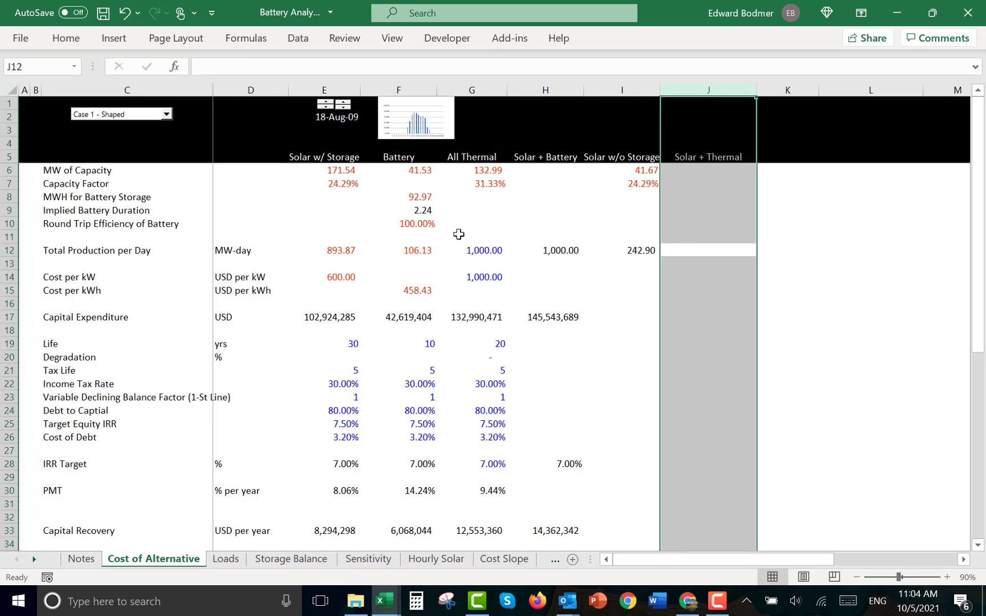
key(ctrl+plus)
Enter Thermal/Storage as the new column's heading in J5
key(Left)
key(Right)
key(Up)
key(Up)
key(Up)
key(Up)
key(Up)
key(Up)
key(Up)
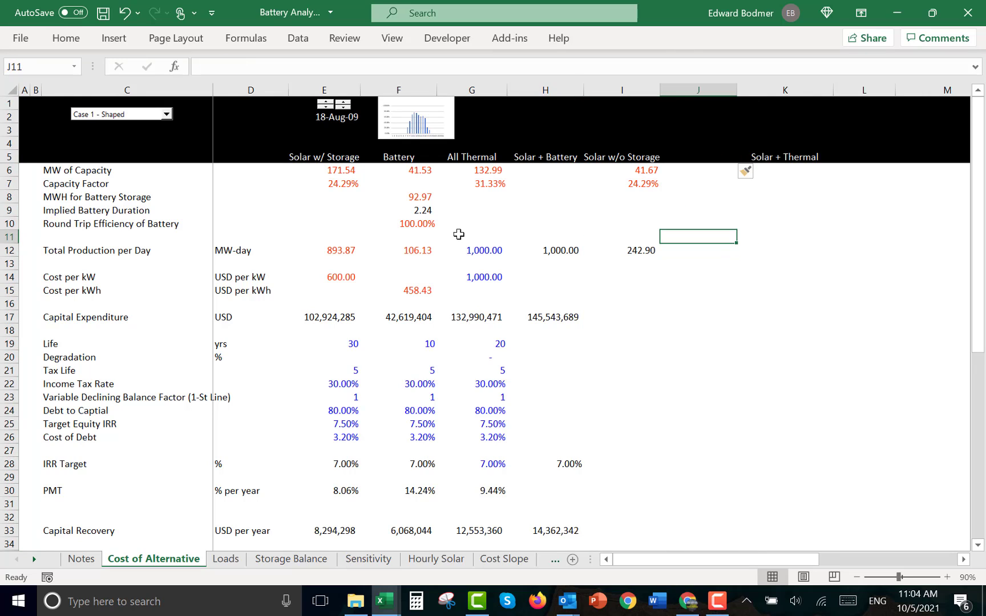
text(Therm)
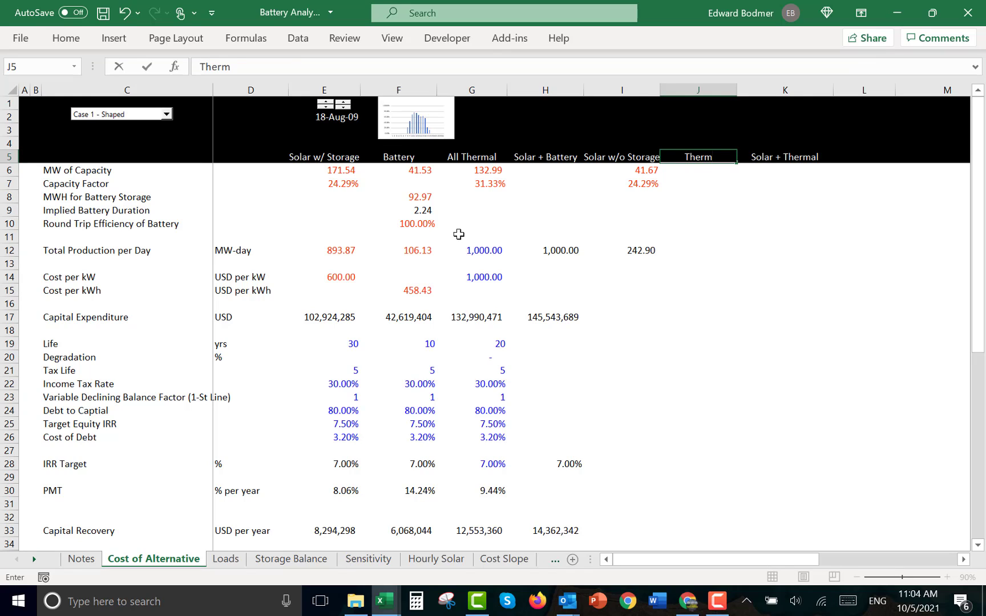
text(al fo)
key(BackSpace)
key(BackSpace)
text(/Storage)
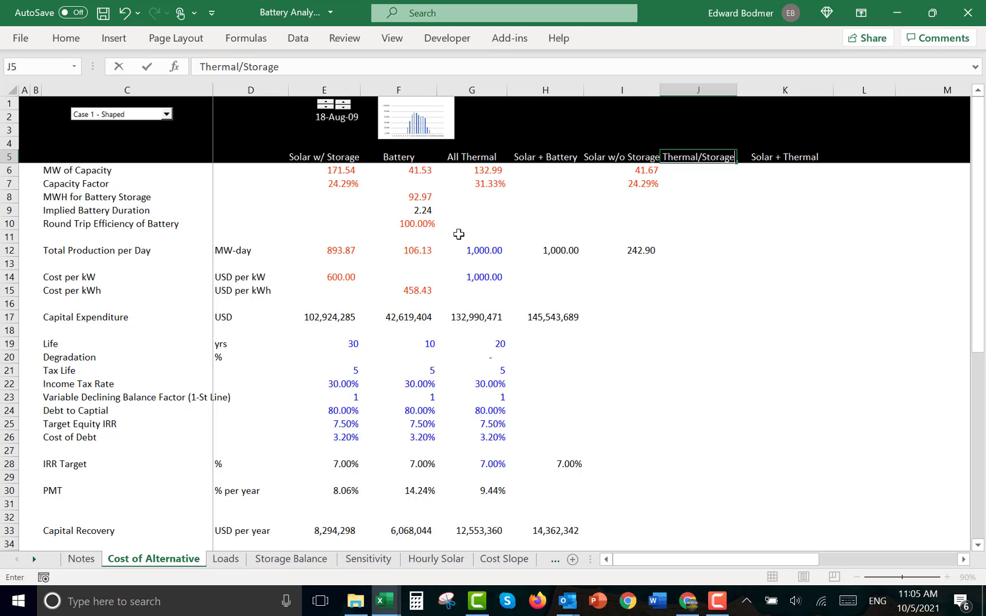
key(Return)
Calculate the Thermal/Storage Total Production per Day in J12 as =H12-I12
key(Down)
key(Down)
key(Down)
key(Down)
key(Down)
key(Down)
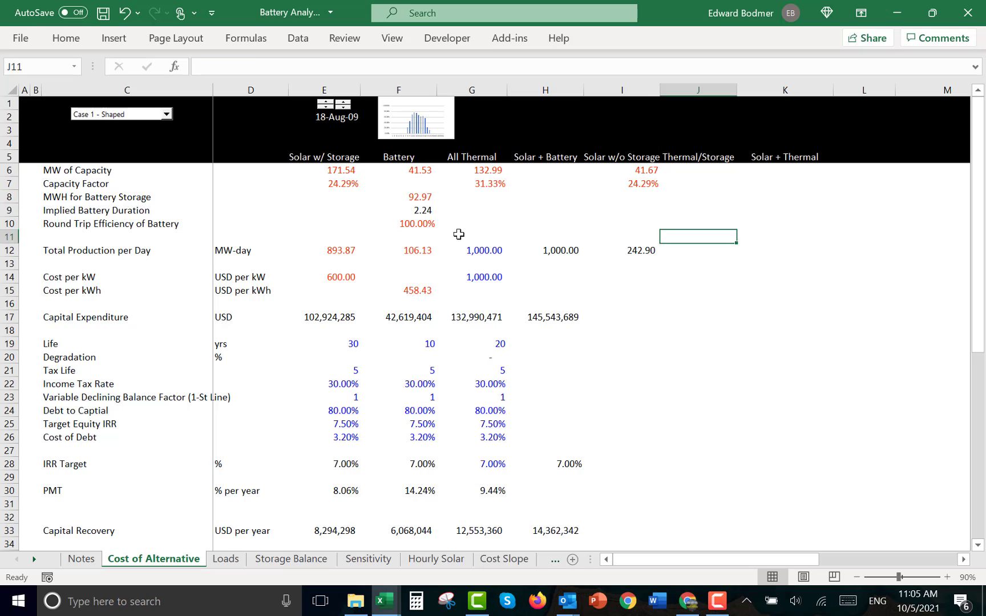
text(=)
key(Left)
key(Left)
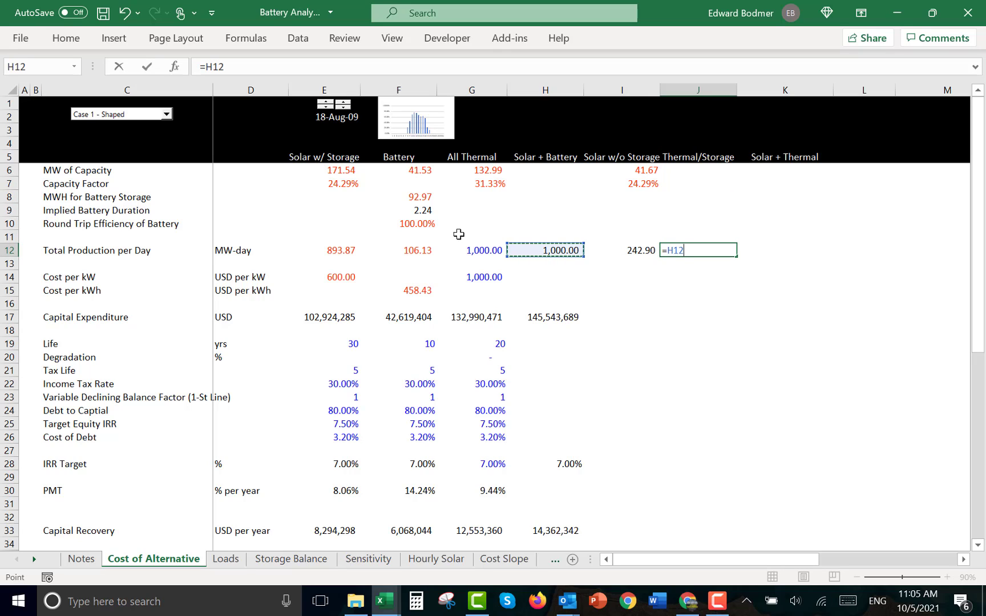
text(-)
key(Left)
key(ctrl+Return)
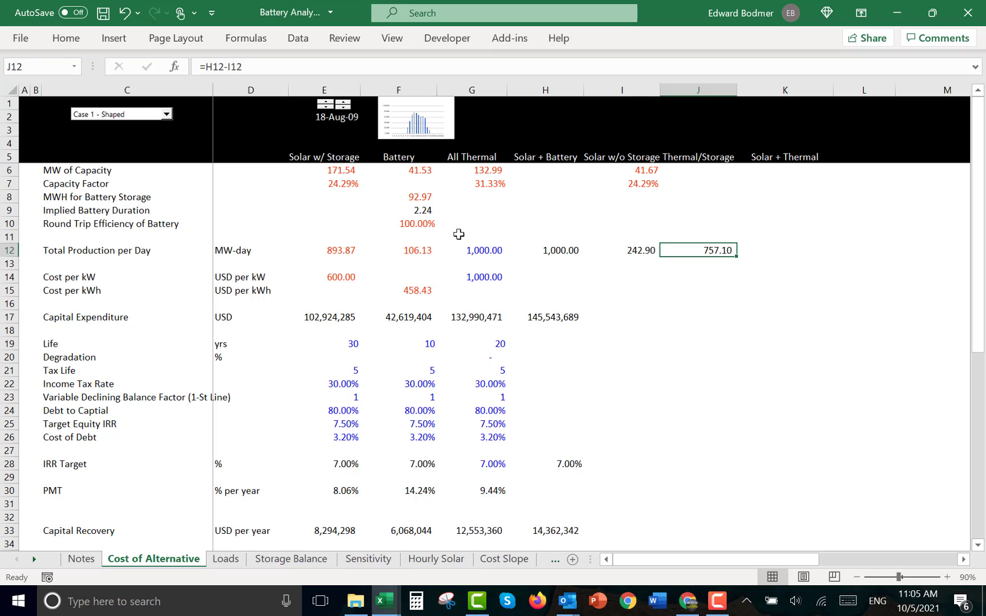
Examine the Cost per kW entries in row 14 and the All Thermal daily production formula, ending on the Solar w/ Storage cost in E14
key(Down)
key(Down)
key(Left)
key(Left)
key(Left)
key(Left)
key(Left)
key(Left)
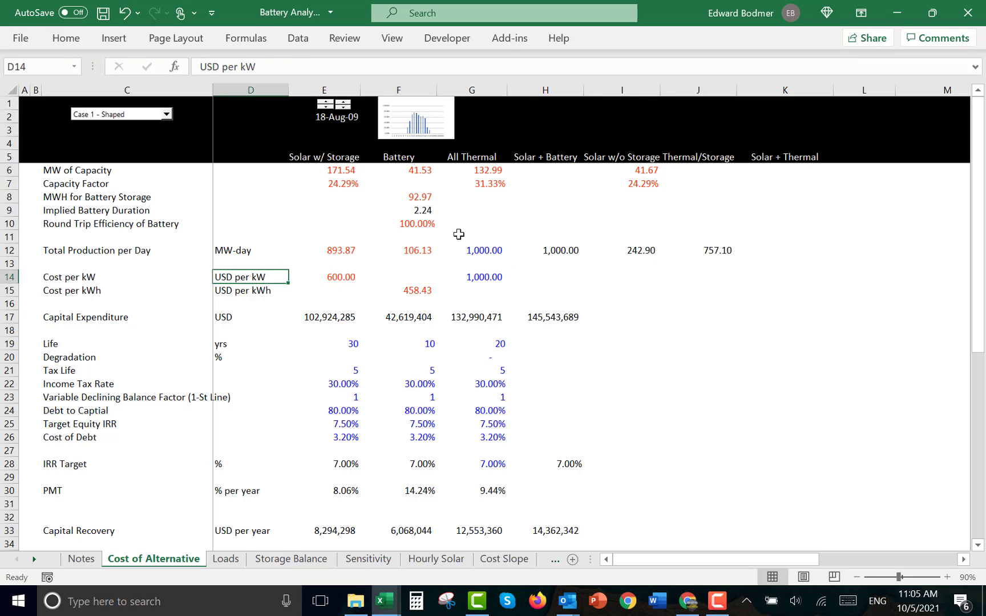
key(Right)
key(Right)
key(Right)
key(Up)
key(Up)
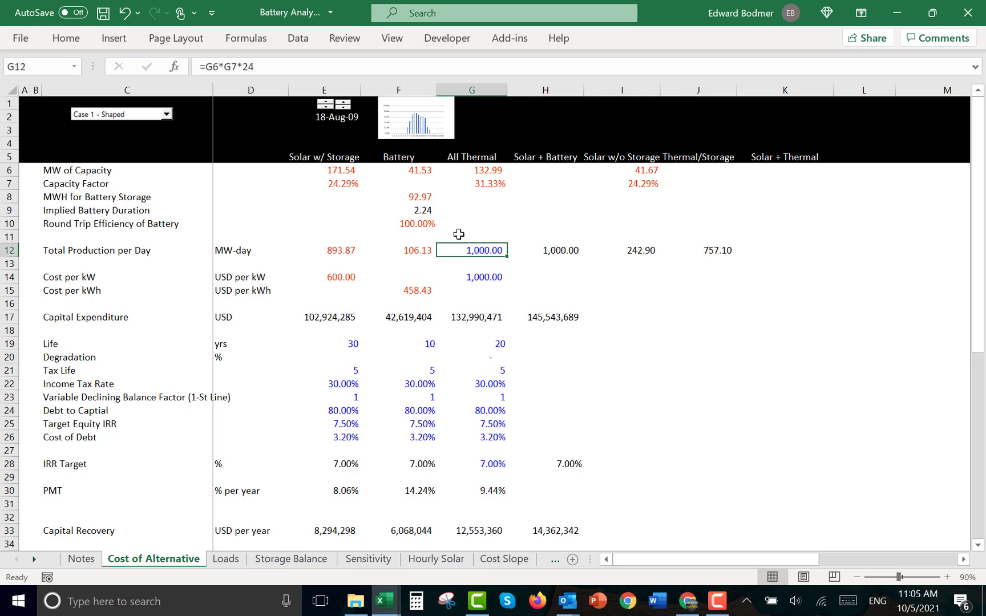
key(Down)
key(Down)
key(Left)
key(Left)
key(Left)
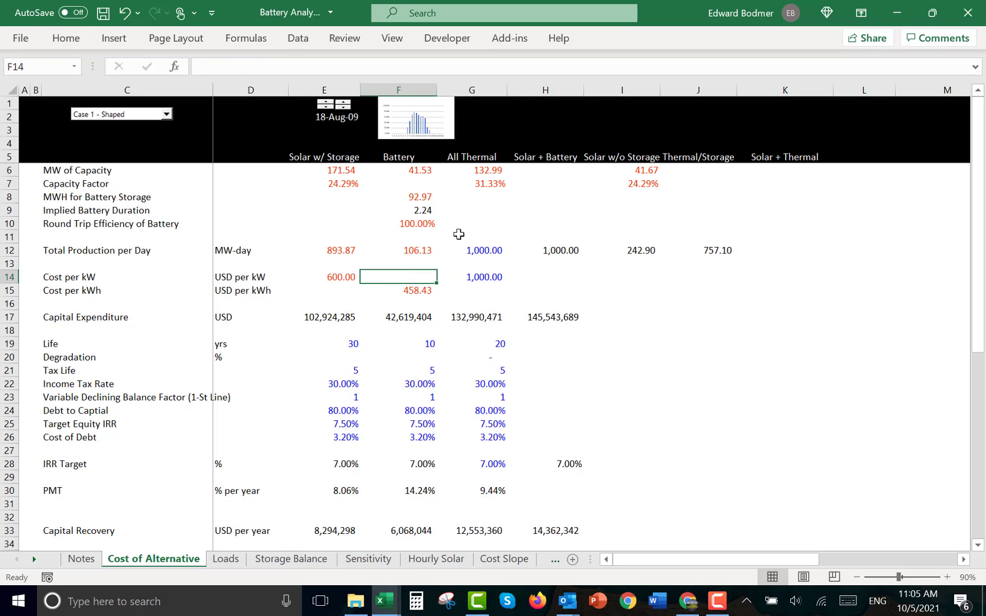
key(Right)
key(Right)
key(Left)
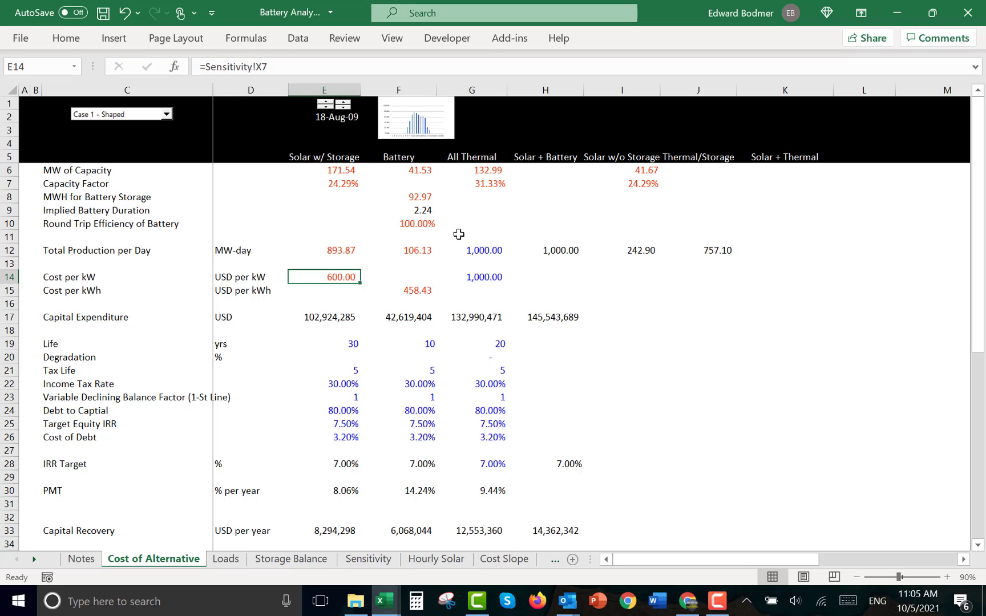
On the Sensitivity sheet, delete the four Solar Shape Date columns F:I (Year, Month, Day and Shape)
key(ctrl+Page_Down)
key(ctrl+Page_Down)
key(ctrl+Page_Down)
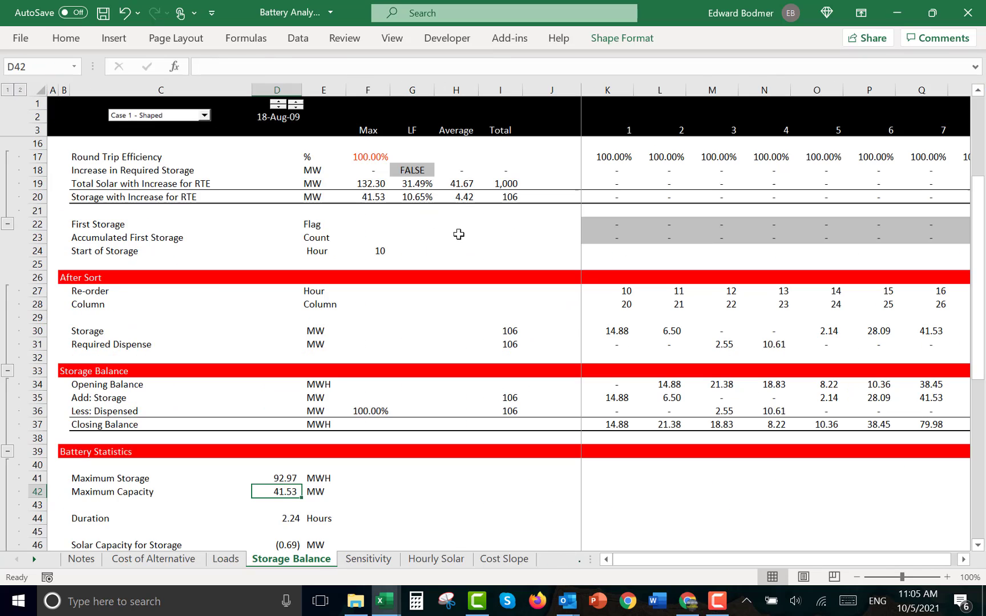
key(Up)
key(Down)
key(Left)
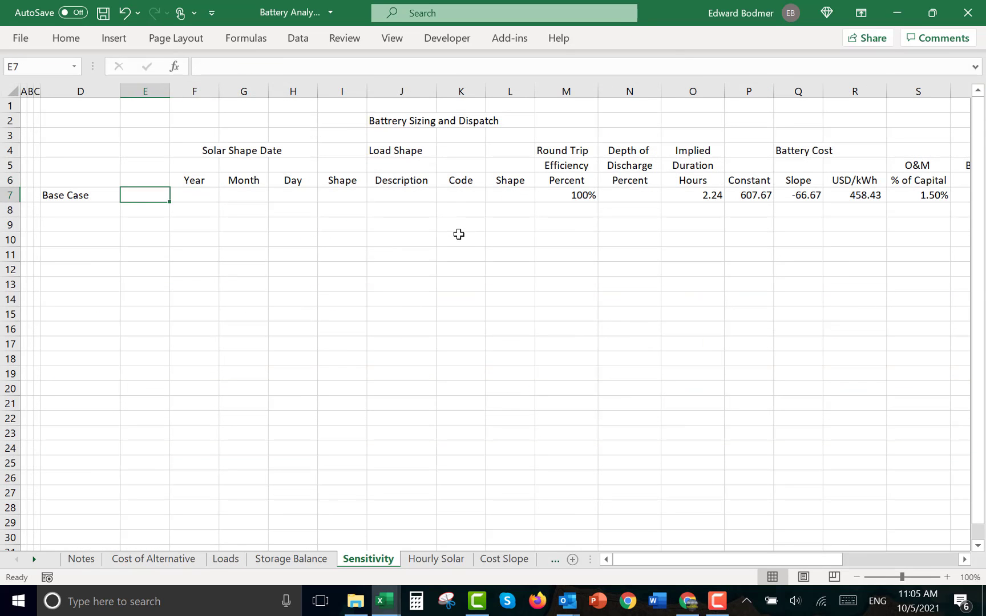
key(Right)
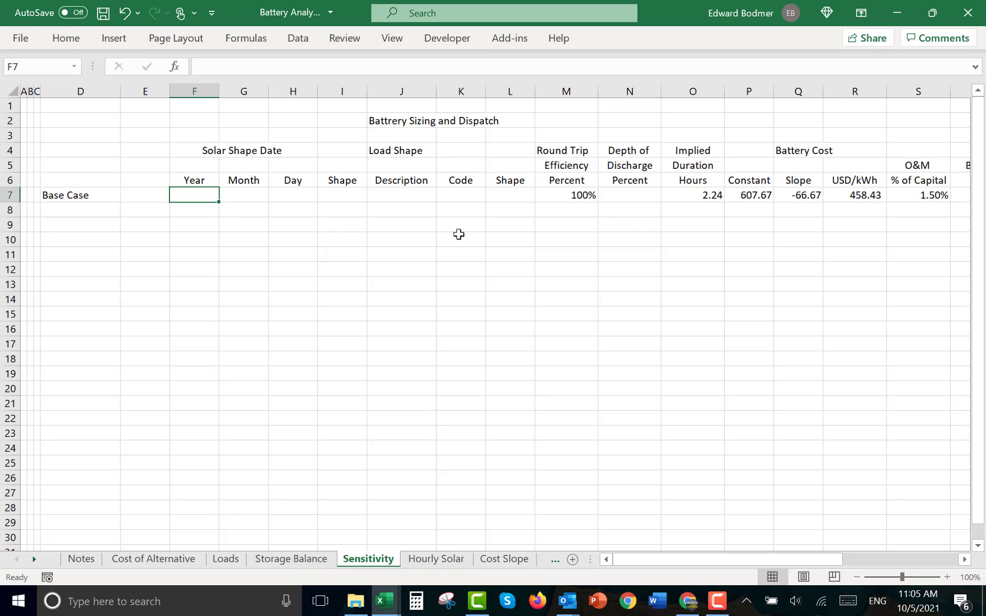
key(Up)
key(ctrl+space)
key(shift+Right)
key(shift+Right)
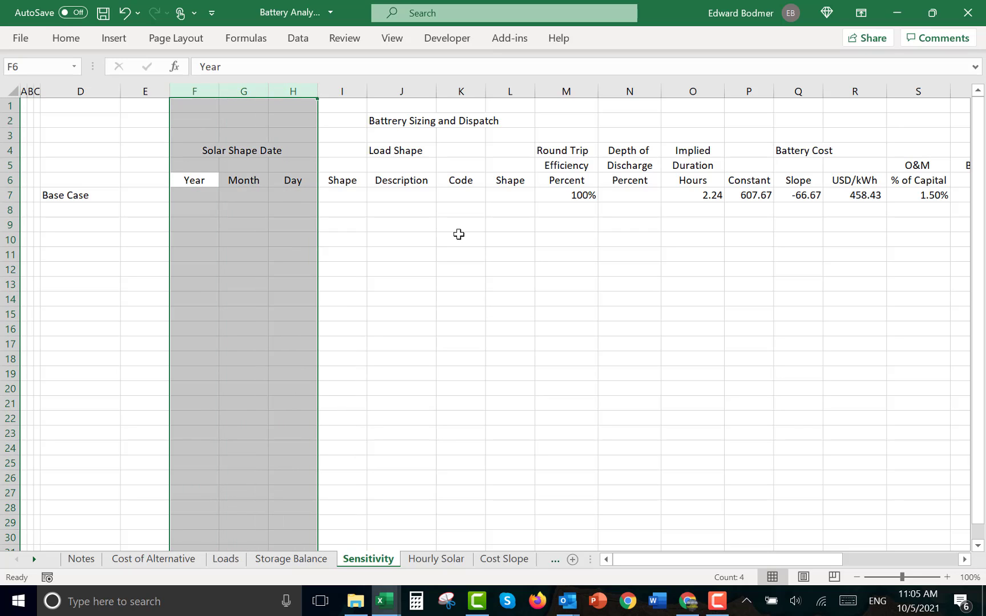
key(shift+Right)
key(ctrl+minus)
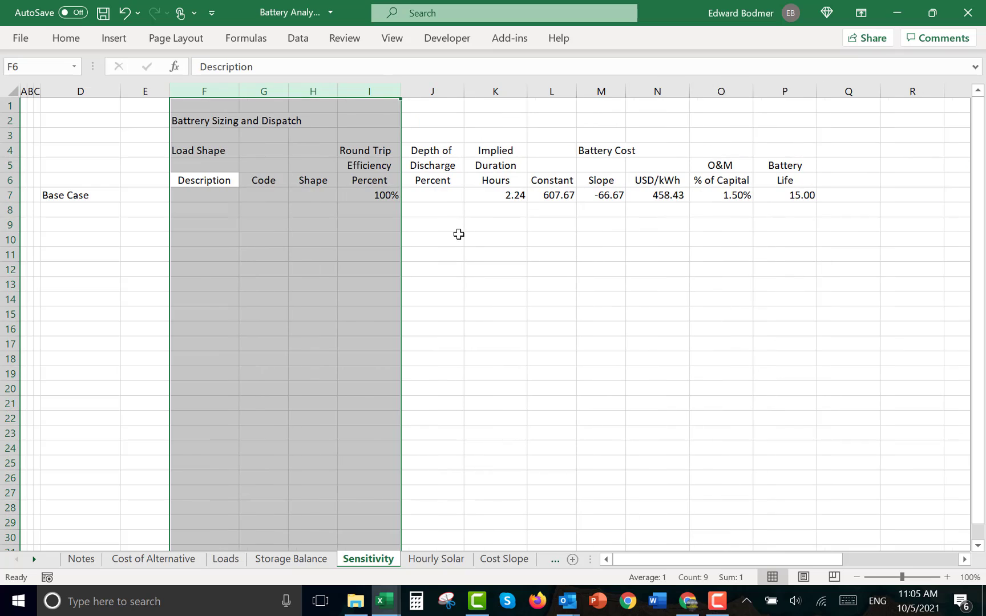
Delete the three Load Shape columns F:H (Description, Code and Shape) from the Sensitivity sheet
key(Left)
key(Right)
key(ctrl+space)
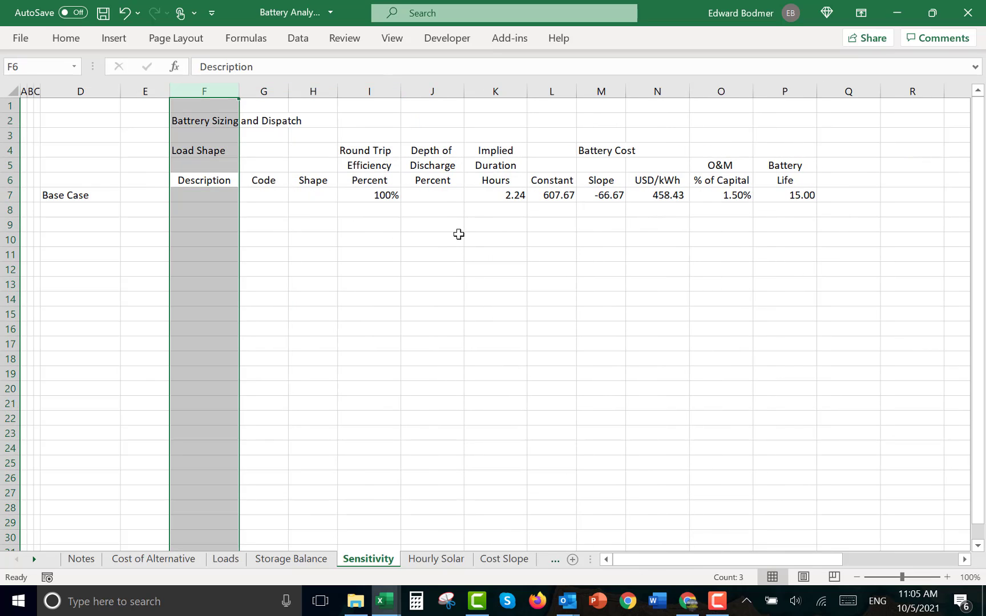
key(shift+Right)
key(shift+Right)
key(ctrl+minus)
Review the Base Case battery inputs in row 7, including the Implied Duration link to the Storage Balance sheet
key(Left)
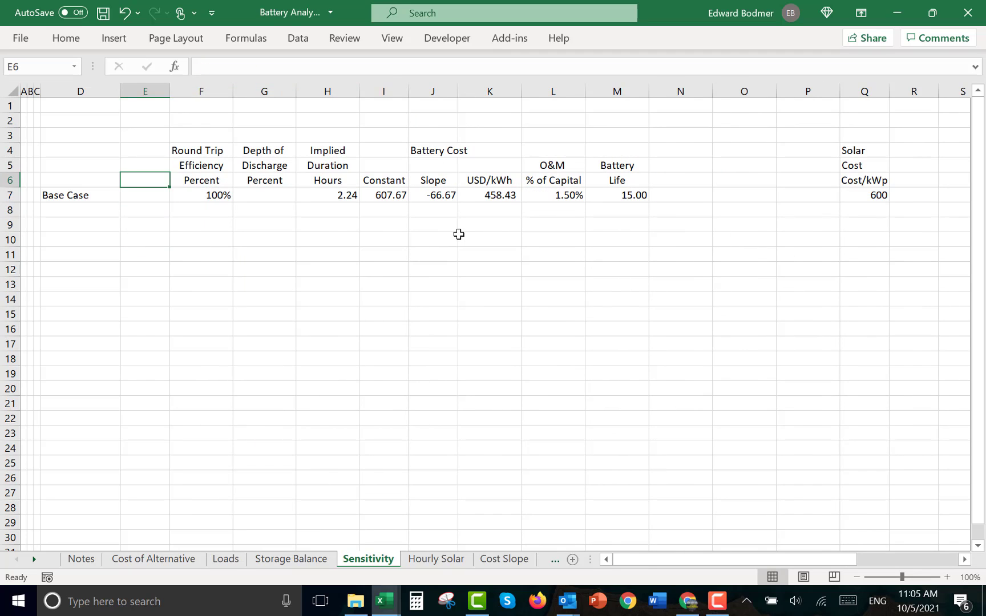
key(Right)
key(Down)
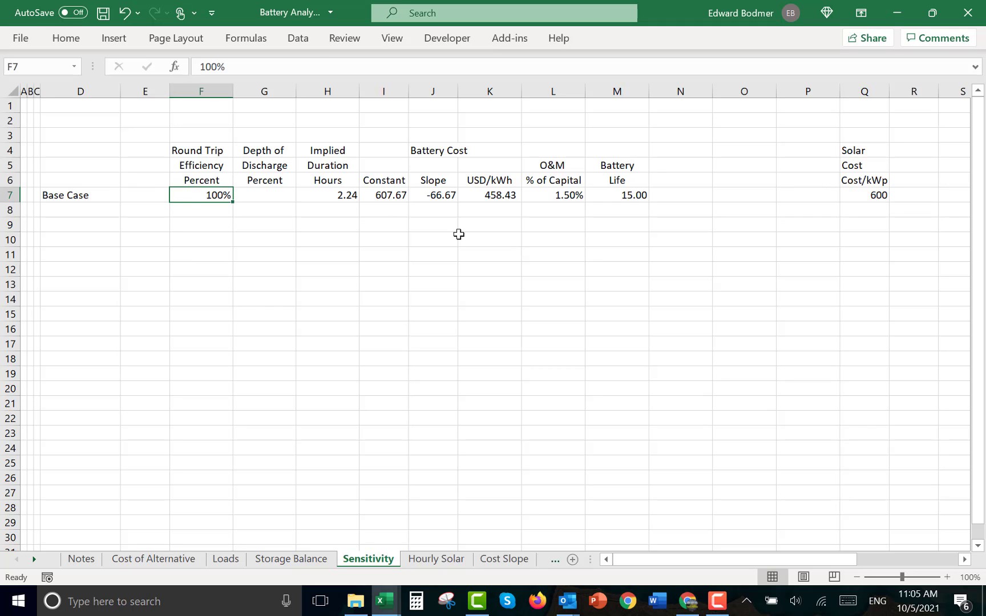
key(Right)
key(Right)
key(Right)
key(Right)
key(Right)
key(Left)
key(Left)
key(Left)
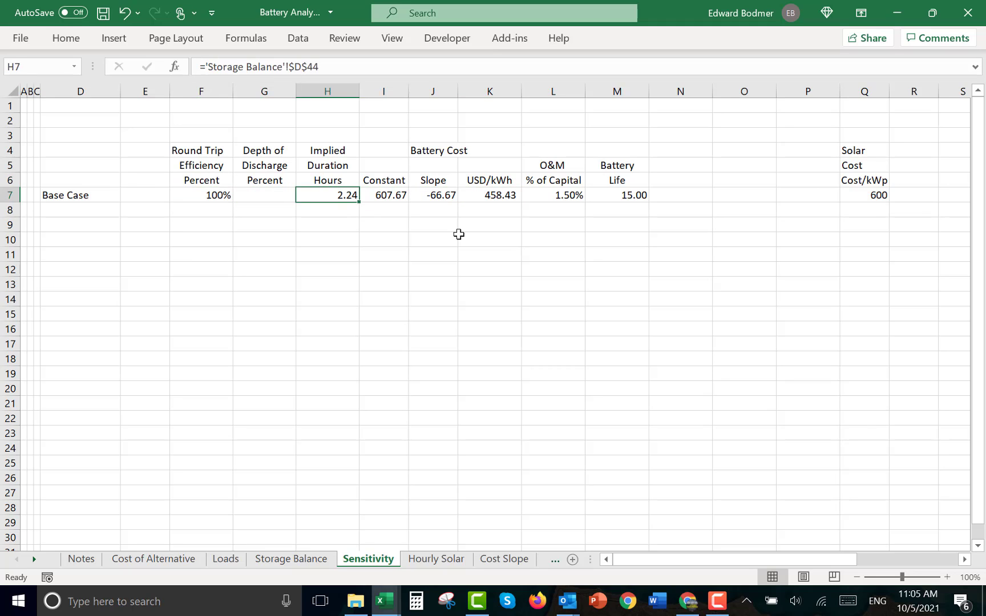
Insert two blank columns before the Round Trip Efficiency column
key(Left)
key(Left)
key(ctrl+space)
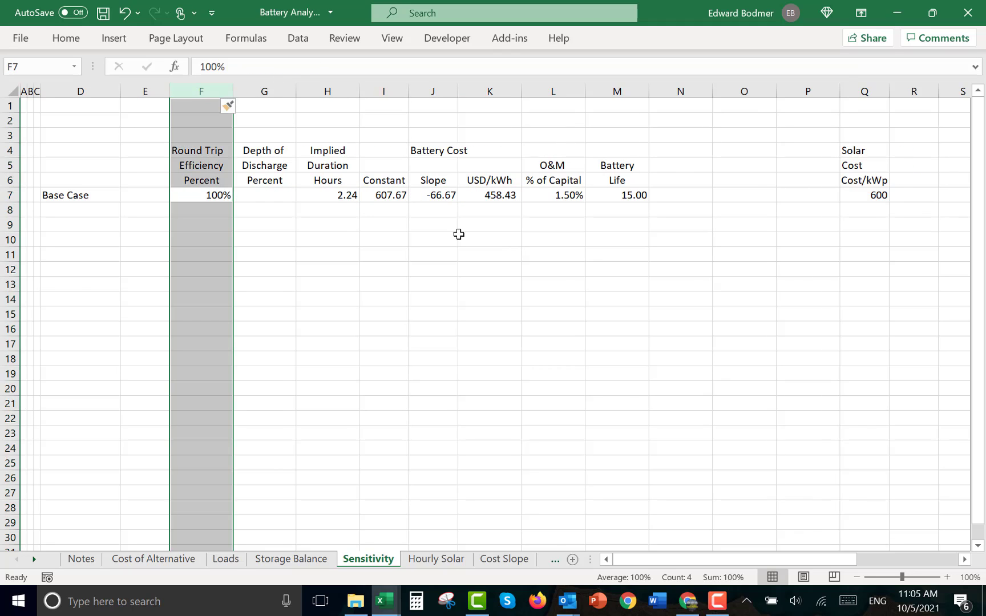
key(ctrl+shift+plus)
Enter the heading Solar Cost in F5
key(Up)
key(Up)
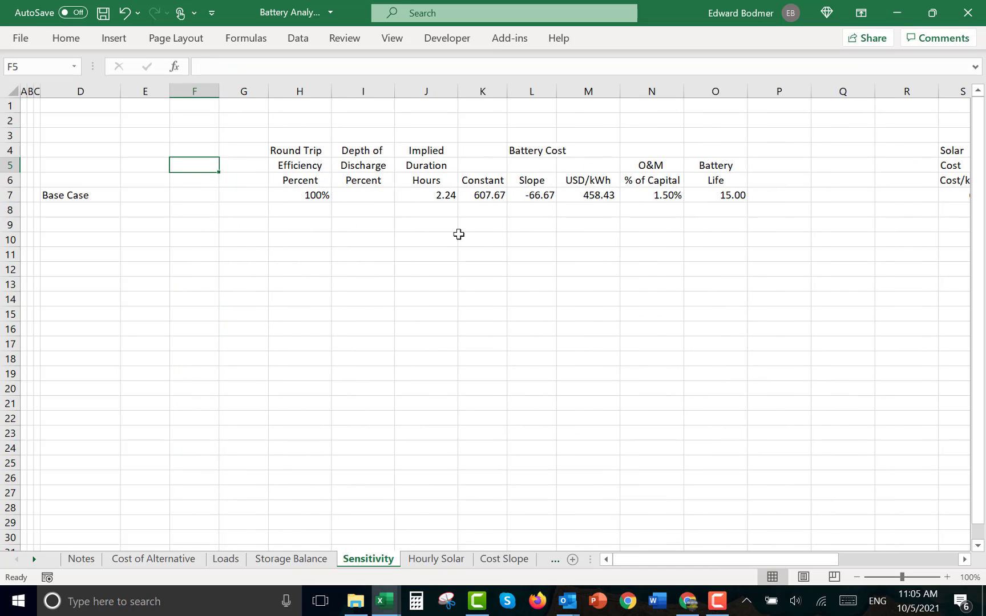
text(Solar C)
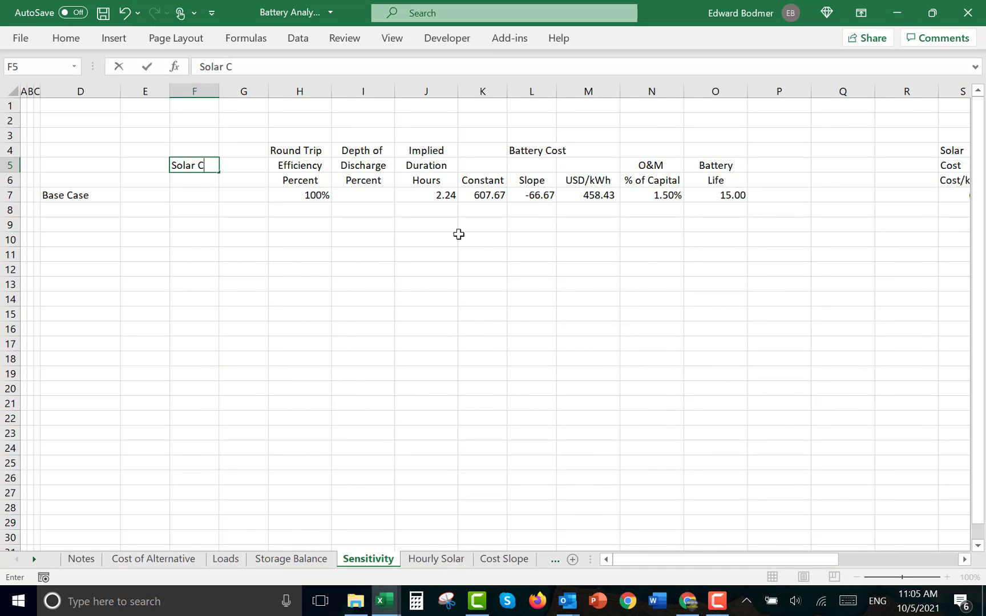
text(ost)
key(Return)
Move the Solar Cost/kWp column from column S into column F of the Sensitivity sheet, replacing the heading there
key(Right)
key(Right)
key(Right)
key(Right)
key(Right)
key(Right)
key(Right)
key(Right)
key(Right)
key(Right)
key(Right)
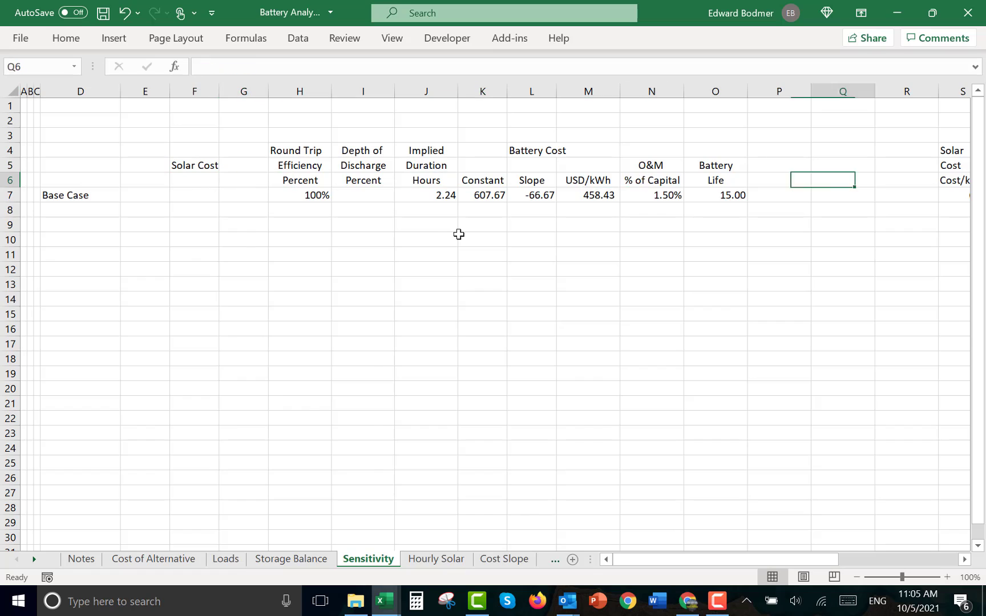
key(Right)
key(Right)
key(Right)
key(Right)
key(Right)
key(Right)
key(Right)
key(Right)
key(Left)
key(Left)
key(Left)
key(Left)
key(Left)
key(Left)
key(Up)
key(Up)
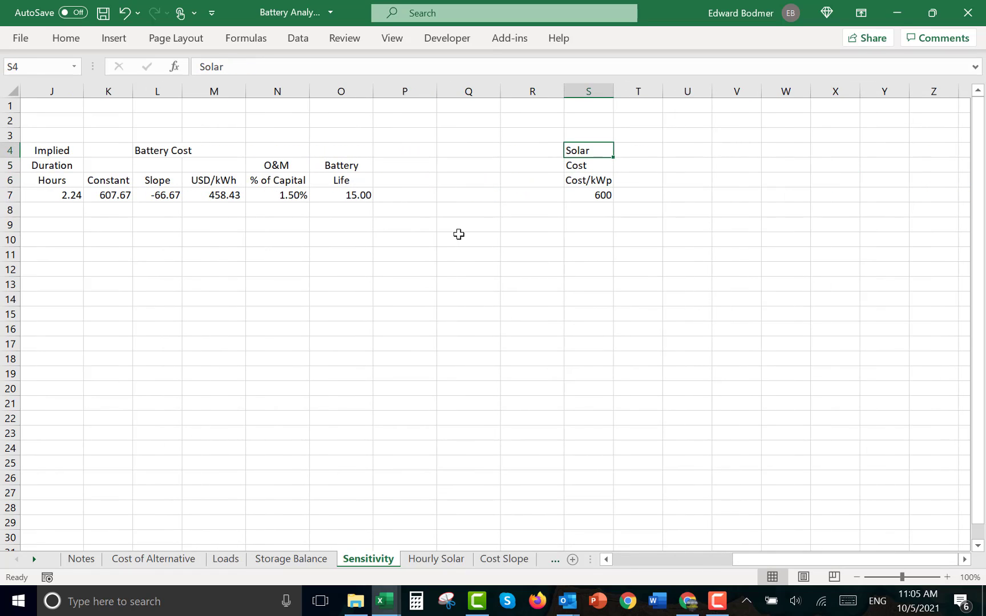
key(ctrl+space)
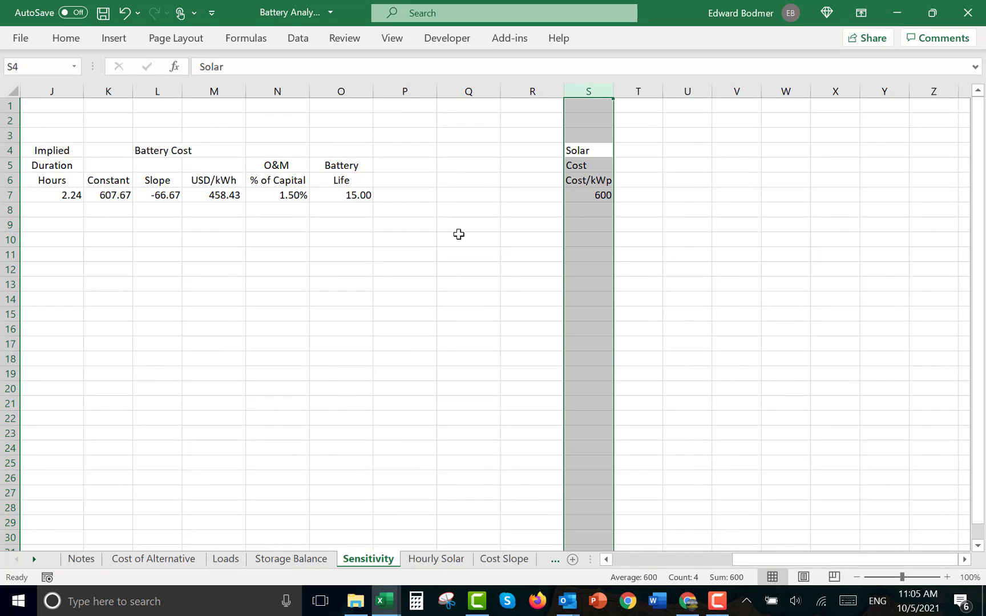
key(ctrl+c)
key(Left)
key(Left)
key(Left)
key(Left)
key(Left)
key(Left)
key(Left)
key(Left)
key(Left)
key(Left)
key(Left)
key(Left)
key(Left)
key(Left)
key(Left)
key(Left)
key(Left)
key(Left)
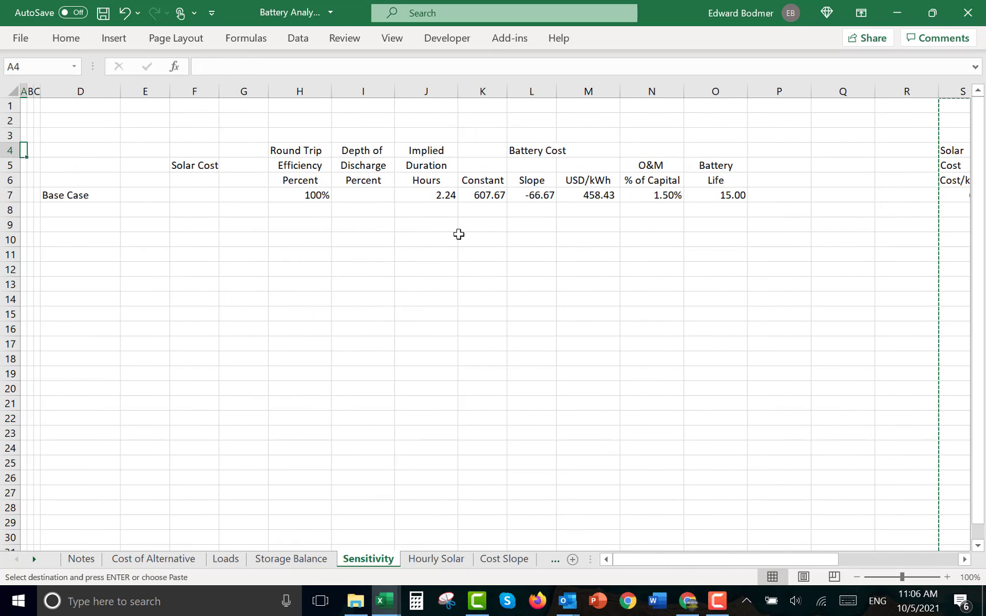
key(Right)
key(Right)
key(Right)
key(Right)
key(Right)
key(Up)
key(Up)
key(Up)
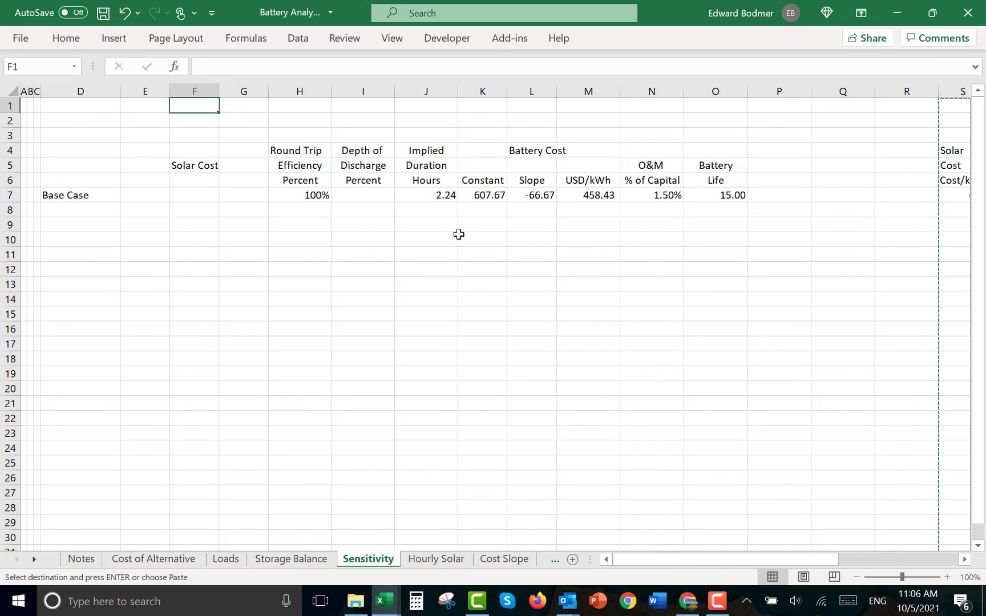
key(Return)
key(Down)
key(Down)
key(Down)
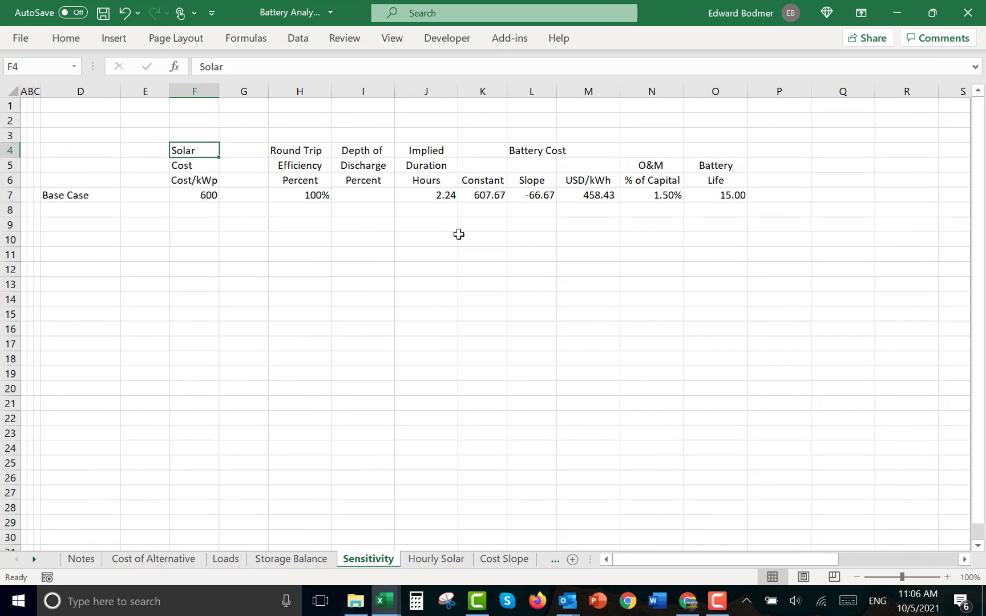
Add the case label High Solar Case in D8 below Base Case
key(Down)
key(Down)
key(Down)
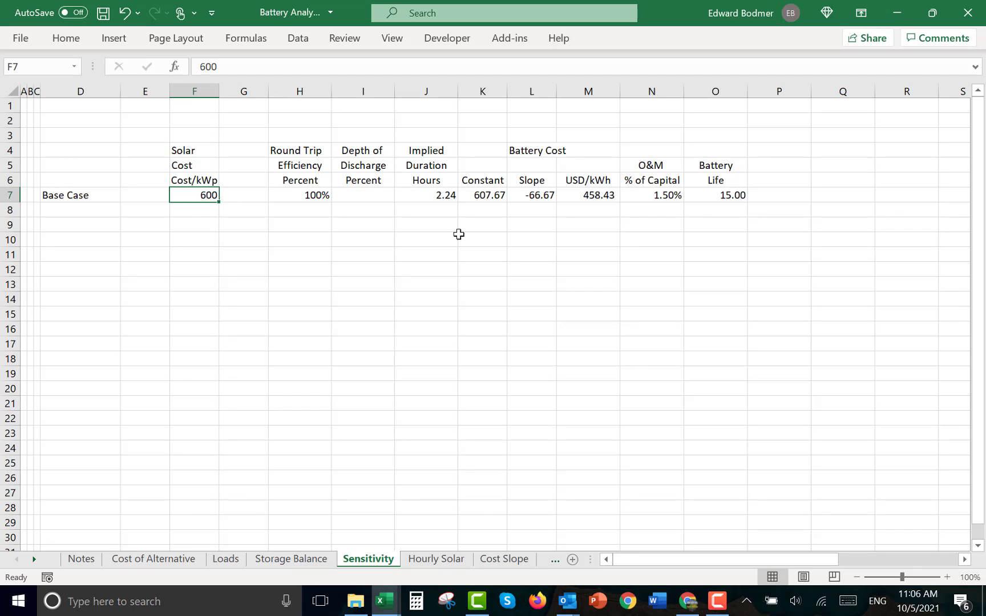
key(Down)
key(Left)
key(Left)
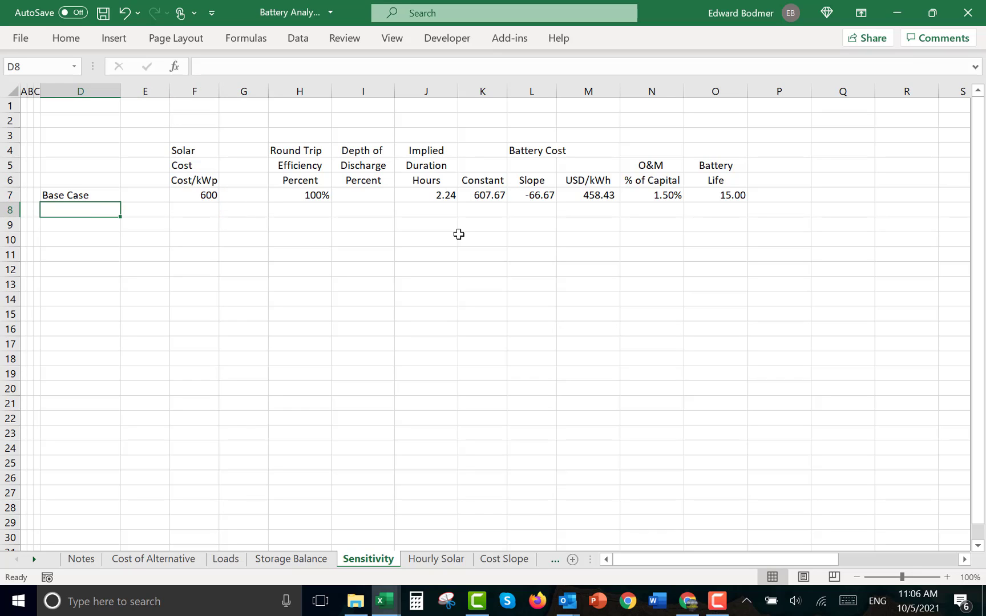
text(High )
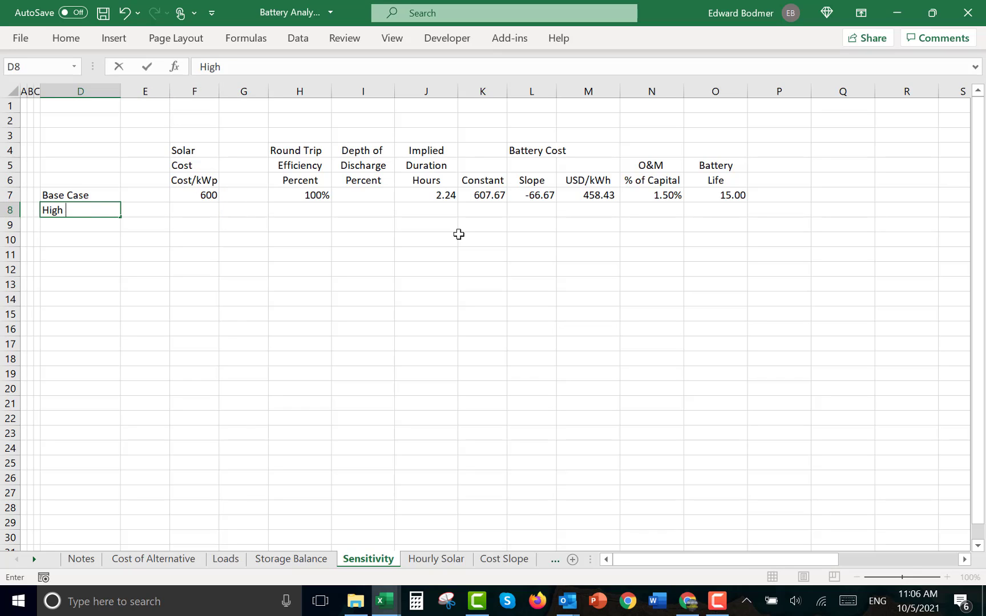
text(Solar Case)
key(Return)
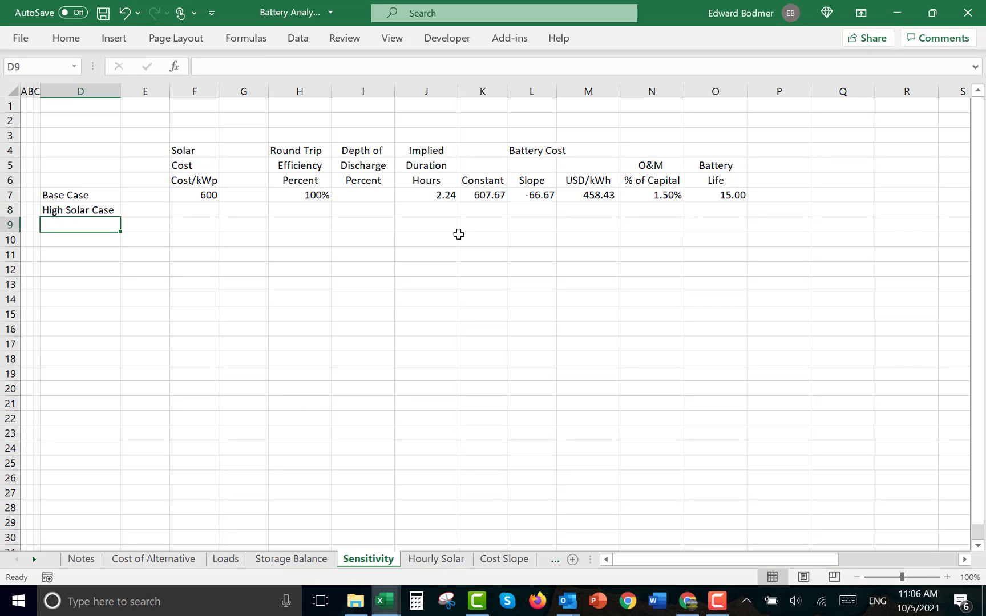
Label the case in D8 High Solar Cost and set its solar cost per kWp in F8 to 900
key(Up)
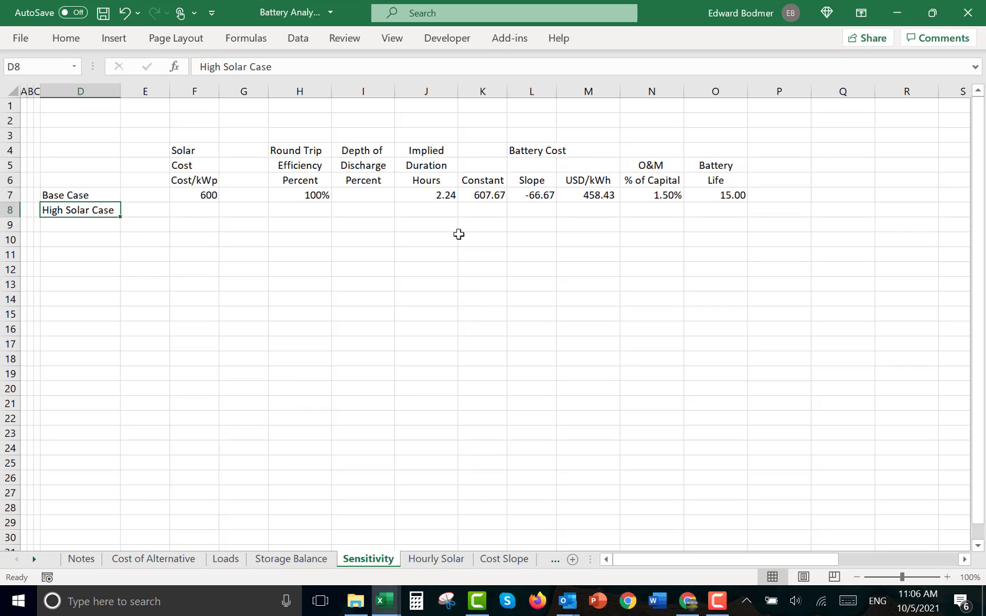
text(Hi)
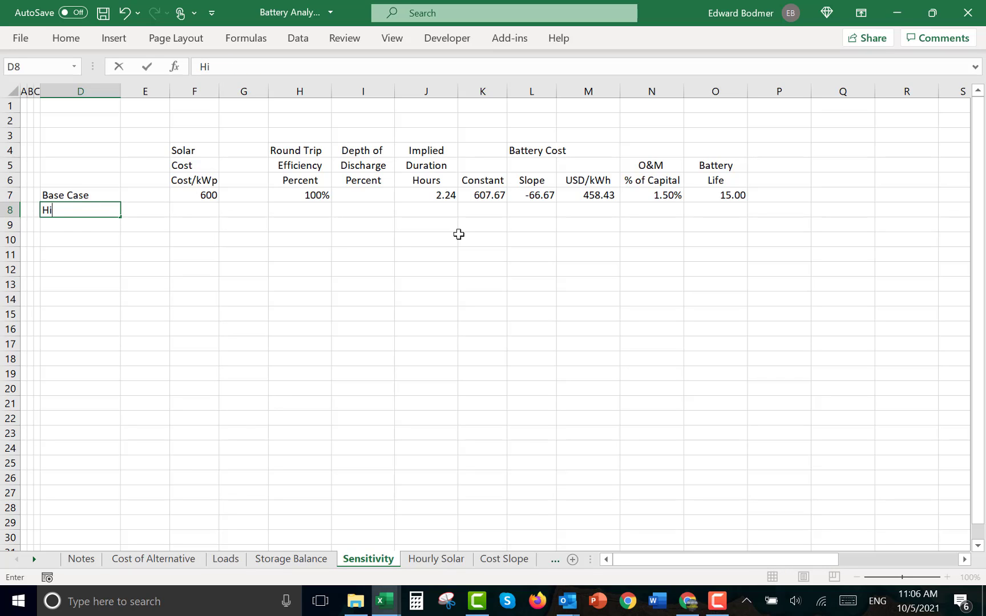
text(gh Solar Cost)
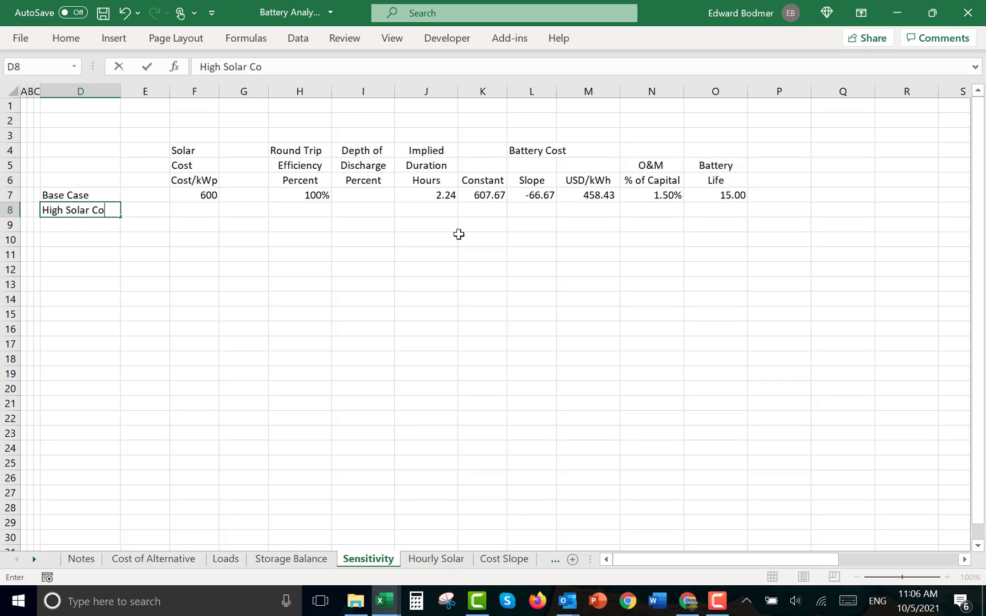
key(ctrl+Return)
key(Right)
key(Right)
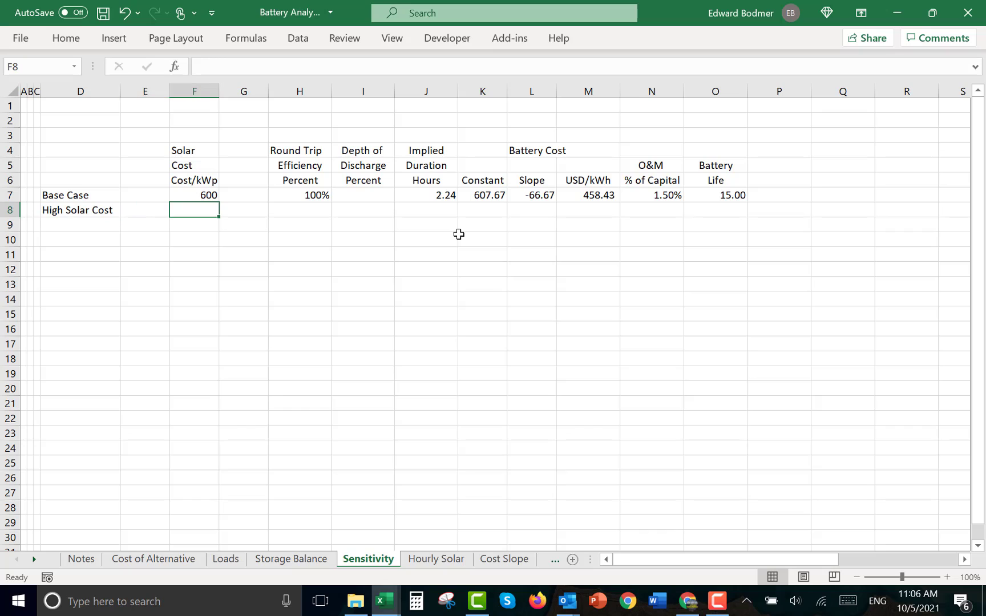
text(0)
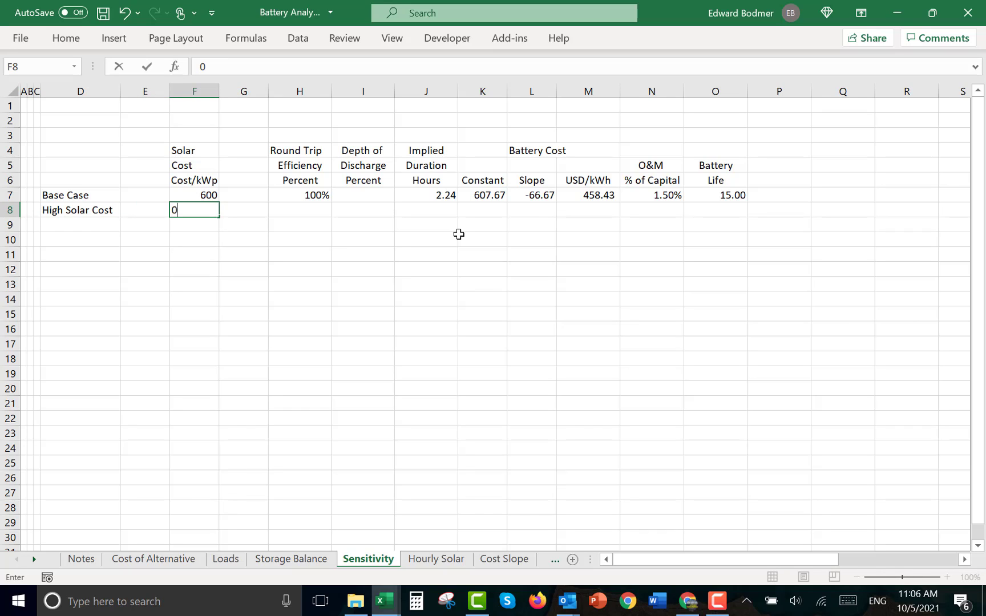
key(BackSpace)
key(BackSpace)
text(900)
key(Return)
key(Up)
key(Right)
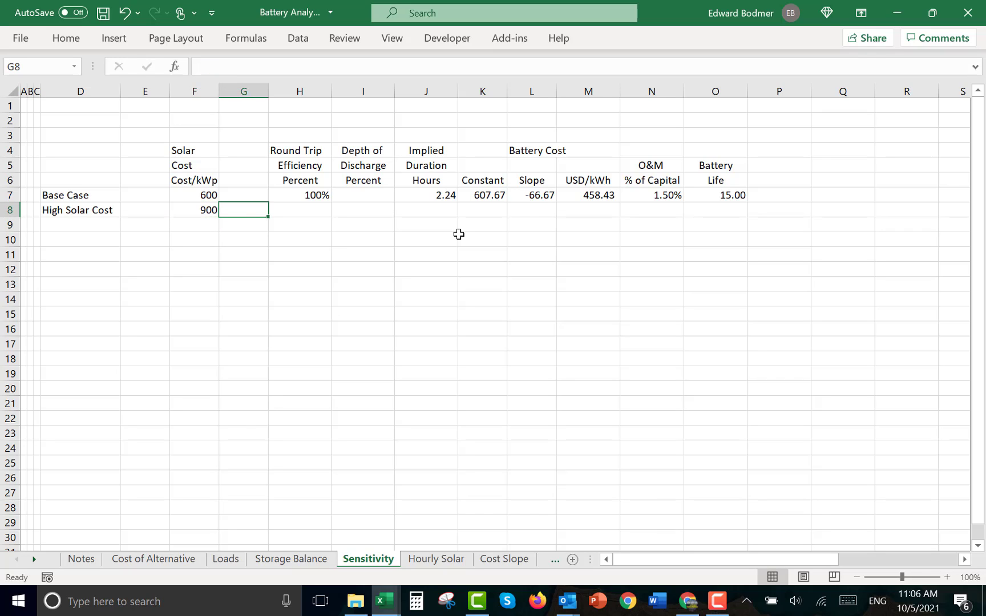
Enter the label Code No in D2 with the case number 1 in E2
key(Left)
key(Down)
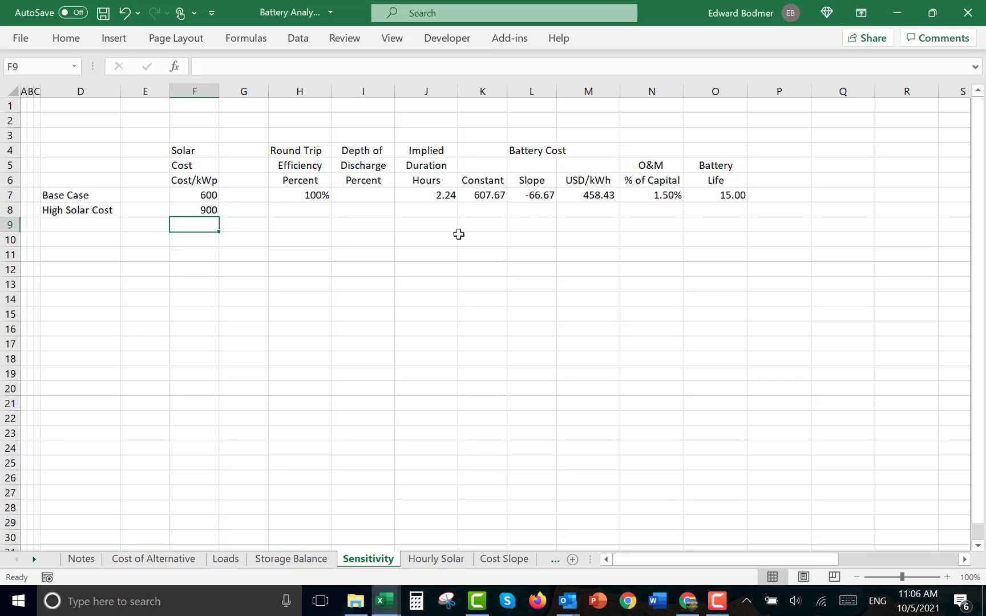
key(Down)
key(Down)
key(Left)
key(Up)
key(Up)
key(Up)
key(Up)
key(Up)
key(Up)
key(Up)
key(Up)
key(Left)
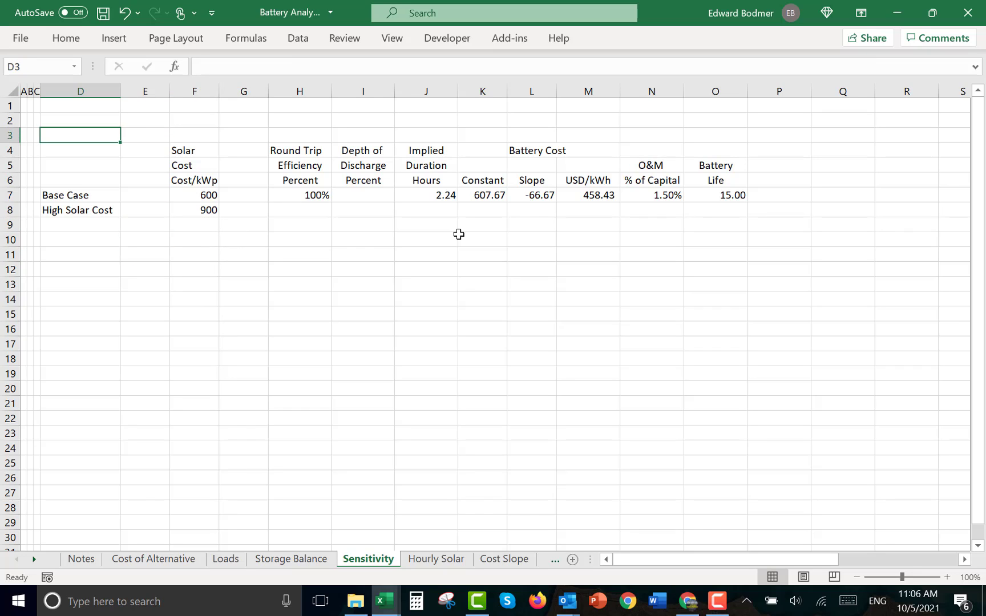
key(Up)
text(Ca)
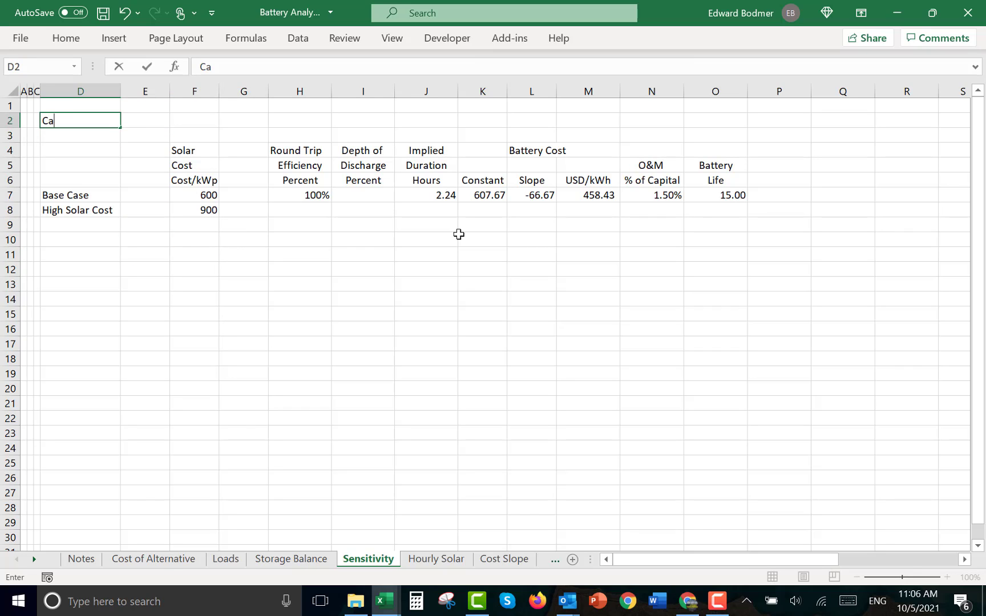
key(BackSpace)
text(ode No)
key(Return)
key(Up)
key(Right)
text(1)
key(Return)
Enter =INDEX(D7:D12,$E$2) in D14 to return the selected case's name from the code number
key(Down)
key(Down)
key(Down)
key(Down)
key(Down)
key(Down)
key(Down)
key(Down)
key(Down)
key(Down)
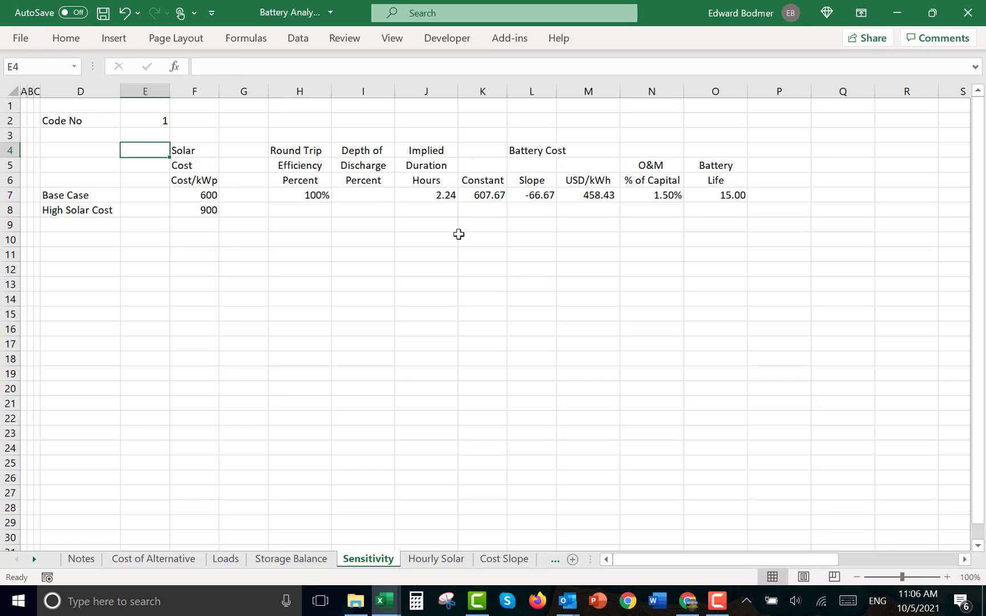
key(Left)
key(Down)
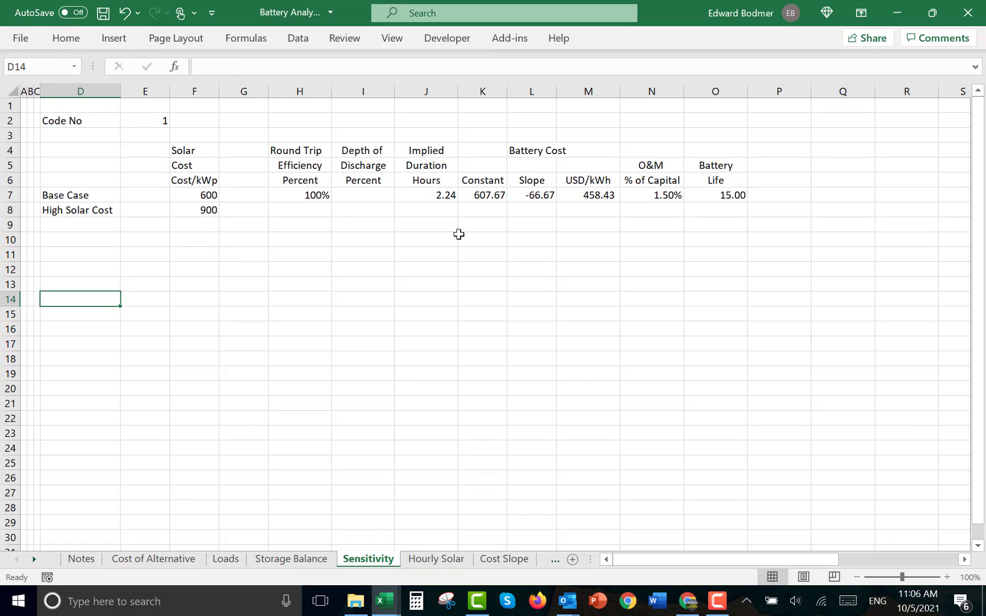
text(=in)
key(Tab)
key(Up)
key(Up)
key(Up)
key(Up)
key(Up)
key(Up)
key(Up)
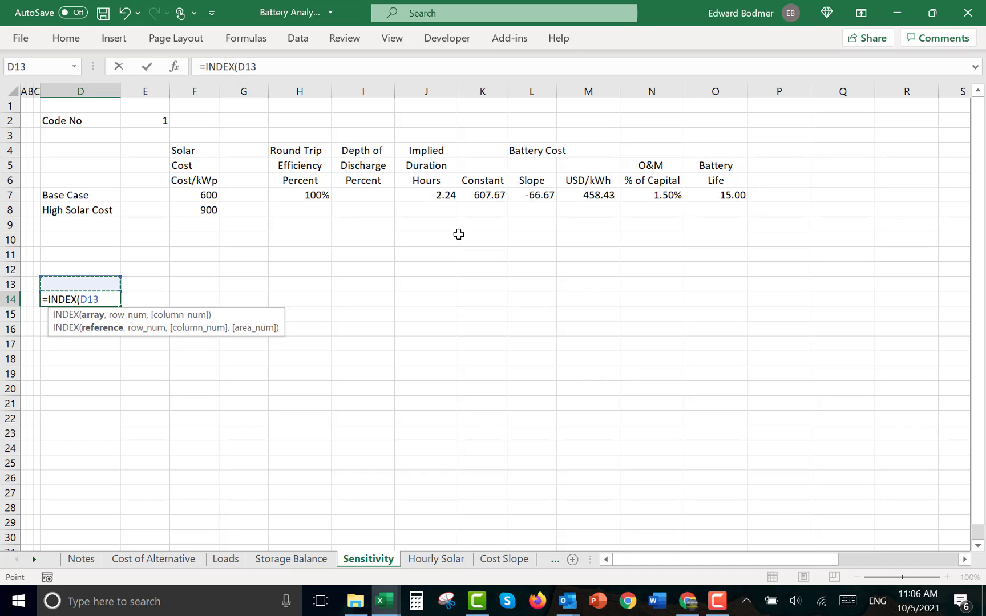
key(shift+Down)
key(shift+Down)
key(shift+Down)
key(shift+Down)
key(shift+Down)
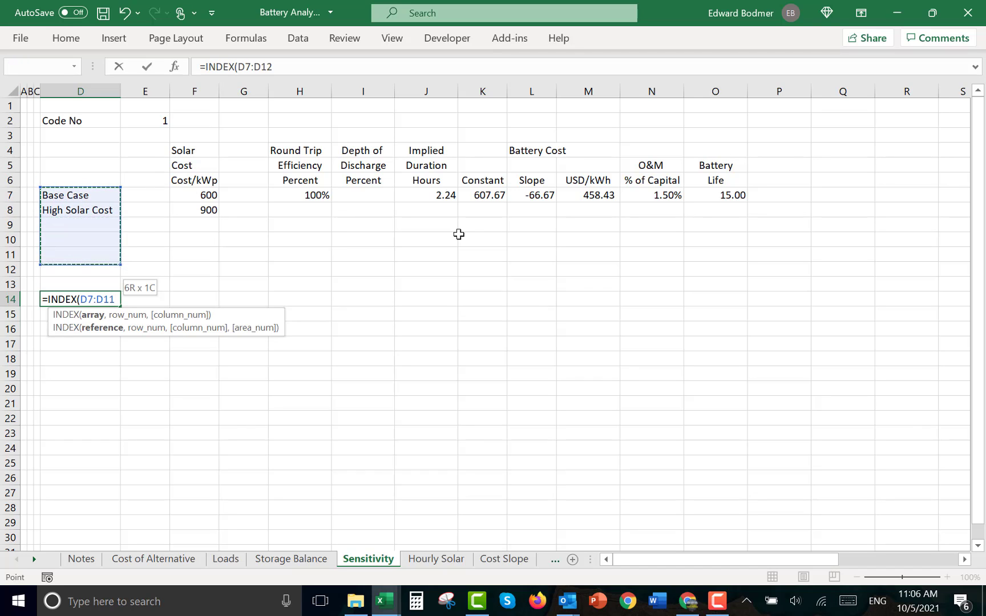
text(,)
key(Up)
key(Up)
key(Up)
key(Up)
key(Up)
key(Up)
key(Up)
key(Up)
key(Up)
key(Up)
key(Up)
key(Up)
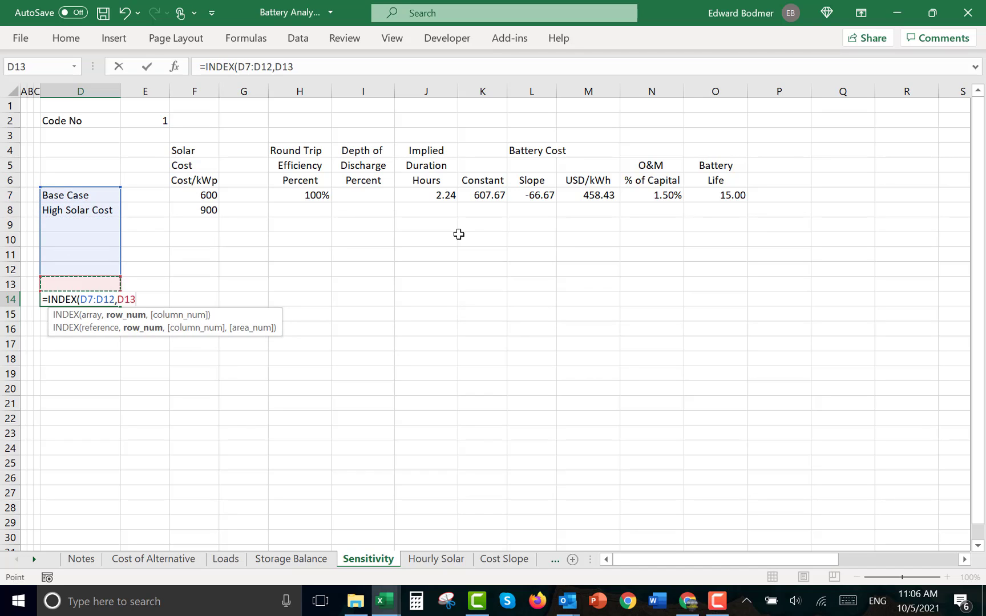
key(Right)
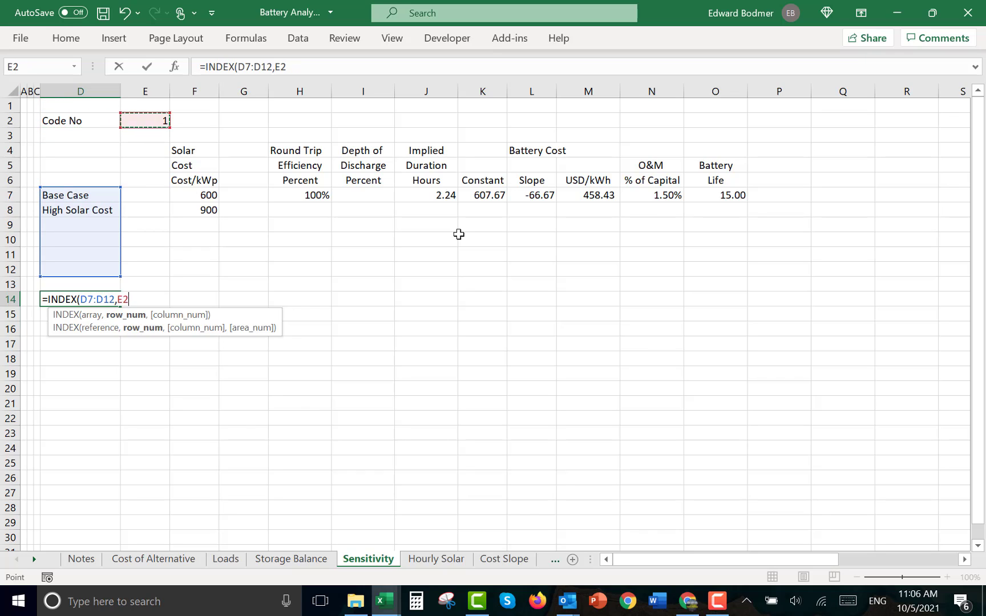
key(F4)
key(Return)
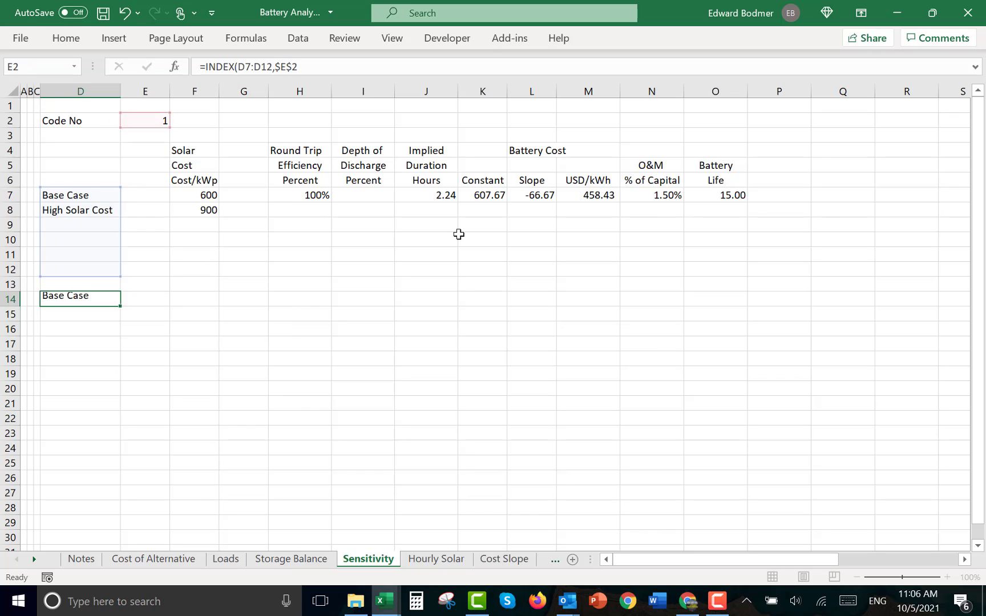
Fill the INDEX formula from D14 across row 14 to column O, and clear the unneeded cell E14
key(Up)
key(shift+Right)
key(shift+Right)
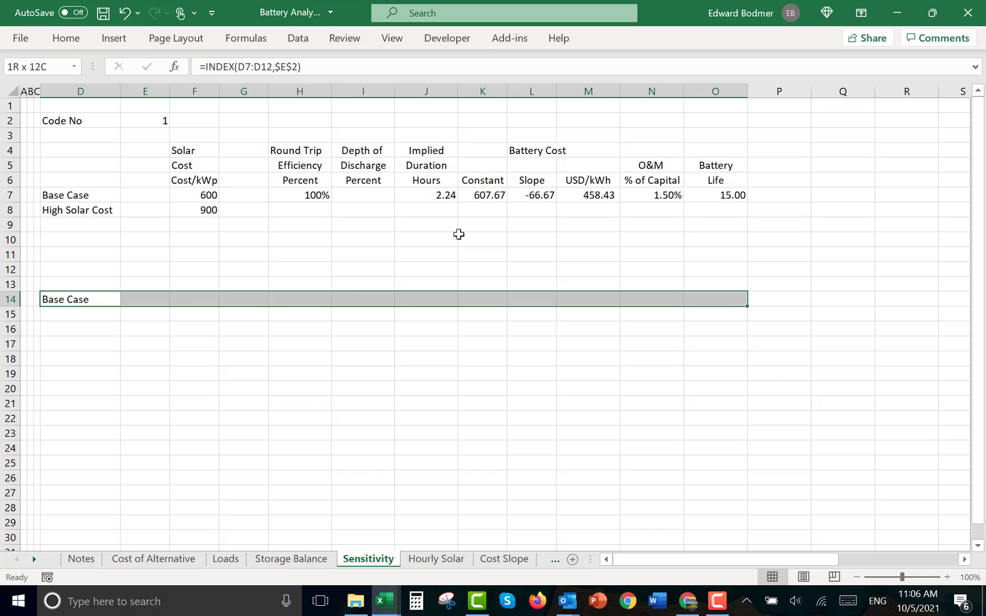
key(ctrl+r)
key(Left)
key(Right)
key(Right)
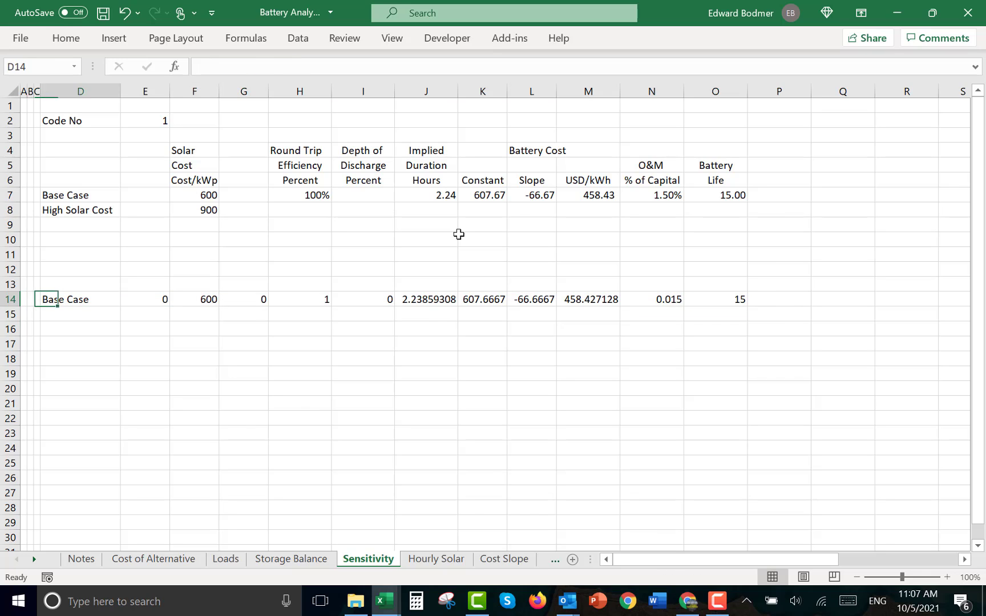
key(Right)
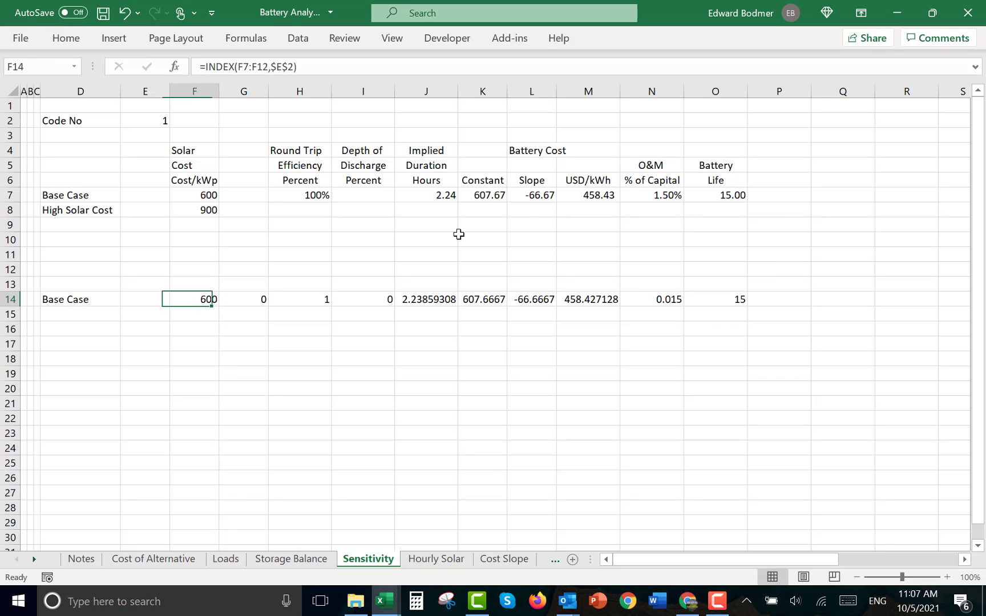
Link the solar cost per kW in E14 of the Cost of Alternative sheet to the selected case's solar cost in Sensitivity F14
key(ctrl+Page_Up)
key(ctrl+Page_Up)
key(ctrl+Page_Up)
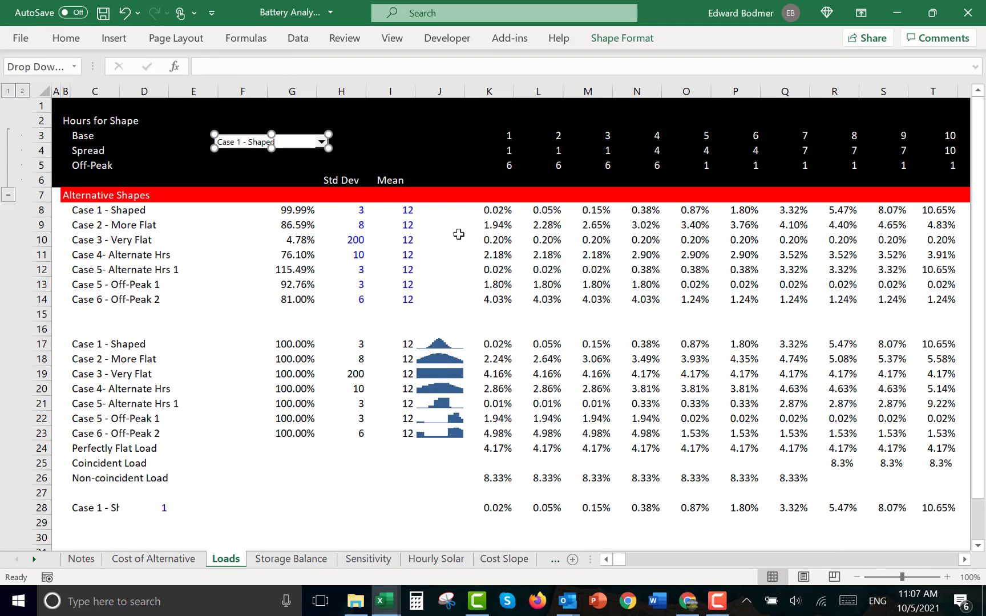
text(=)
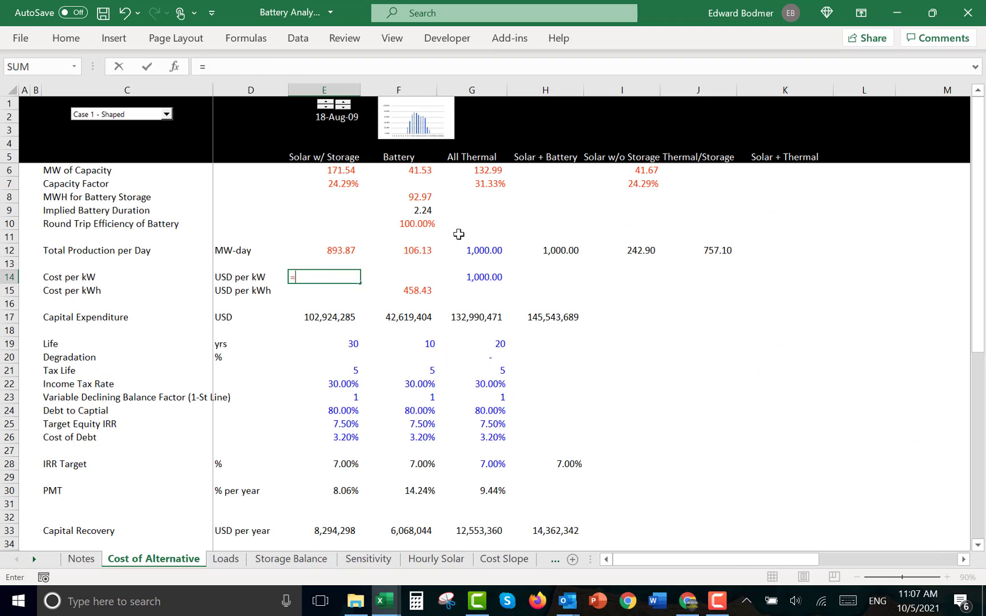
key(ctrl+Page_Down)
key(ctrl+Page_Down)
key(ctrl+Page_Down)
key(ctrl+Page_Down)
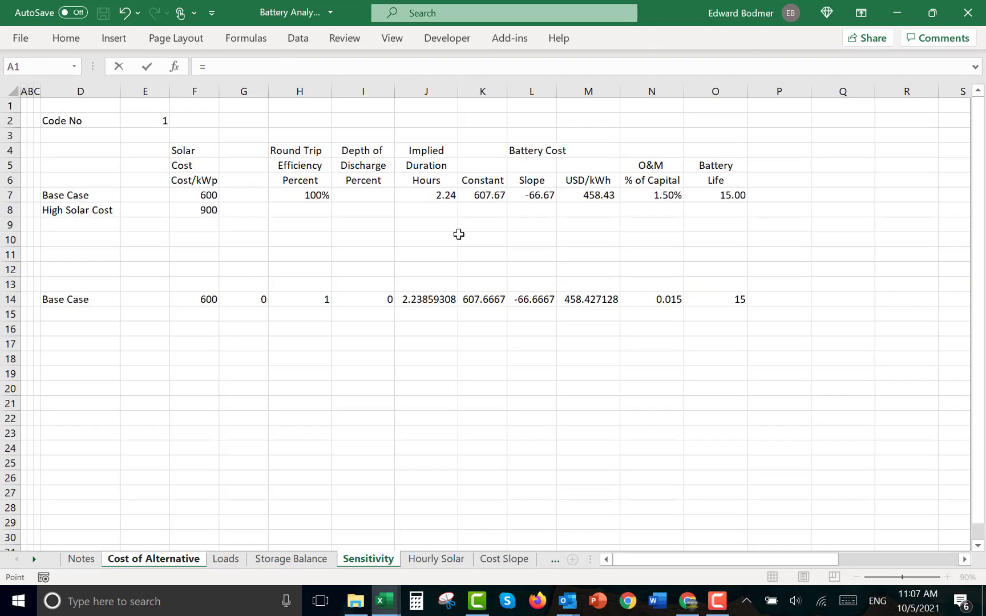
key(ctrl+Page_Down)
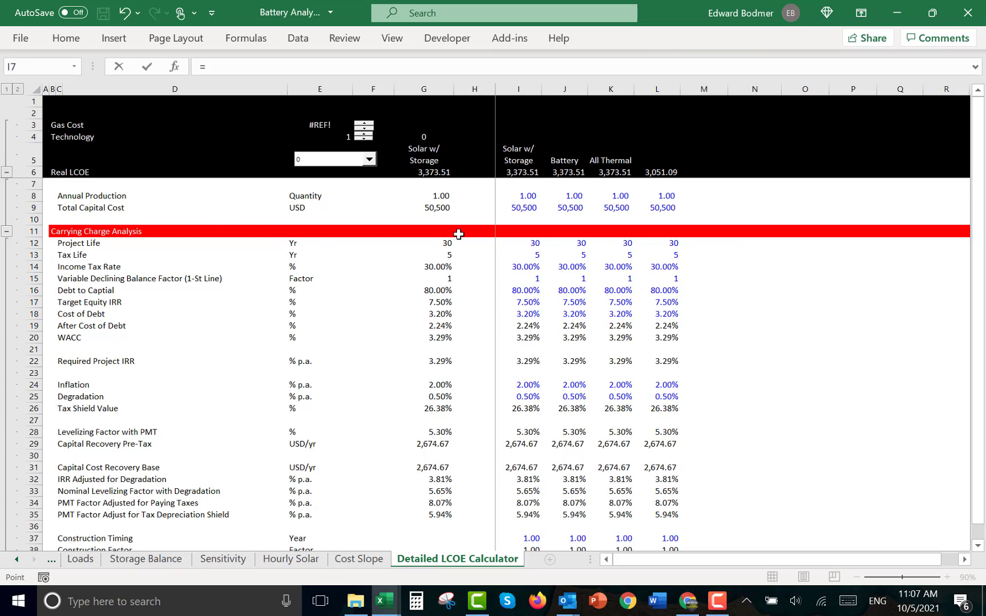
key(ctrl+Page_Up)
key(ctrl+Page_Up)
key(ctrl+Page_Up)
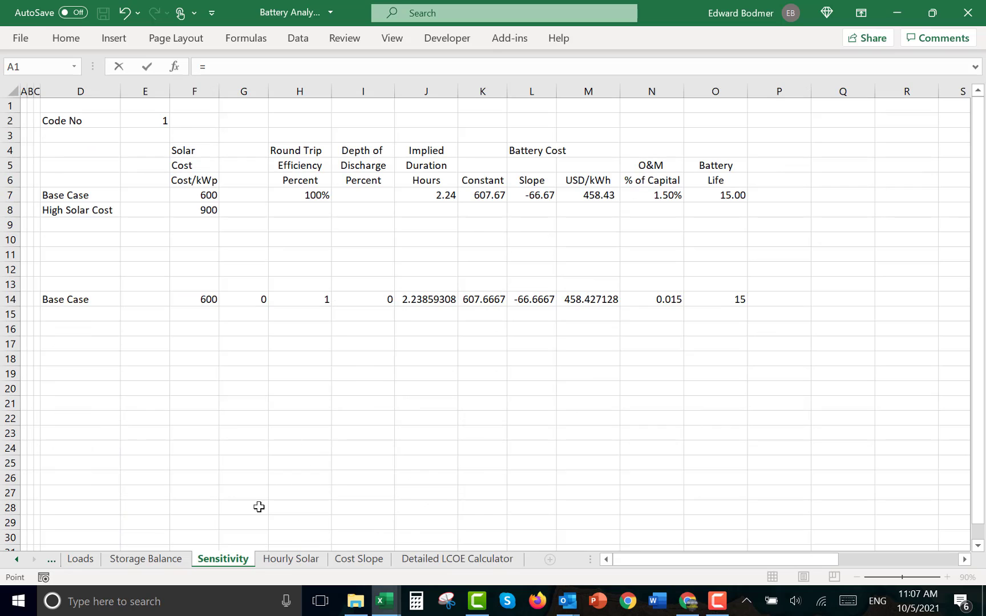
click(207, 301)
key(Return)
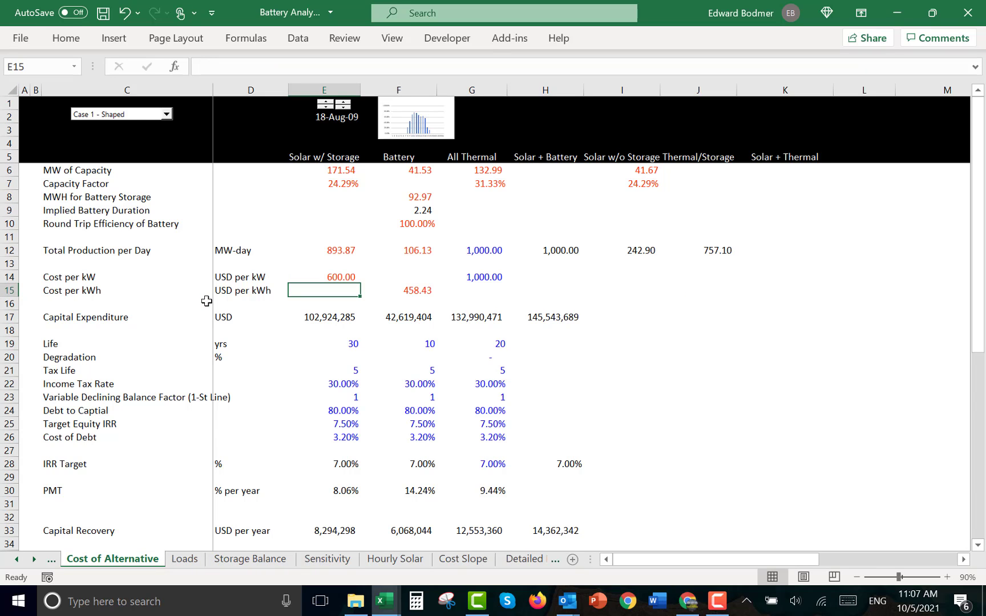
Set the Sensitivity sheet's tab colour to standard purple
right_click(313, 559)
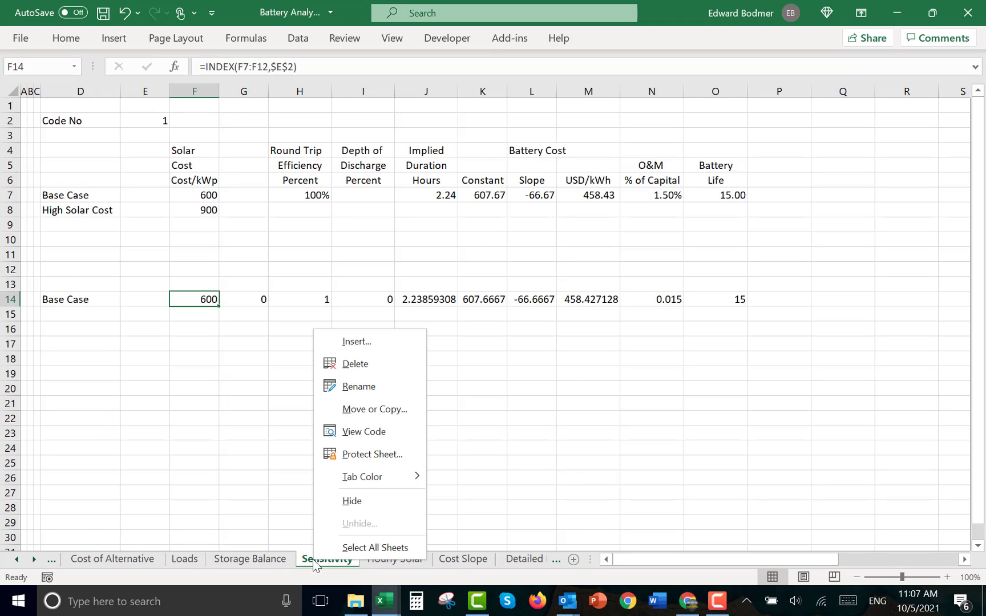
mouse_move(390, 489)
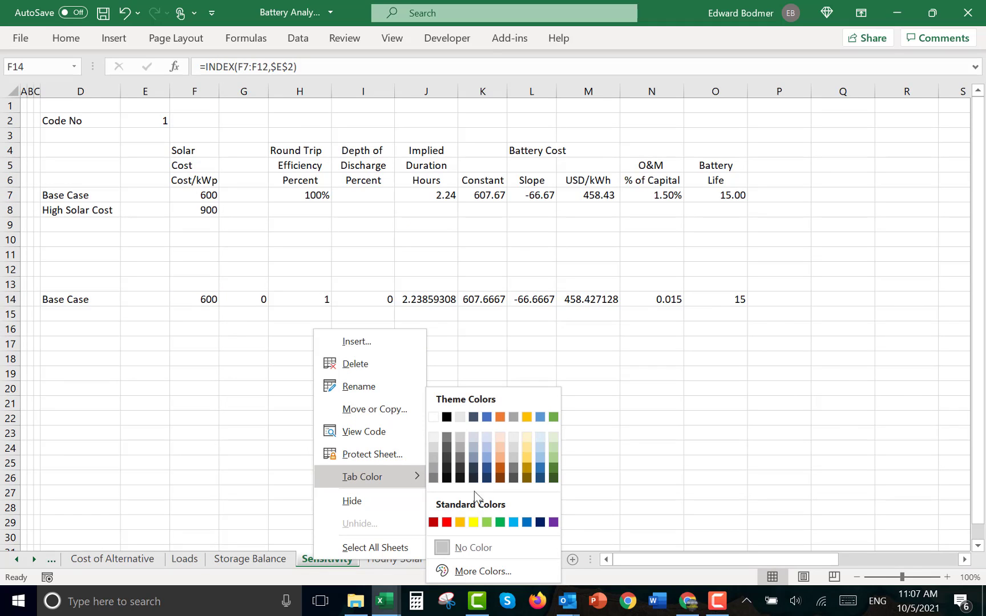
click(553, 523)
click(313, 453)
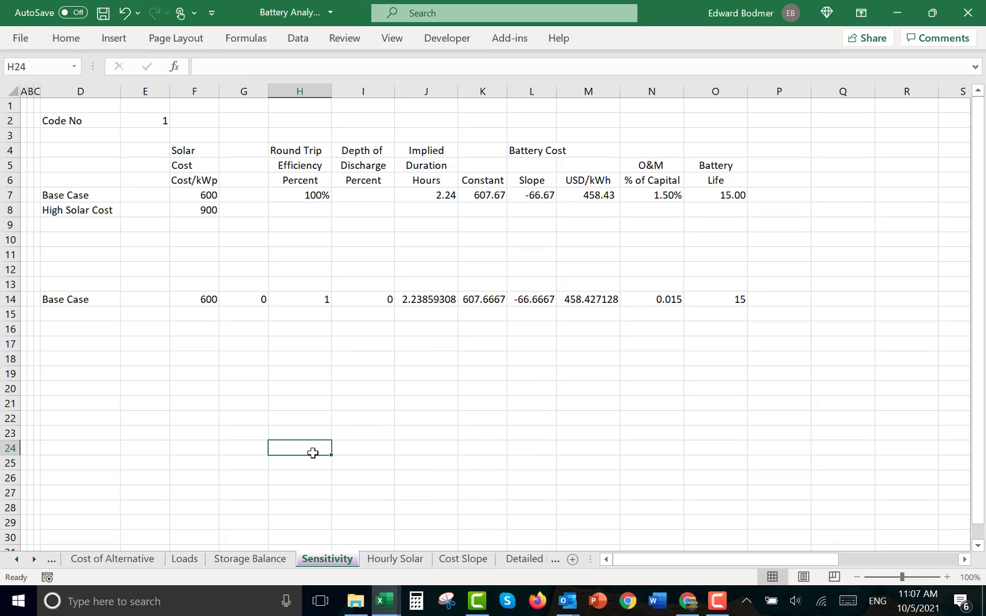
Set the Loads sheet's tab colour to the darkest gold theme shade
key(ctrl+Page_Up)
key(ctrl+Page_Up)
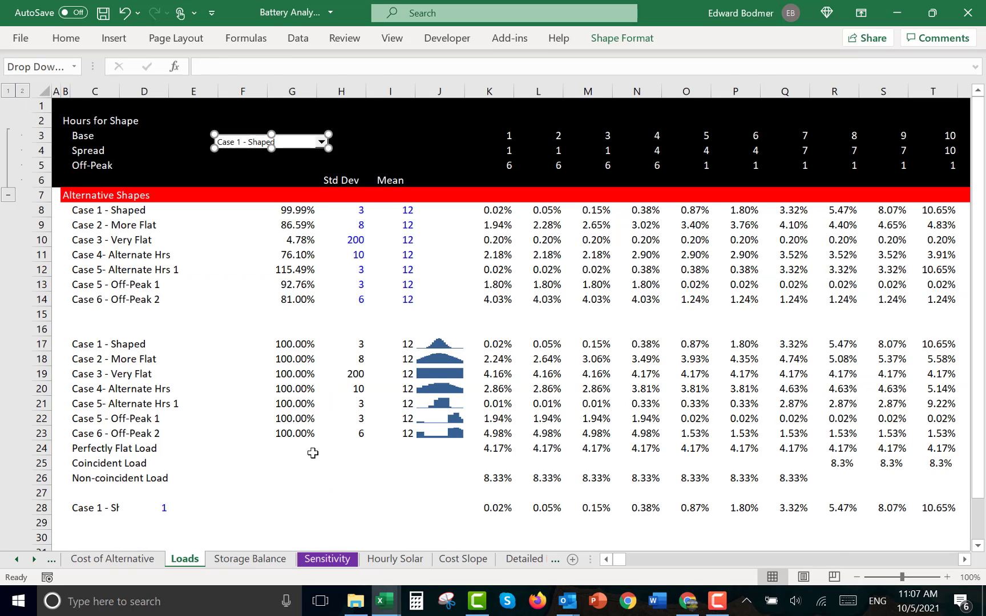
right_click(185, 560)
mouse_move(231, 489)
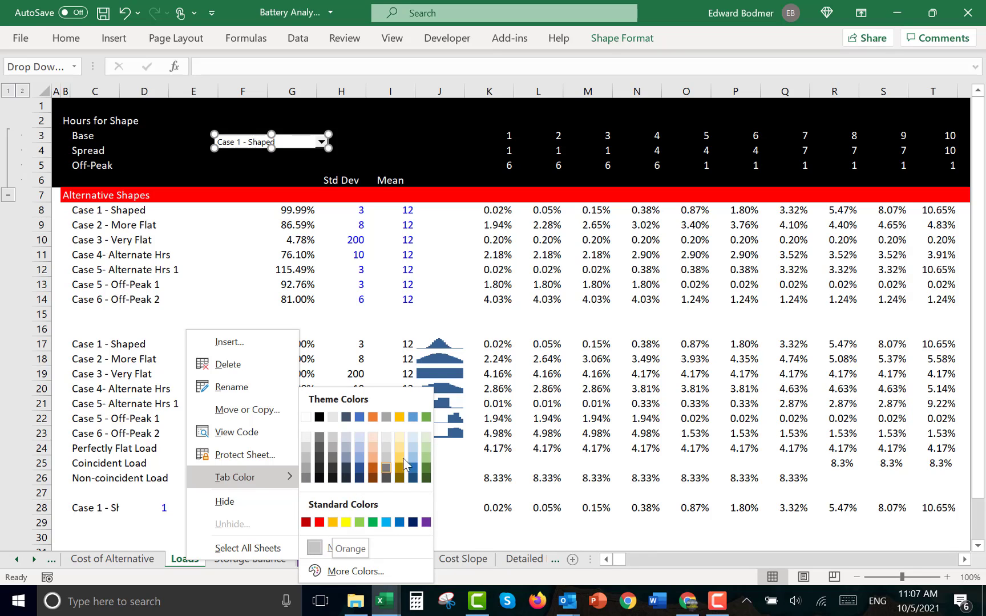
click(399, 480)
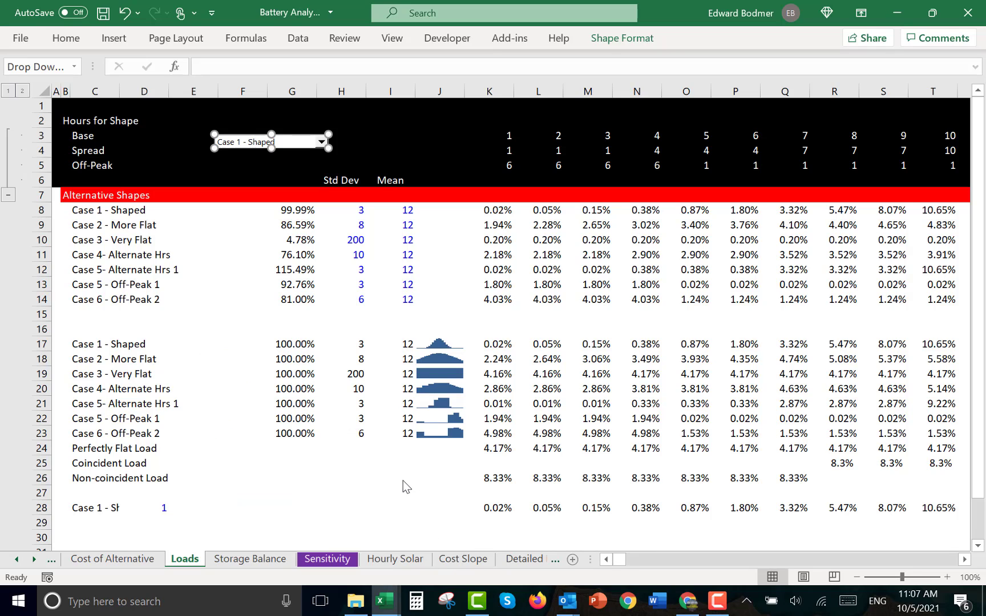
click(270, 513)
Run the sheet colouring macro on Cost of Alternative with Tab Colour of Sheet enabled for cross-sheet links
key(ctrl+Page_Up)
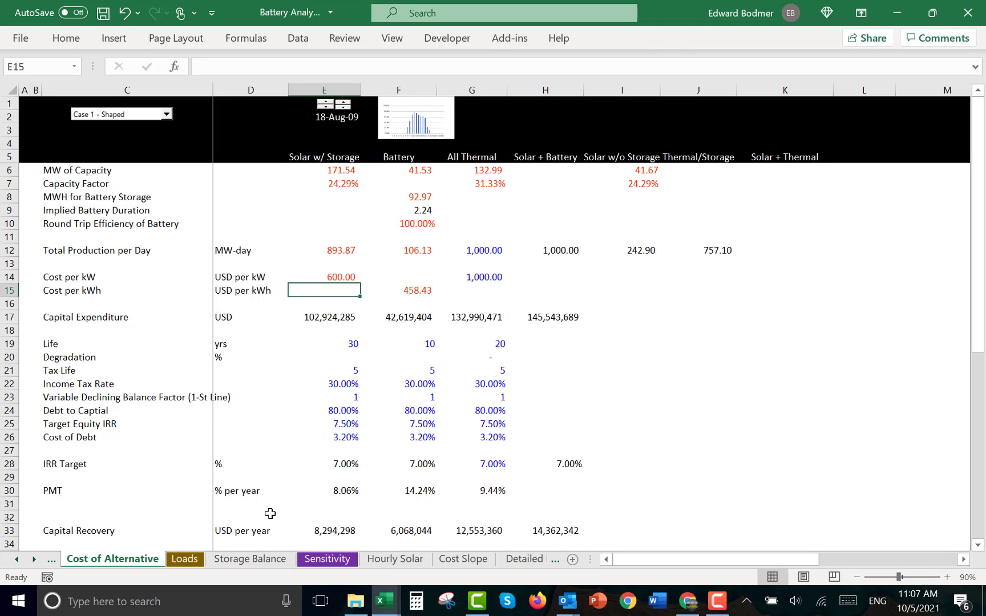
key(ctrl+alt+c)
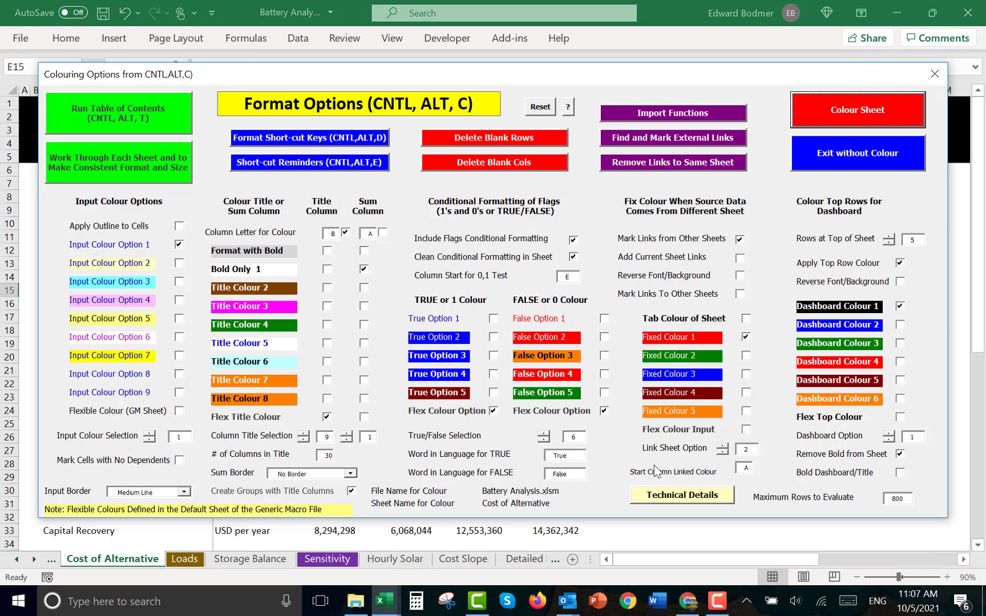
click(746, 319)
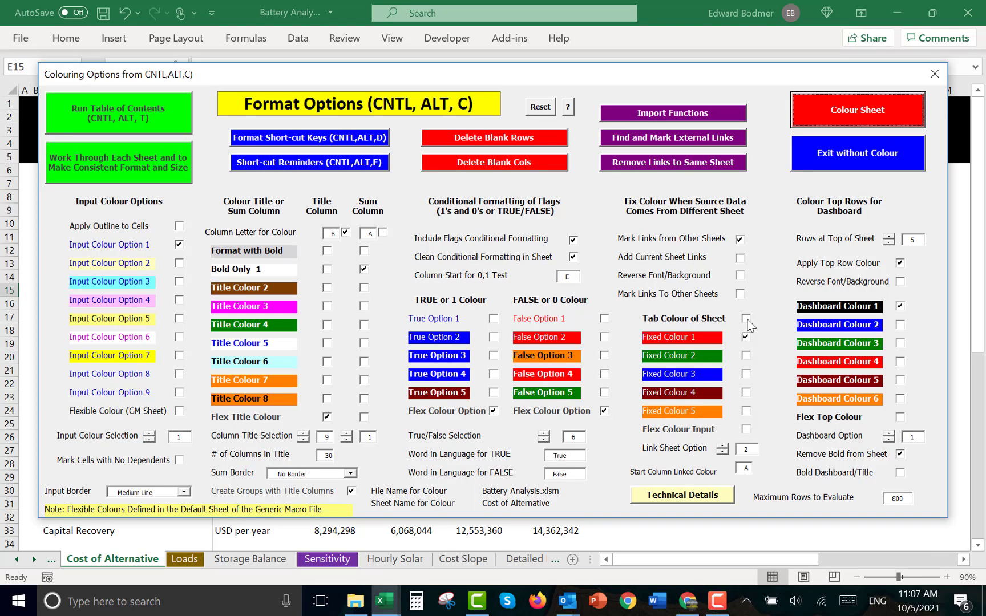
click(861, 108)
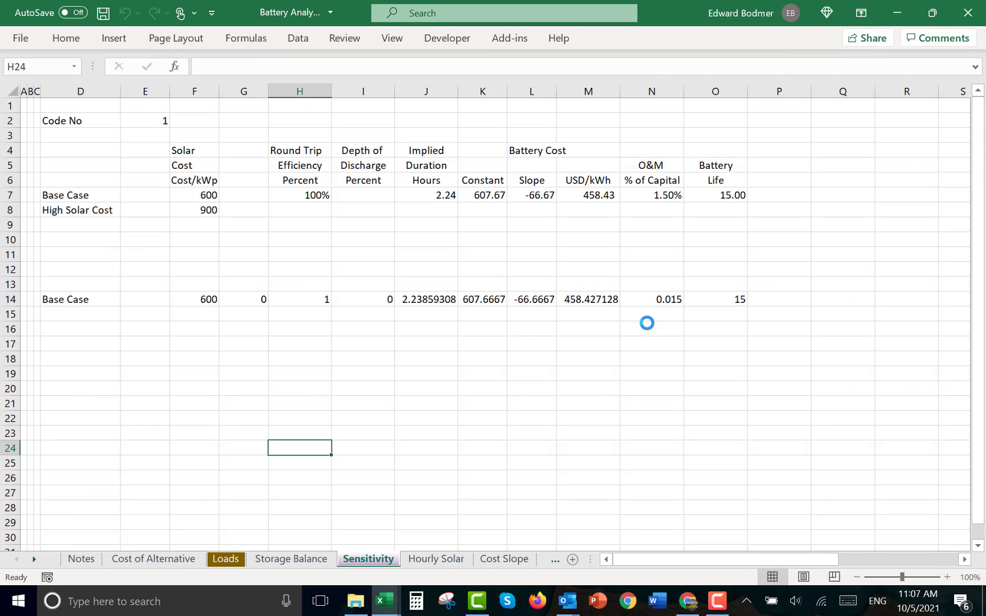
Change the Sensitivity sheet's tab colour to a gold theme shade lighter than the Loads tab
right_click(380, 562)
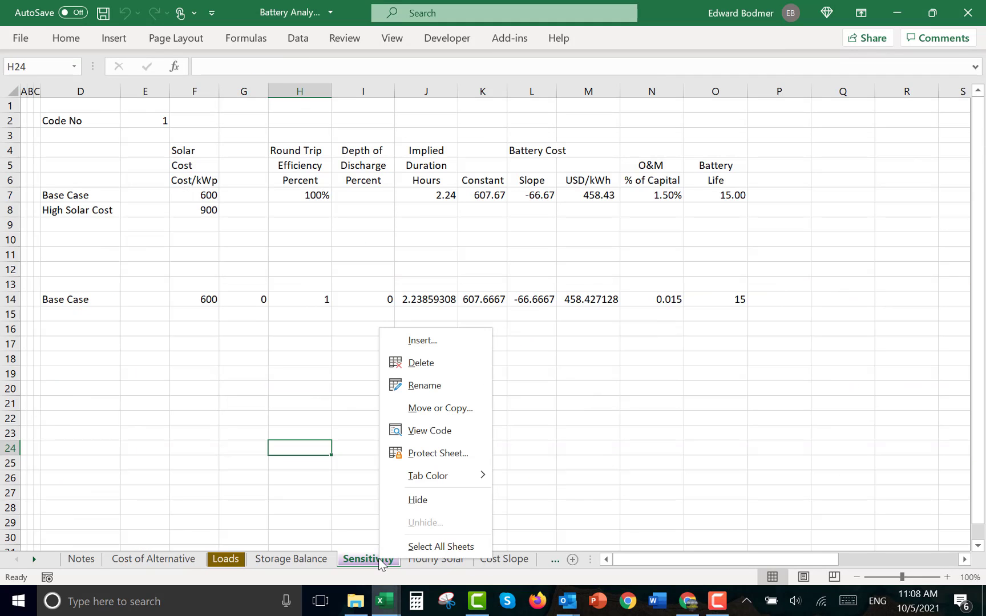
mouse_move(432, 475)
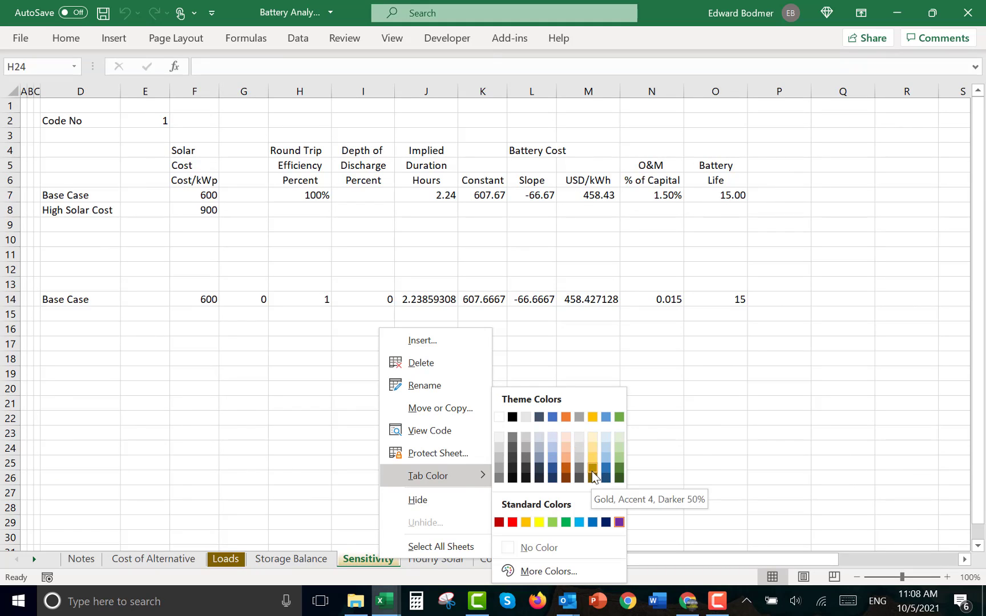
key(Escape)
key(Escape)
click(393, 427)
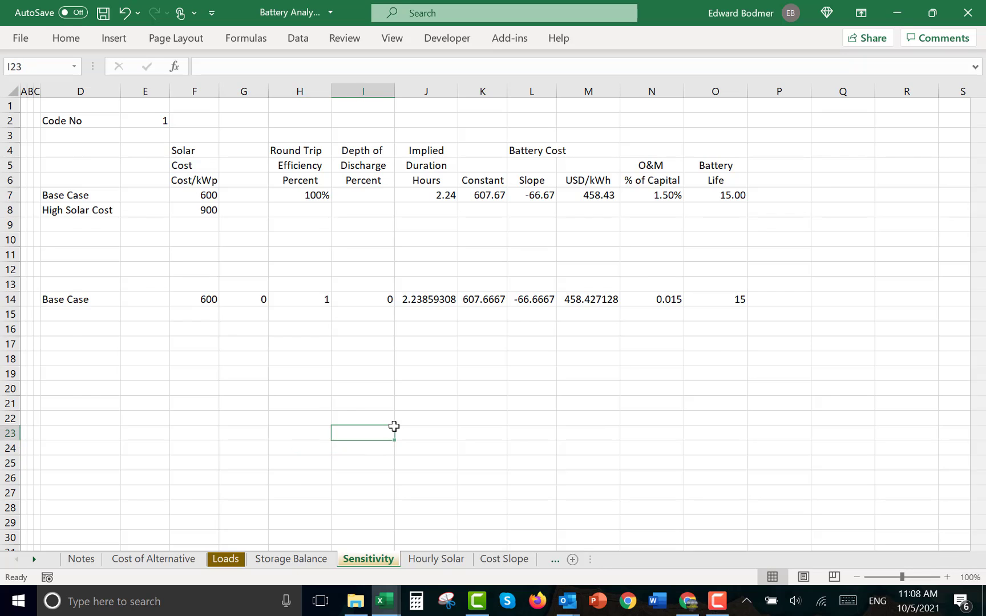
Rerun the colouring macro on the Cost of Alternative sheet, keeping Tab Colour of Sheet enabled for cross-sheet links
key(ctrl+Page_Up)
key(ctrl+Page_Up)
key(ctrl+Page_Up)
key(ctrl+Page_Up)
key(ctrl+Page_Down)
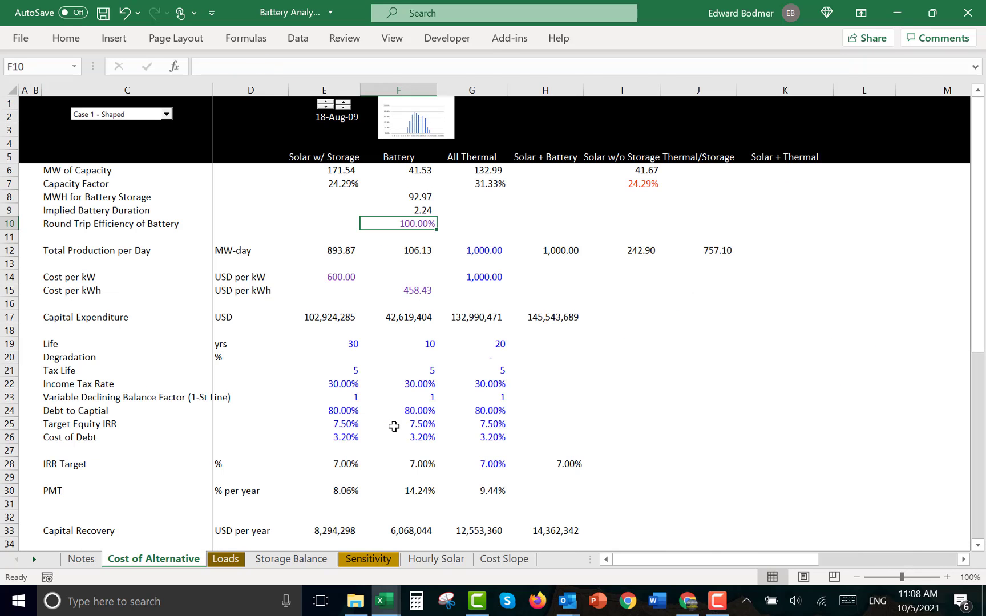
key(ctrl+alt+c)
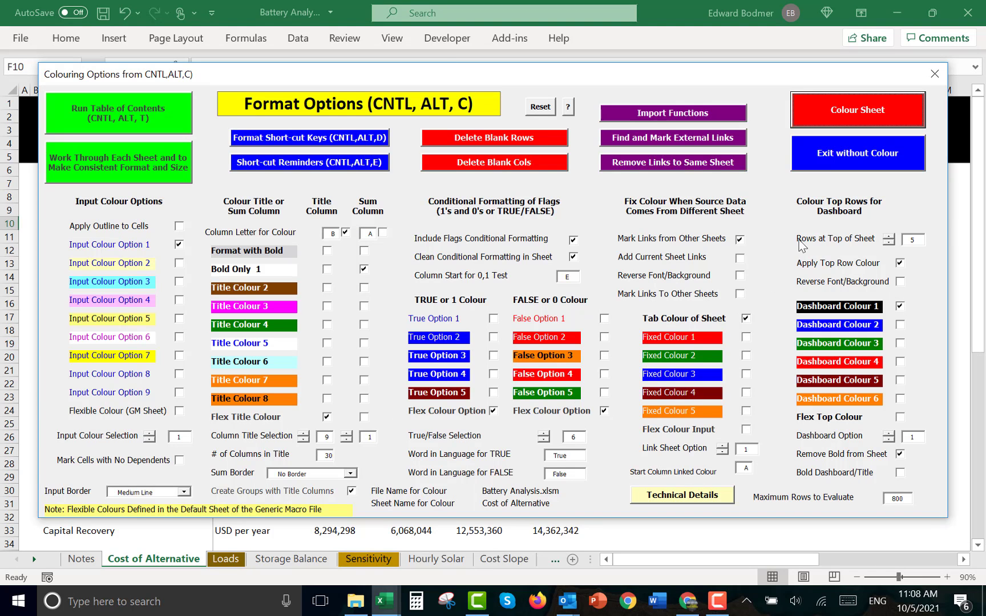
click(857, 123)
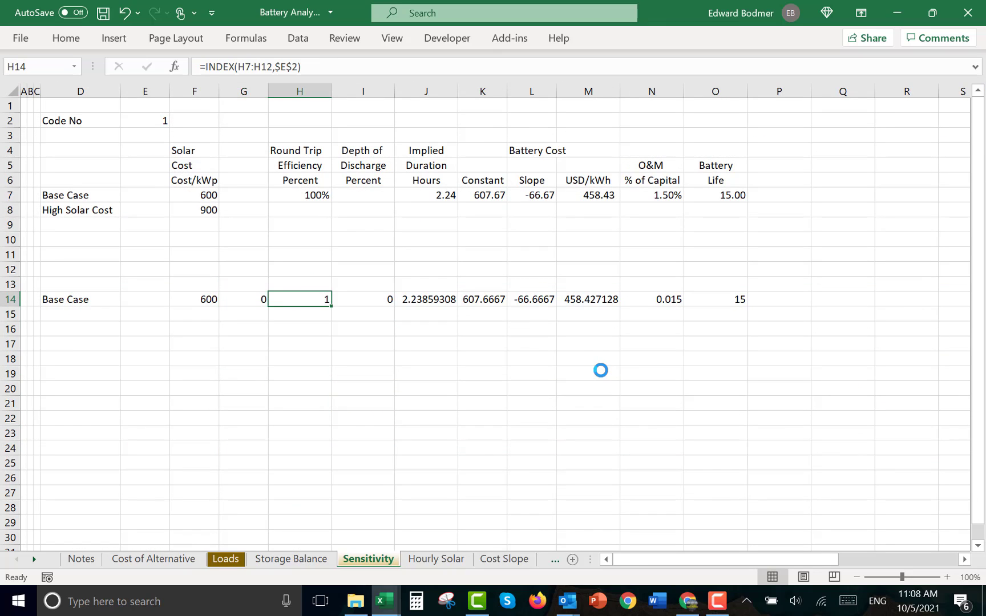
Switch to PowerPoint, open the most recent Battery Analysis presentation and go to slide 2
click(597, 600)
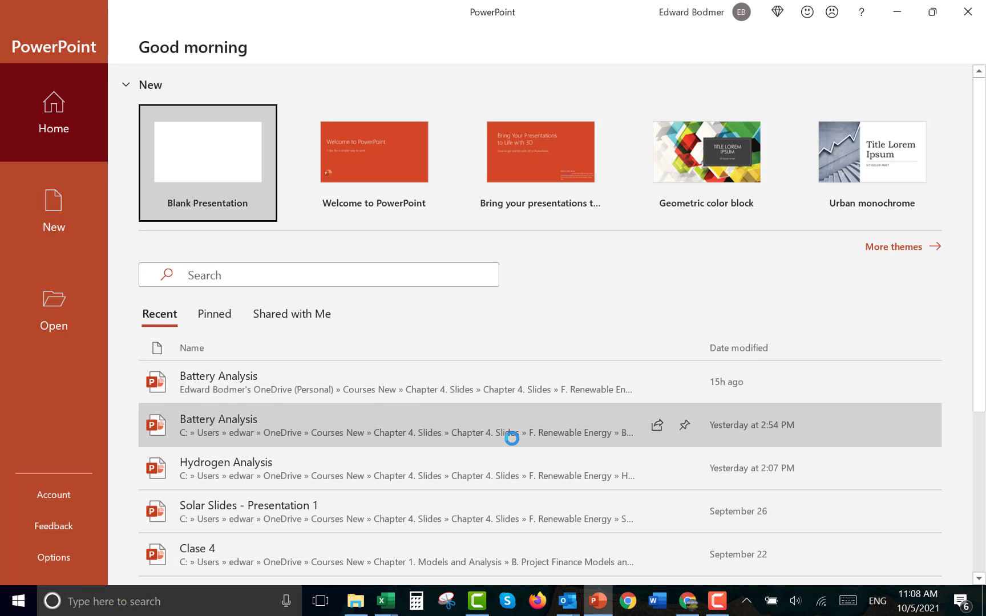
click(359, 369)
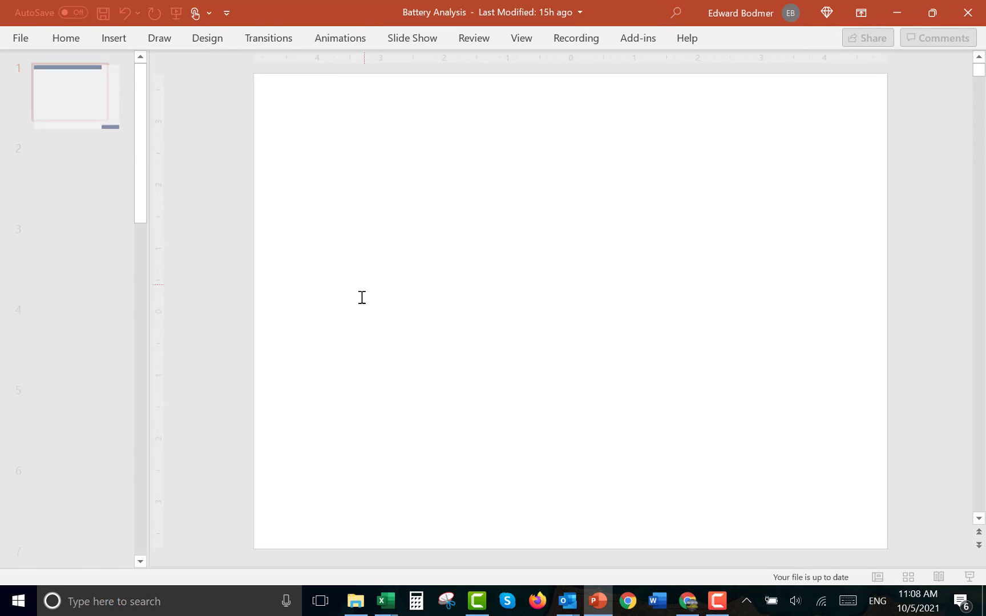
click(82, 177)
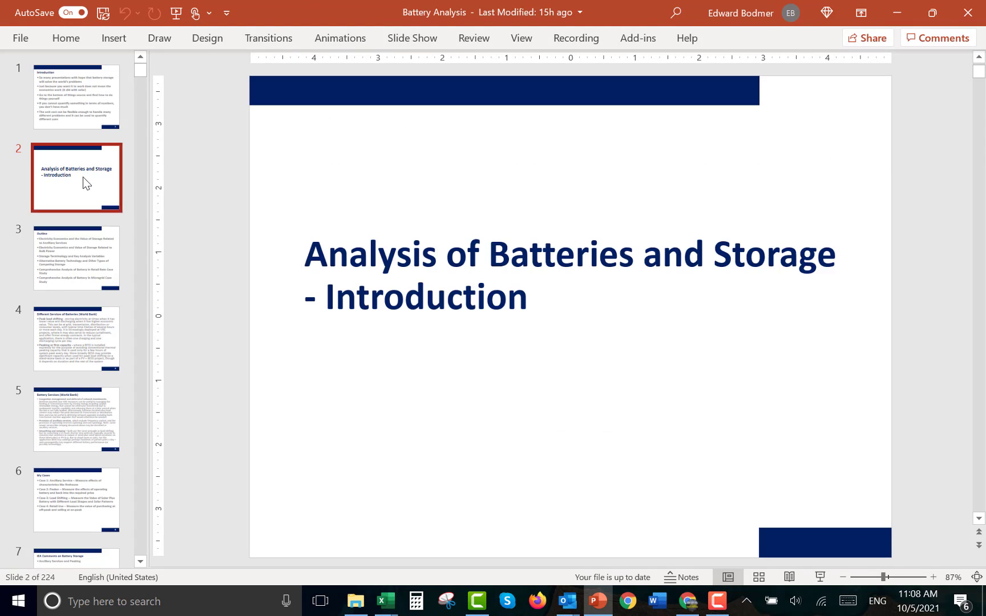
Look through the introductory battery slides up to the water tower and warehouse comparison of capacity and storage
key(Down)
key(Down)
key(Down)
key(Down)
key(Down)
key(Down)
key(Down)
key(Down)
key(Down)
key(Down)
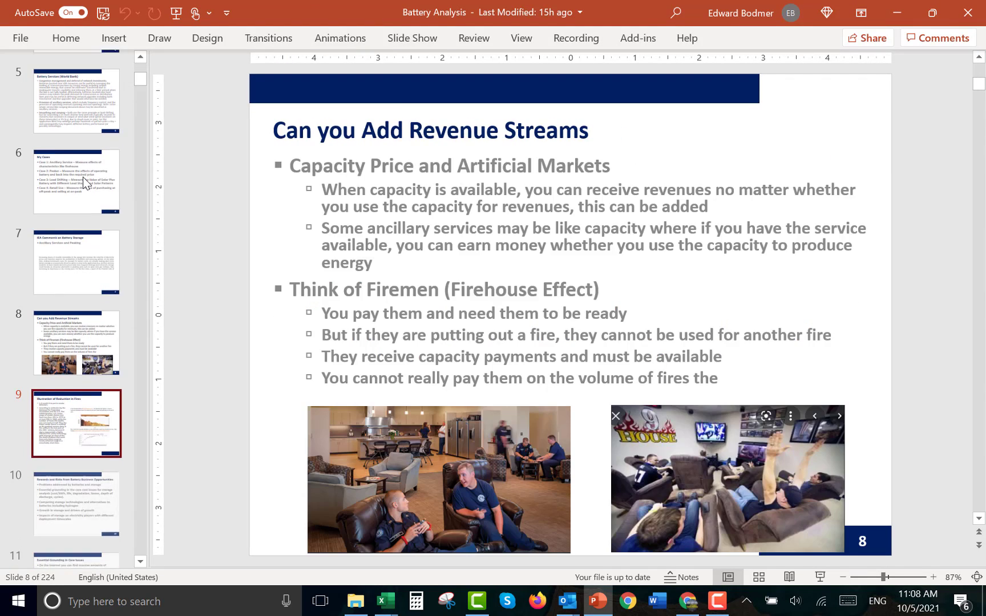
key(Down)
key(Down)
key(Down)
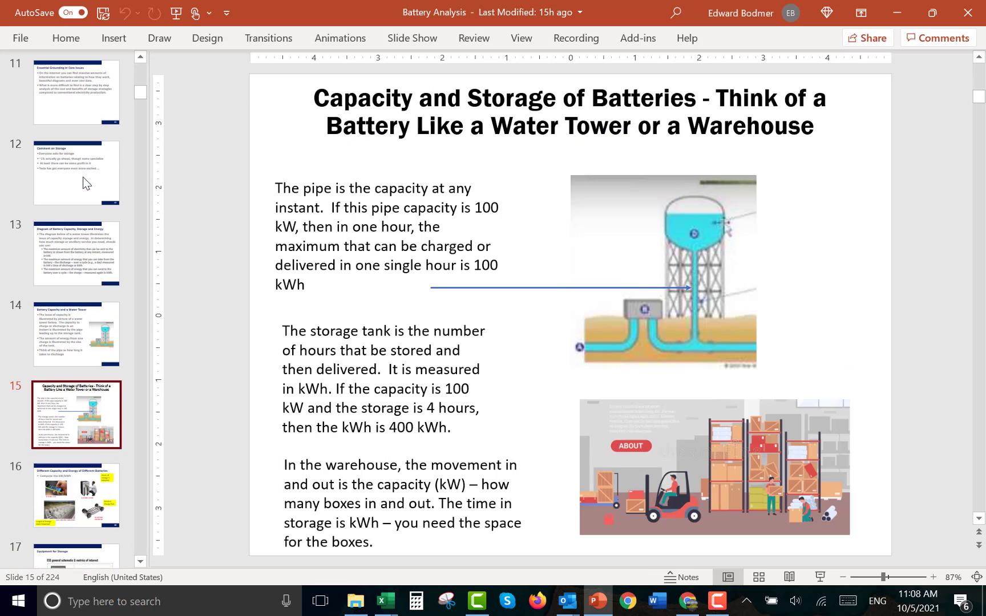
Present the slides from the current one and advance to the Historic and Projected Price of Lithium chart
click(819, 576)
key(Down)
key(Down)
key(Down)
key(Down)
key(Down)
key(Down)
key(Down)
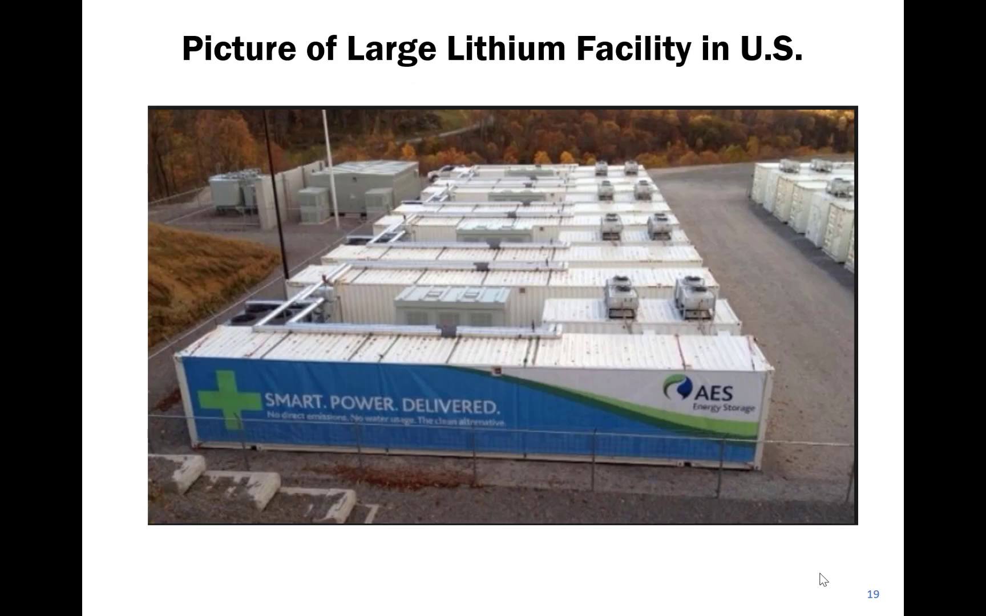
key(Down)
key(Down)
key(Down)
key(Down)
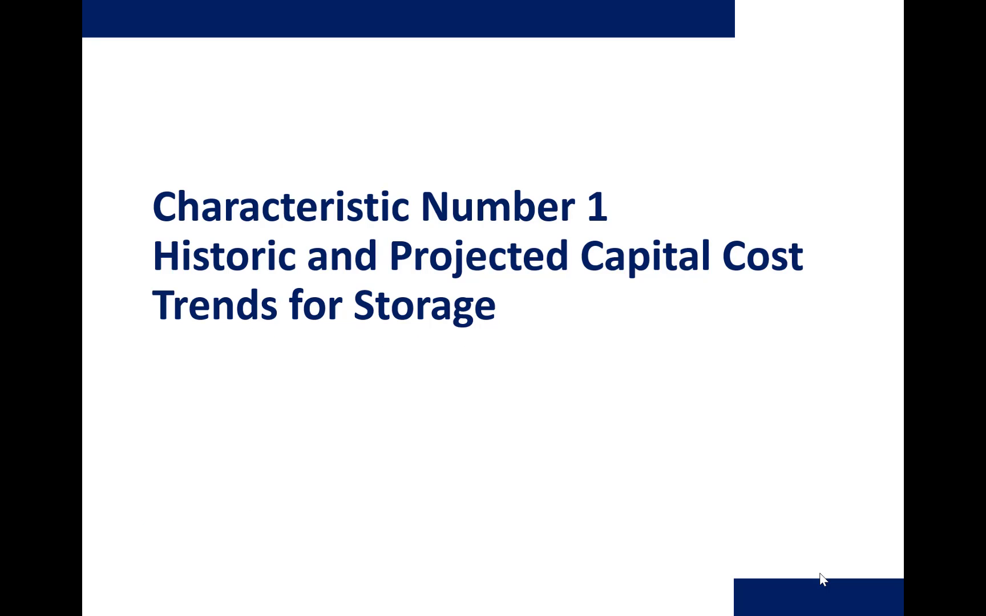
key(Down)
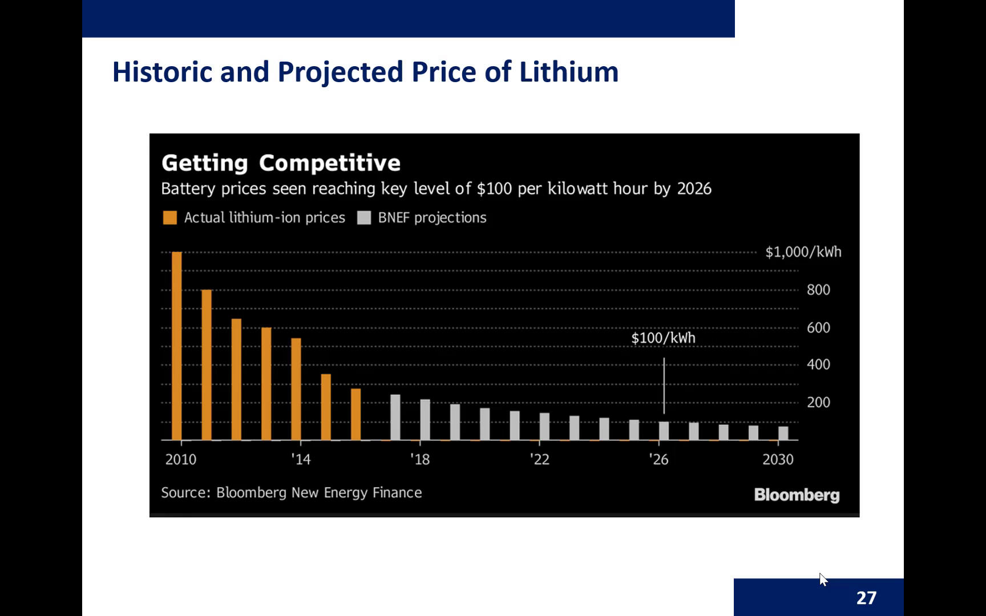
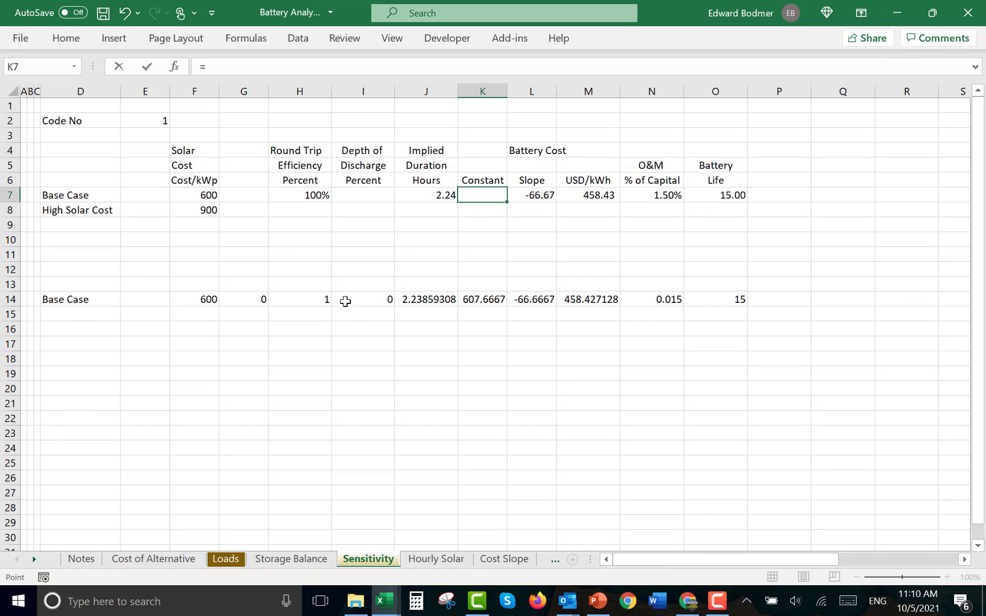
Link the Base Case battery cost constant in K7 of the Sensitivity sheet to the intercept in Cost Slope E9
key(ctrl+Page_Down)
key(ctrl+Page_Down)
key(ctrl+Page_Down)
key(ctrl+Page_Up)
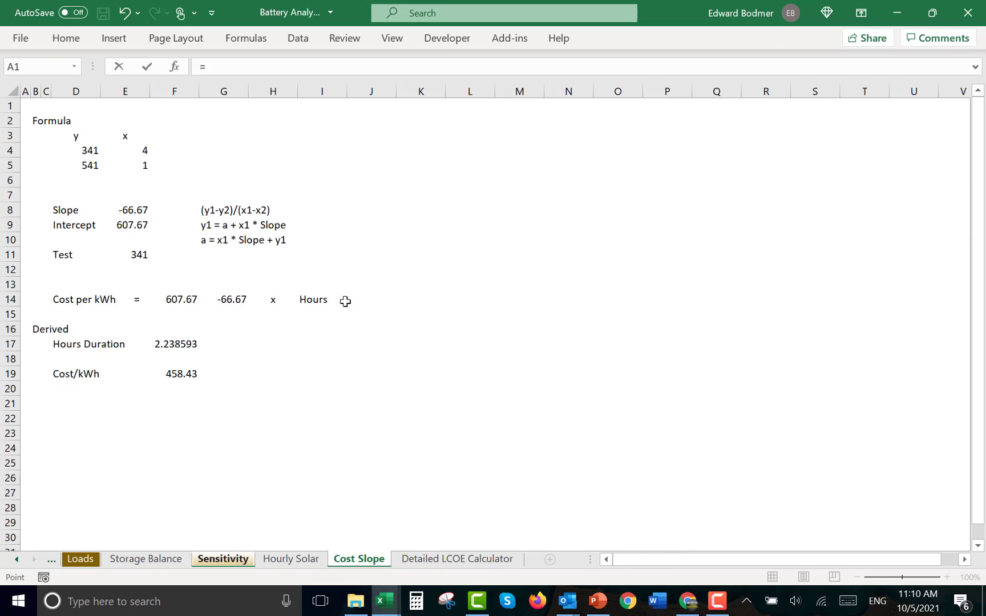
click(121, 222)
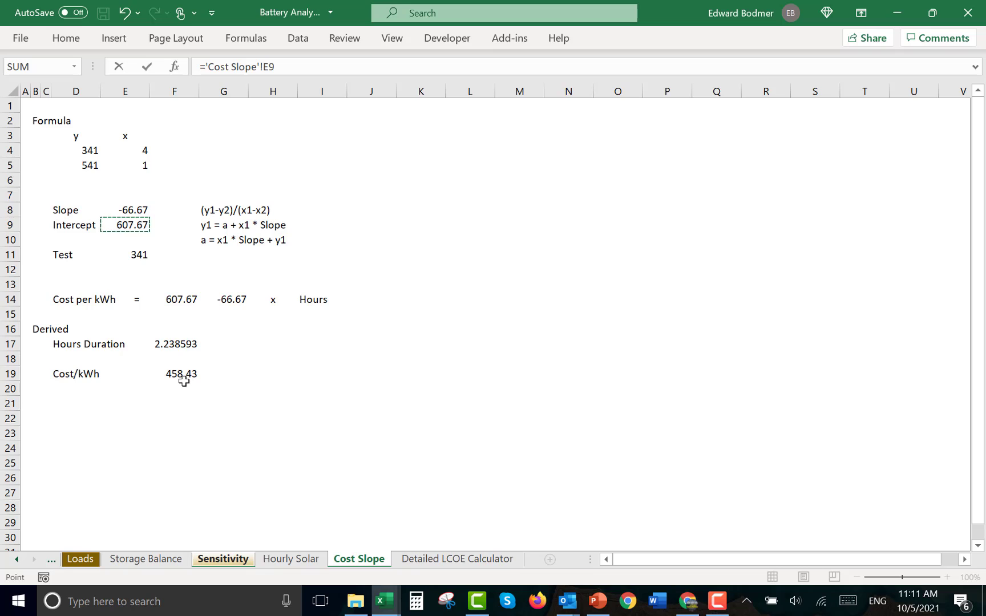
key(Return)
Link the Base Case battery cost slope in L7 of the Sensitivity sheet to the slope in Cost Slope E8
key(Up)
key(Right)
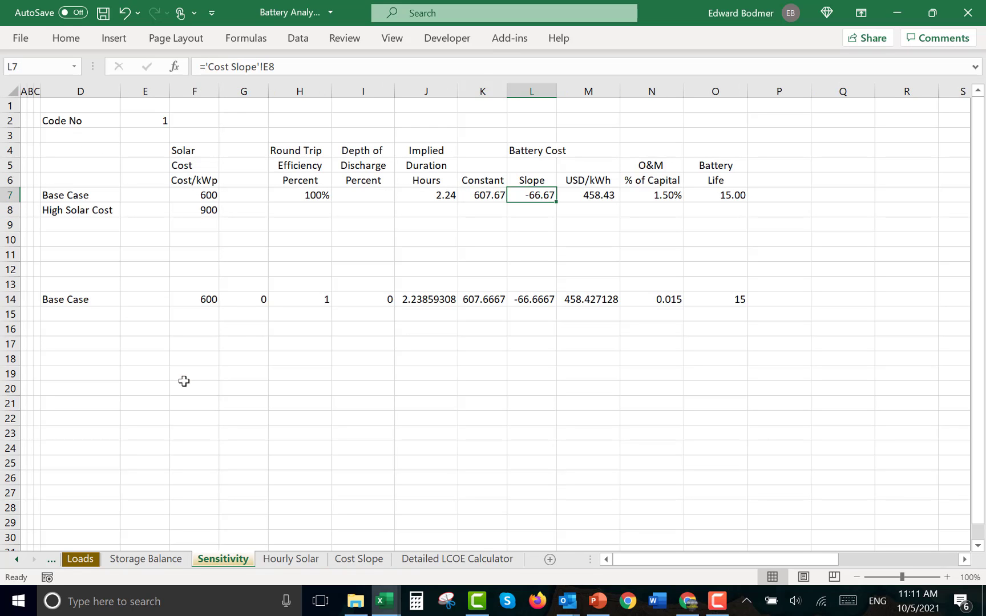
text(=)
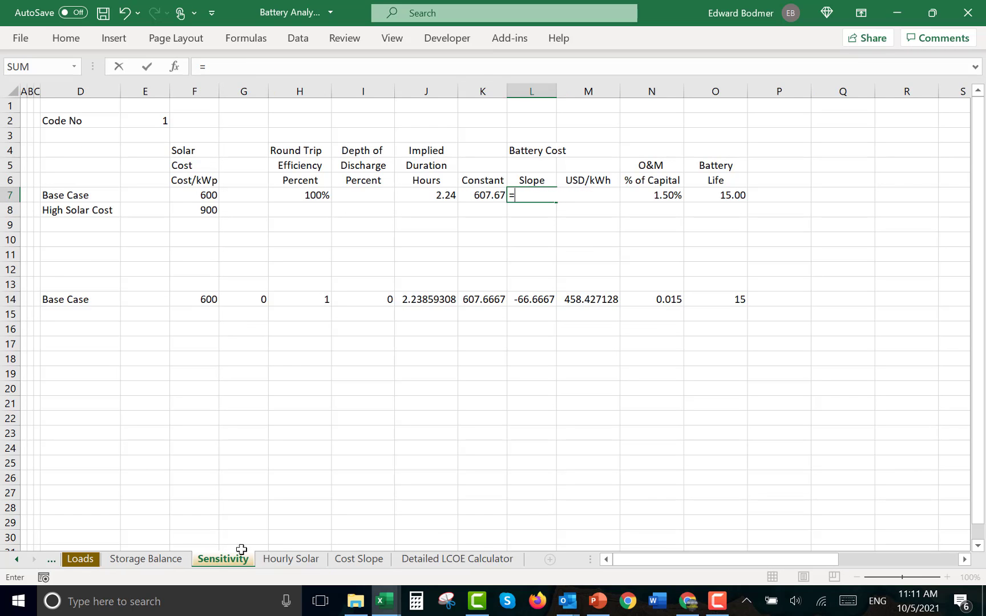
click(361, 559)
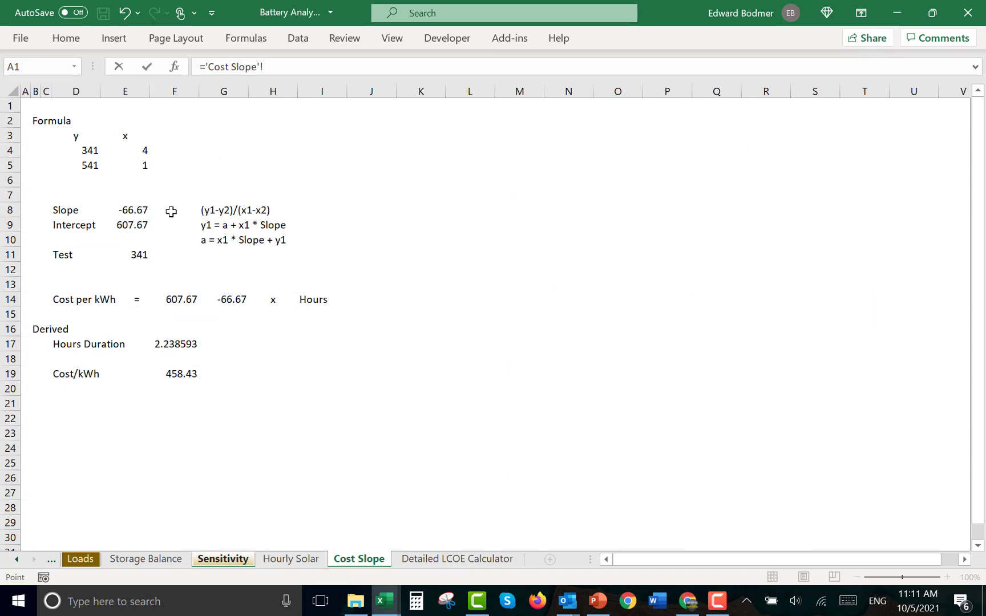
click(130, 212)
key(Return)
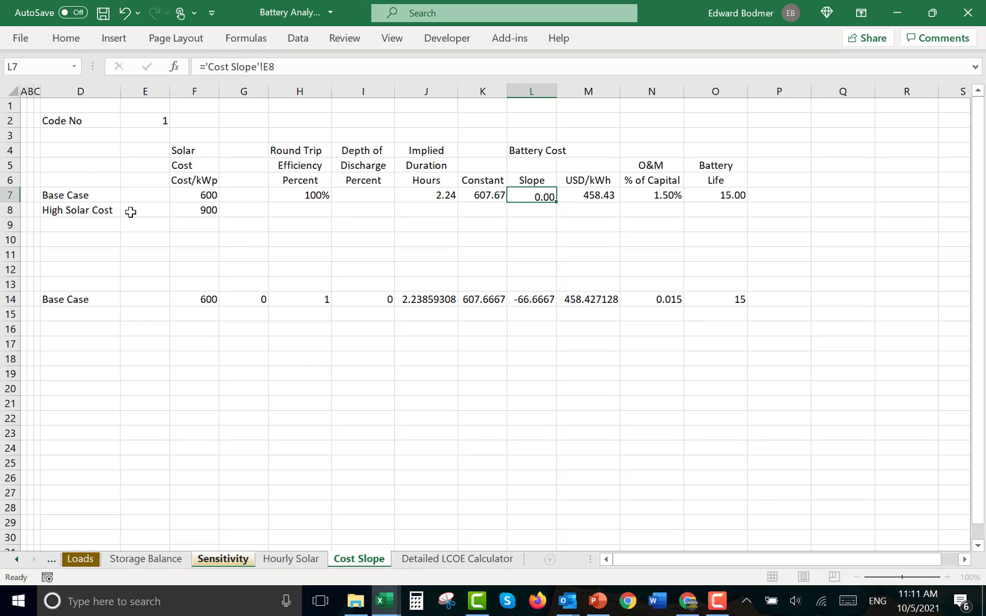
Check the selected-case formulas for the duration and battery cost columns in row 14 of the Sensitivity sheet
key(Down)
key(Down)
key(Down)
key(Down)
key(Down)
key(Down)
key(Left)
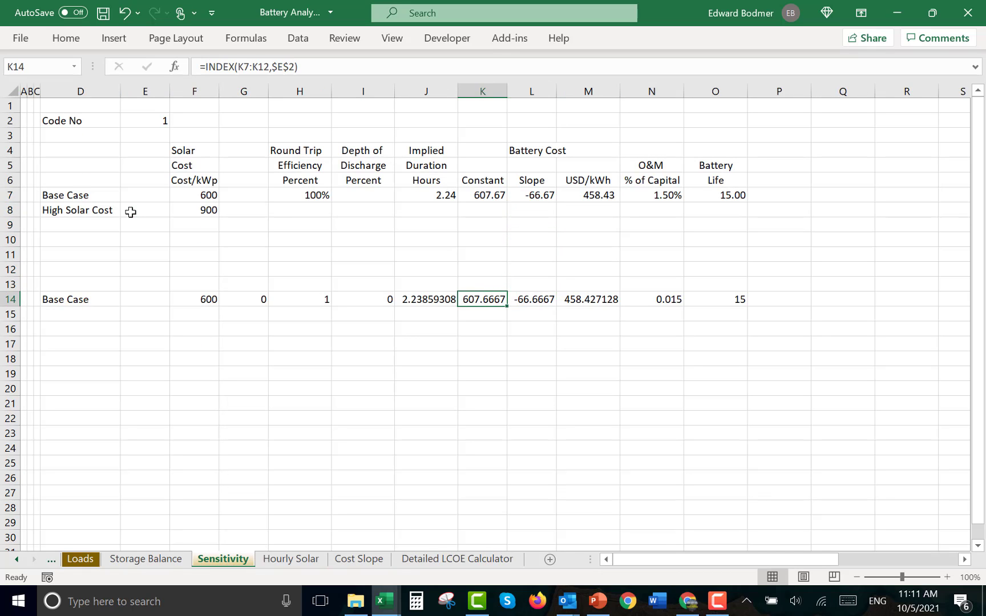
key(Left)
key(Left)
key(Right)
key(Right)
key(Right)
key(Right)
key(Right)
key(Left)
Insert a new column before USD/kWh on the Sensitivity sheet and head it Duration in M6
key(Up)
key(Up)
key(Up)
key(Up)
key(Up)
key(Up)
key(Up)
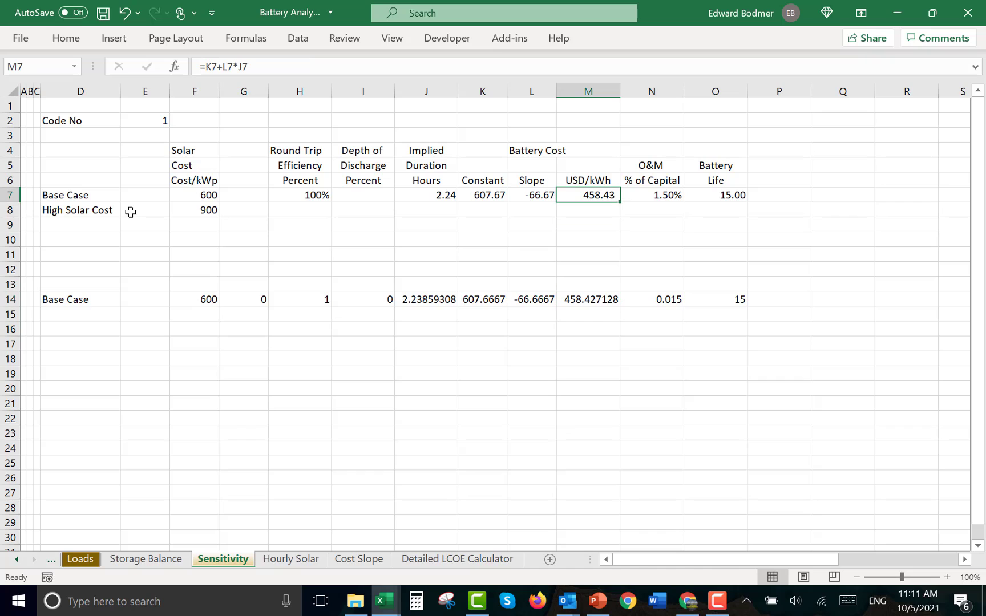
key(ctrl+space)
key(ctrl+shift+equal)
key(shift+BackSpace)
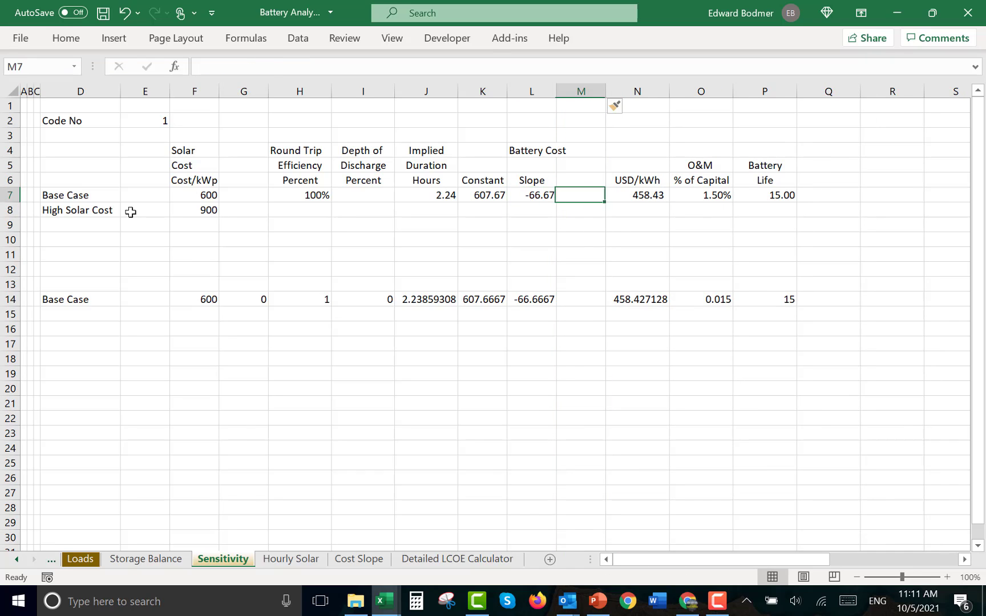
key(Up)
text(Duratin)
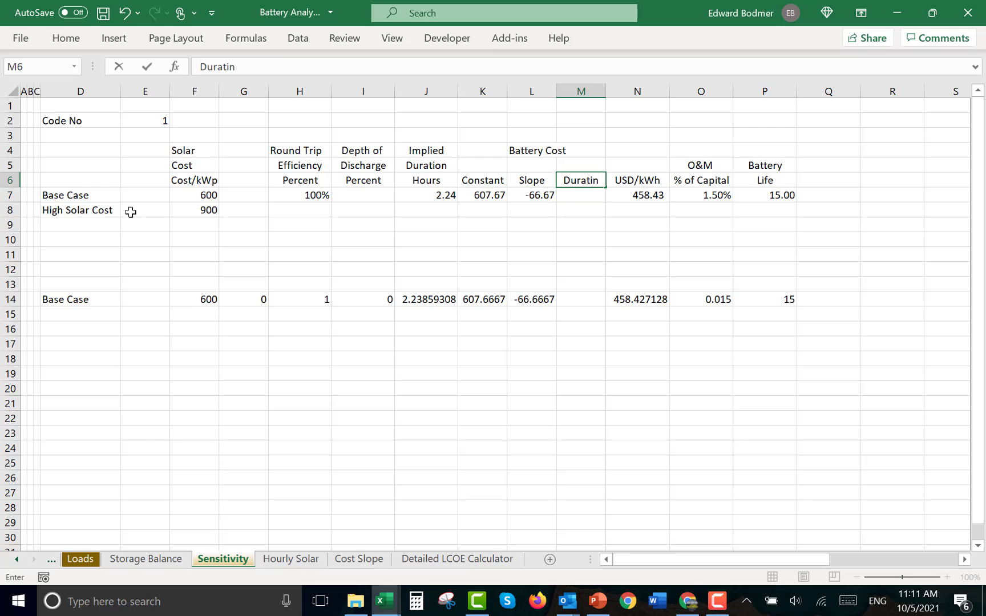
key(BackSpace)
text(on)
key(Return)
Link the Base Case Duration in M7 to the implied battery duration in Cost of Alternative F9
text(=)
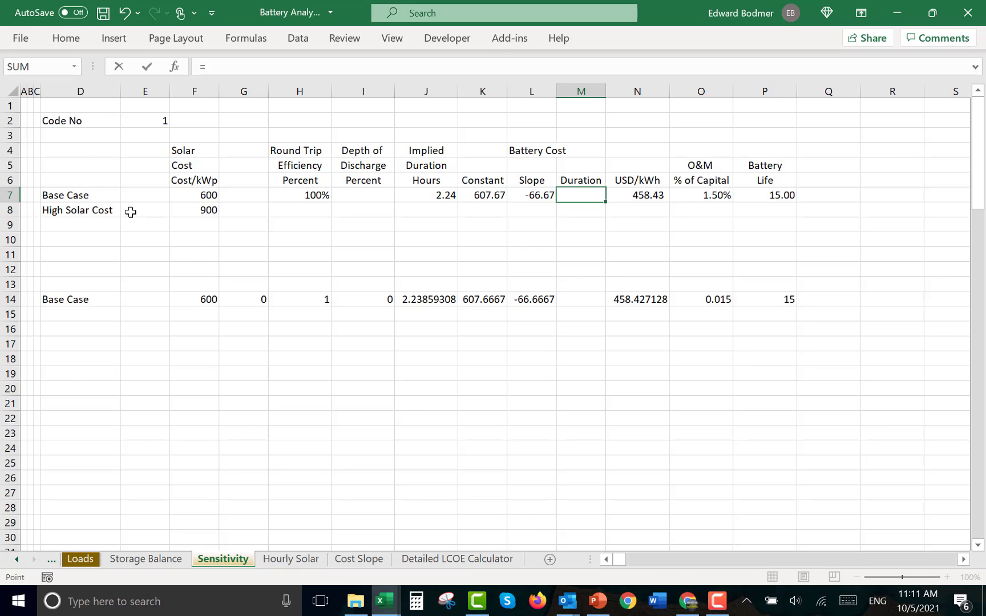
key(ctrl+Page_Up)
key(ctrl+Page_Up)
key(ctrl+Page_Up)
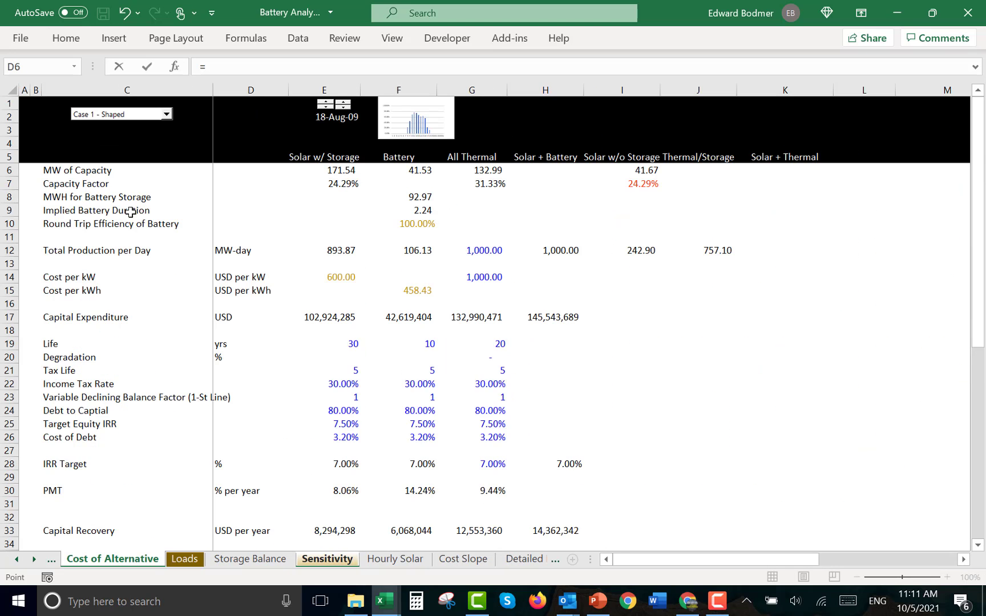
click(415, 212)
key(Return)
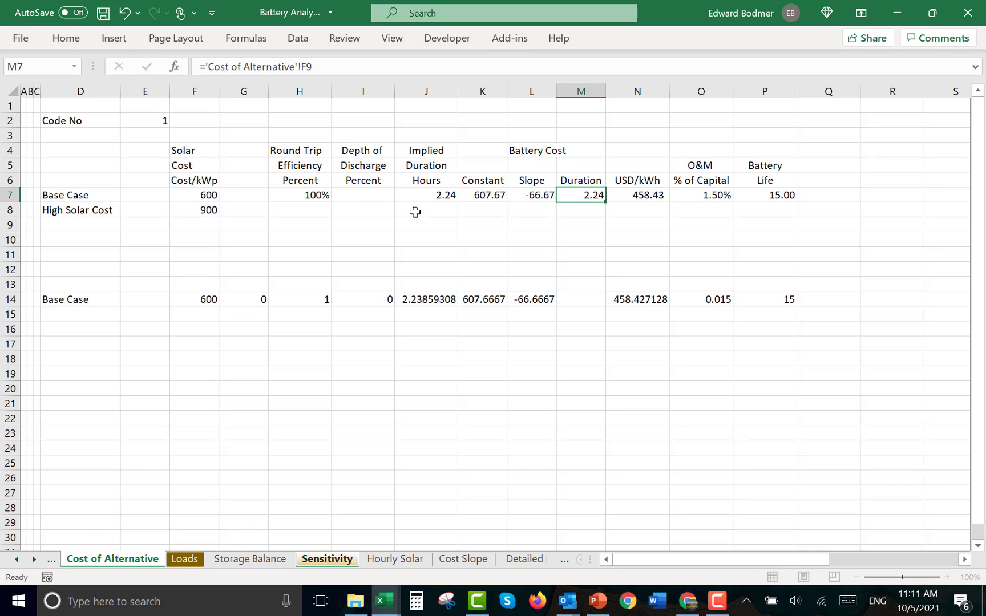
key(Down)
key(Down)
key(Down)
key(Down)
key(Down)
key(Down)
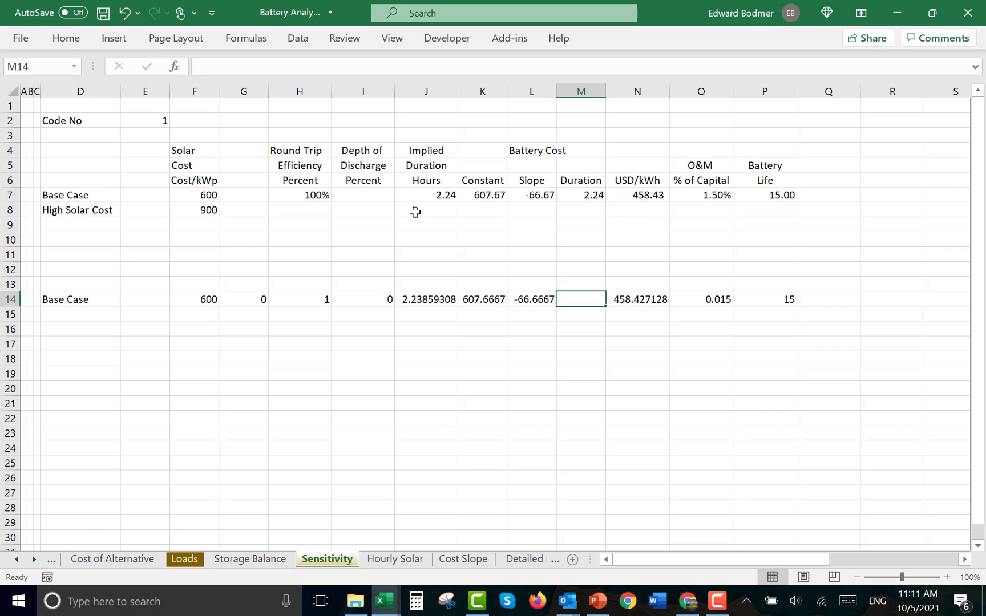
text(=)
key(Left)
key(Left)
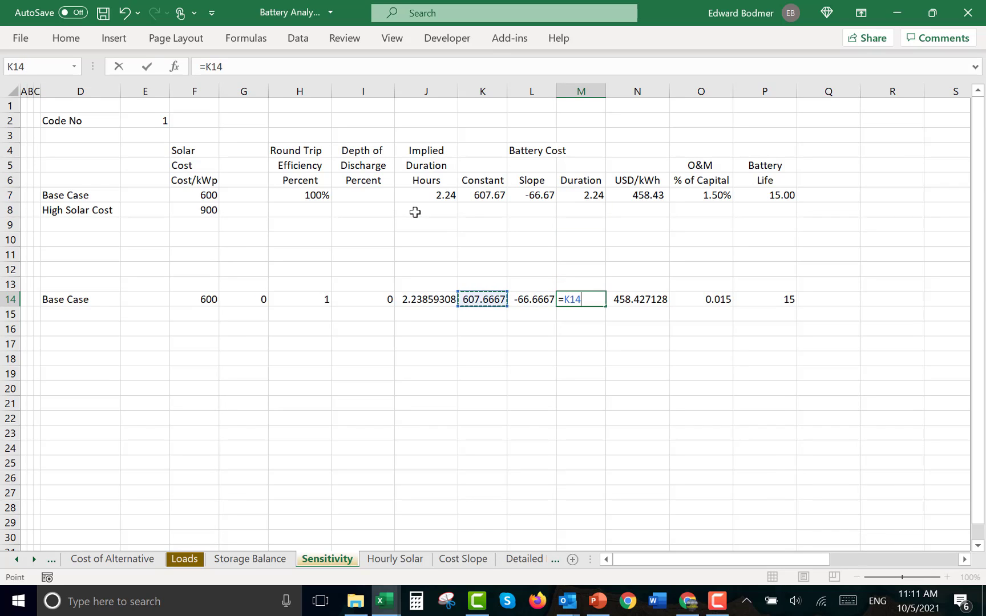
text(+)
key(Escape)
key(Right)
key(F2)
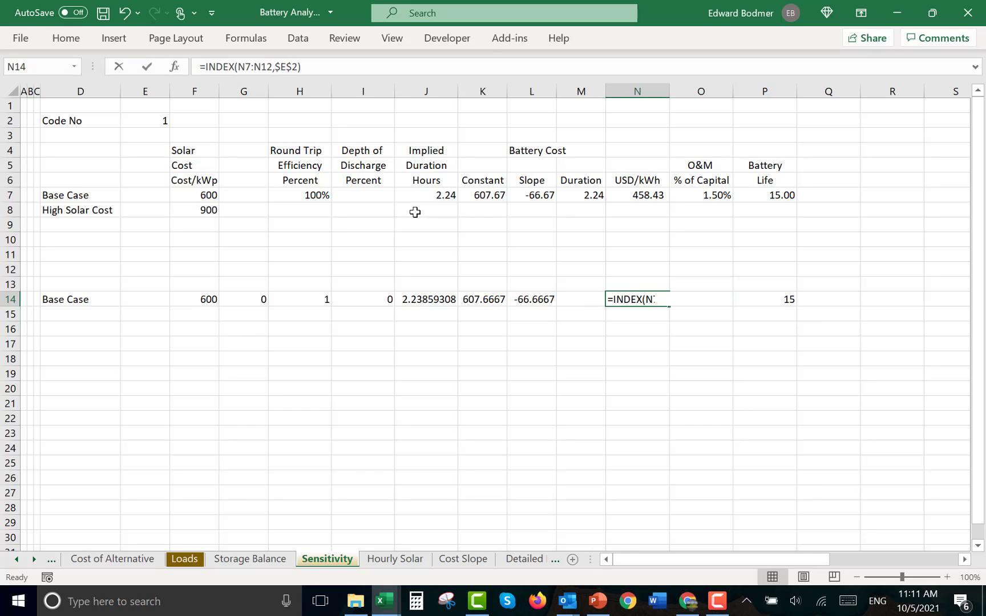
key(Escape)
text(=)
key(Left)
key(Escape)
Fill the selected-case INDEX formula from the Slope cell L14 across into the Duration cell M14
key(Left)
key(Left)
key(shift+Right)
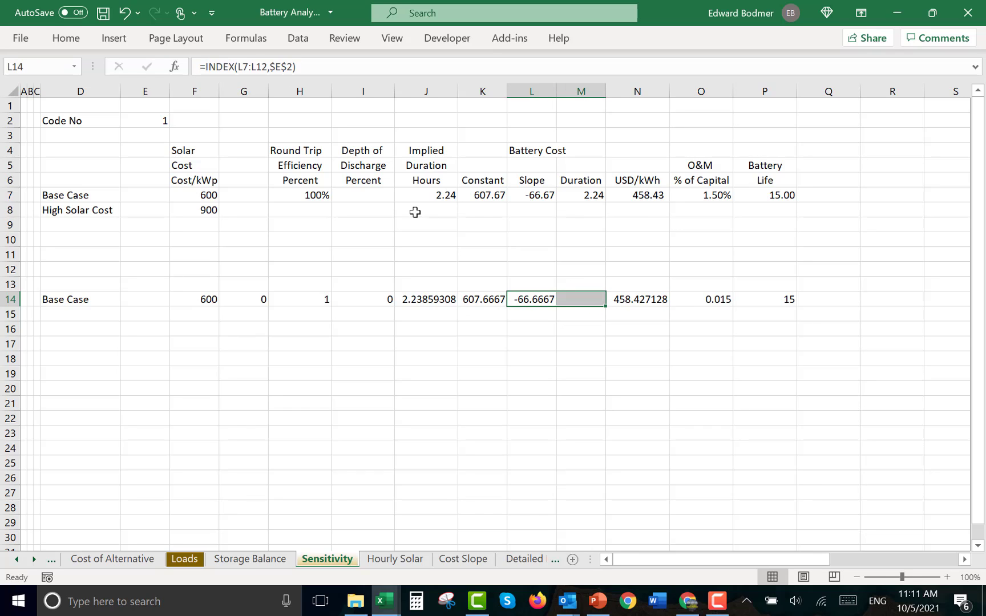
key(ctrl+r)
key(Right)
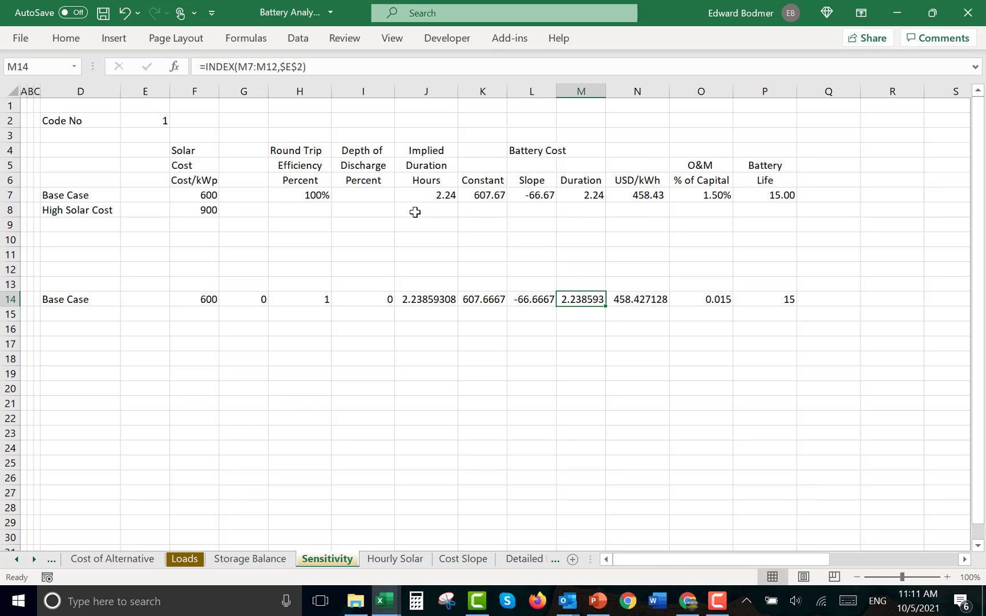
Calculate the selected-case USD/kWh in N14 as constant plus slope times duration with =K14+L14*M14
key(Right)
text(=)
key(Left)
key(Left)
key(Left)
text(+)
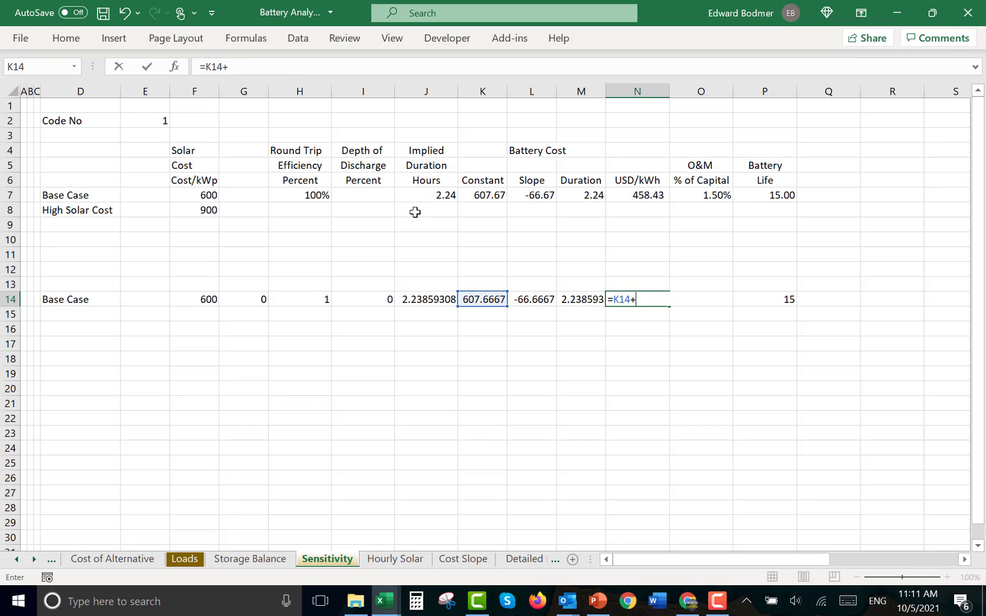
key(Left)
key(Left)
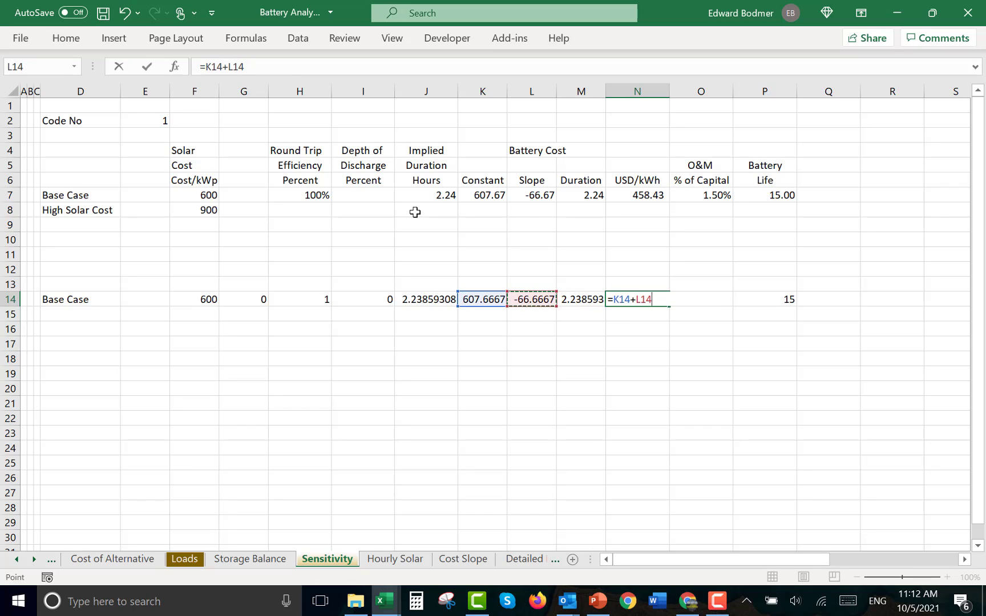
text(()
key(Left)
key(Return)
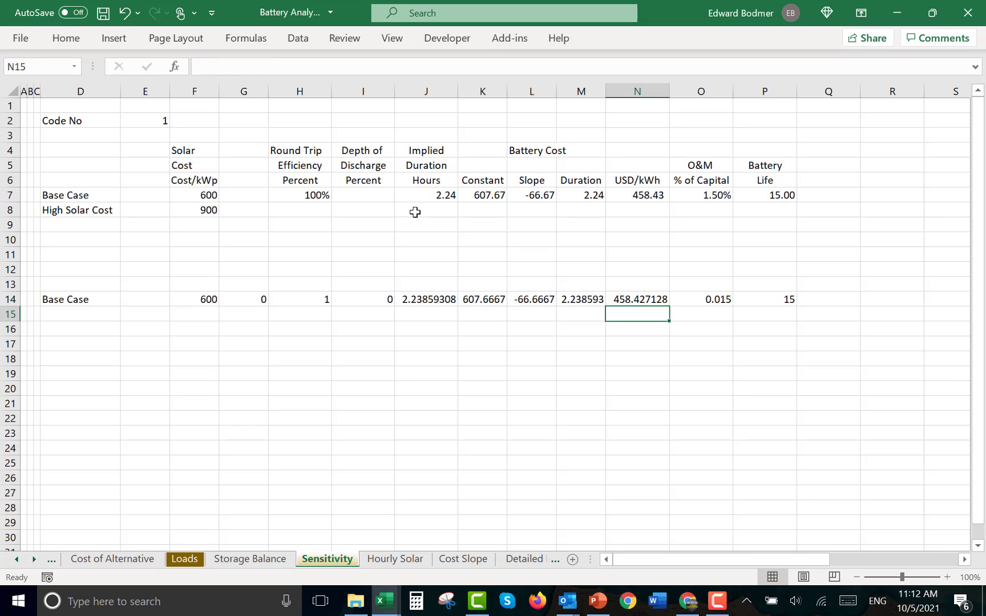
key(Up)
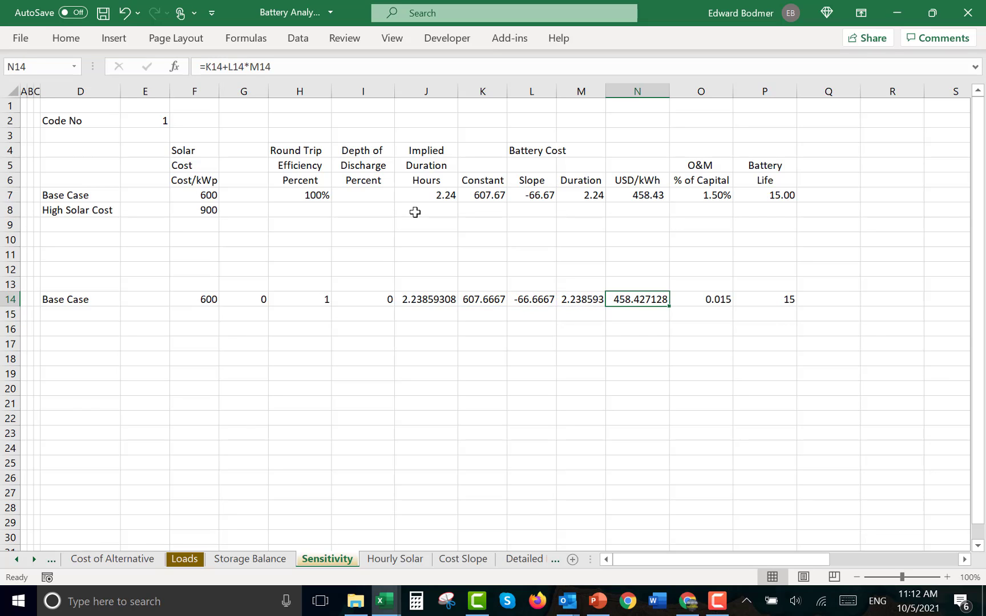
Link the battery cost per kWh in F15 of Cost of Alternative to the selected-case cost in Sensitivity N14
key(ctrl+Page_Up)
key(ctrl+Page_Up)
key(ctrl+Page_Up)
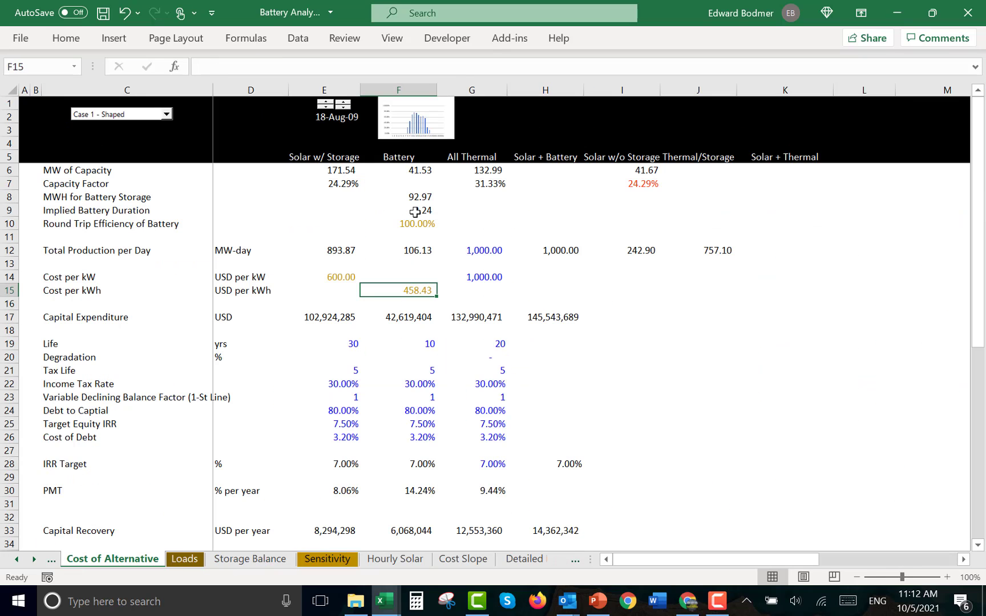
text(=)
key(ctrl+Page_Down)
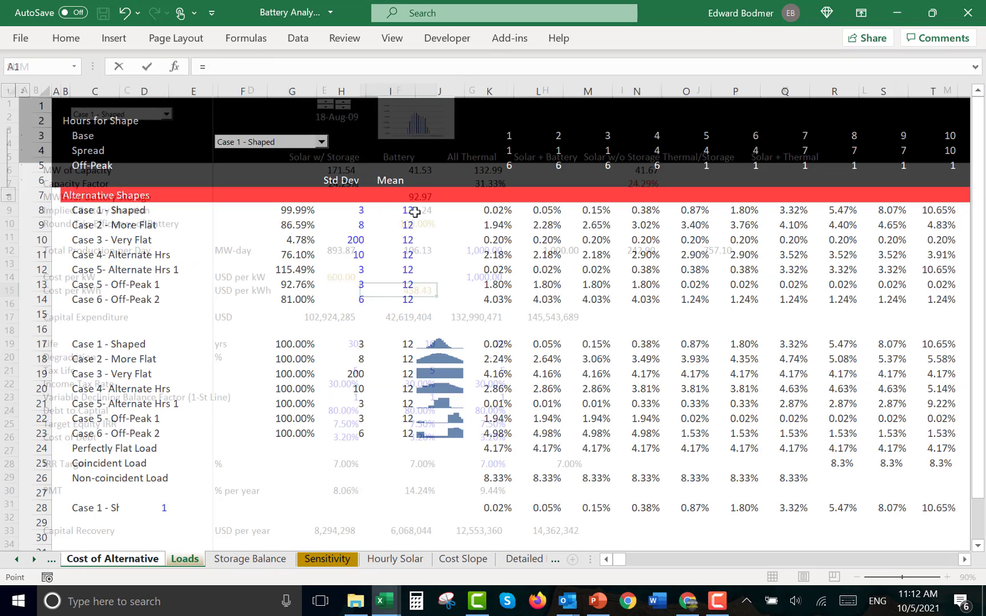
key(ctrl+Page_Down)
key(ctrl+Page_Down)
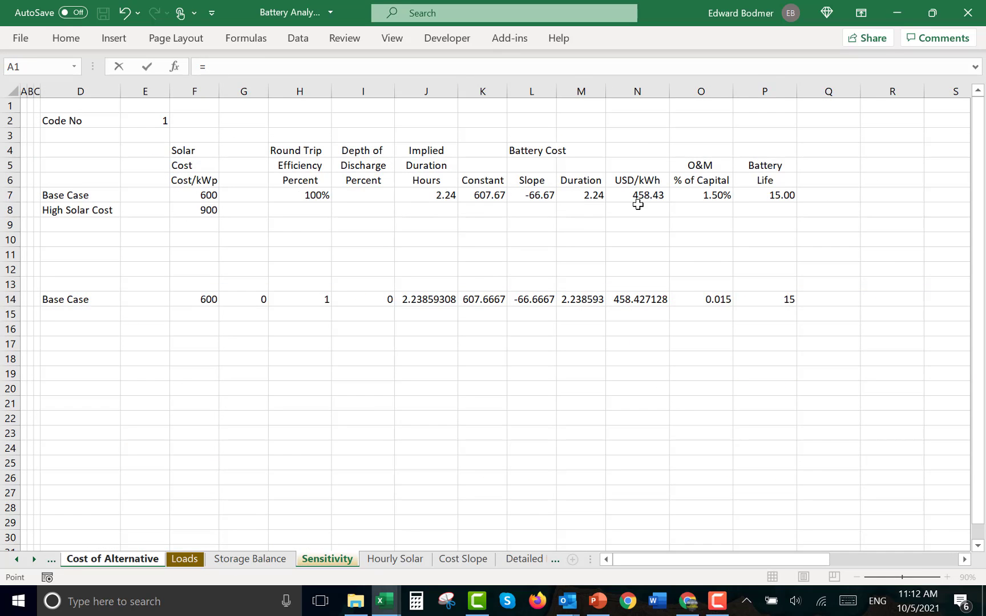
click(638, 300)
key(Return)
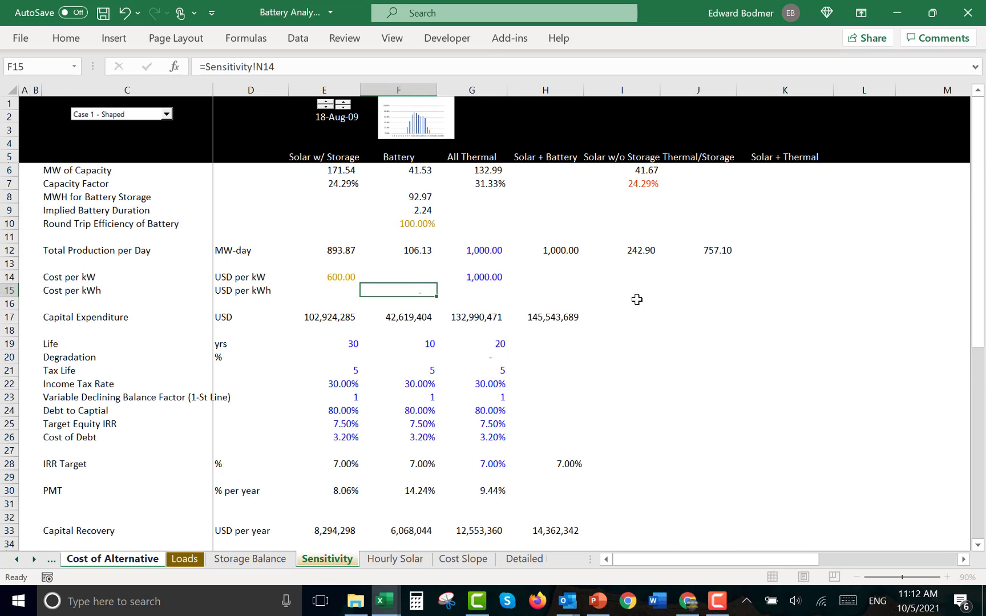
Test the linked battery cost by switching the load shape to Case 2 - More Flat and then Case 3 - Very Flat
click(130, 117)
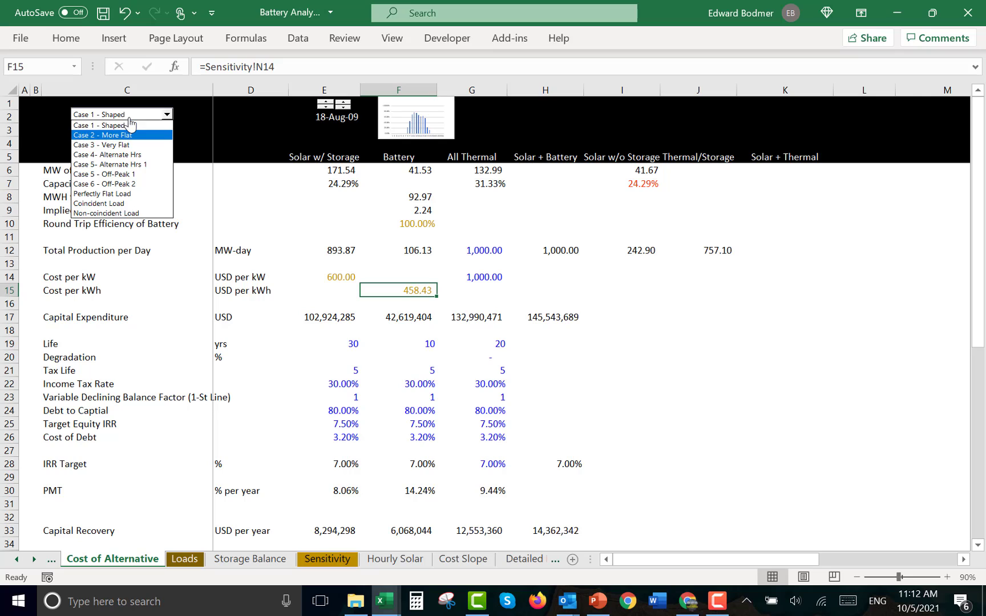
click(130, 135)
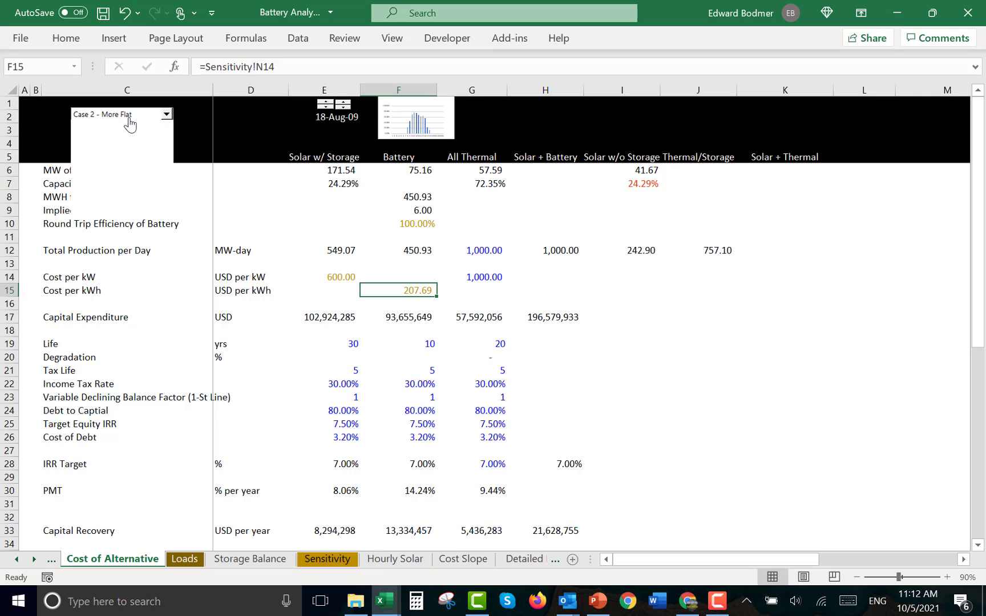
click(130, 122)
click(130, 145)
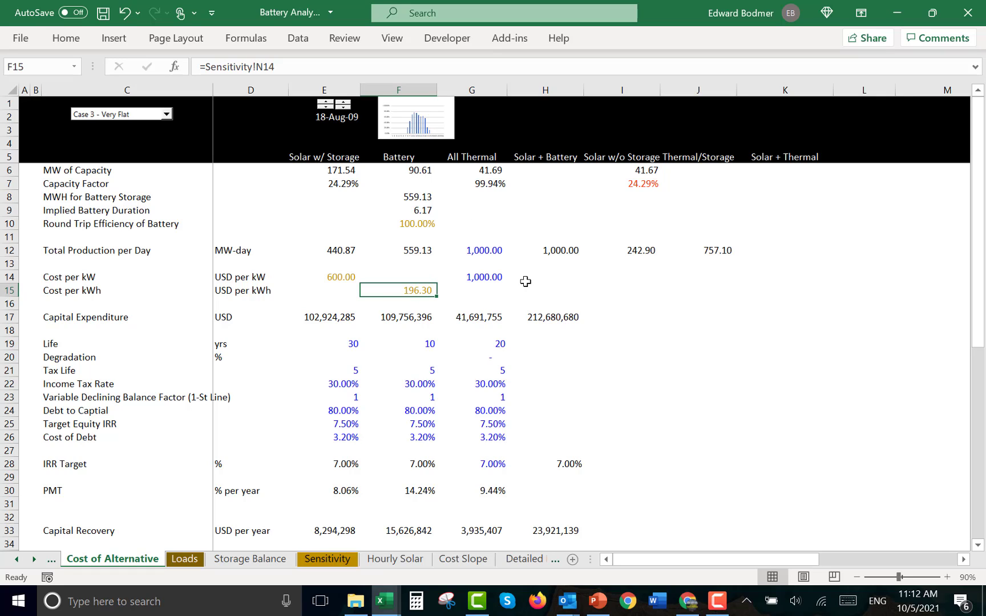
Check the All Thermal cost per kW input in row 14 of Cost of Alternative and return to the Sensitivity sheet
key(Up)
key(Right)
key(Left)
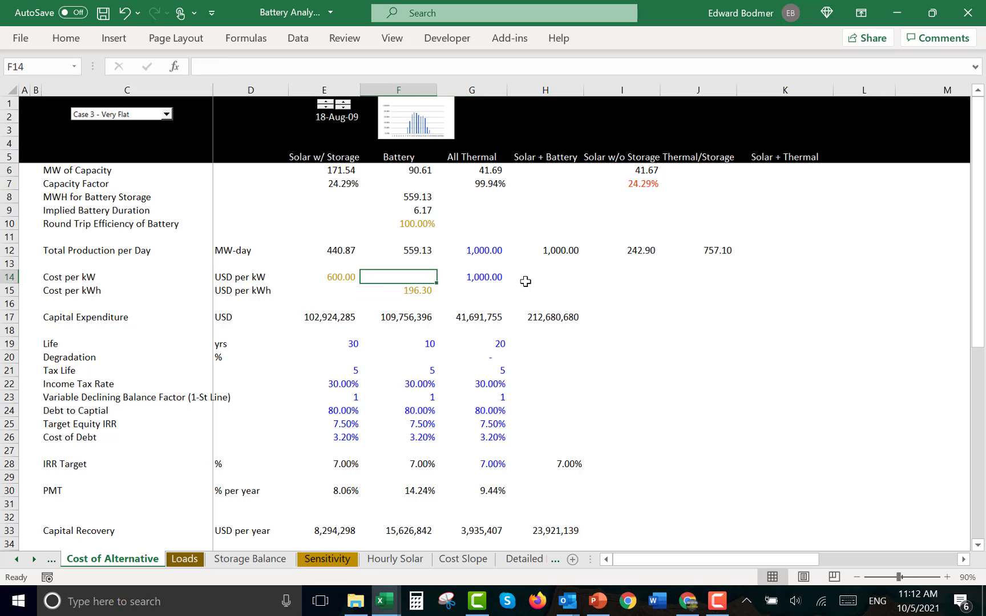
key(Right)
key(ctrl+Page_Down)
key(ctrl+Page_Down)
key(ctrl+Page_Down)
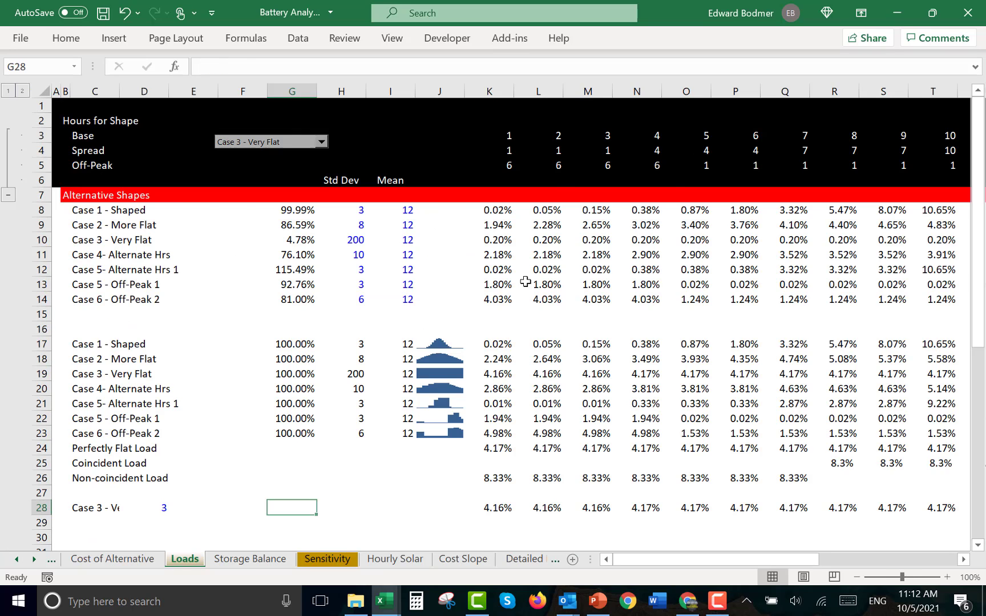
key(Left)
key(Left)
key(Left)
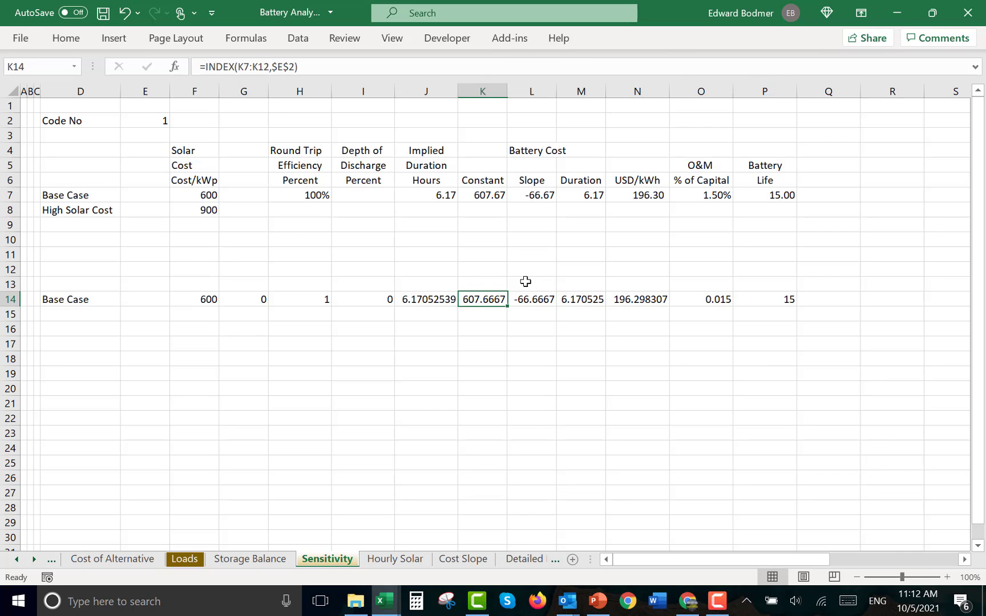
Head column G of the Sensitivity sheet with Thermal in G4 and Cost in G5
key(Right)
key(Right)
key(Right)
key(Left)
key(Left)
key(Left)
key(Left)
key(Left)
key(Left)
key(Left)
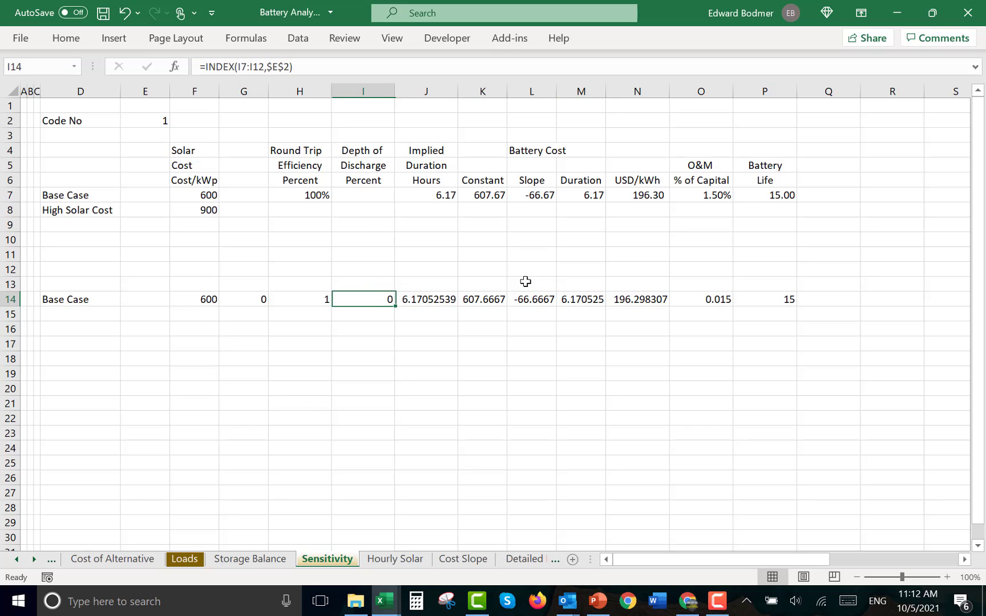
key(Up)
key(Up)
key(Up)
key(Up)
key(Up)
key(Up)
key(Up)
key(Up)
key(Up)
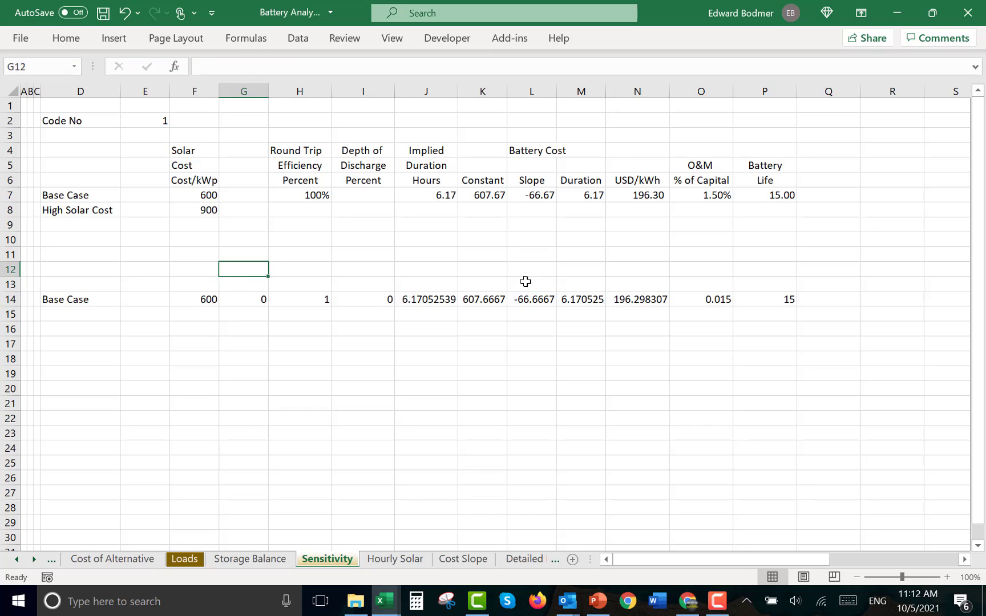
key(Up)
text(Th)
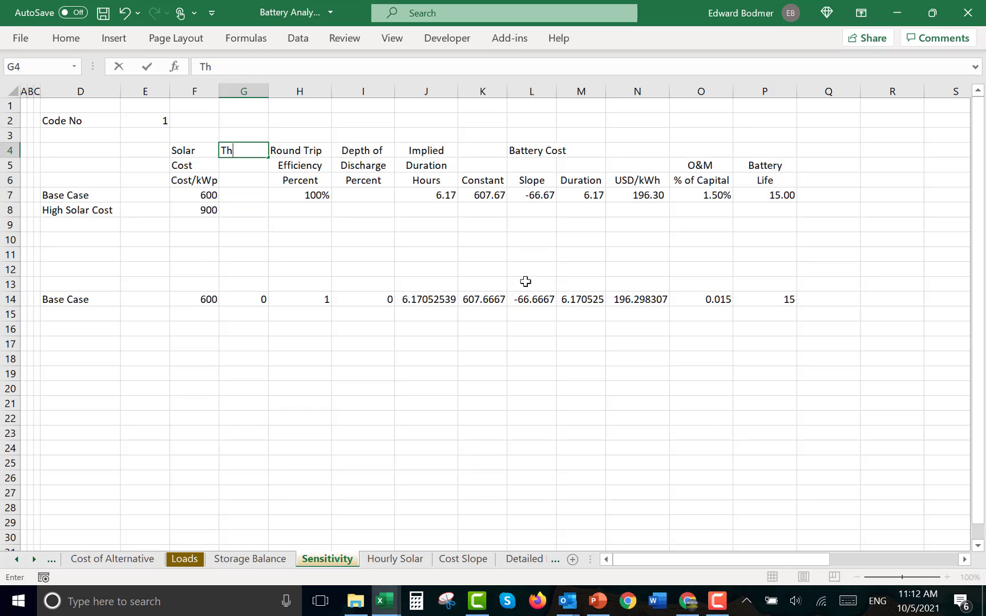
text(eraal)
key(BackSpace)
key(BackSpace)
key(BackSpace)
text(mal)
key(Return)
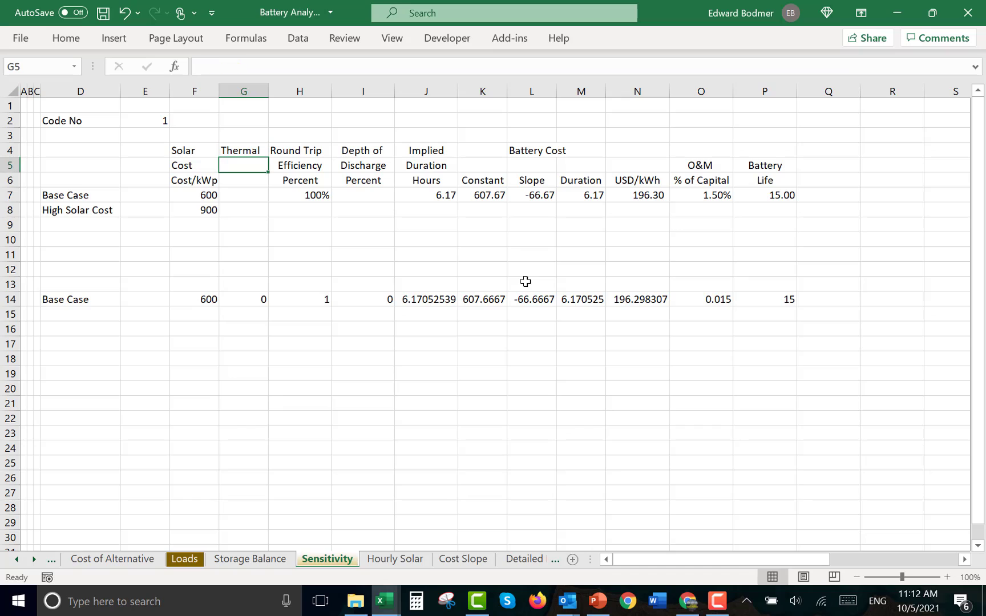
text(Cost)
key(Return)
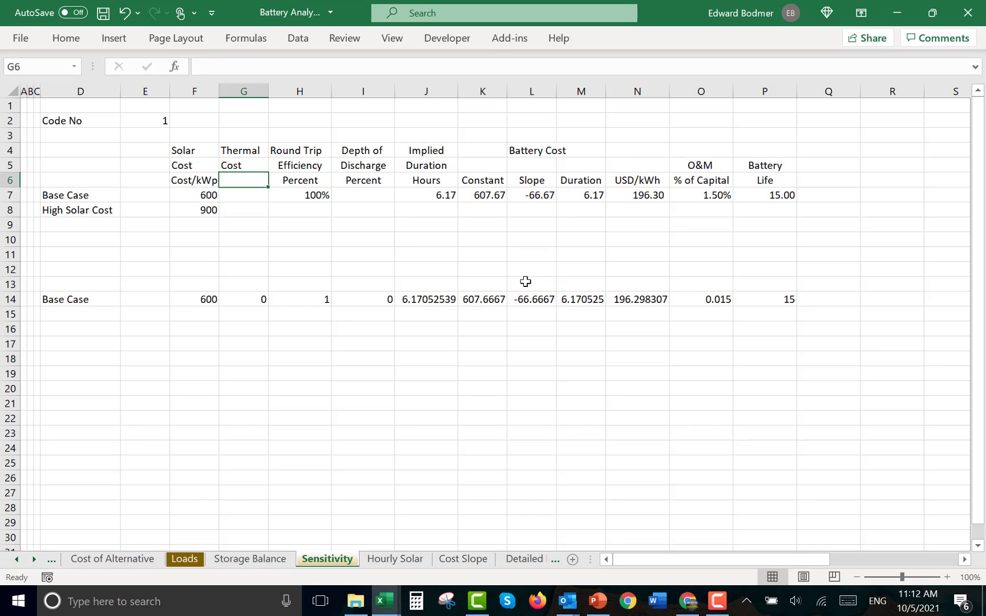
Enter the unit Cost/kW in G6 and set the thermal cost to 800 for both the Base Case and High Solar Cost rows
text(Cost)
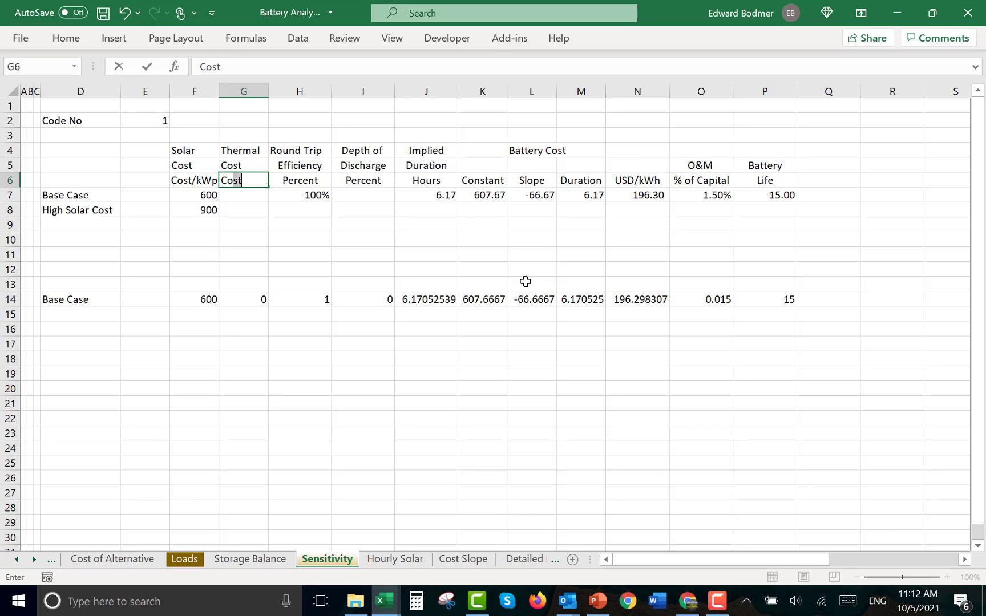
text(/kW)
key(Return)
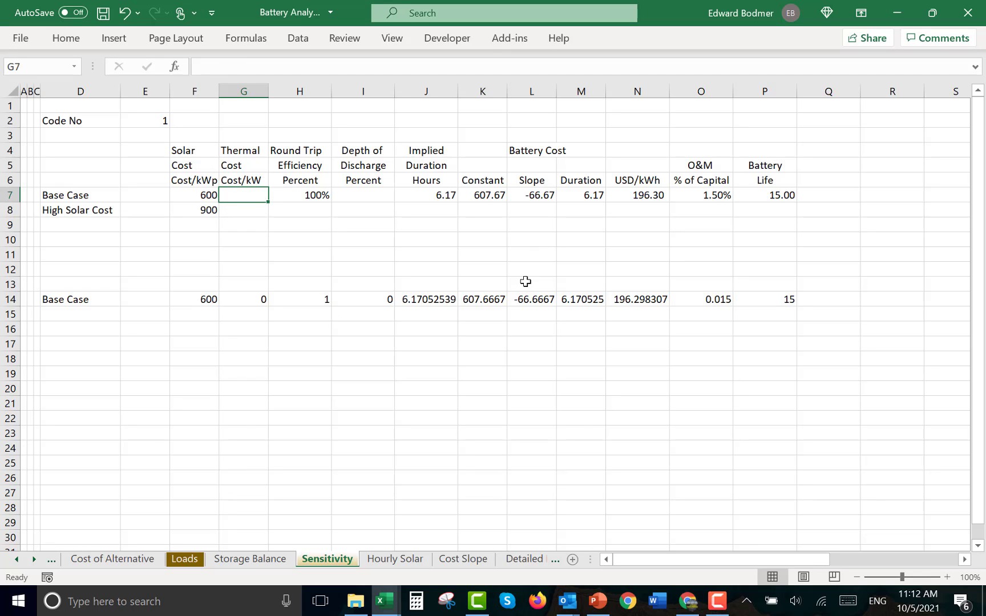
text(800)
key(Return)
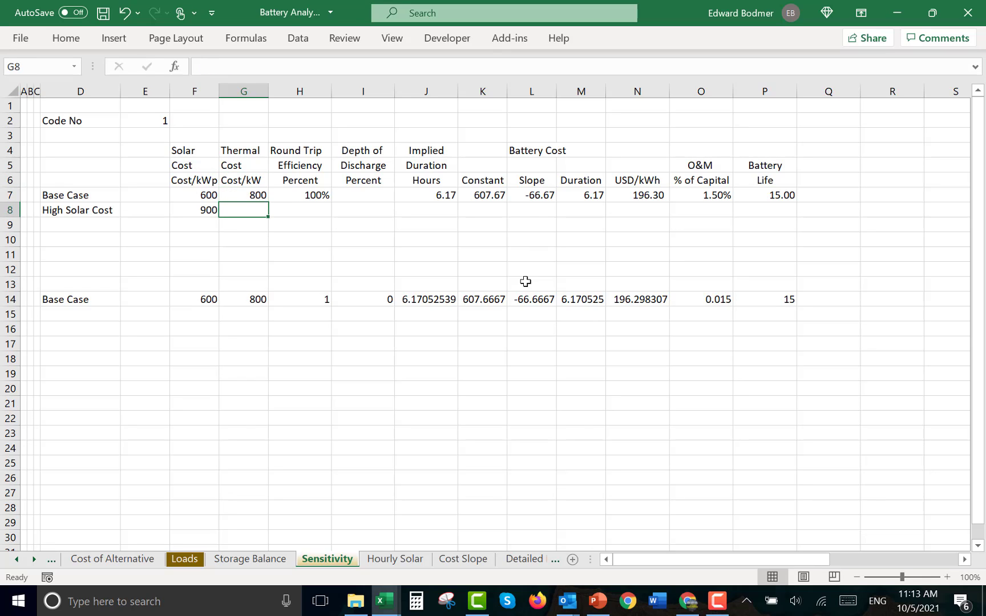
key(ctrl+d)
Check the selected-case thermal cost formula in G14 of the Sensitivity sheet
key(Up)
key(Down)
key(Down)
key(Down)
key(Down)
key(Down)
key(Down)
key(Down)
key(Down)
key(Up)
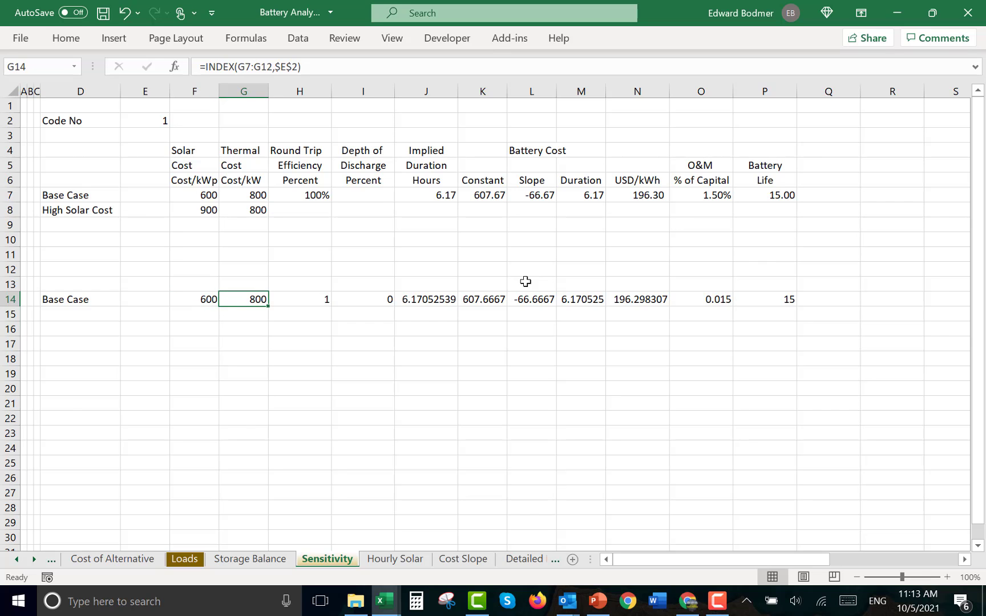
Link the All Thermal cost per kW in G14 of Cost of Alternative to the selected-case thermal cost in Sensitivity G14
key(ctrl+Page_Up)
key(ctrl+Page_Up)
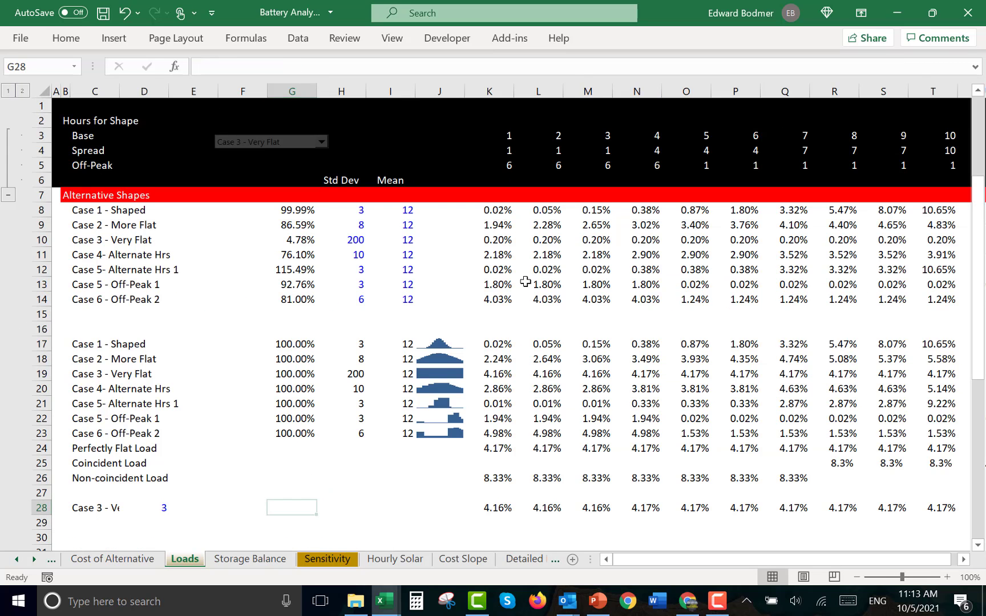
key(ctrl+Page_Up)
key(ctrl+Page_Up)
key(ctrl+Page_Down)
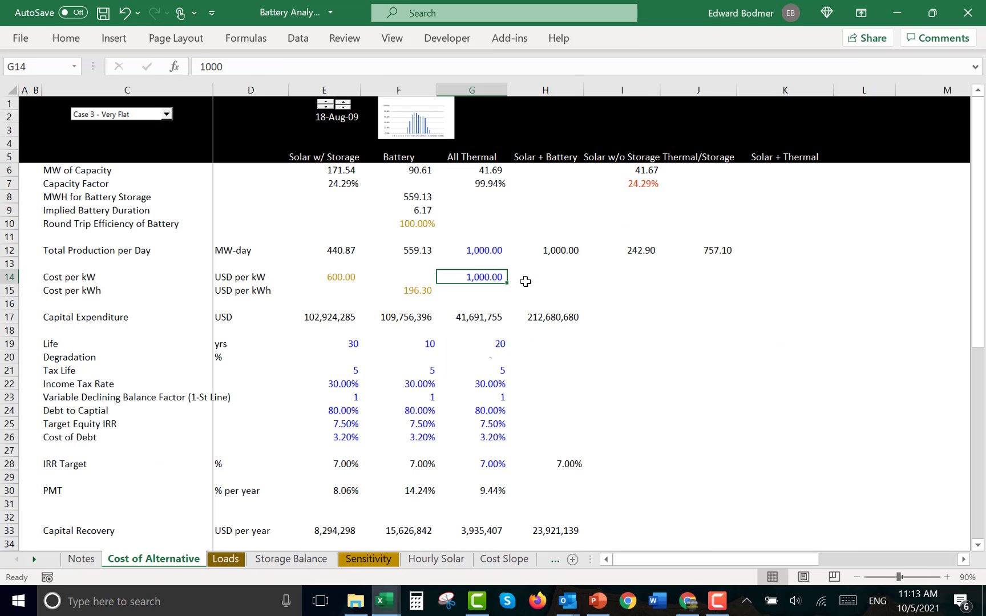
text(=)
key(ctrl+Page_Down)
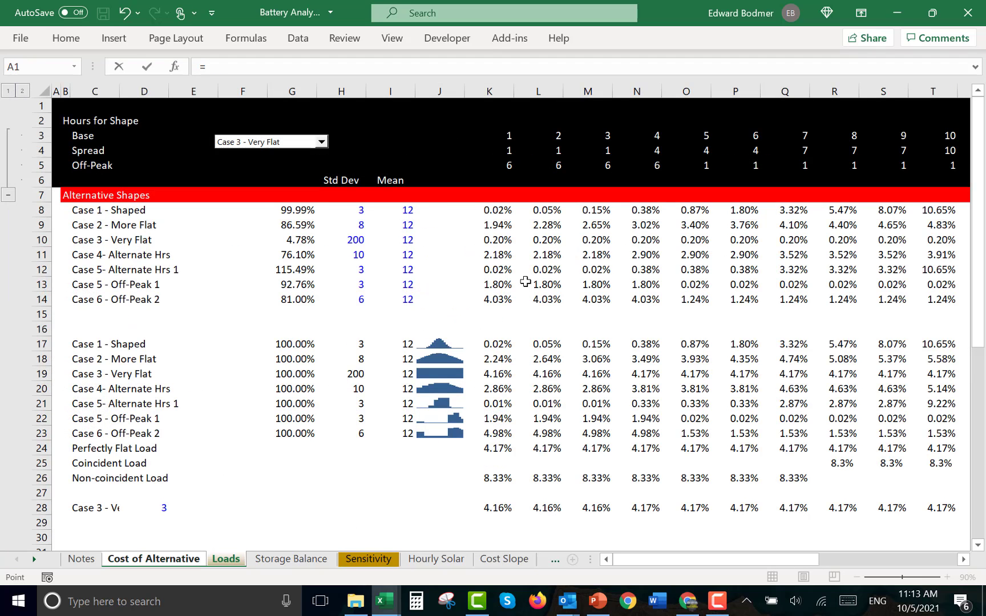
key(ctrl+Page_Down)
key(ctrl+Page_Down)
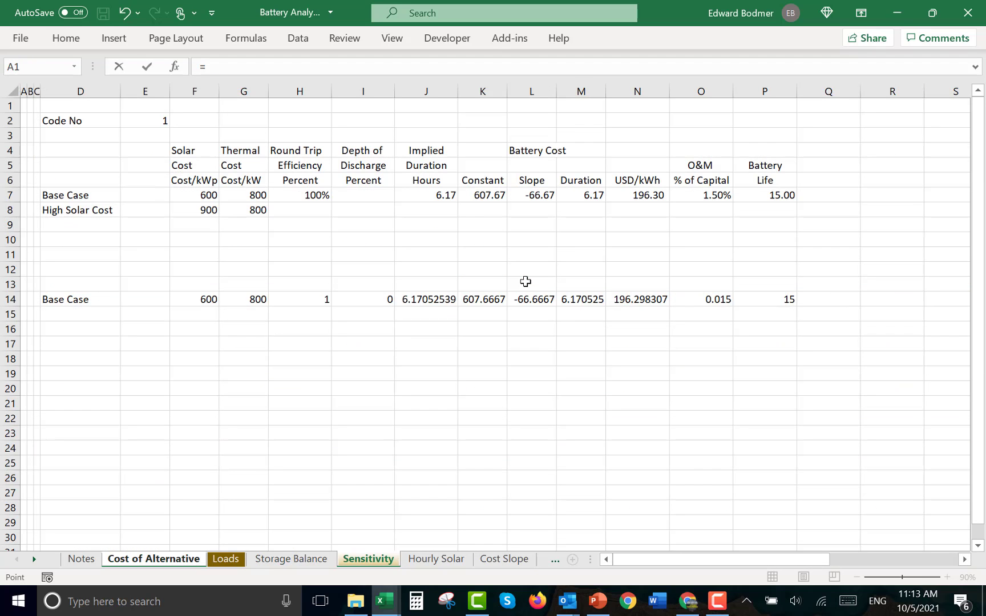
key(ctrl+Page_Up)
key(ctrl+Page_Up)
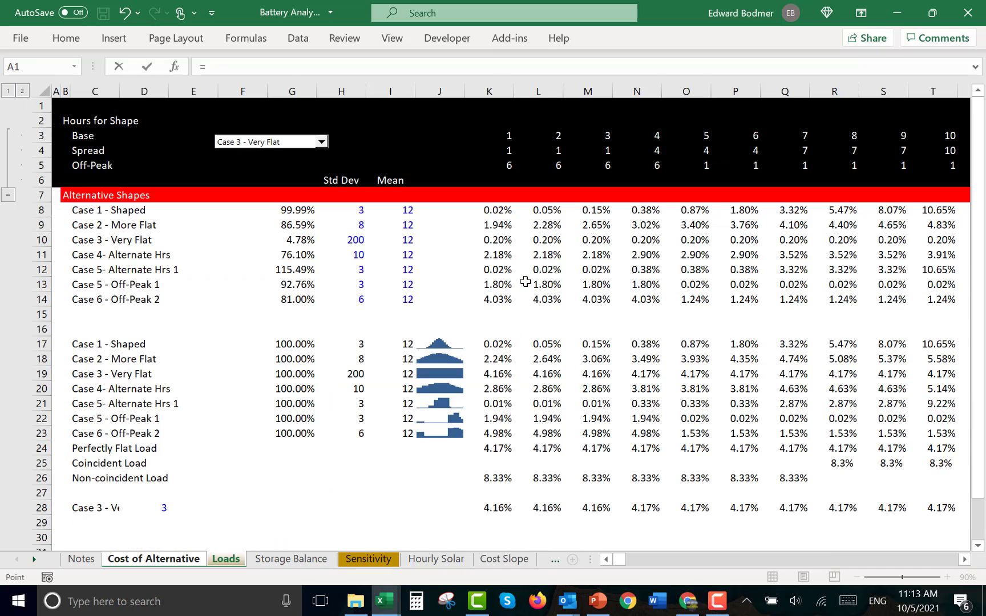
key(ctrl+Page_Up)
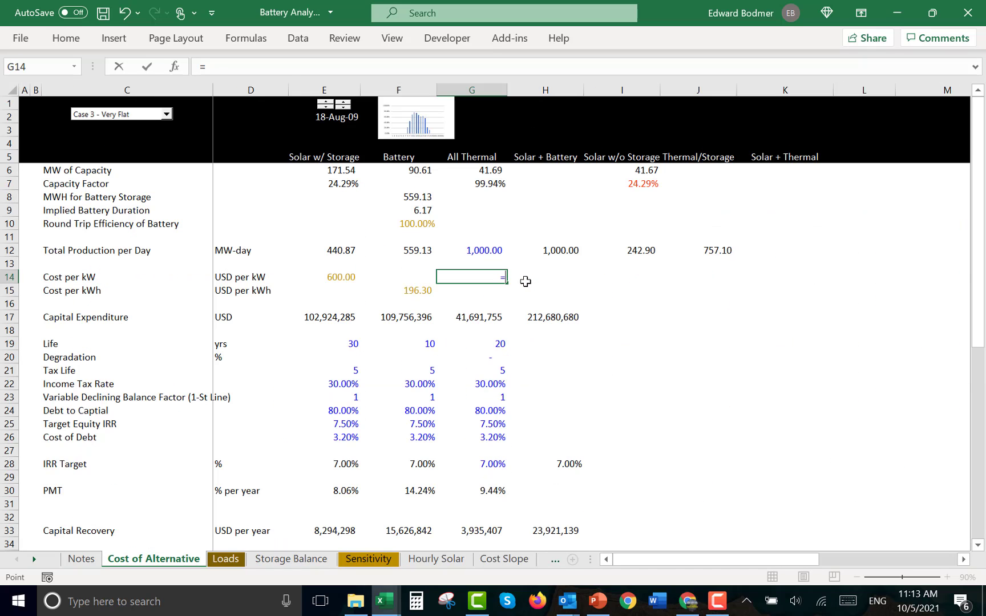
key(ctrl+Page_Down)
key(ctrl+Page_Down)
key(ctrl+Page_Down)
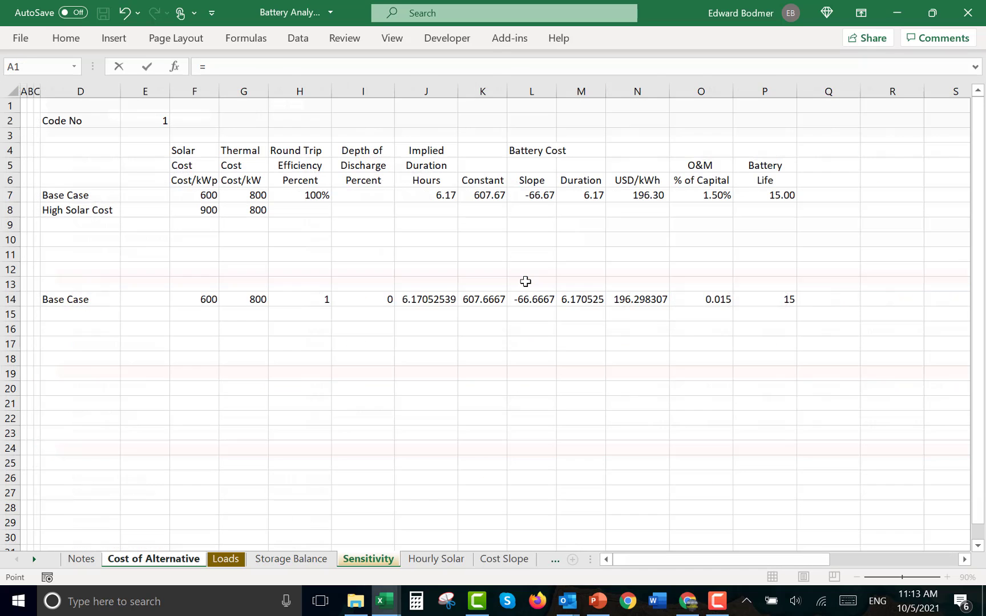
click(251, 302)
key(Return)
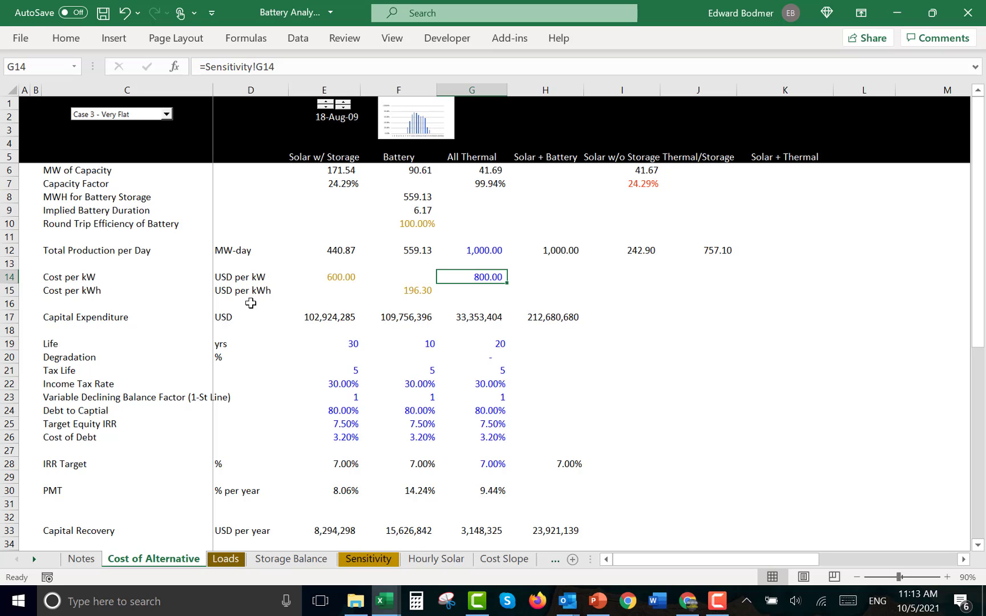
Examine the Capital Expenditure formulas for Solar w/ Storage in E17 and Battery in F17
key(Left)
key(Left)
key(Down)
key(Down)
key(Down)
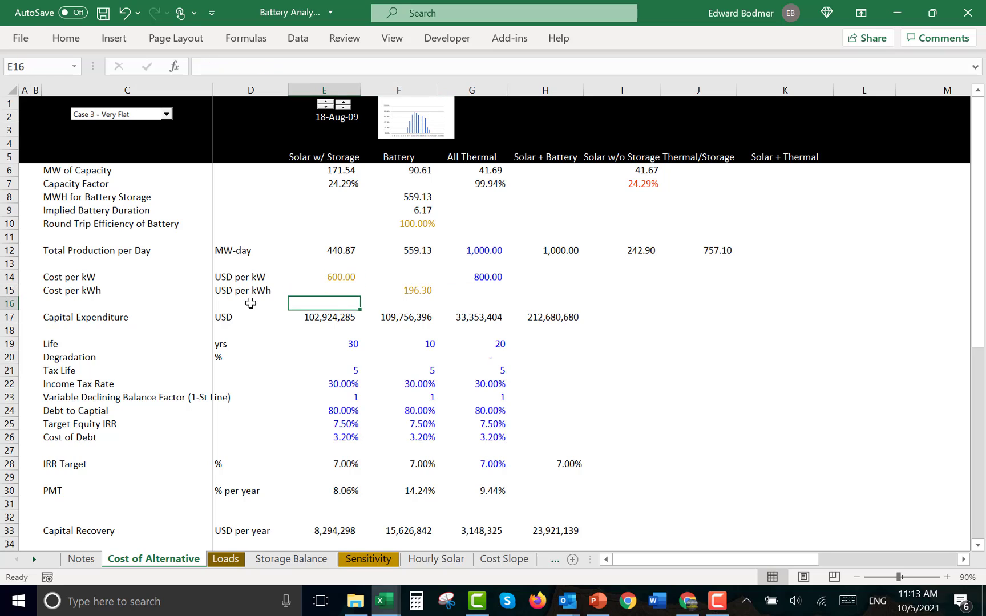
key(F2)
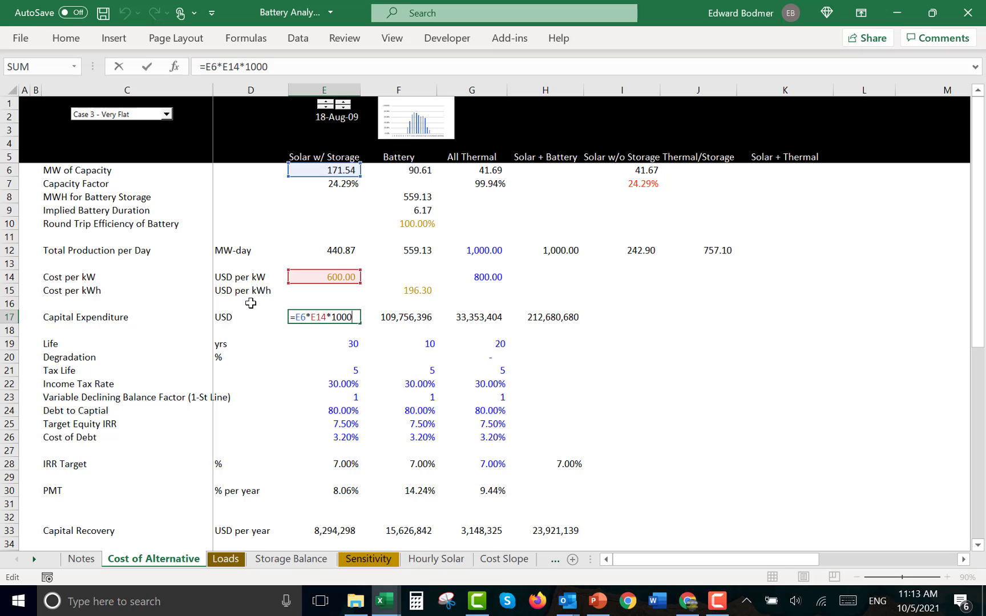
key(Escape)
key(Right)
key(Left)
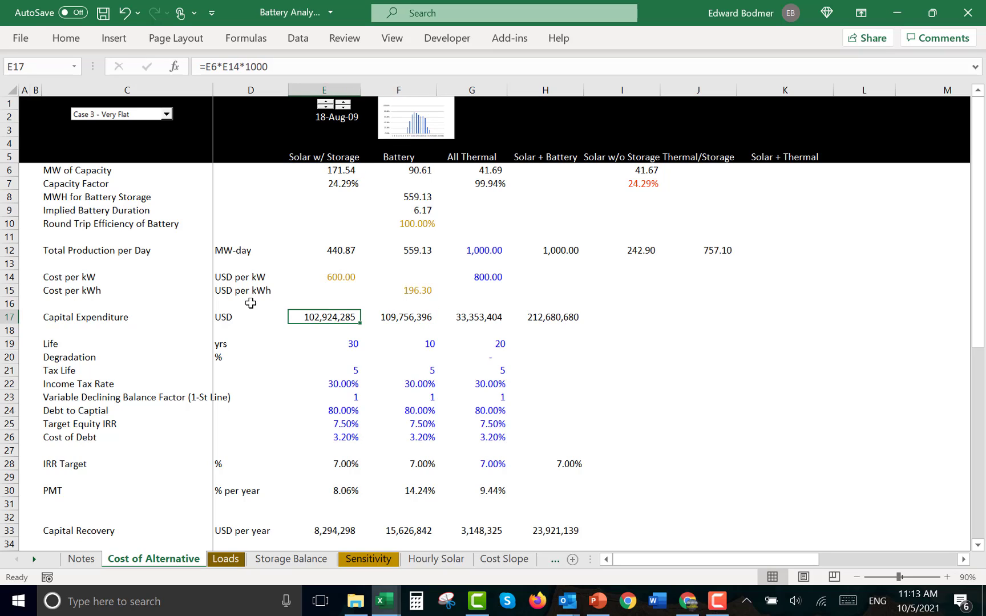
key(Right)
key(F2)
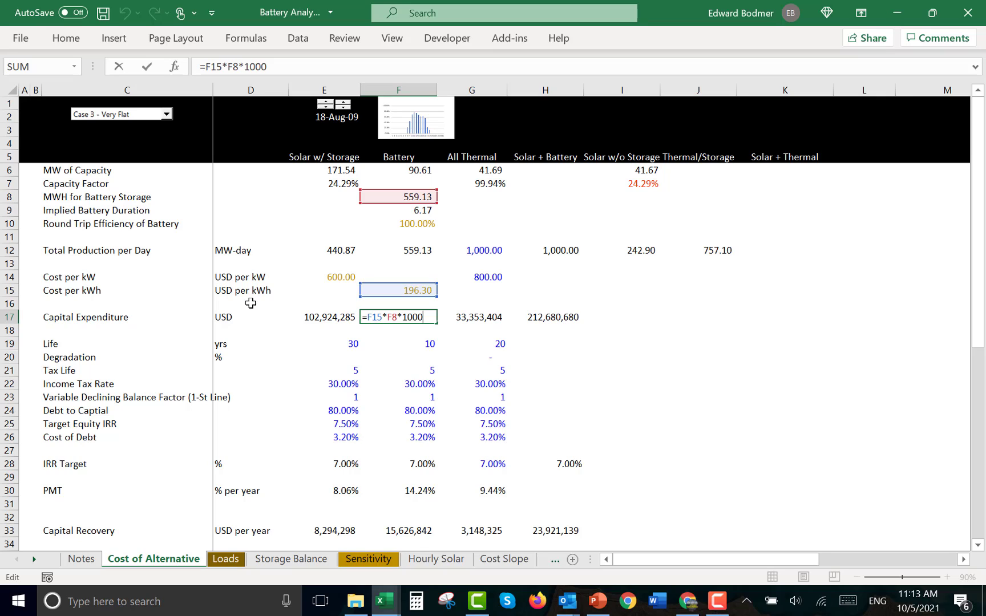
key(Escape)
Insert a blank row at row 13, directly below Total Production per Day
key(Up)
key(Up)
key(Up)
key(Up)
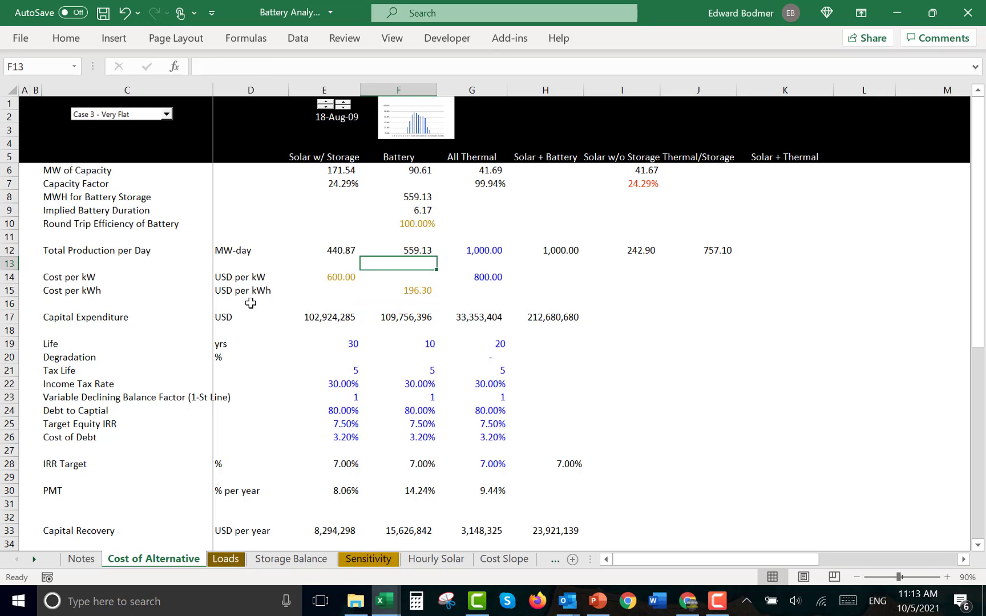
key(shift+space)
key(ctrl+shift+plus)
Copy the label from C12 into C13 and change it to Total Production per Year
key(Left)
key(Left)
key(Left)
key(Left)
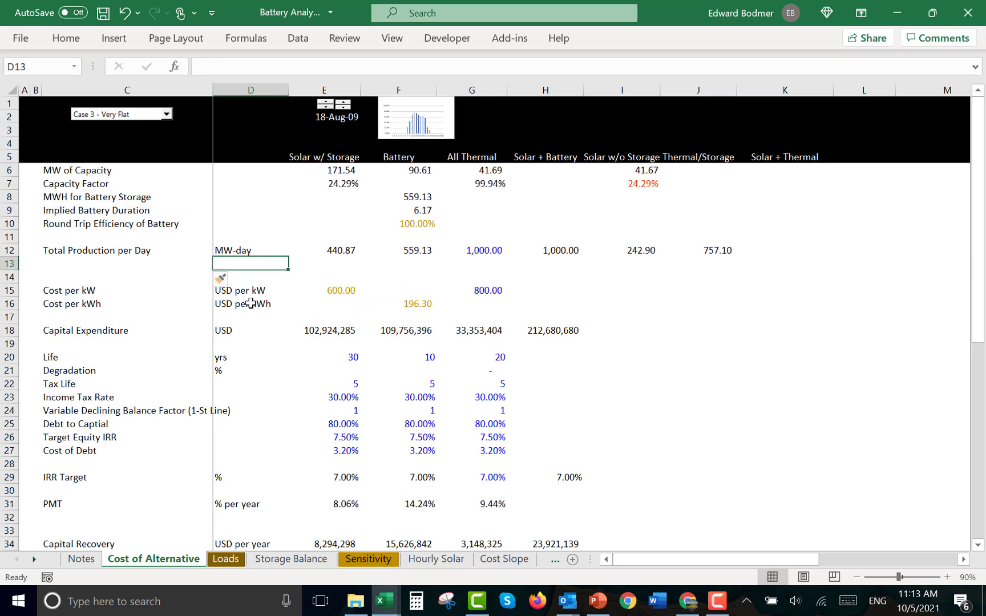
key(Right)
key(ctrl+apostrophe)
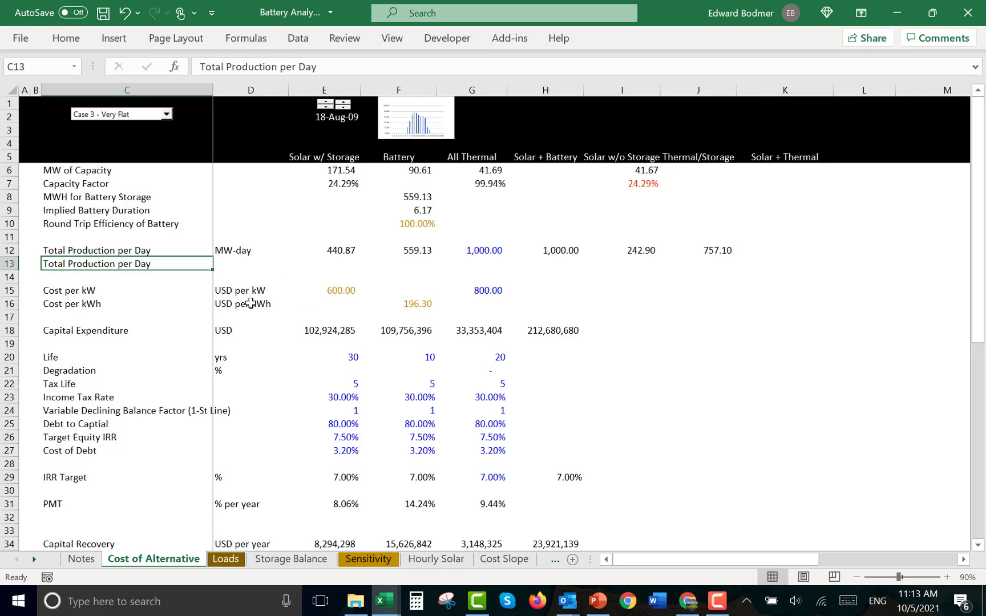
key(BackSpace)
key(BackSpace)
key(BackSpace)
text(Year)
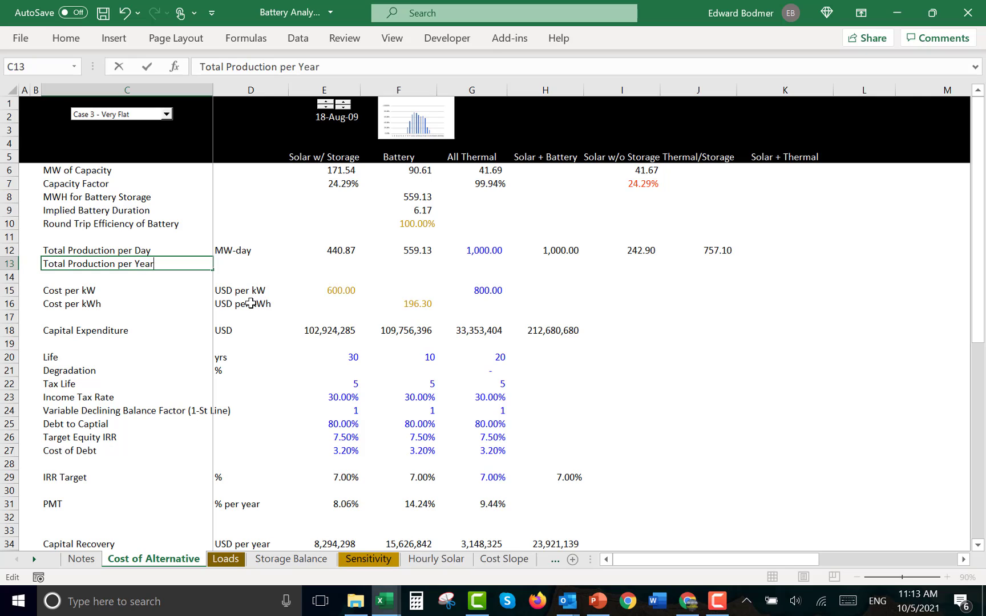
key(Tab)
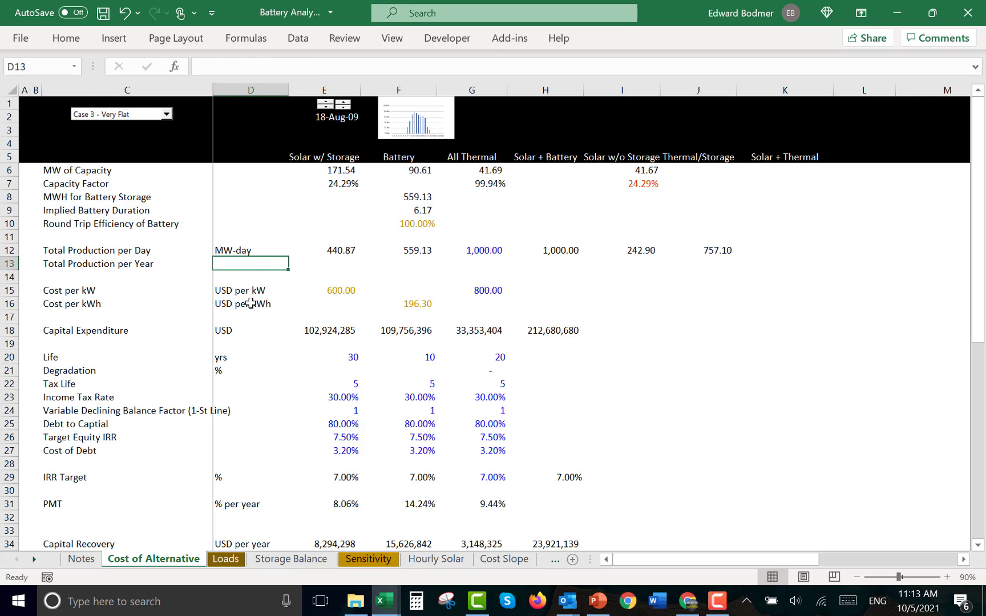
Enter MW-year as the unit of the yearly production row in D13
key(ctrl+f)
key(Escape)
text(M)
key(F2)
key(BackSpace)
key(BackSpace)
key(BackSpace)
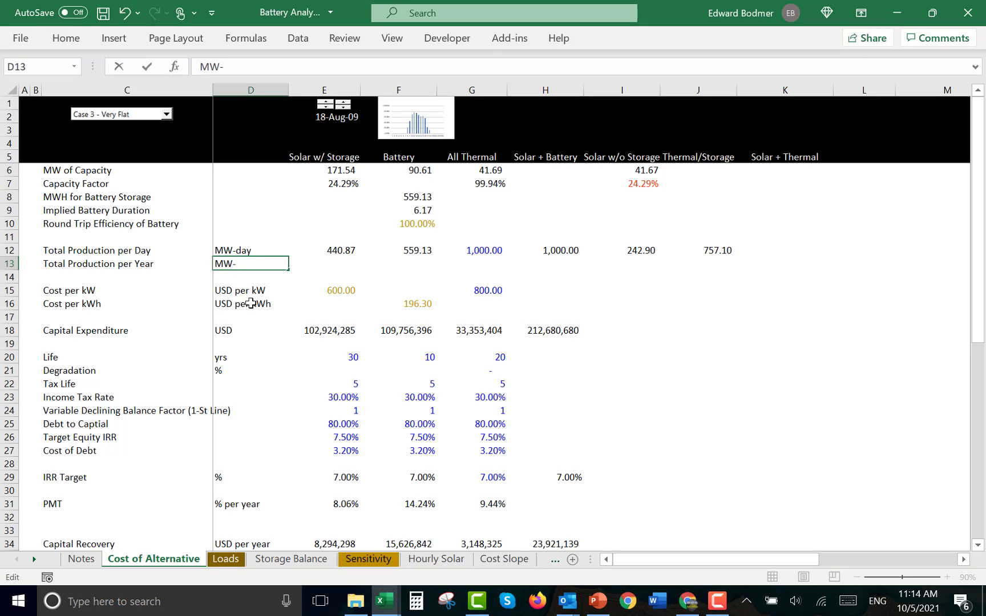
text(year)
key(Tab)
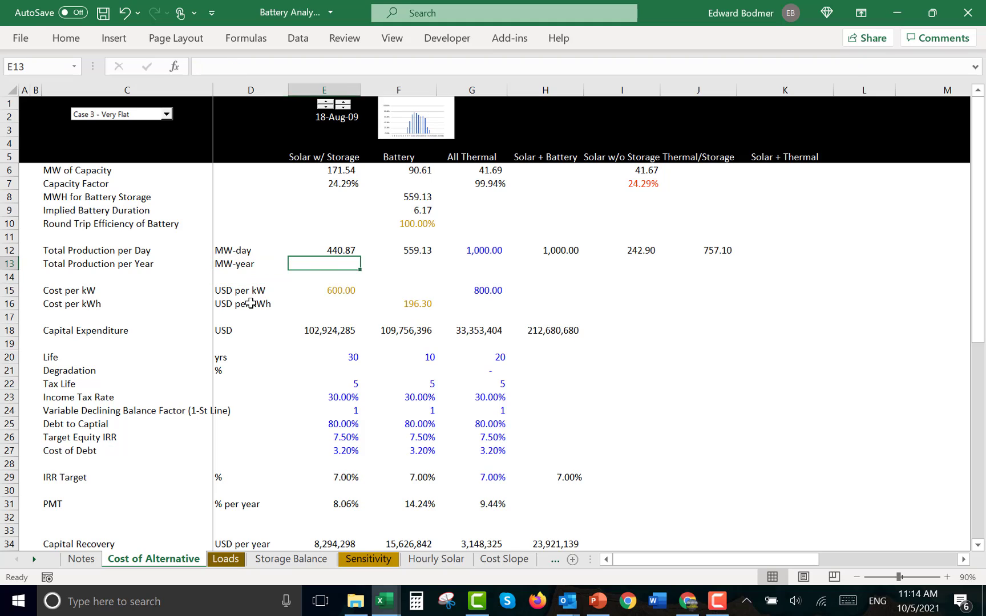
Calculate the Solar w/ Storage Total Production per Year in E13 with the formula =E12*365.25
text(=)
key(Up)
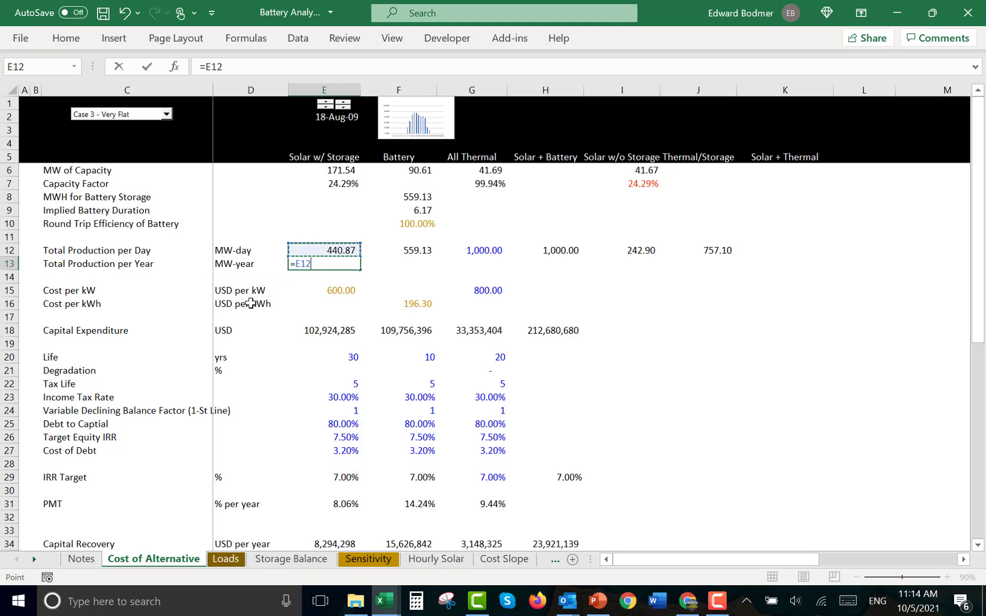
text(*)
text(356.)
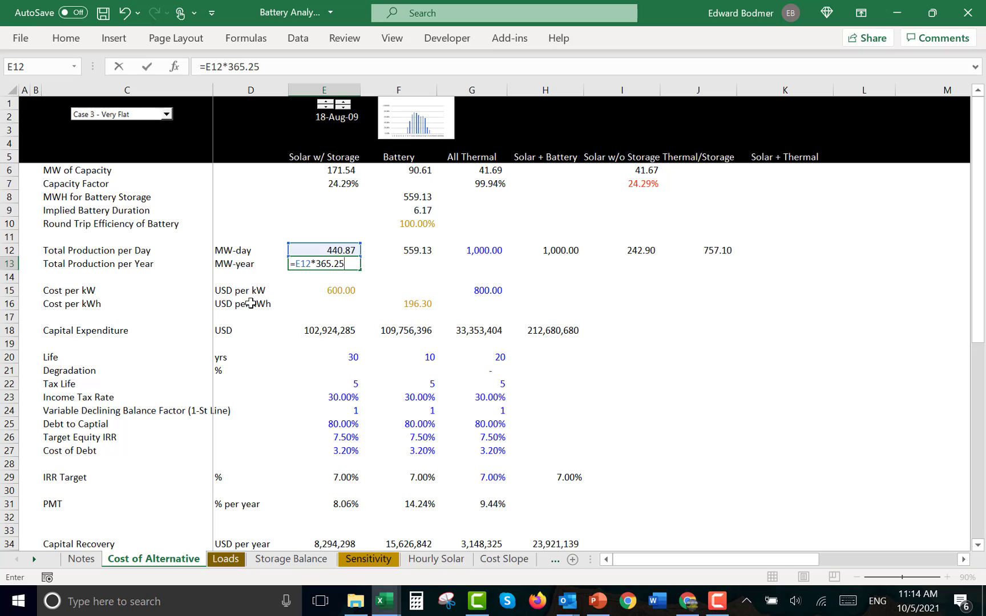
key(ctrl+Return)
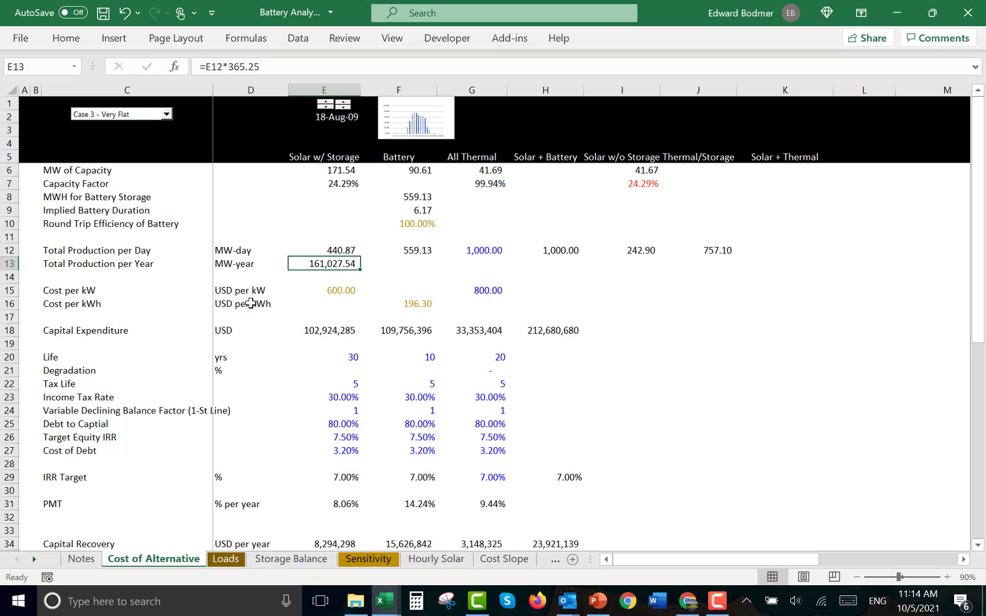
Copy the yearly production formula from E13 across to the other columns, F13 through J13
key(ctrl+c)
key(Right)
key(ctrl+v)
key(Right)
key(ctrl+v)
key(Right)
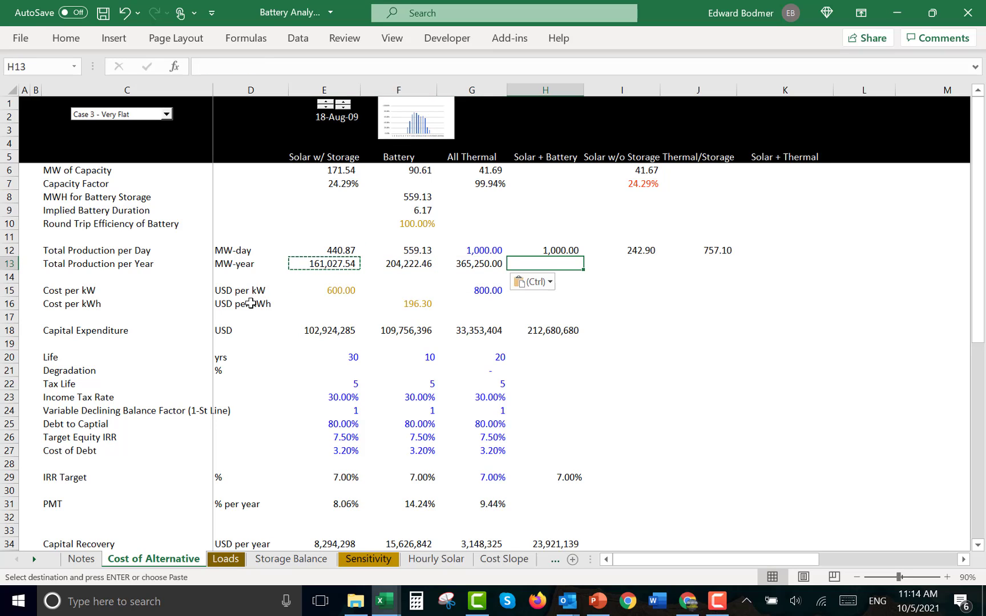
key(ctrl+v)
key(Right)
key(ctrl+v)
key(Right)
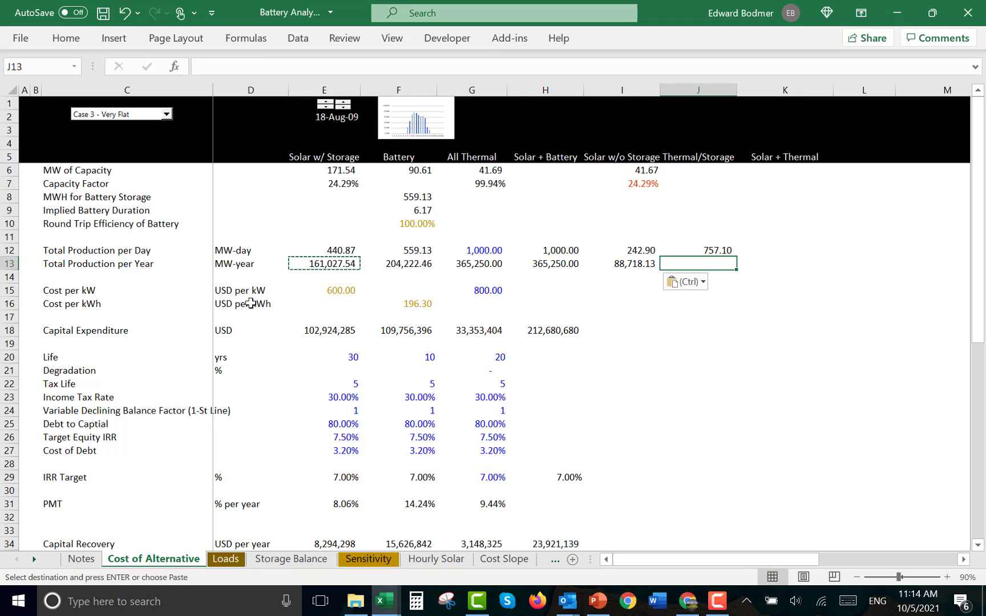
key(ctrl+v)
Format the Total Production per Year values in E13:J13 to show no decimal places
key(Left)
key(Left)
key(Left)
key(Left)
key(Left)
key(ctrl+shift+Right)
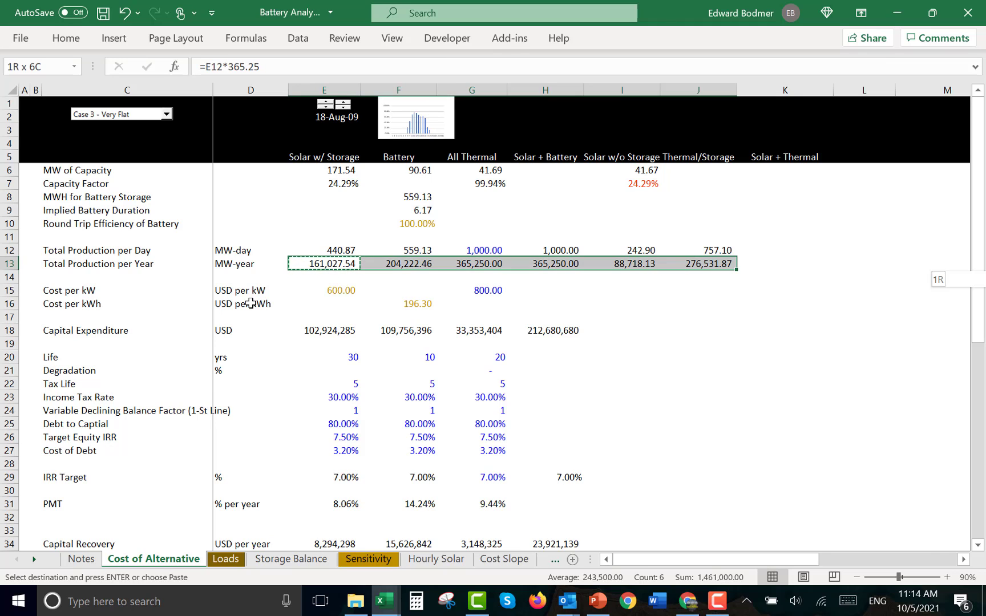
key(ctrl+shift+Right)
key(ctrl+Left)
key(ctrl+Left)
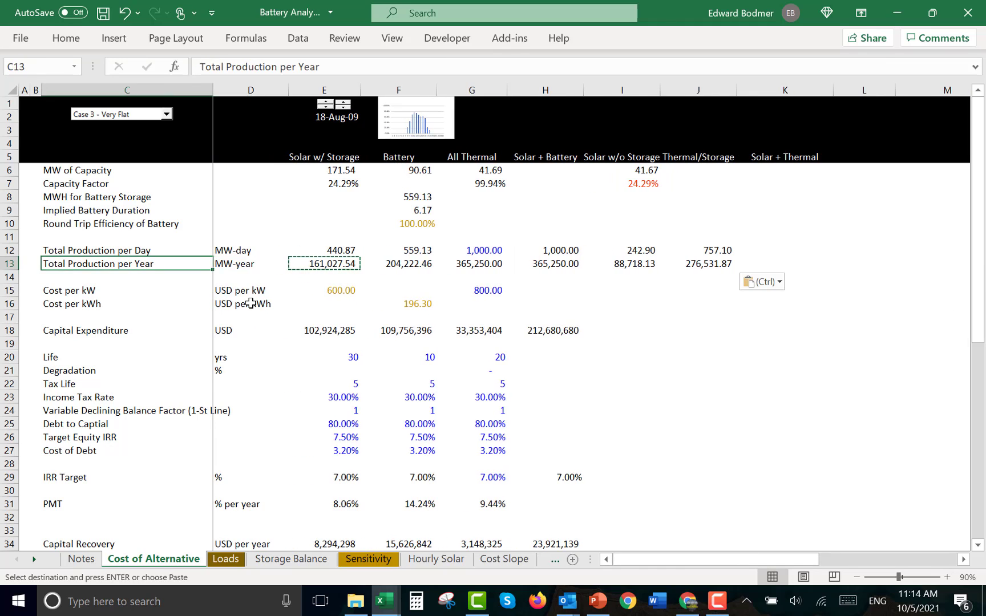
key(Right)
key(Right)
key(ctrl+shift+Right)
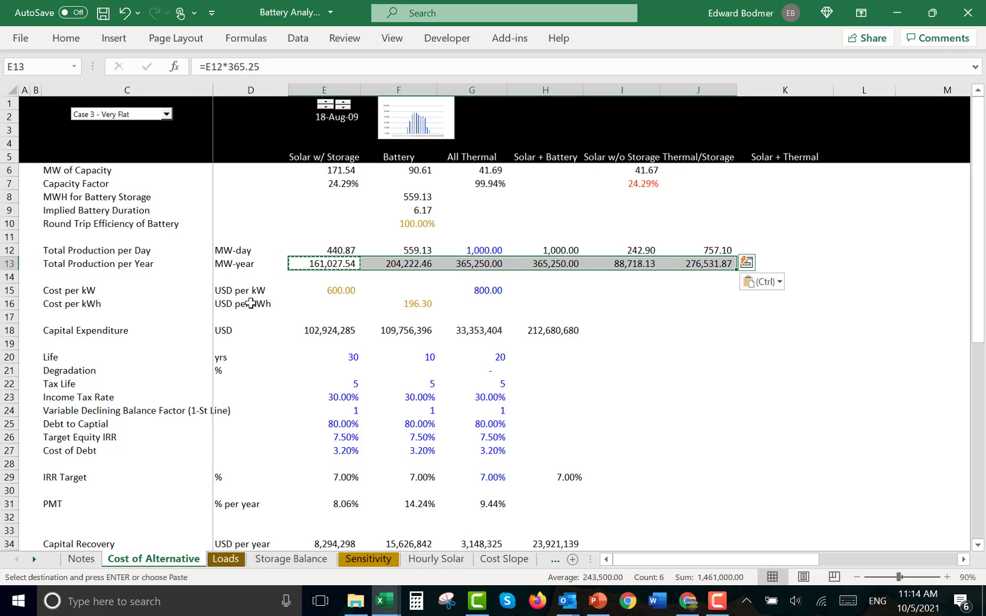
key(ctrl+q)
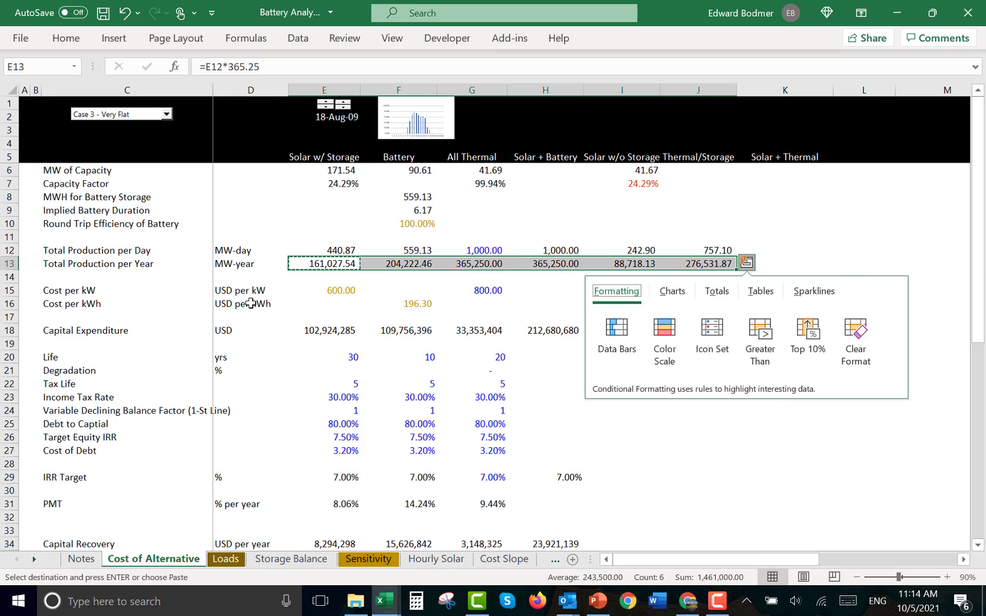
key(Left)
key(Escape)
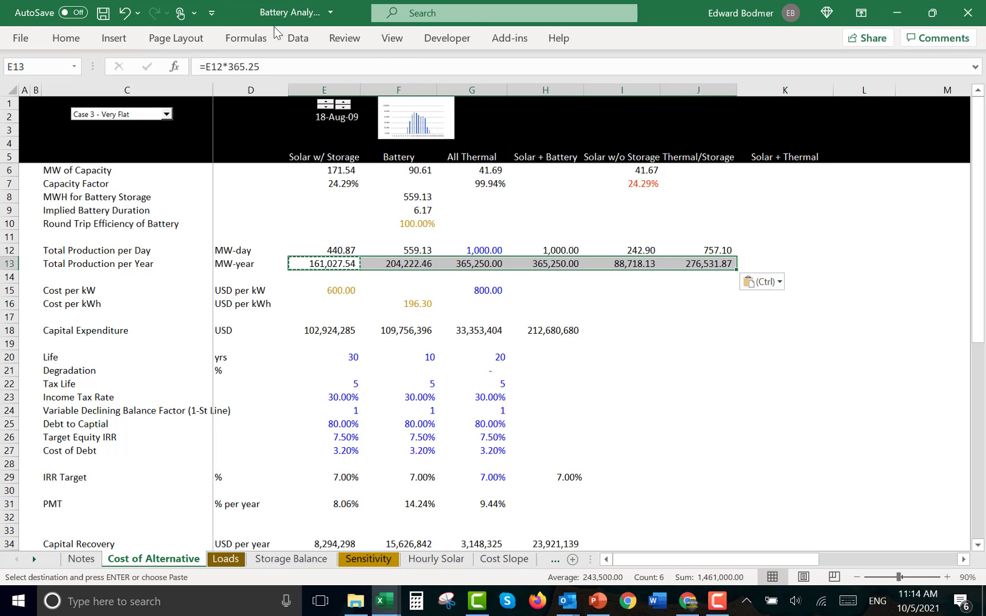
click(247, 40)
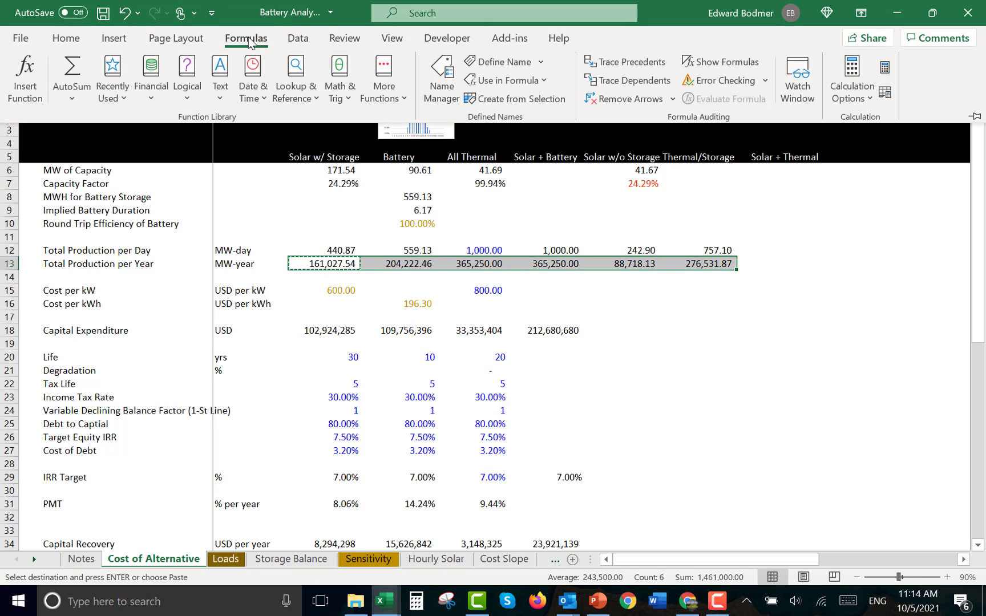
click(66, 38)
click(548, 93)
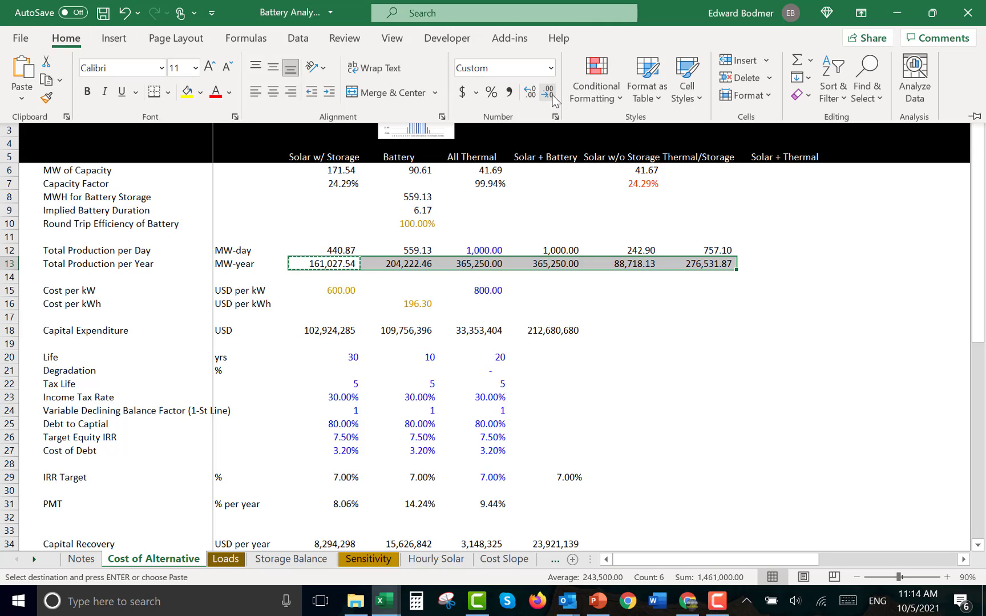
click(548, 93)
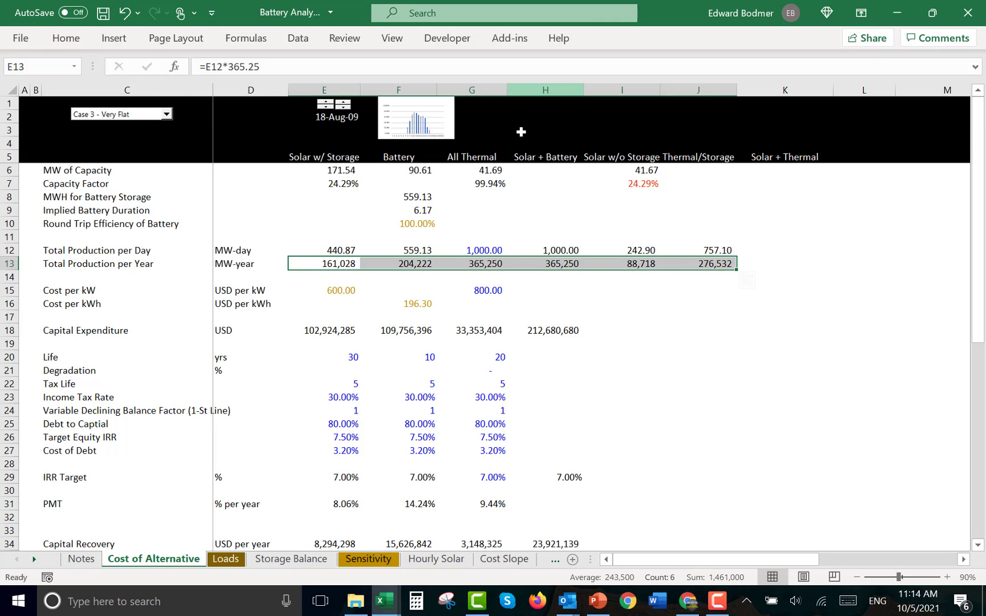
Review the Capital Expenditure formulas in row 18 for the Battery, All Thermal and Solar + Battery columns
click(464, 320)
key(Left)
key(Up)
key(Up)
key(Delete)
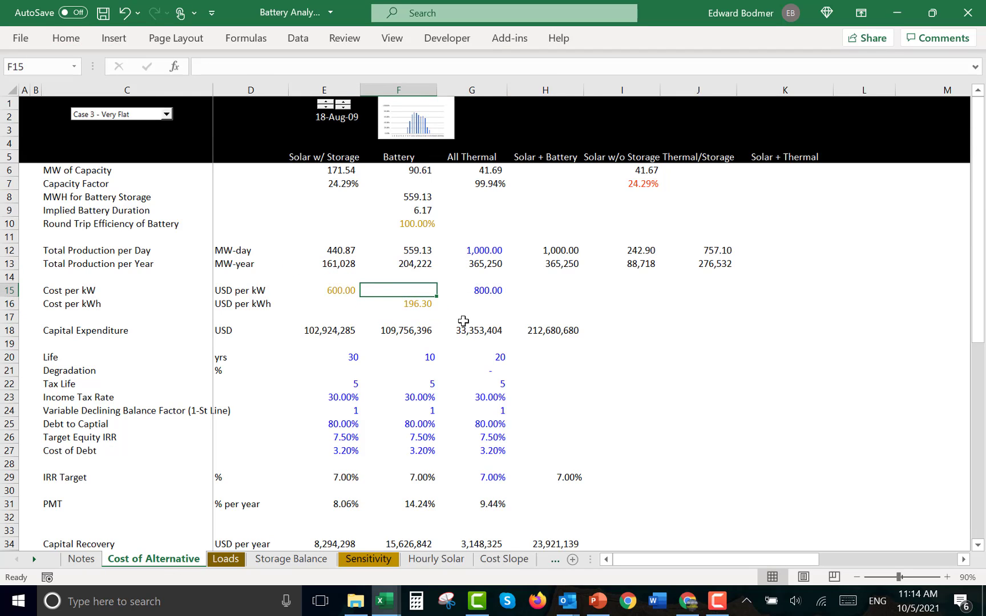
key(Down)
key(Down)
key(Down)
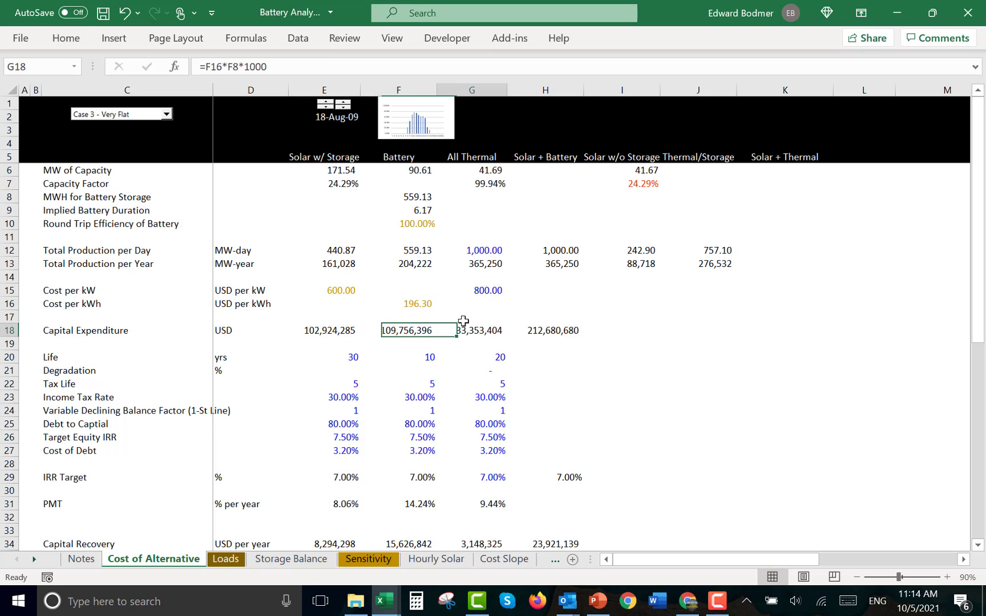
key(Right)
key(Right)
key(ctrl+c)
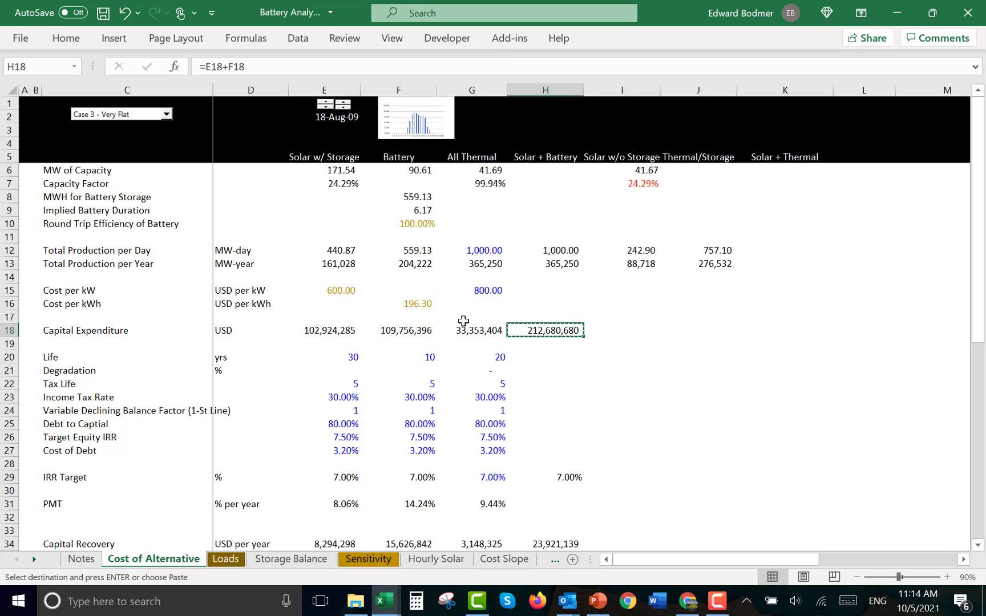
key(Escape)
key(Up)
key(Up)
key(Up)
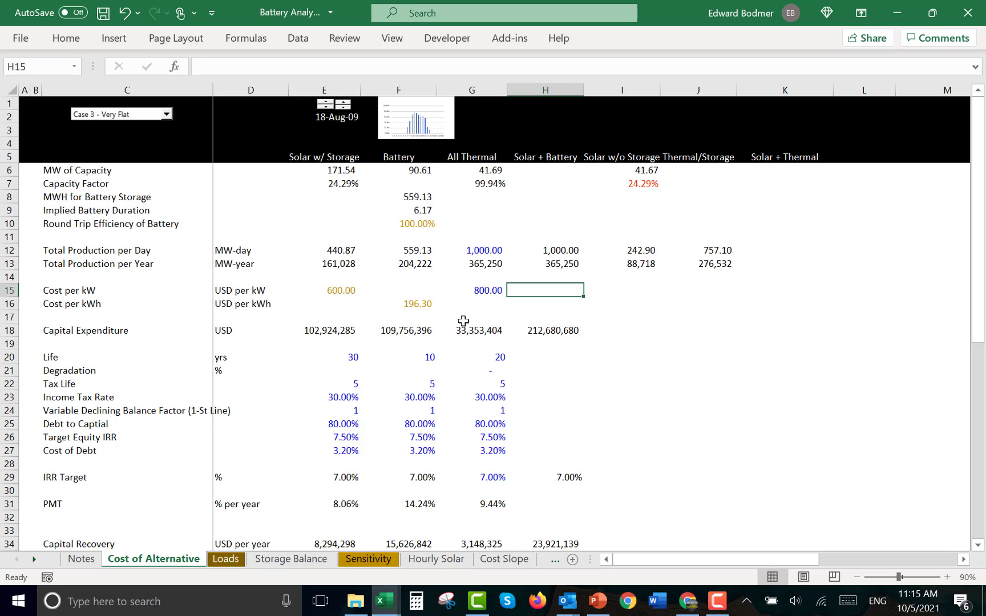
Examine the MW of Capacity formula for Solar w/o Storage and the daily production formula for Thermal/Storage
key(Up)
key(Up)
key(Up)
key(Up)
key(Up)
key(Up)
key(Up)
key(Up)
key(Up)
key(Up)
key(Down)
key(Right)
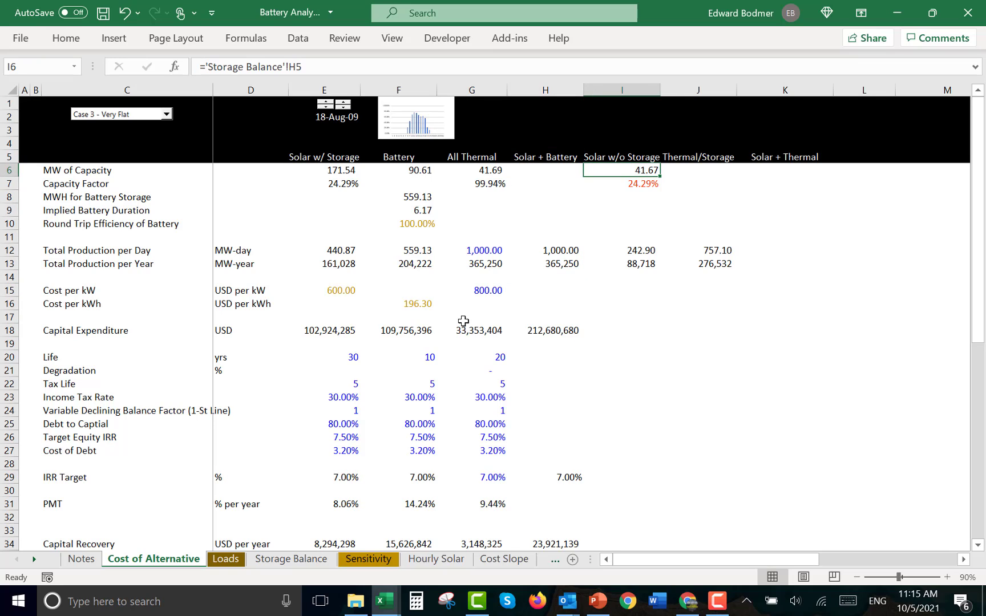
key(Right)
key(Down)
key(Down)
key(Down)
key(Down)
key(Down)
key(Down)
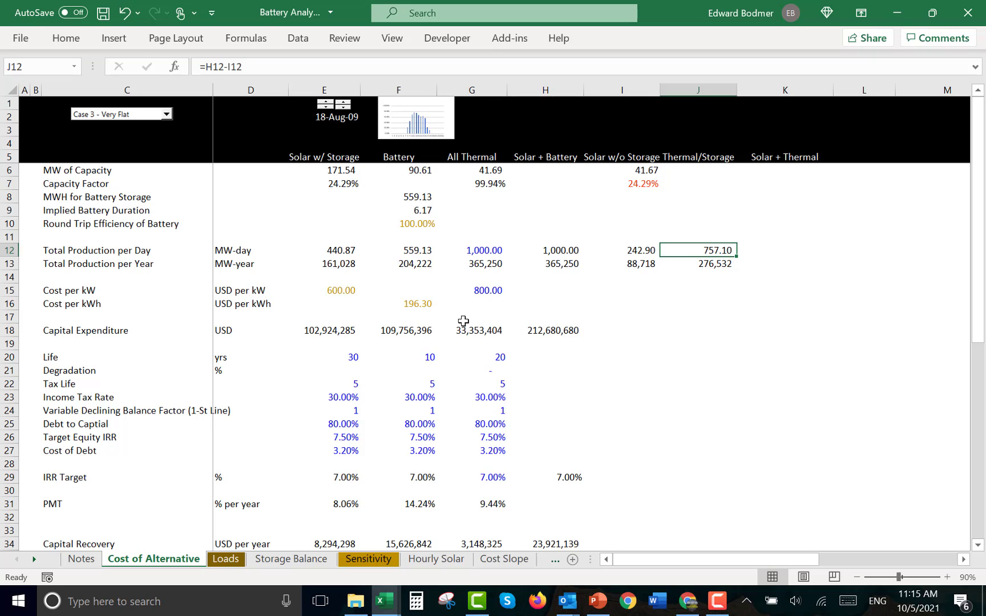
Link the Thermal/Storage Cost per kW in J15 to the All Thermal cost with =G15
key(Down)
key(Down)
key(Down)
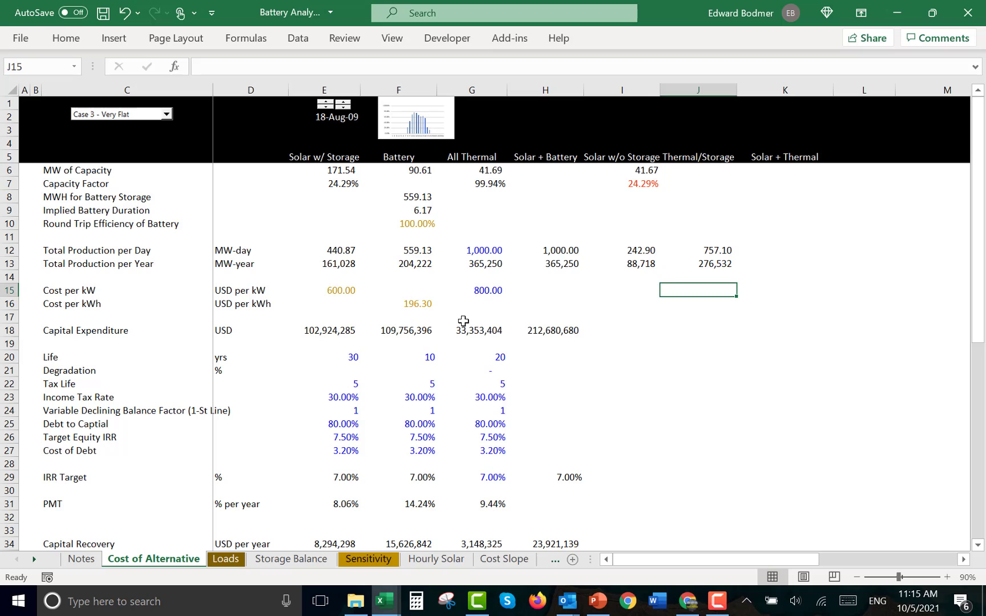
text(=)
key(Left)
key(Left)
key(Left)
key(Return)
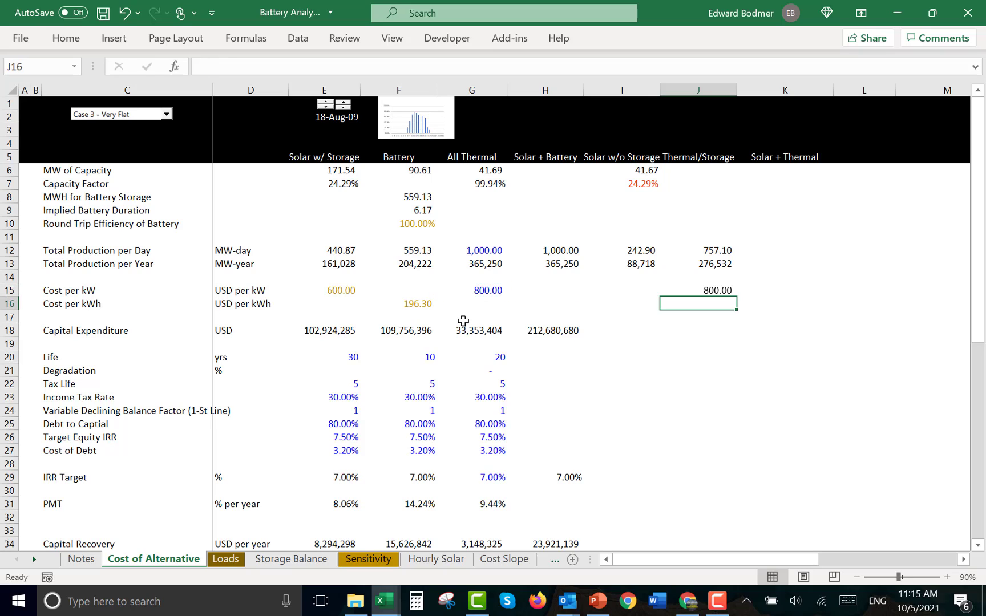
key(Up)
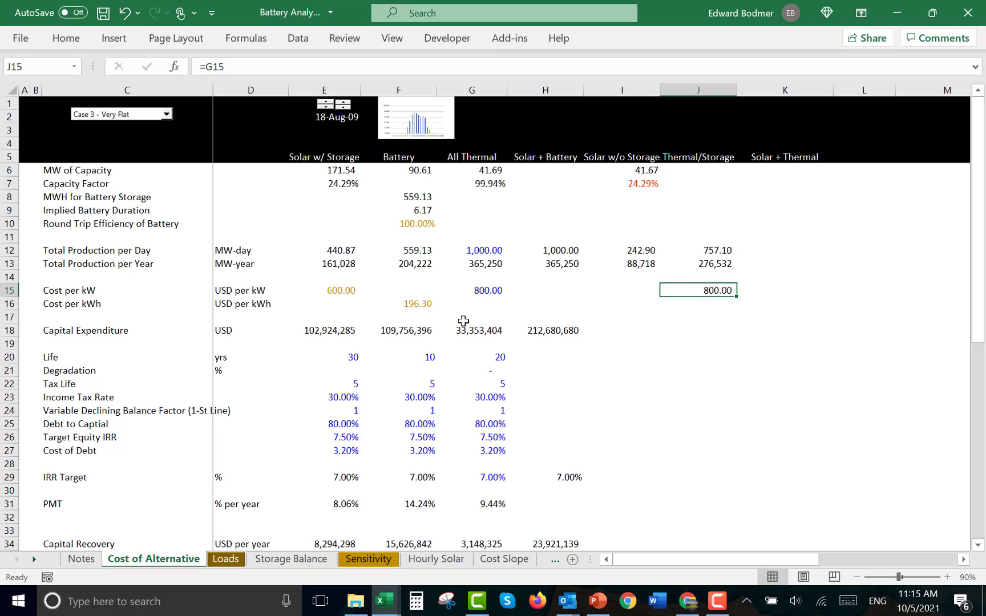
Inspect how Capital Expenditure is calculated in the All Thermal and Solar w/ Storage columns of row 18
key(Down)
key(Down)
key(Left)
key(Down)
key(Left)
key(Left)
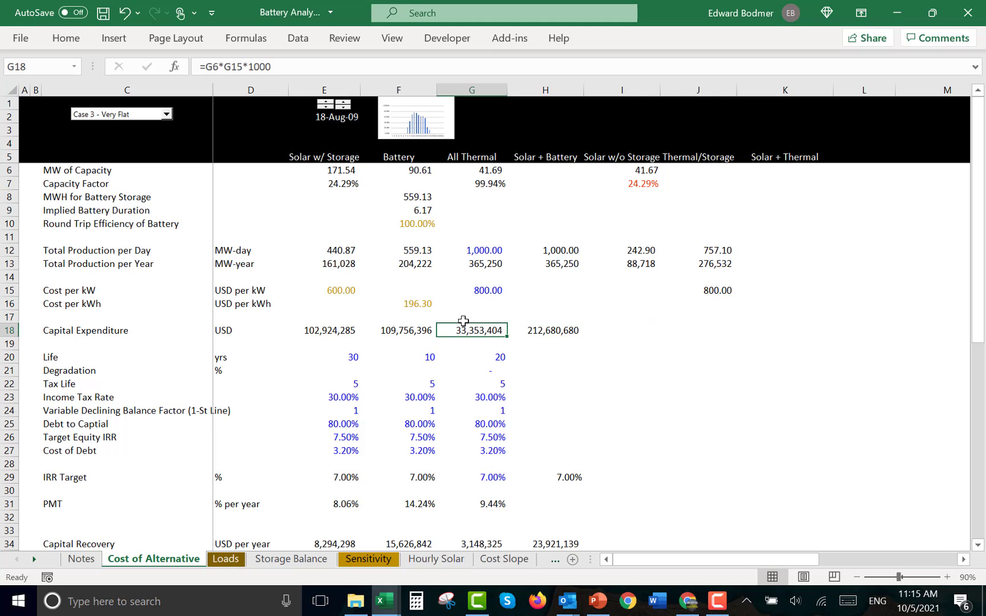
key(Left)
key(Left)
key(Left)
key(Right)
key(F2)
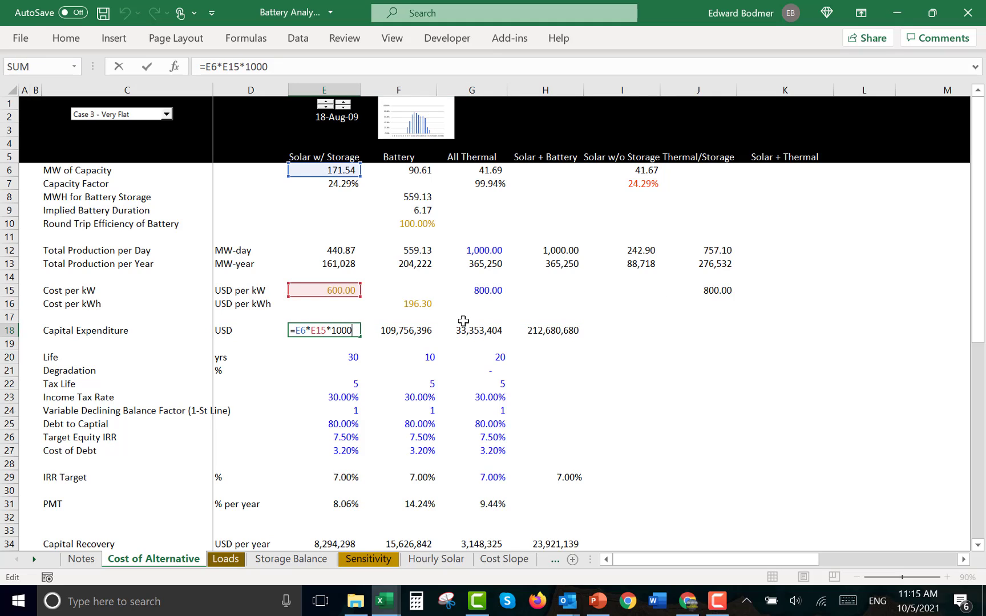
key(Escape)
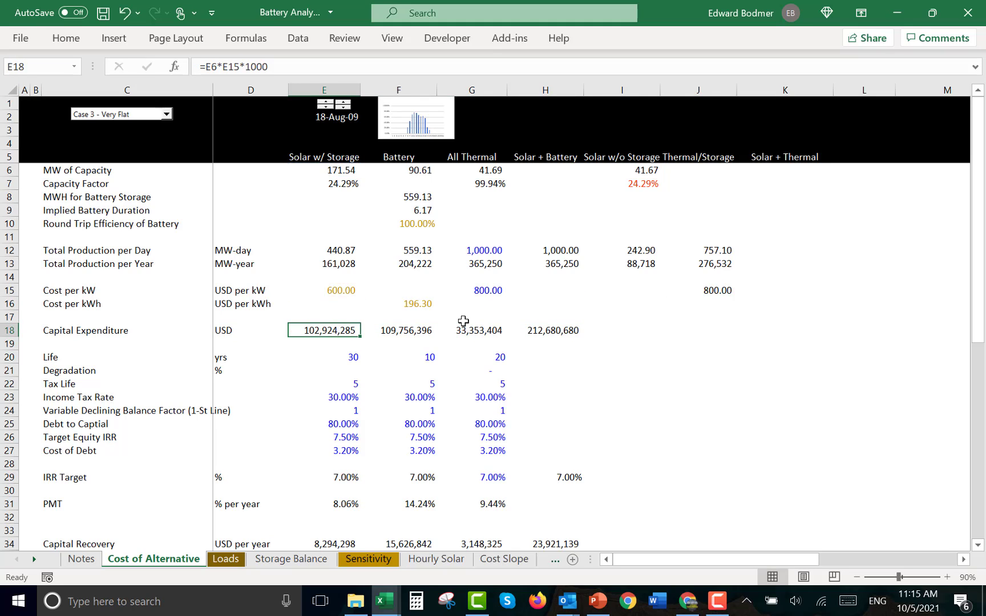
Enter 100 as the Thermal/Storage MW of Capacity in J6
key(Up)
key(Up)
key(Up)
key(Up)
key(Up)
key(Up)
key(Up)
key(Up)
key(Up)
key(Up)
key(Up)
key(Up)
key(Right)
key(Right)
key(Right)
key(Right)
key(Right)
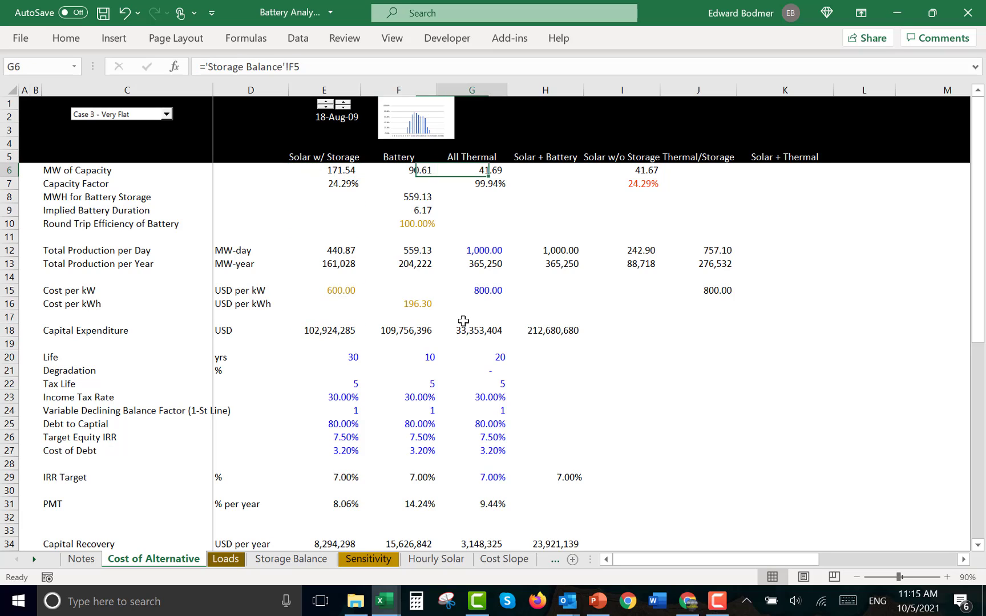
text(100)
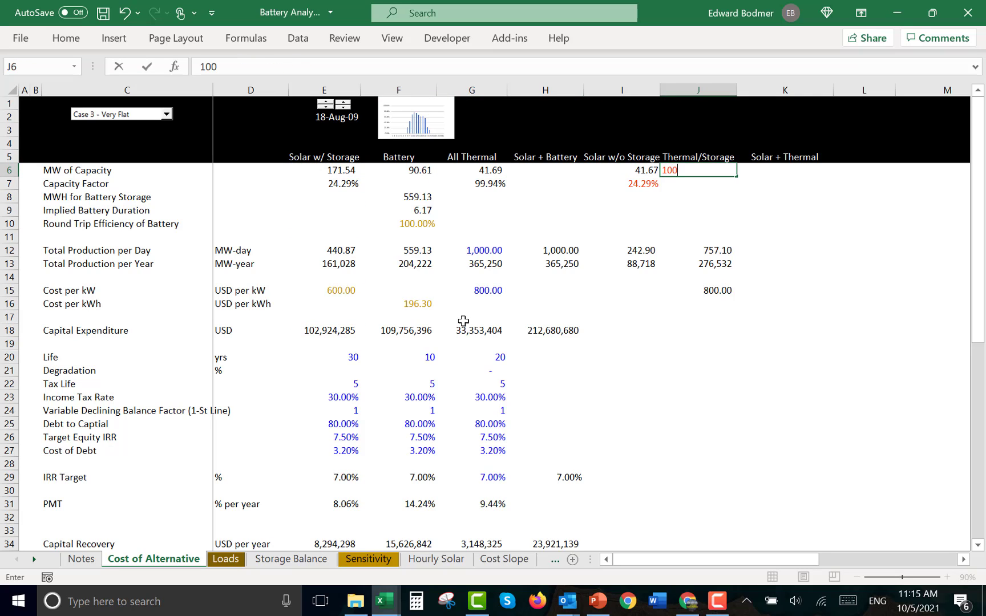
key(Return)
key(Up)
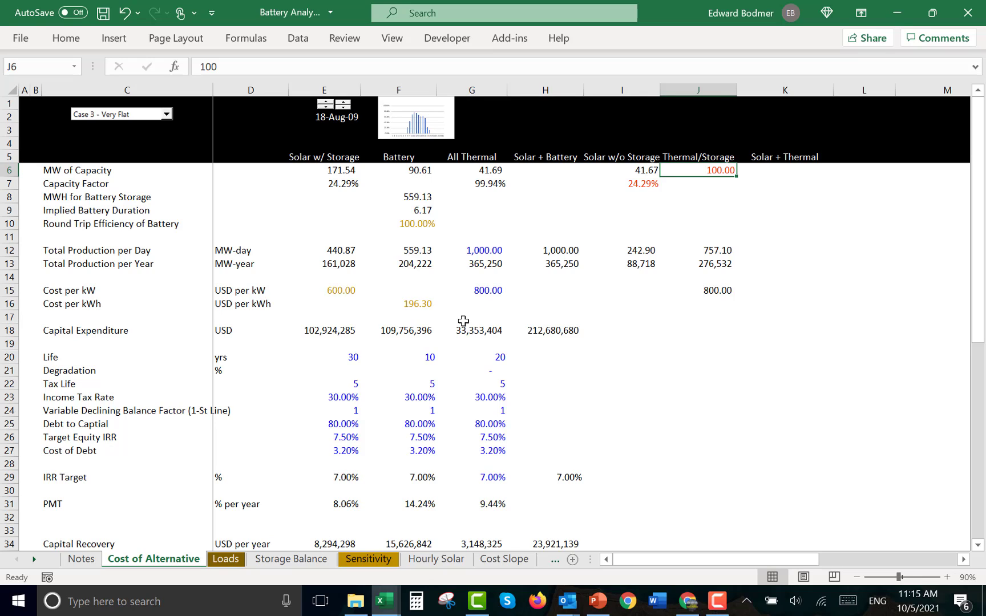
Set the Thermal/Storage MW of Capacity in J6 to the Solar w/o Storage capacity with =I6
text(=)
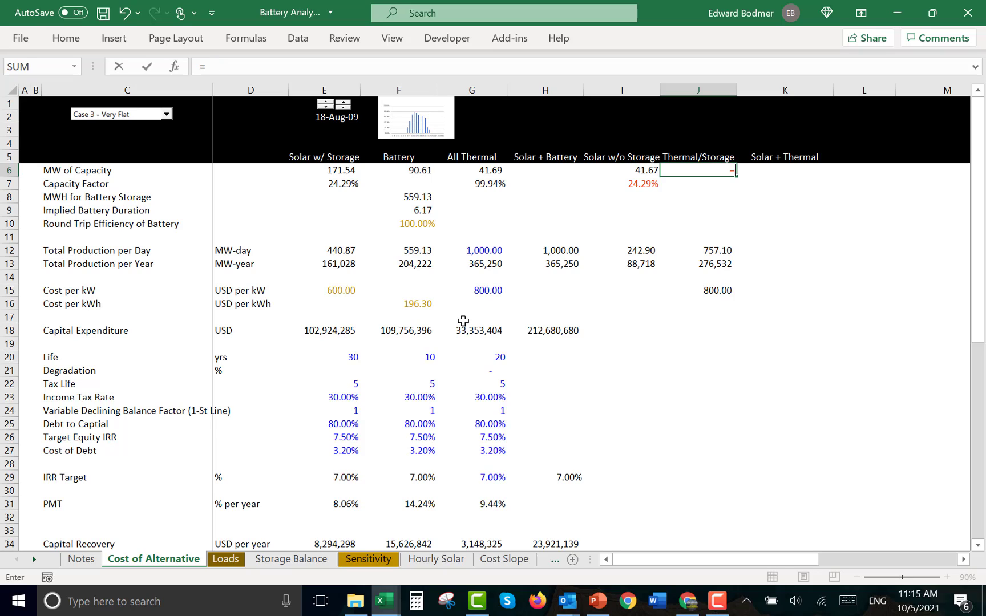
key(Left)
key(Return)
key(Up)
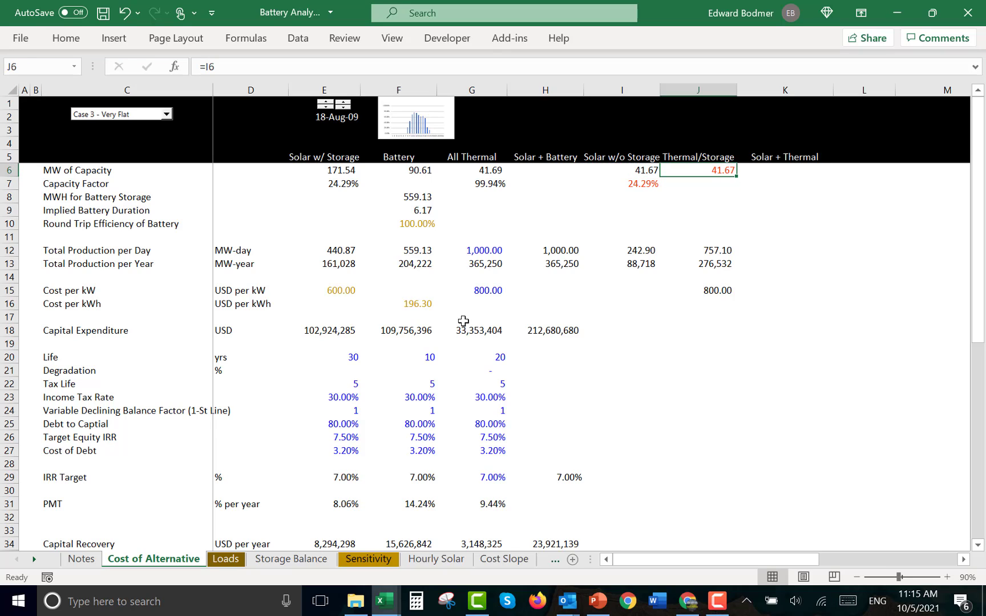
Copy the Solar + Battery Capital Expenditure formula from H18 into the Thermal/Storage column at J18
key(Down)
key(Down)
key(Down)
key(Down)
key(Down)
key(Down)
key(Down)
key(Down)
key(Down)
key(Down)
key(Down)
key(Down)
key(Up)
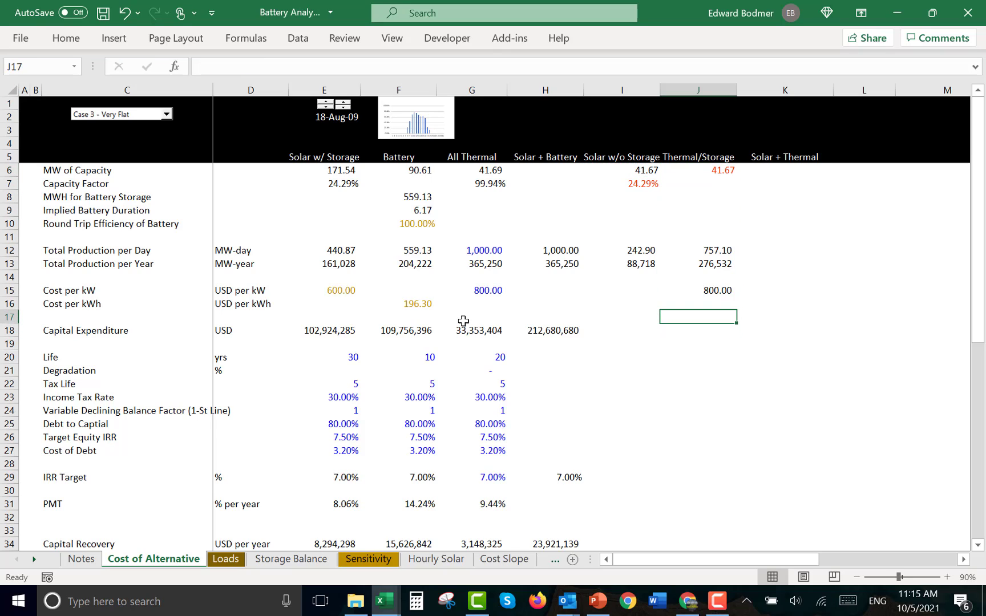
key(Down)
key(Left)
key(Left)
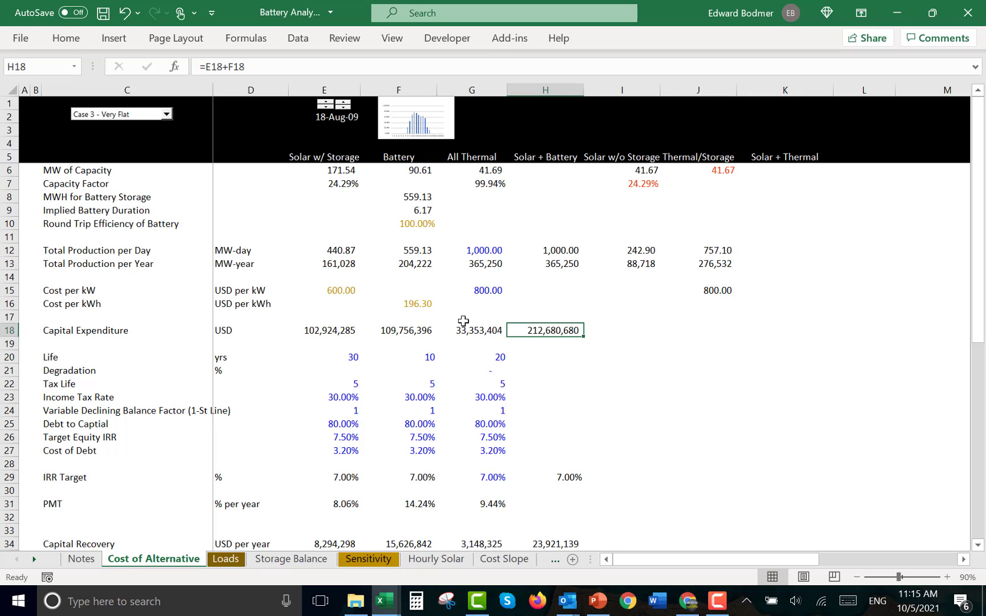
key(ctrl+c)
key(Right)
key(Right)
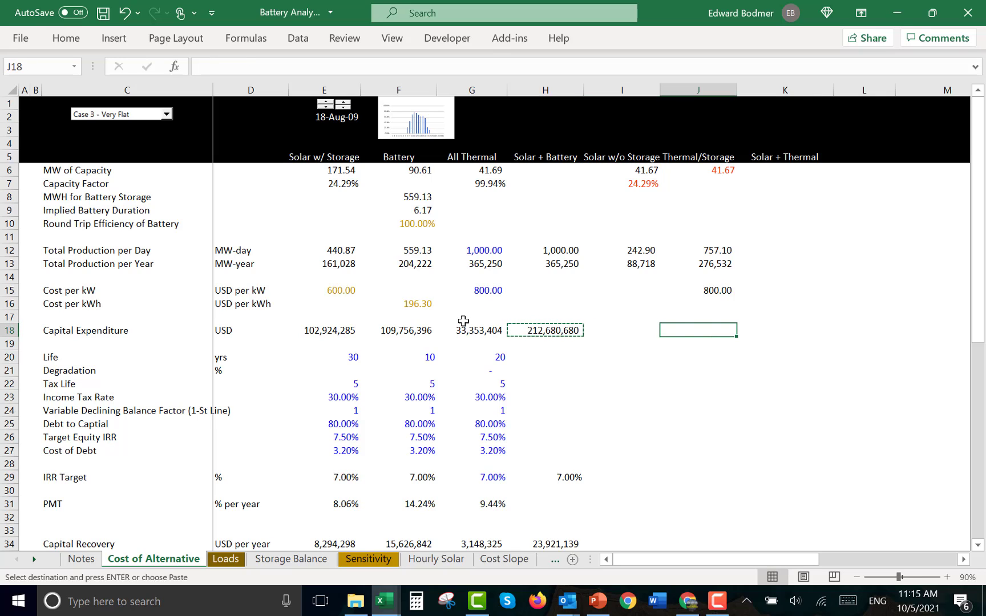
key(ctrl+v)
key(Escape)
Check the Capital Expenditure formulas in the All Thermal, Battery and Solar w/ Storage columns of row 18
key(Left)
key(Left)
key(Left)
key(Left)
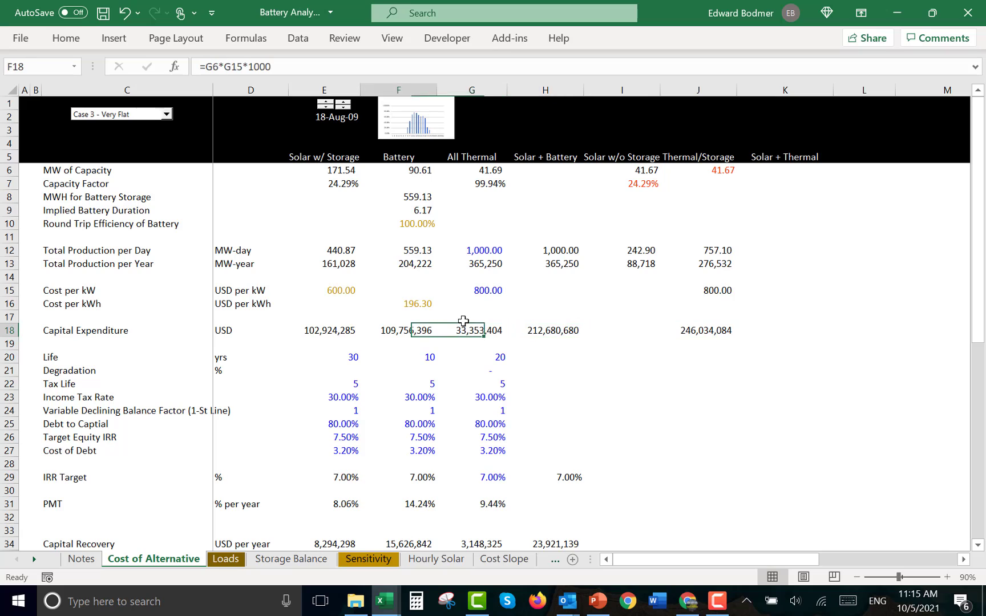
key(Left)
key(Left)
key(Right)
key(Right)
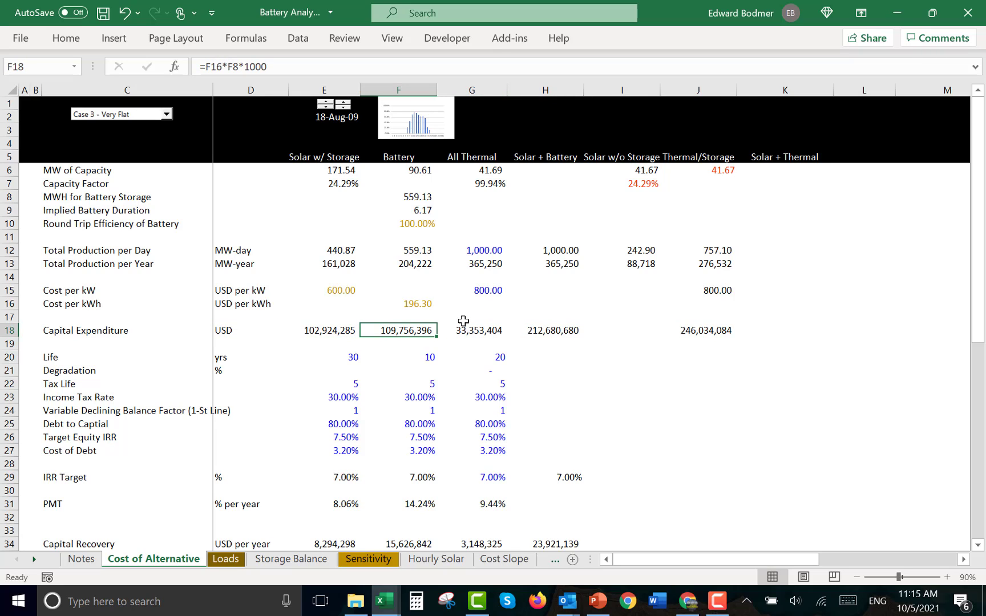
Switch the load case to Case 1 - Shaped and to Case 5- Alternate Hrs 1 to compare the capital expenditures
click(147, 118)
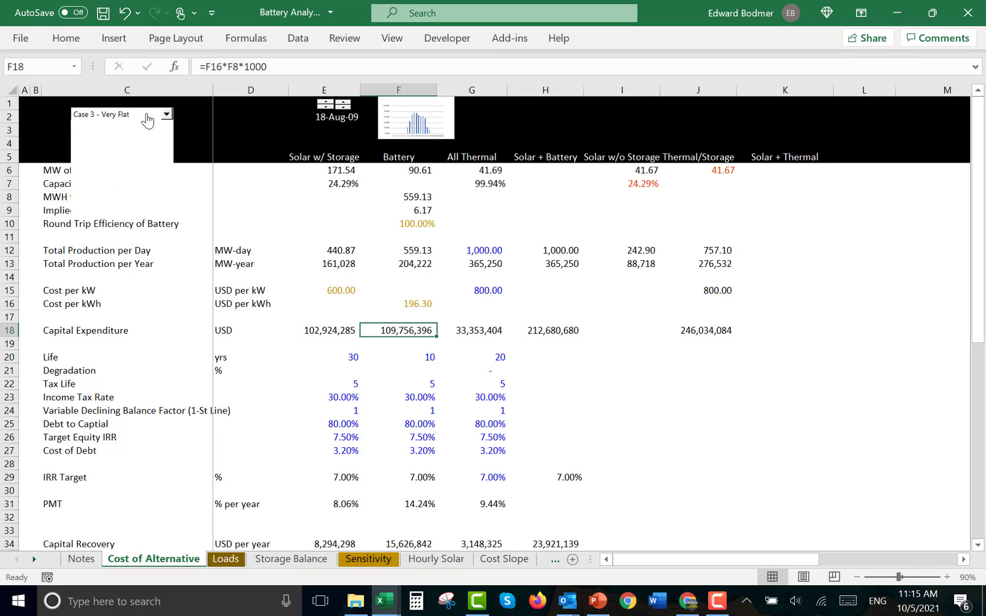
click(147, 118)
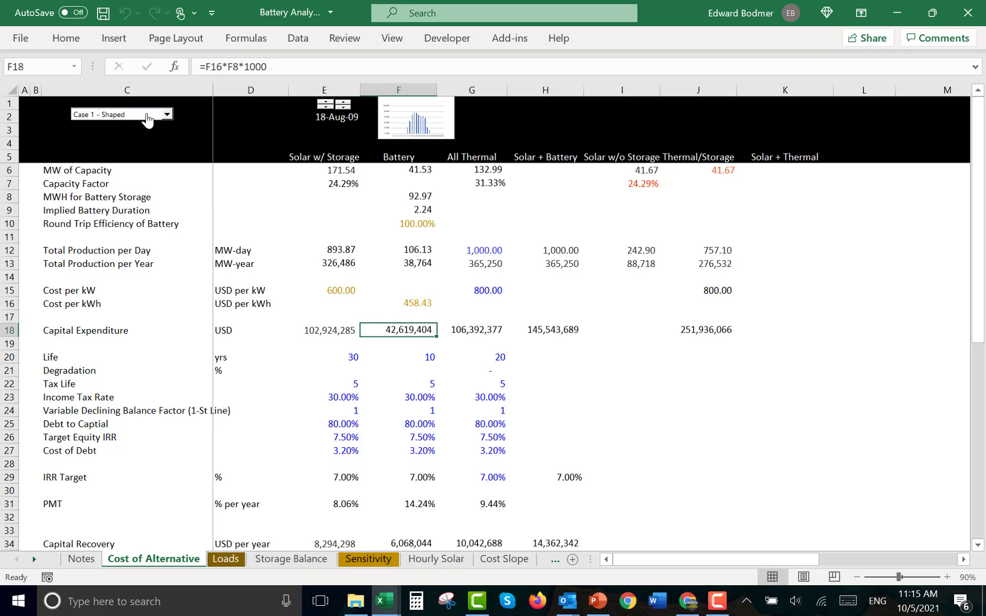
click(147, 118)
key(Down)
key(Down)
key(Down)
key(Down)
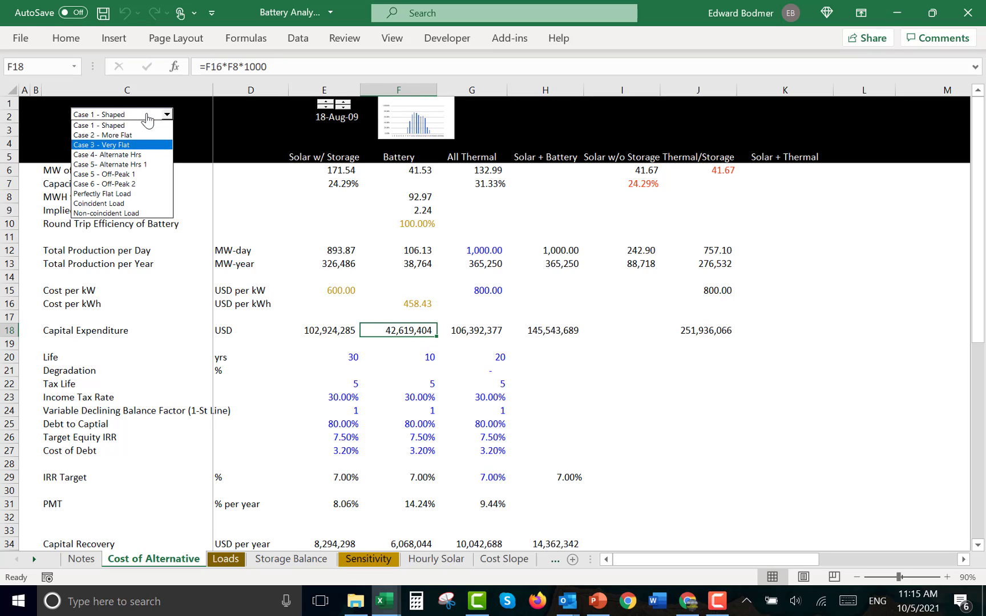
key(Return)
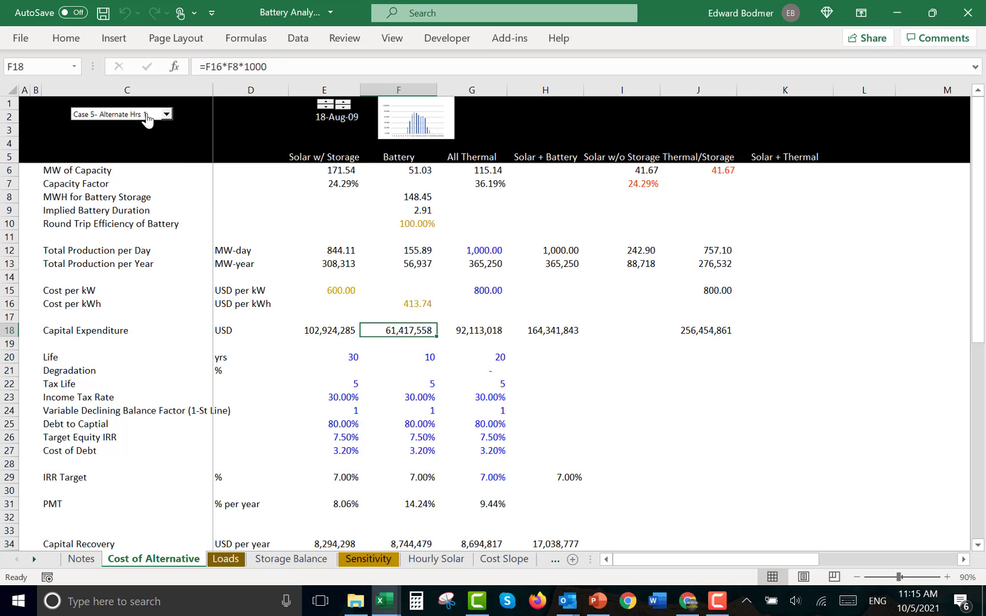
Examine the Life inputs in row 20 for the Solar w/ Storage, Battery and All Thermal columns
click(413, 344)
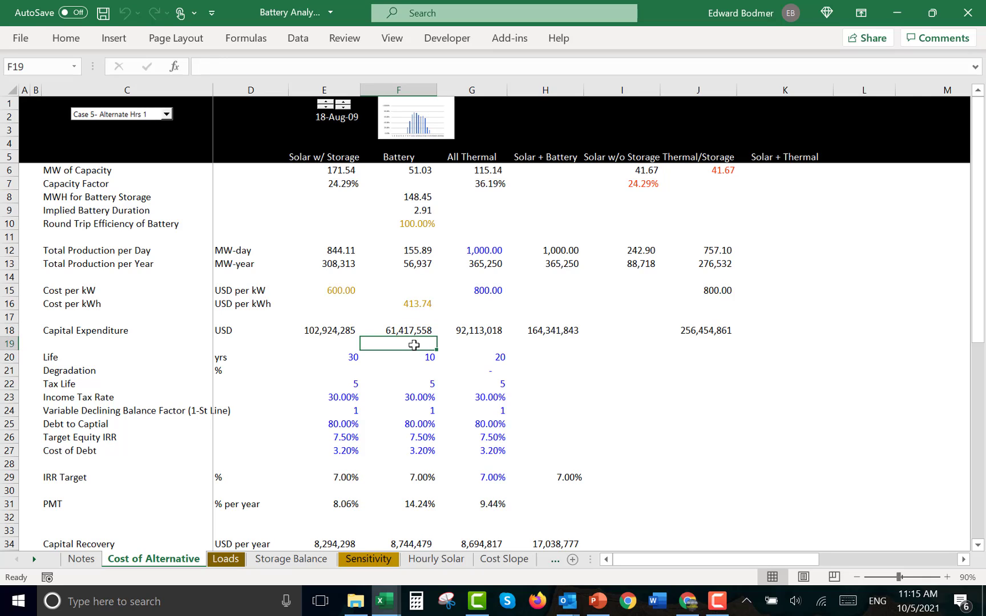
key(Down)
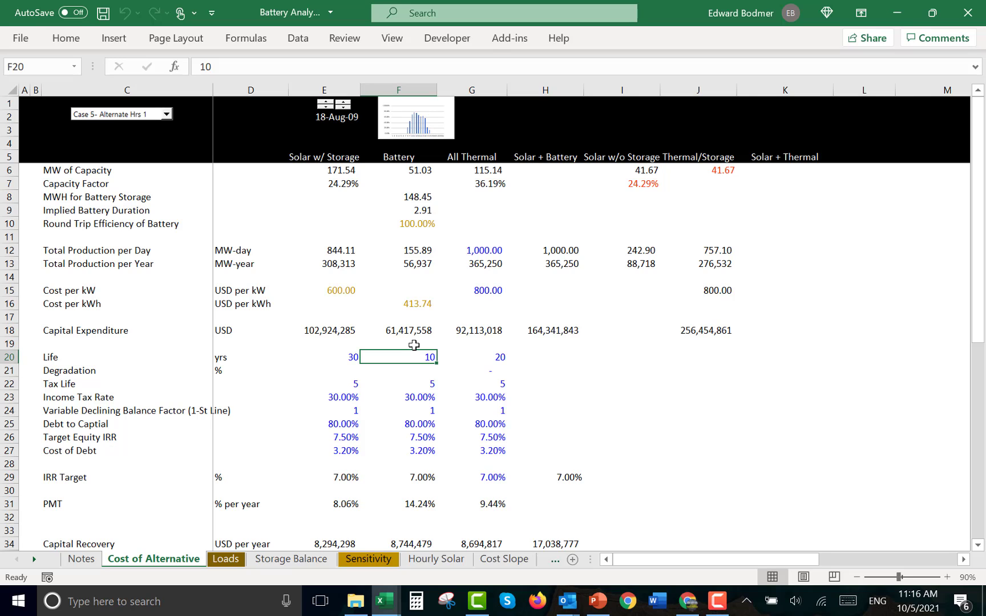
key(Left)
key(Right)
key(Right)
key(Right)
key(Right)
key(Left)
key(Left)
key(Left)
key(Left)
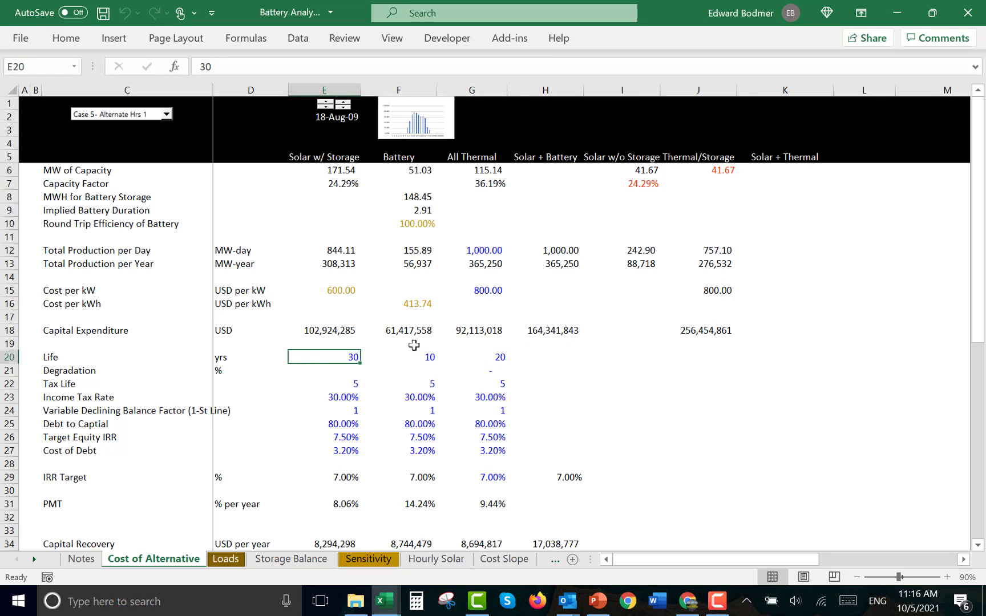
key(Right)
key(Right)
key(Right)
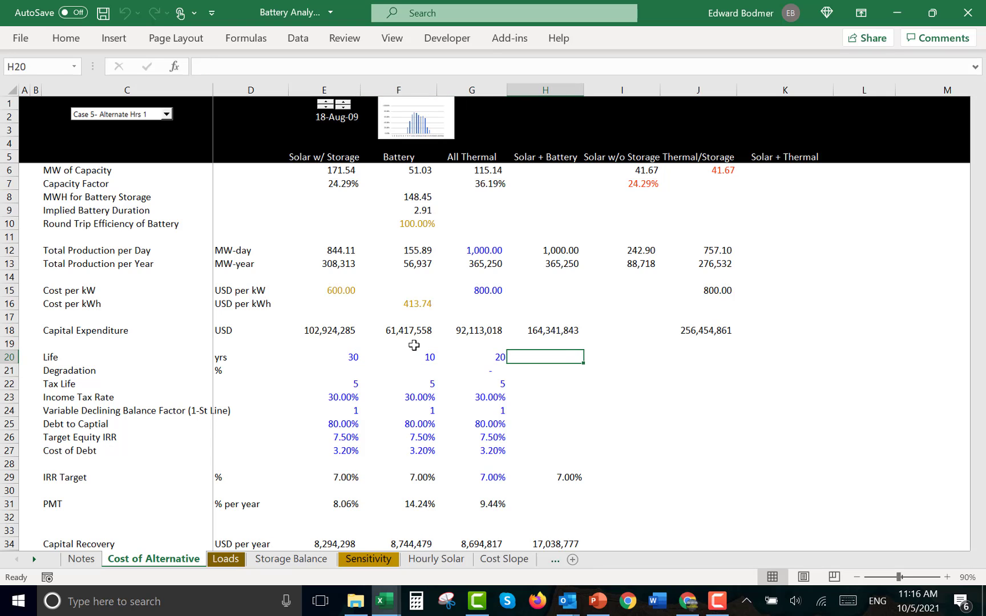
Go to the Detailed LCOE Calculator sheet
key(ctrl+Page_Down)
key(ctrl+Page_Down)
key(ctrl+Page_Down)
key(ctrl+Page_Down)
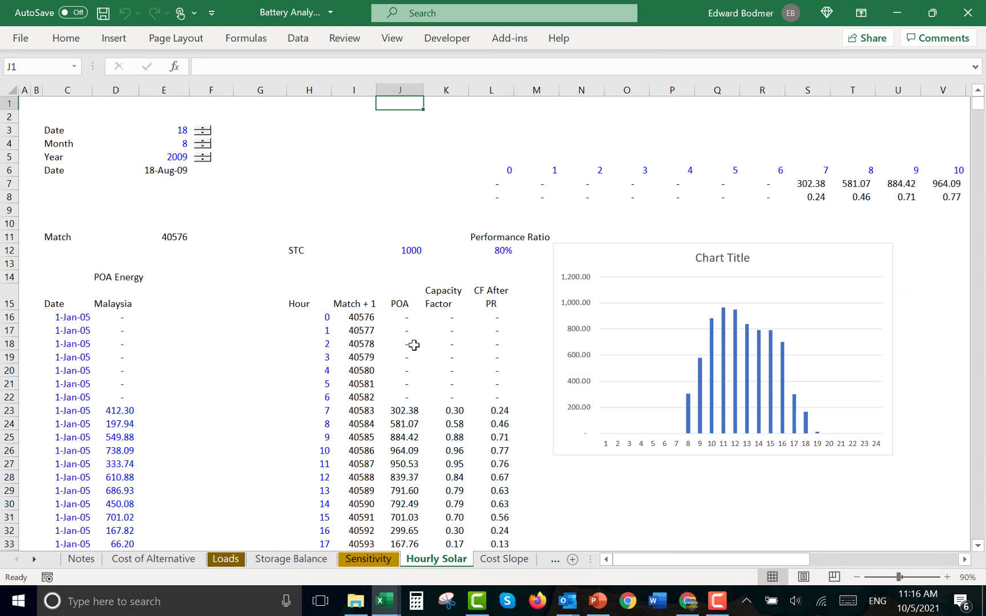
key(ctrl+Page_Down)
key(ctrl+Page_Down)
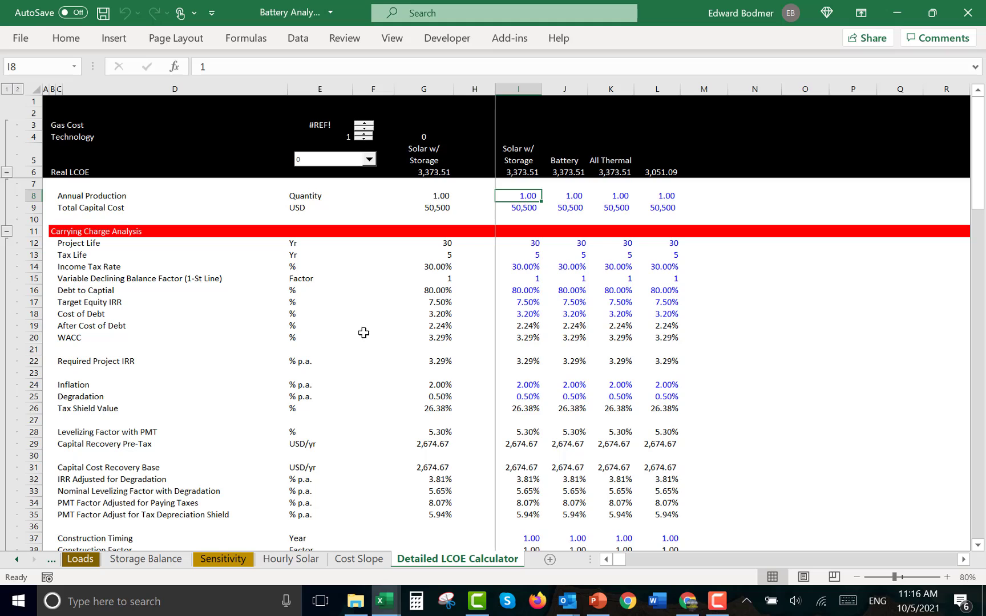
Link the Solar w/ Storage Total Capital Cost in I9 to its Capital Expenditure with ='Cost of Alternative'!E18
key(Down)
key(Left)
key(Left)
key(Left)
key(Left)
key(Left)
key(Left)
key(Left)
key(Left)
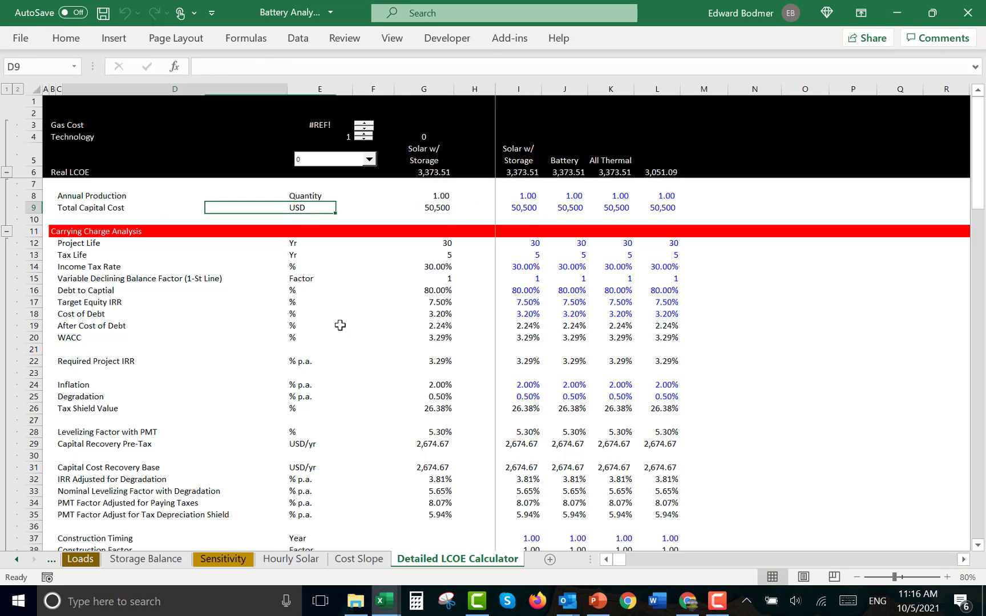
key(Right)
key(Right)
key(Right)
key(Right)
key(Right)
key(Right)
key(Right)
key(Right)
text(=)
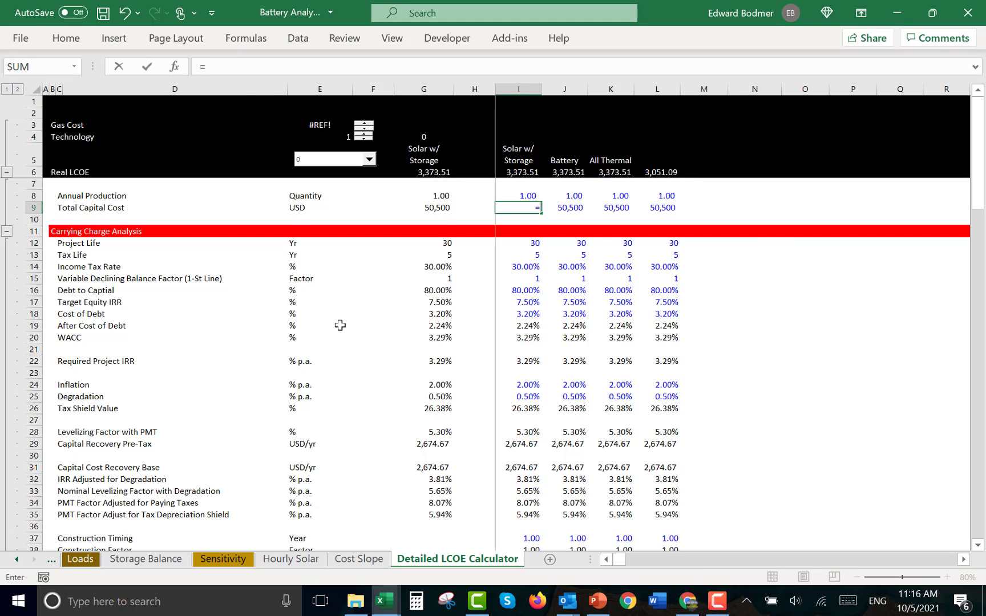
key(ctrl+Page_Up)
key(ctrl+Page_Up)
key(ctrl+Page_Up)
key(ctrl+Page_Up)
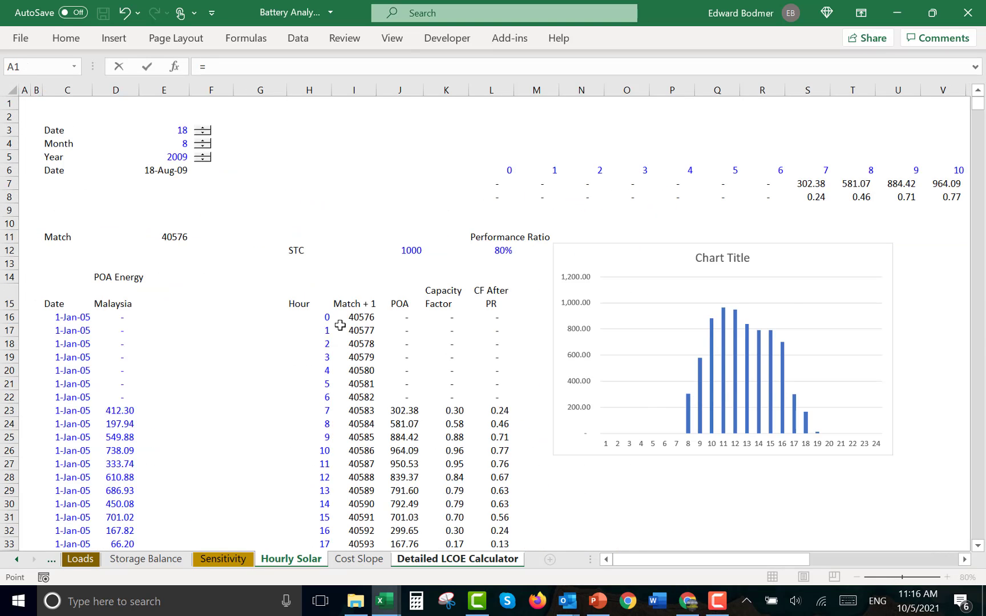
key(ctrl+Page_Up)
key(ctrl+Page_Up)
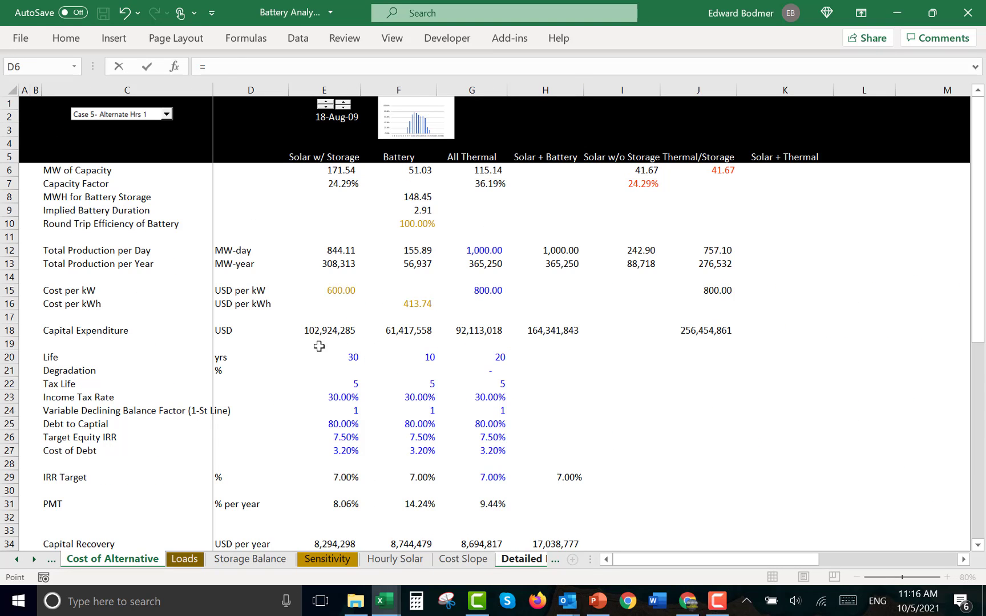
click(324, 330)
key(Return)
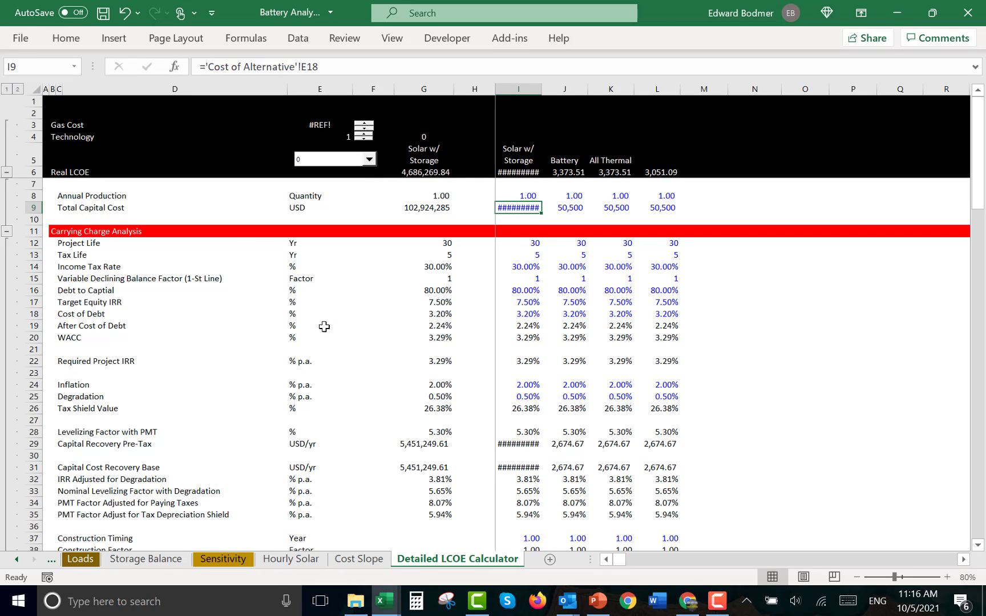
Widen columns I to L and link the Battery Total Capital Cost in J9 to its Capital Expenditure in F18 of Cost of Alternative
drag(516, 92, 692, 85)
key(Left)
key(Down)
key(Down)
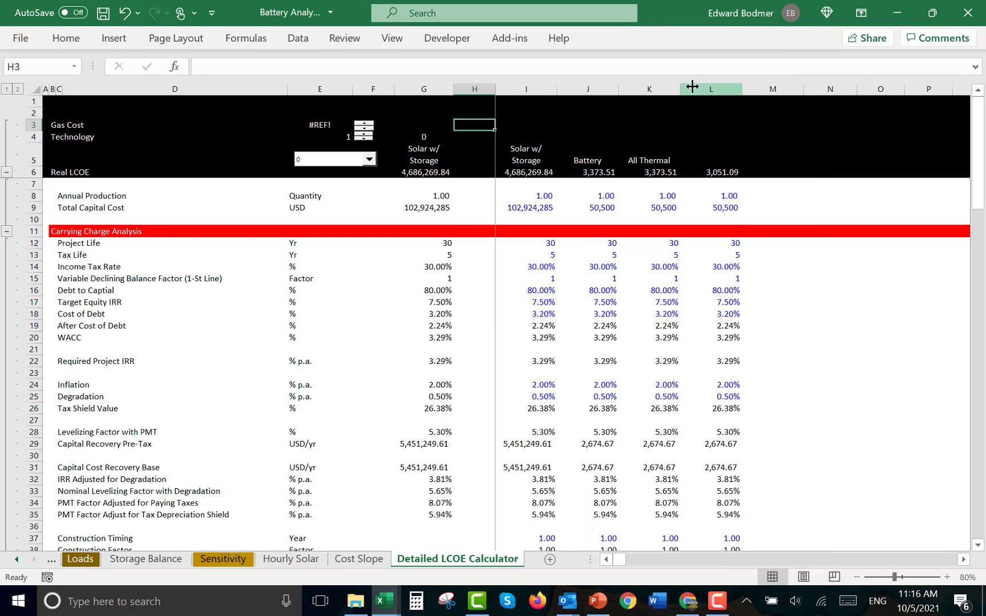
key(Down)
key(Down)
key(Down)
key(Right)
key(Down)
key(Down)
key(Down)
key(Right)
text(=)
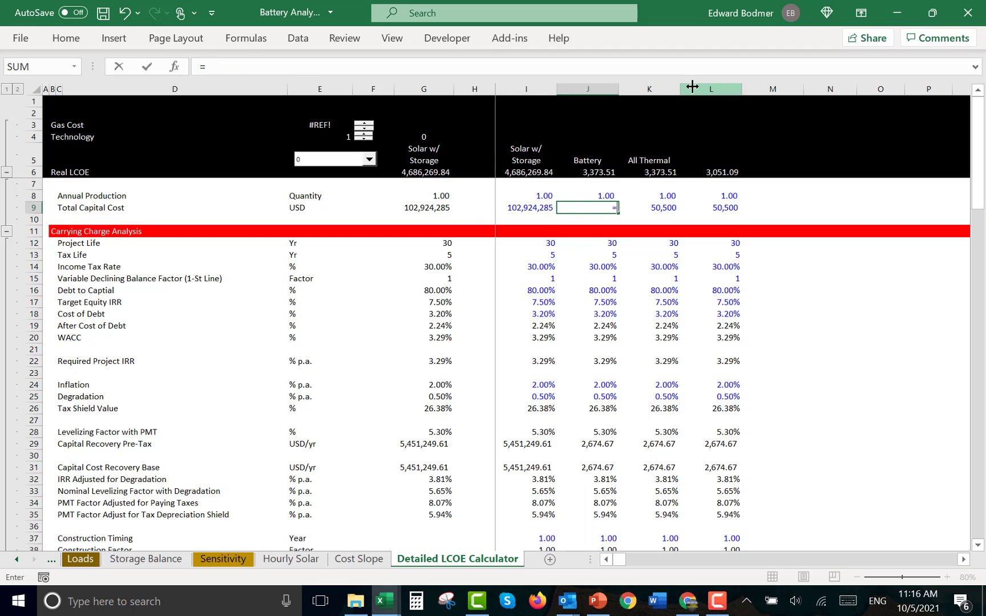
key(ctrl+Page_Up)
key(ctrl+Page_Up)
key(ctrl+Page_Up)
key(ctrl+Page_Up)
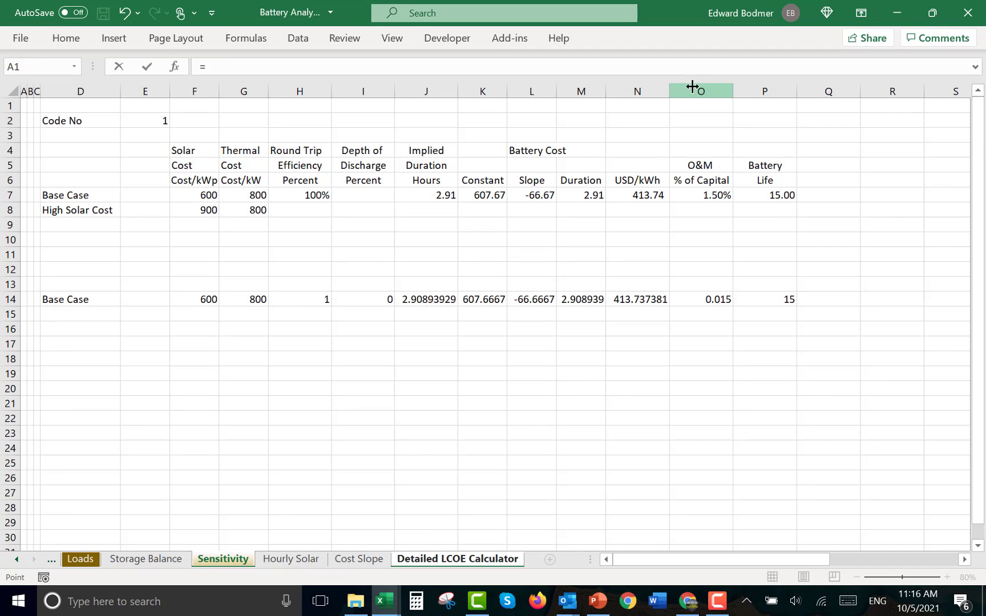
key(ctrl+Page_Up)
key(ctrl+Page_Up)
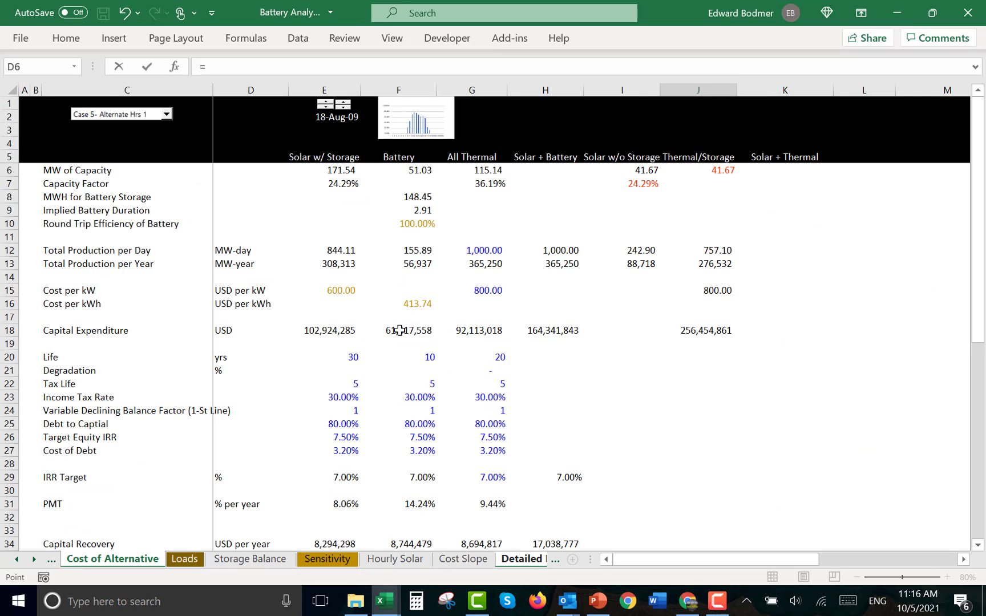
click(399, 331)
key(Tab)
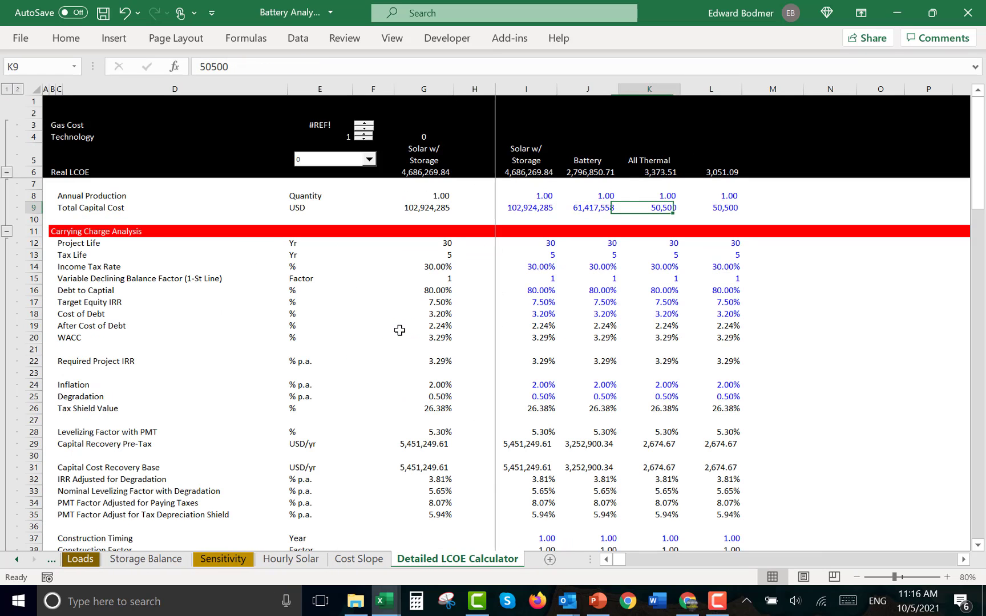
Link the All Thermal Total Capital Cost in K9 to its Capital Expenditure with ='Cost of Alternative'!G18
text(=)
key(ctrl+Page_Up)
key(ctrl+Page_Up)
key(ctrl+Page_Up)
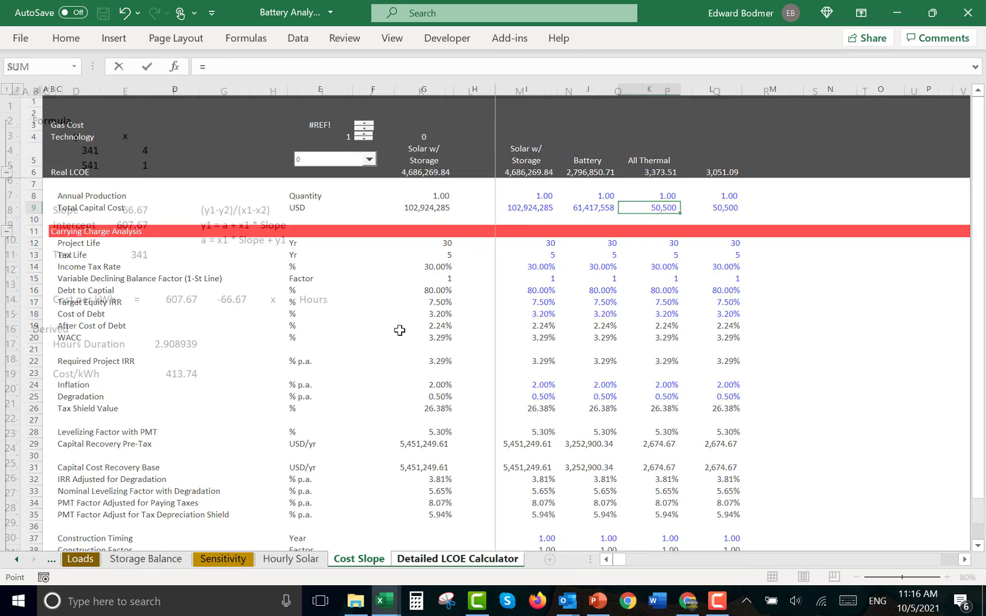
key(ctrl+Page_Up)
key(ctrl+Page_Up)
key(ctrl+Page_Up)
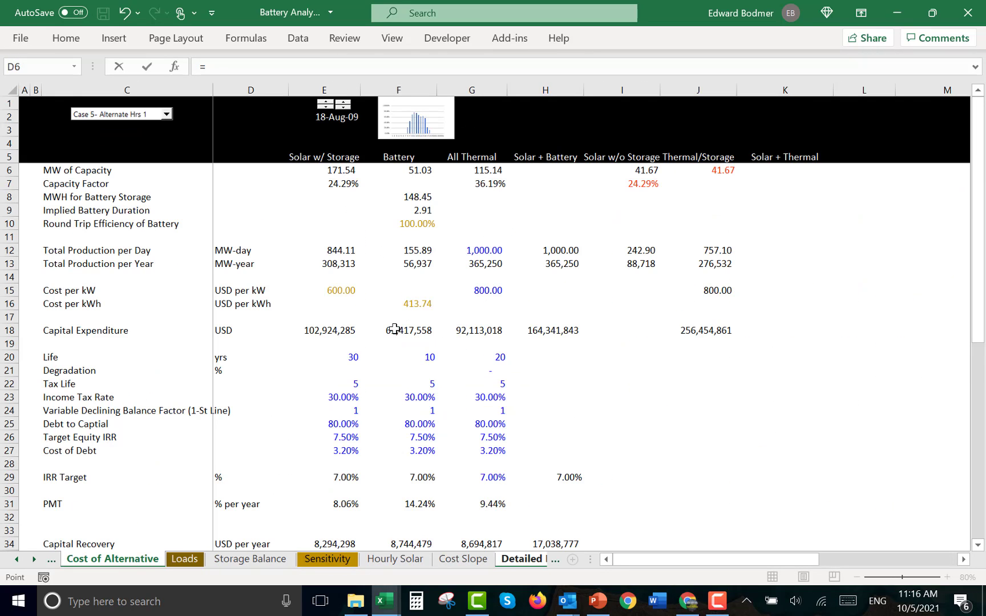
click(460, 331)
key(Return)
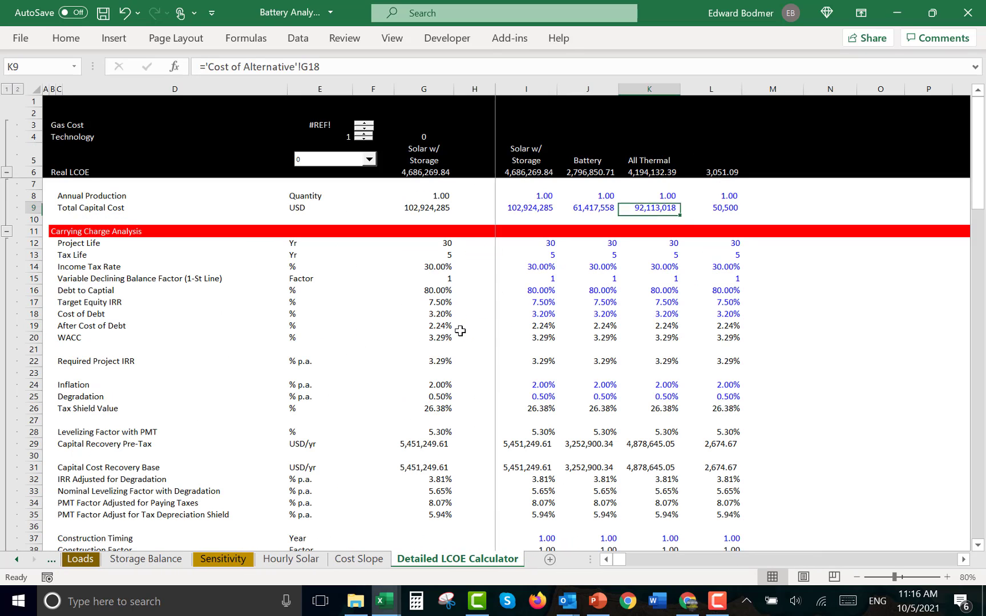
Label the fourth technology column in L5 as "Thermal for Solar"
key(Right)
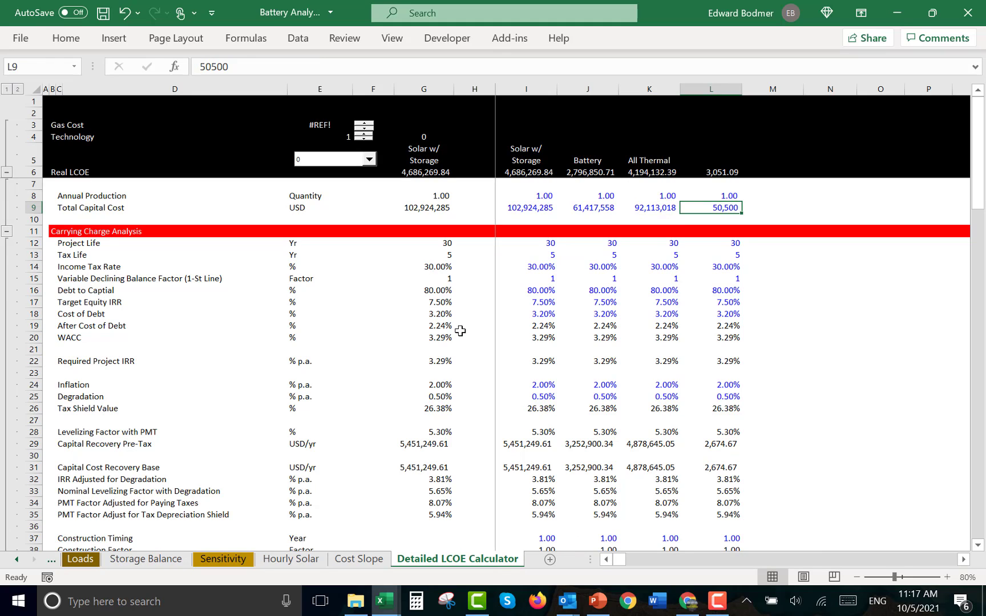
key(Up)
key(Up)
key(Up)
key(Up)
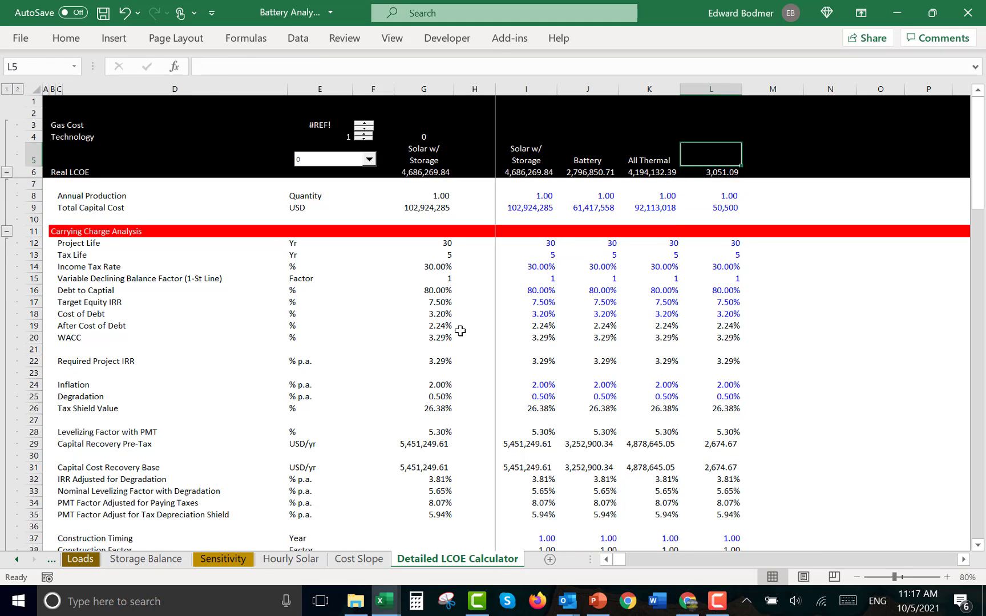
text(T)
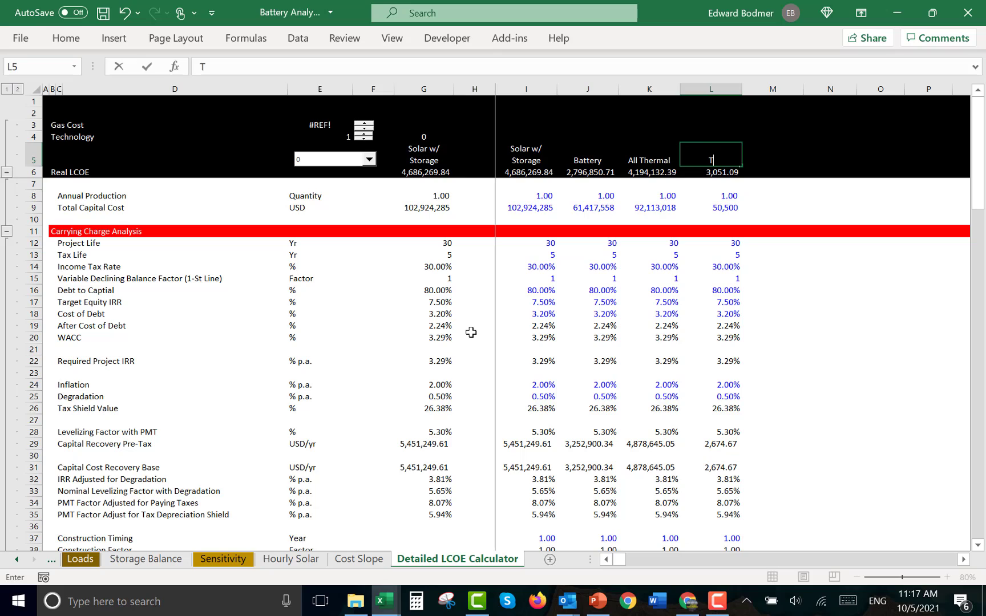
key(Escape)
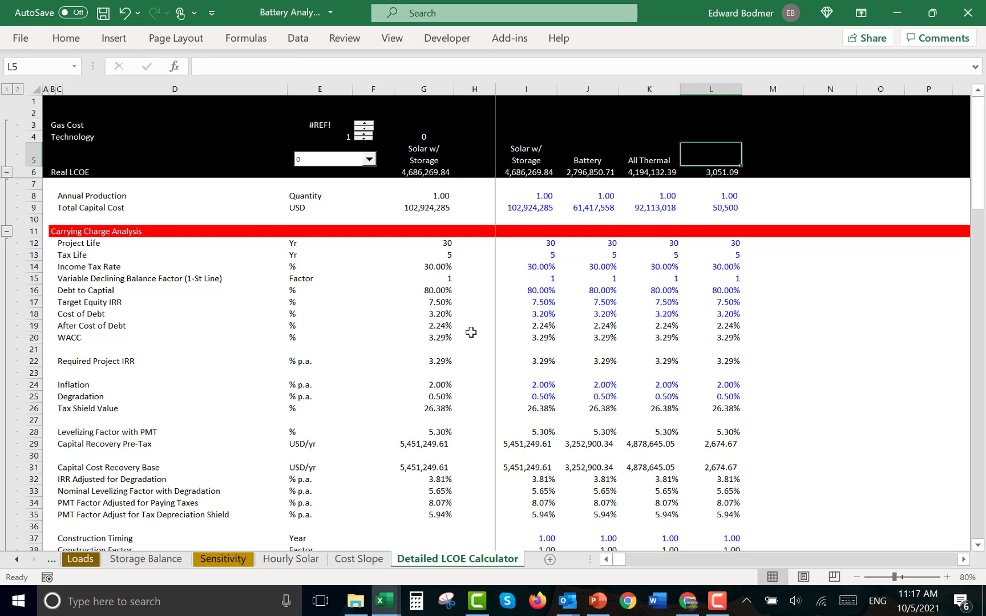
text(Thermals)
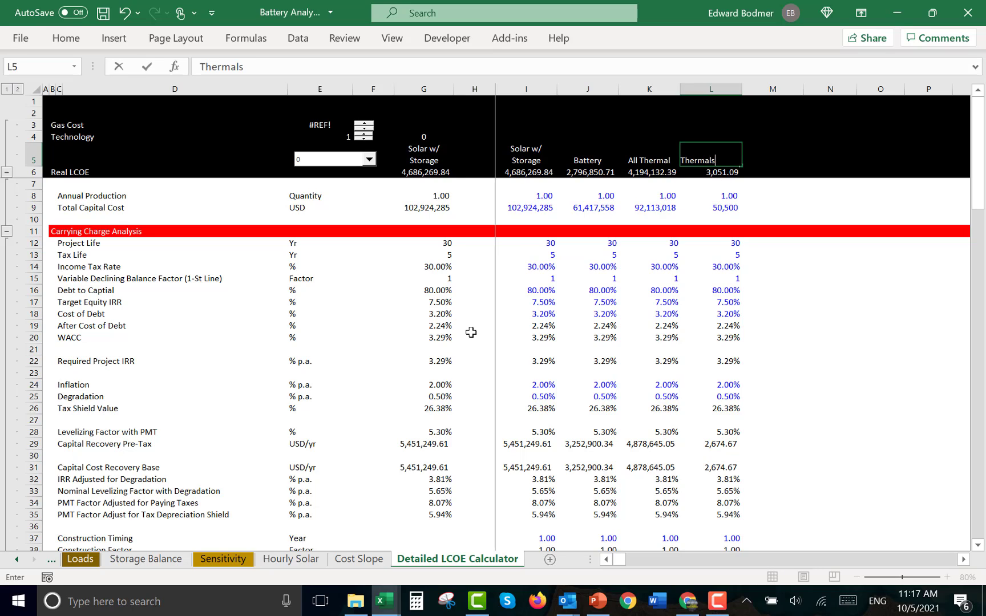
key(BackSpace)
text(for)
text( Soul)
key(BackSpace)
key(BackSpace)
key(BackSpace)
text(olar)
key(Return)
Link the Thermal for Solar Total Capital Cost in L9 to the Thermal/Storage Capital Expenditure with ='Cost of Alternative'!J18
key(Down)
key(Down)
key(Down)
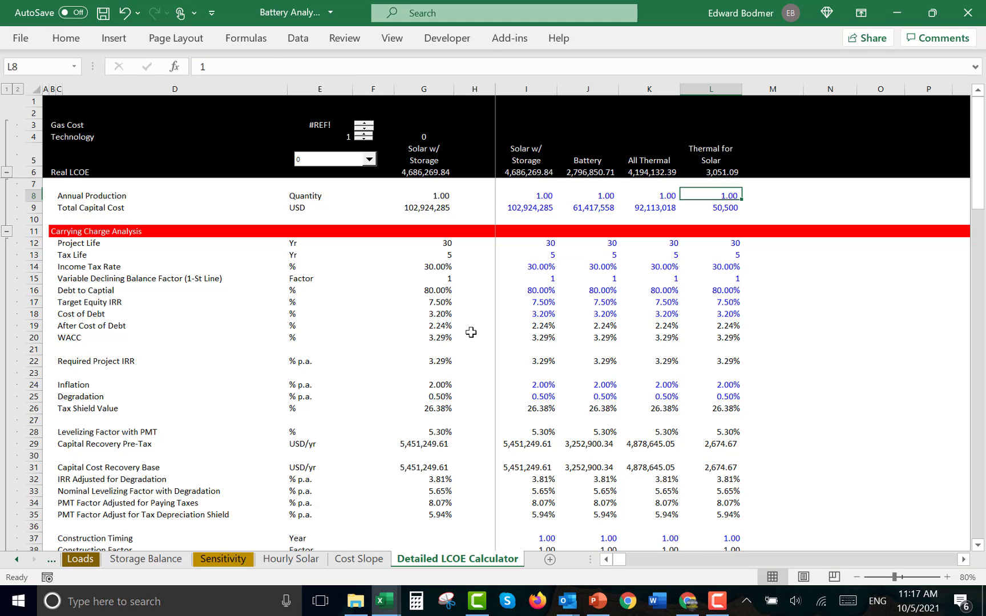
text(=)
key(ctrl+Page_Up)
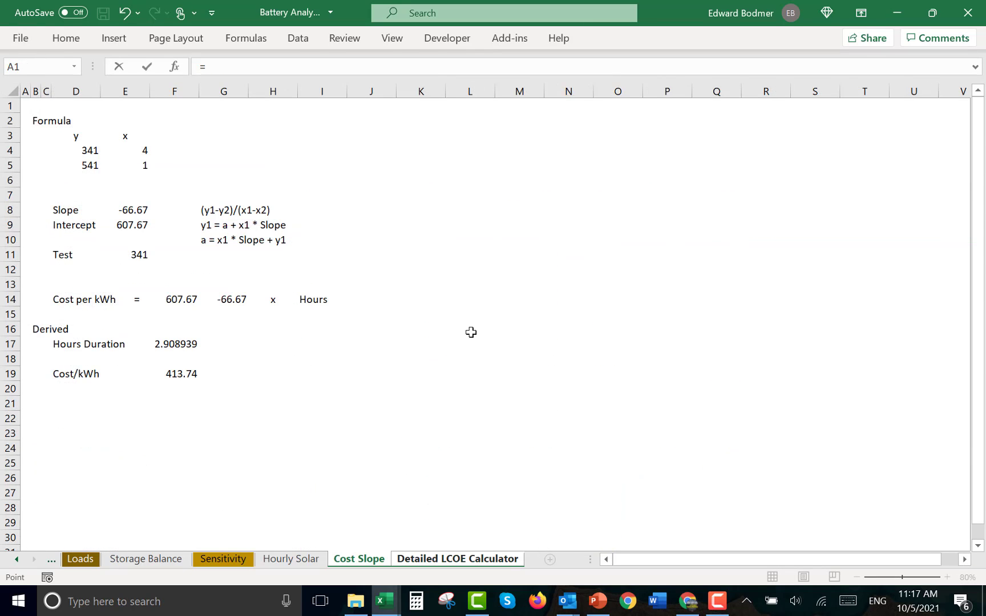
key(ctrl+Page_Up)
key(ctrl+Page_Up)
key(ctrl+Page_Up)
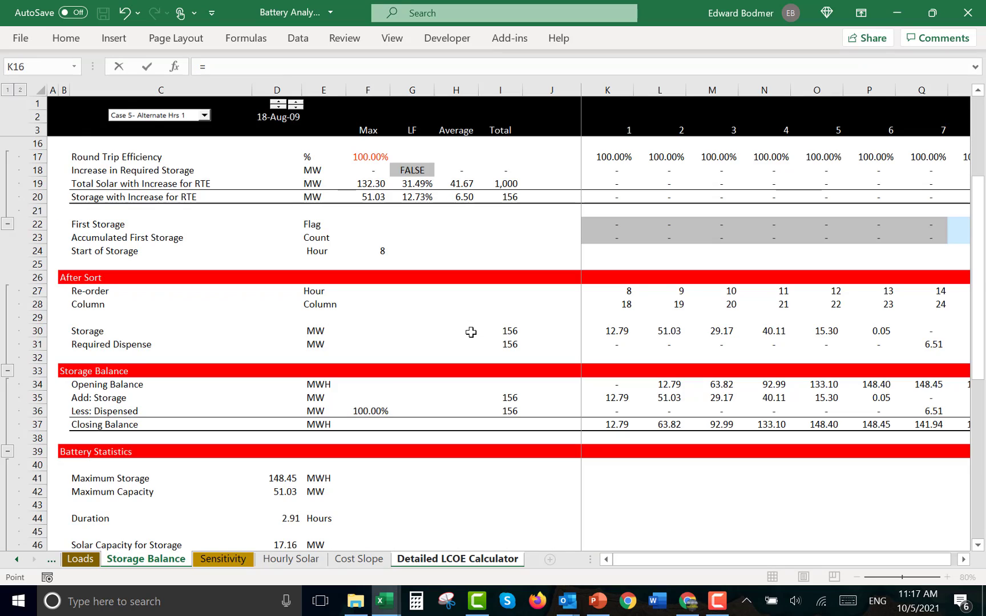
key(ctrl+Page_Up)
key(ctrl+Page_Up)
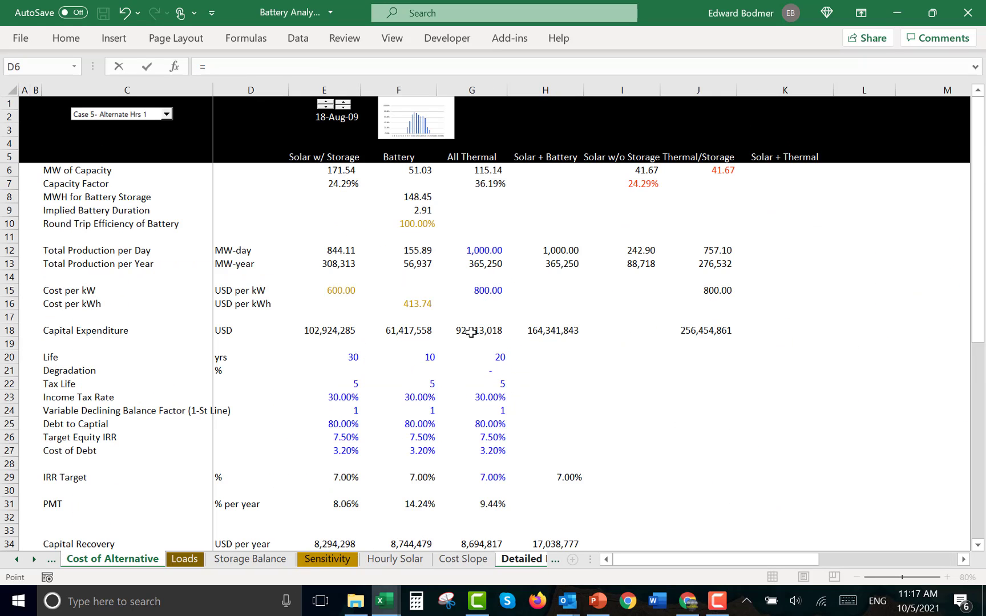
click(701, 329)
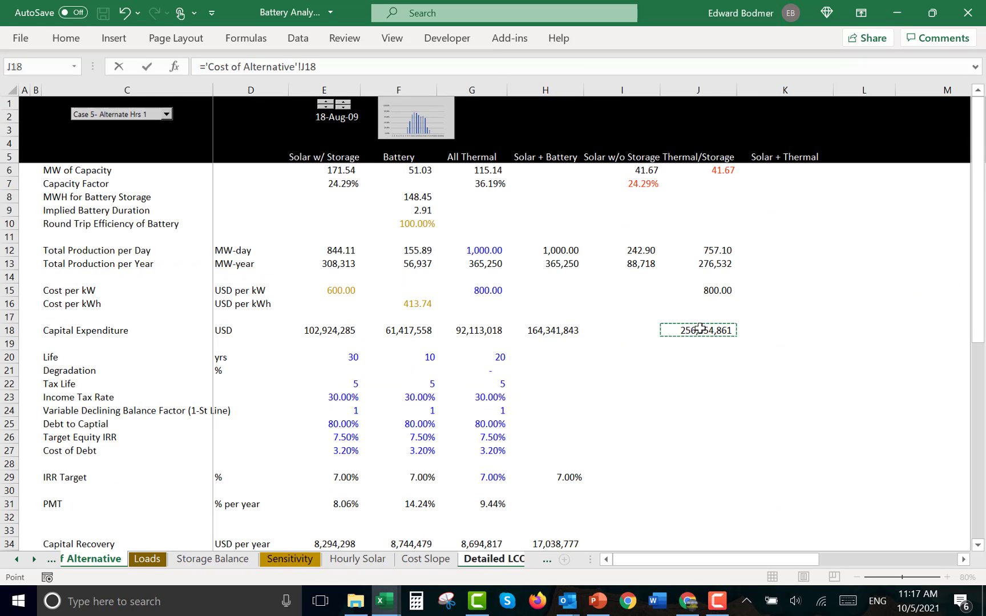
key(Return)
Rename the Project Life row in C12 of the Detailed LCOE Calculator as "Economic Life"
key(Up)
key(Left)
key(Left)
key(Left)
key(Left)
key(Left)
key(Left)
key(Left)
key(Left)
key(Left)
key(Left)
key(Left)
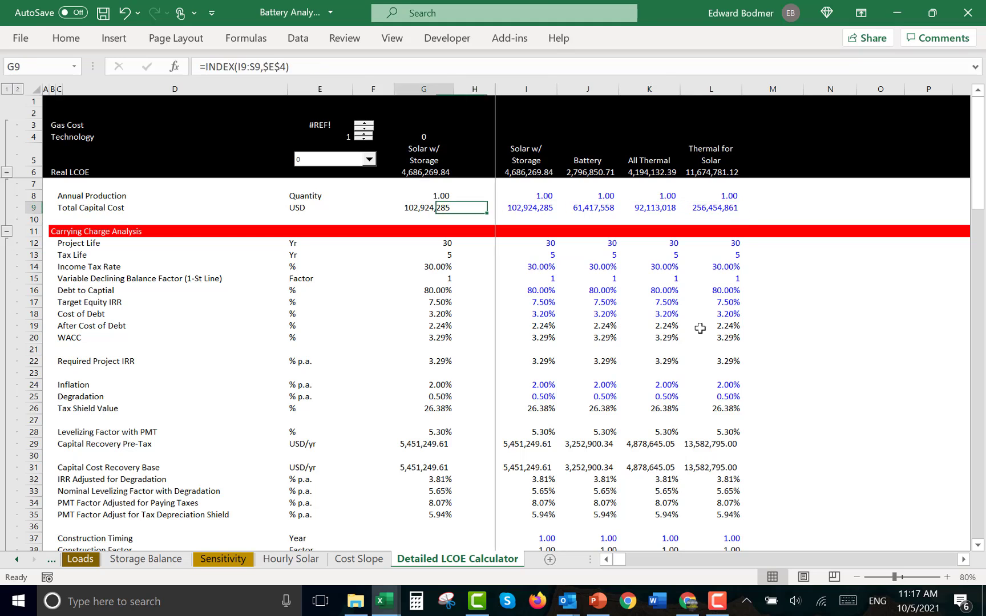
key(Down)
key(Down)
key(Down)
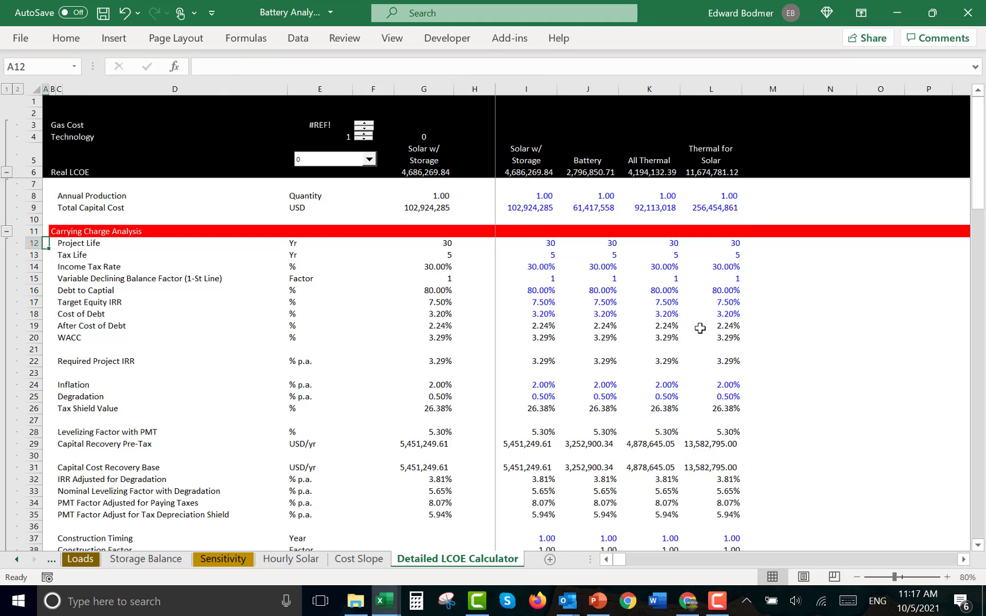
key(Right)
key(Right)
key(Right)
key(Right)
key(Right)
key(Right)
key(Right)
key(Right)
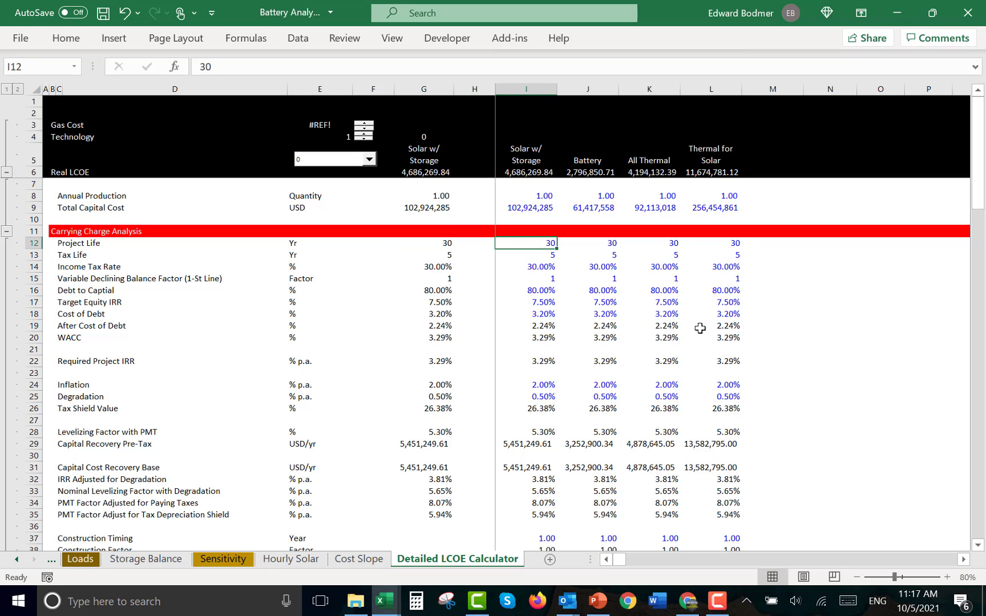
key(Left)
key(Left)
key(Left)
key(Left)
key(Left)
key(Left)
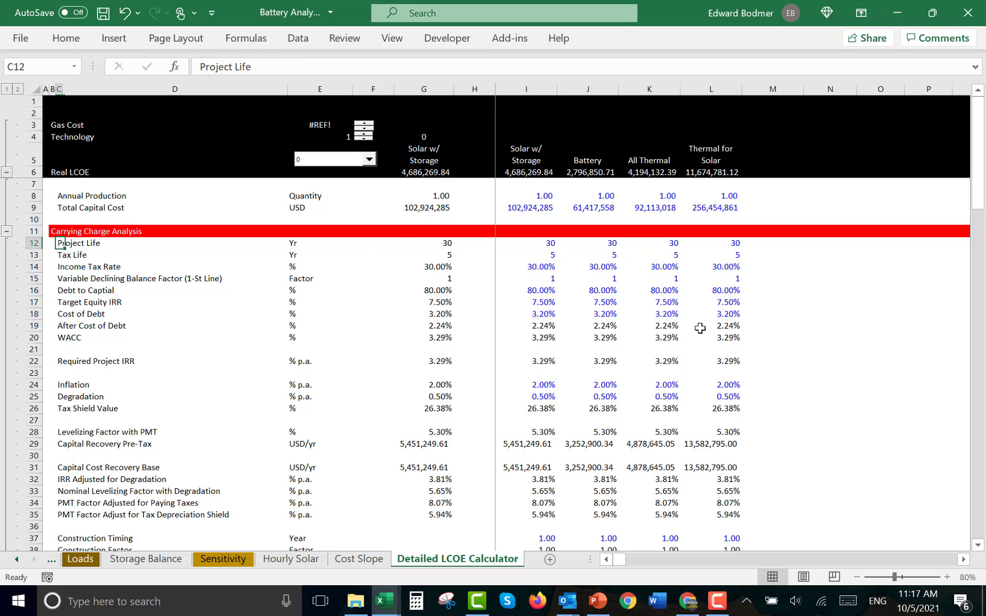
text(Econo)
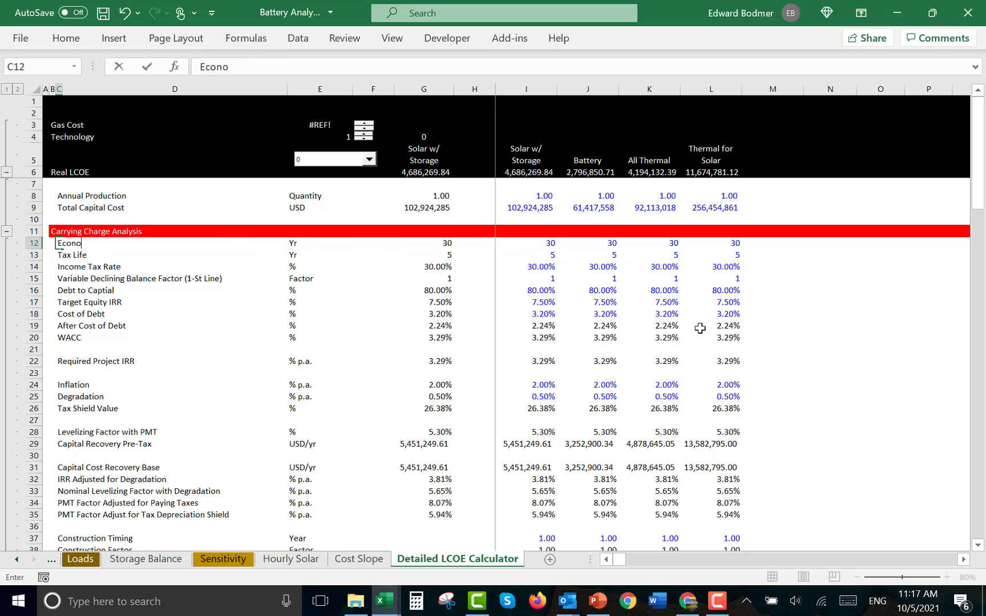
text(mic Life)
key(Return)
key(Return)
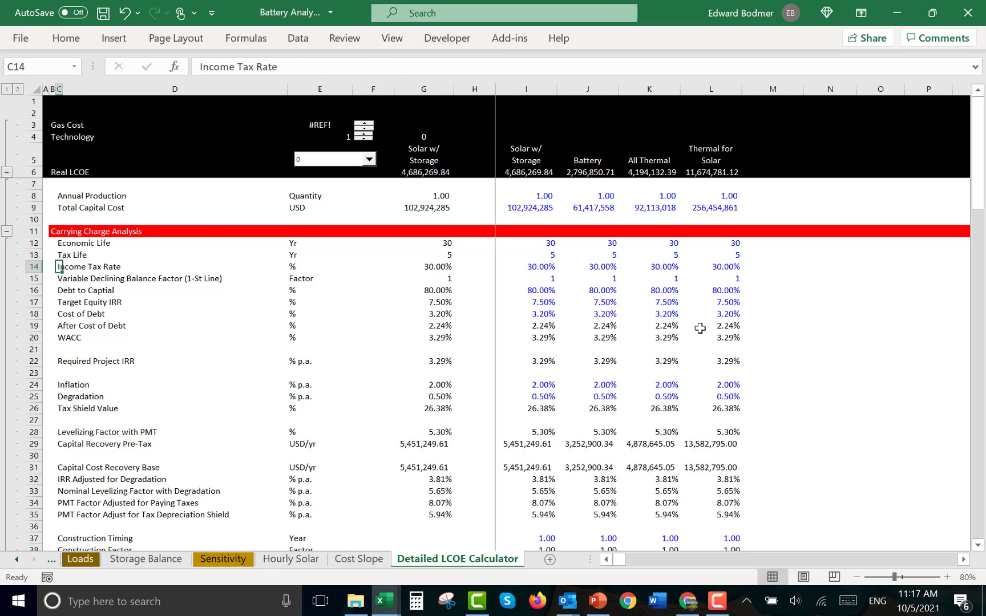
Examine the Debt to Capital, Target Equity IRR and Cost of Debt inputs for Solar w/ Storage
key(Down)
key(Down)
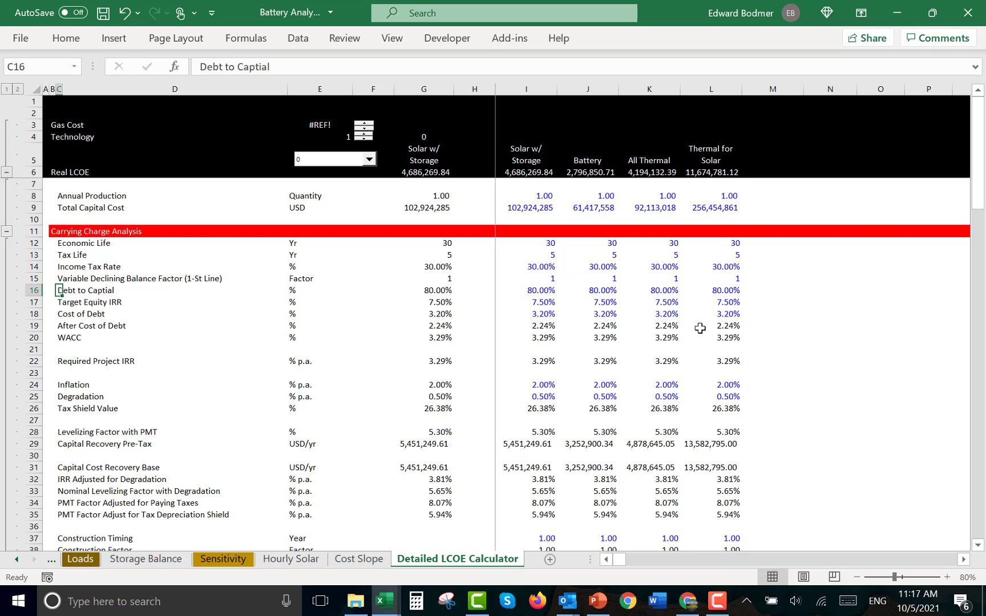
key(Down)
key(Down)
key(Down)
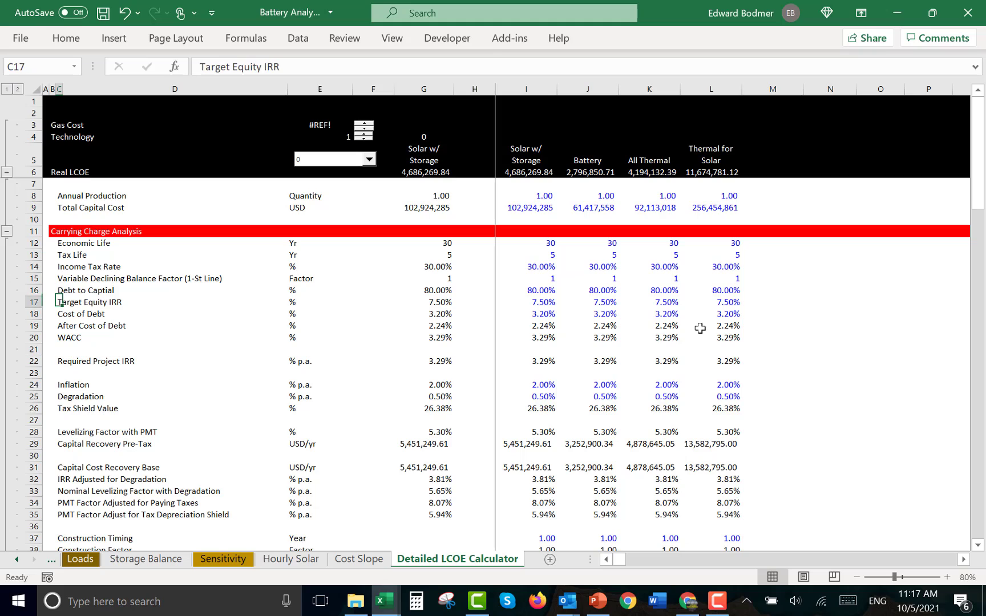
key(Right)
key(Right)
key(Right)
key(Right)
key(Right)
key(Right)
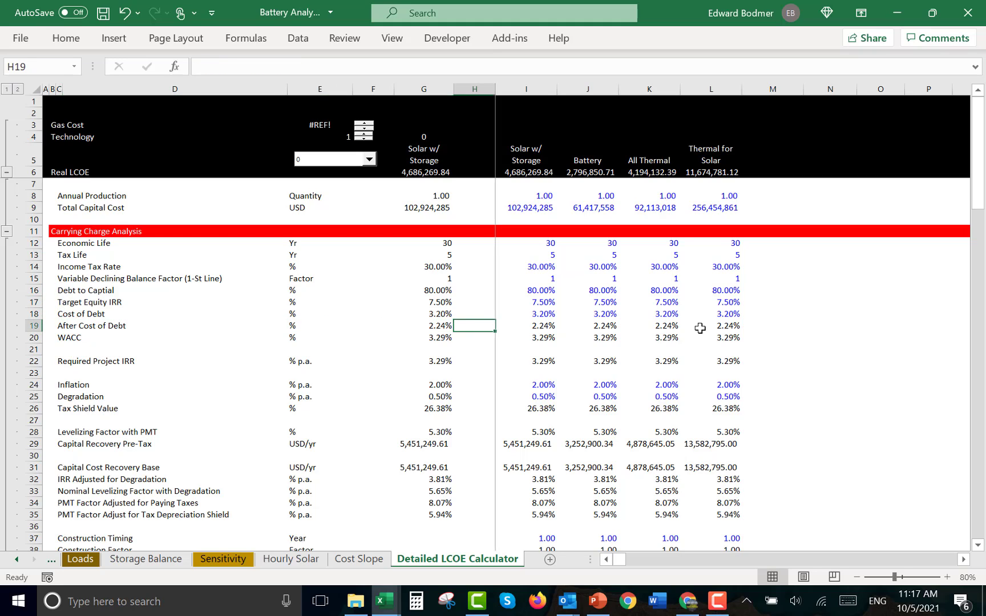
key(Up)
key(Up)
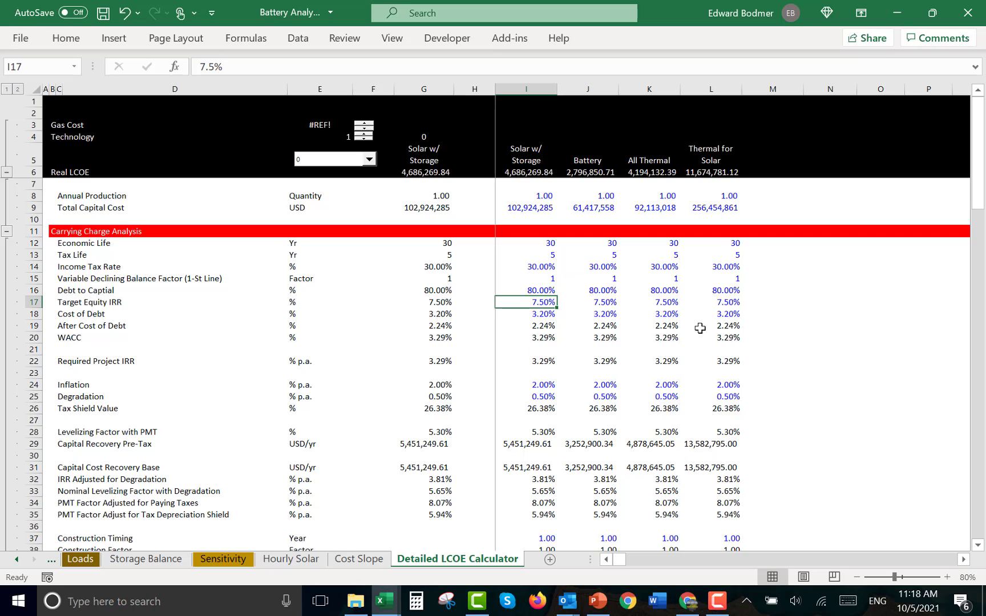
key(Down)
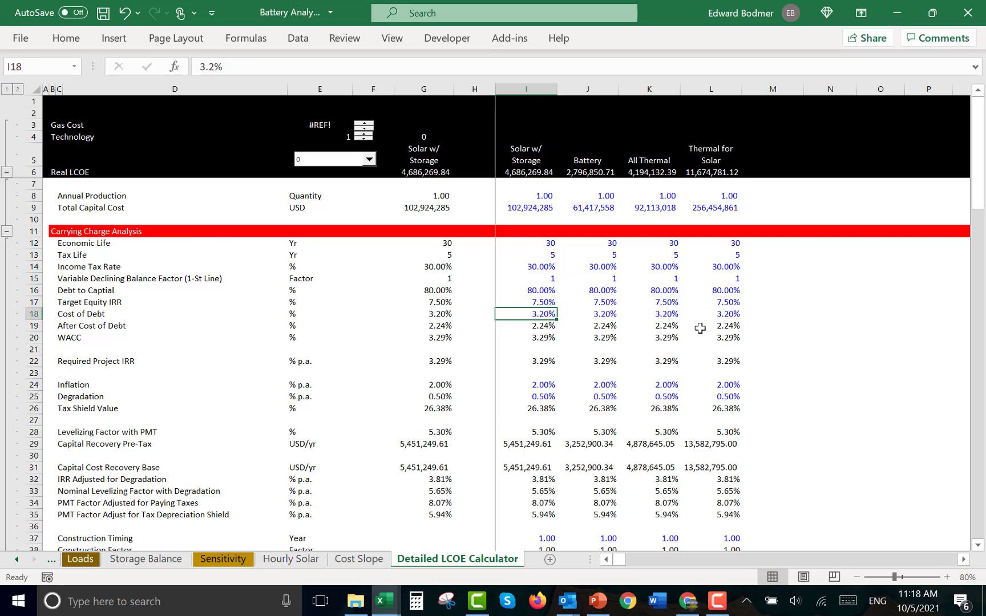
Examine the After Cost of Debt and WACC formulas in the Solar w/ Storage column
key(Down)
key(Left)
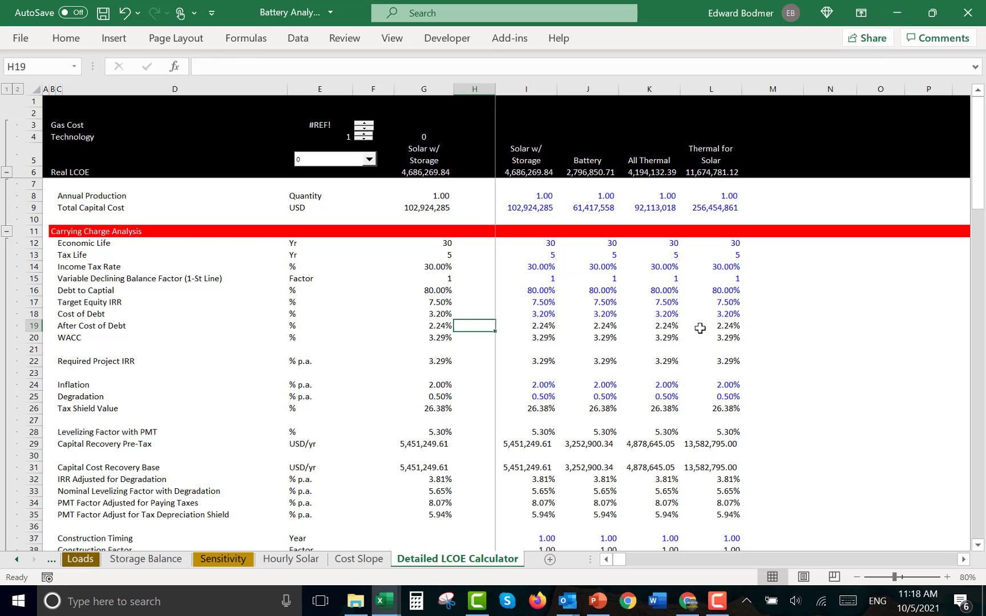
key(Right)
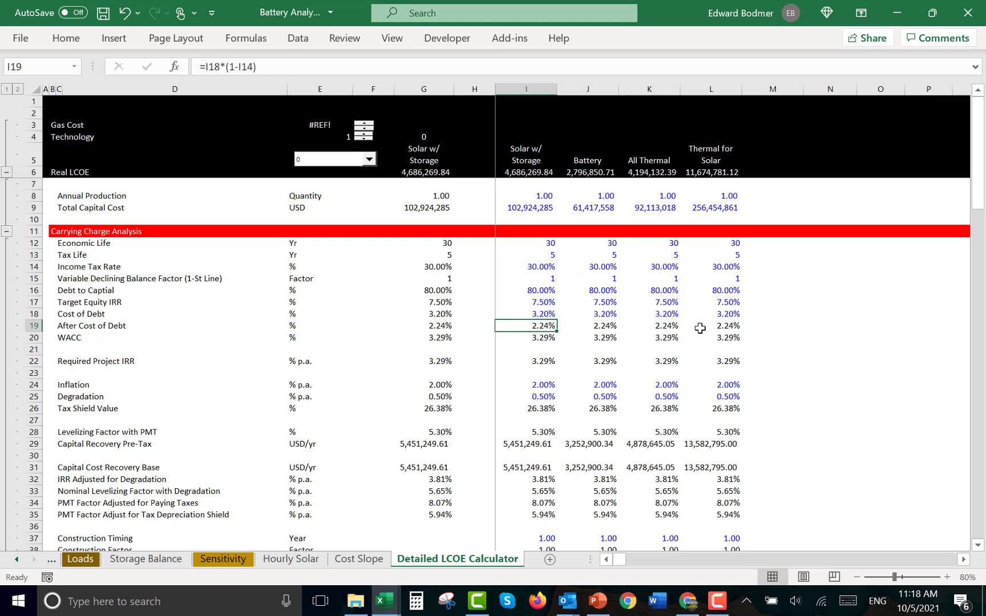
key(Down)
key(Down)
key(Down)
key(Up)
key(Up)
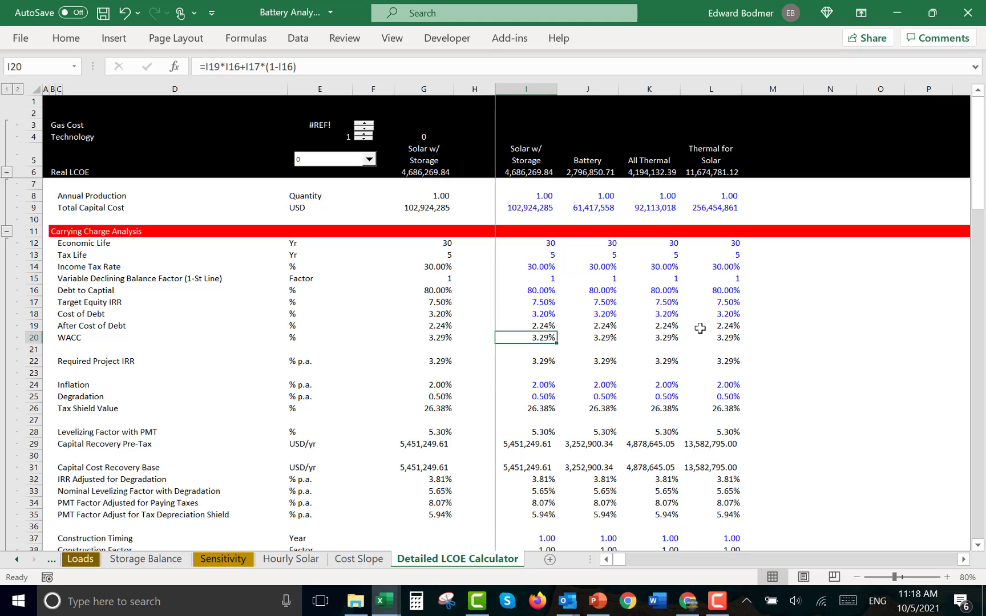
key(Up)
key(Up)
key(Up)
key(Up)
key(Up)
key(Up)
key(Up)
key(Up)
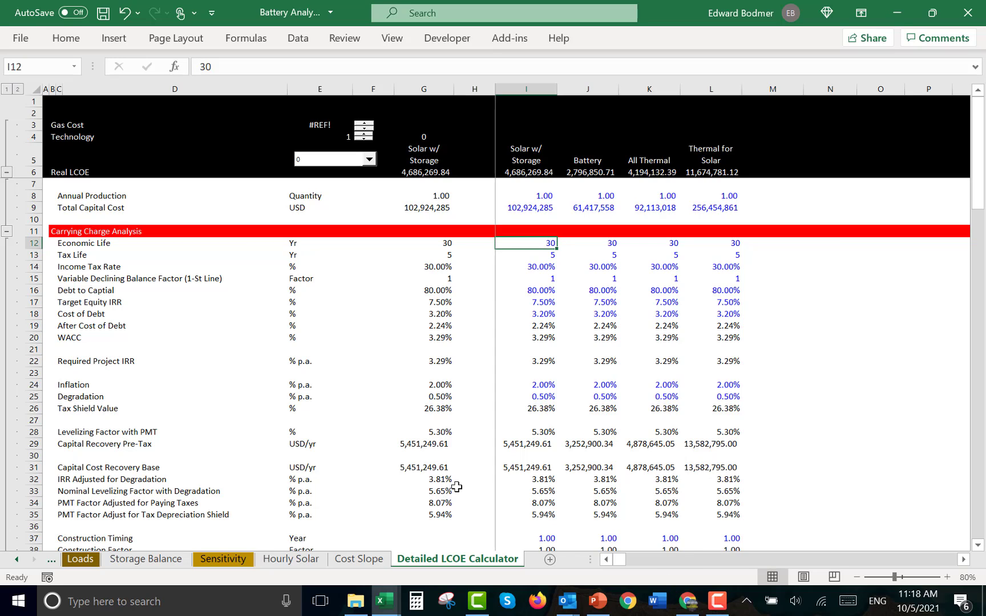
click(721, 612)
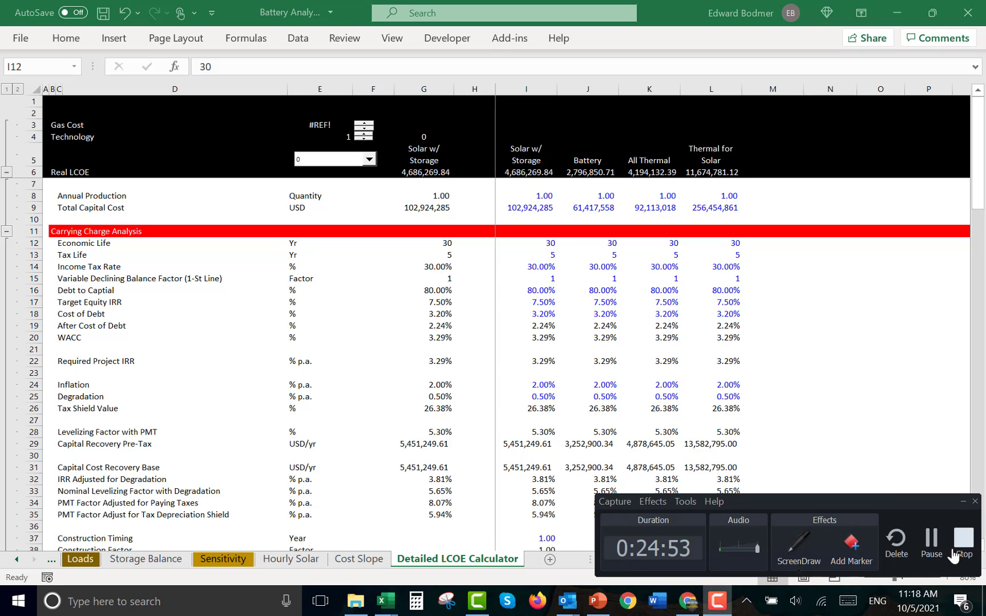
click(931, 537)
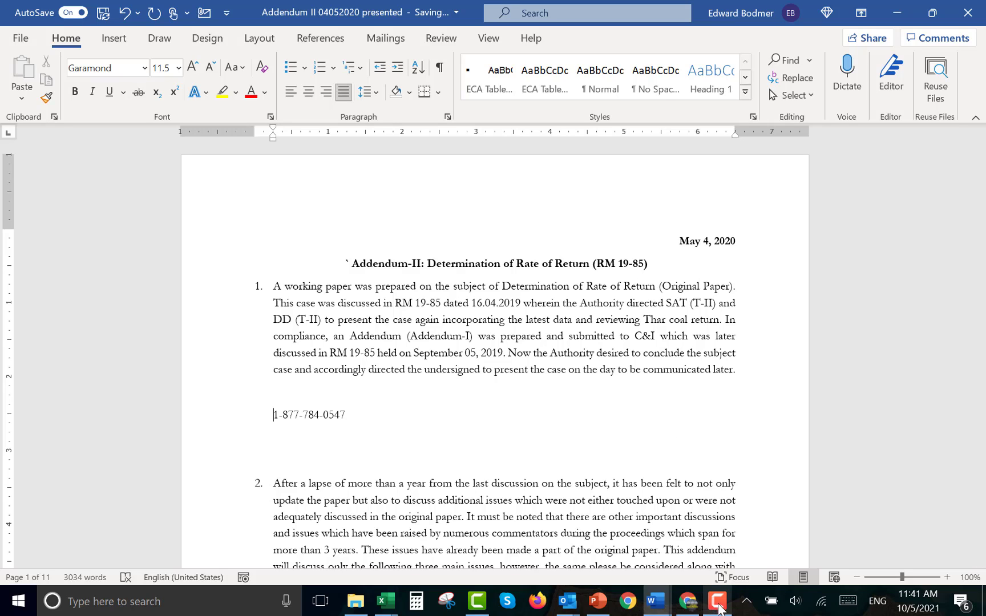
mouse_move(722, 606)
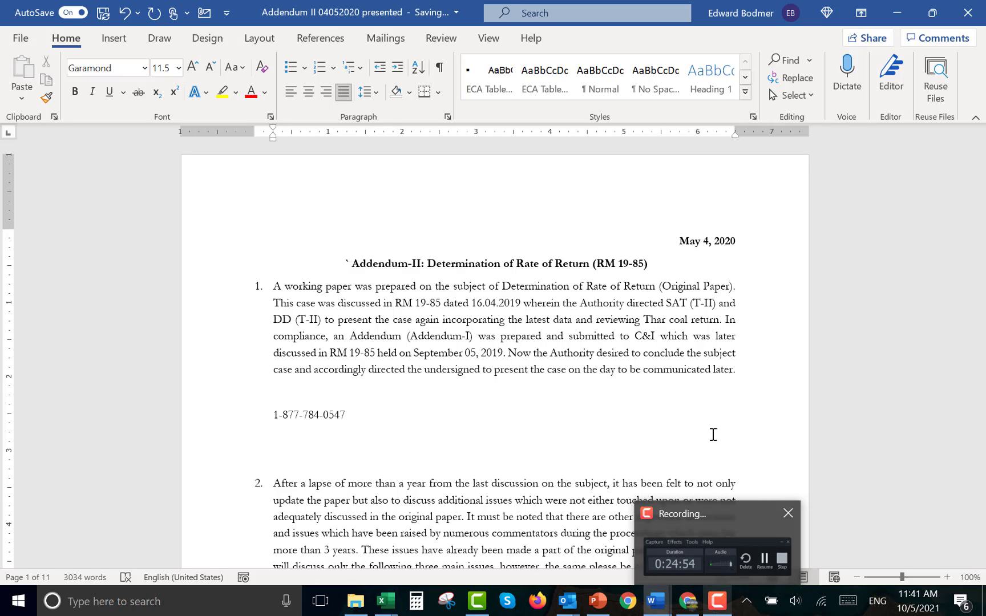
click(674, 418)
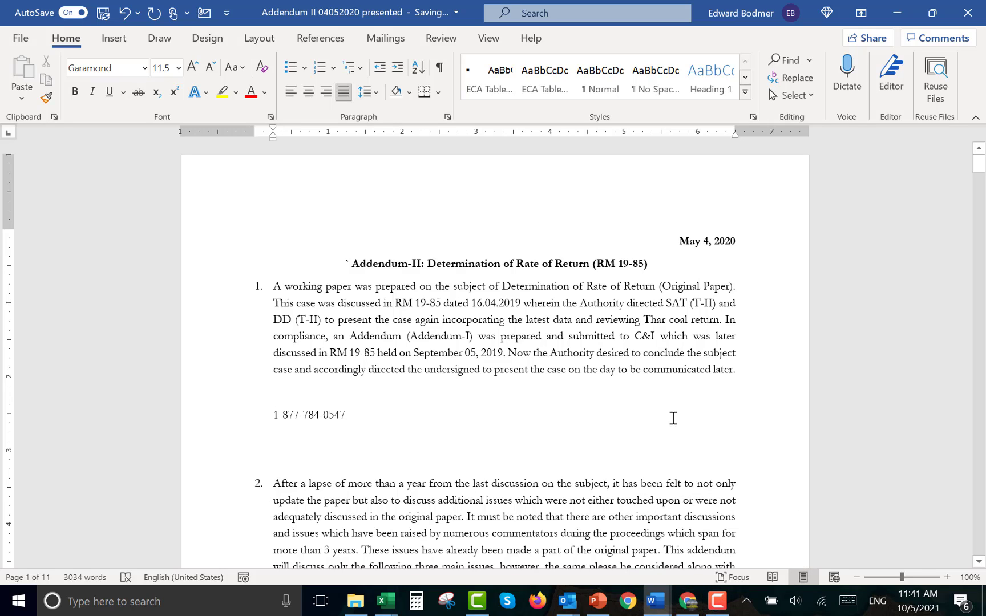
click(718, 601)
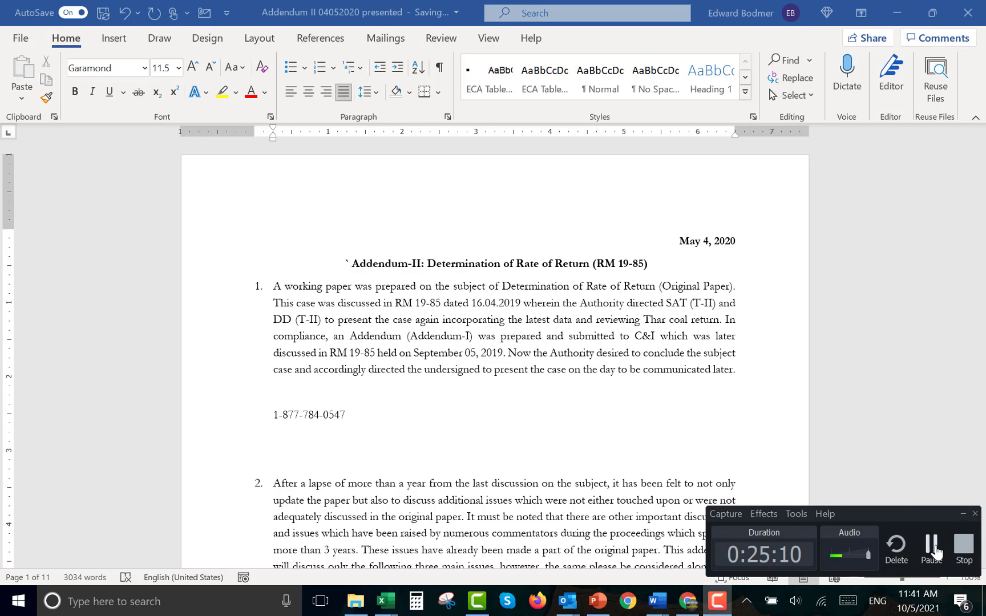
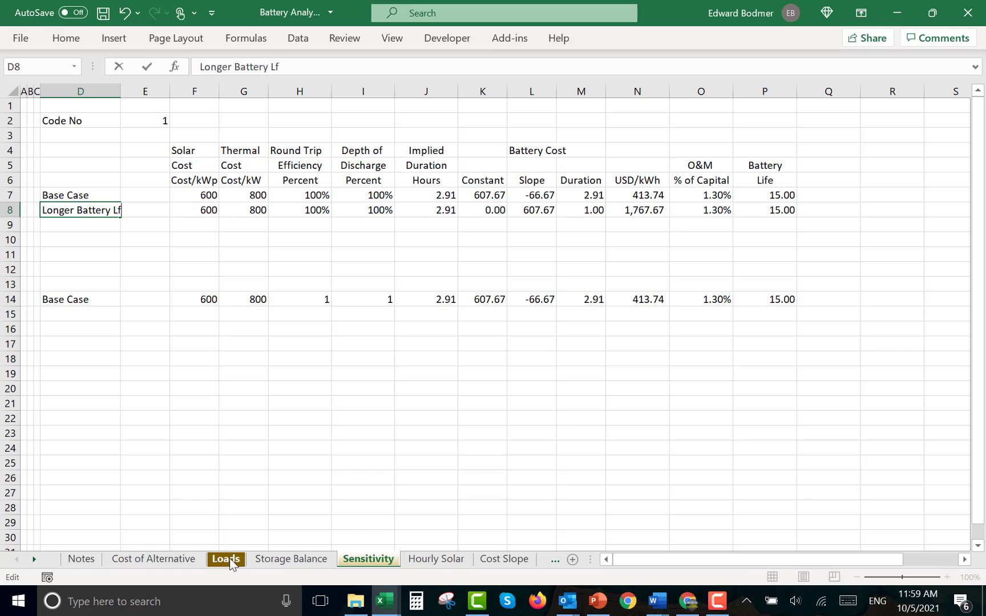
Finish the case name in D8 of the Sensitivity sheet as "Longer Battery Life" and copy row 8 from D to P into row 9
text(ife)
key(Return)
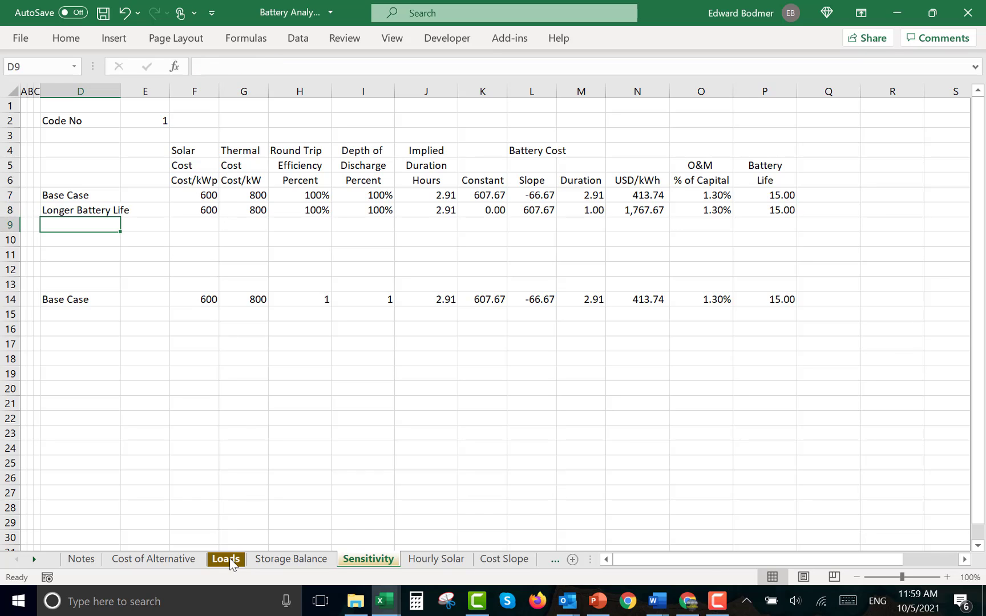
key(Up)
key(ctrl+shift+Right)
key(ctrl+shift+Right)
key(ctrl+c)
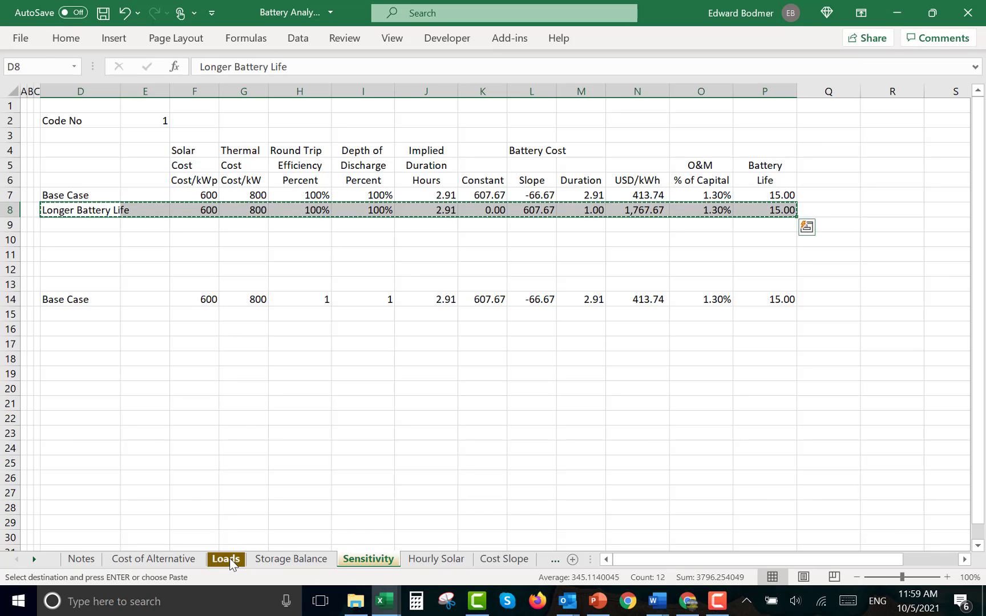
key(Down)
key(ctrl+v)
key(ctrl+shift+Left)
key(Escape)
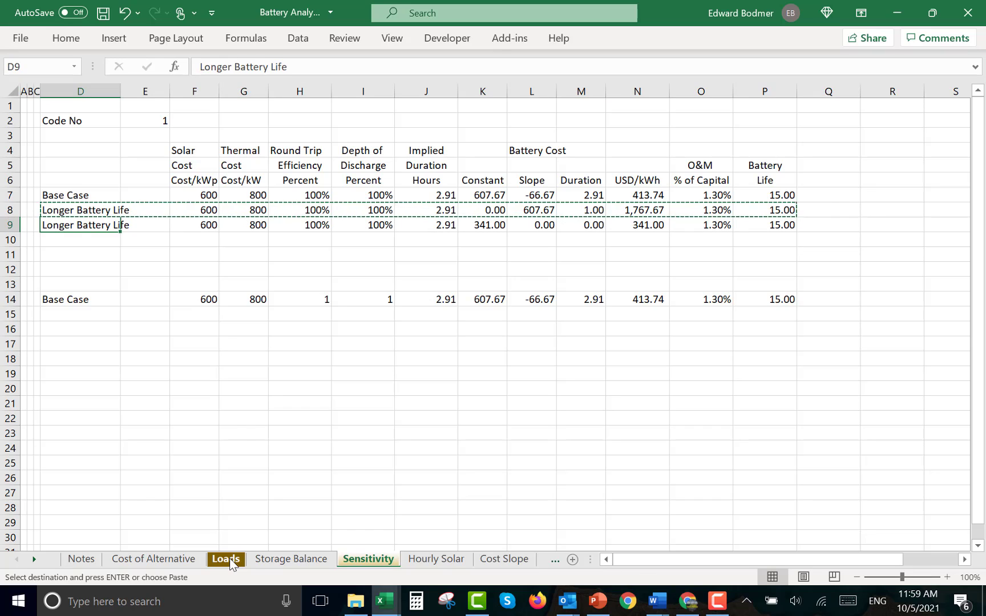
Rename the copied case in D9 as "Shorter Battery Life" and widen column D to fit the case names
text(Sh)
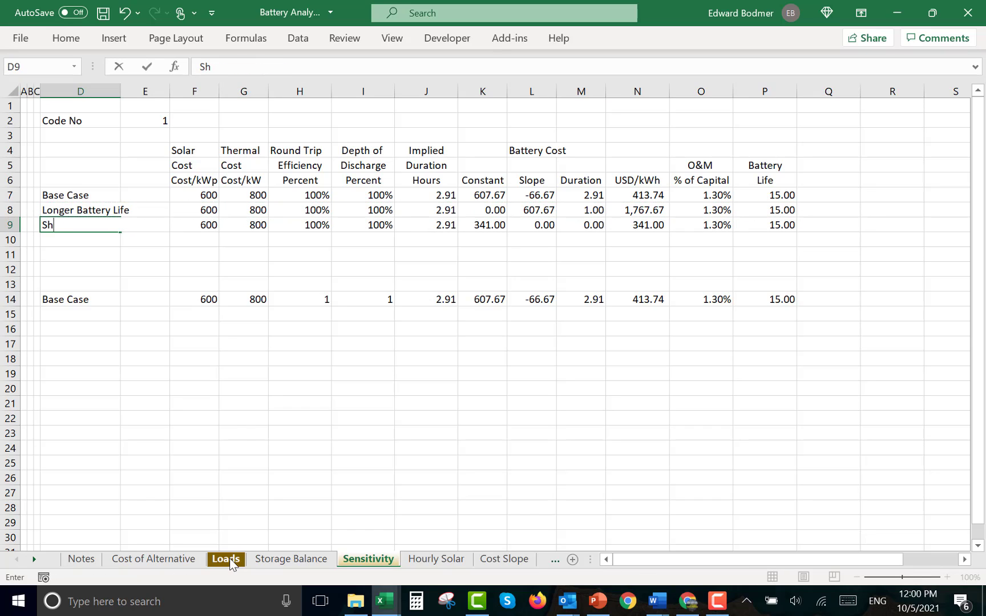
text(orter Battery Life)
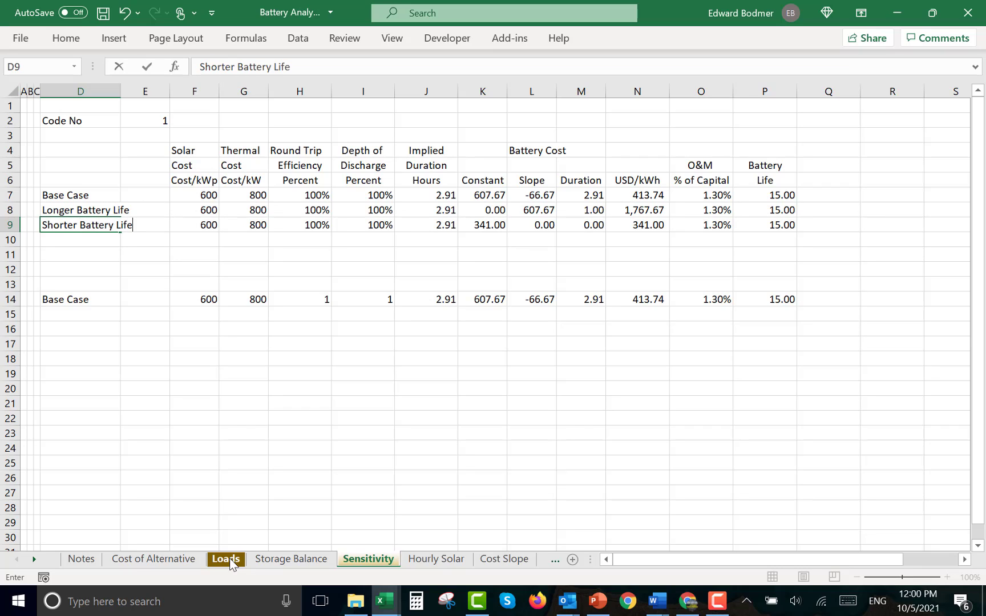
key(Return)
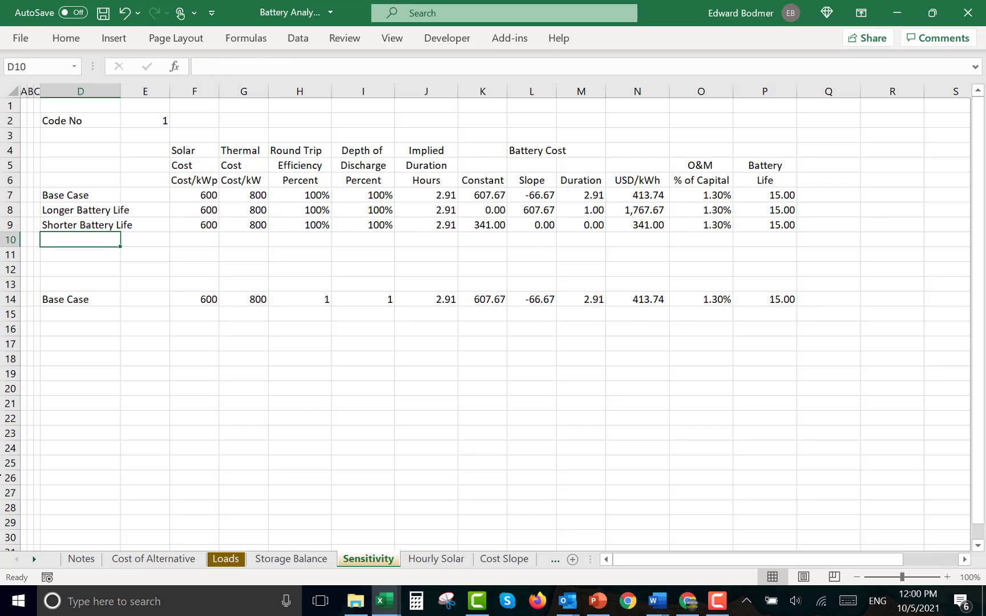
drag(121, 91, 140, 98)
Set the Battery Life to 20 for the Longer Battery Life case in P8 and 10 for the Shorter Battery Life case in P9
key(Up)
key(Right)
key(Right)
key(Right)
key(Right)
key(Right)
key(Right)
key(Right)
key(Right)
key(Right)
key(Right)
key(Right)
key(Right)
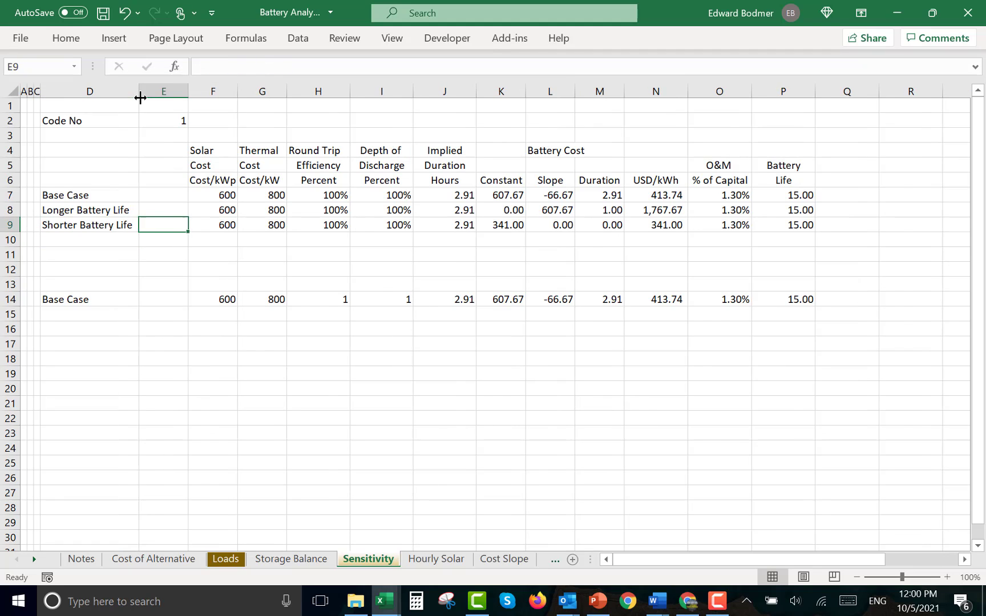
key(Up)
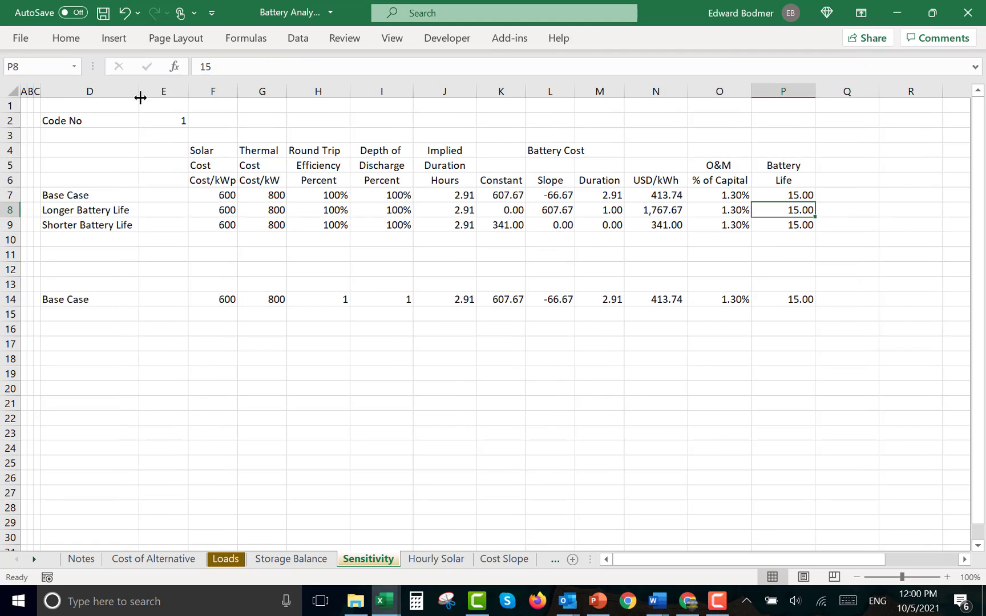
text(20)
key(Return)
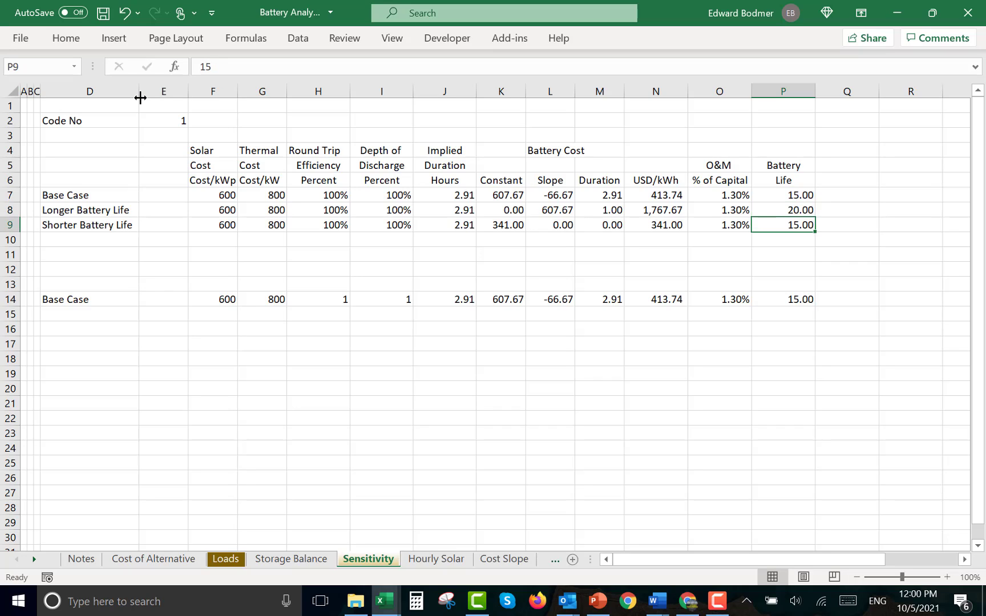
text(15)
key(BackSpace)
text(0)
key(Return)
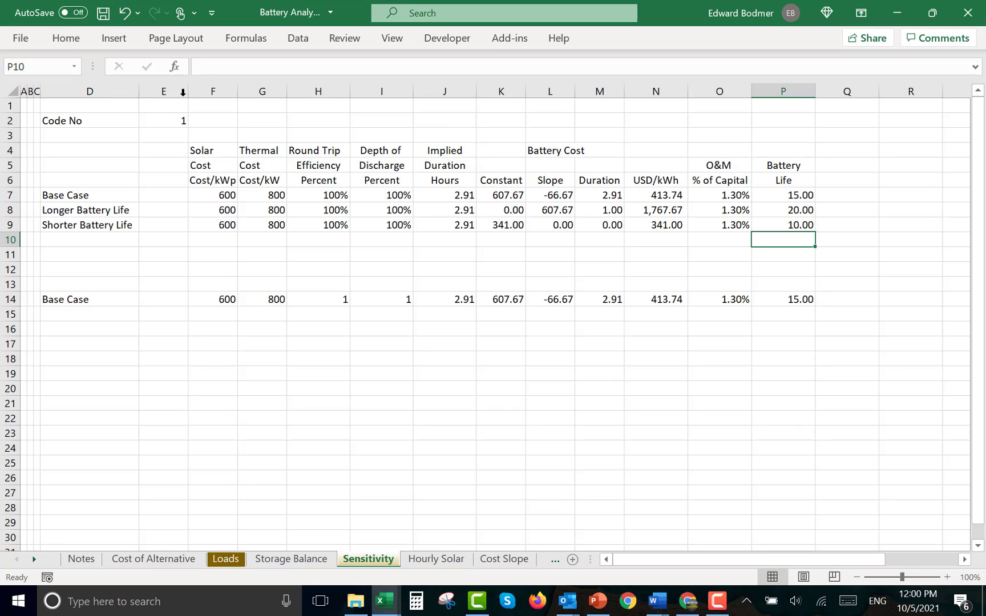
Change the Code No in E2 of the Sensitivity sheet to 12
click(158, 123)
key(F2)
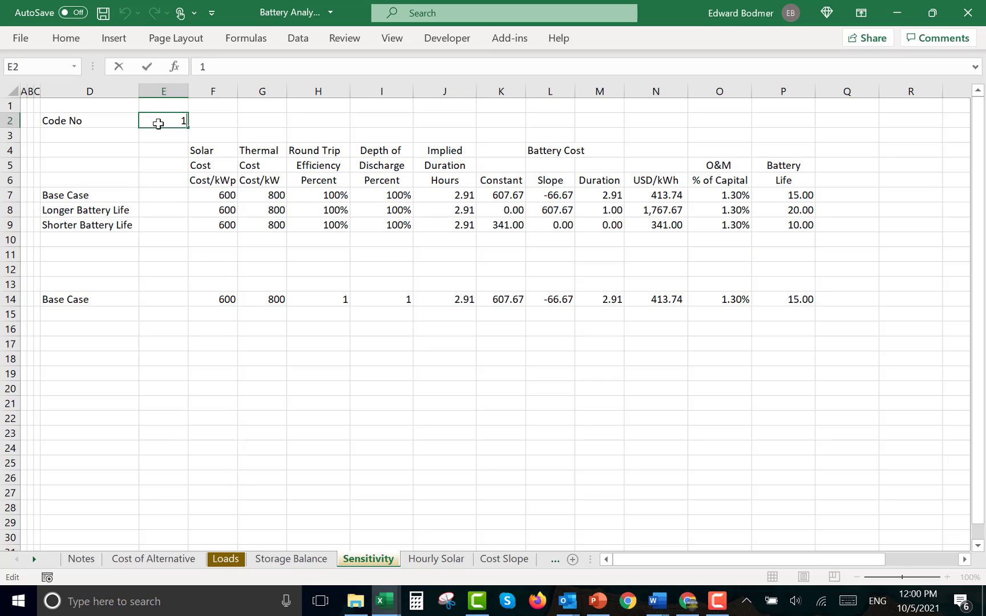
text(2)
key(Return)
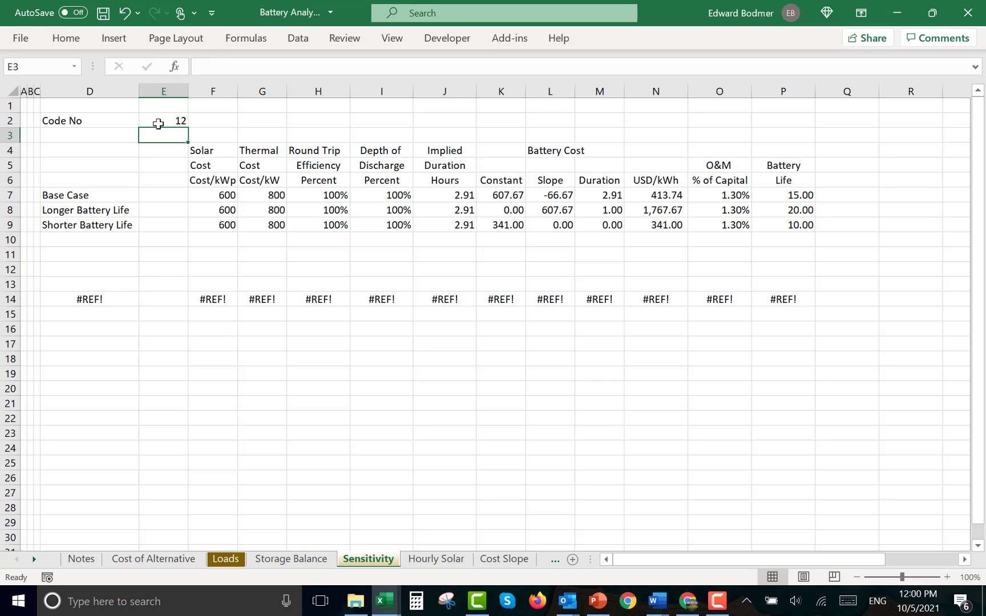
Examine the INDEX formula in D14 of the Sensitivity sheet and how it picks the case from the Code No
key(Up)
key(Down)
key(Down)
key(Down)
key(Down)
key(Down)
key(Down)
key(Down)
key(Down)
key(Down)
key(Down)
key(Left)
key(Down)
key(Down)
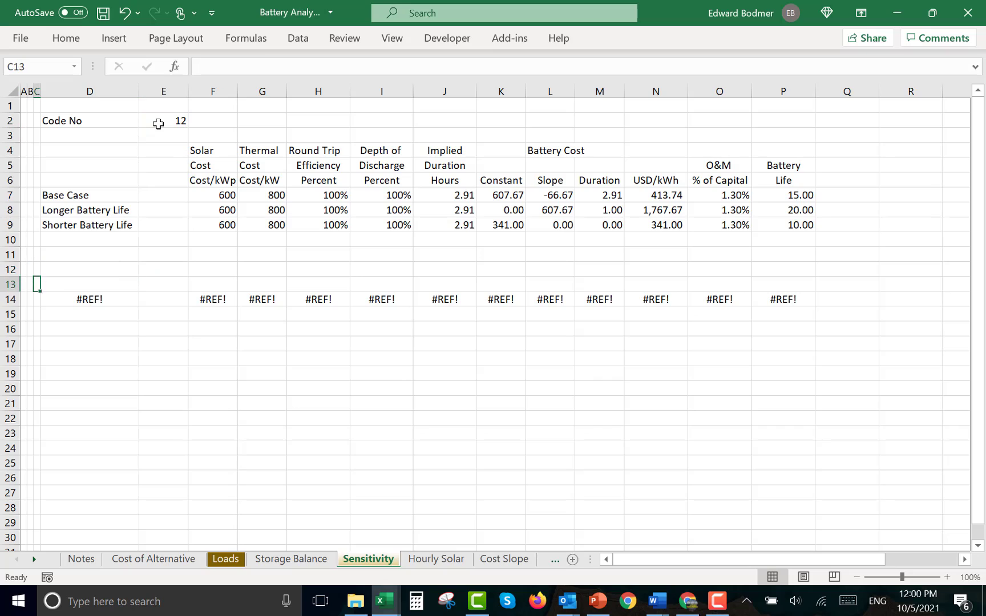
key(F2)
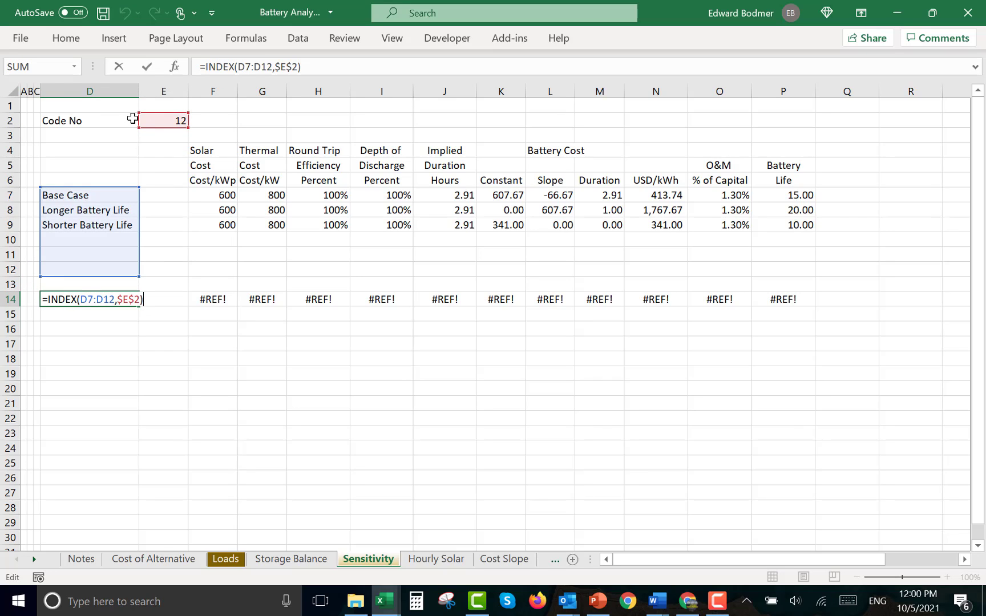
key(Escape)
key(F2)
key(ctrl+Return)
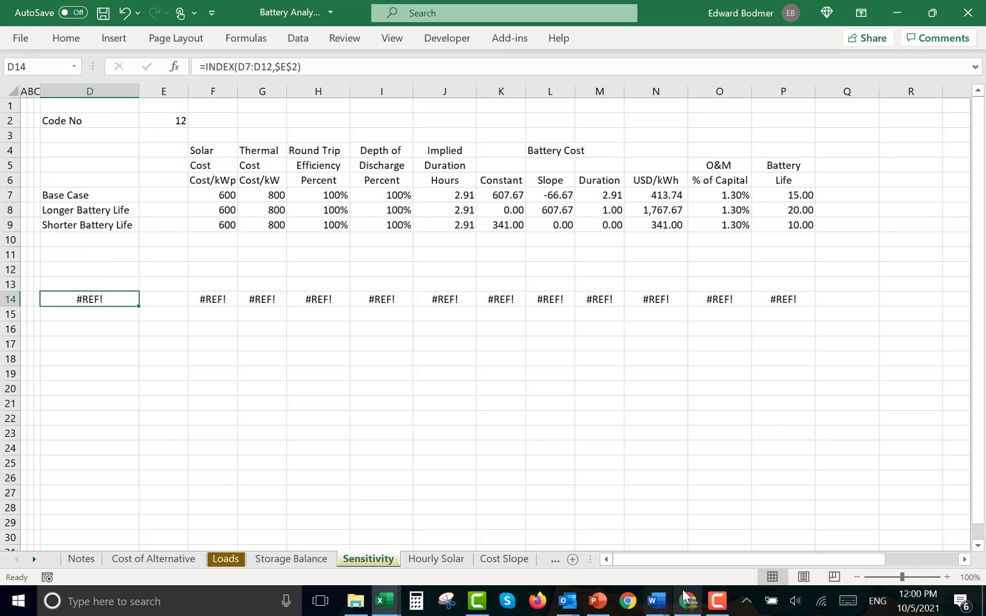
Set the Code No in E2 to 2 and check the selected Battery Life formula in P14
click(718, 600)
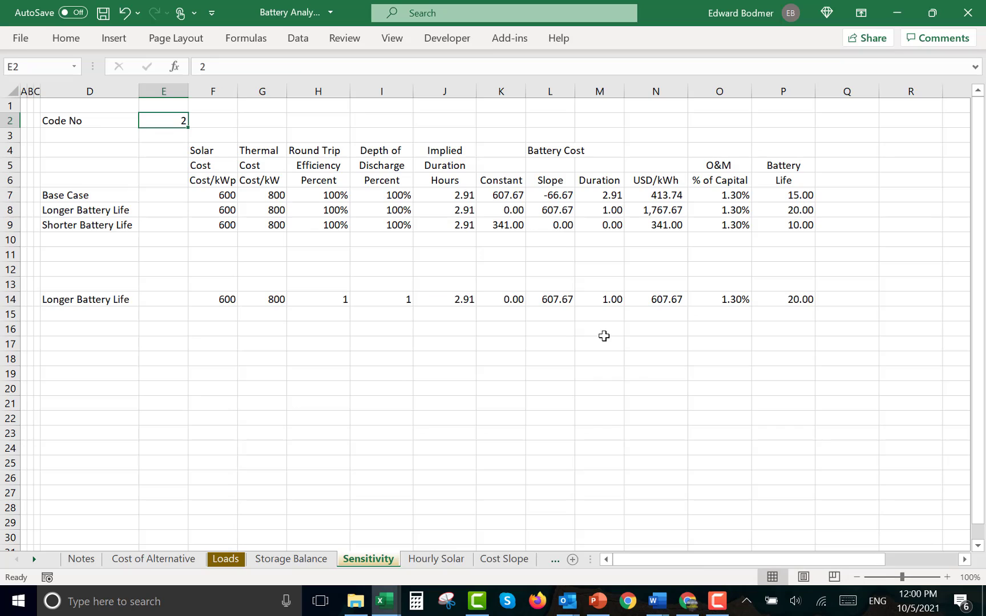
key(Left)
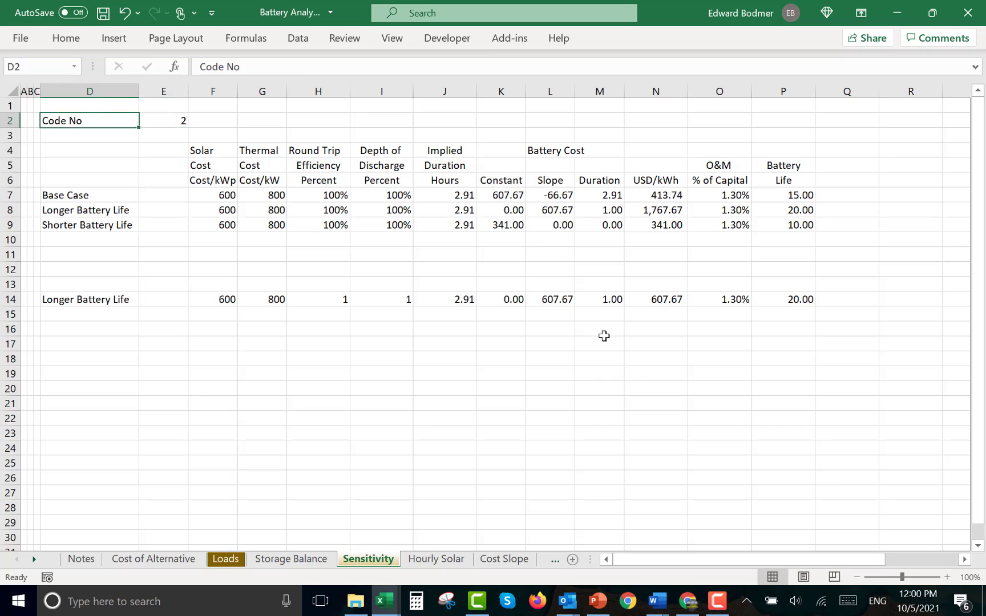
key(Right)
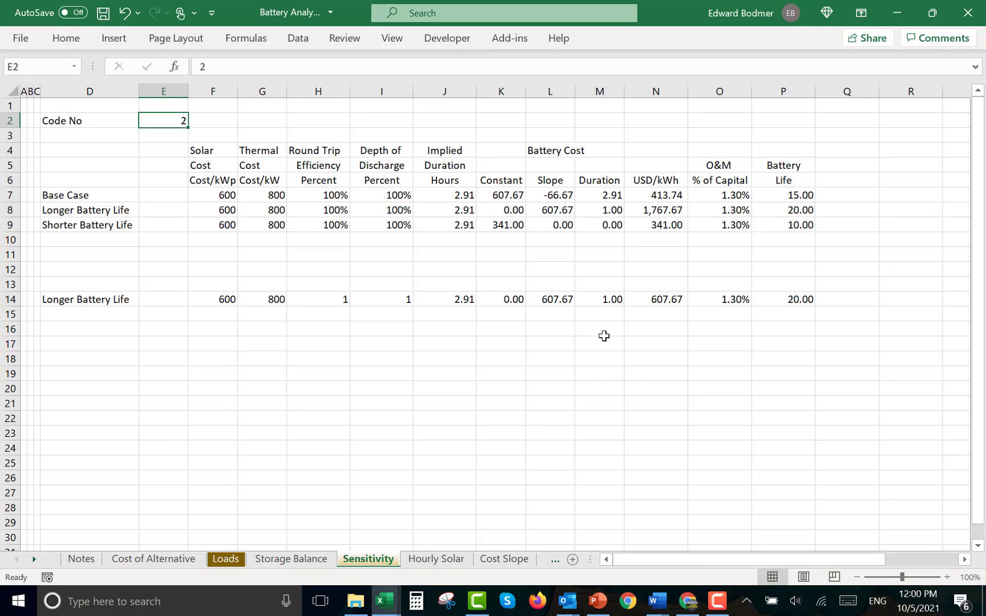
click(797, 297)
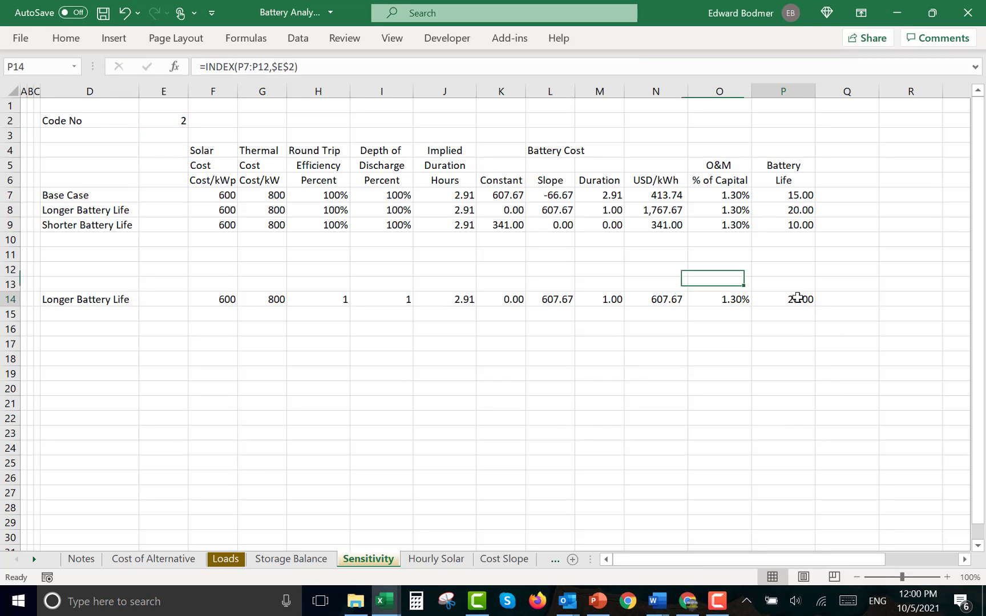
Set the Code No in E2 of the Sensitivity sheet to 1 for the Base Case
key(Left)
key(Up)
key(Up)
key(Up)
key(Up)
key(Up)
key(Up)
key(Up)
key(Up)
key(Up)
key(Up)
key(Up)
key(Up)
key(Left)
key(Left)
key(Left)
key(Left)
key(Left)
key(Left)
key(Left)
key(Left)
key(Left)
key(Left)
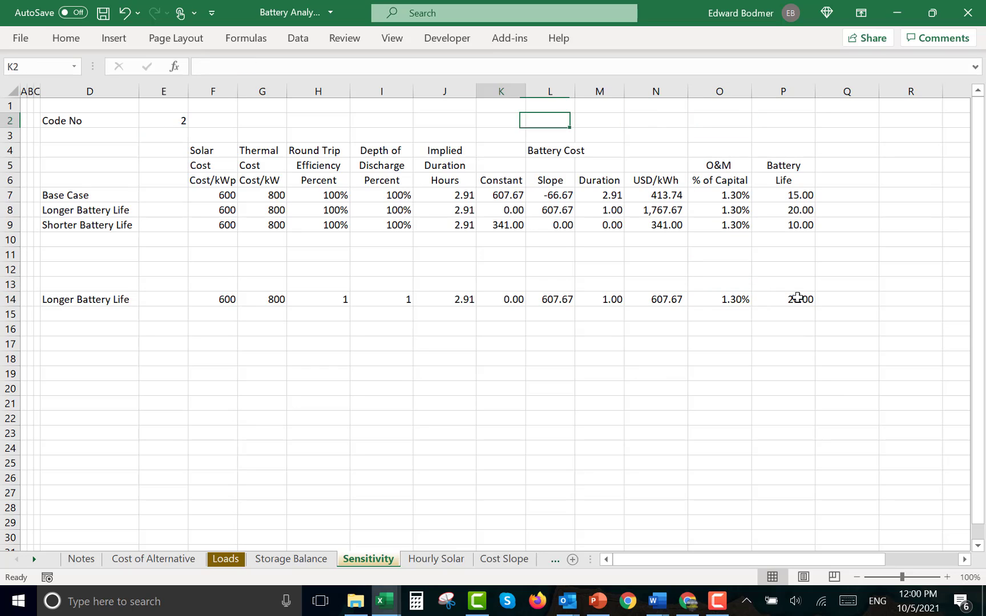
text(1)
key(Return)
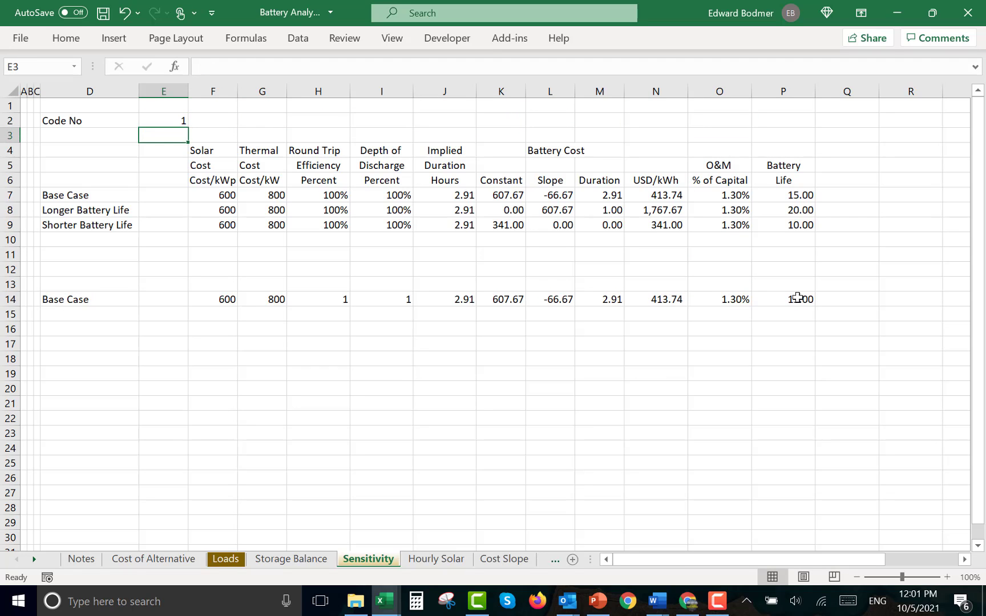
key(Up)
Return to the Cost of Alternative sheet and select the Battery column's Life in F22
key(ctrl+Page_Up)
key(ctrl+Page_Up)
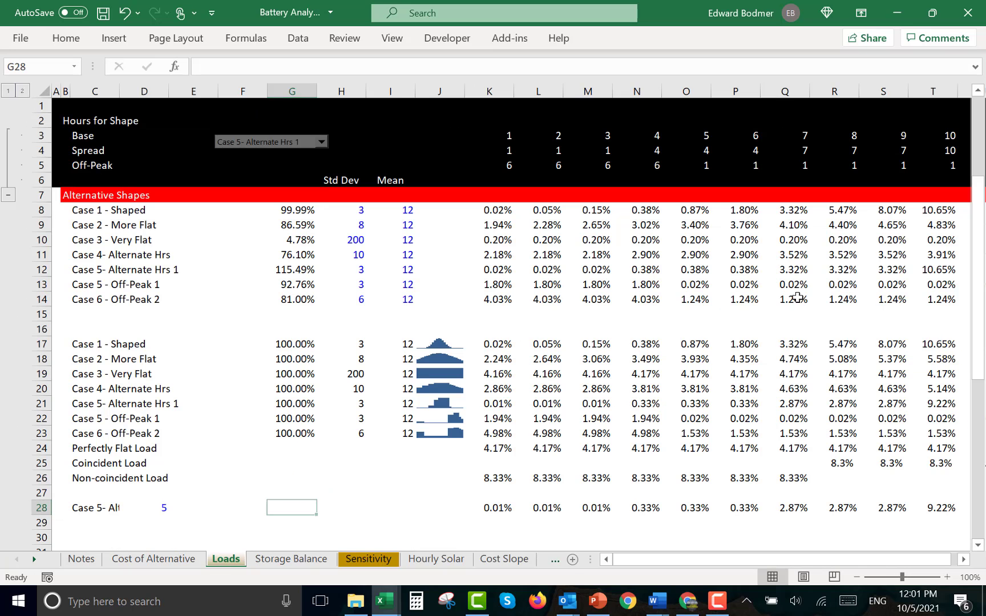
key(ctrl+Page_Up)
key(Down)
key(Down)
key(Down)
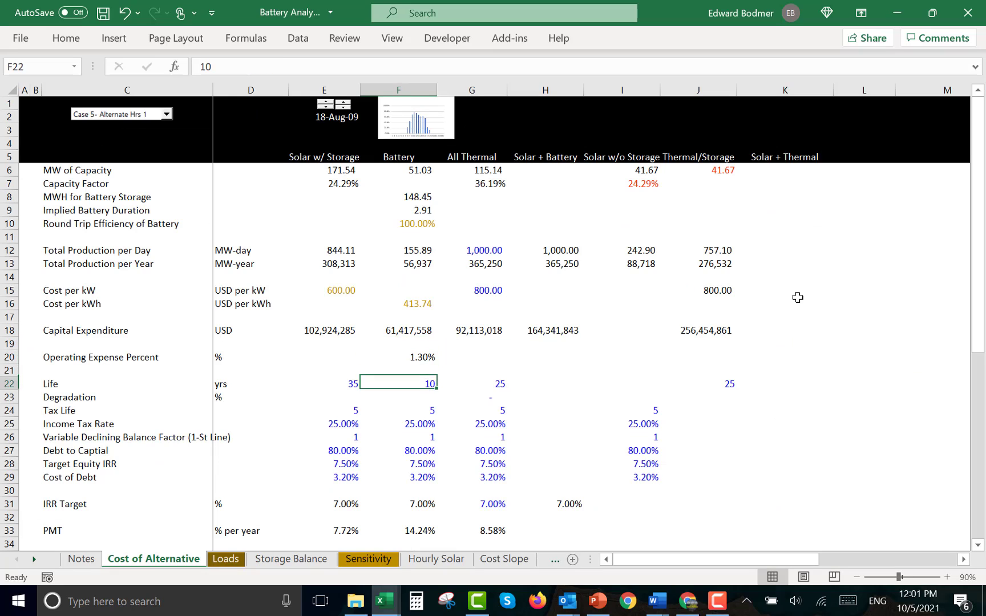
key(Left)
key(Right)
key(Right)
text(=)
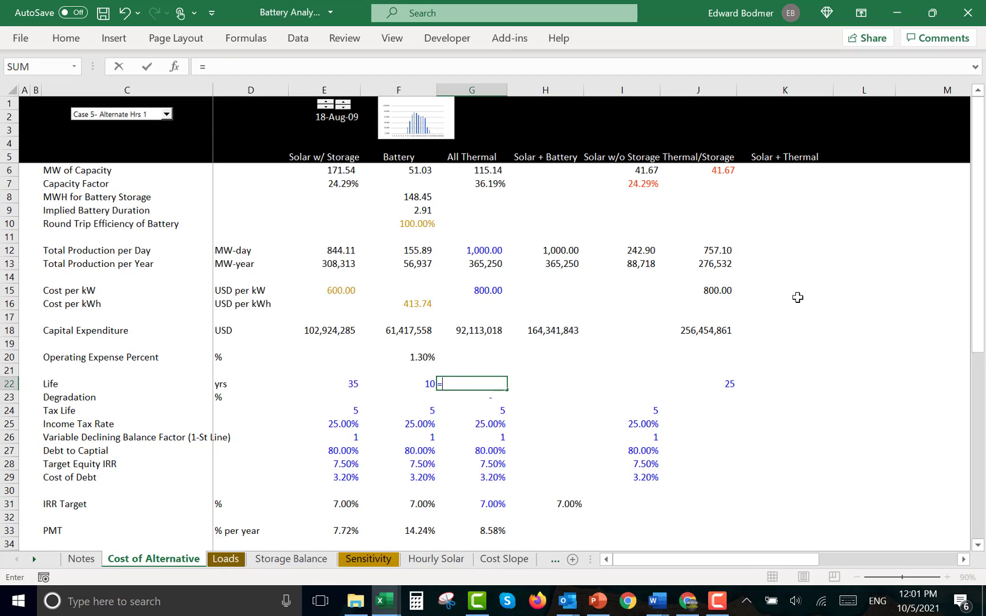
key(Escape)
Link the Battery Life in F22 of the Cost of Alternative sheet to the selected case's Battery Life in Sensitivity P14
key(Left)
text(=)
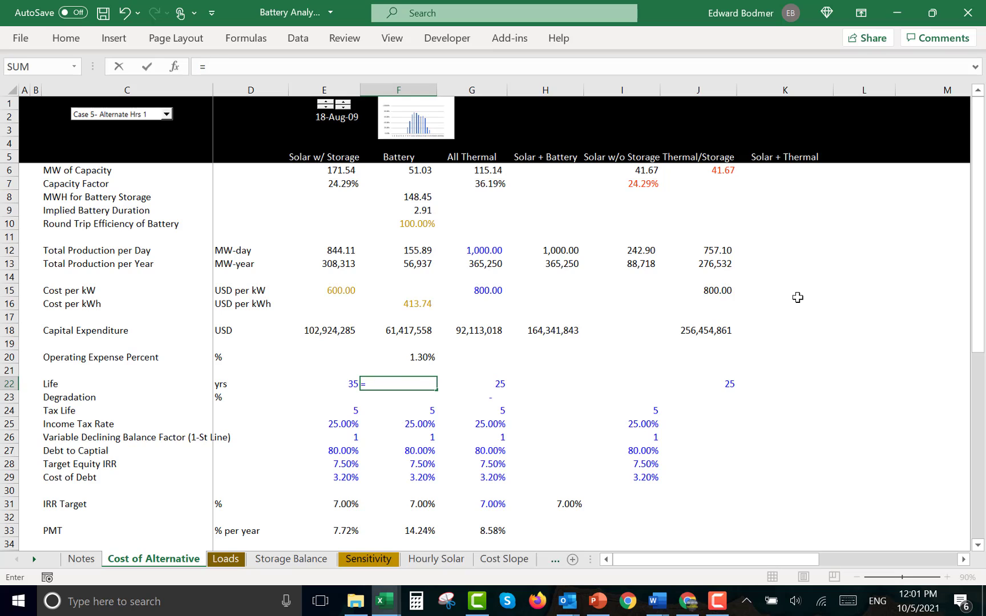
key(ctrl+Page_Down)
key(ctrl+Page_Down)
key(ctrl+Page_Down)
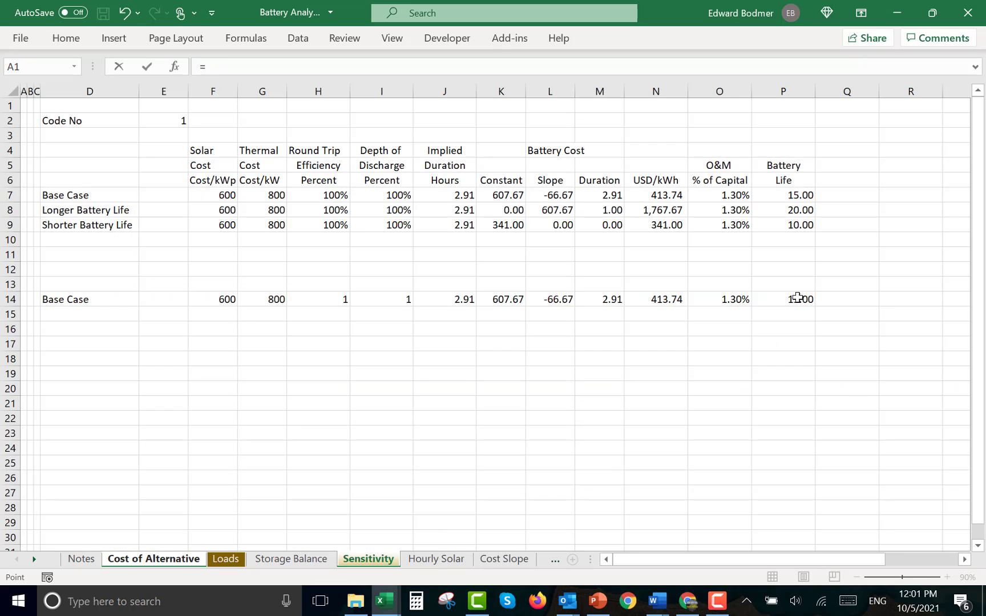
click(779, 300)
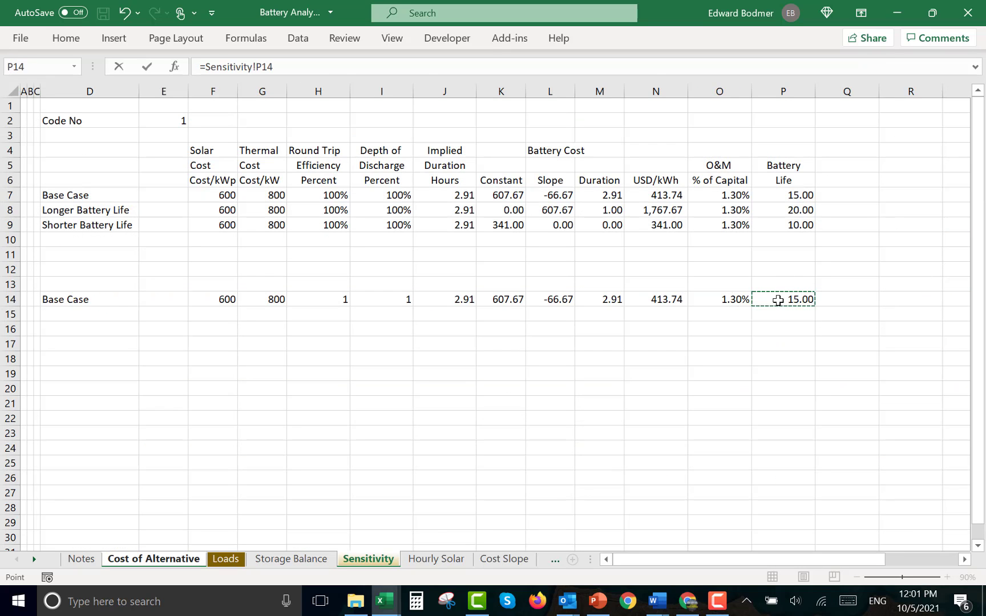
key(Return)
Examine the life, tax, financing and IRR inputs on the Cost of Alternative sheet from row 22 downward
key(Left)
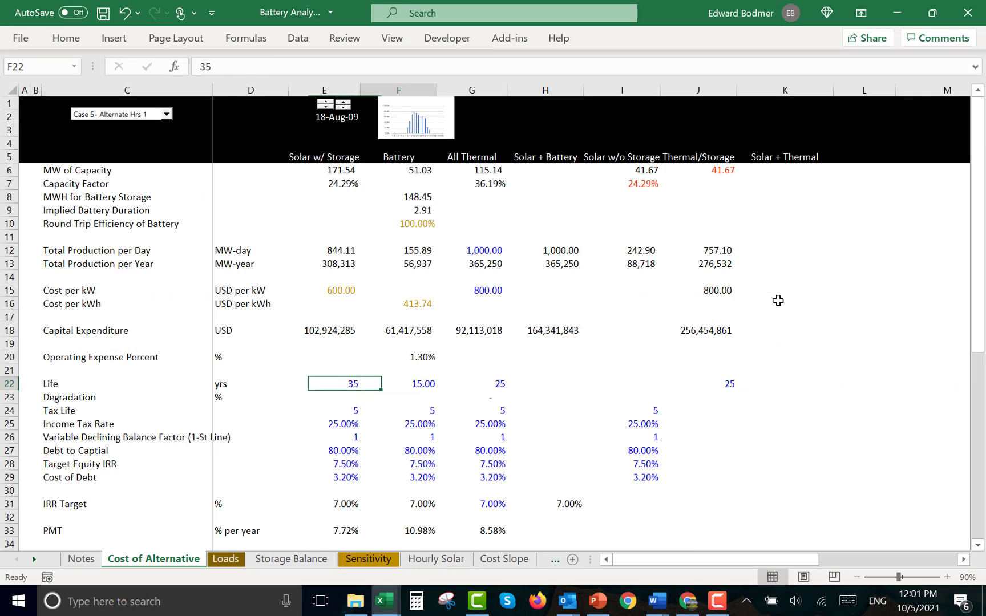
key(Right)
key(Right)
key(Right)
key(Left)
key(Left)
key(Left)
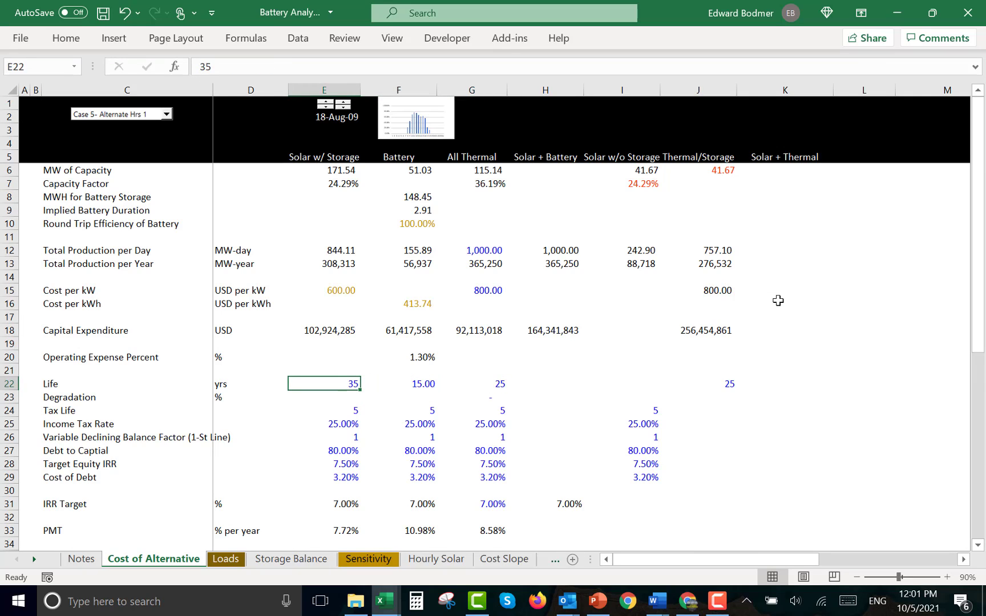
key(Down)
key(Down)
key(Down)
key(Down)
key(Down)
key(Down)
key(Down)
key(Down)
key(Down)
key(Down)
key(Down)
key(Down)
key(Down)
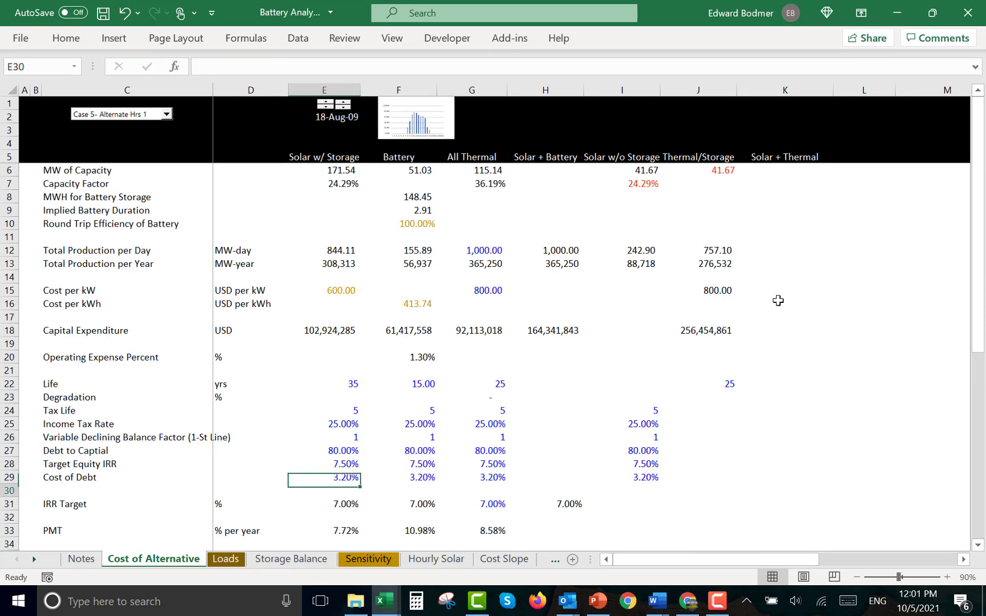
key(Up)
key(Up)
key(Up)
key(Up)
key(Up)
key(Up)
key(Up)
key(Up)
key(Up)
key(Up)
key(Up)
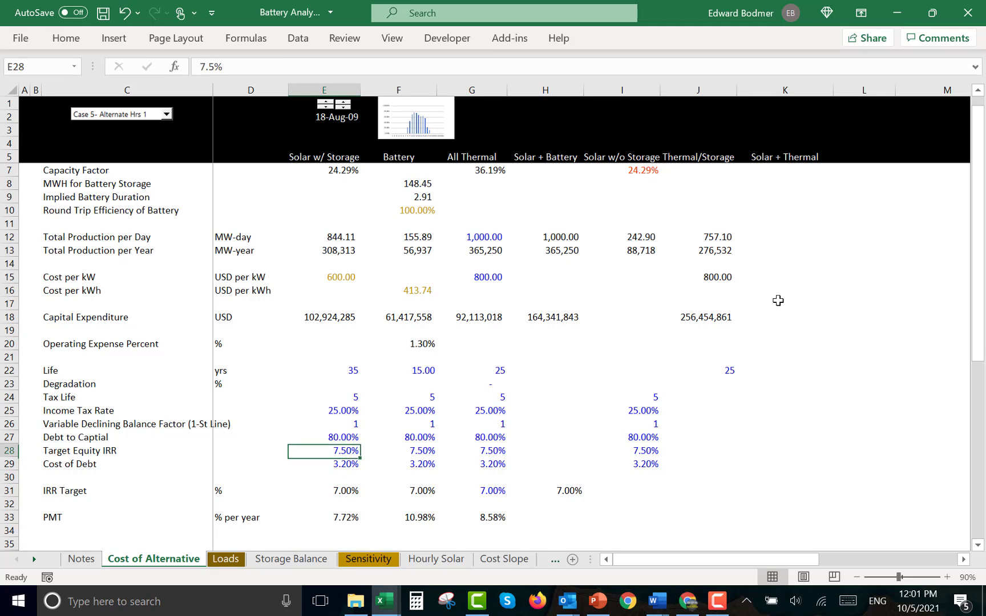
key(Up)
key(Up)
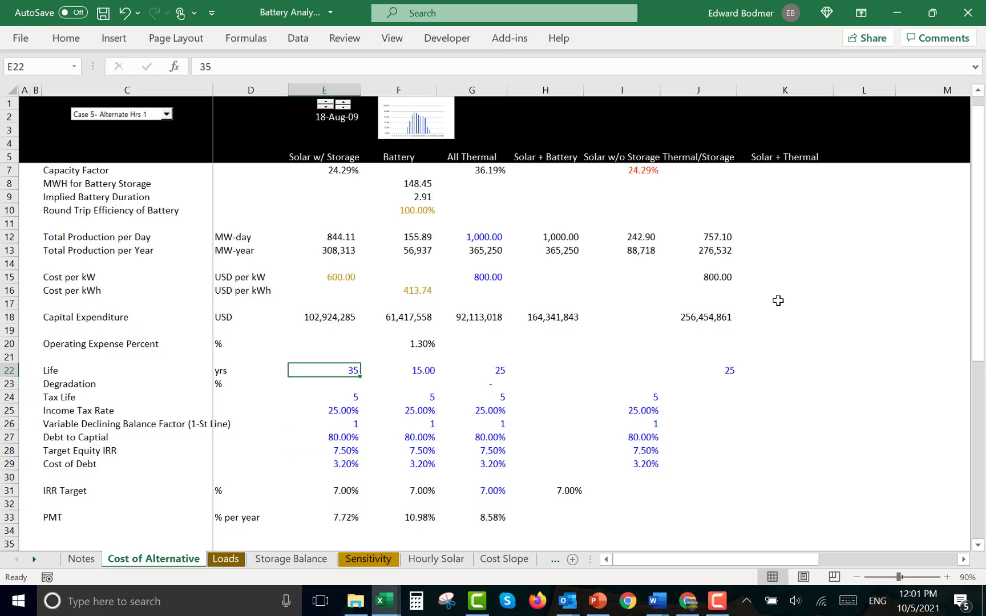
key(ctrl+Page_Down)
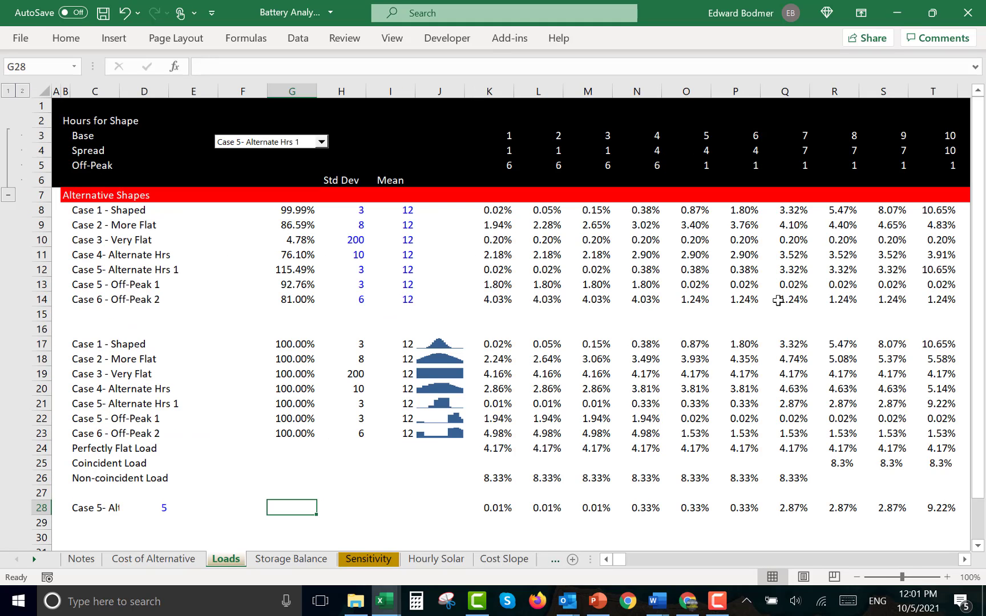
key(ctrl+Page_Up)
Insert a row directly below Operating Expense Percent and label it "Fixed O&M Expense" in C21
key(Up)
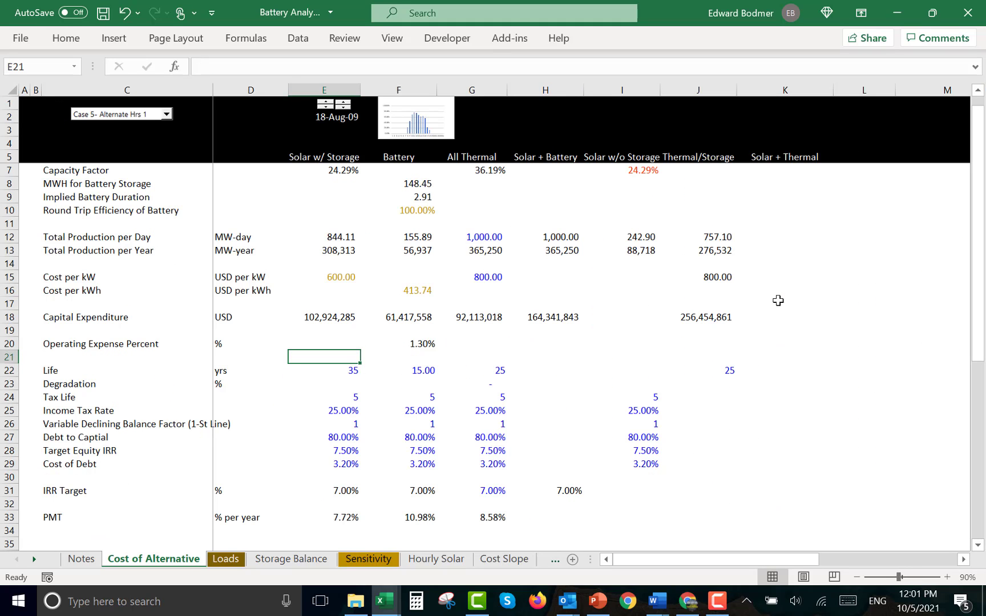
key(shift+space)
key(ctrl+shift+equal)
key(Left)
key(Left)
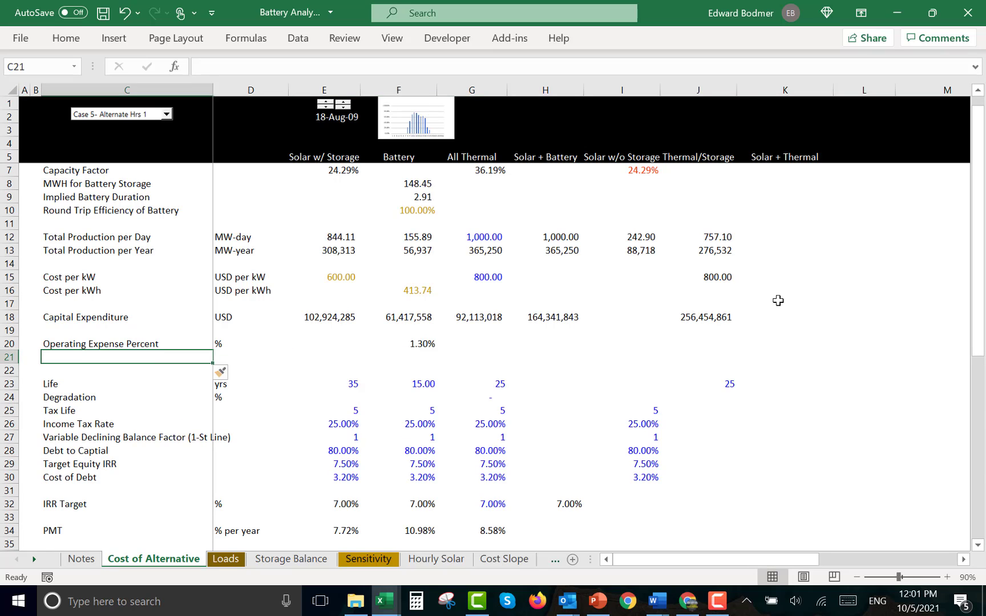
text(Fixe)
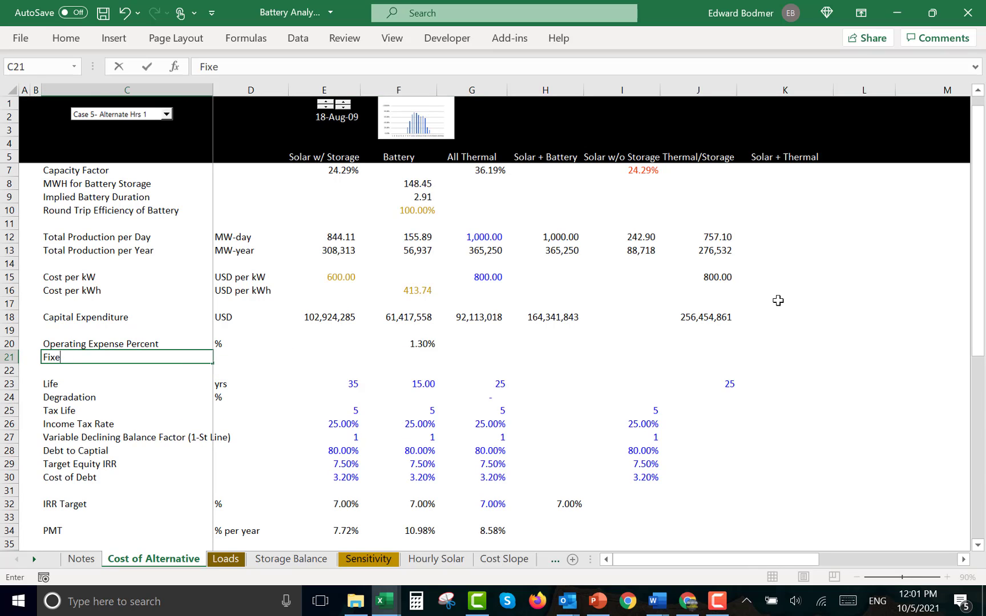
text(d O&M Expe)
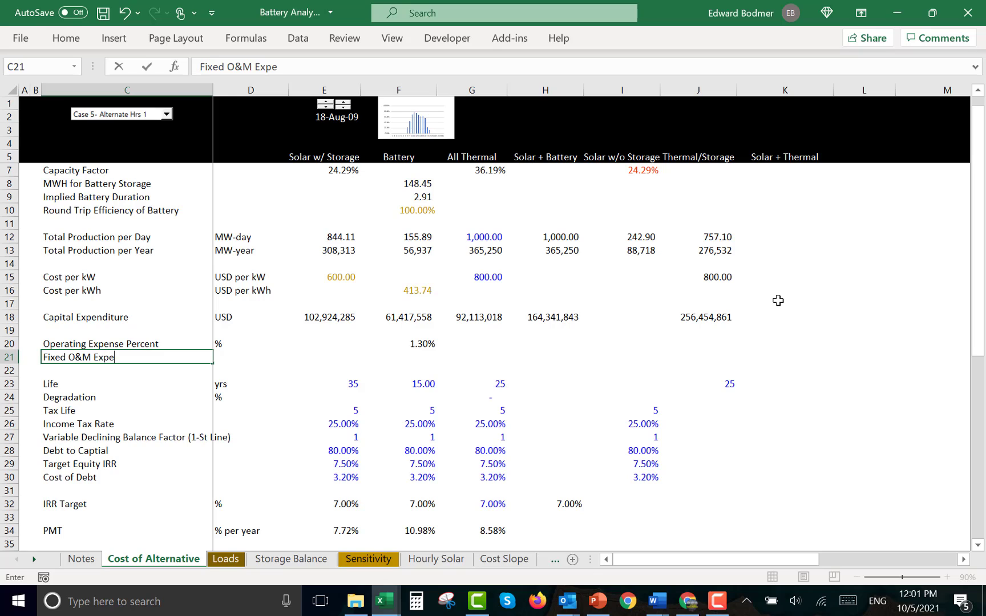
text(nse)
key(Return)
key(Up)
Enter the unit "USD/kW-yr" for the Fixed O&M Expense in D21
key(Right)
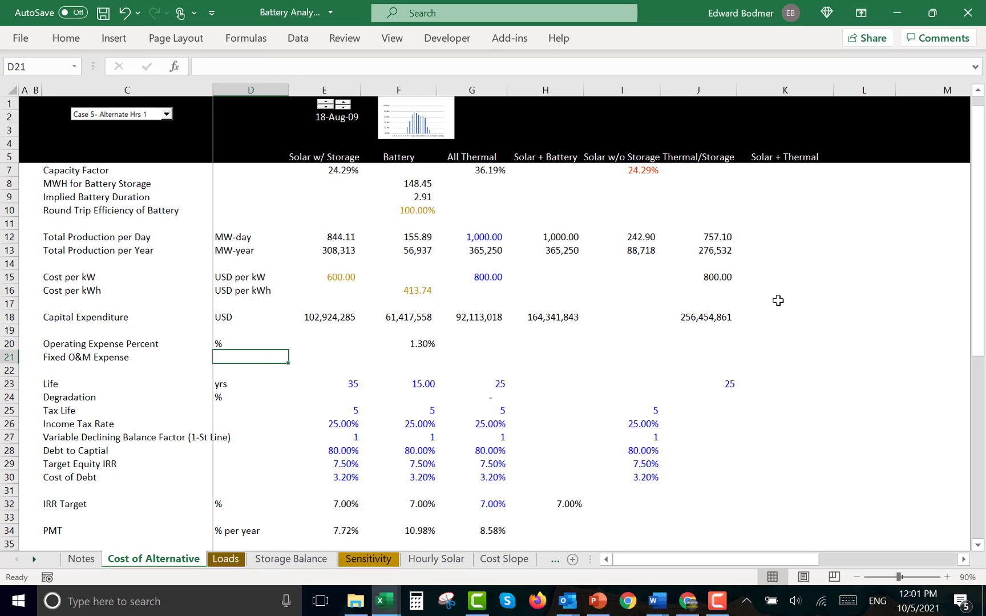
drag(778, 300, 753, 276)
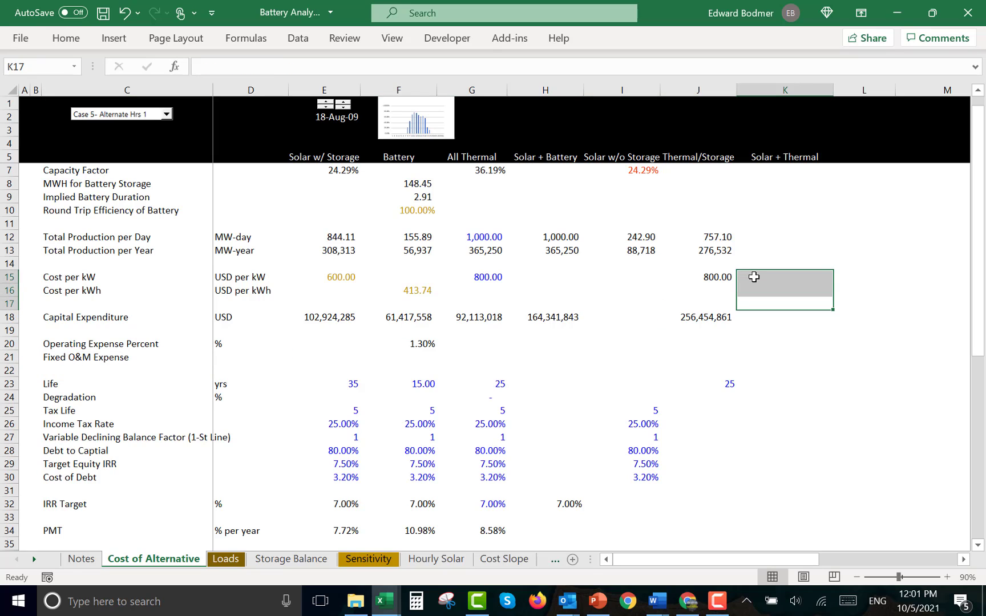
key(Down)
key(Left)
key(Left)
key(Left)
key(Left)
key(Left)
key(Left)
key(Left)
key(Left)
key(Left)
key(Left)
key(Down)
key(Down)
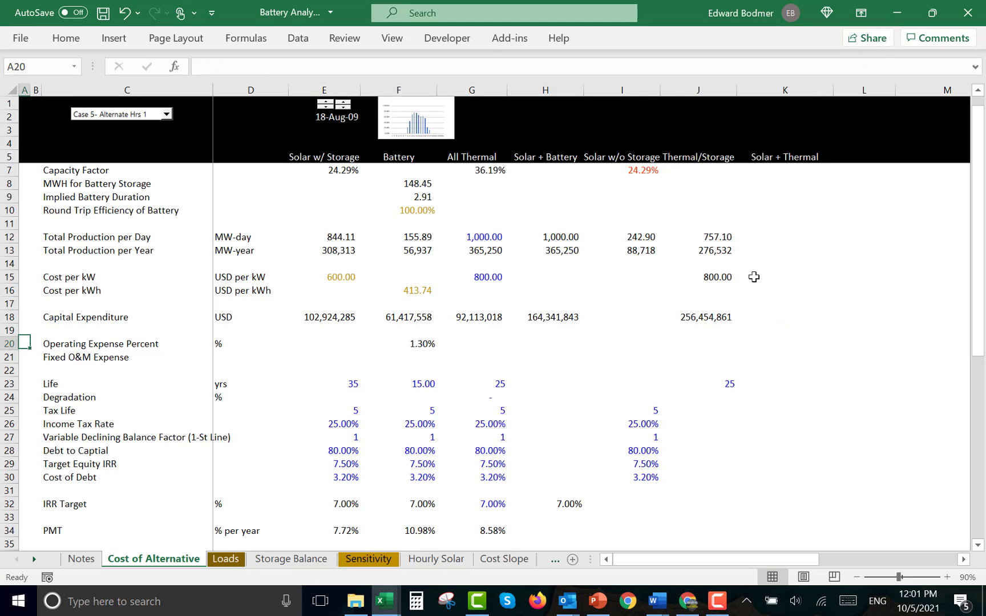
key(Down)
key(Down)
key(Up)
key(Right)
key(Right)
key(Right)
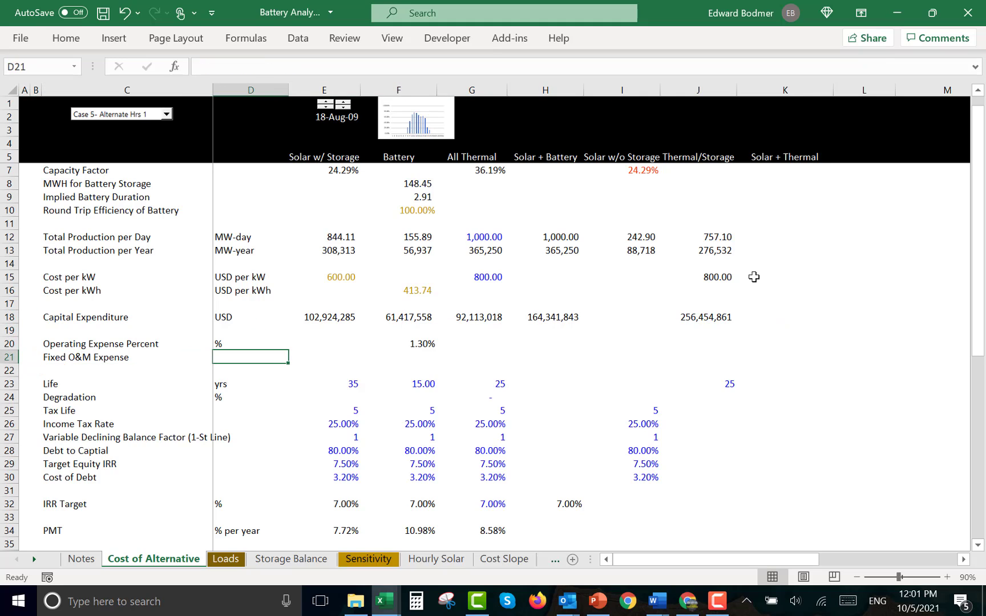
text(Usd/)
key(BackSpace)
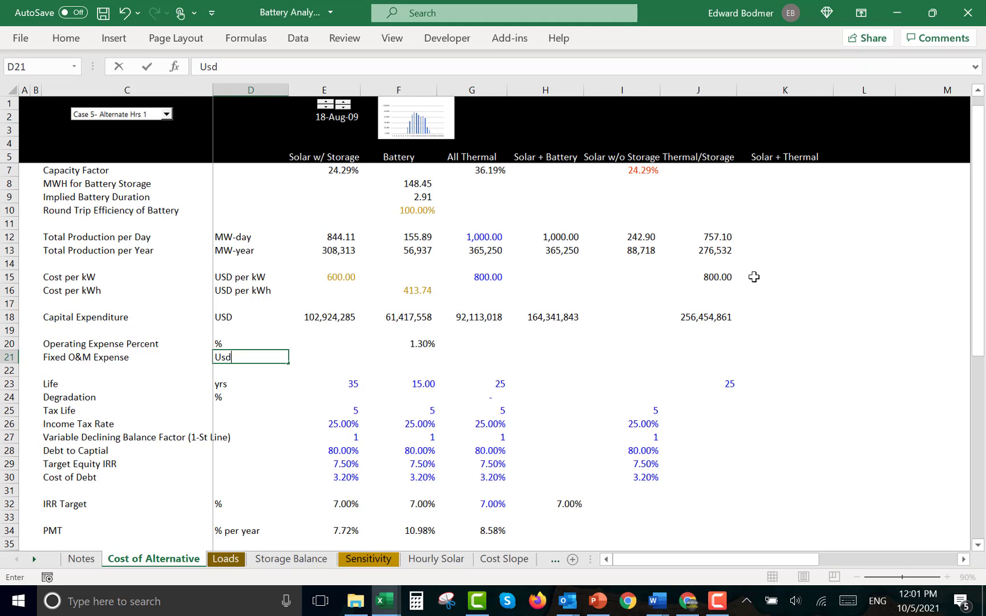
key(BackSpace)
key(BackSpace)
text(US)
key(BackSpace)
key(BackSpace)
text(SD/k-yr)
key(ctrl+Return)
key(F2)
text(W-yr)
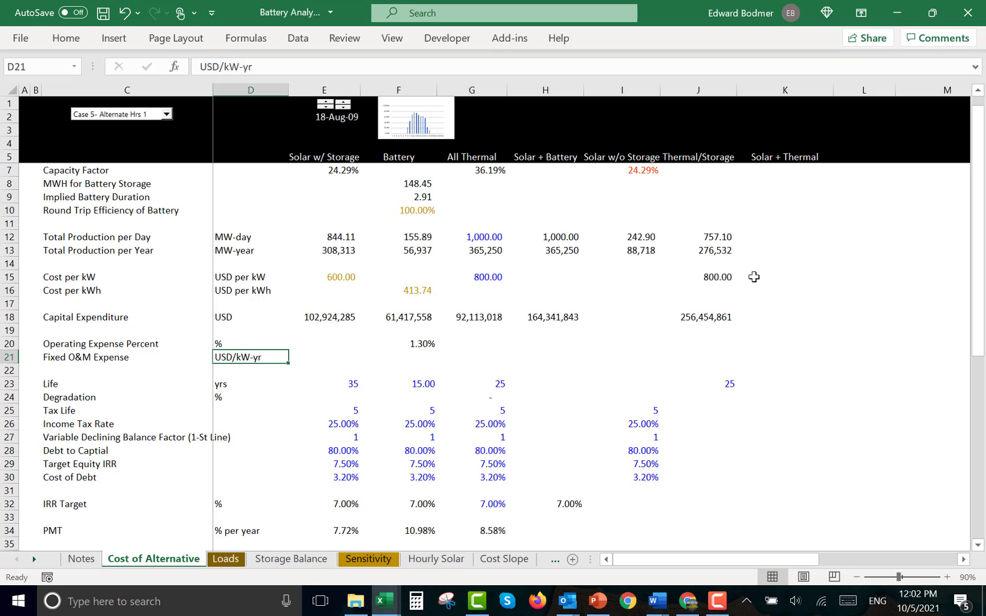
Set the Solar w/ Storage Fixed O&M Expense in E21 to 10, formatted with two decimals
key(Tab)
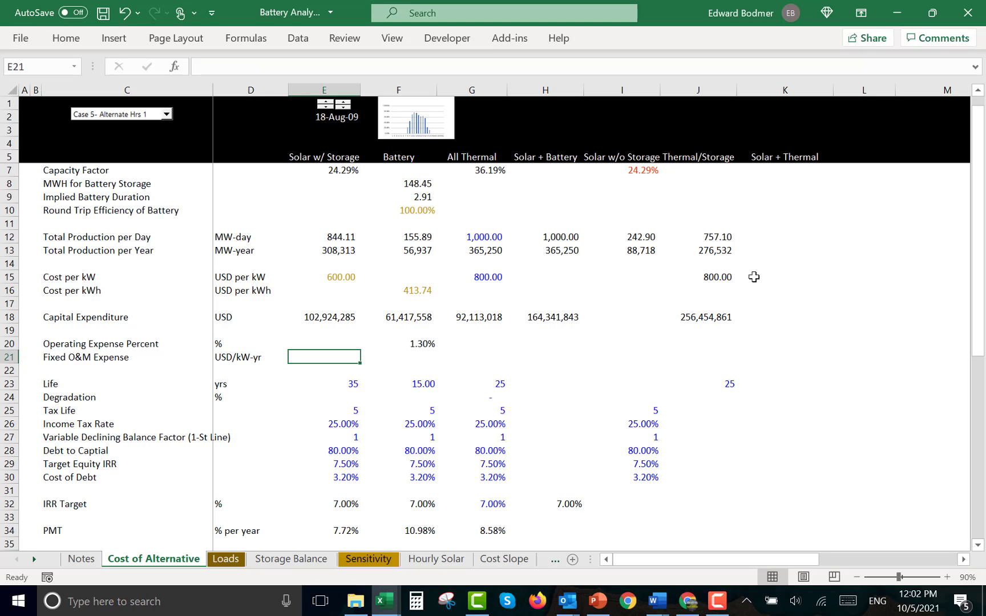
text(10)
key(Return)
key(ctrl+shift+1)
key(Right)
key(Left)
key(Up)
key(Down)
key(Right)
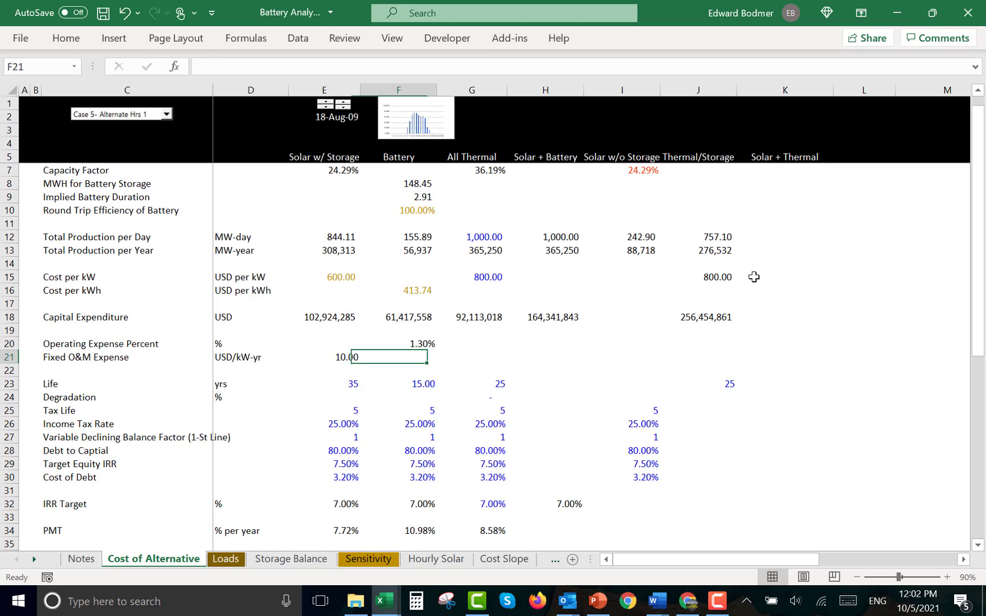
Set the All Thermal Fixed O&M Expense in G21 to 6, formatted with two decimals, and copy the cell
key(Left)
key(Right)
key(Right)
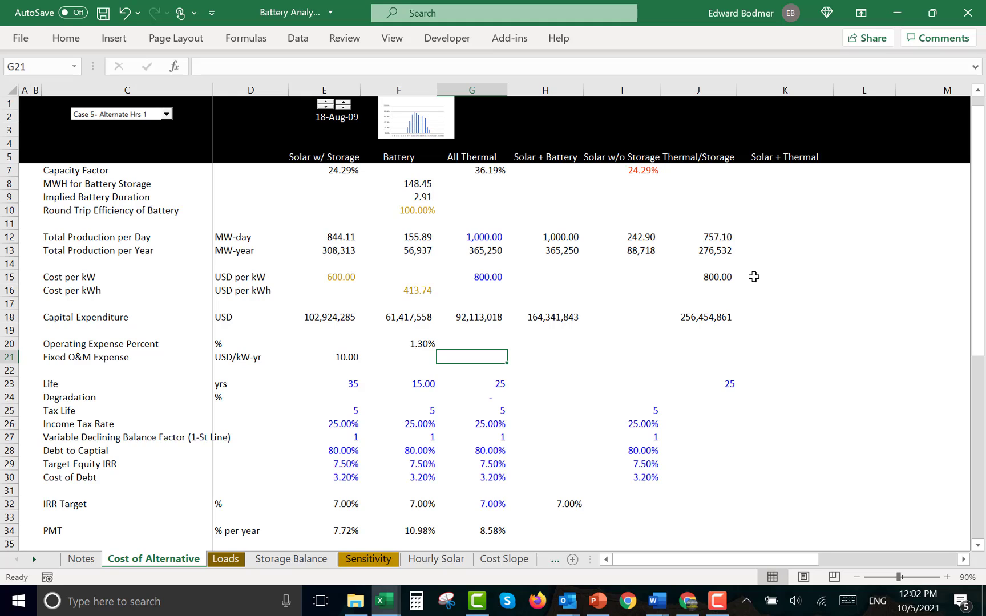
text(6)
key(ctrl+Return)
key(ctrl+shift+1)
key(ctrl+c)
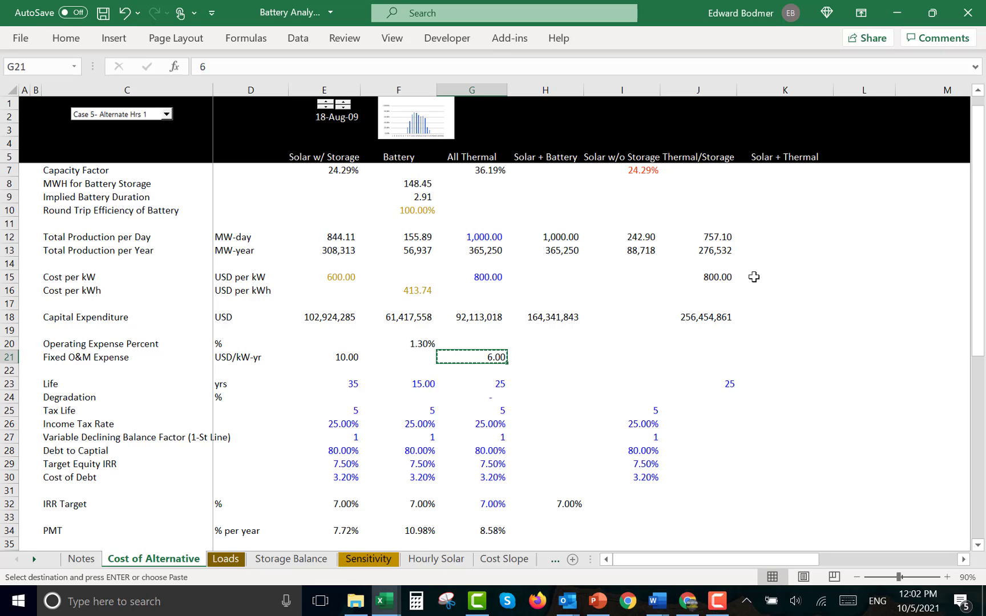
Paste the copied Fixed O&M Expense of 6.00 into the Thermal/Storage column at J21
key(Right)
key(Right)
key(Right)
key(ctrl+v)
key(Escape)
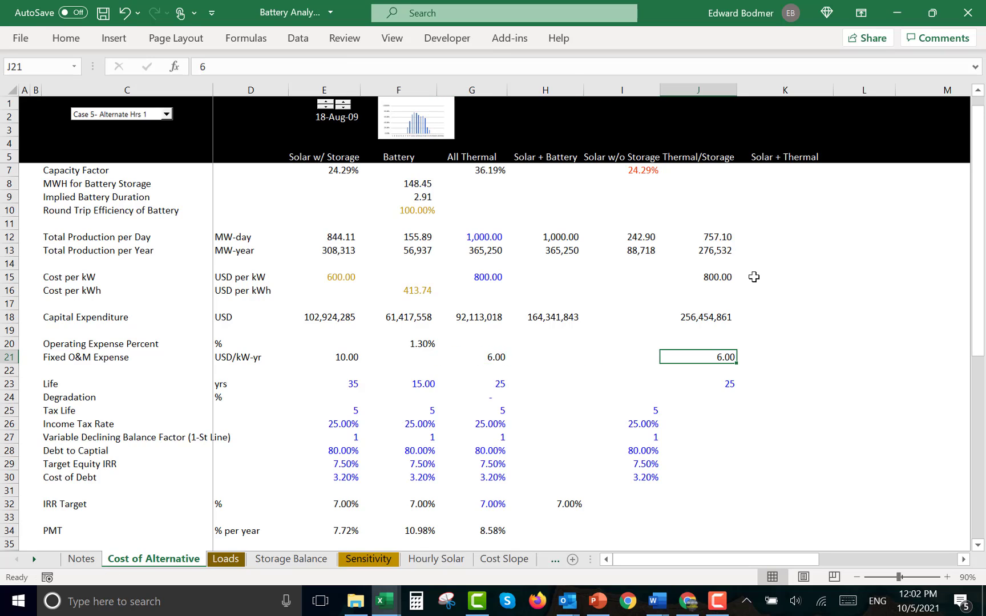
Insert a blank row 22 directly below the Fixed O&M Expense row
key(Down)
key(Left)
key(Left)
key(Left)
key(Left)
key(Left)
key(Left)
key(Home)
key(shift+space)
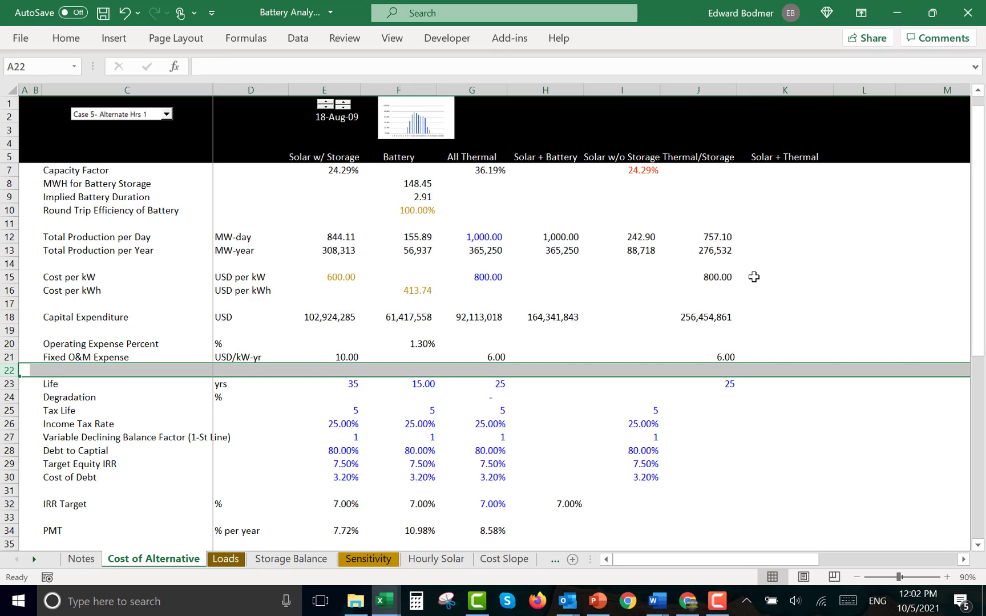
key(ctrl+shift+equal)
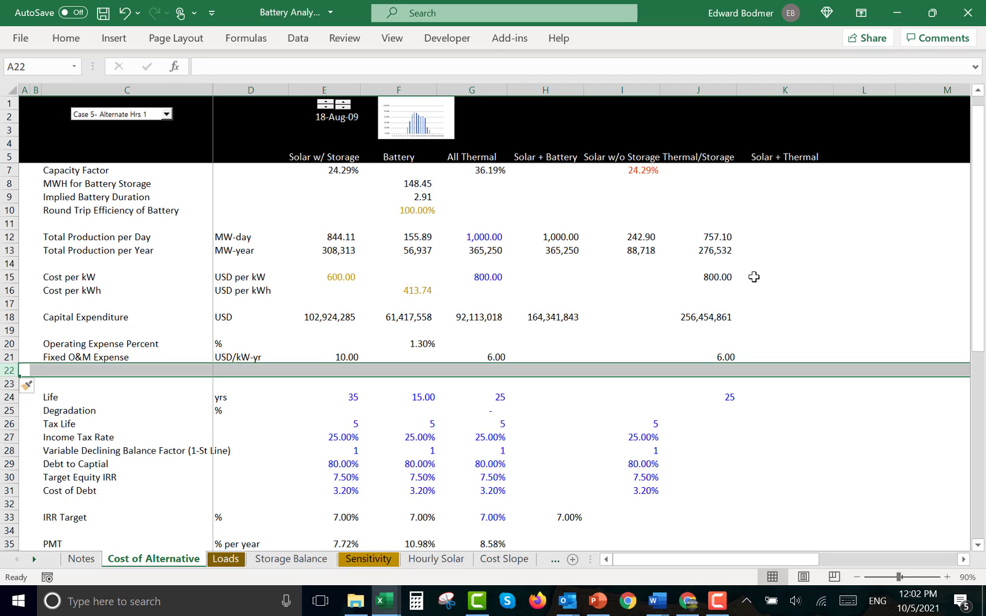
Label the new row "Heat Rate for Thermal" in C22
key(Right)
key(Right)
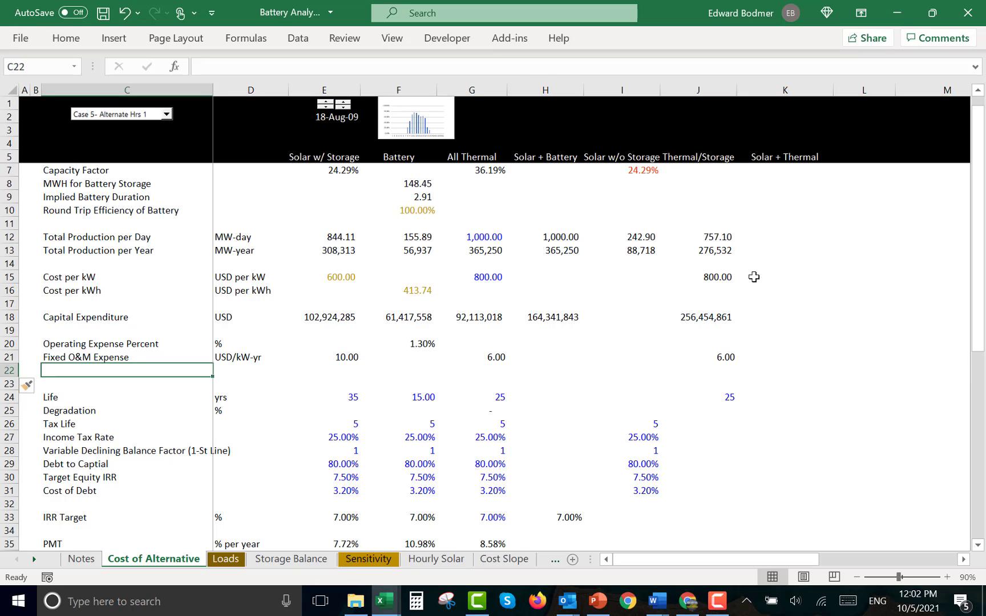
text(Heart)
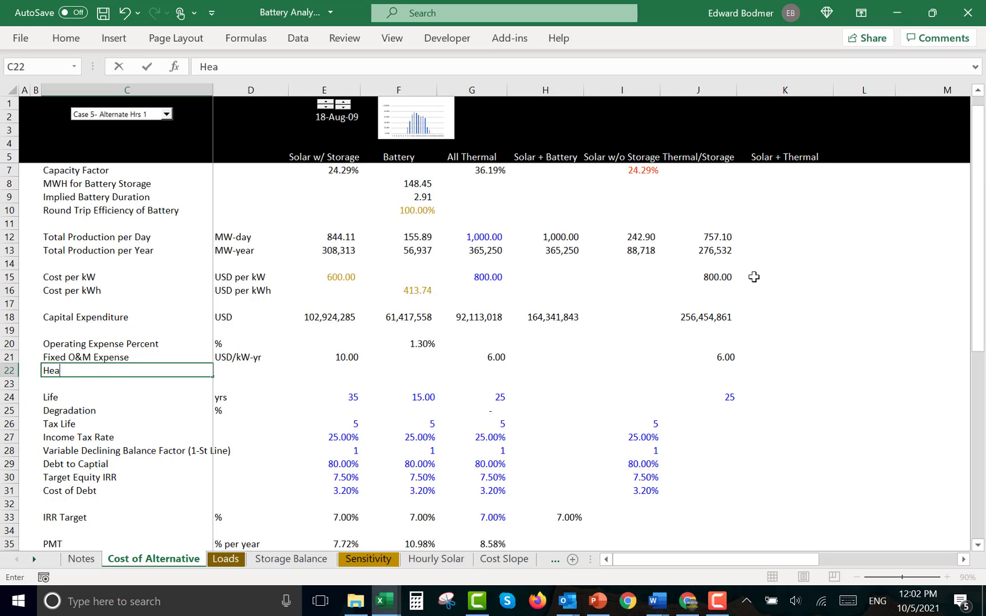
key(BackSpace)
key(BackSpace)
text(t Rate for Thermal)
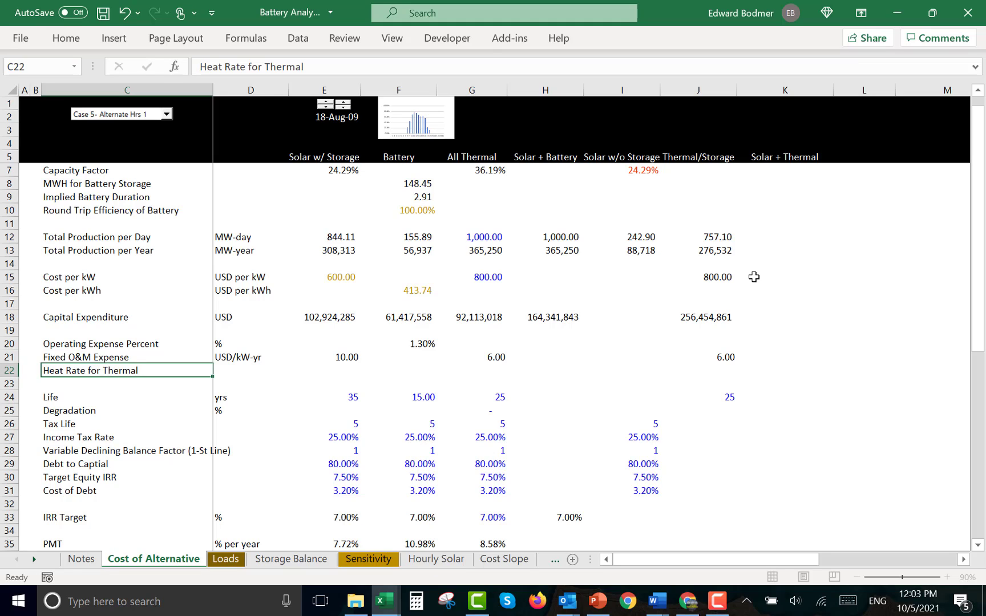
key(Tab)
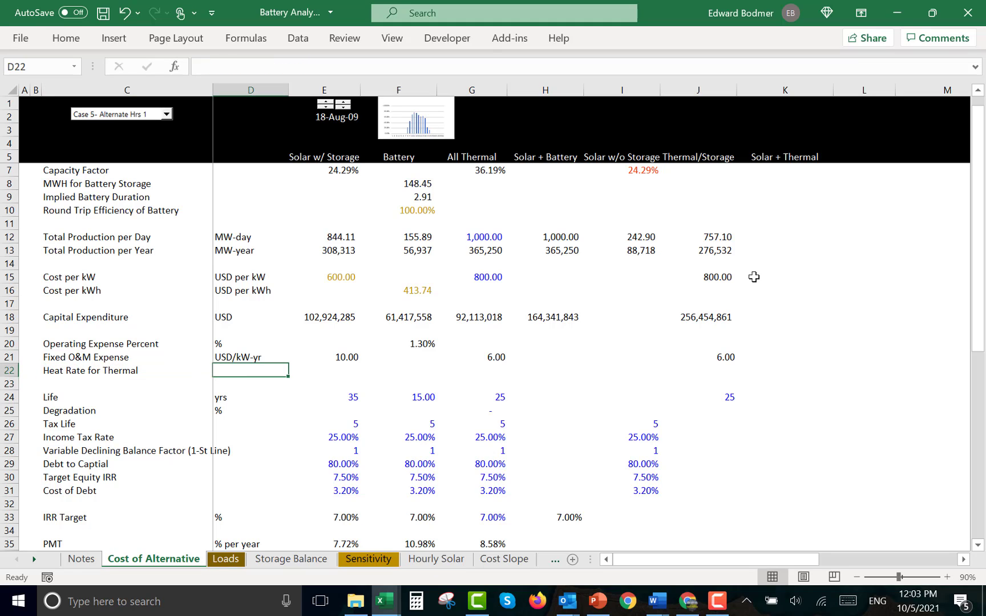
Enter the unit "MMBTU/MWH" for the thermal heat rate in D22
text(M)
key(BackSpace)
text(MM)
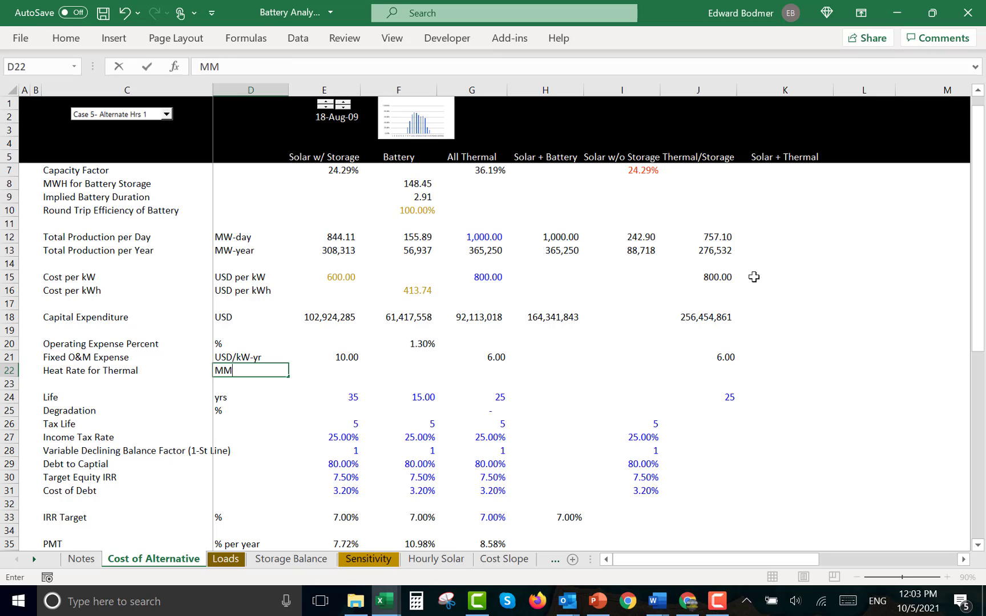
text(B)
key(BackSpace)
text(BT)
text(/)
key(BackSpace)
text(U/MWH)
key(Return)
Set the All Thermal heat rate in G22 to 6.5
key(Up)
key(Right)
key(Right)
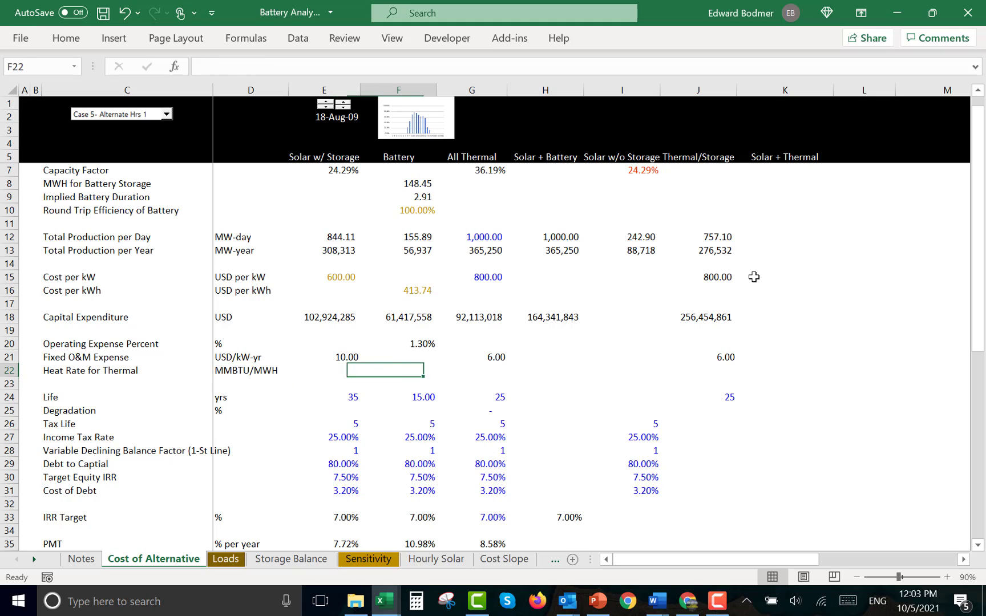
key(Right)
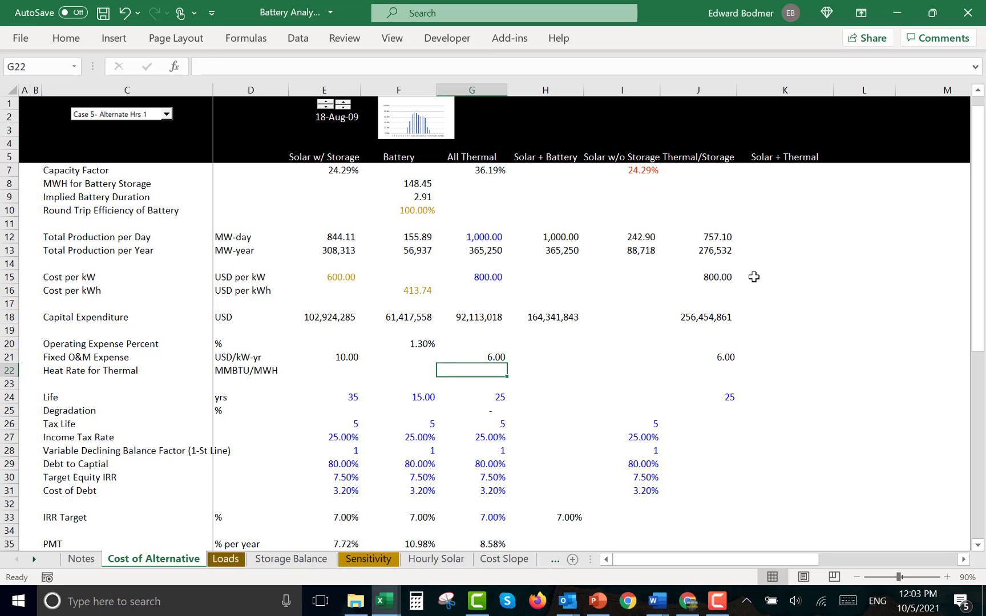
text(10)
key(Return)
key(Up)
text(6.5)
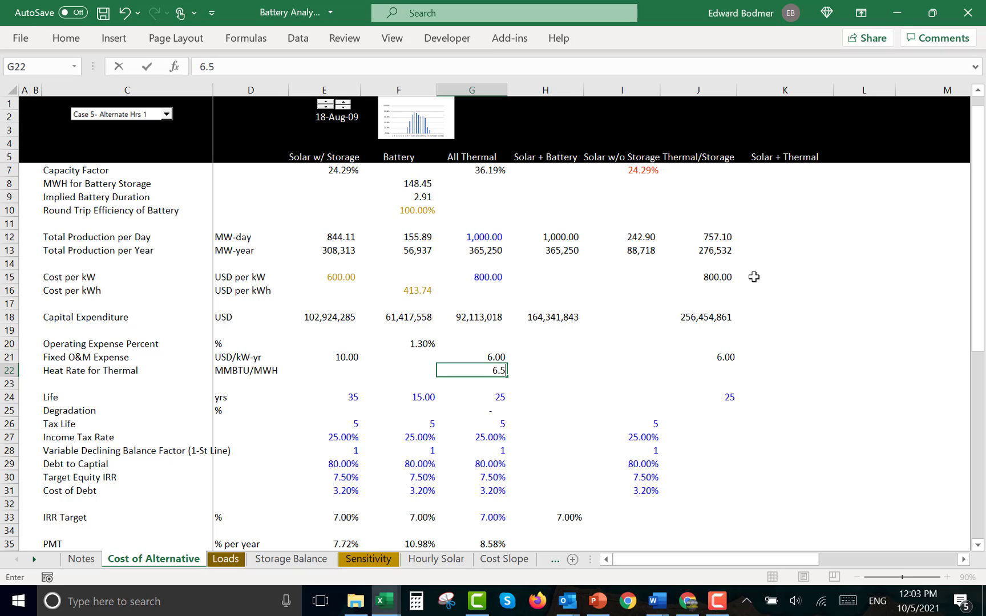
key(Return)
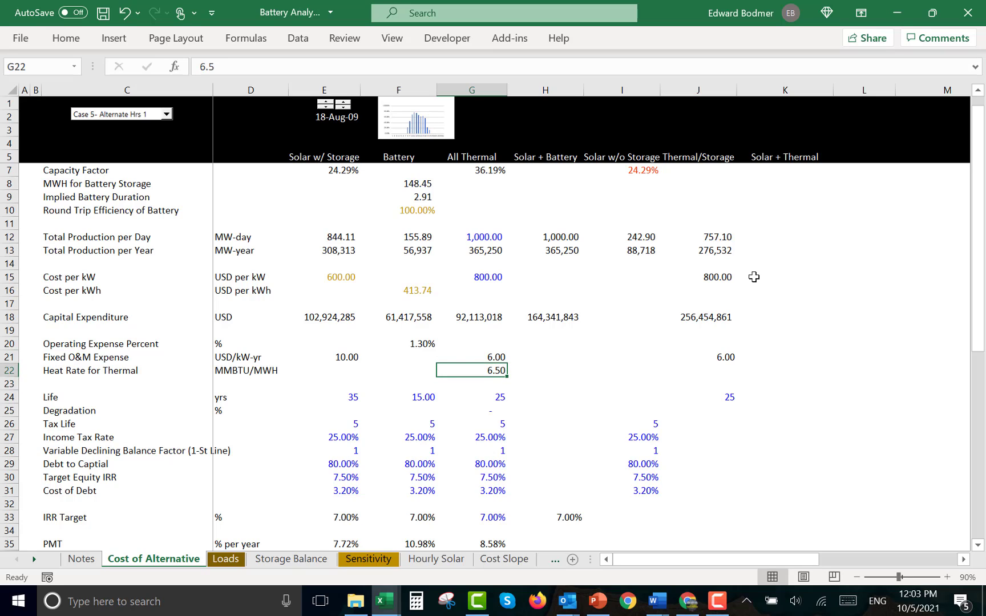
Copy the All Thermal heat rate from G22 to the Thermal/Storage column at J22
key(ctrl+c)
key(Right)
key(Right)
key(Right)
key(ctrl+v)
key(Escape)
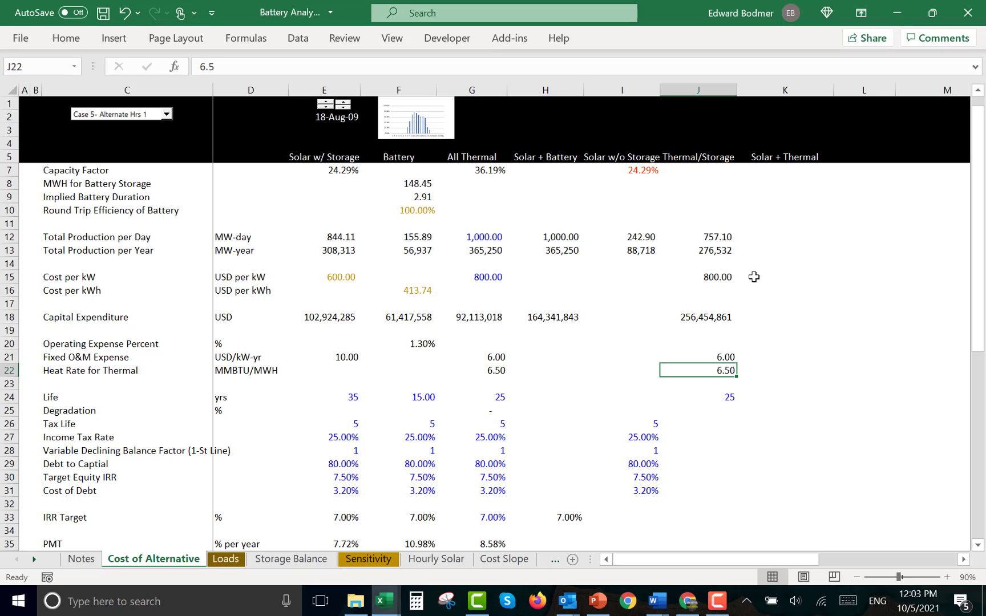
Insert a blank row 23 directly below the Heat Rate for Thermal row
key(Down)
key(Left)
key(Left)
key(Home)
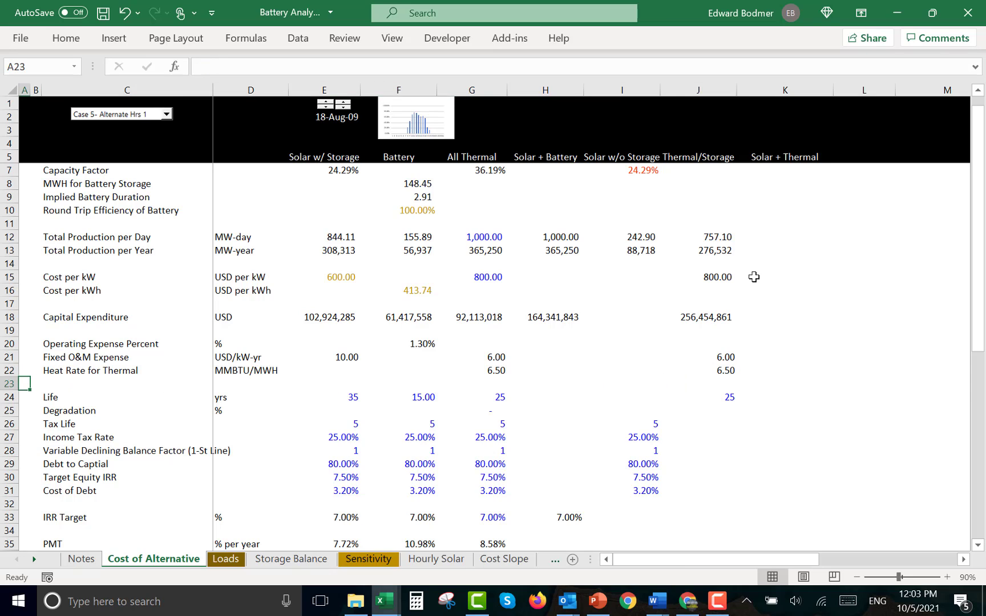
key(shift+space)
key(ctrl+shift+plus)
Label the new row "Fuel Cost/MMBTU" in C23
key(Right)
key(Right)
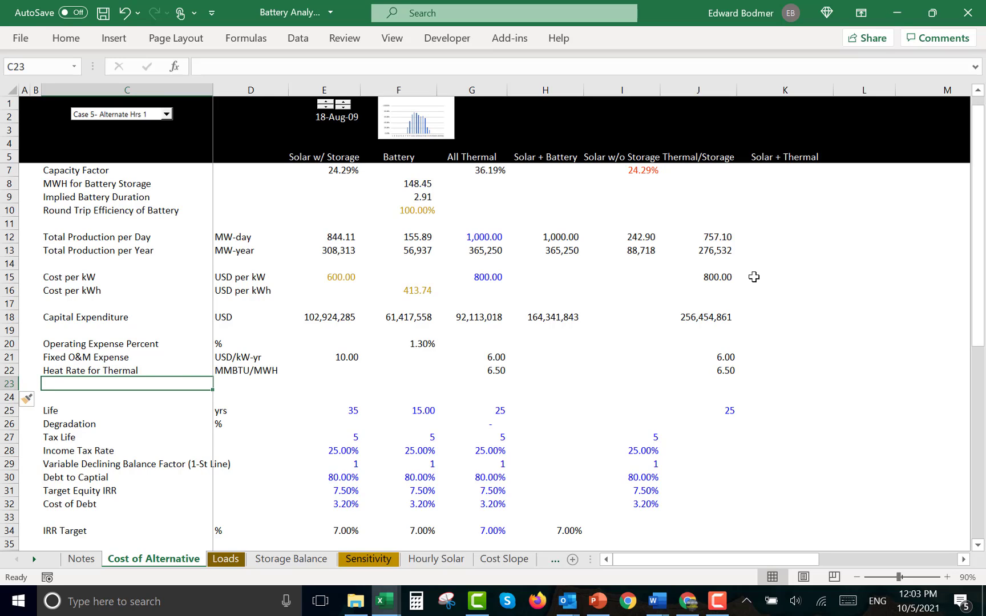
text(Fu)
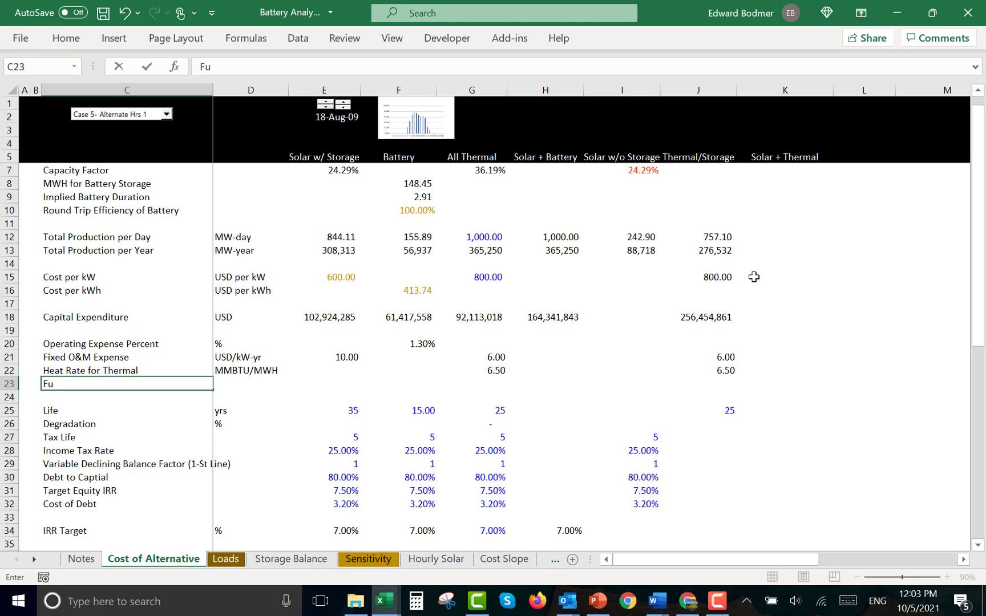
text(e)
key(BackSpace)
text(u)
text(l Cos t/MMBT)
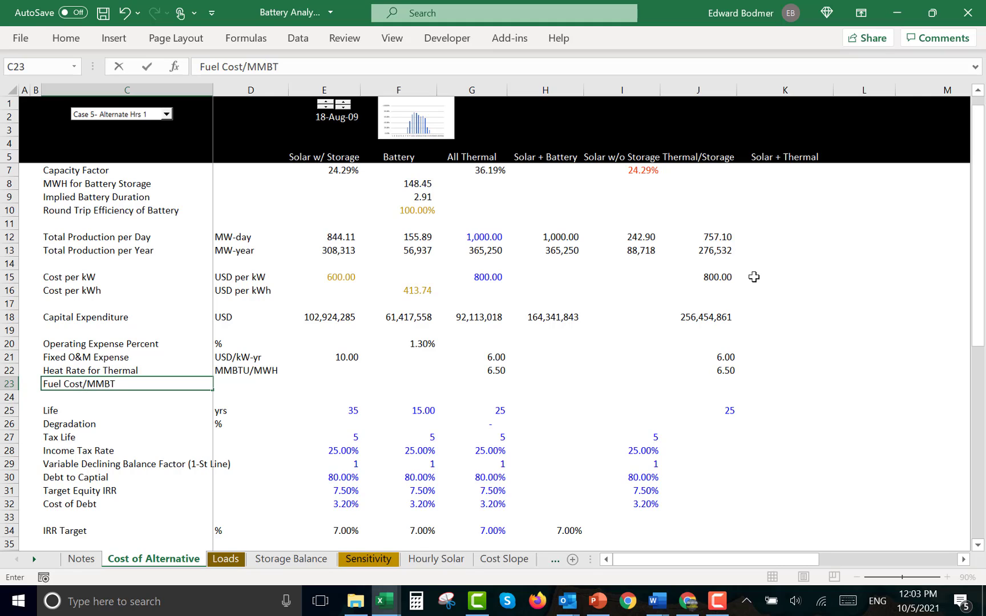
text(U)
key(Tab)
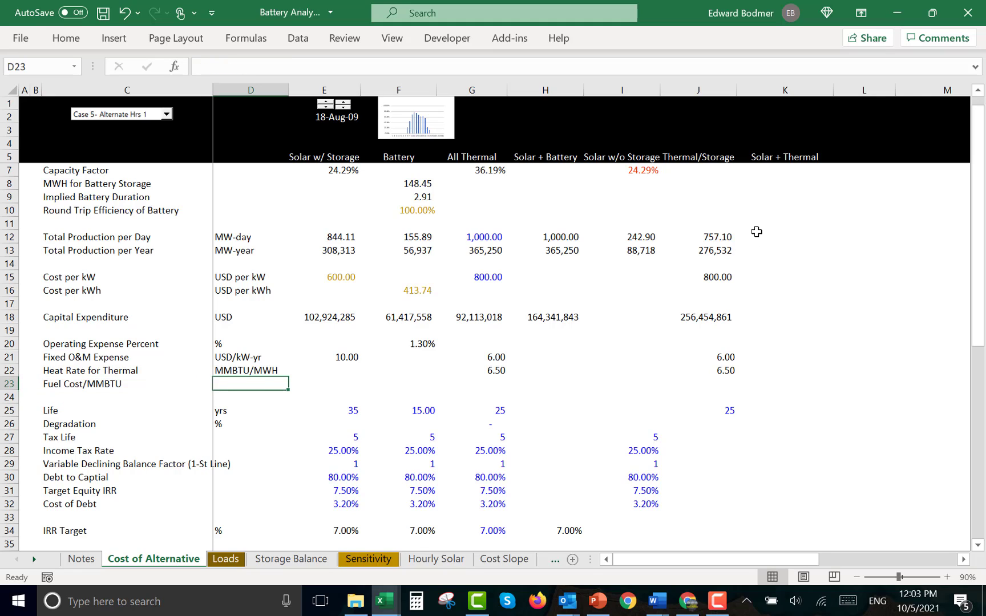
Enter the unit "USD/MMTU" for the fuel cost row in D23
text(USD/)
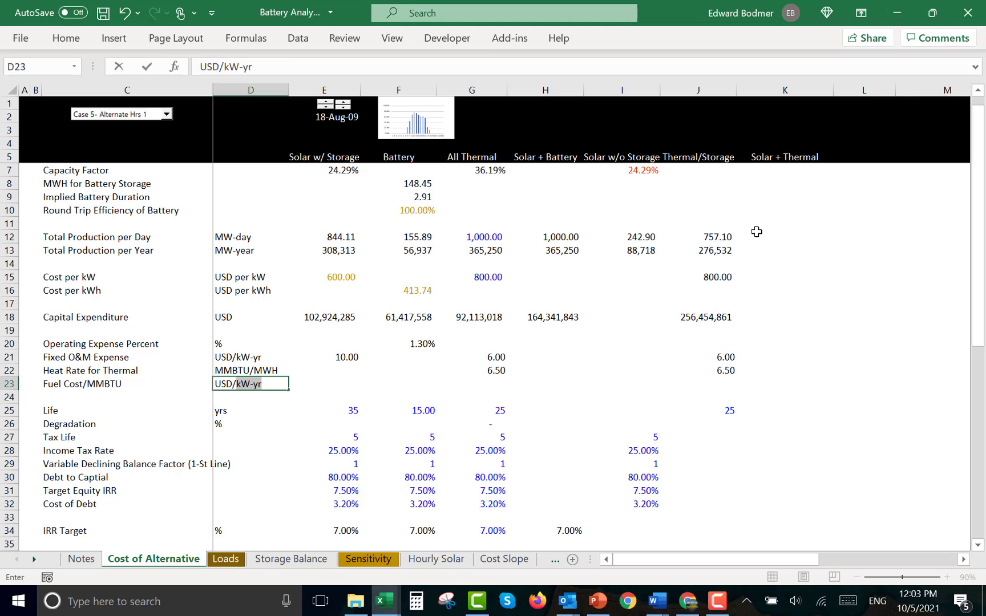
text(MMTU)
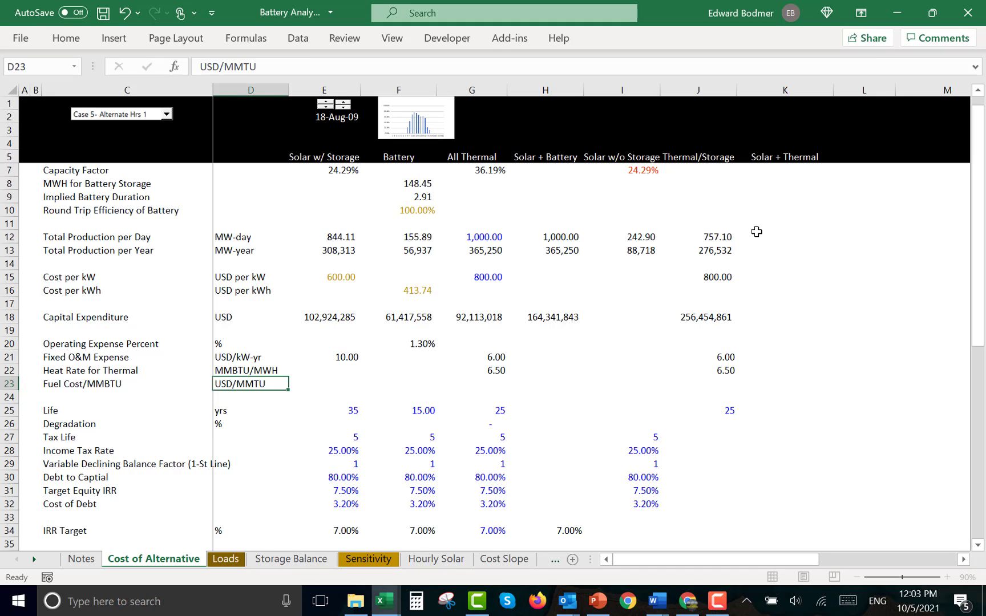
key(Return)
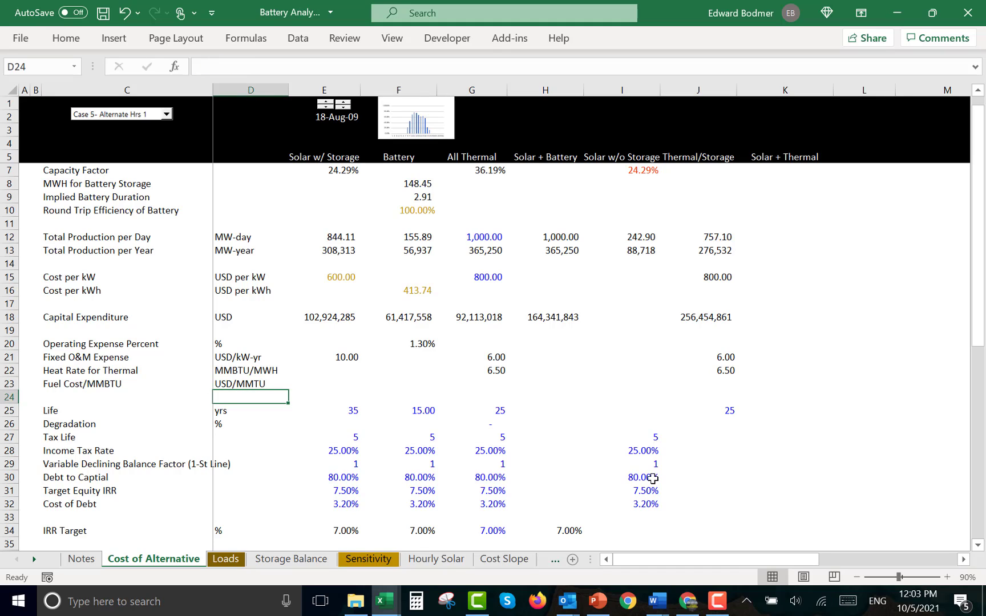
click(706, 464)
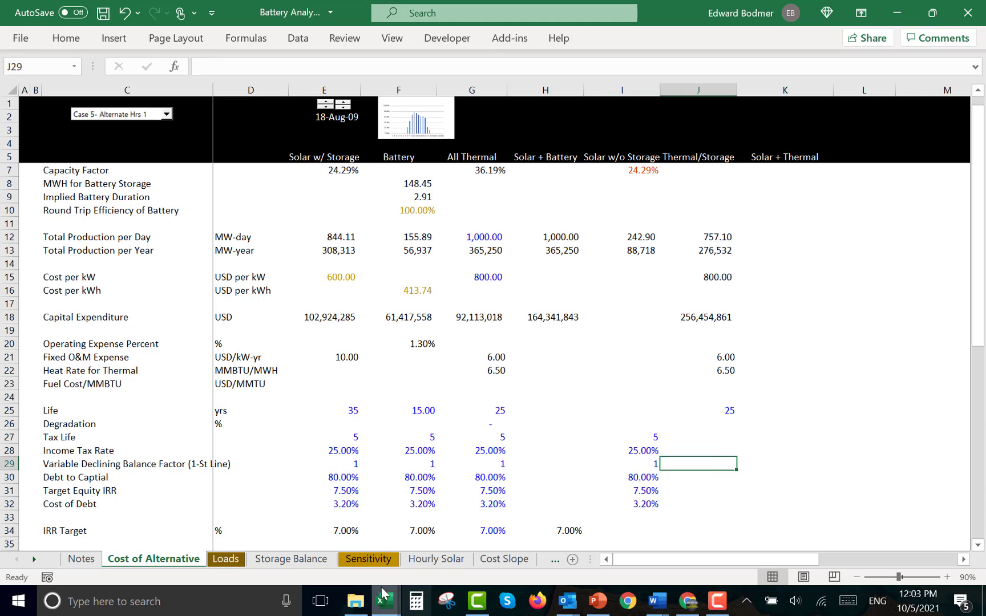
In File Explorer, open the Commodity Price Analysis workbook from Courses New, Chapter 1. Models and Analysis, G. Data Bases and Data Retrieval, Commodity Price
click(356, 606)
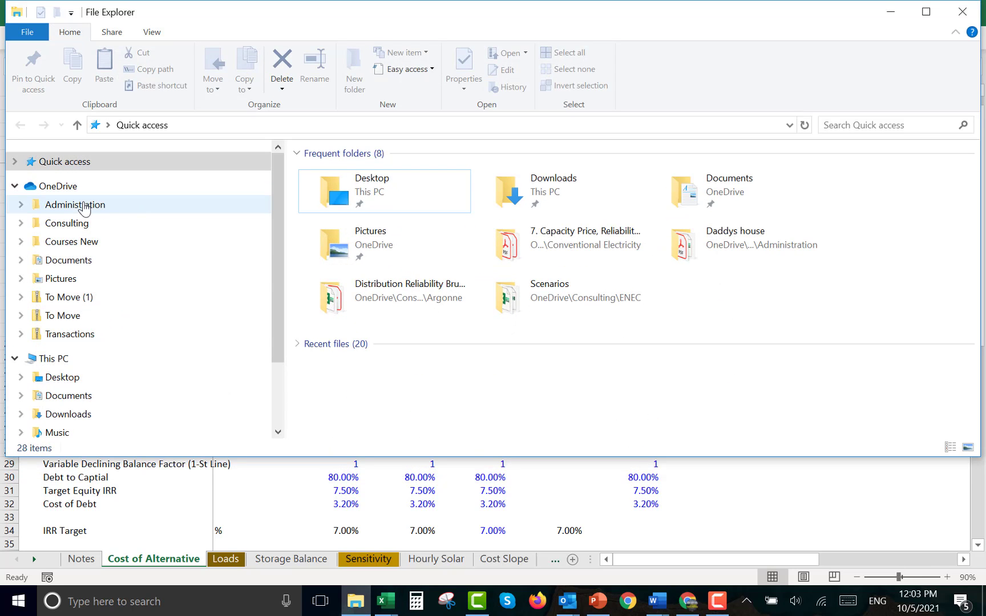
click(95, 243)
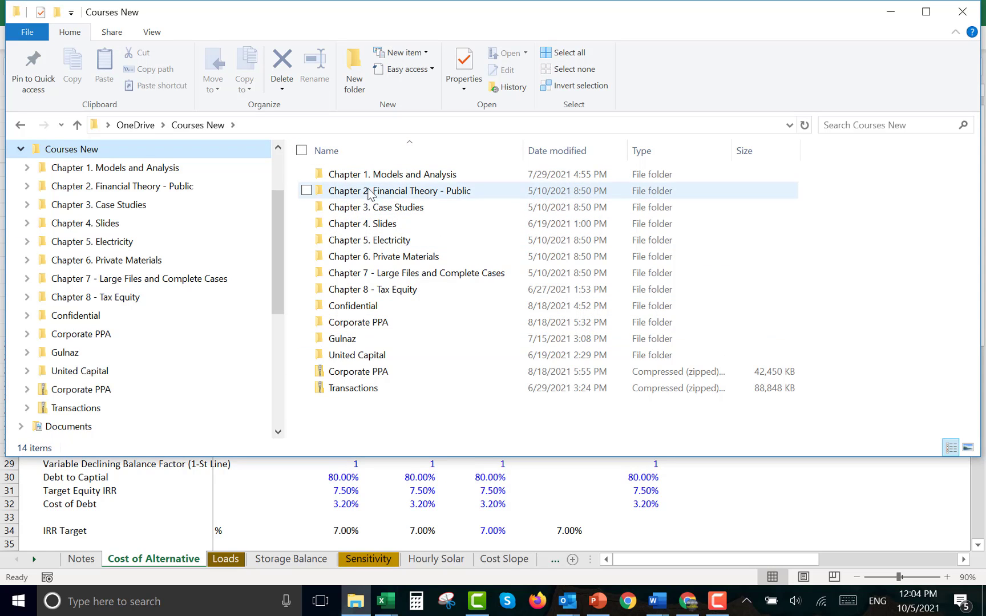
double_click(385, 175)
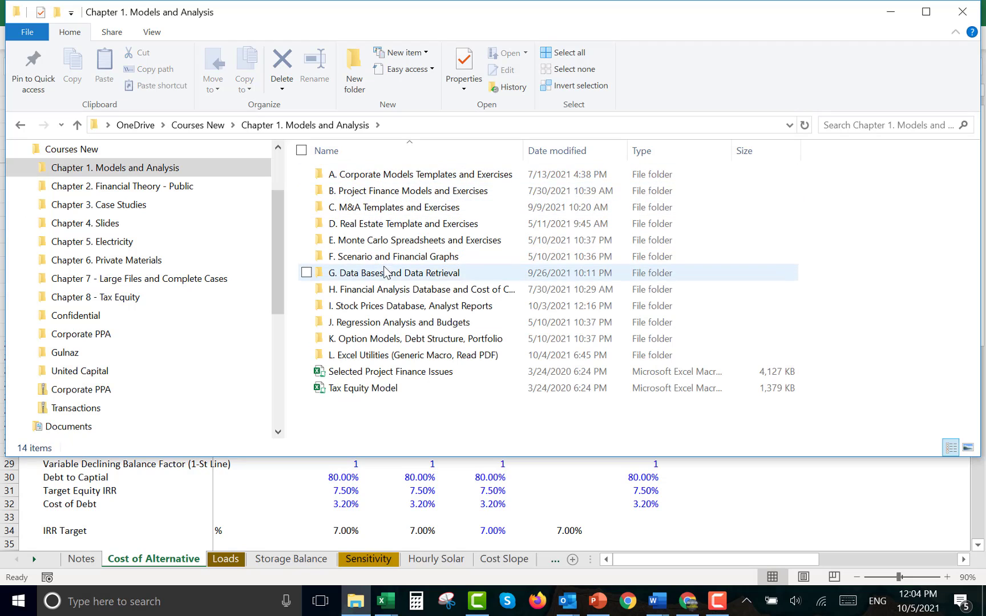
double_click(384, 276)
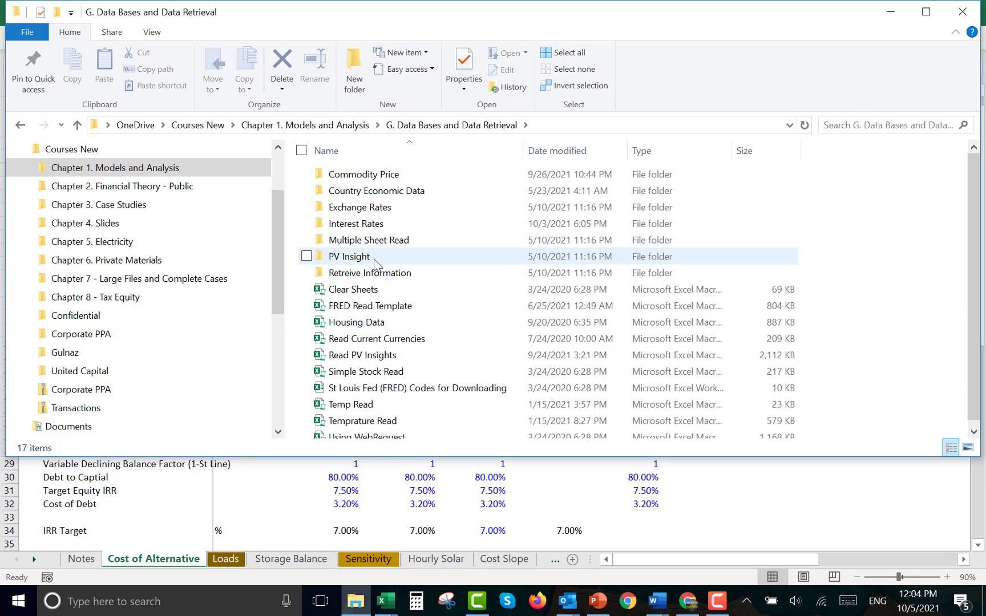
double_click(351, 173)
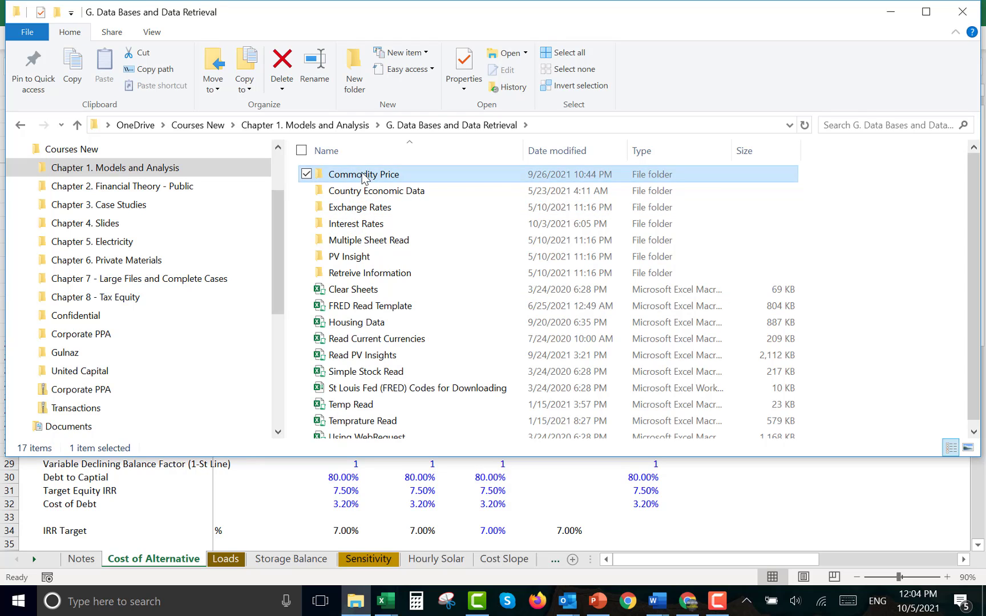
double_click(365, 257)
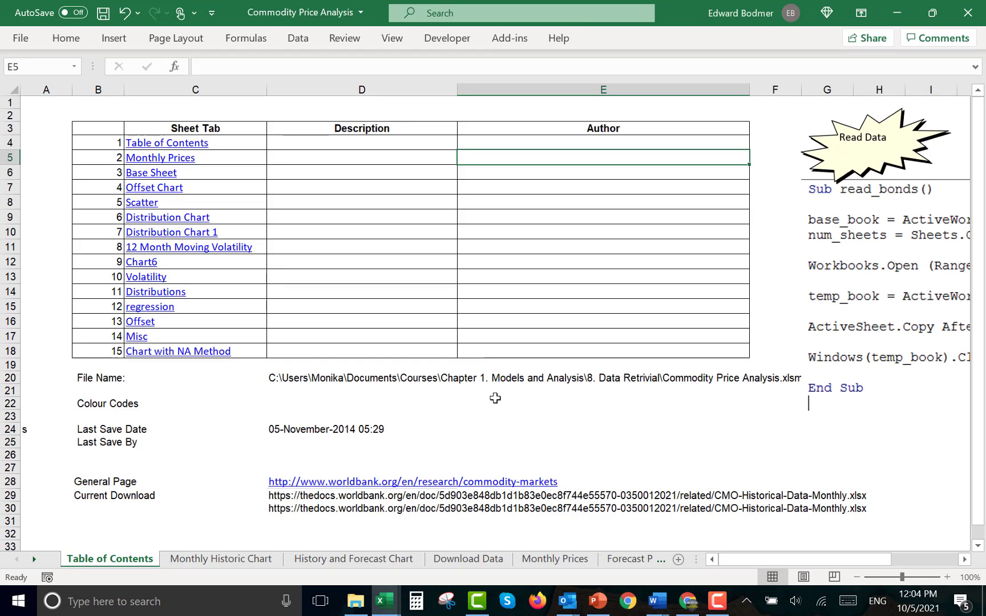
Examine the US and Europe natural gas price history on the Monthly Historic Chart sheet
key(ctrl+Page_Down)
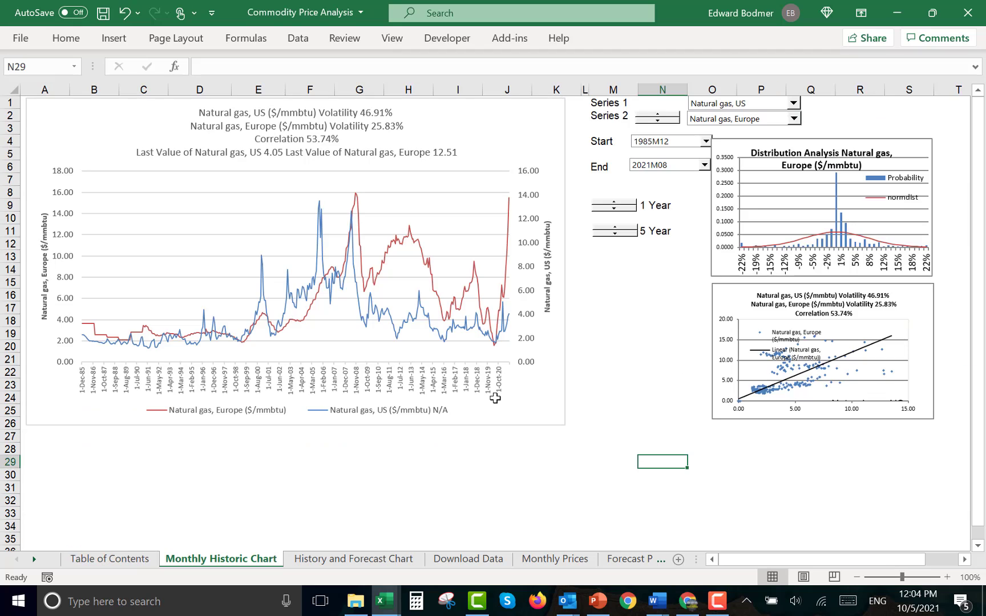
click(371, 453)
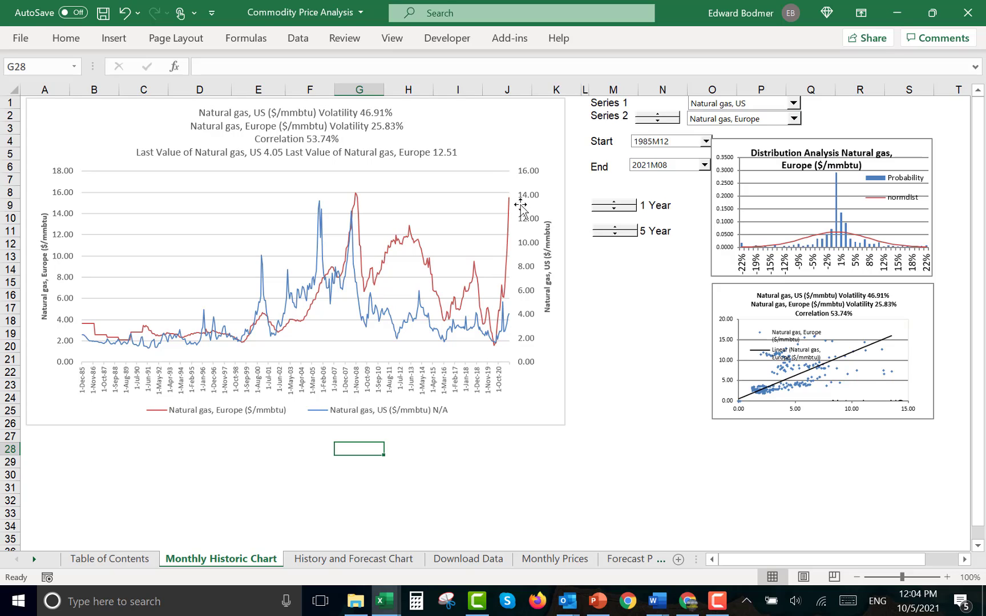
click(627, 320)
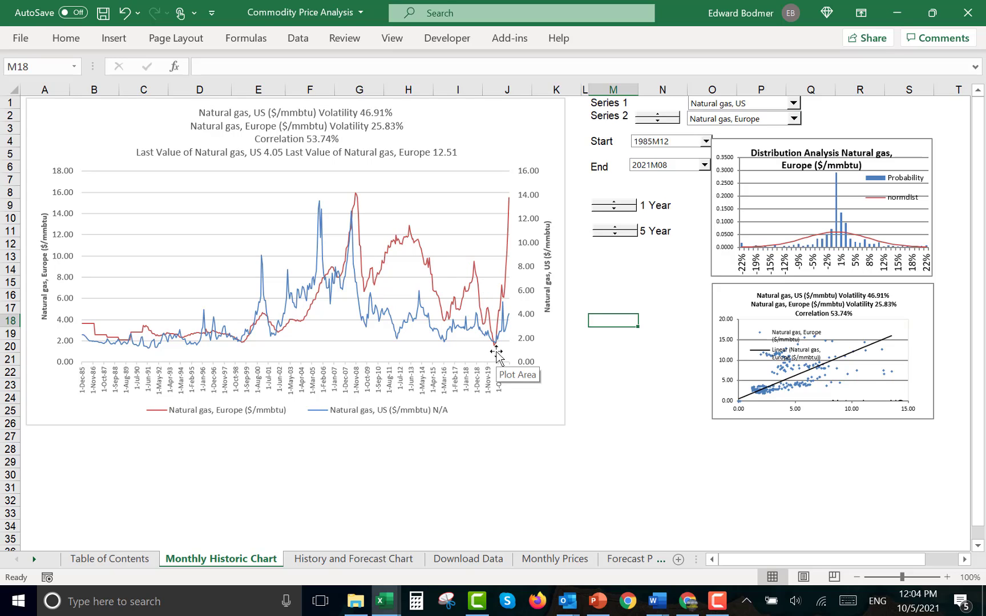
Set the natural gas price chart's start month to 1998M11
click(666, 144)
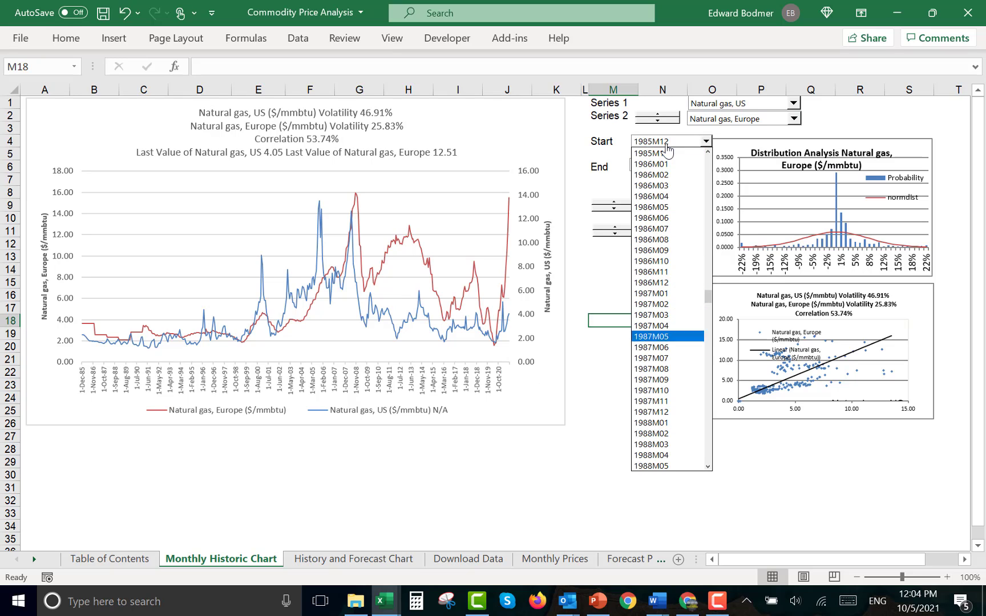
scroll(666, 150, down, 1)
scroll(666, 148, down, 20)
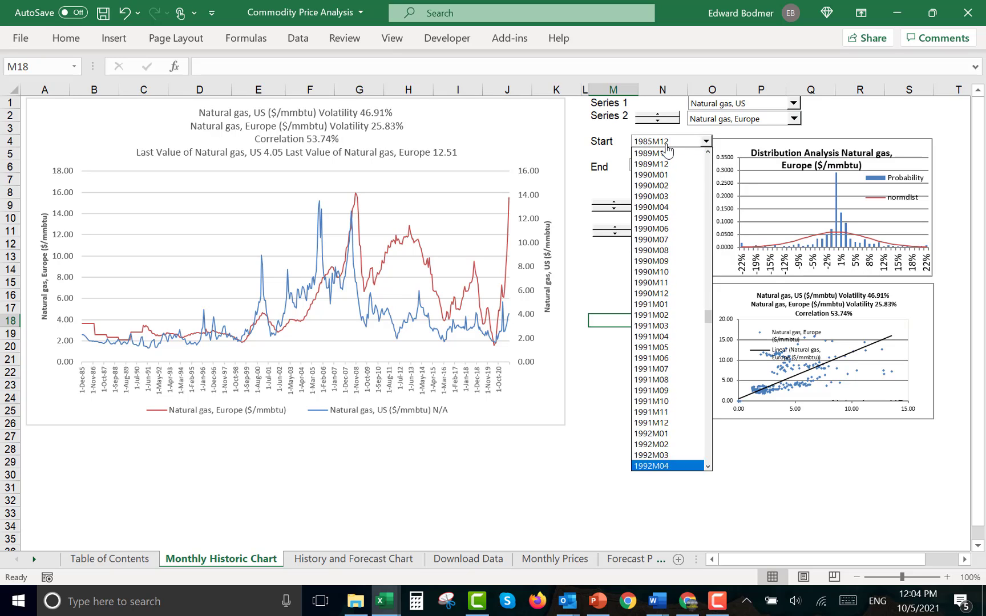
scroll(666, 149, down, 20)
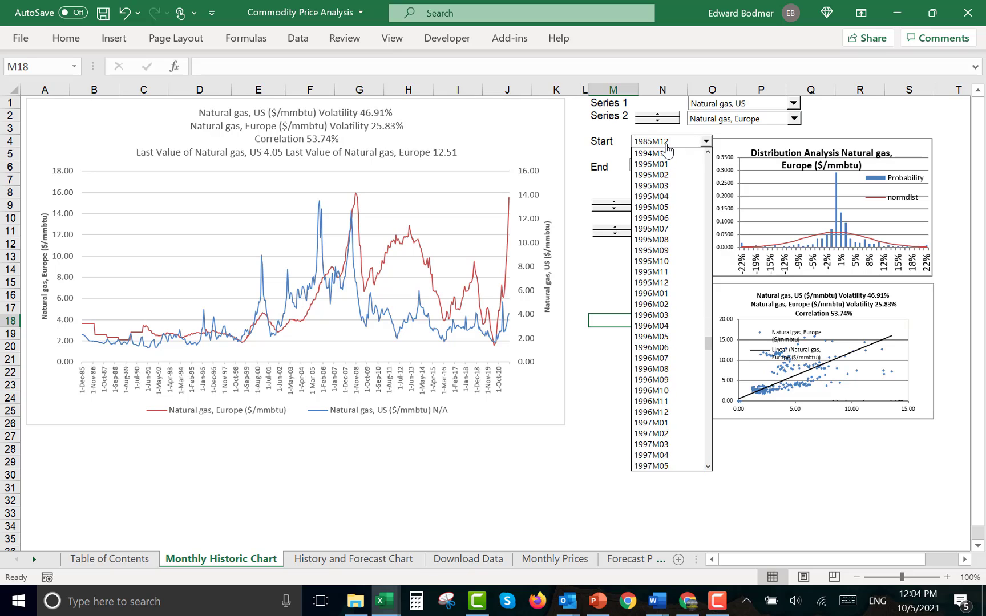
click(667, 148)
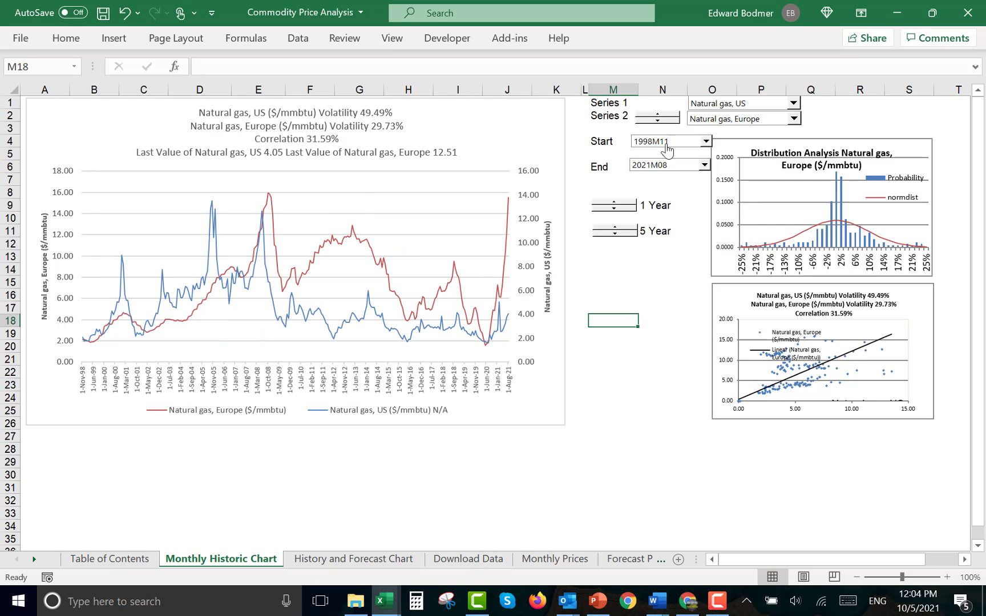
Set the natural gas price chart's start month to 2002M02
click(667, 147)
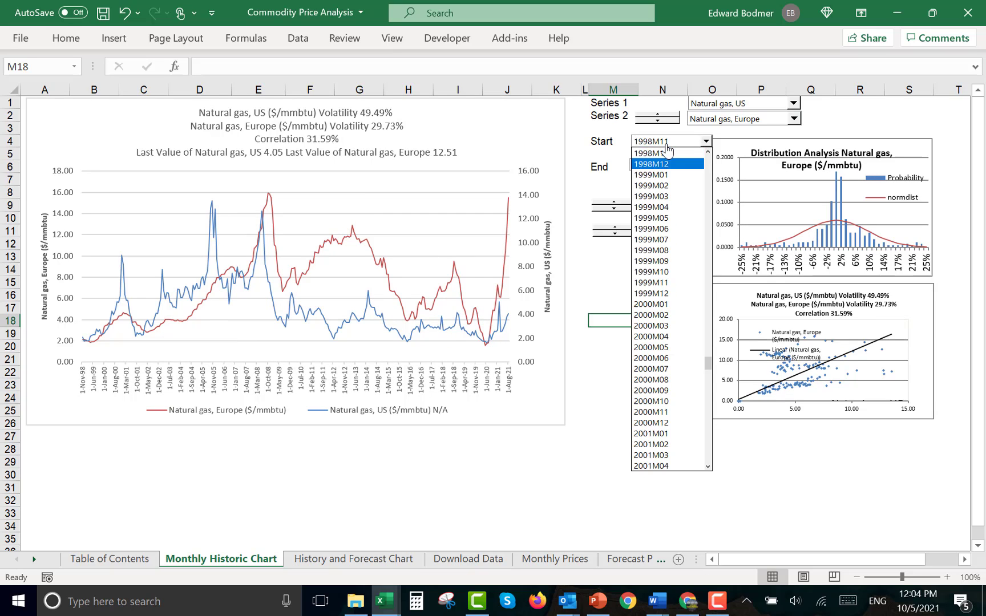
scroll(666, 149, down, 5)
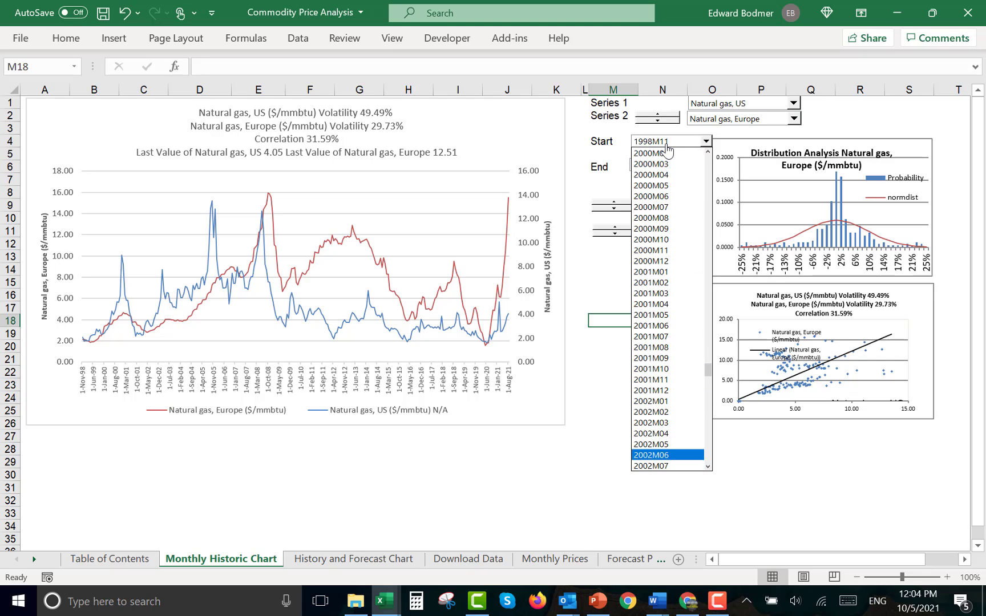
key(Return)
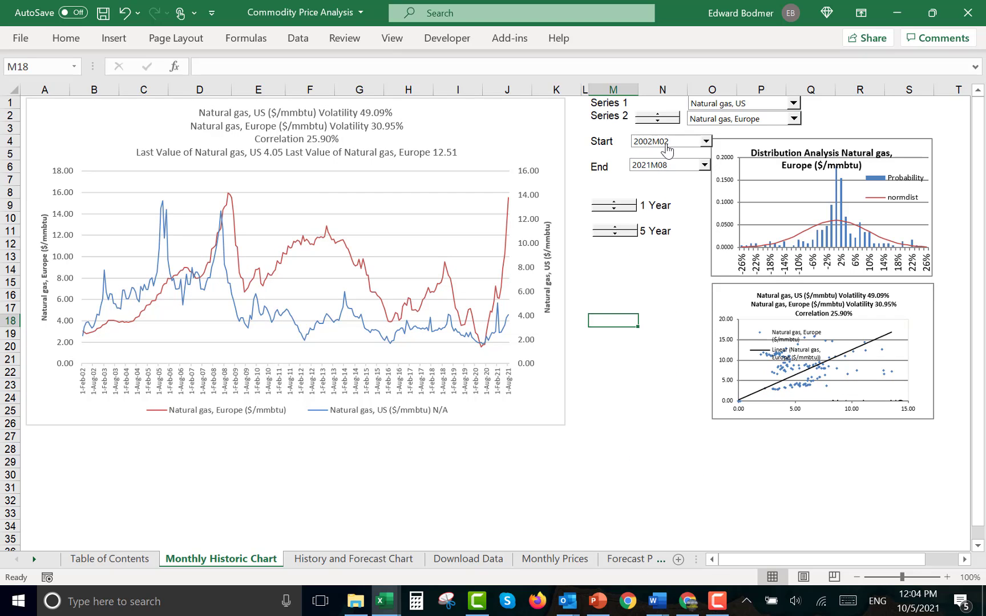
click(639, 394)
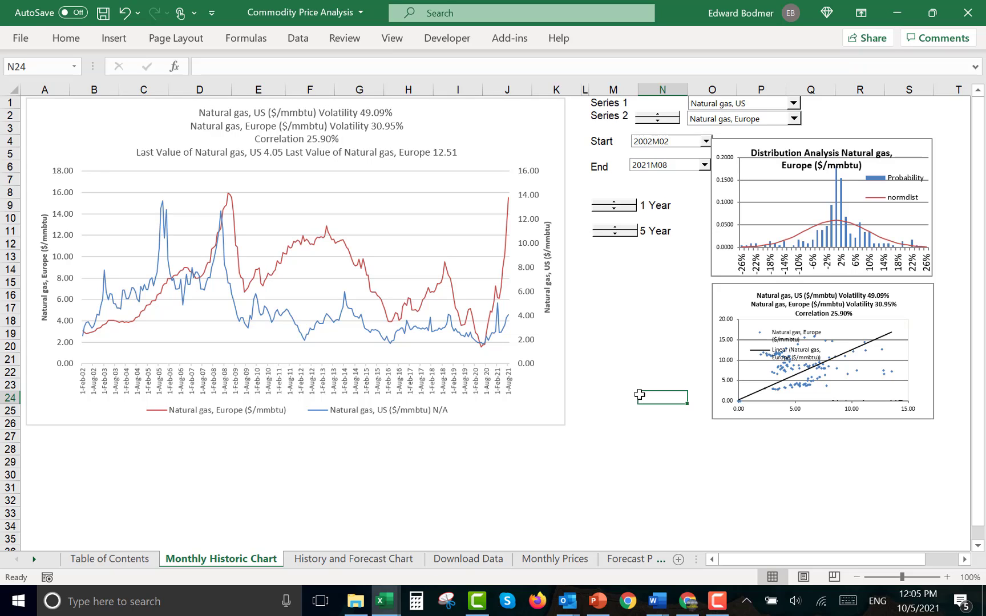
Set Series 1 to Liquefied natural gas, Japan to compare its price history with Natural gas, Europe through 2021M08
click(744, 105)
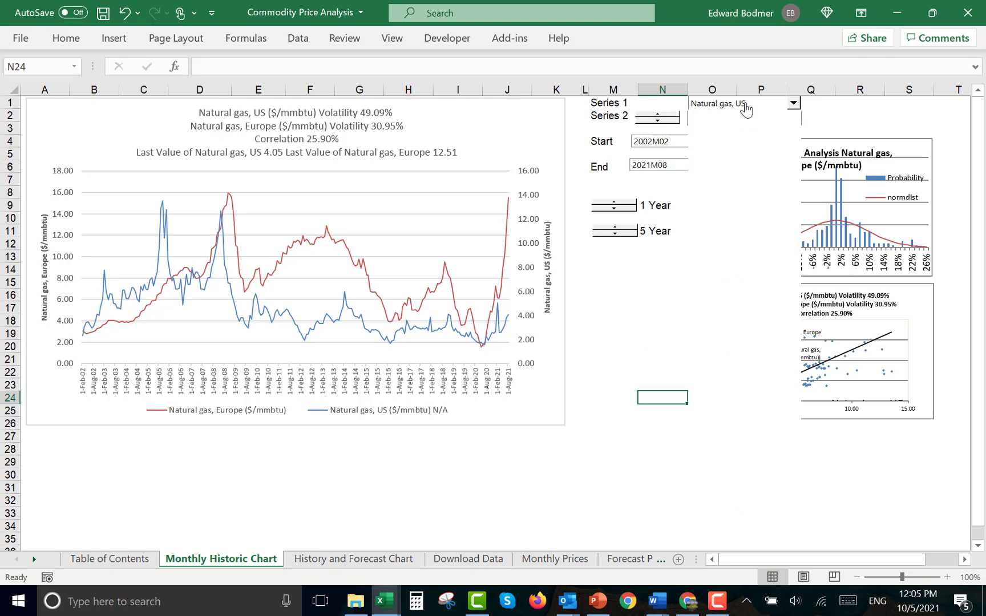
key(Down)
key(Down)
key(Down)
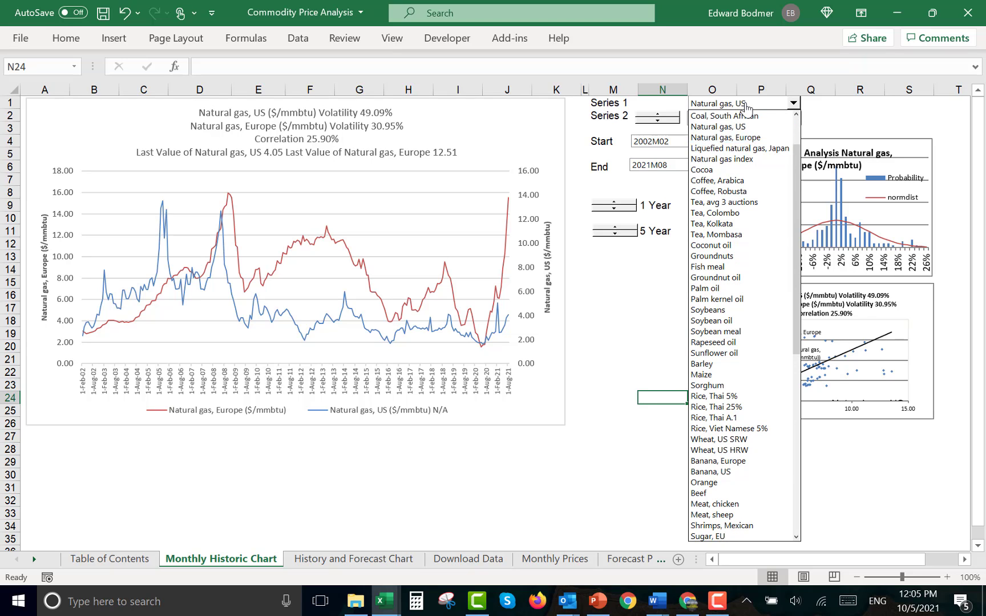
key(Return)
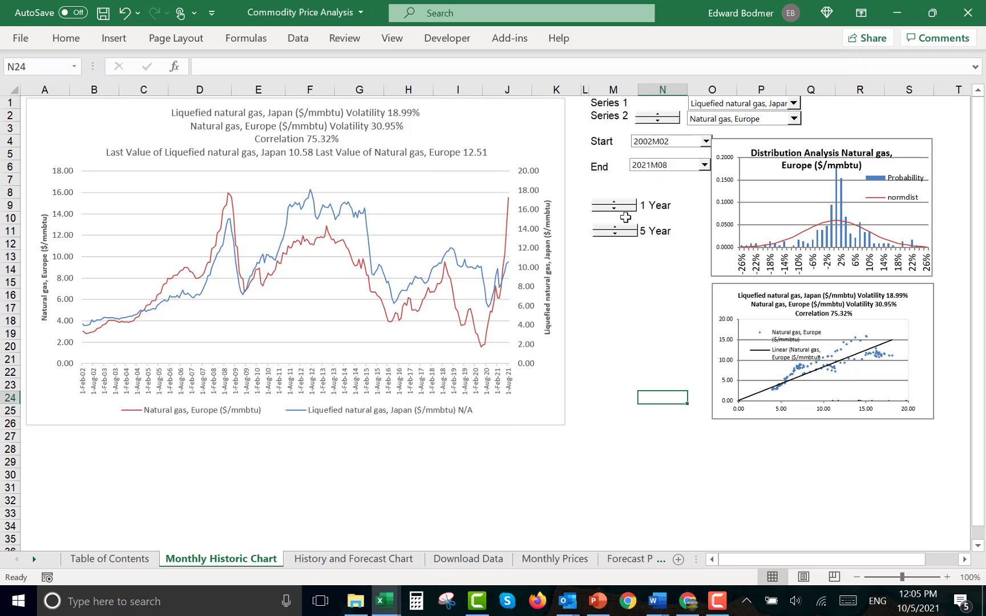
click(673, 166)
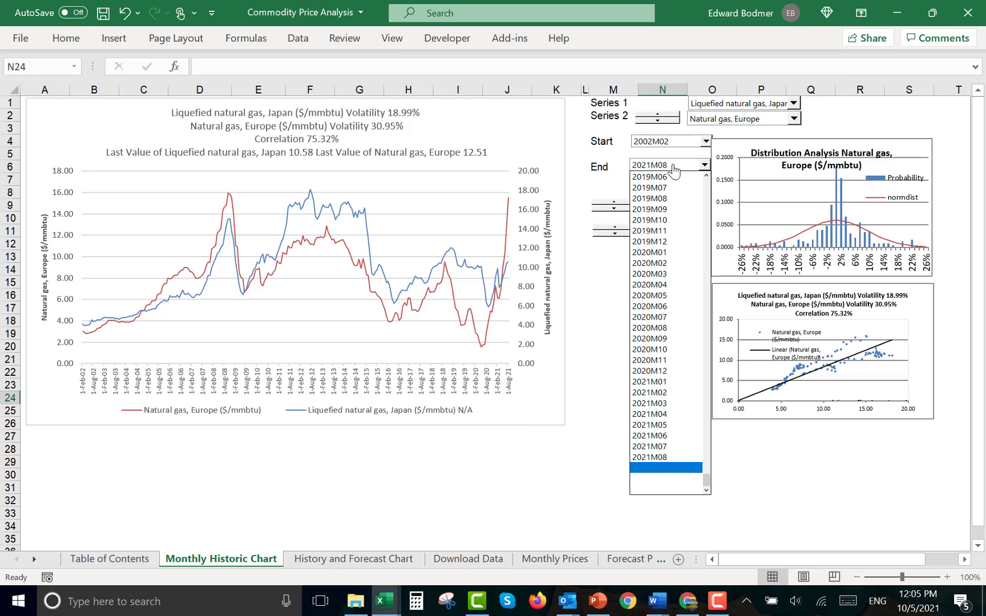
click(674, 166)
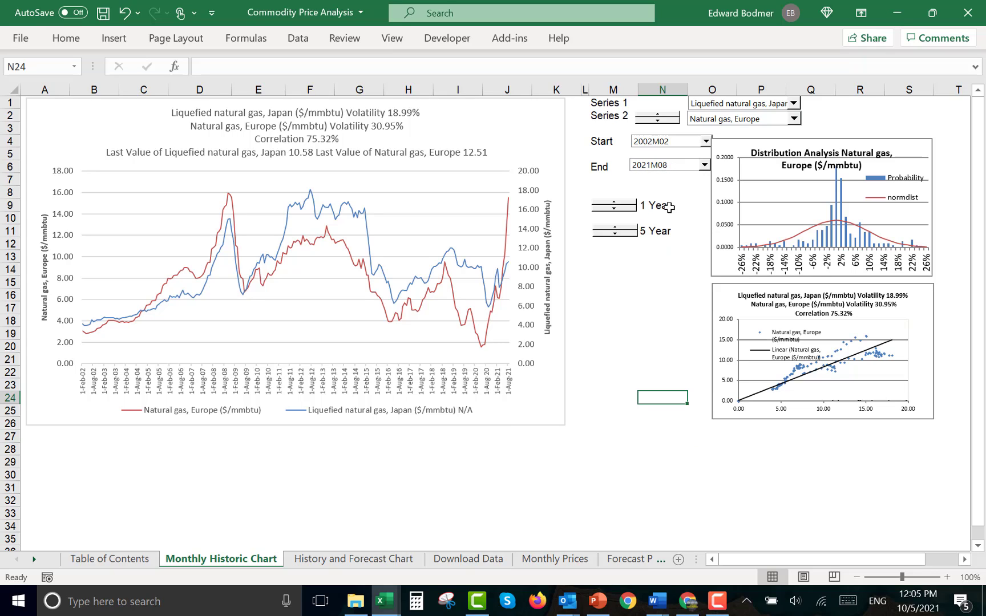
click(669, 294)
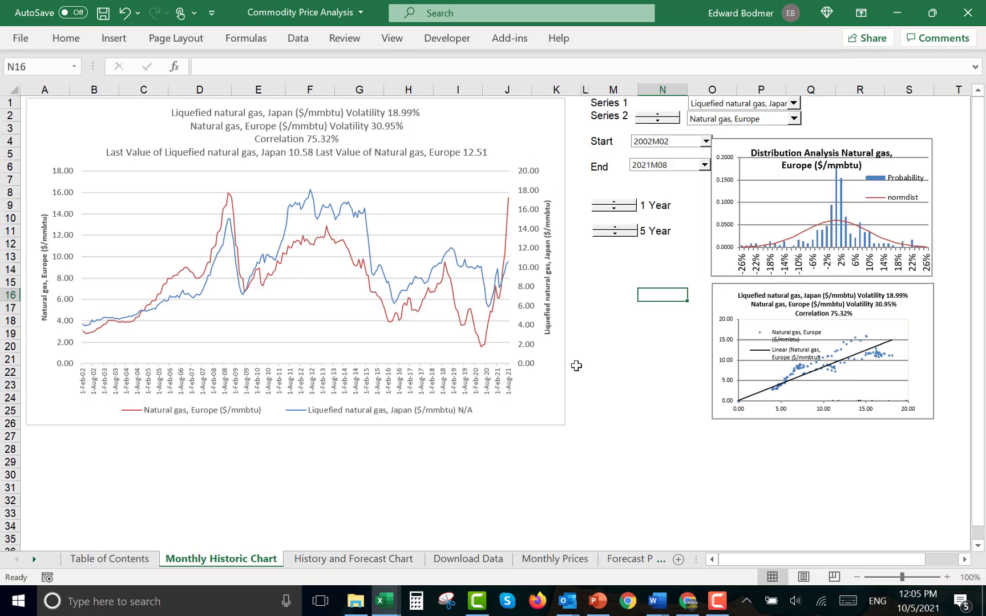
click(644, 352)
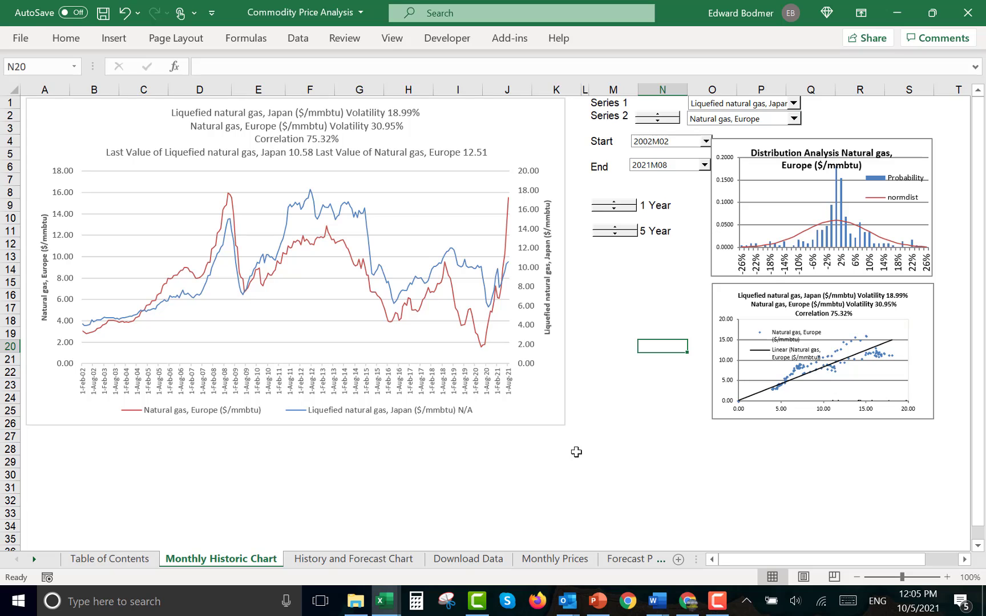
Switch Series 1 back to Natural gas, US and view it against the European gas price
click(750, 117)
scroll(750, 115, up, 1)
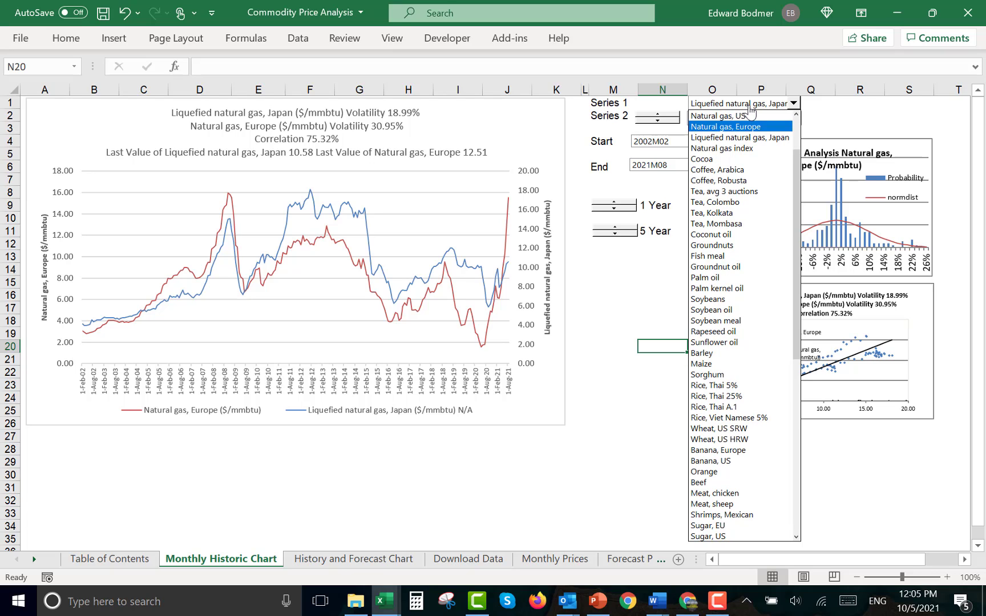
click(750, 120)
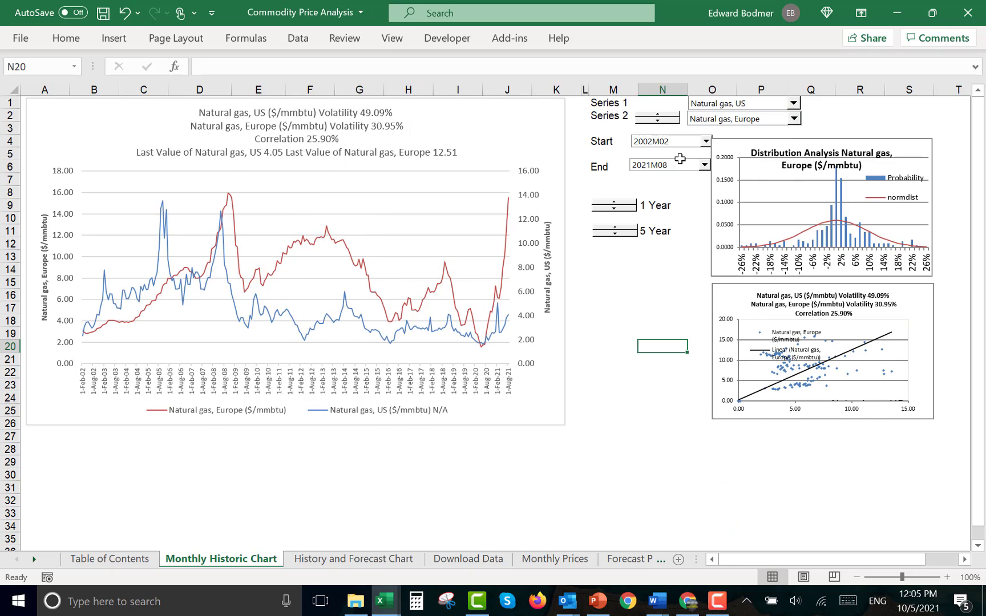
click(638, 447)
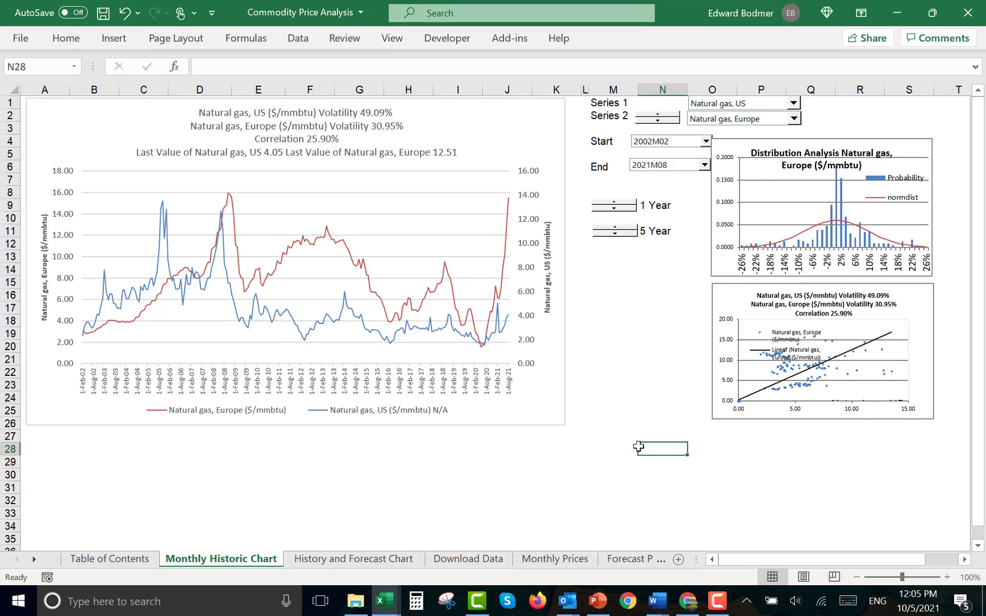
Close the Commodity Price Analysis workbook without saving and return to the Cost of Alternative sheet of the battery analysis workbook
key(alt+Tab)
key(ctrl+Tab)
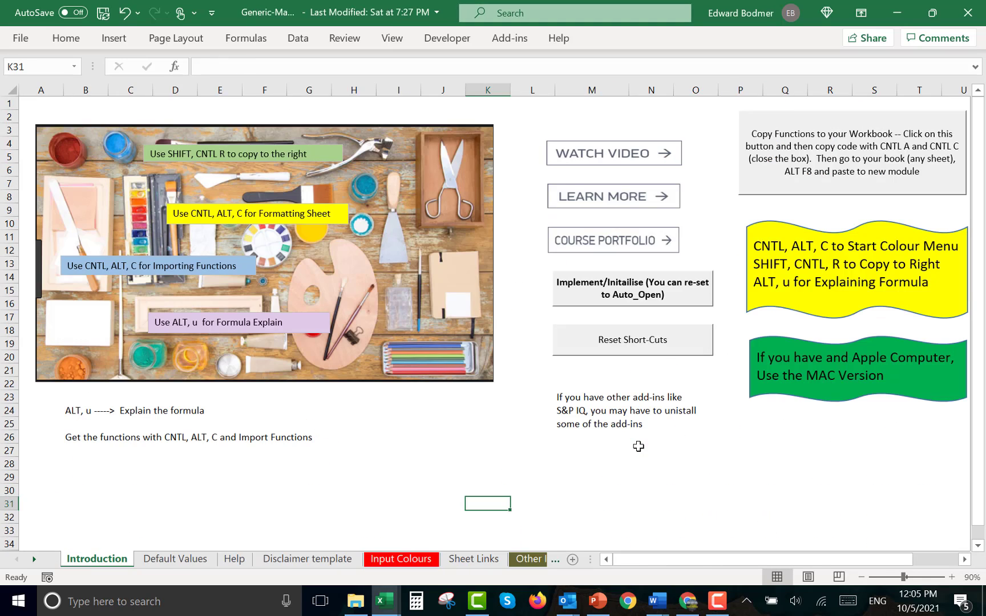
key(ctrl+Tab)
key(ctrl+Tab)
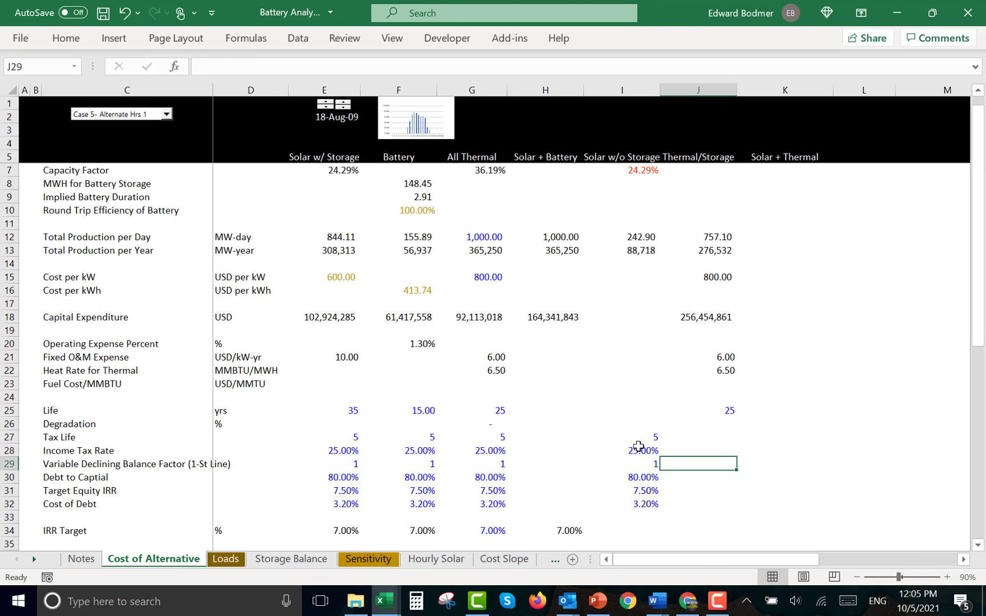
key(ctrl+Tab)
key(ctrl+Tab)
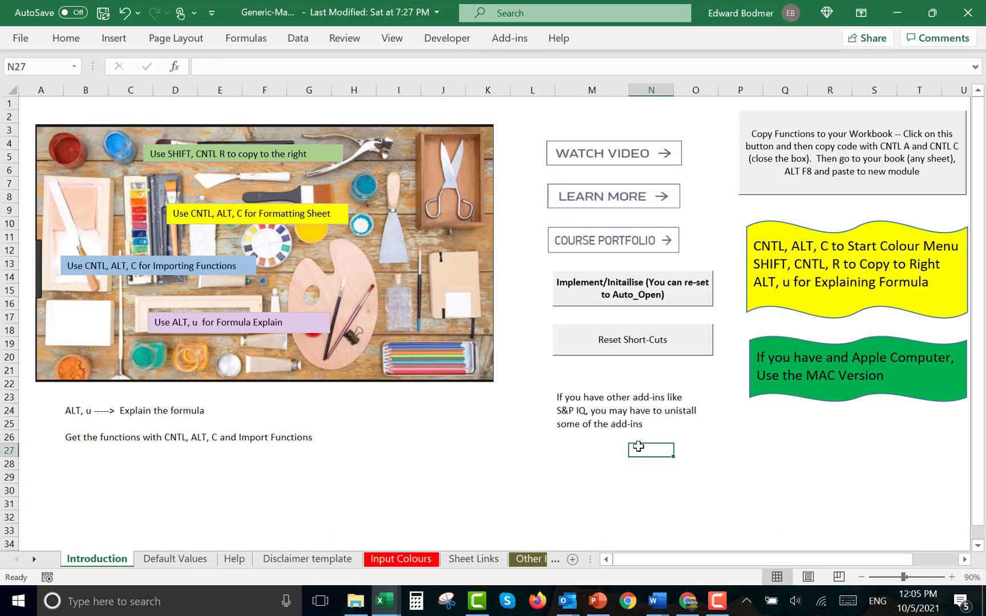
key(ctrl+Tab)
click(968, 18)
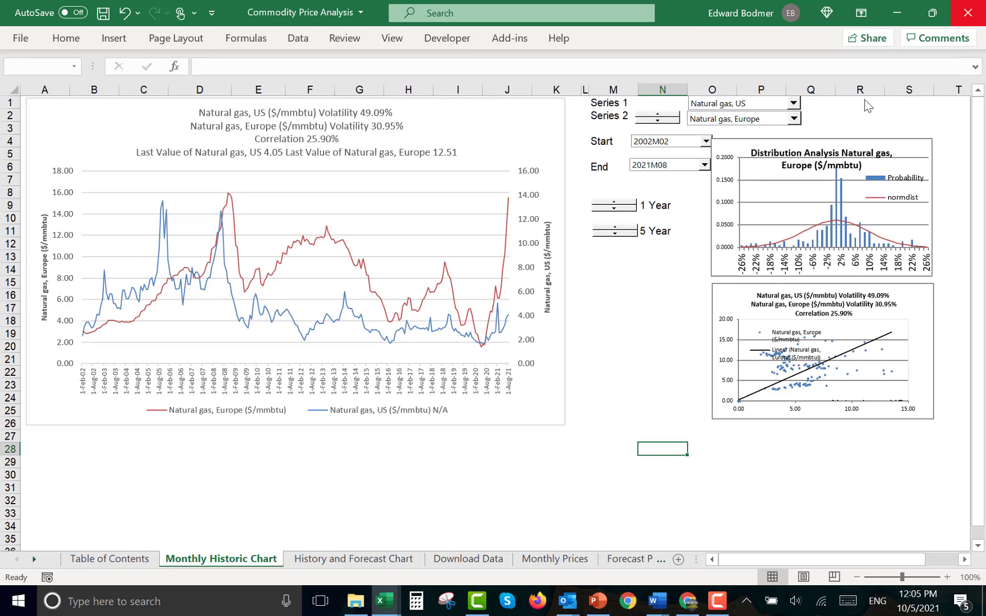
click(491, 325)
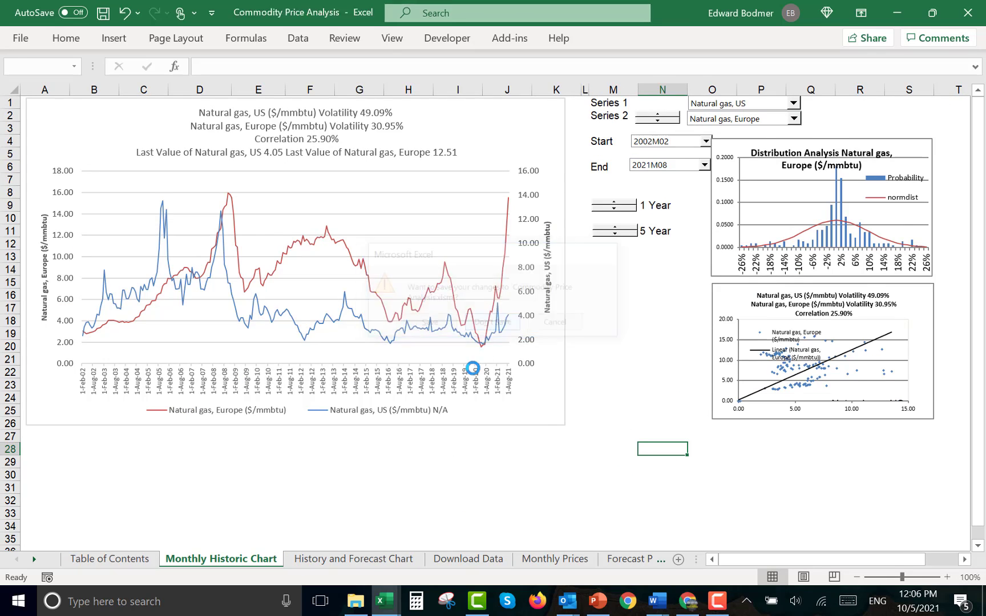
key(ctrl+Tab)
Enter 10 as the All Thermal fuel cost per MMBTU in G23
key(Left)
key(Left)
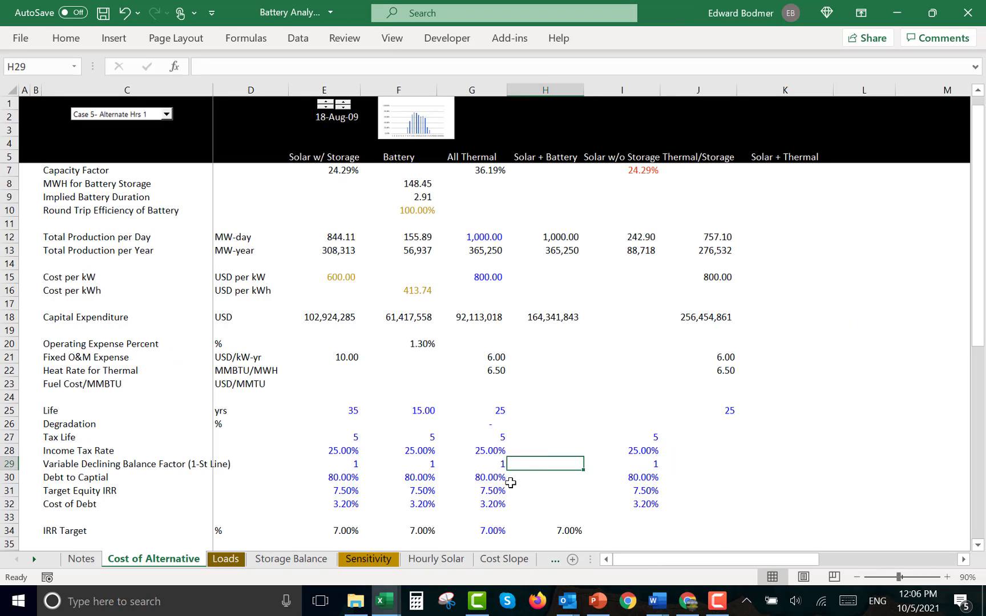
key(Left)
key(Up)
key(Left)
key(Left)
key(Left)
key(Left)
key(Up)
key(Up)
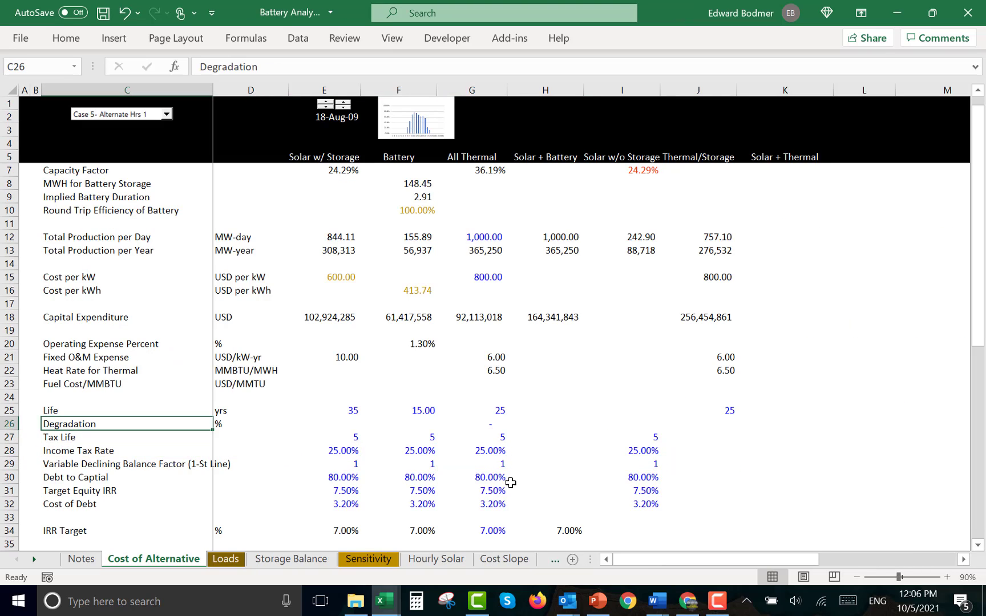
key(Right)
key(Right)
key(Right)
key(Right)
key(Right)
key(Right)
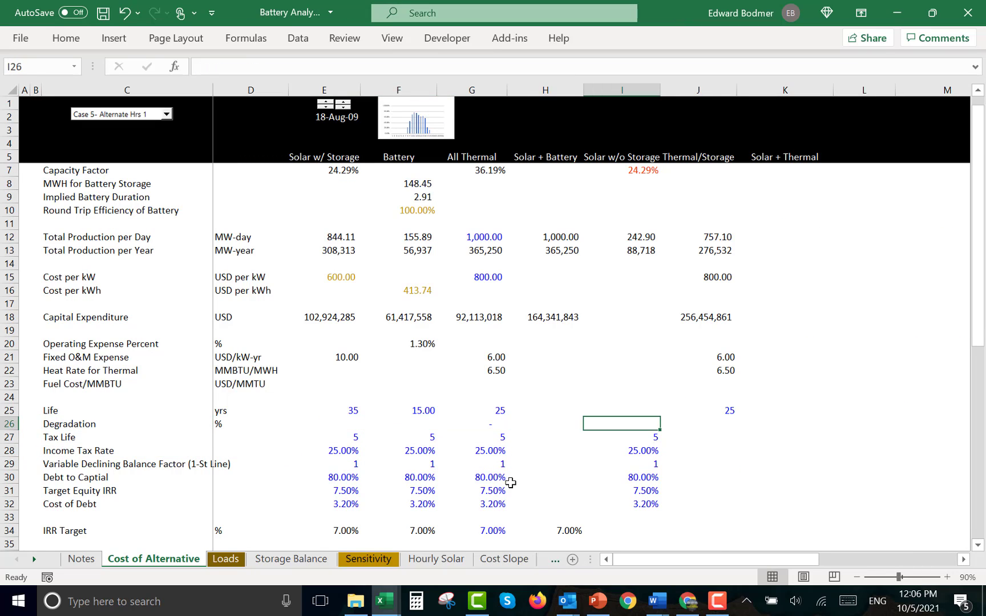
key(Up)
key(Up)
key(Up)
key(Left)
key(Left)
key(Left)
key(Left)
key(Left)
key(Right)
key(Right)
key(Right)
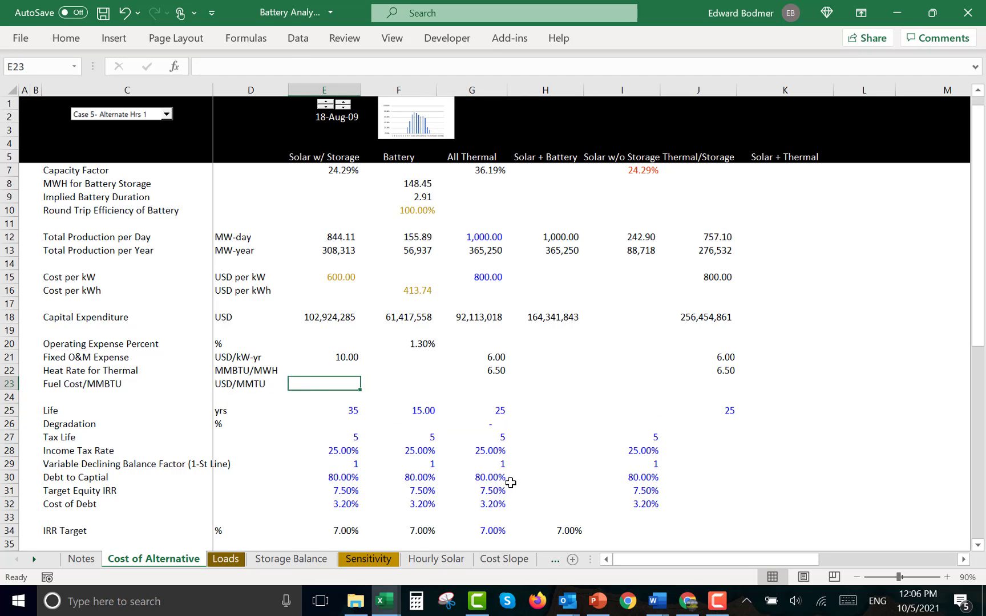
text(10)
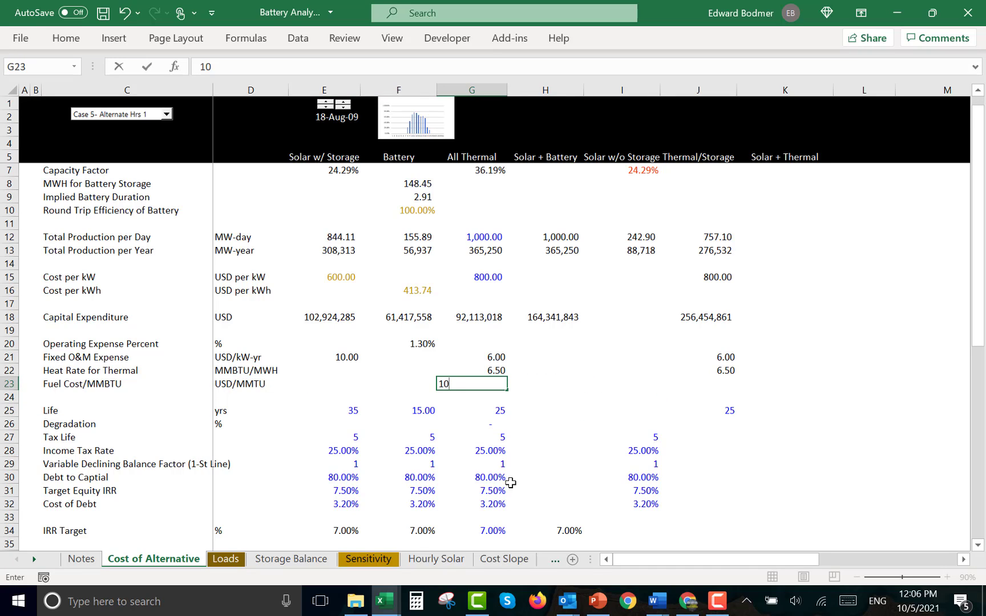
key(Return)
Copy the All Thermal fuel cost from G23 to the Thermal/Storage column in J23
key(Up)
key(ctrl+c)
key(Right)
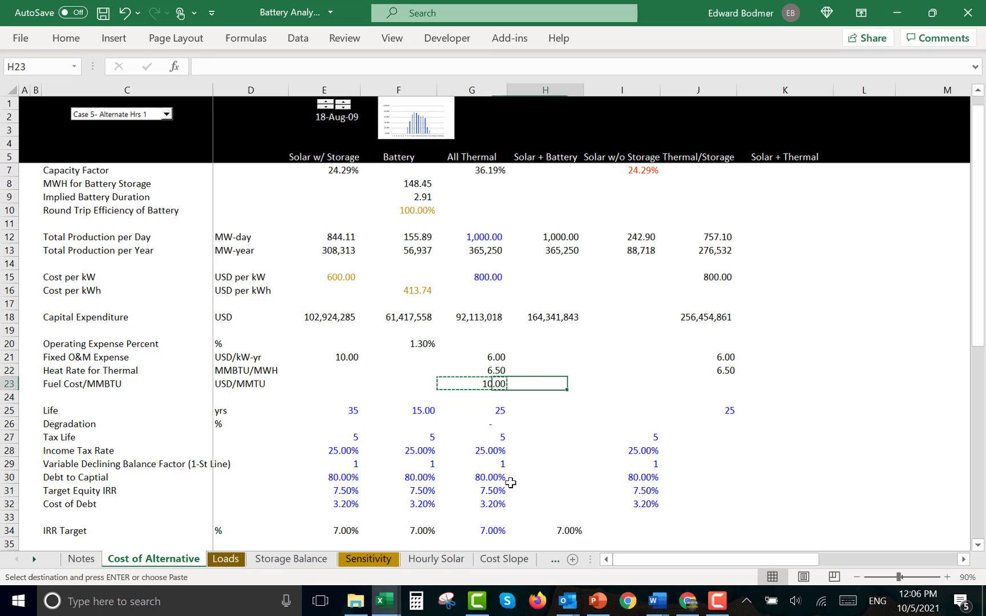
key(Right)
key(Right)
key(ctrl+v)
key(Return)
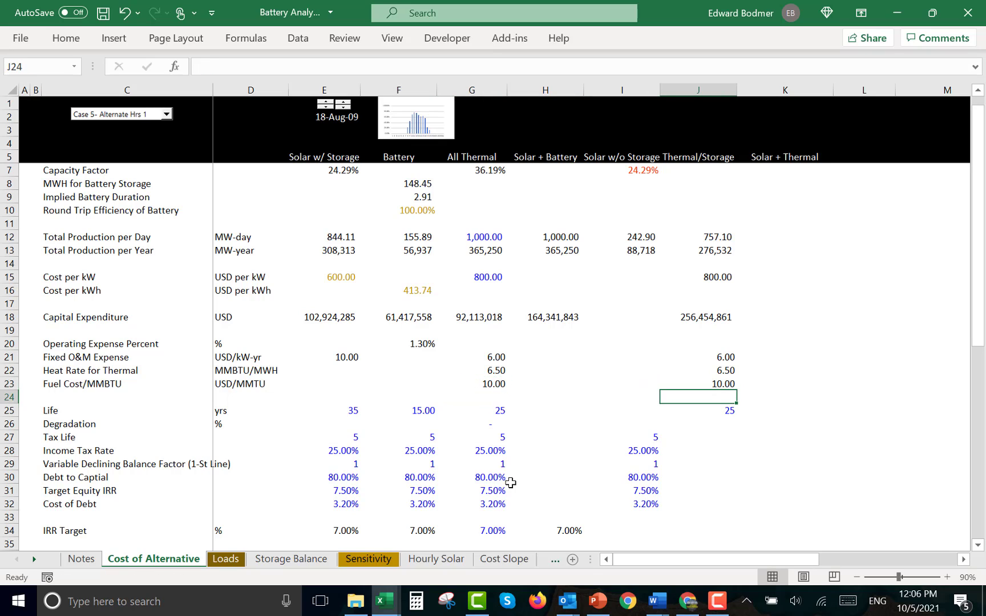
Insert a blank row at row 24, directly below the Fuel Cost/MMBTU row
key(Left)
key(Left)
key(Left)
key(Left)
key(shift+space)
key(ctrl+shift+plus)
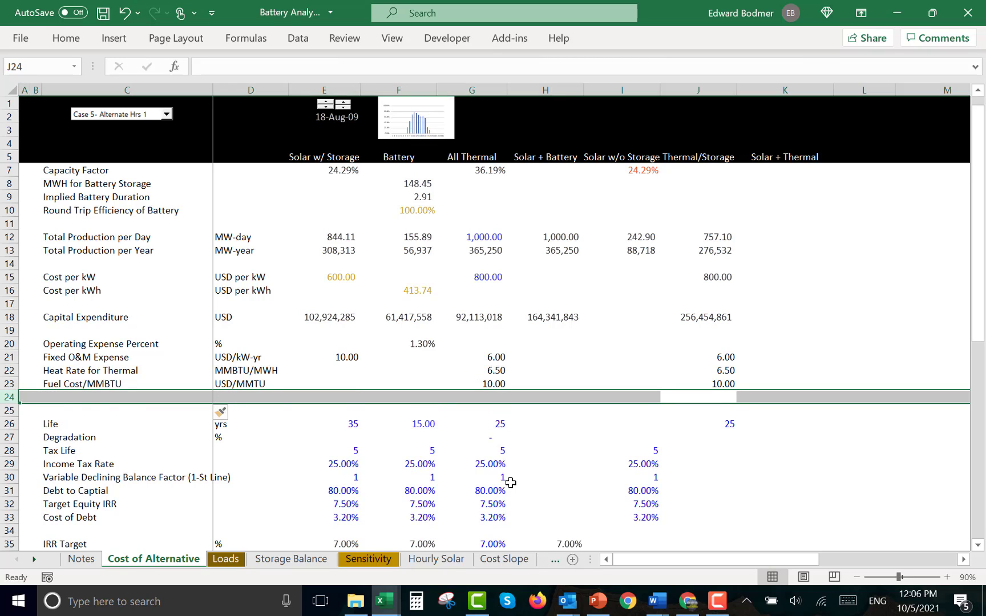
Label the new row in C24 "Fuel Cost/MWH", reusing the label from the row above
key(Left)
key(Left)
key(Left)
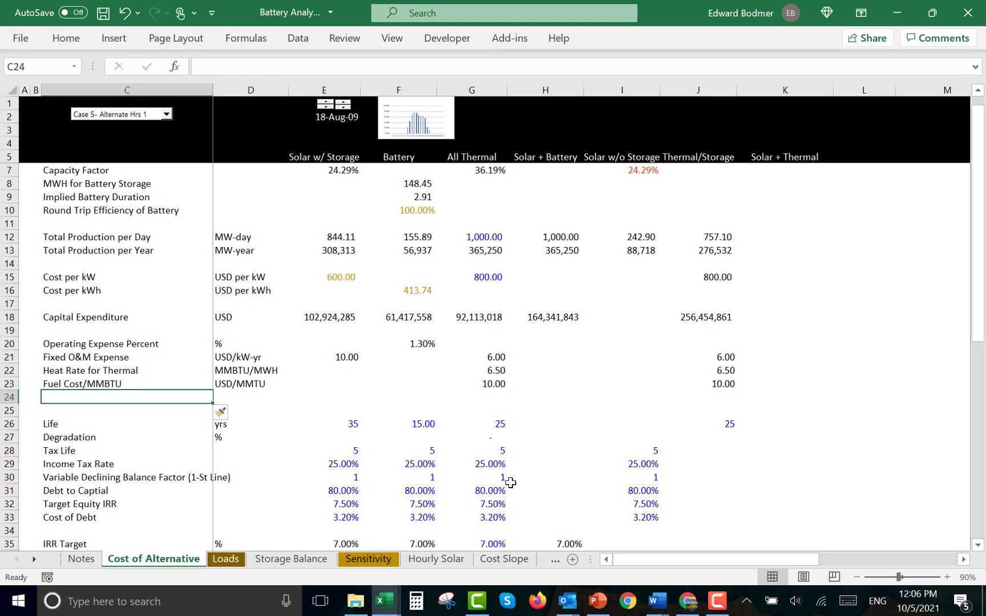
key(ctrl+apostrophe)
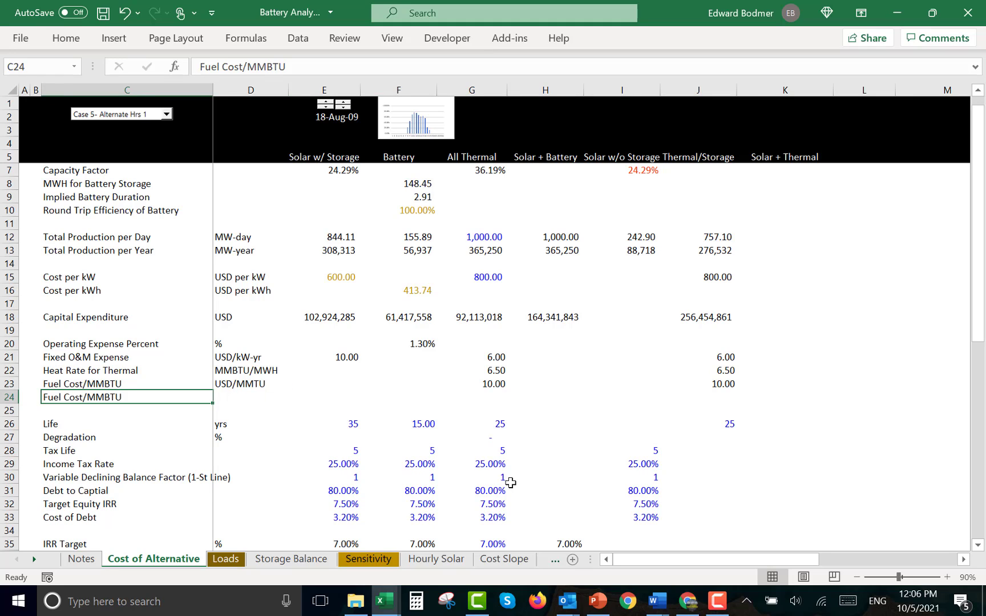
key(BackSpace)
key(BackSpace)
key(BackSpace)
key(BackSpace)
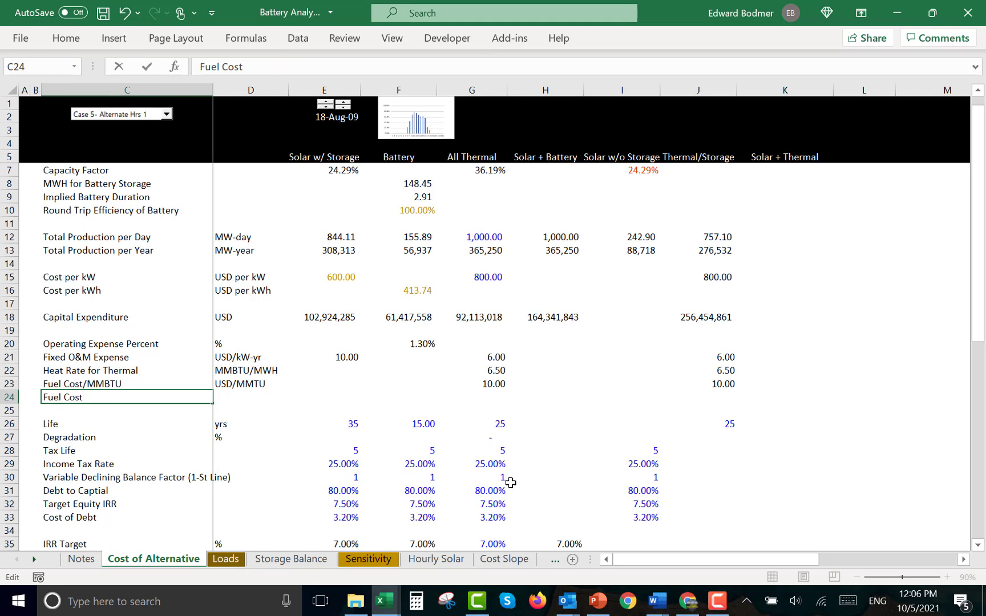
text(/M)
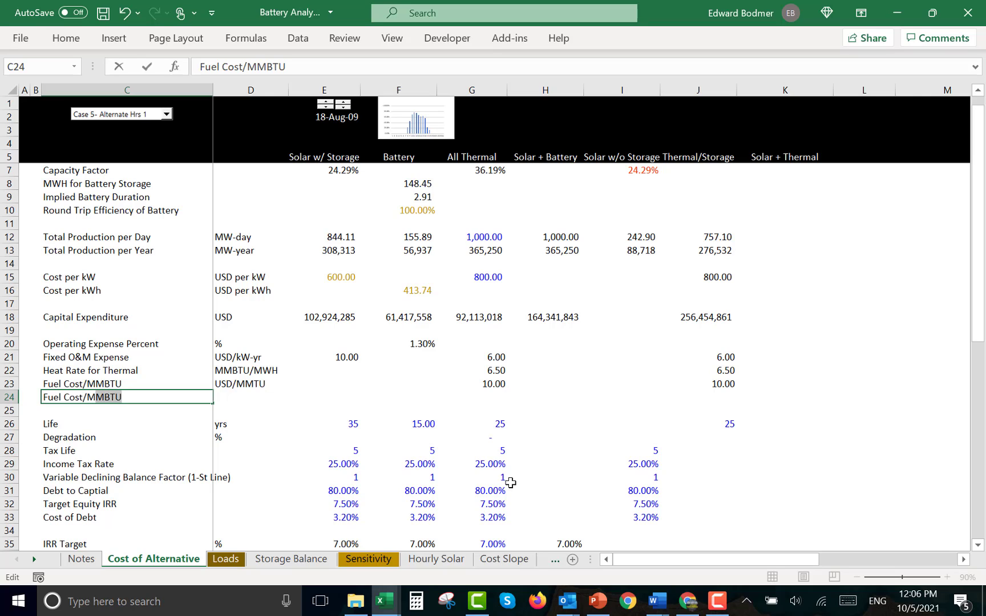
text(WH)
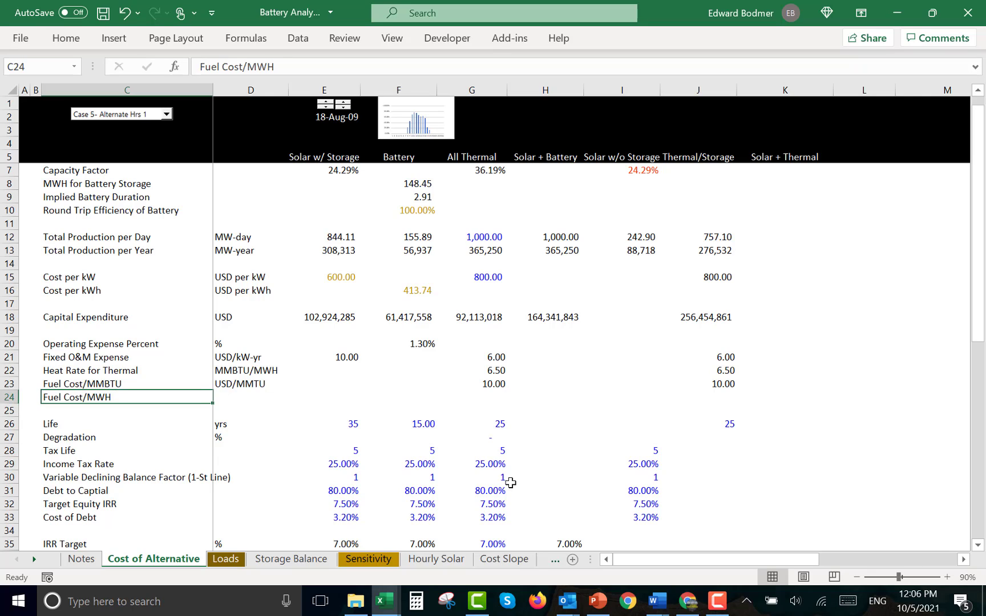
Enter the unit "USD/MWH" for the Fuel Cost/MWH row in D24
key(Tab)
text(US)
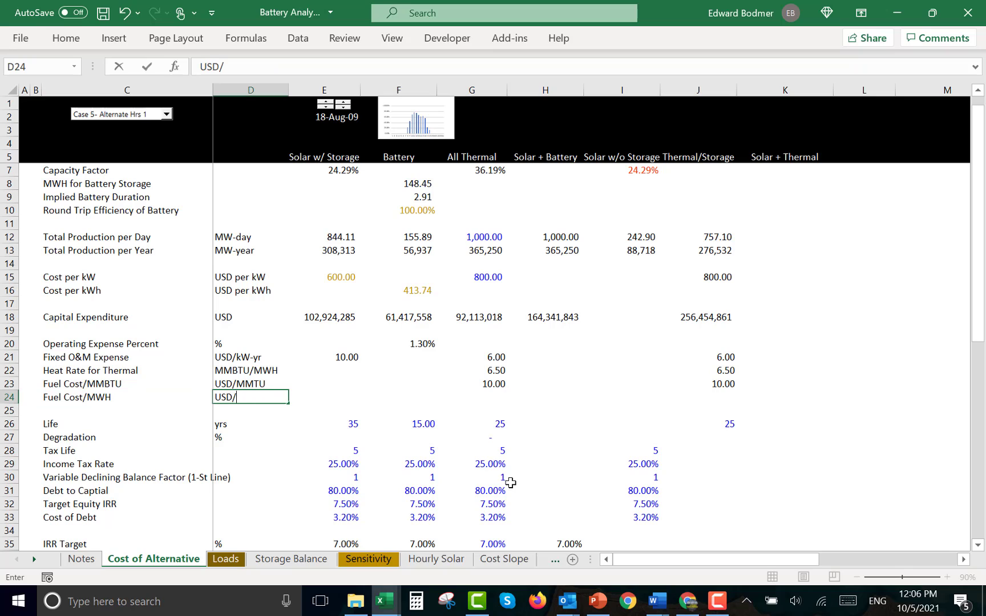
text(D/MWH)
key(Return)
Calculate the All Thermal fuel cost per MWH in G24 as heat rate times fuel cost per MMBTU, =G22*G23
key(Up)
key(Right)
key(Right)
key(Right)
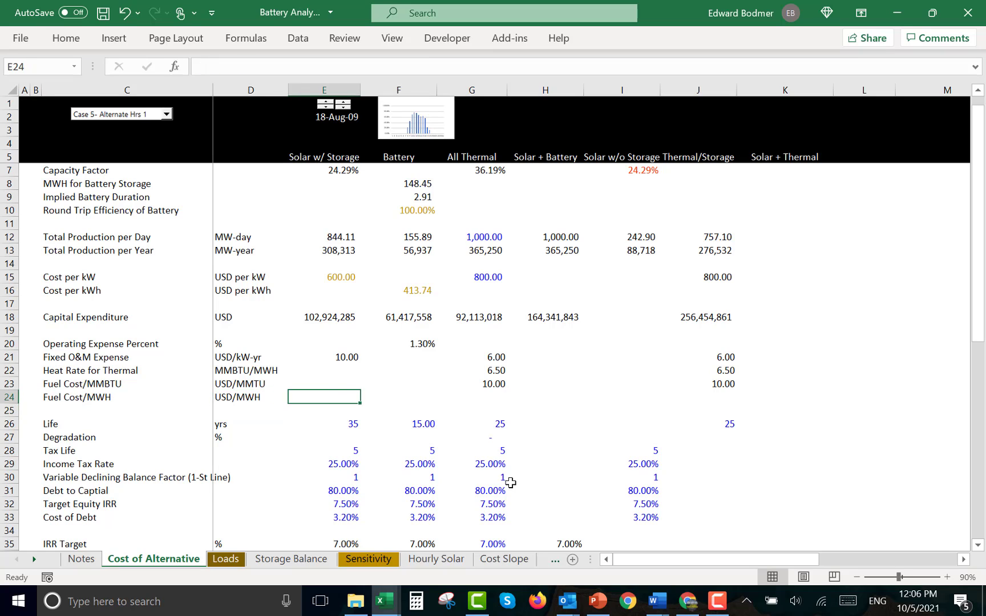
text(=)
key(Up)
key(Up)
text(*)
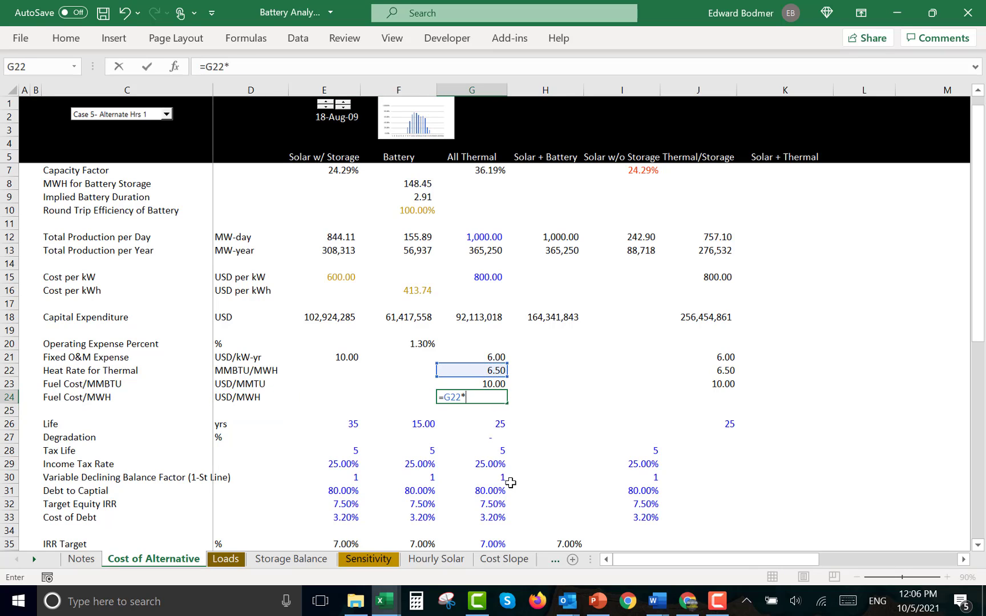
key(Up)
key(Return)
Correct the Fuel Cost/MMBTU unit in D23 to "USD/MMBTU"
key(Up)
key(Up)
key(Left)
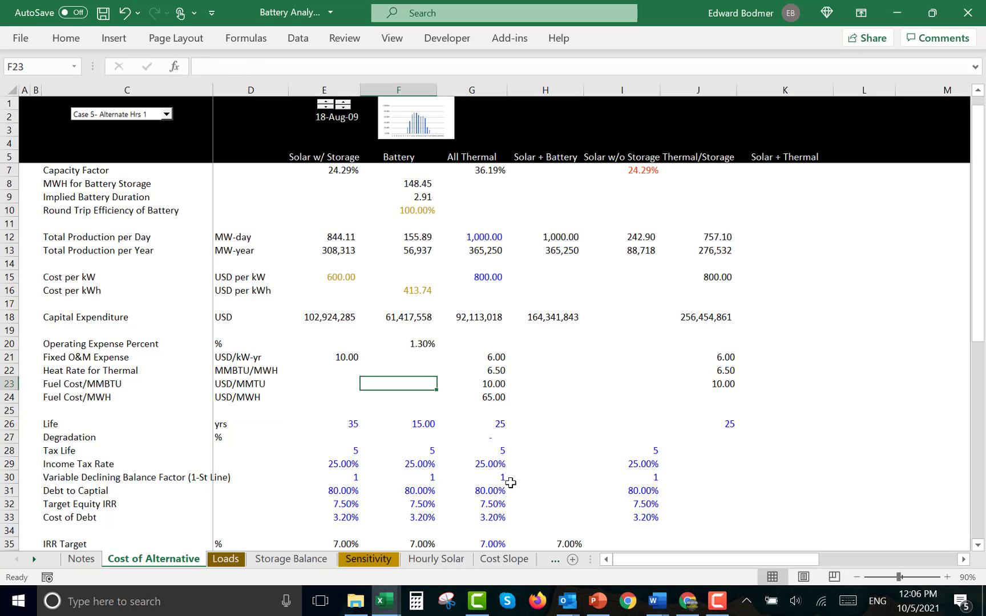
key(Left)
key(Left)
key(Left)
key(Left)
key(Right)
key(Up)
key(Right)
key(Down)
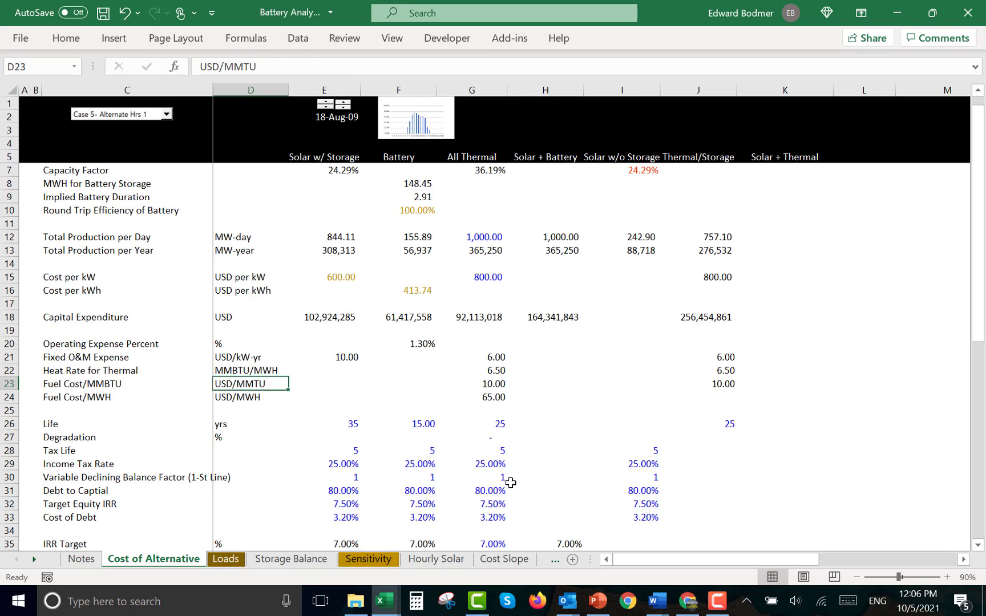
key(F2)
key(Left)
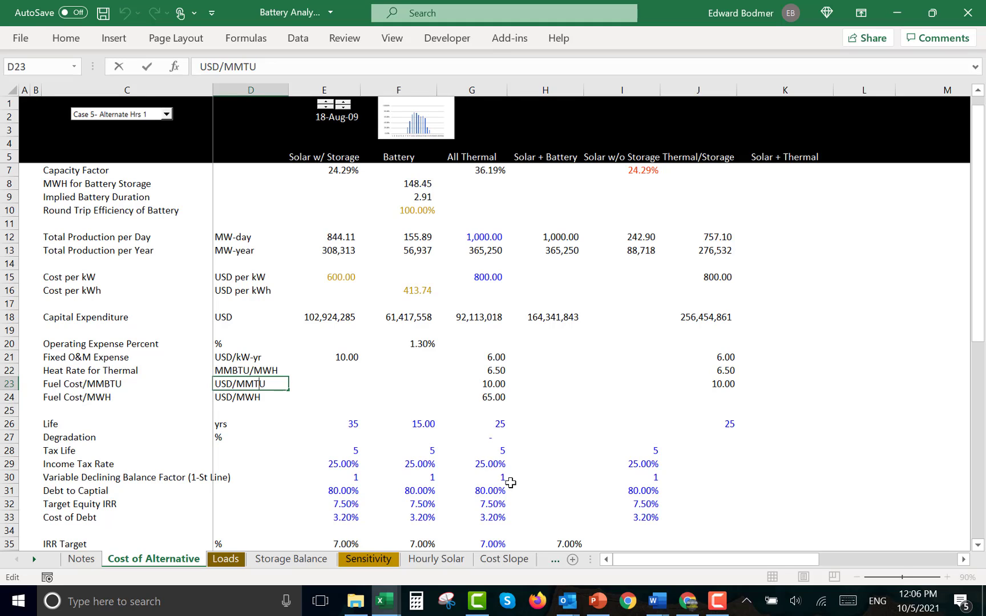
text(B)
key(Return)
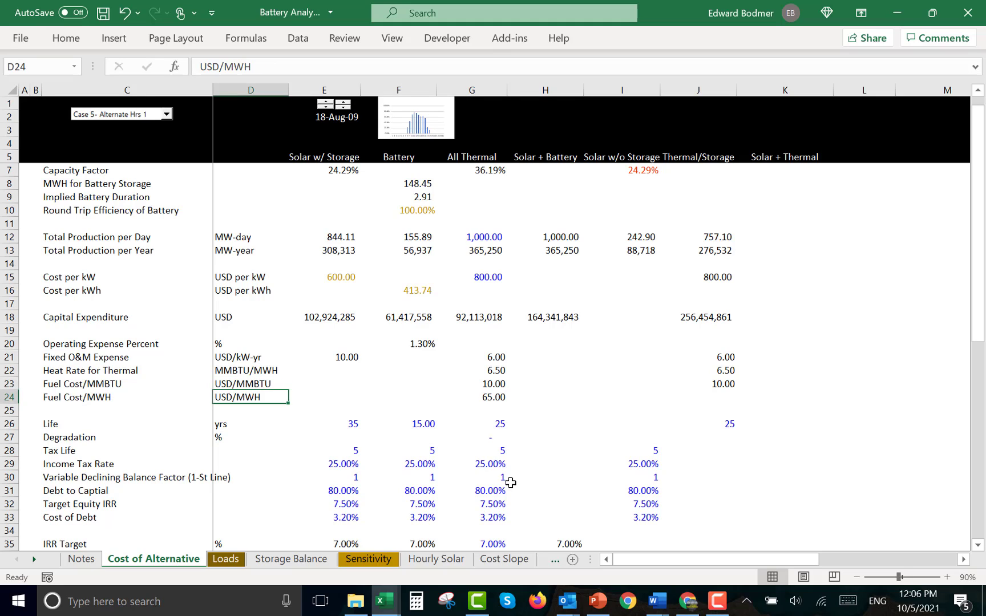
Copy the All Thermal Fuel Cost/MWH formula from G24 to the Thermal/Storage column in J24
key(Right)
key(Right)
key(Right)
key(Right)
key(Left)
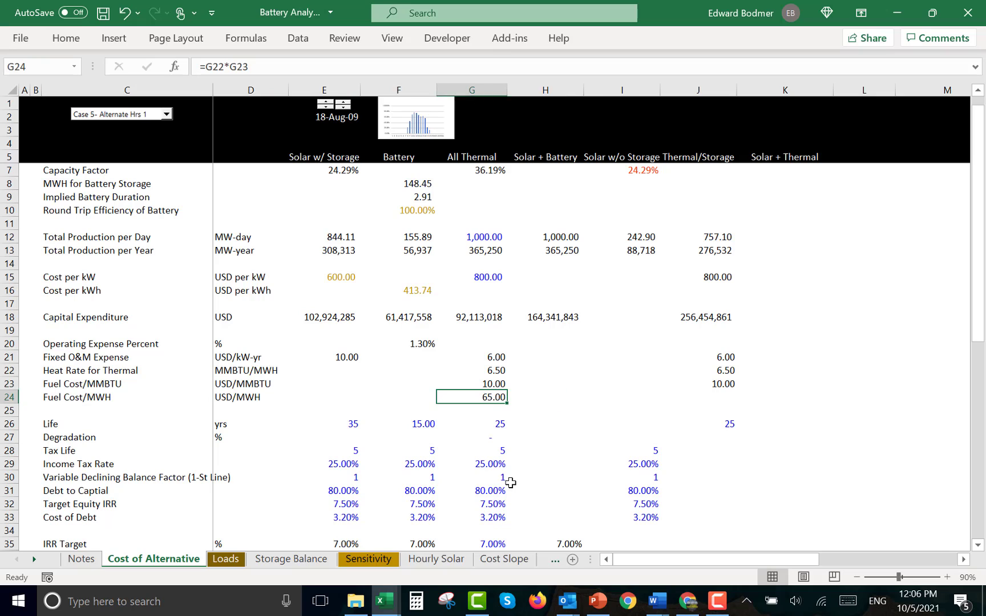
key(ctrl+c)
key(Right)
key(Right)
key(Right)
key(ctrl+v)
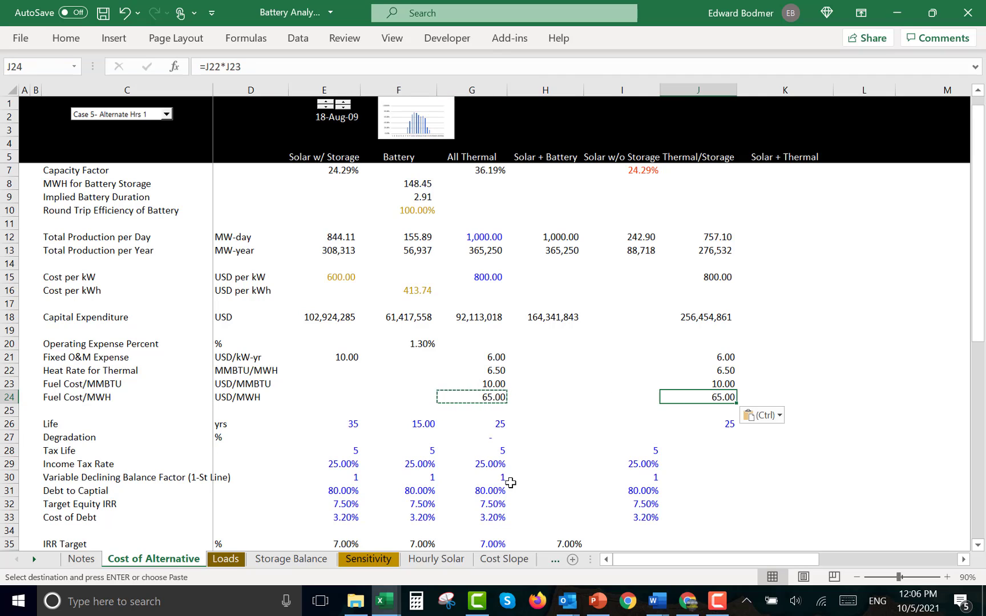
key(Escape)
Insert a blank row at row 25, directly below the Fuel Cost/MWH row
key(Left)
key(Left)
key(Left)
key(Down)
key(shift+space)
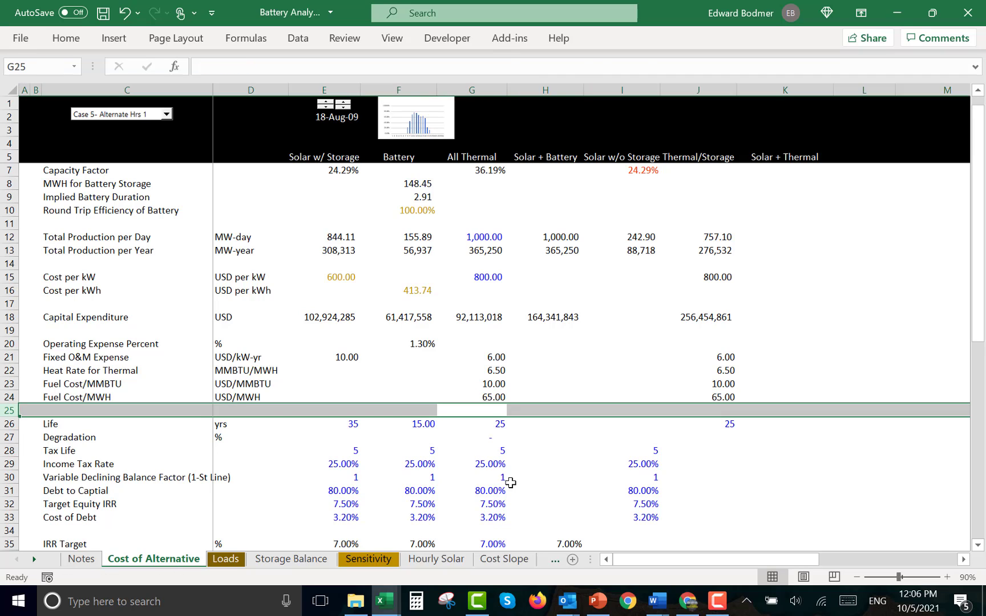
key(ctrl+shift+plus)
key(Left)
key(Left)
key(Left)
key(Left)
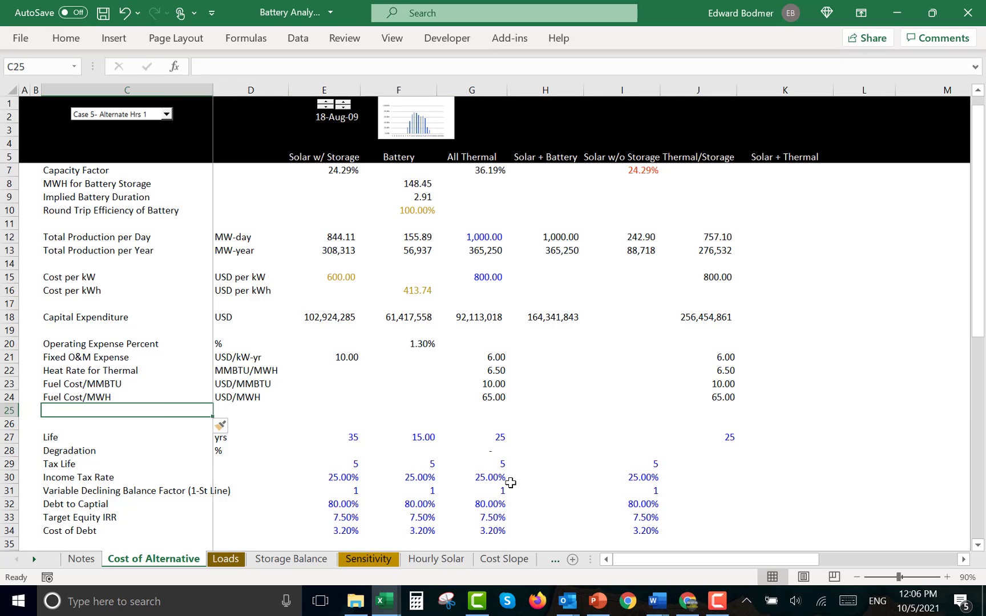
text(Total O)
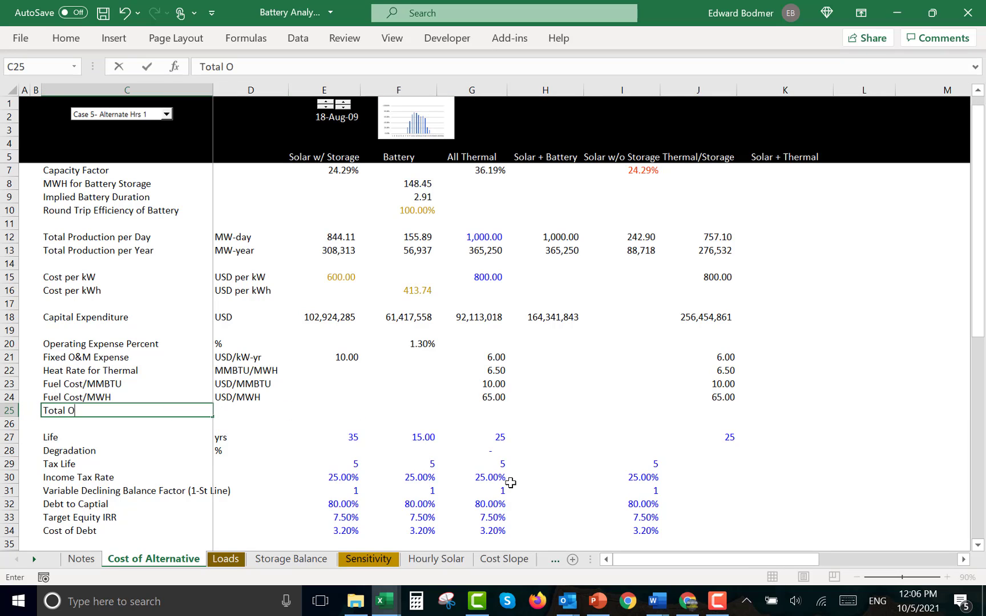
key(Escape)
Insert a blank row at row 22, directly below the Fixed O&M Expense row
key(Up)
key(Up)
key(Up)
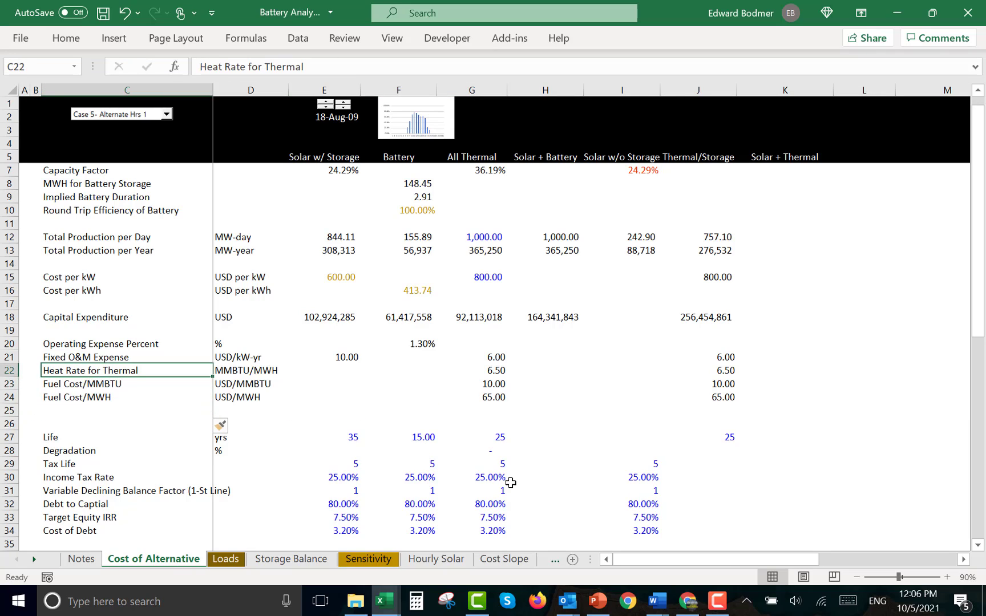
key(shift+space)
key(ctrl+shift+plus)
Label the new row in C22 "Total Fixed O&M Expense", building on the label from the row above
key(Left)
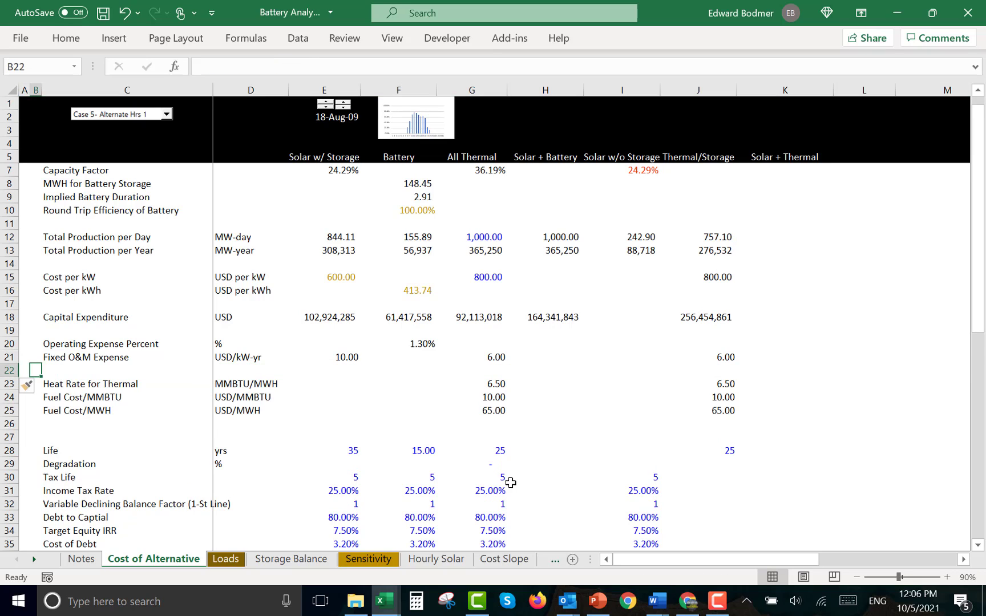
key(Right)
text(F)
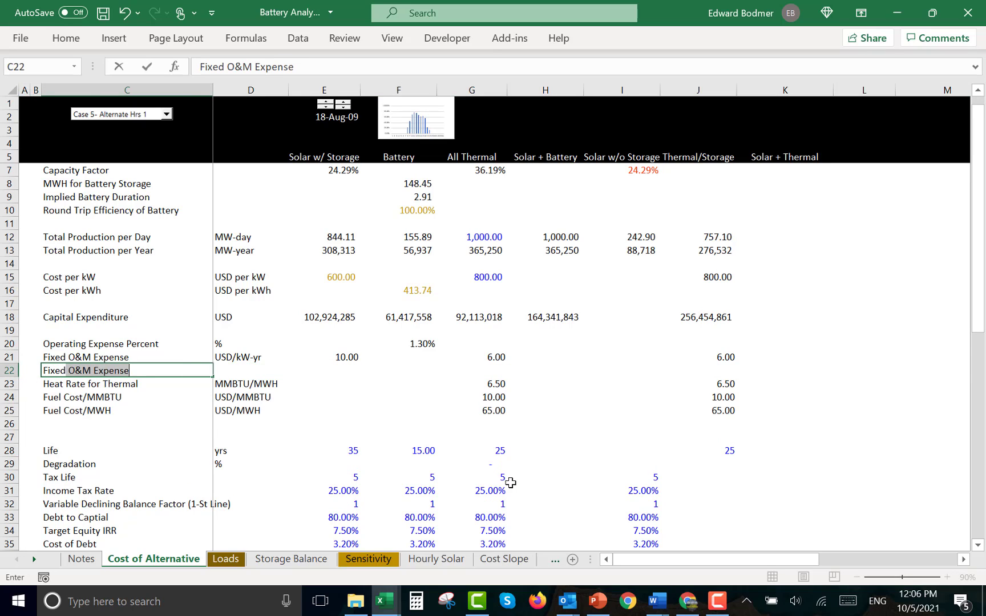
text(ixed)
key(Return)
key(Up)
key(F2)
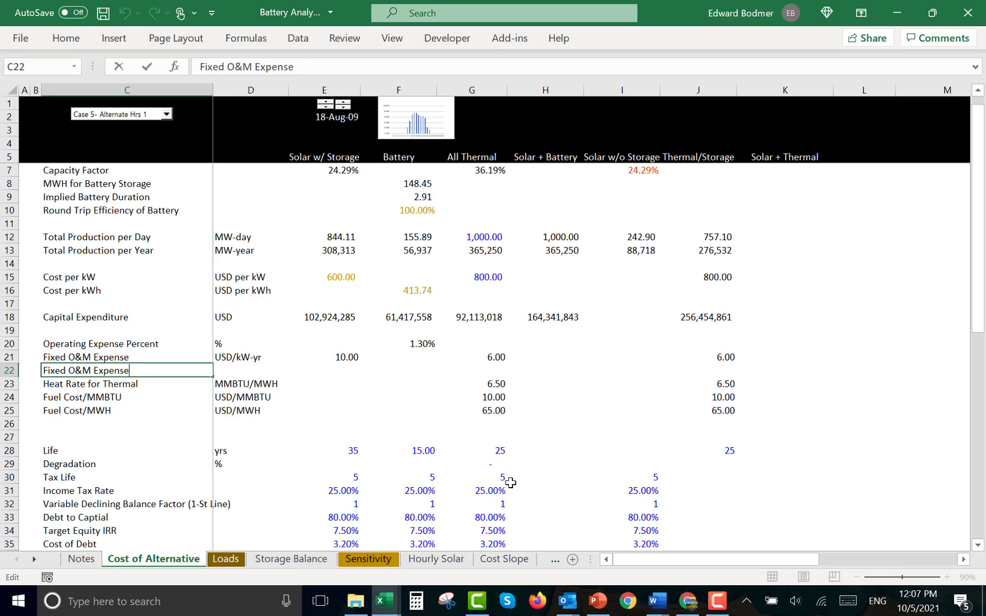
text(Total)
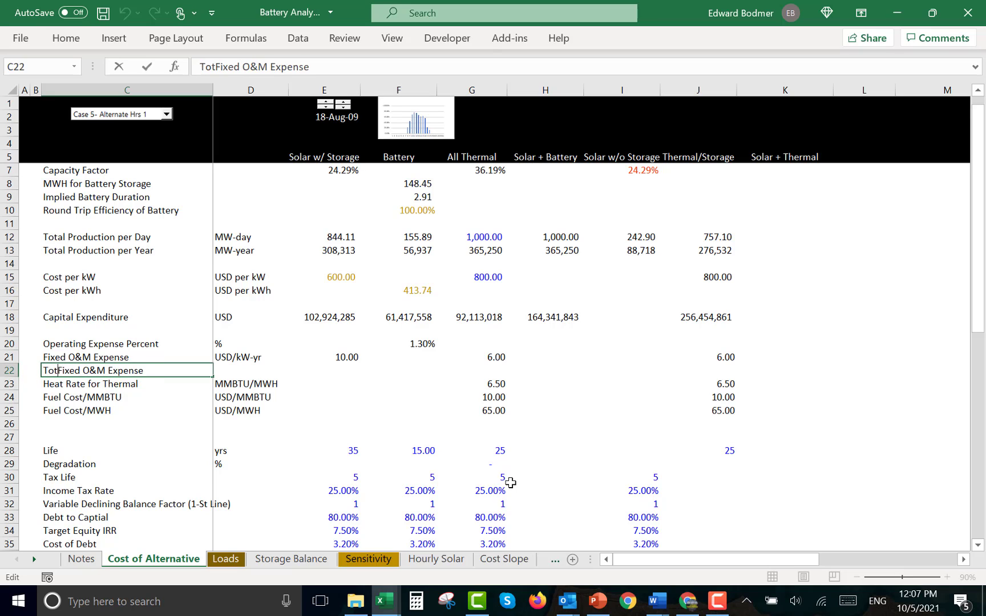
key(Return)
key(Up)
key(F2)
key(BackSpace)
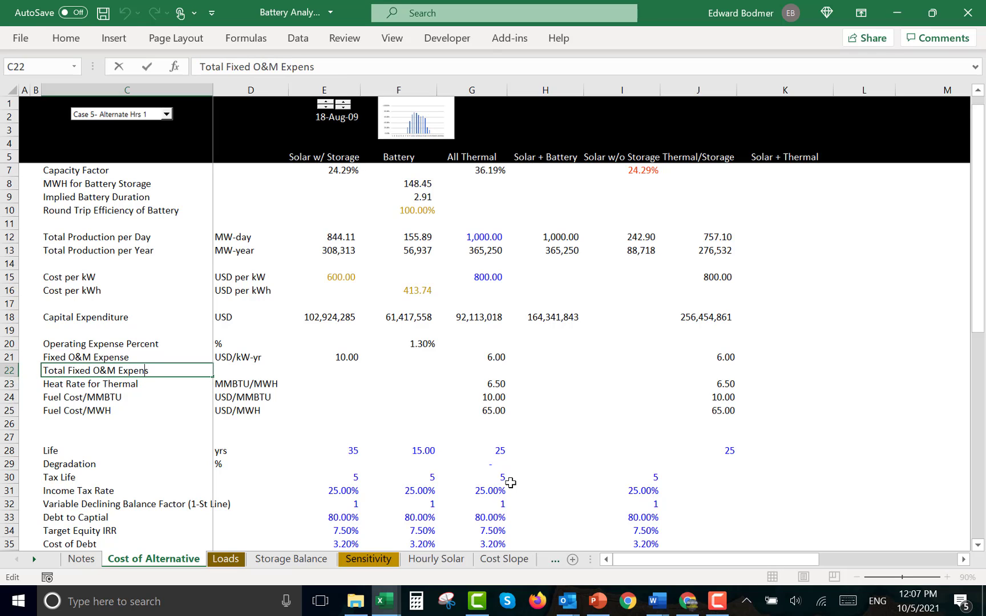
key(Escape)
Insert a blank row at row 23 to separate Total Fixed O&M Expense from Heat Rate for Thermal
key(Right)
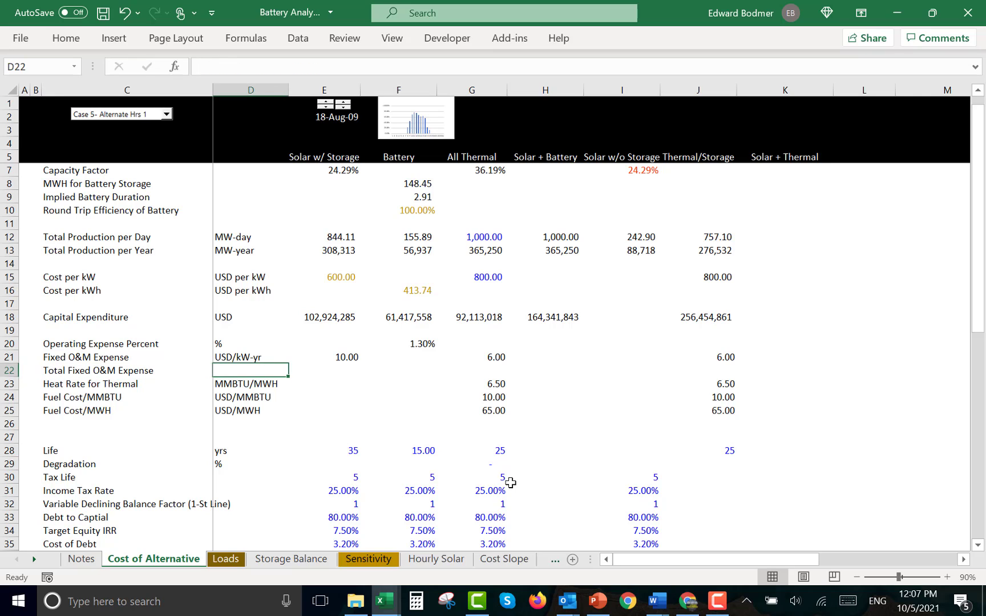
key(Down)
key(shift+space)
key(ctrl+shift+plus)
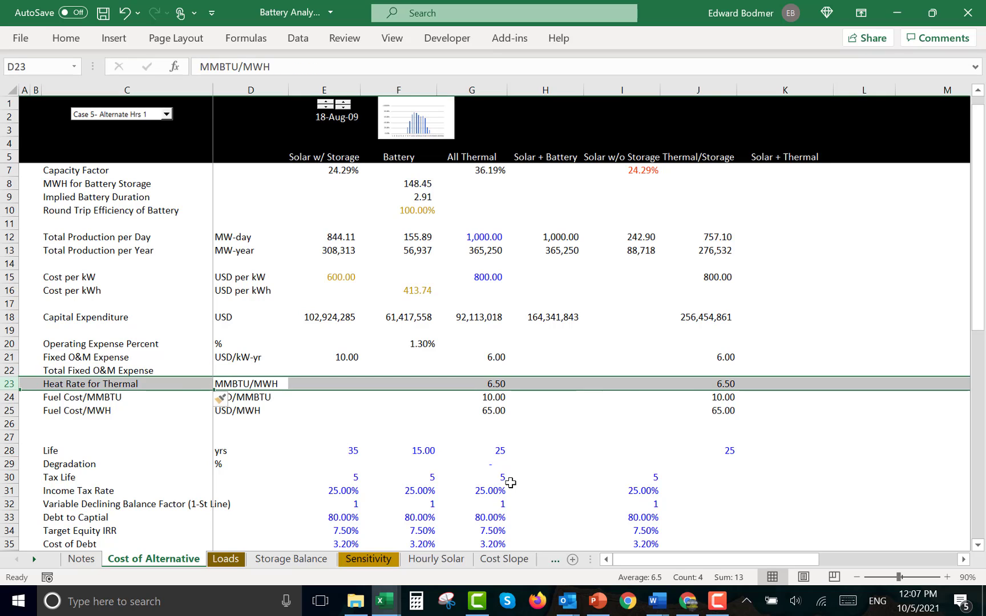
Enter the unit "USD" for the Total Fixed O&M Expense row in D22
key(Up)
key(Right)
key(Left)
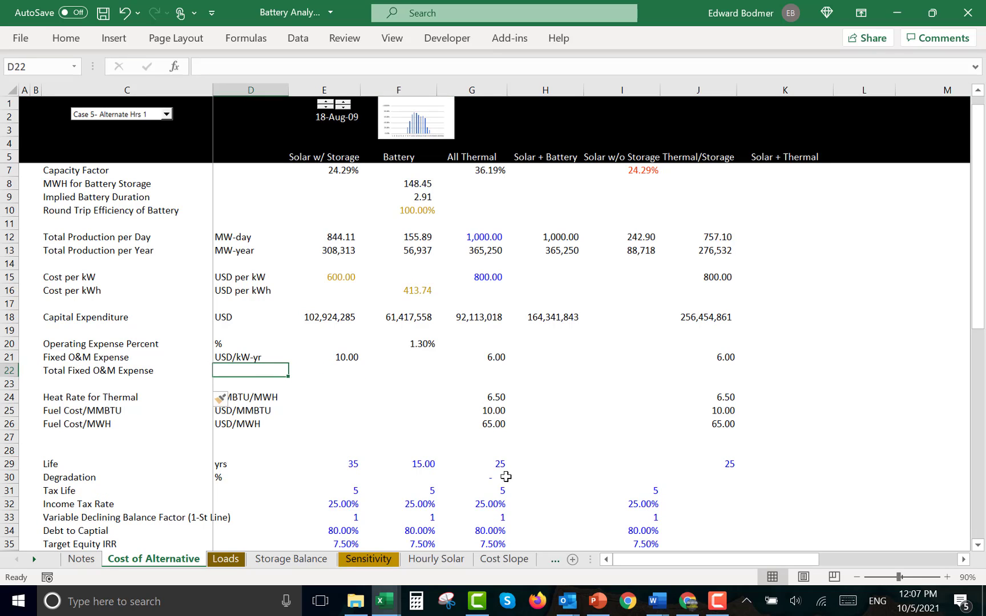
text(USD)
key(Right)
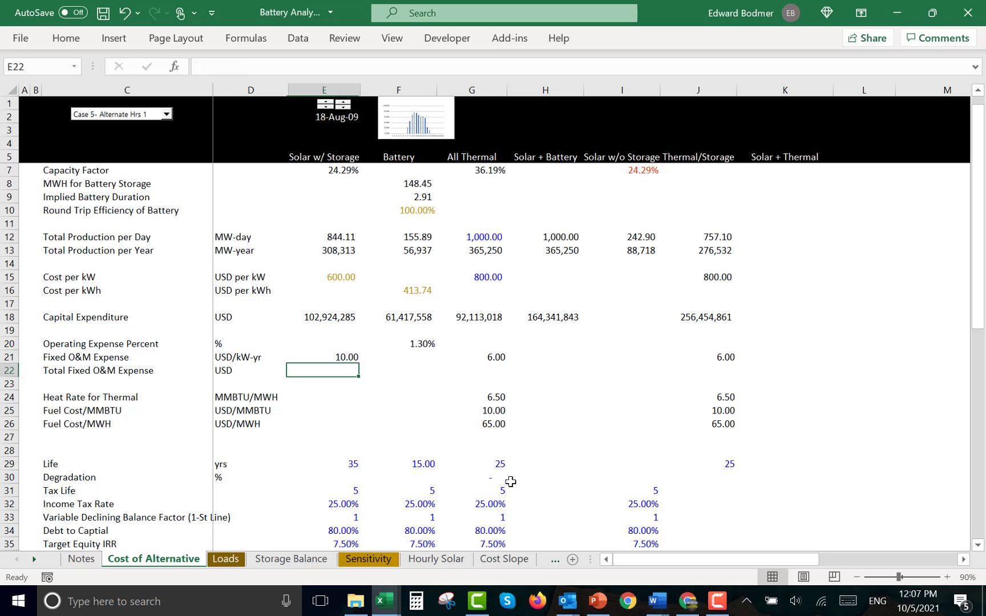
Calculate the Solar w/ Storage total fixed O&M in E22 from MW capacity and fixed O&M per kW with =E6*E21*1000
text(=)
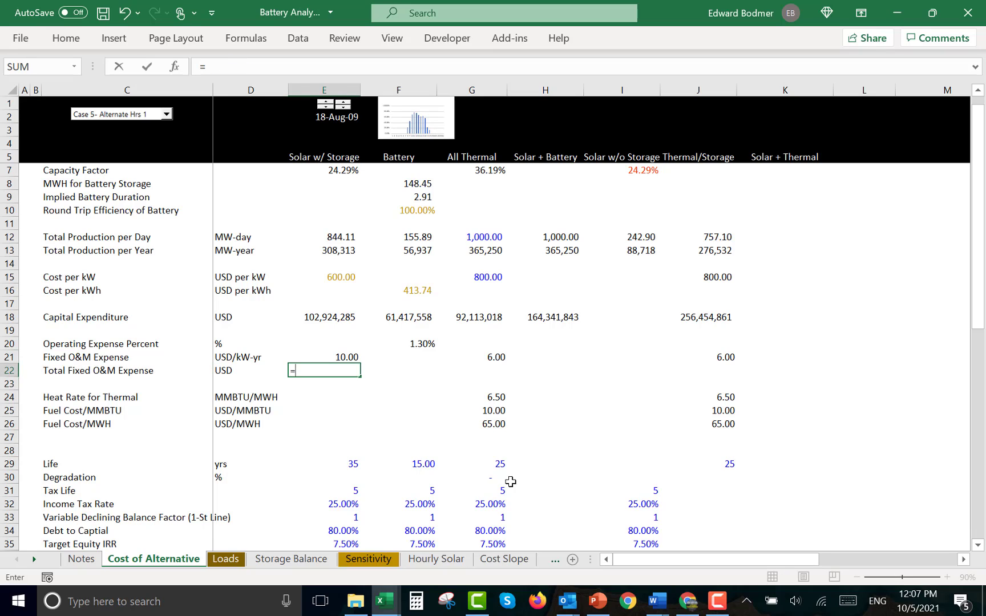
key(Up)
key(Up)
key(Up)
key(Up)
key(Up)
key(Up)
key(Up)
key(Up)
key(Up)
key(Up)
key(Up)
key(Up)
key(Up)
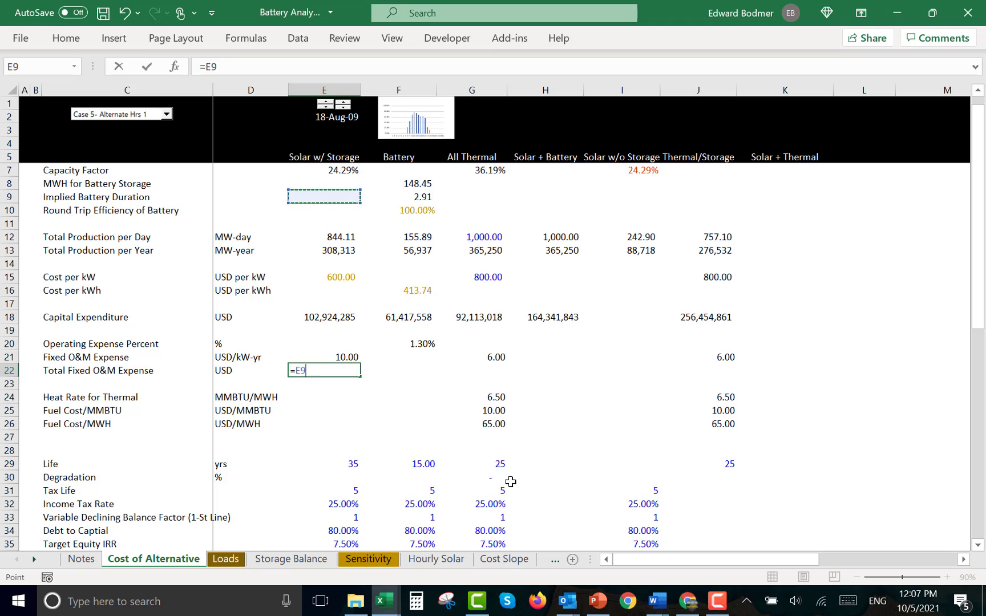
key(Up)
key(Up)
key(Up)
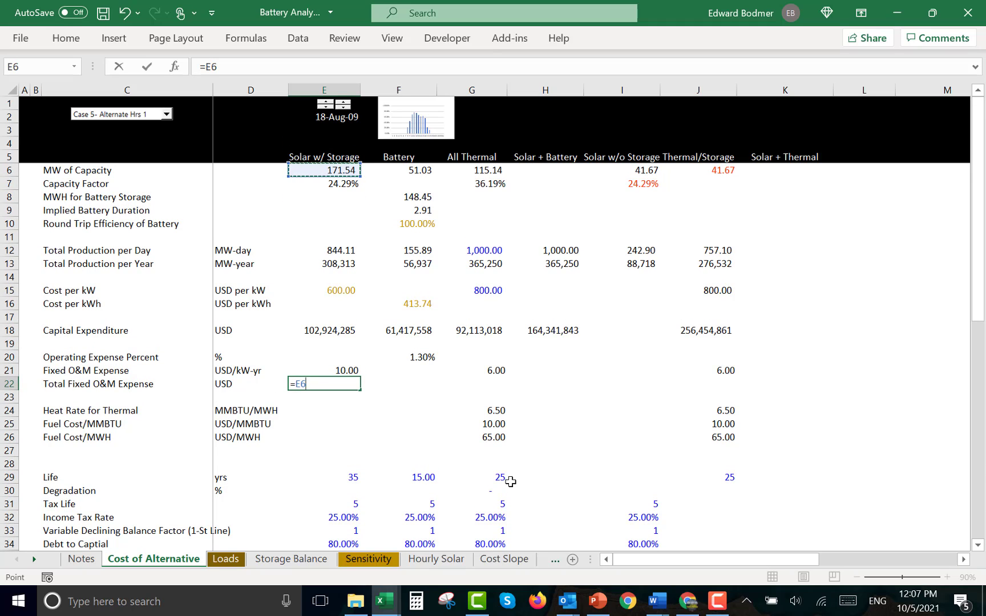
text(*)
key(Up)
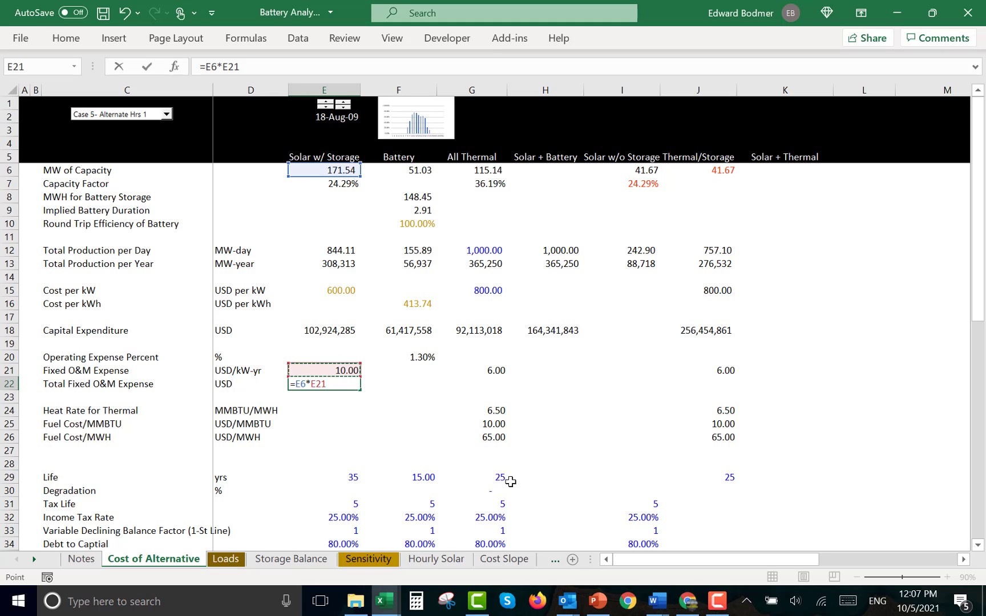
text(*1000)
key(Return)
Format the total fixed O&M expense in E22 to show no decimal places
key(Up)
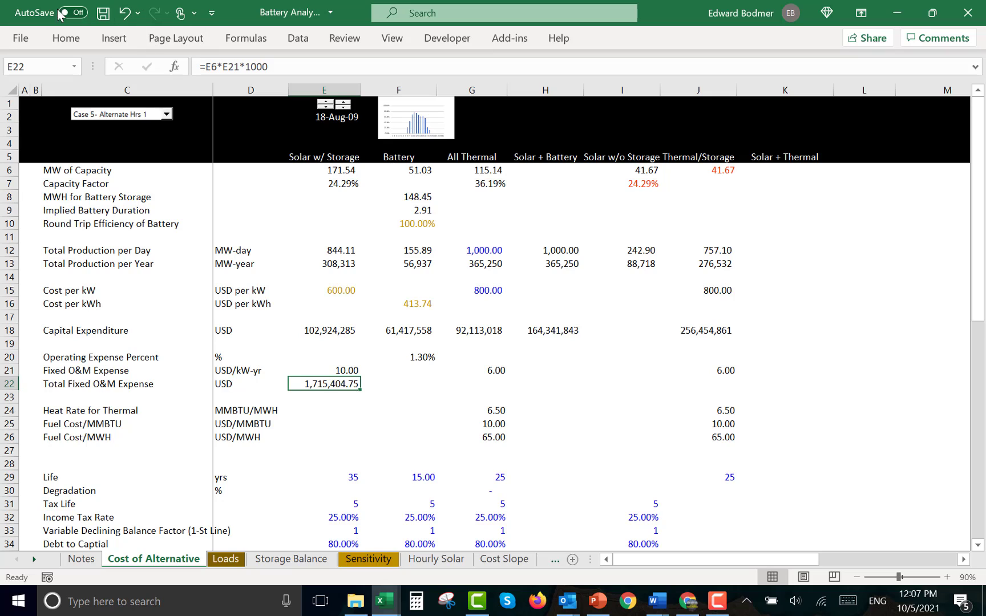
click(66, 39)
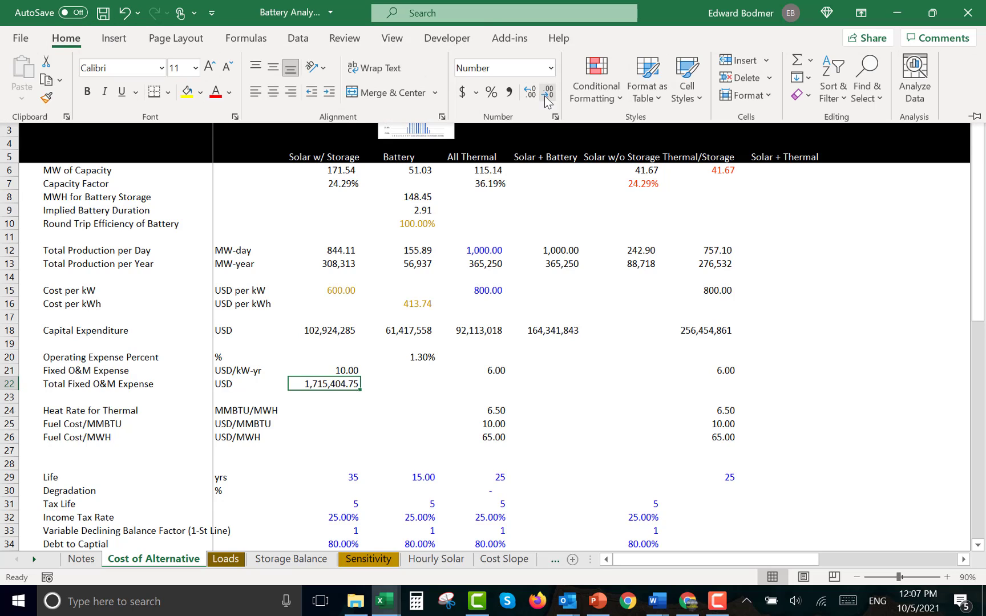
click(546, 93)
click(546, 93)
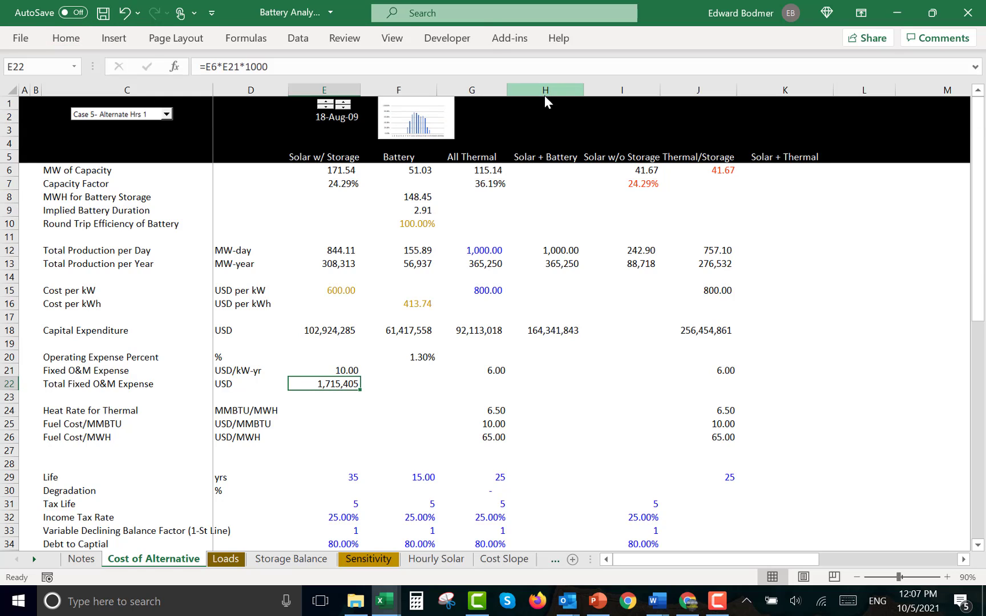
Copy the total fixed O&M formula from E22 to All Thermal in G22 and Thermal/Storage in J22
key(ctrl+c)
key(Right)
key(Right)
key(ctrl+v)
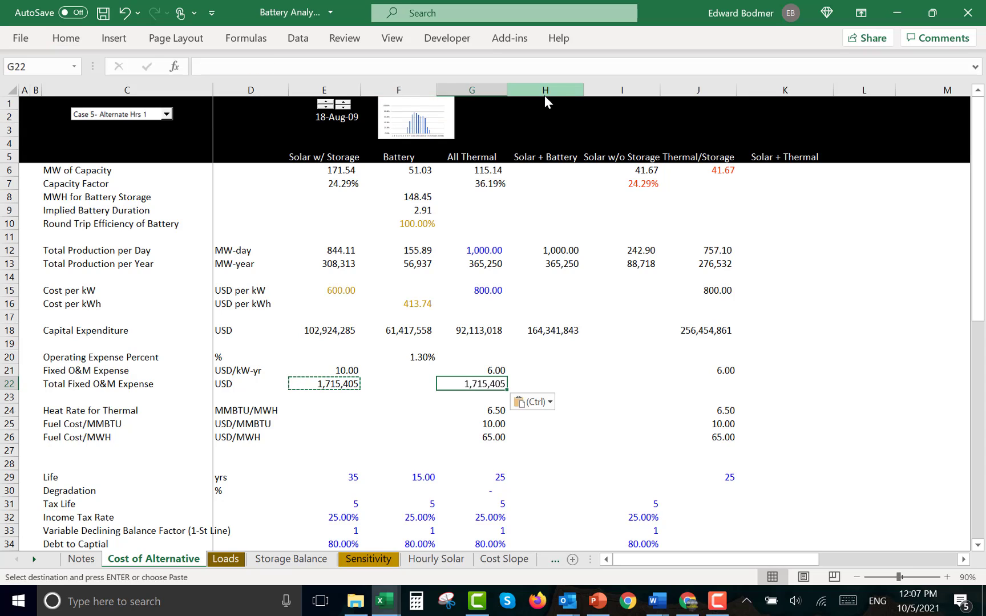
key(Right)
key(Right)
key(Right)
key(ctrl+v)
Calculate the Battery total fixed O&M in F22 as operating expense percent times capital expenditure, =F20*F18
key(Left)
key(Left)
key(Left)
key(Left)
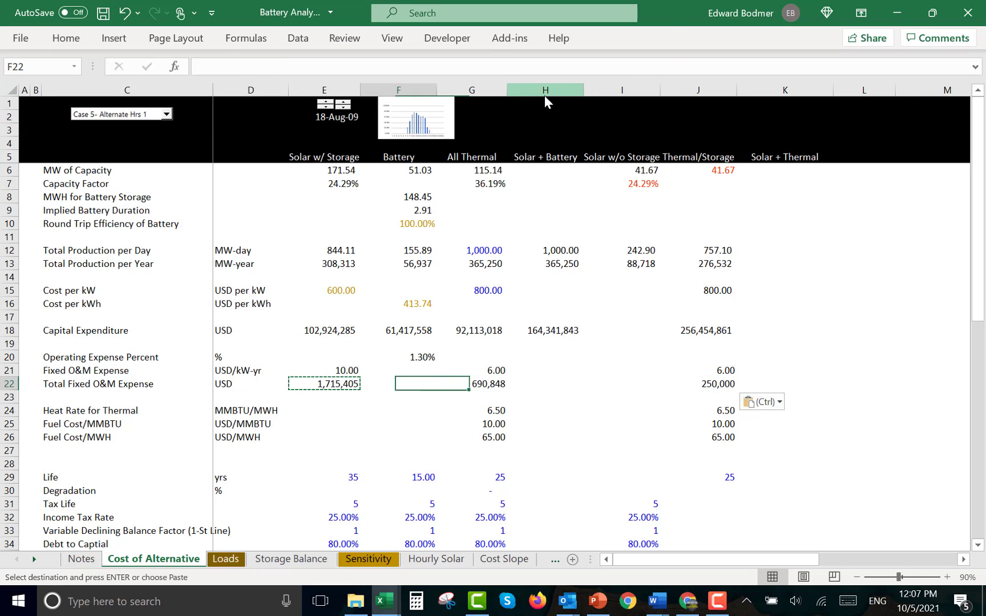
text(=)
key(Up)
key(Up)
text(*)
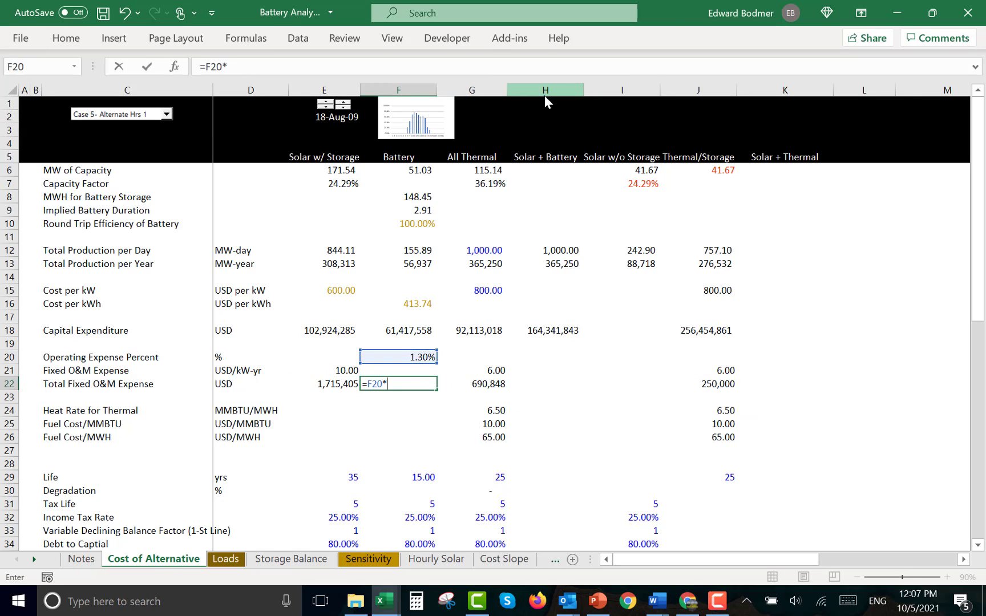
key(Up)
key(Up)
key(Up)
key(Up)
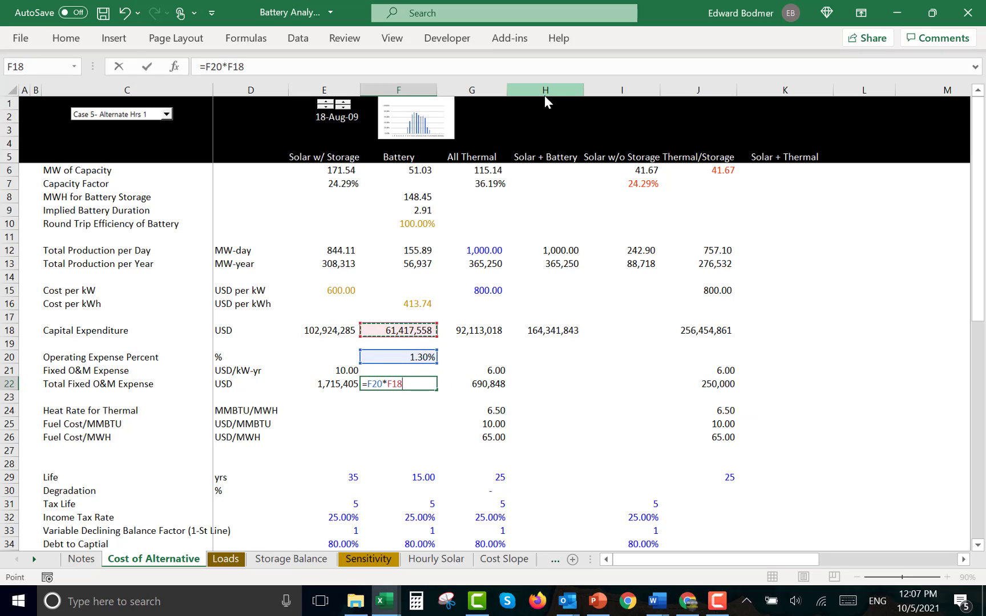
key(Return)
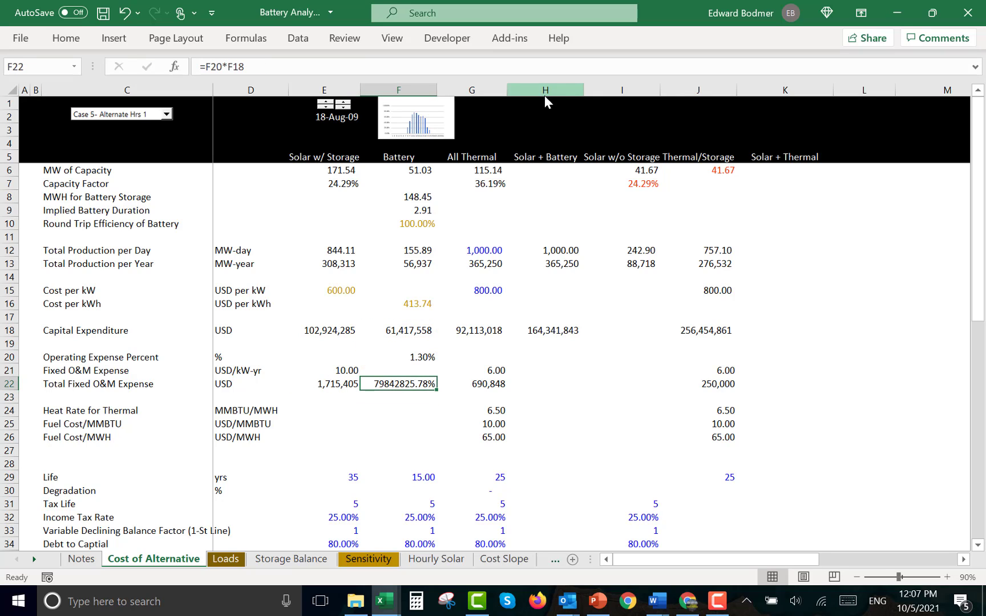
Format the Battery total fixed O&M expense in F22 as a comma-separated number with no decimal places
key(ctrl+shift+1)
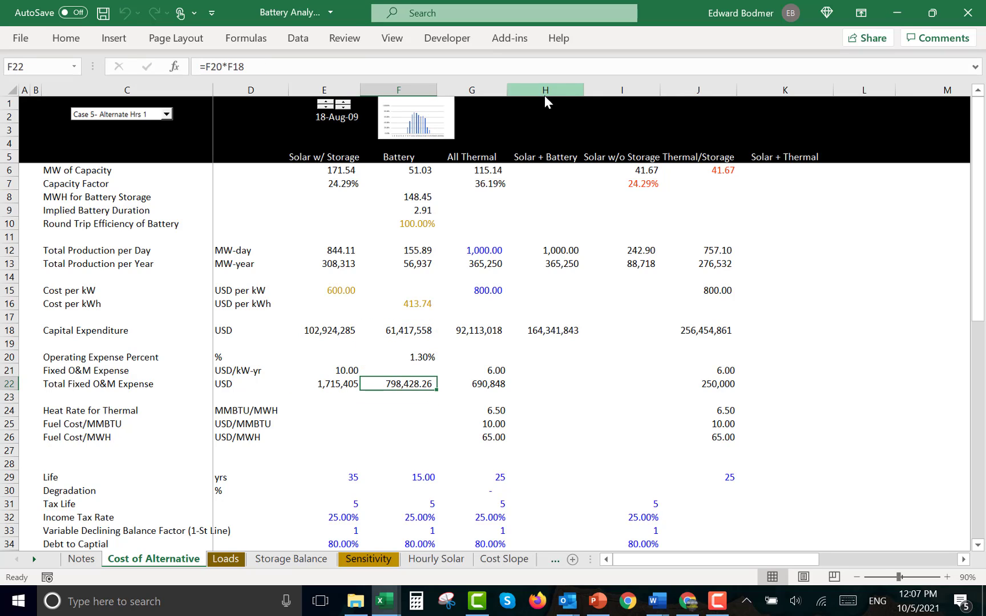
click(66, 38)
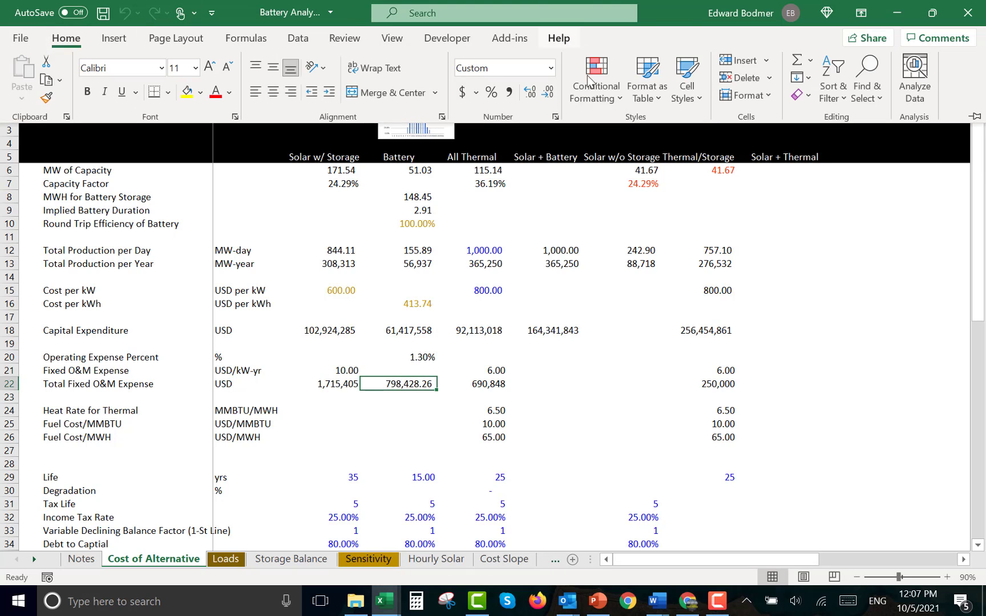
double_click(547, 95)
key(Left)
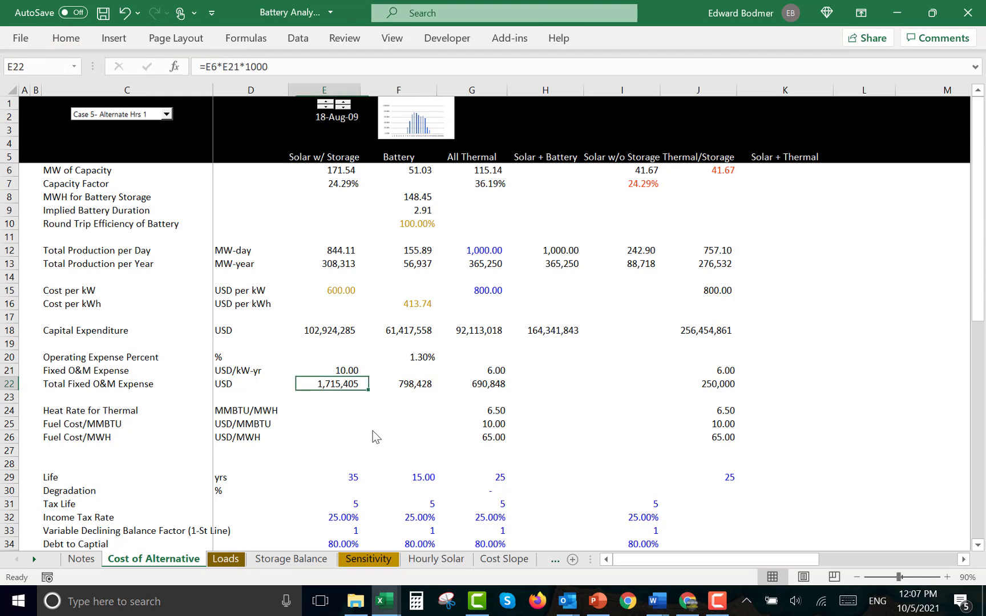
key(Right)
key(Left)
key(Right)
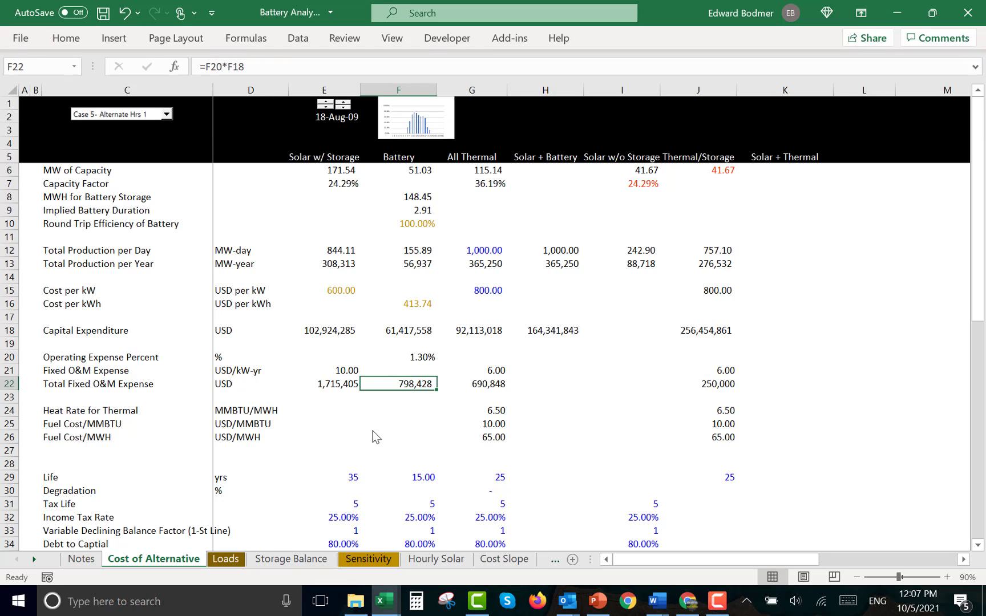
Switch the load case selection to Case 6 - Off-Peak 2
click(104, 114)
click(104, 114)
click(105, 114)
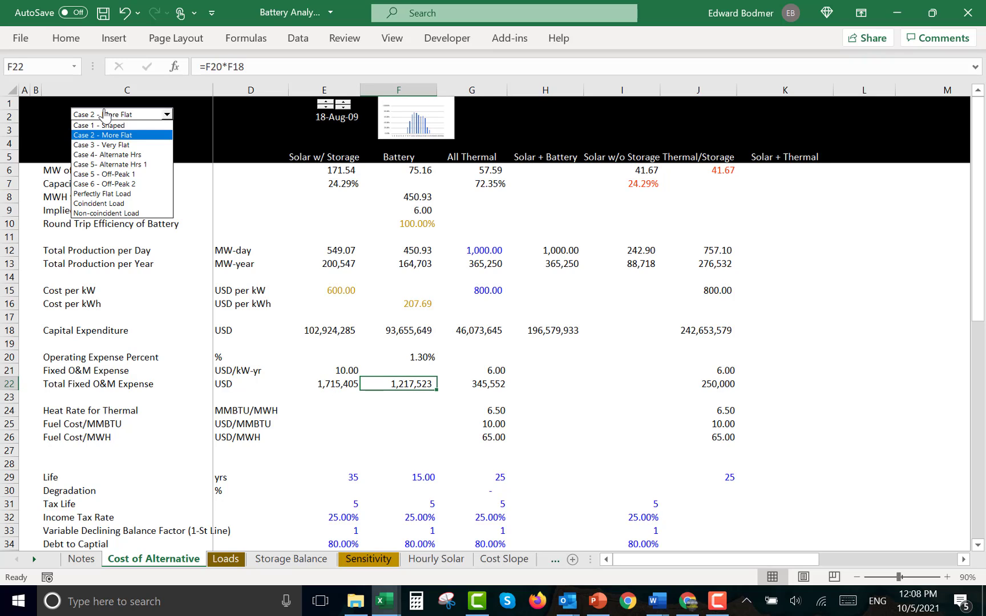
key(Down)
key(Down)
key(Down)
key(Down)
key(Down)
key(Return)
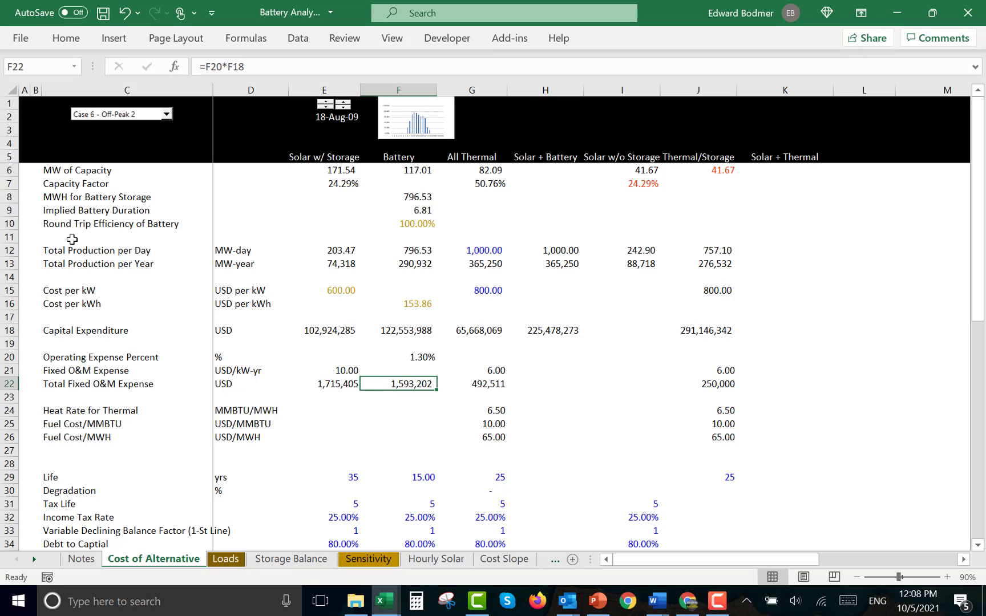
Look over the fuel cost per MWh row and the empty row beneath it across the supply options
click(273, 439)
key(Left)
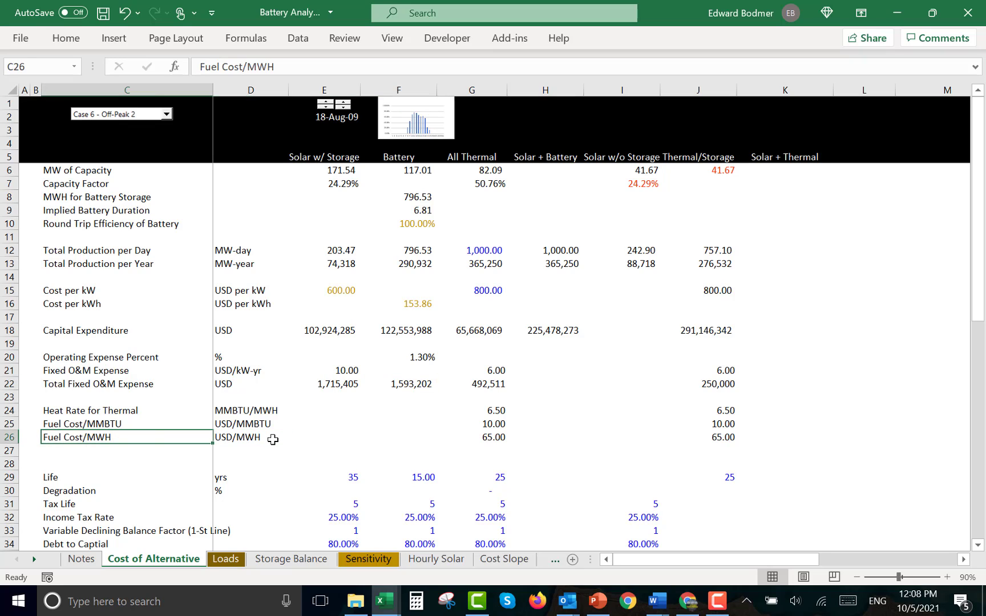
key(Down)
key(Left)
key(Right)
key(Right)
key(Left)
key(Right)
key(Right)
key(Right)
key(Right)
key(Right)
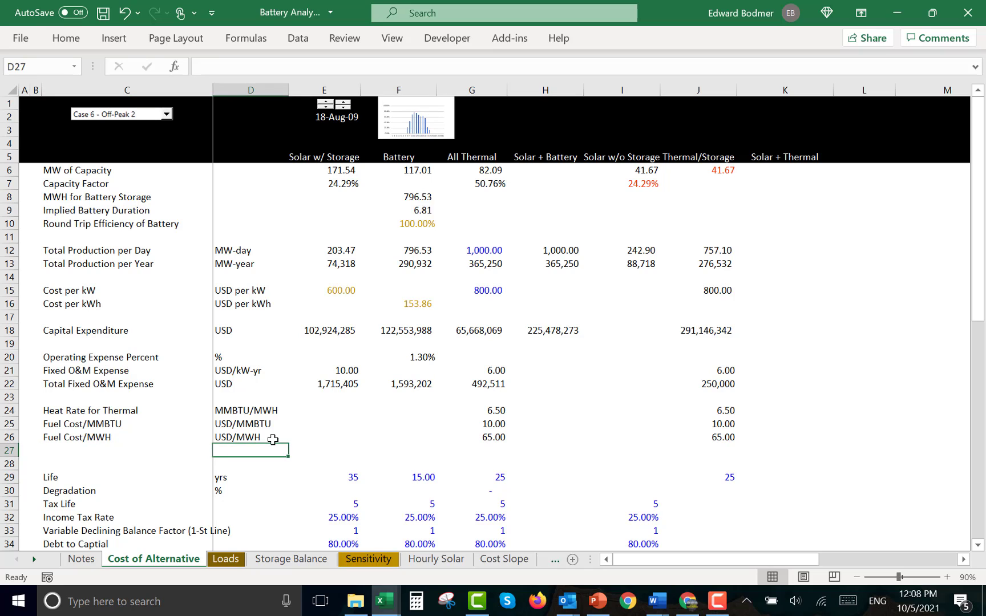
Correct the unit label of Total Production per Year in D13 to MWh-year
key(Left)
key(Left)
key(Up)
key(Up)
key(Up)
key(Up)
key(Up)
key(Up)
key(Up)
key(Up)
key(Up)
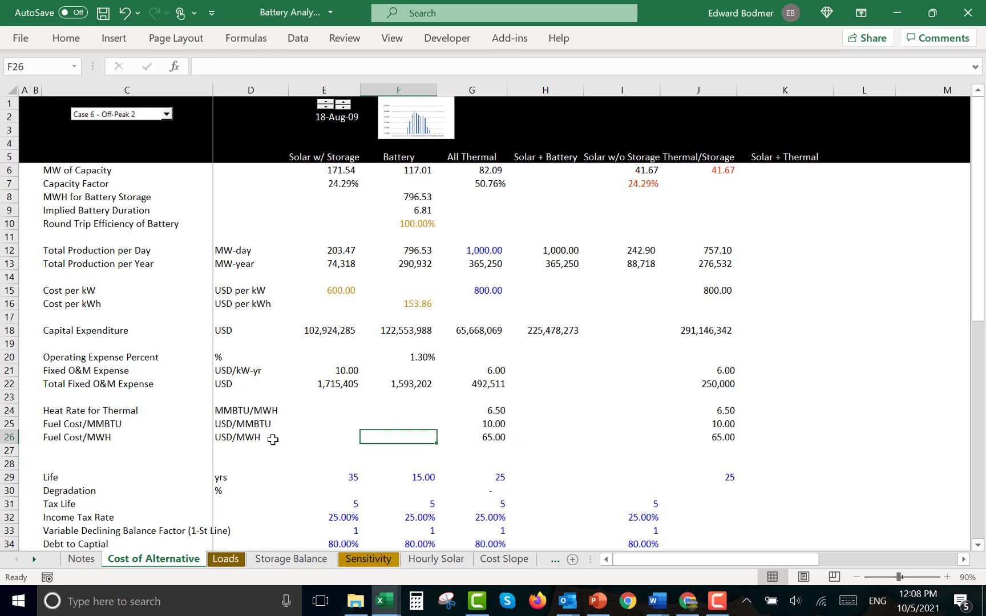
key(Up)
key(Up)
key(Up)
key(Left)
key(Left)
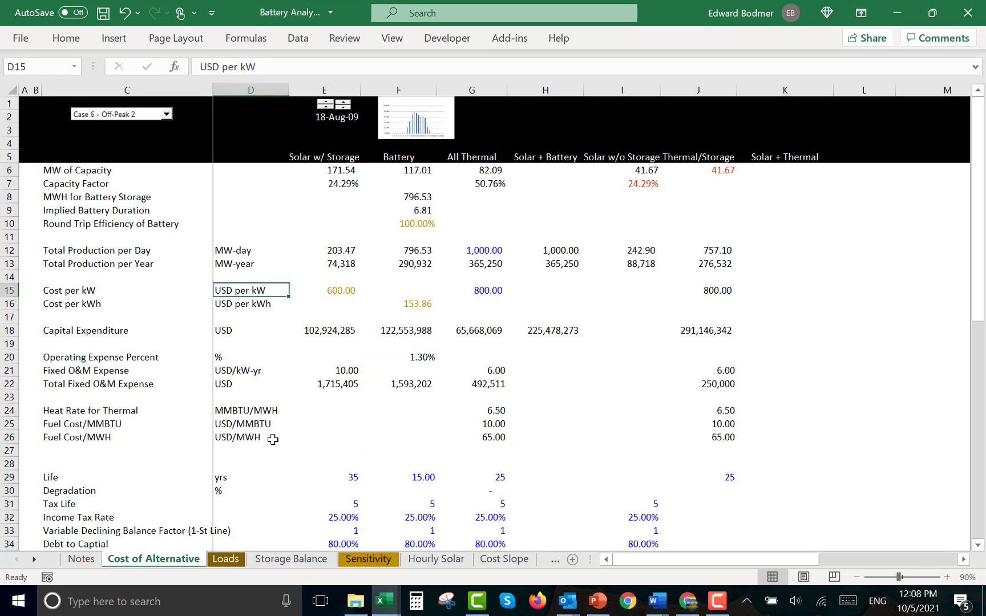
key(Left)
key(Left)
key(Down)
key(Right)
key(Right)
key(Up)
key(Up)
key(Up)
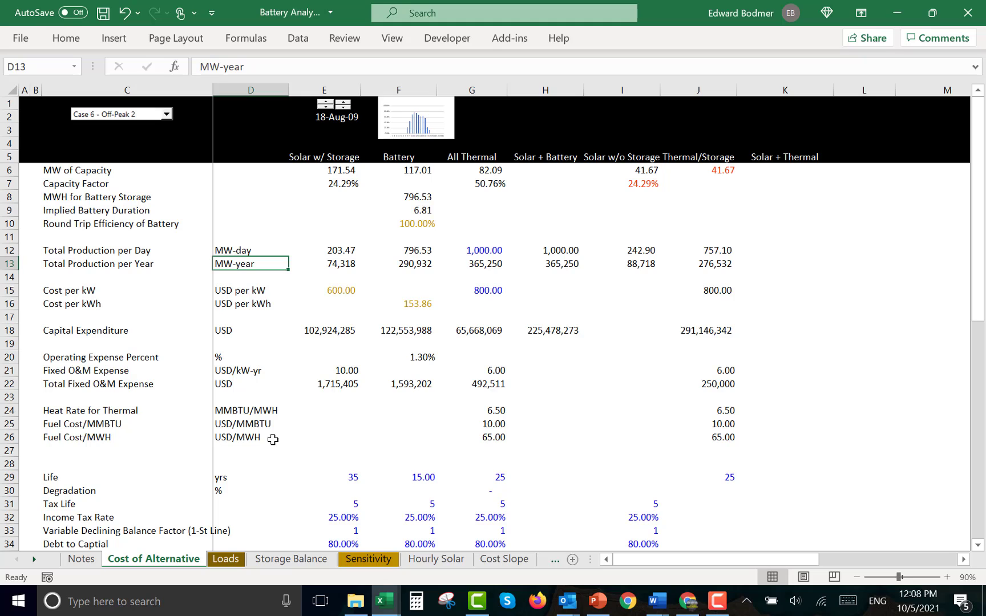
key(Left)
key(Right)
key(F2)
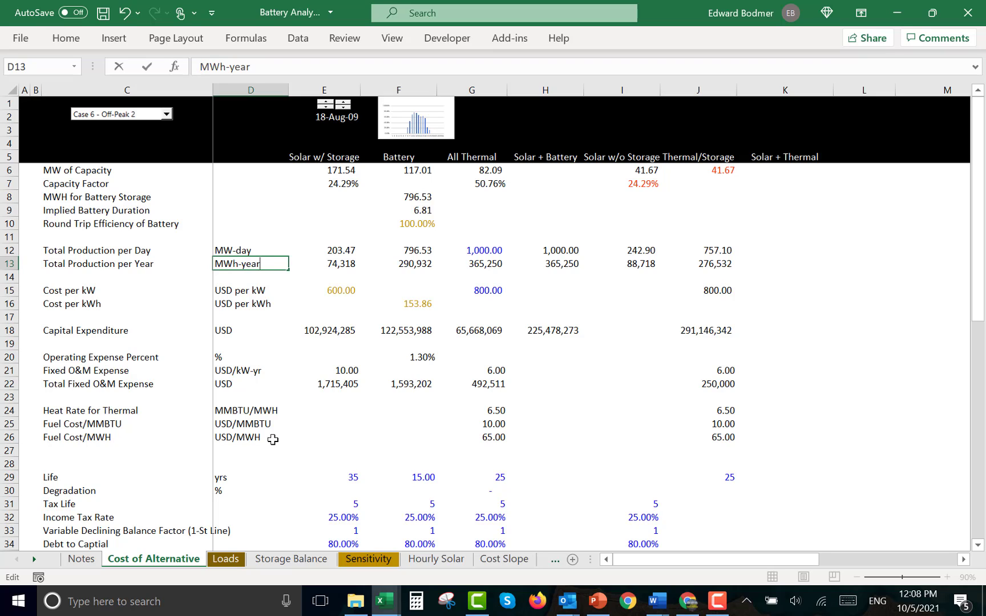
key(Return)
Label row 27 as Total Fuel Cost in column C with the unit USD in column D
key(Down)
key(Down)
key(Down)
key(Down)
key(Down)
key(Down)
key(Down)
key(Down)
key(Down)
key(Down)
key(Down)
key(Down)
key(Down)
key(Left)
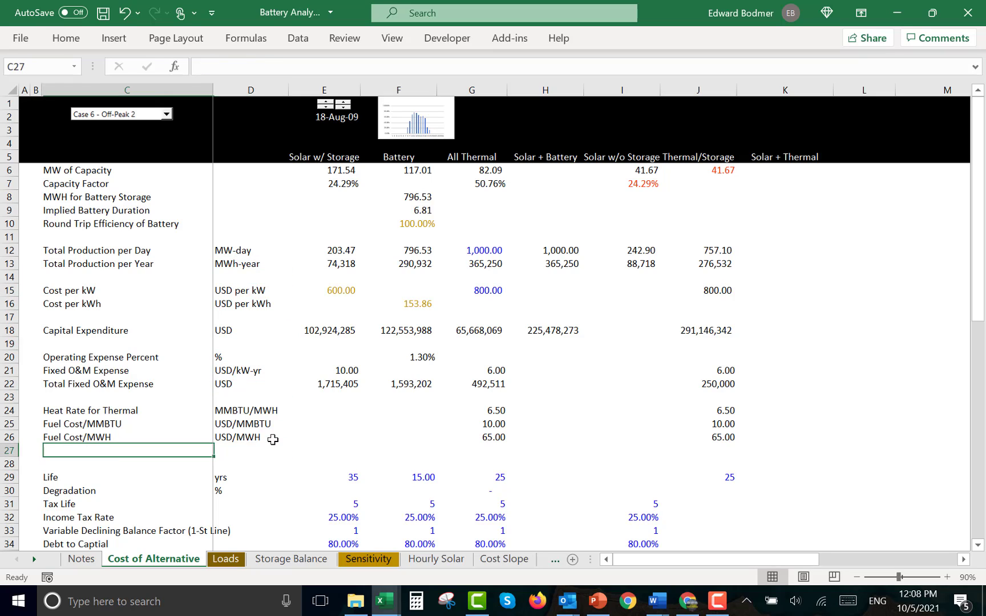
text(Total)
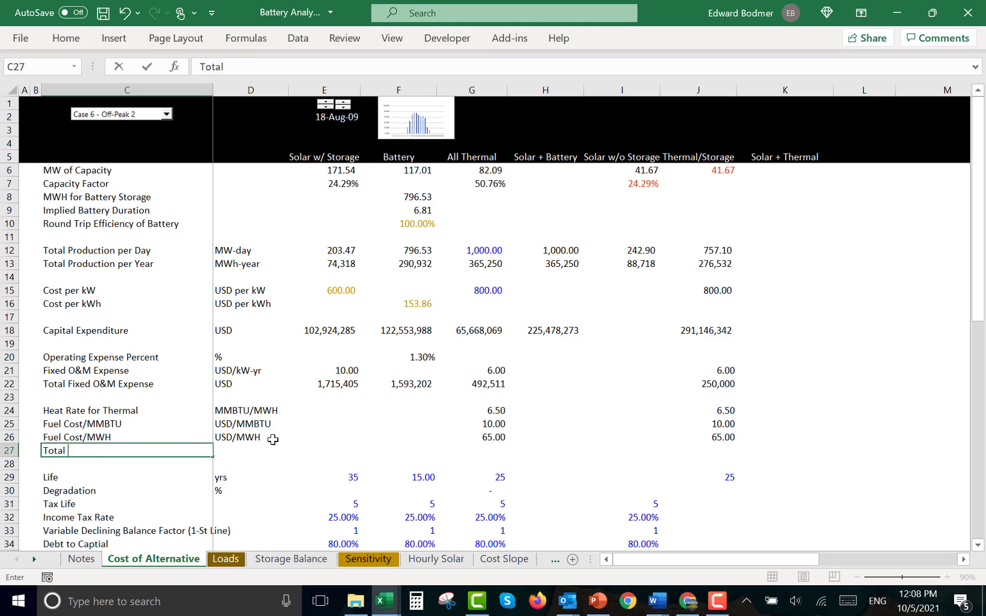
text( Fuel Cost)
key(Tab)
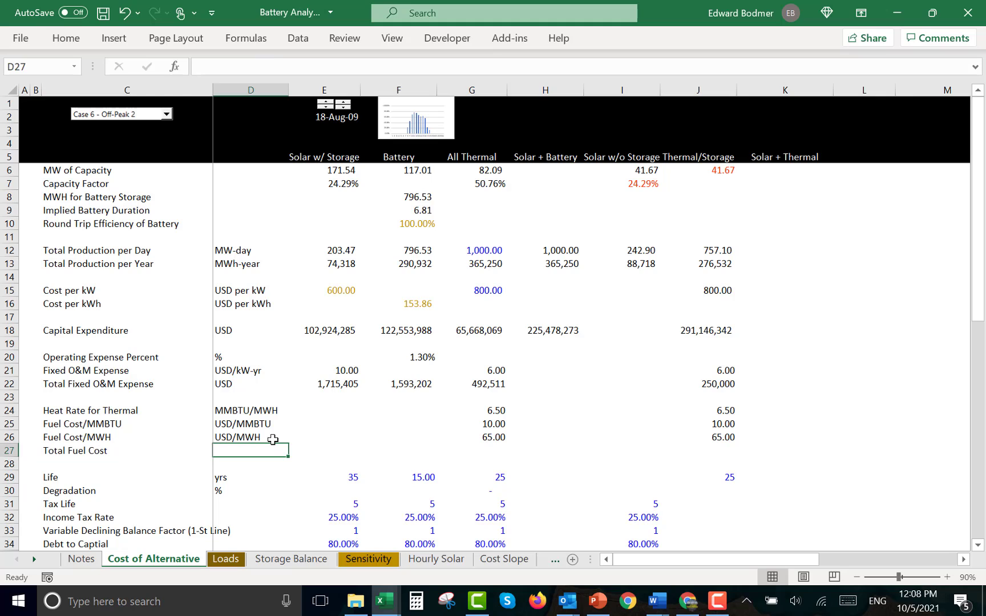
text(U)
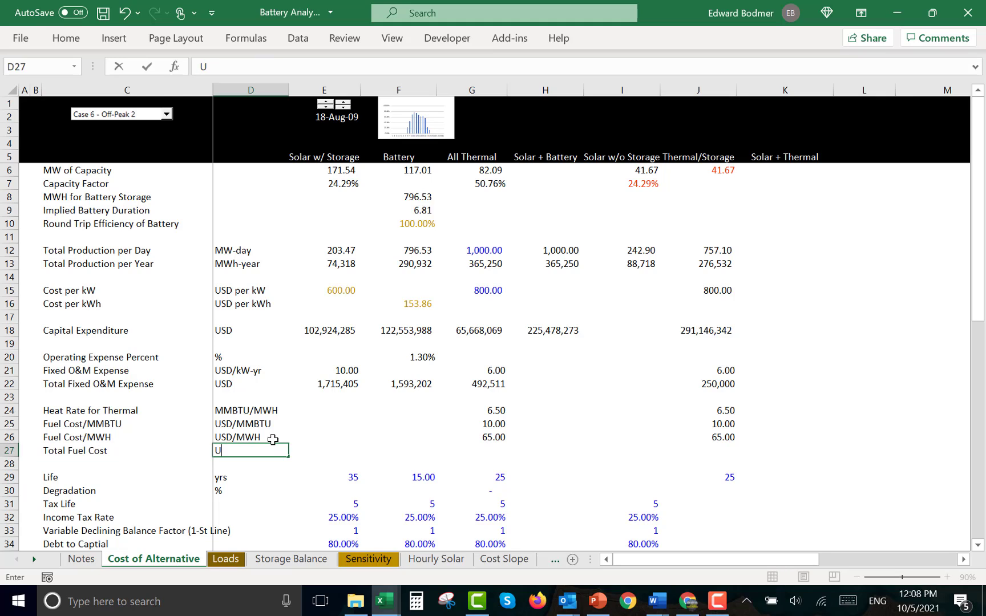
text(SD)
key(Return)
Calculate the All Thermal total fuel cost in G27 as fuel cost per MWh times yearly production, =G26*G13
key(Up)
key(Right)
key(Right)
key(Right)
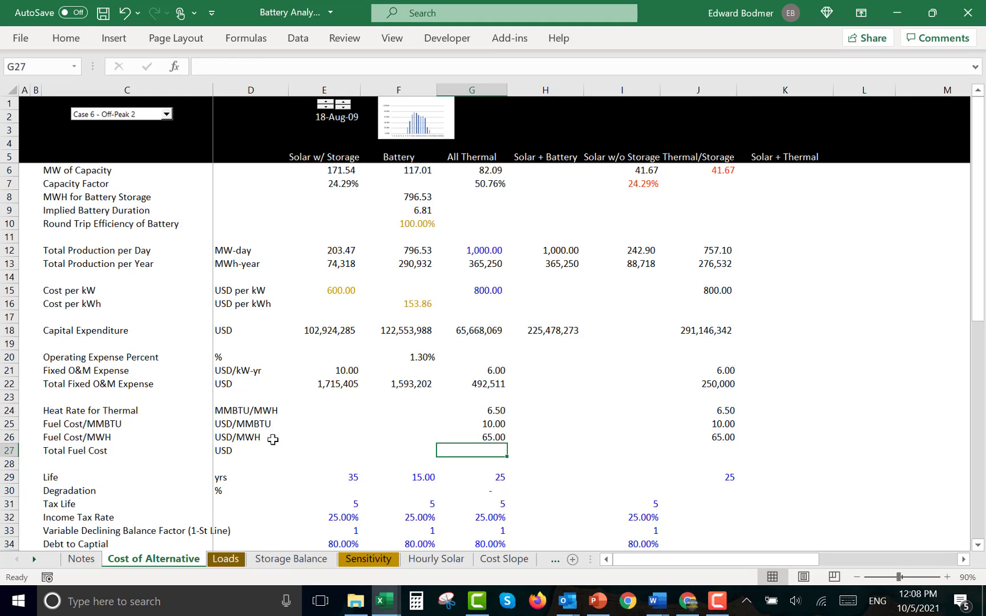
text(=)
key(Up)
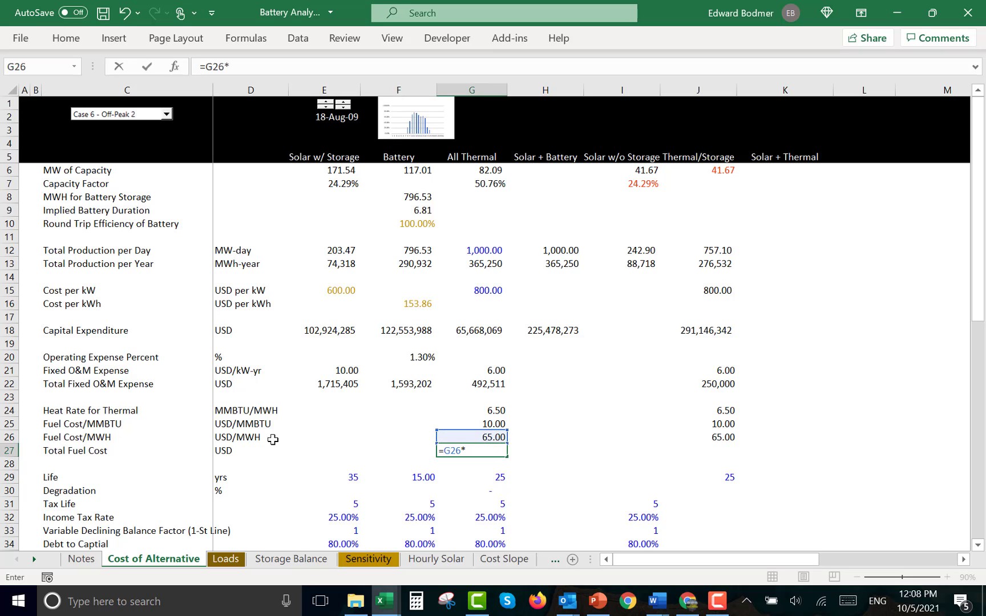
text(*)
key(Up)
key(Up)
key(Up)
key(Up)
key(Up)
key(Up)
key(Up)
key(Up)
key(Up)
key(Up)
key(Up)
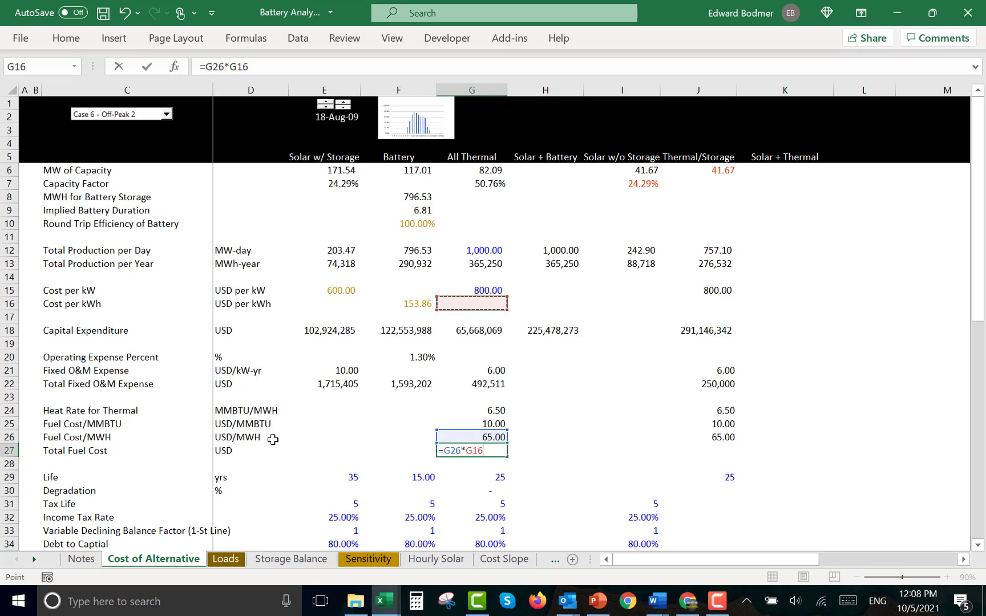
key(Up)
key(Up)
key(Up)
key(Return)
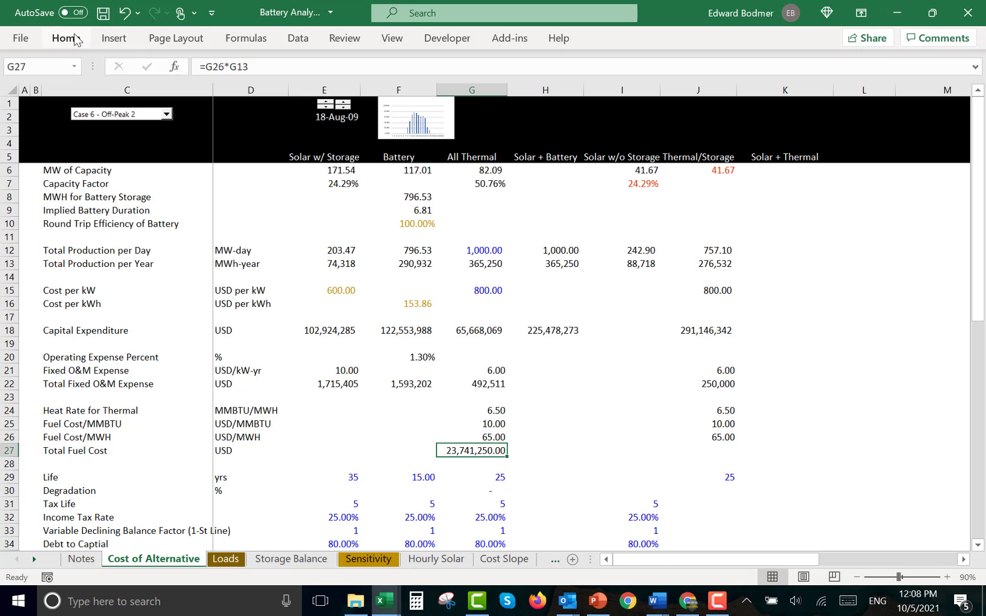
Format the total fuel cost in G27 to show no decimal places
click(76, 38)
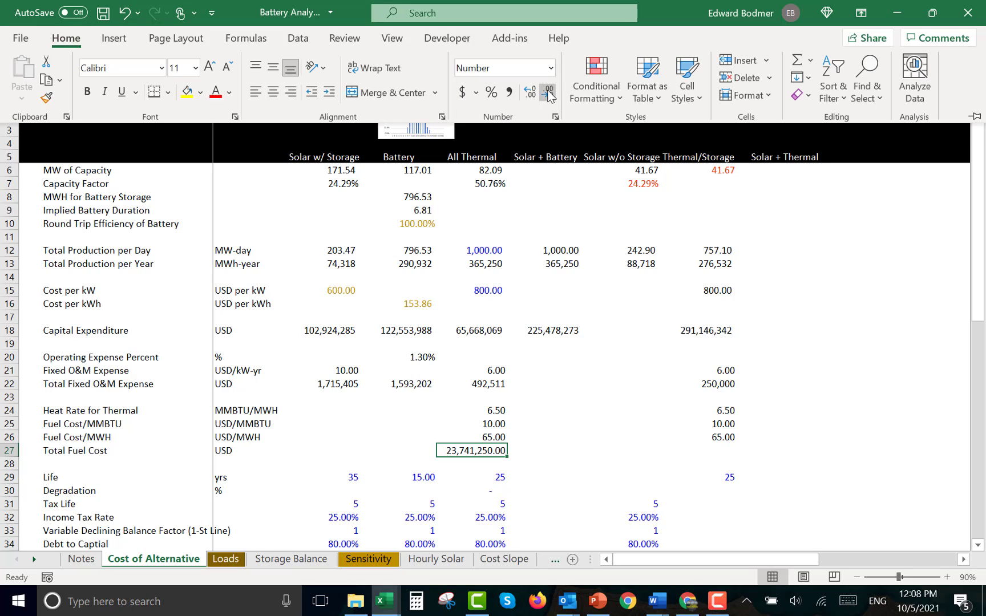
click(547, 93)
click(548, 93)
Copy the total fuel cost formula from G27 to Thermal/Storage in J27
key(ctrl+c)
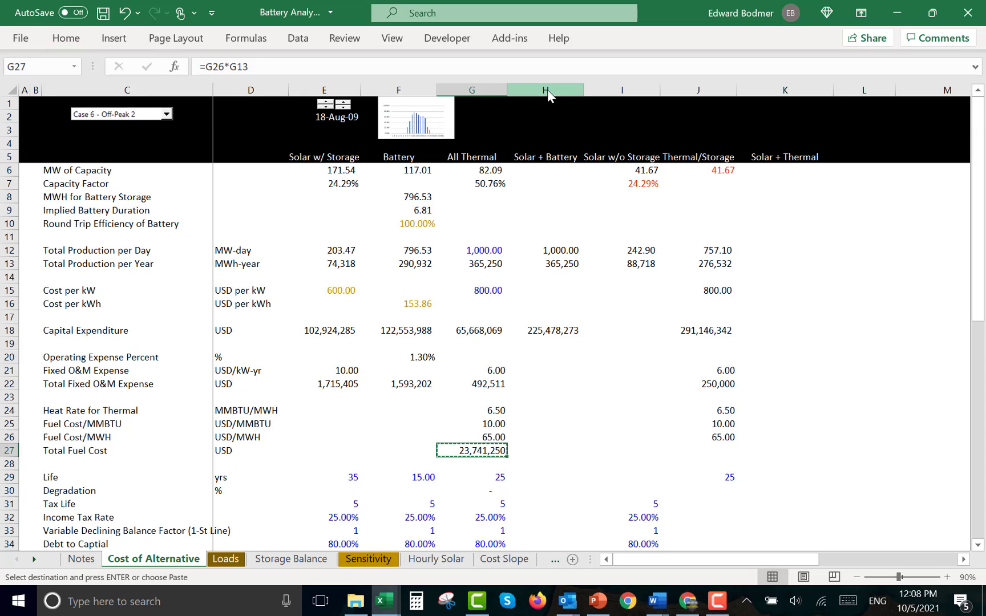
key(Right)
key(Right)
key(Right)
key(ctrl+v)
key(Left)
key(Left)
key(Left)
key(Left)
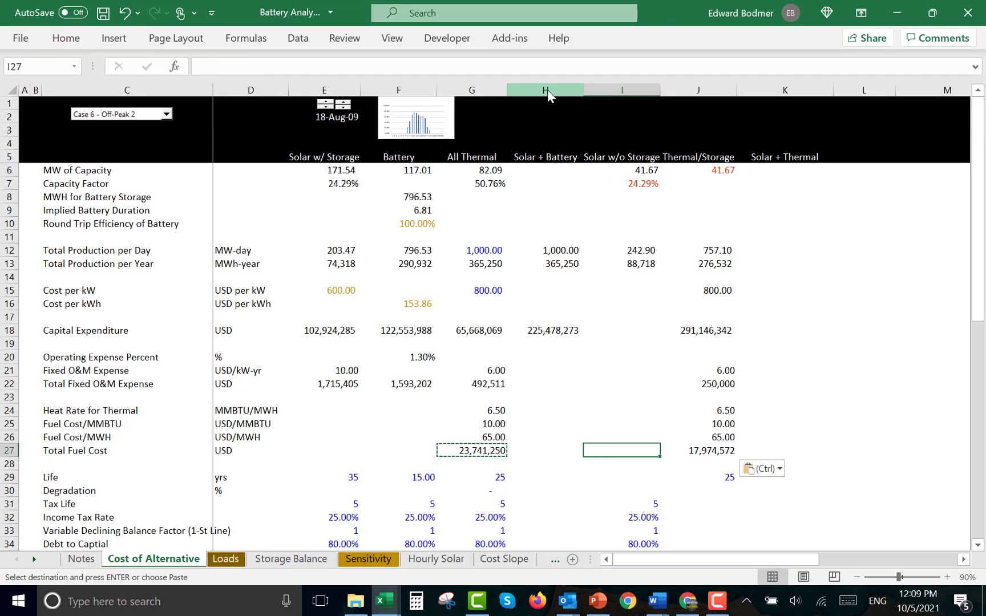
key(Left)
key(Left)
key(Left)
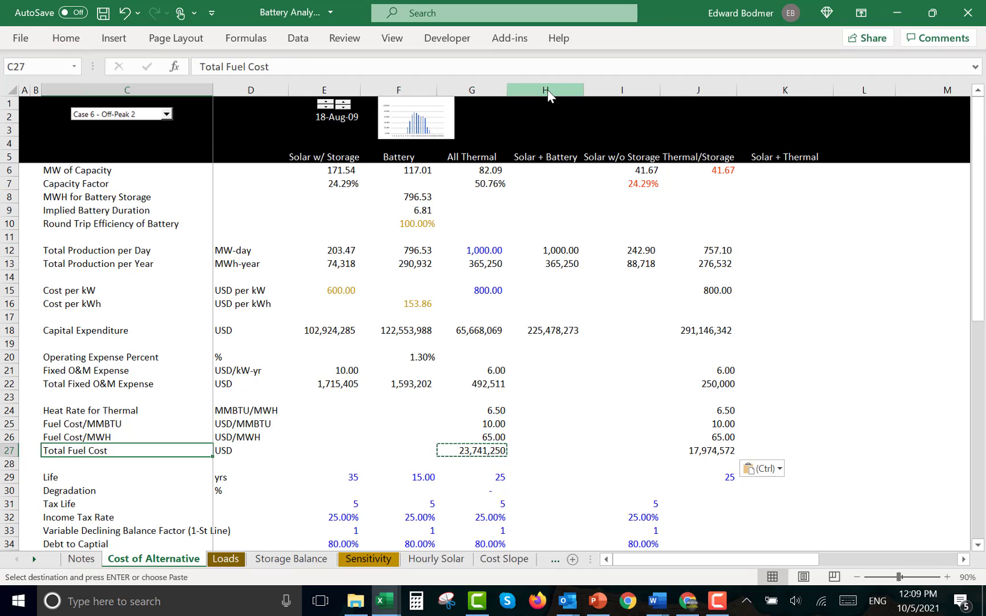
Review the life, tax and financing assumption rows below the total fuel cost, down to Cost of Debt
key(Escape)
key(Up)
key(Down)
key(Down)
key(Down)
key(Down)
key(Down)
key(Down)
key(Down)
key(Down)
key(Down)
key(Down)
key(Down)
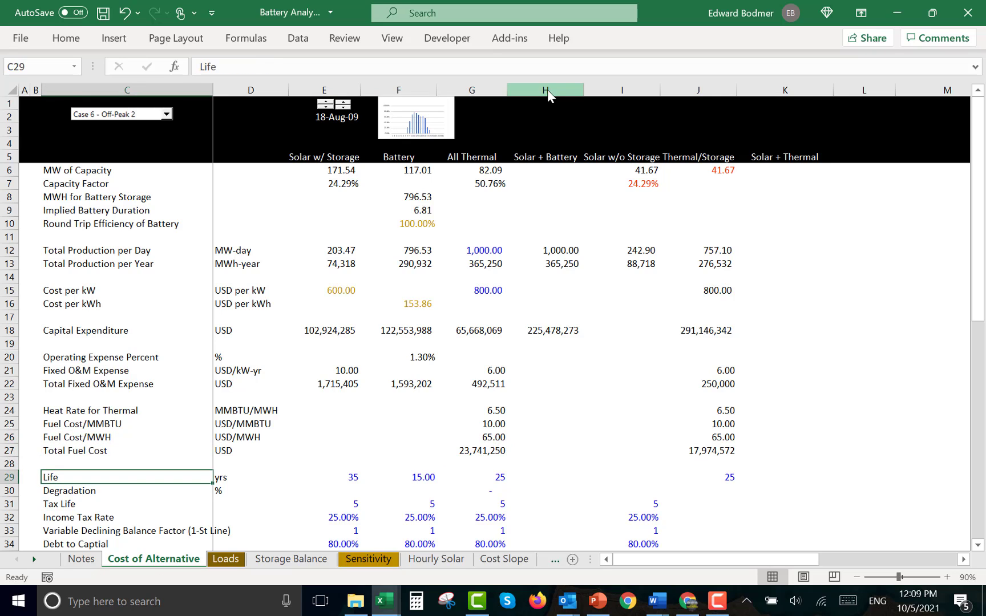
key(Up)
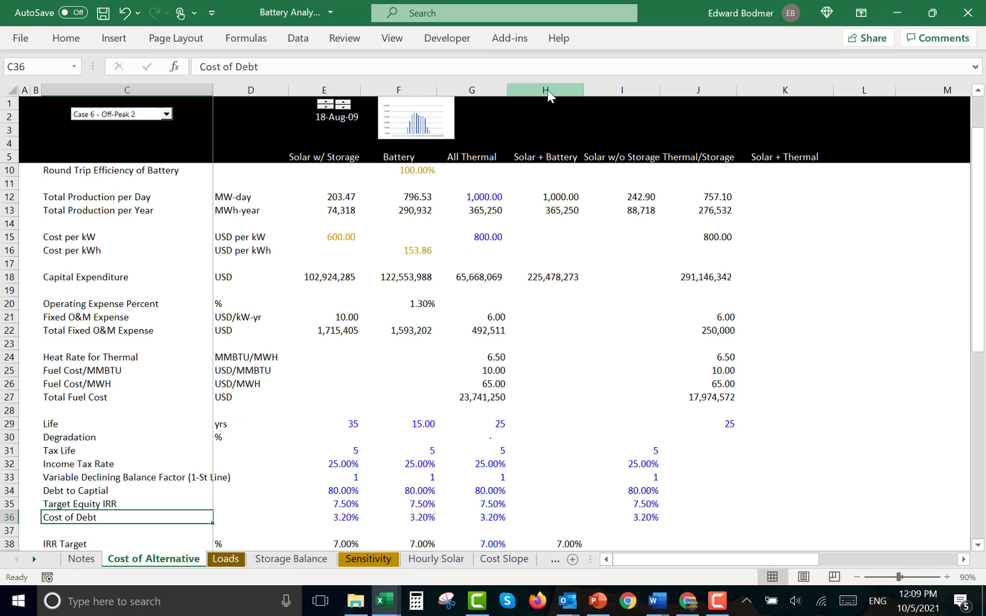
key(Up)
key(Up)
key(Up)
key(Up)
key(Up)
key(Up)
key(Up)
key(Up)
key(Up)
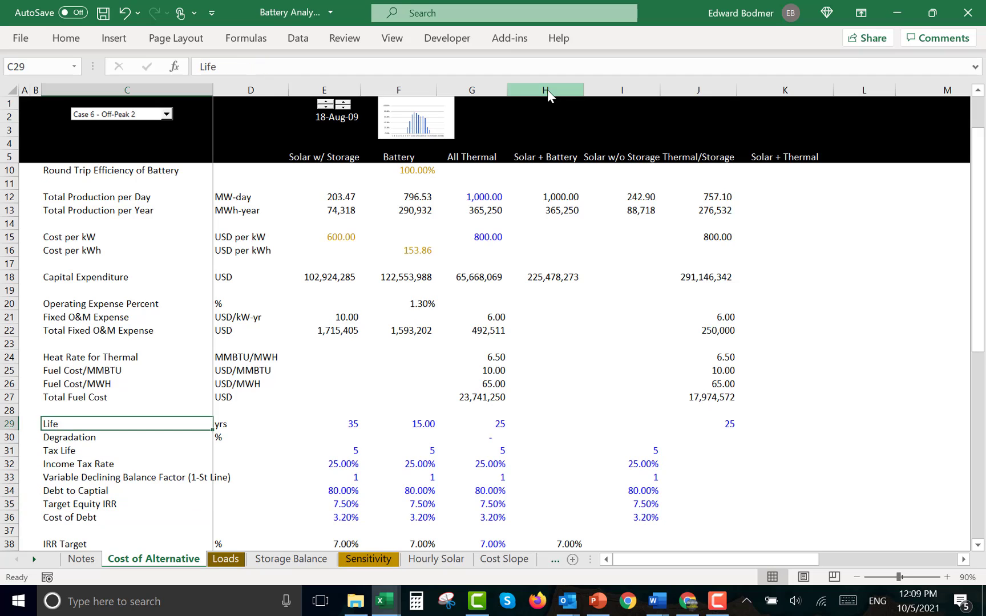
Insert two blank rows above the Life row
key(Down)
key(Down)
key(shift+space)
key(ctrl+shift+plus)
key(ctrl+shift+plus)
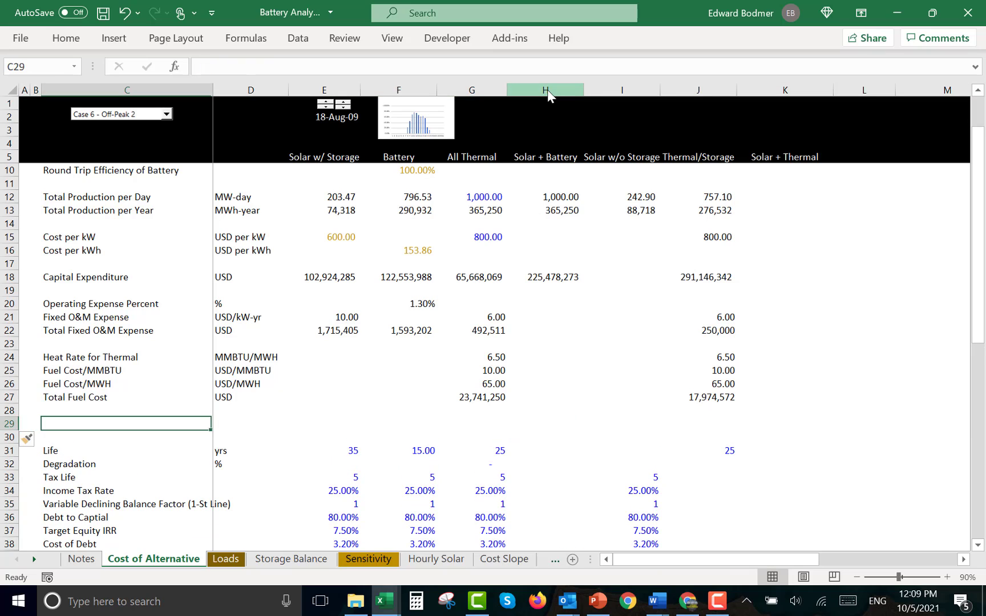
Label row 29 as Total O&M Cost in column C with the unit USD in column D
text(Total O)
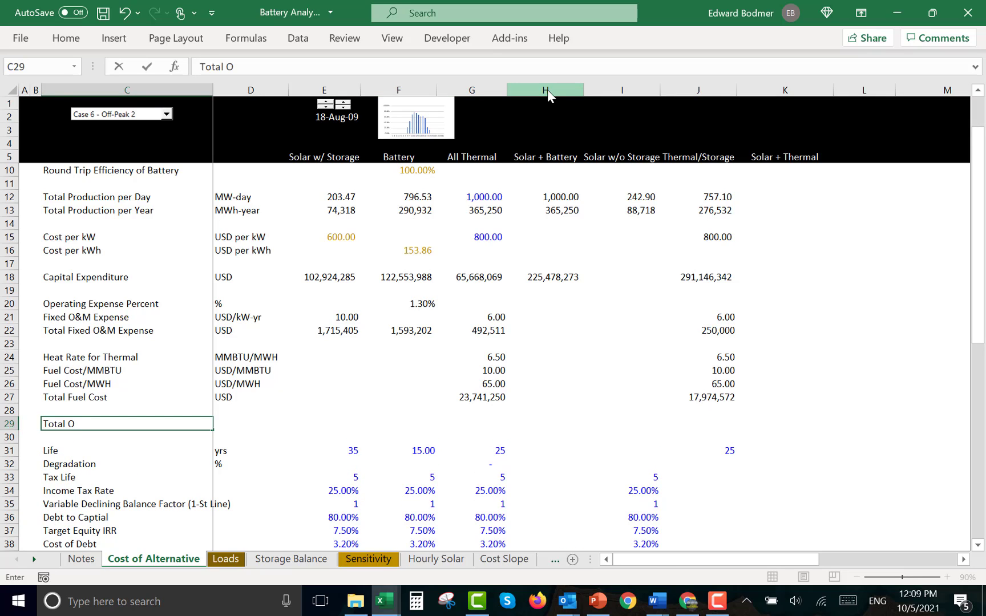
text(&M Cost)
key(Tab)
text(U)
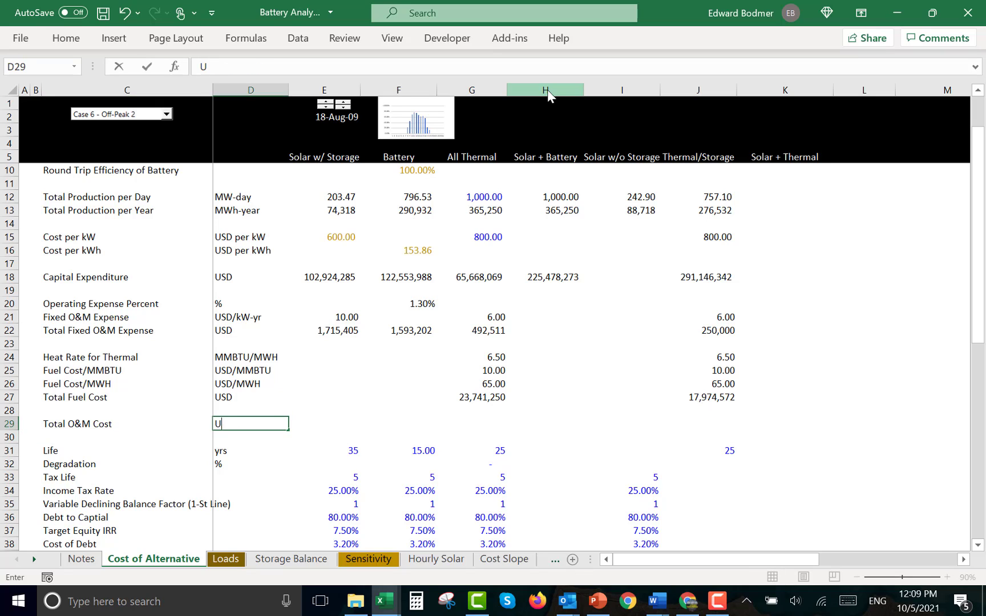
key(Tab)
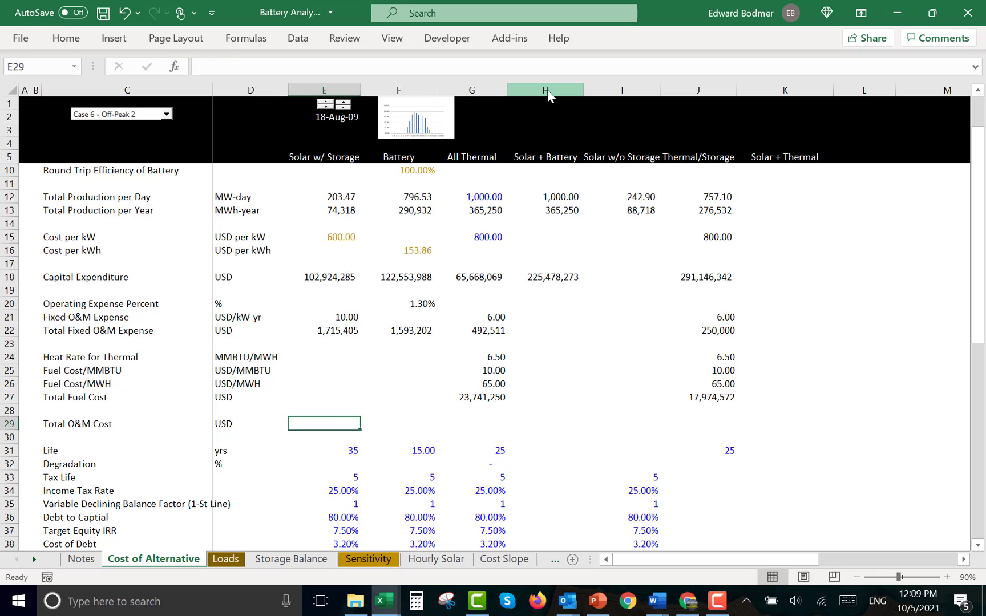
Calculate the Solar w/ Storage total O&M cost in E29 as fixed O&M expense plus total fuel cost, =E22+E27
text(=)
key(Up)
key(Up)
key(Up)
key(Up)
key(Up)
key(Up)
key(Up)
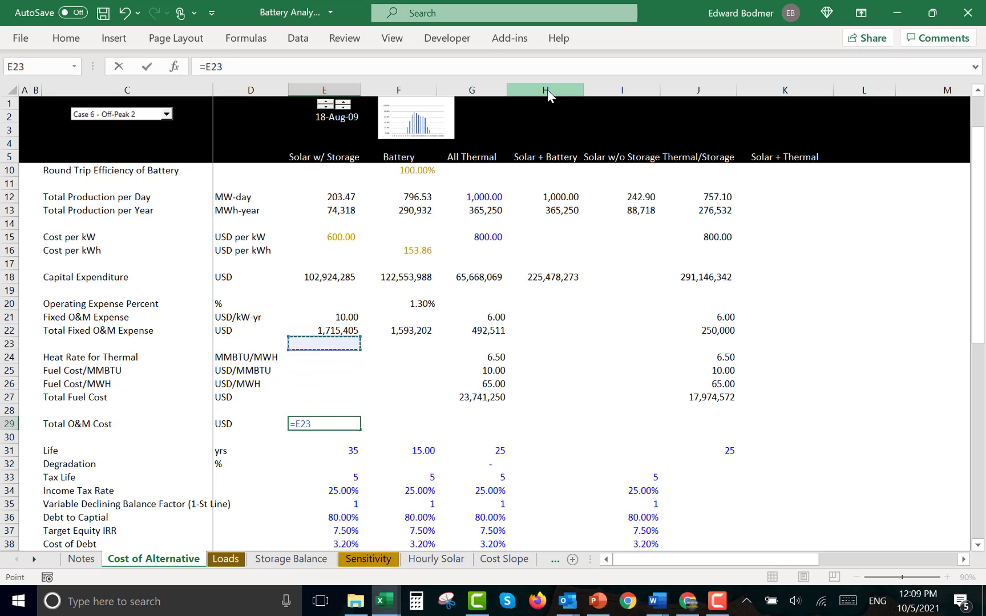
text(+)
key(Up)
key(Up)
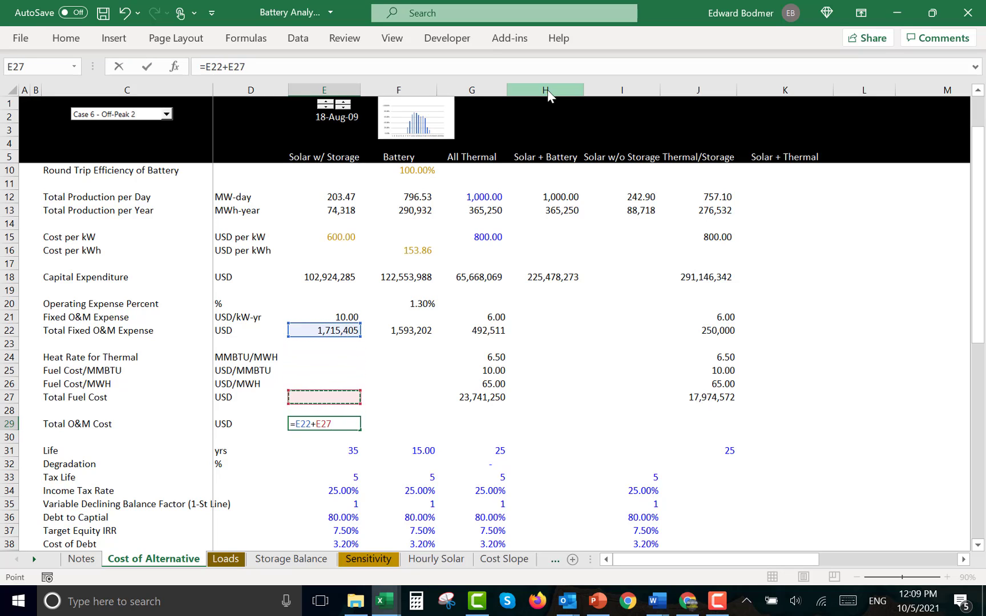
key(Return)
key(Up)
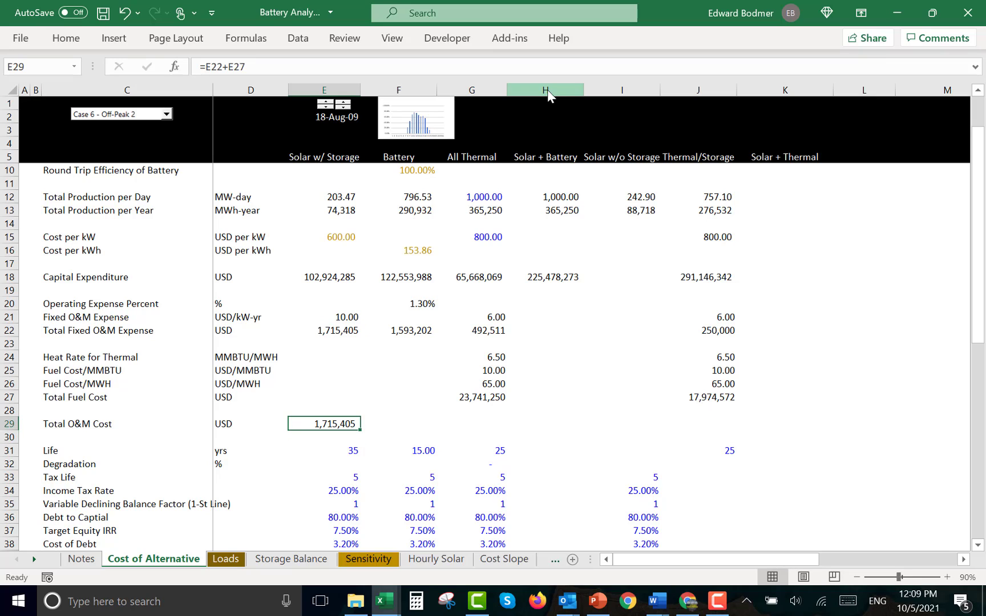
Copy the Total O&M Cost formula from E29 to the Battery, All Thermal and Thermal/Storage columns
key(ctrl+c)
key(Right)
key(ctrl+v)
key(Right)
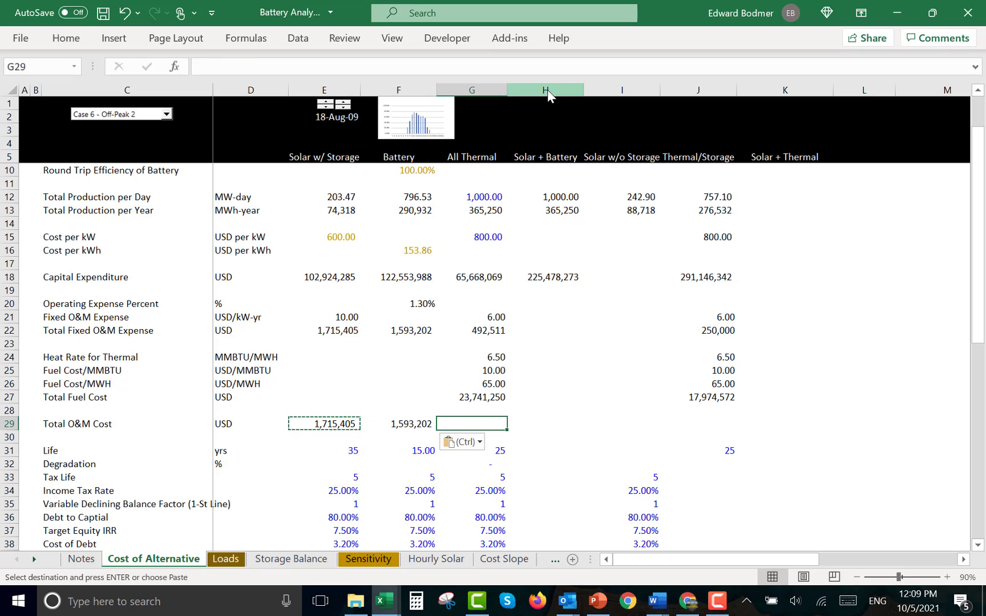
key(ctrl+v)
key(Right)
key(Right)
key(Right)
key(ctrl+v)
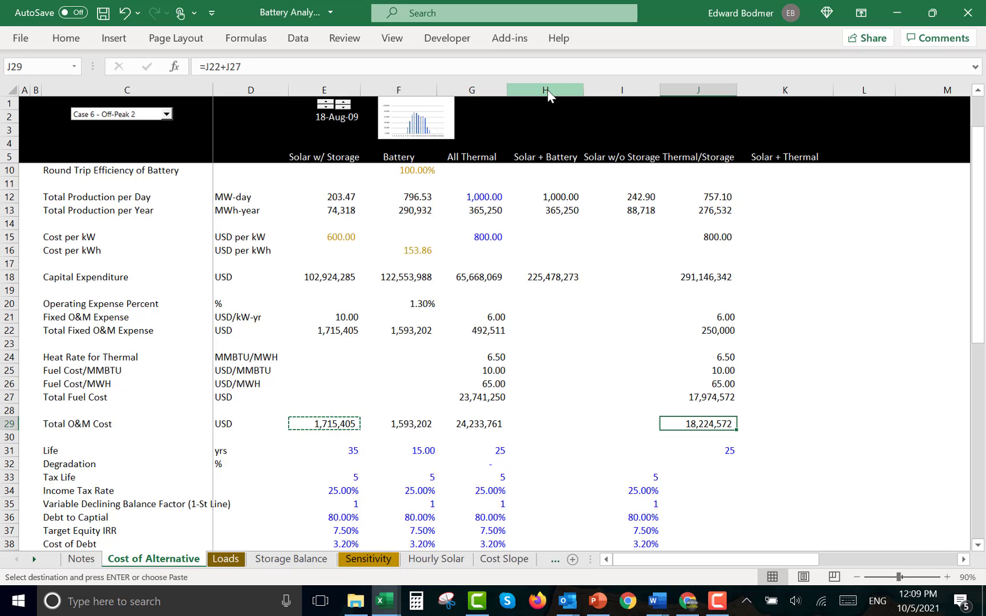
key(Escape)
Apply a top and bottom border to the Capital Expenditure row from C18 to J18
key(Left)
key(Left)
key(Left)
key(Left)
key(Left)
key(Left)
key(Left)
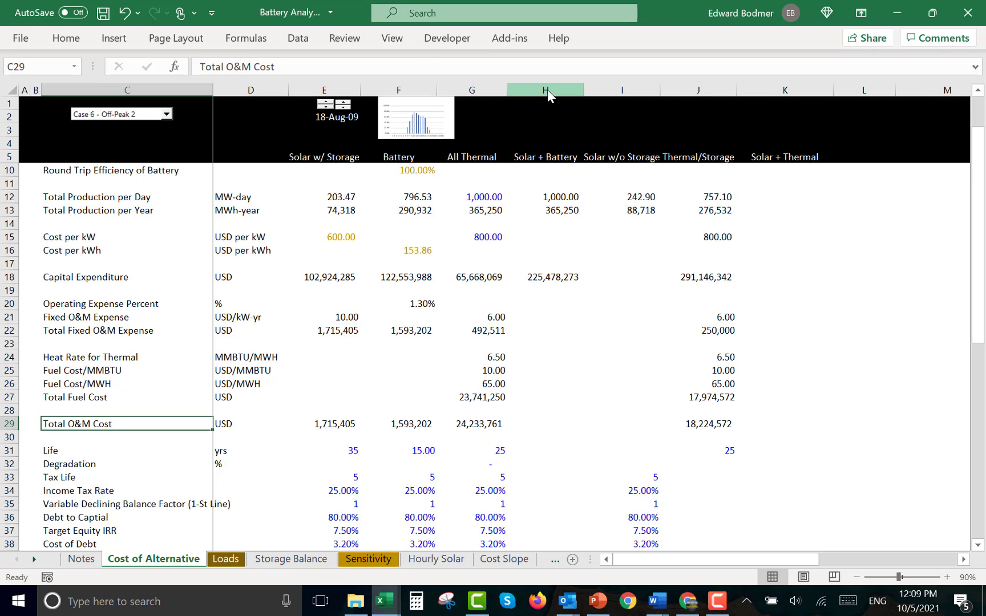
key(Up)
key(Up)
key(Up)
key(Up)
key(Up)
key(Up)
key(Up)
key(Up)
key(Up)
key(Up)
key(Up)
key(ctrl+shift+Right)
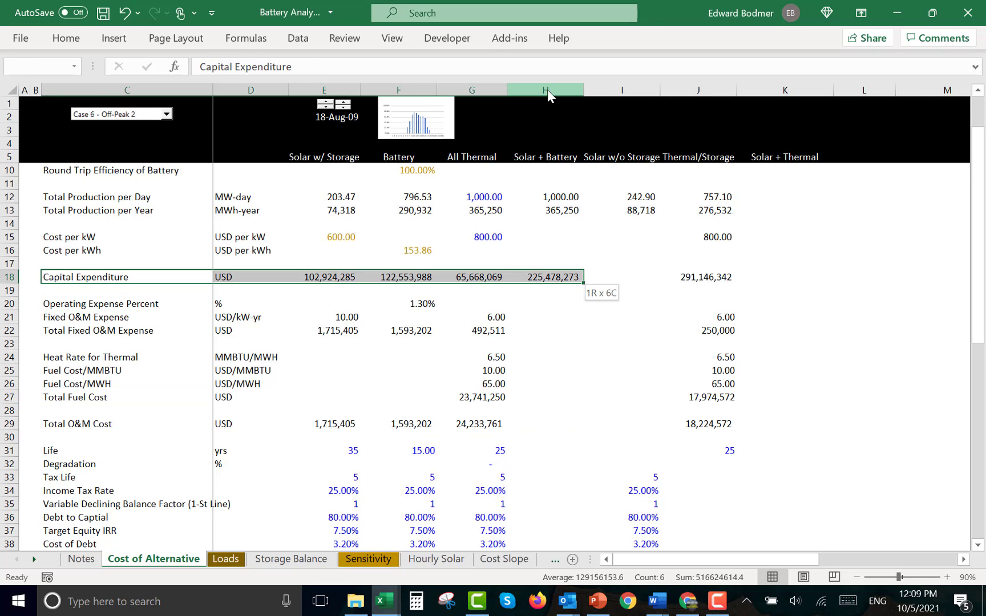
key(ctrl+shift+Right)
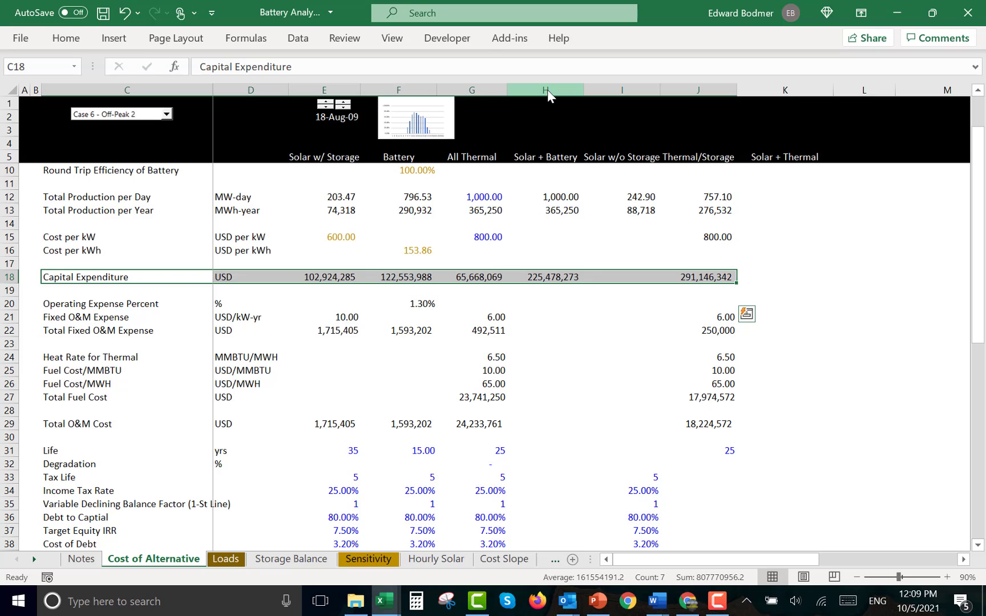
key(ctrl+shift+t)
Apply a top and bottom border to the Total O&M Cost row from C29 to J29
key(Down)
key(Down)
key(Down)
key(Down)
key(Down)
key(Down)
key(Down)
key(Down)
key(Down)
key(Down)
key(Down)
key(Down)
key(Down)
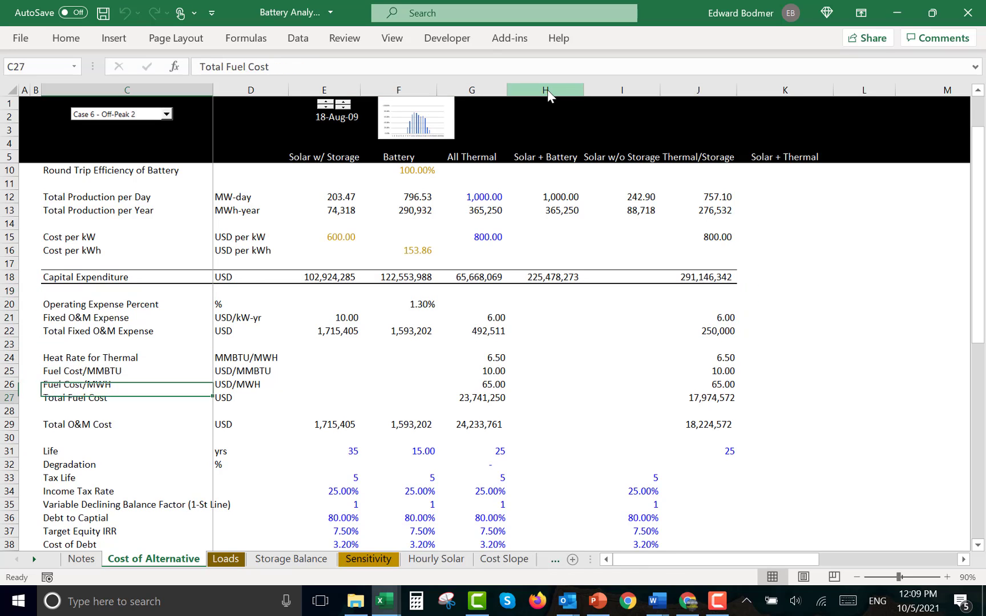
key(Up)
key(Up)
key(ctrl+shift+Right)
key(ctrl+shift+Right)
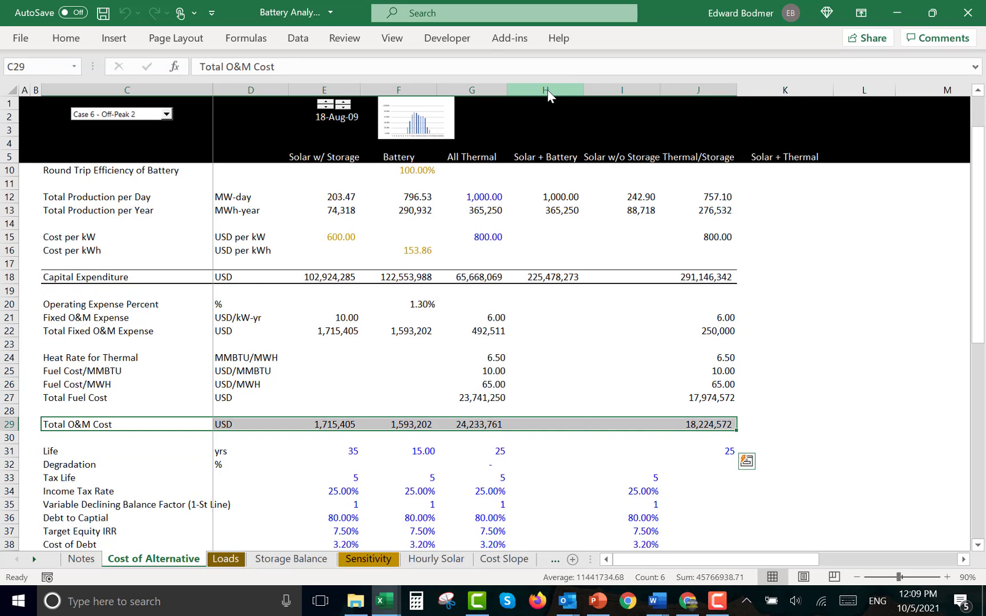
key(ctrl+shift+t)
key(Down)
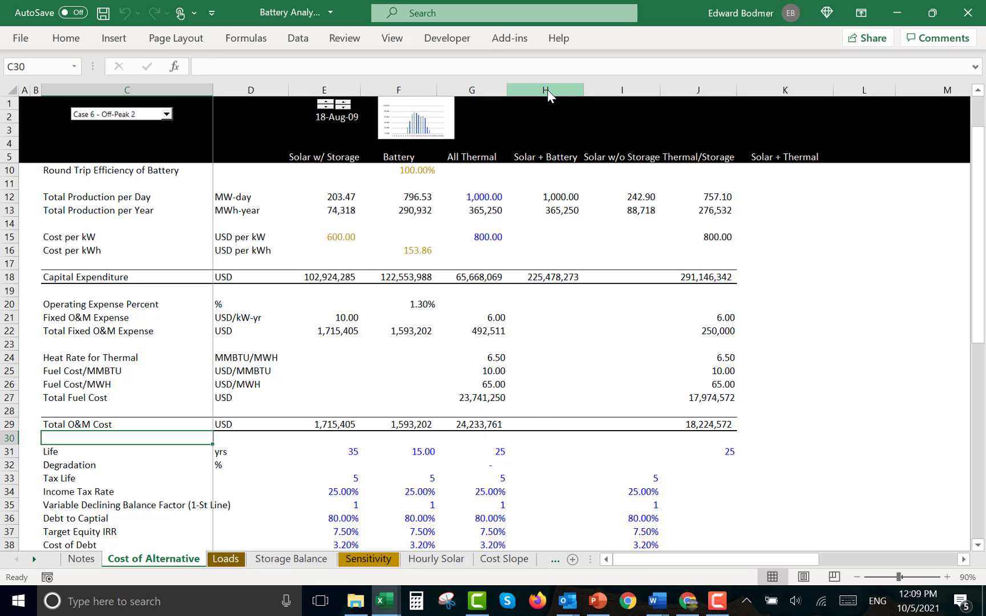
On the Detailed LCOE Calculator sheet, link the Solar w/ Storage Total Operating Costs in G53 to ='Cost of Alternative'!E29
key(ctrl+Page_Down)
key(ctrl+Page_Down)
key(ctrl+Page_Down)
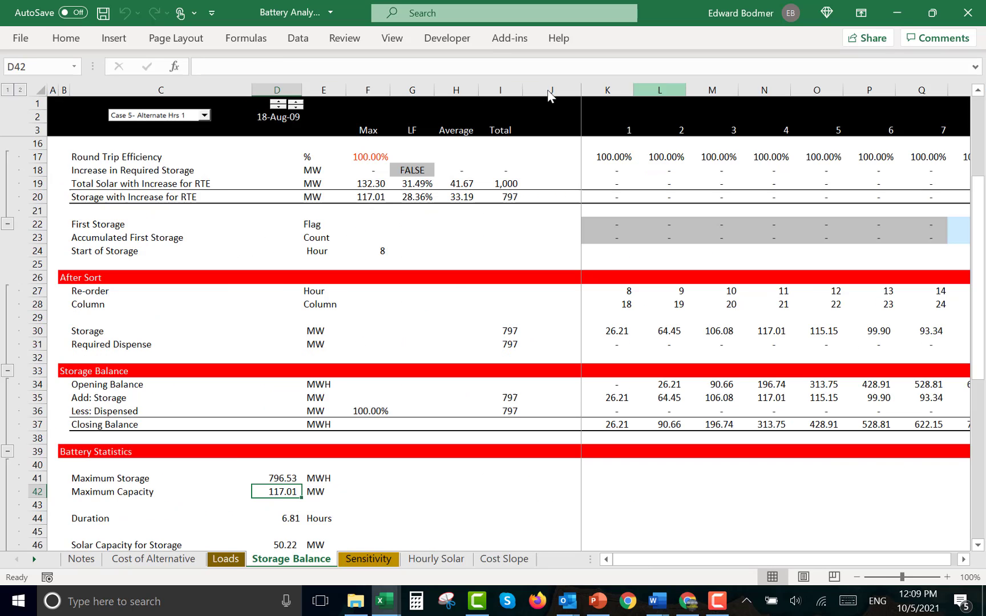
key(ctrl+Page_Down)
key(ctrl+Page_Down)
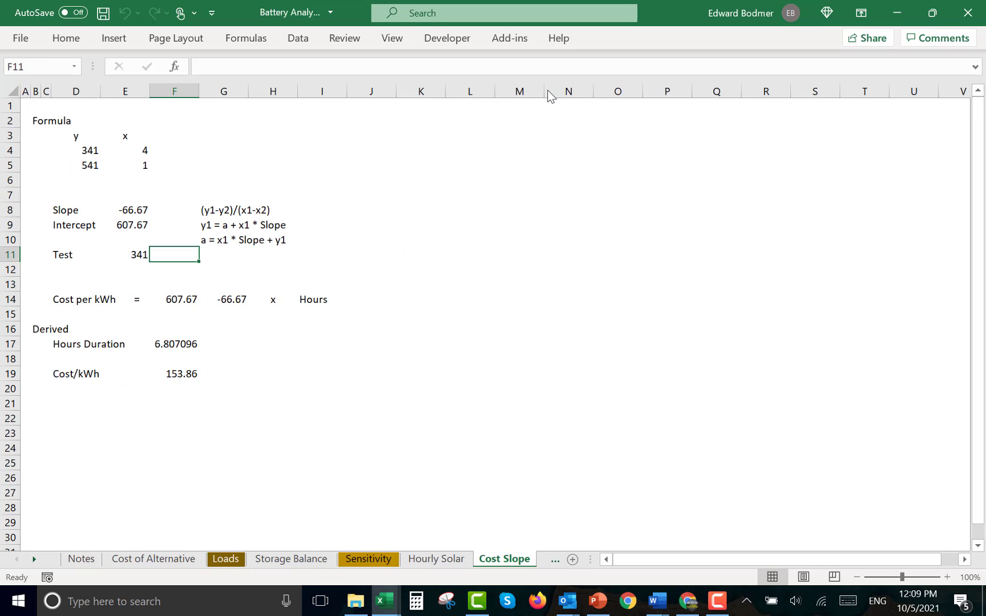
key(ctrl+Down)
key(ctrl+Page_Down)
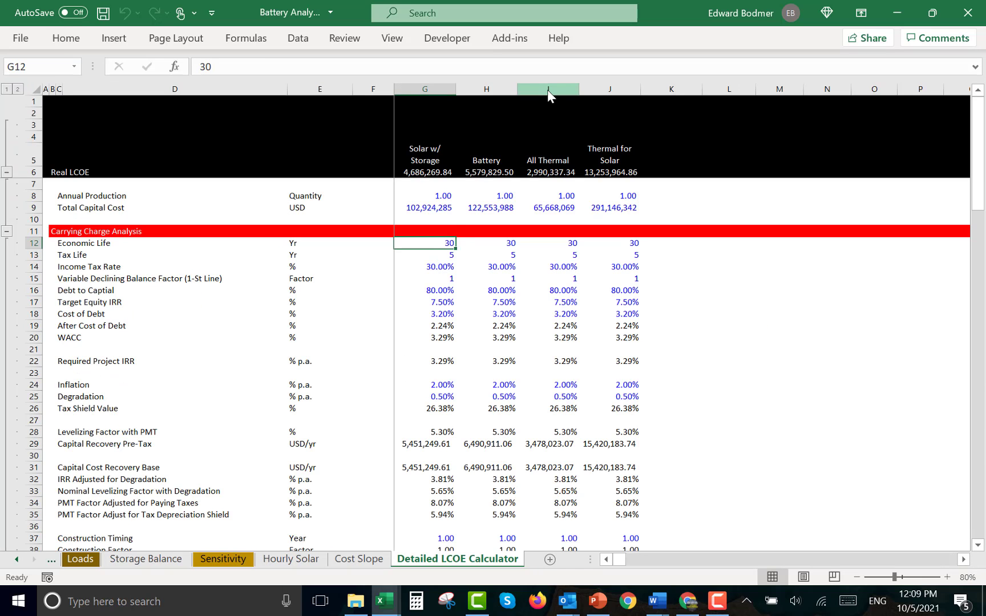
key(Up)
key(Down)
key(Down)
key(Down)
key(Down)
key(Down)
key(Down)
key(Down)
key(Down)
key(Down)
key(Down)
key(Down)
key(Down)
key(Down)
key(Down)
key(Down)
key(Down)
key(Down)
key(Down)
key(Down)
key(Down)
key(Down)
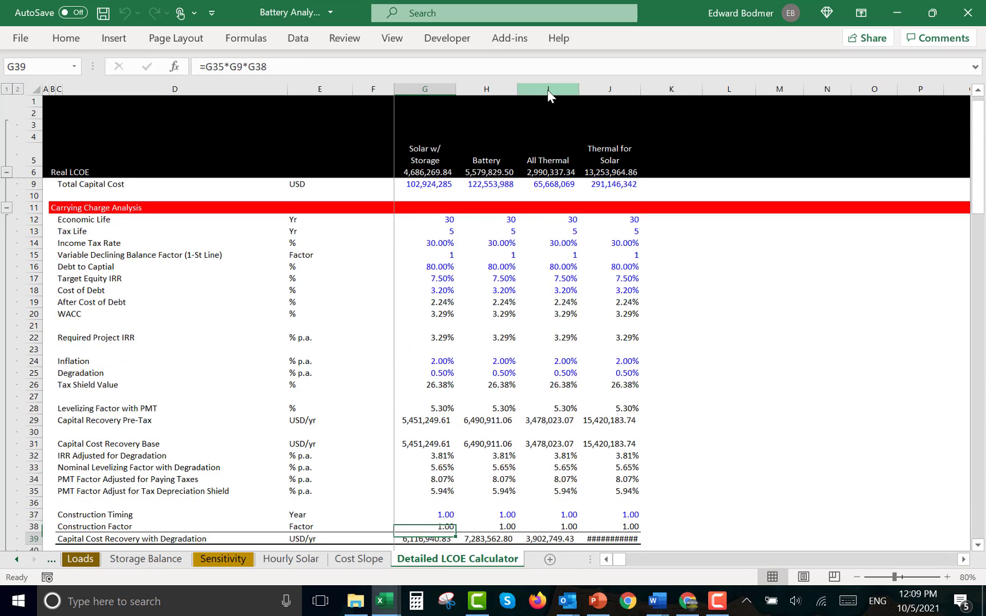
key(Down)
key(Down)
key(Down)
key(Down)
key(Down)
key(Down)
key(Down)
key(Down)
key(Down)
key(Down)
key(Down)
key(Down)
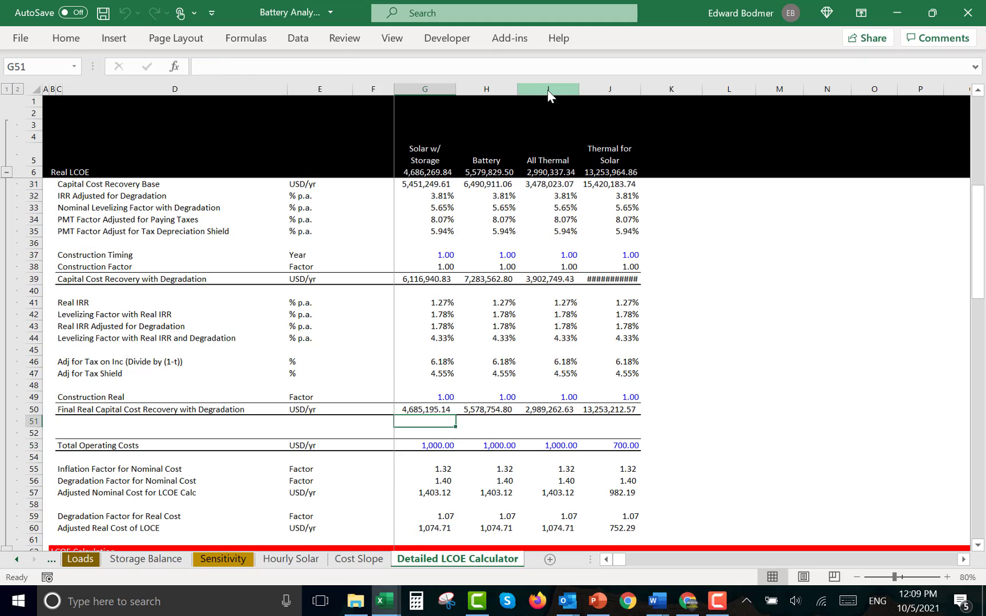
key(Down)
key(Down)
key(Up)
key(Down)
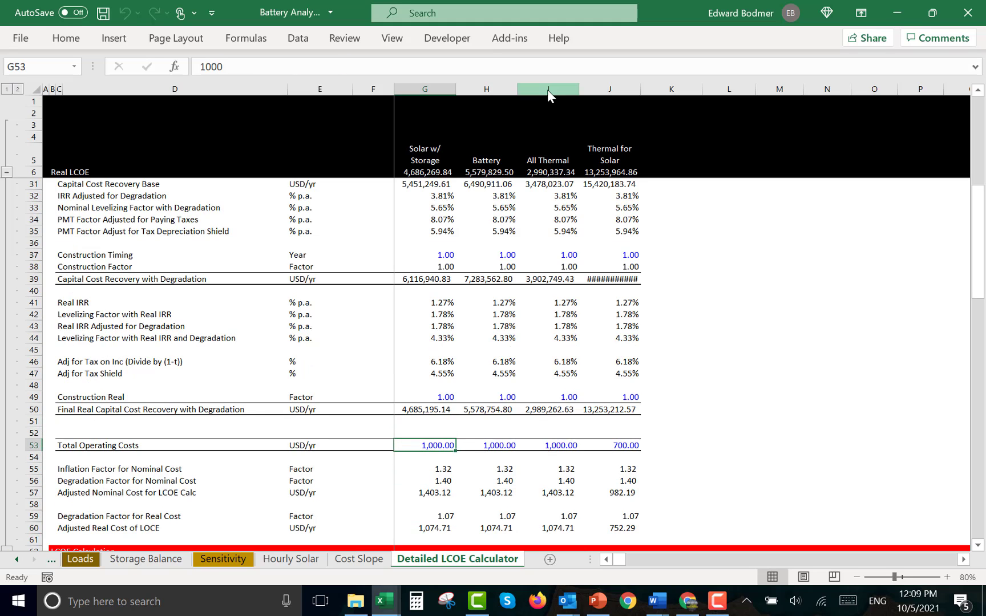
text(=)
key(ctrl+Page_Up)
key(ctrl+Page_Up)
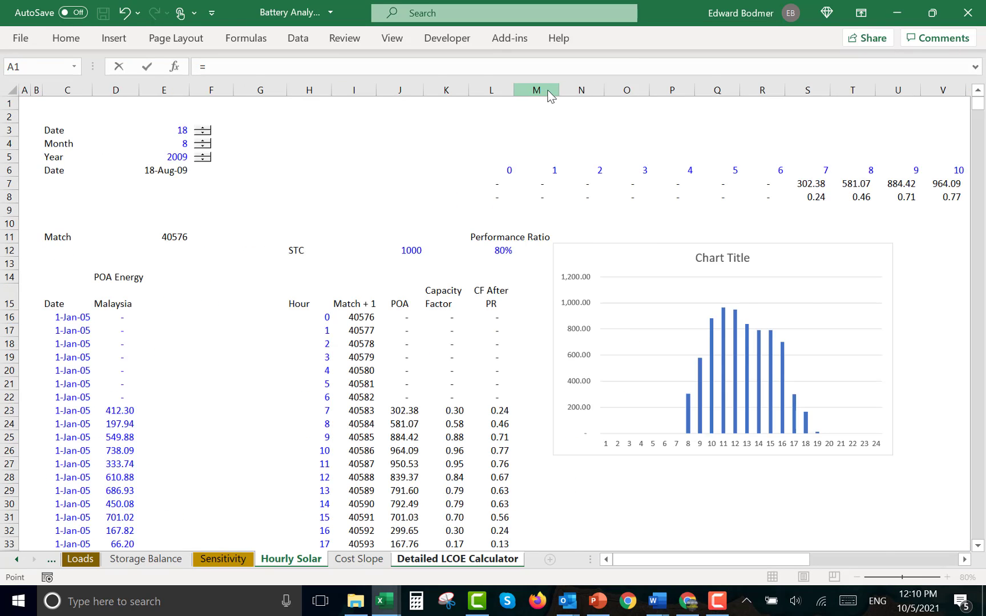
key(ctrl+Page_Up)
key(ctrl+Page_Up)
key(ctrl+Page_Up)
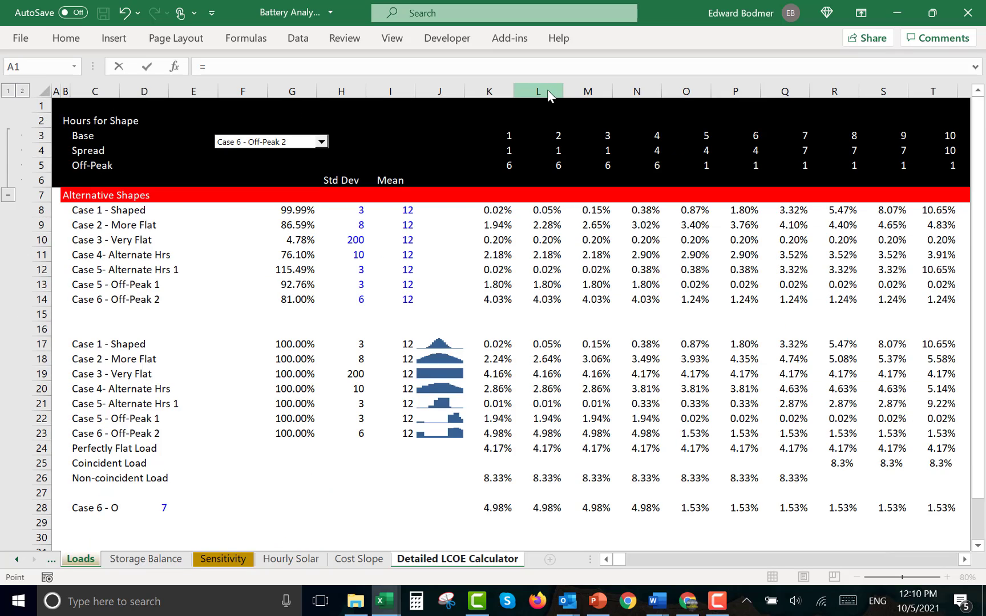
key(ctrl+Page_Up)
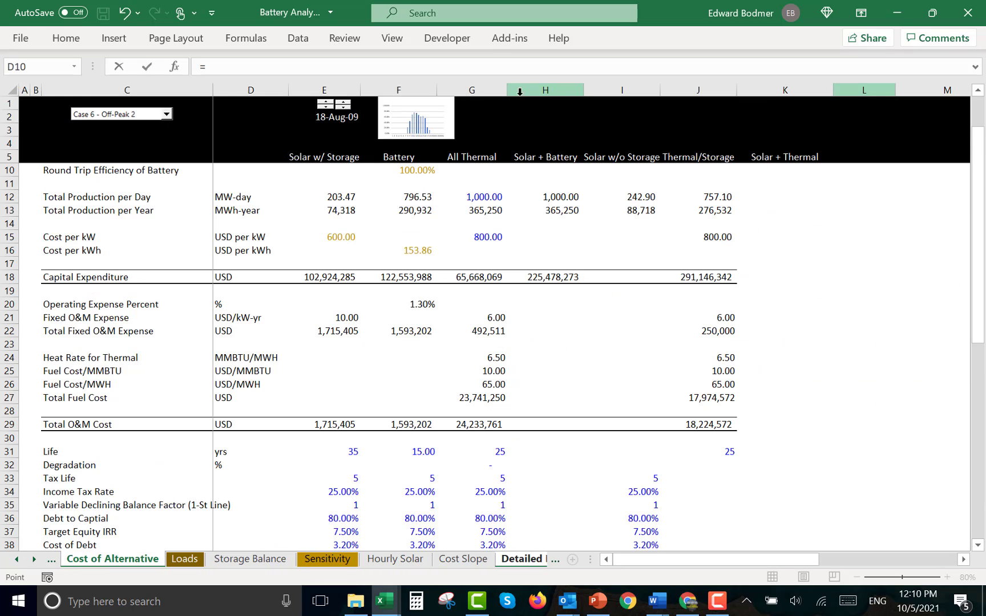
click(331, 434)
click(331, 426)
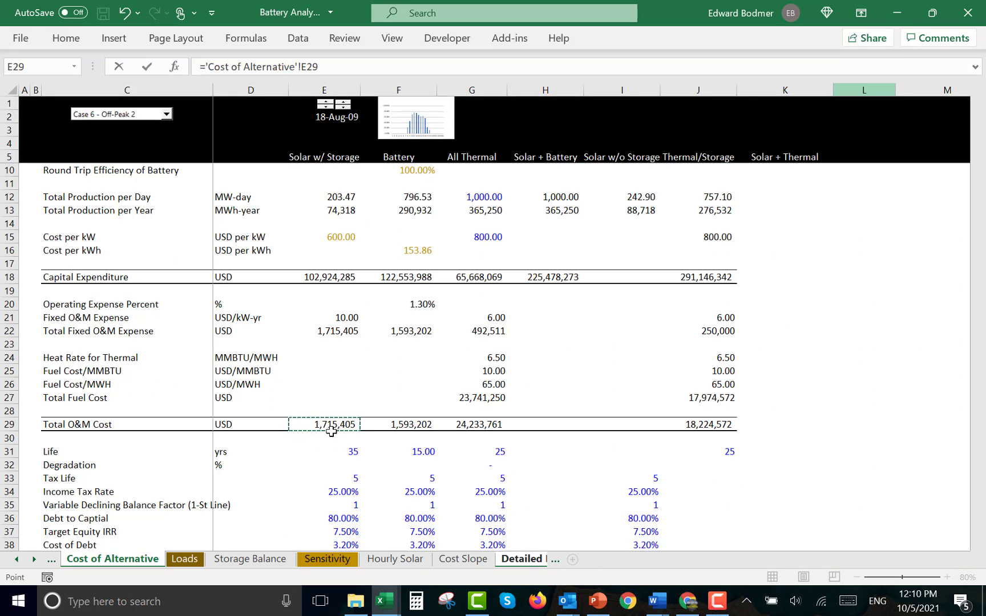
key(Return)
Copy the Total Operating Costs link from G53 to the Battery and All Thermal columns
key(ctrl+c)
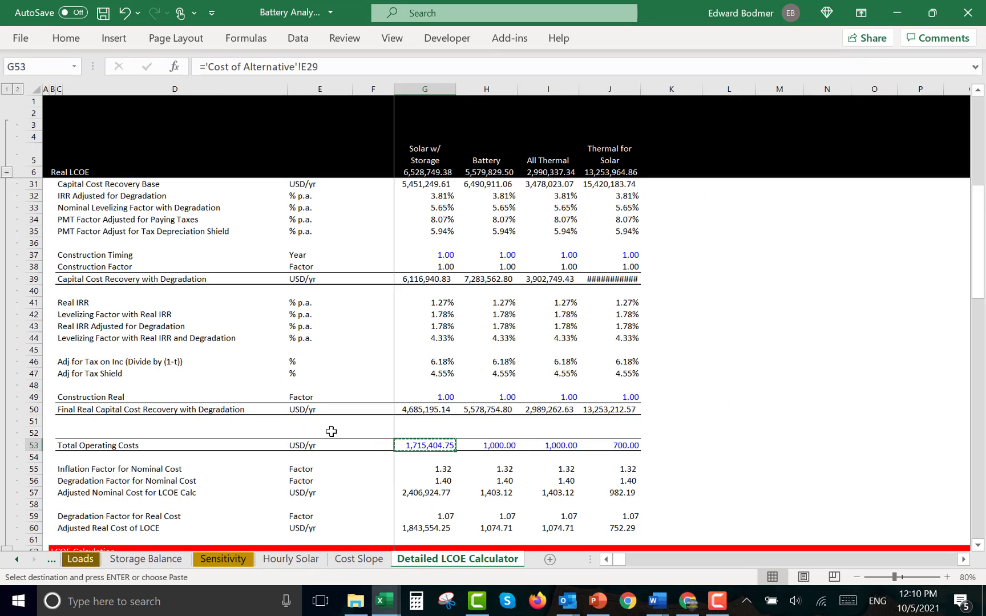
key(Right)
key(ctrl+v)
key(Right)
key(ctrl+v)
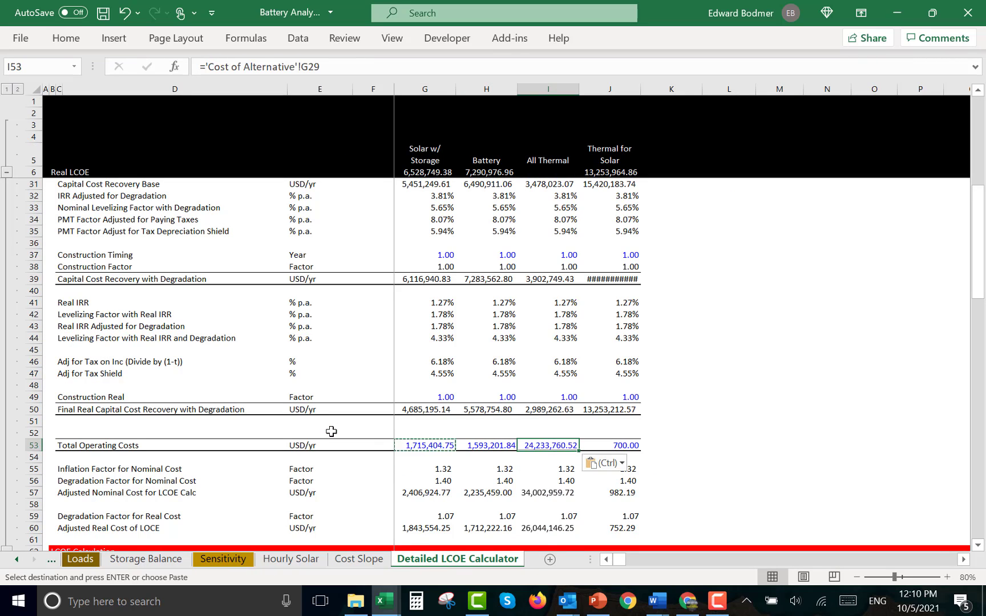
Link the Thermal for Solar Total Operating Costs in J53 to the Thermal/Storage Total O&M Cost in J29 of Cost of Alternative
key(Left)
key(Left)
key(Left)
key(Right)
key(Right)
key(Right)
key(Right)
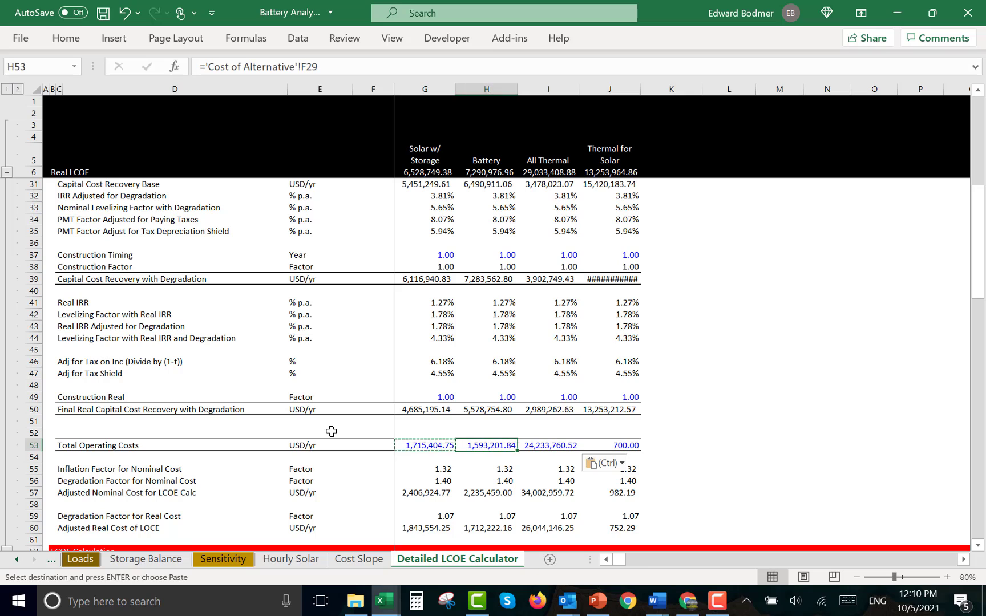
text(=)
key(ctrl+Page_Up)
key(ctrl+Page_Up)
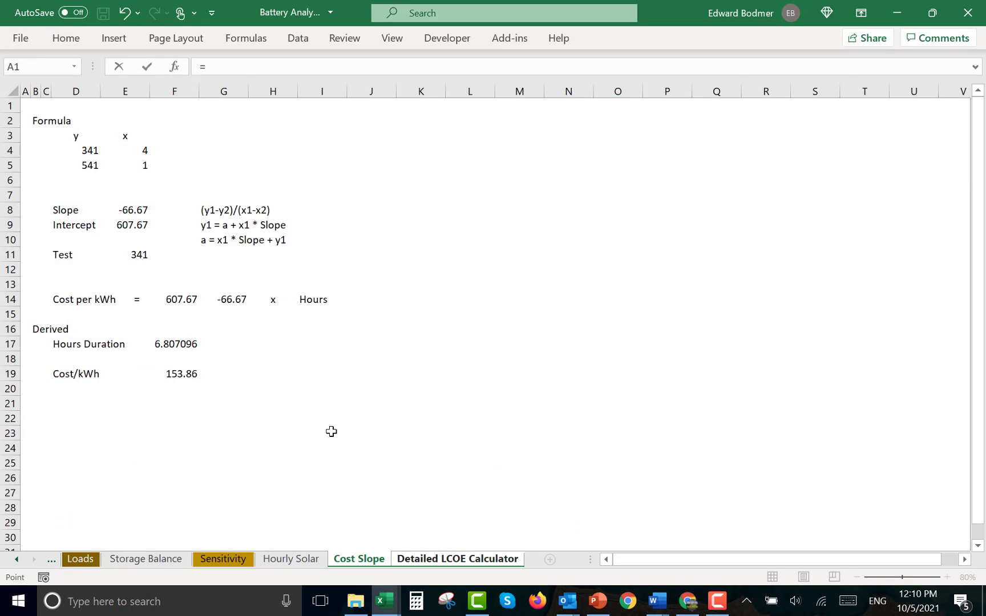
key(ctrl+Page_Up)
key(ctrl+Page_Up)
key(ctrl+Page_Up)
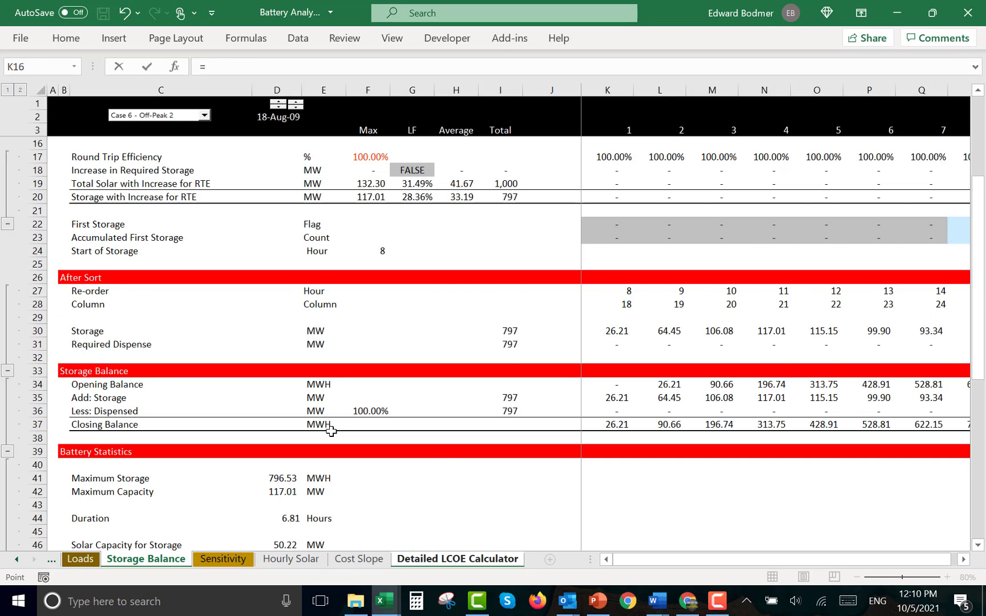
key(ctrl+Page_Up)
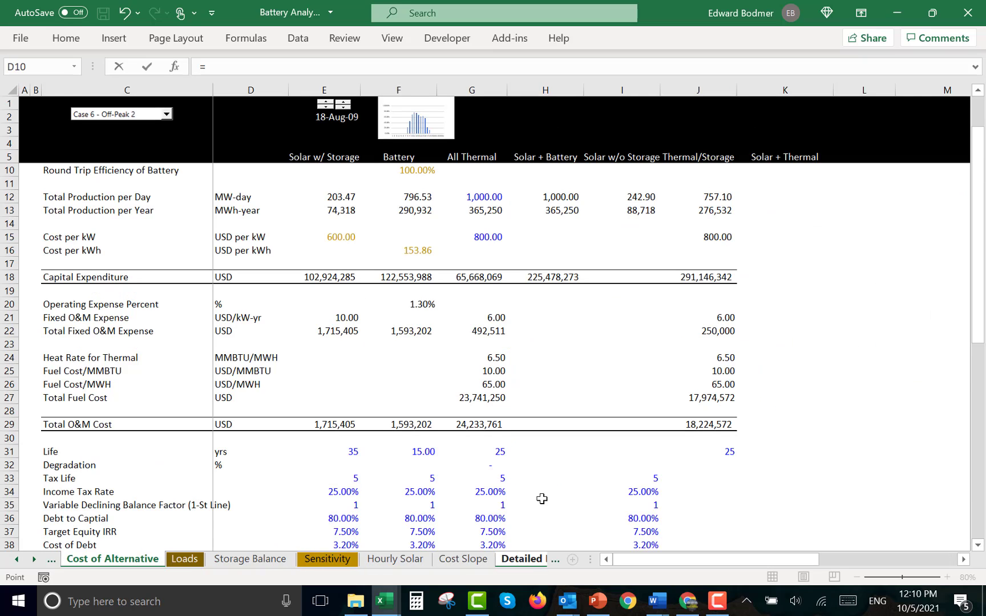
click(714, 429)
key(Return)
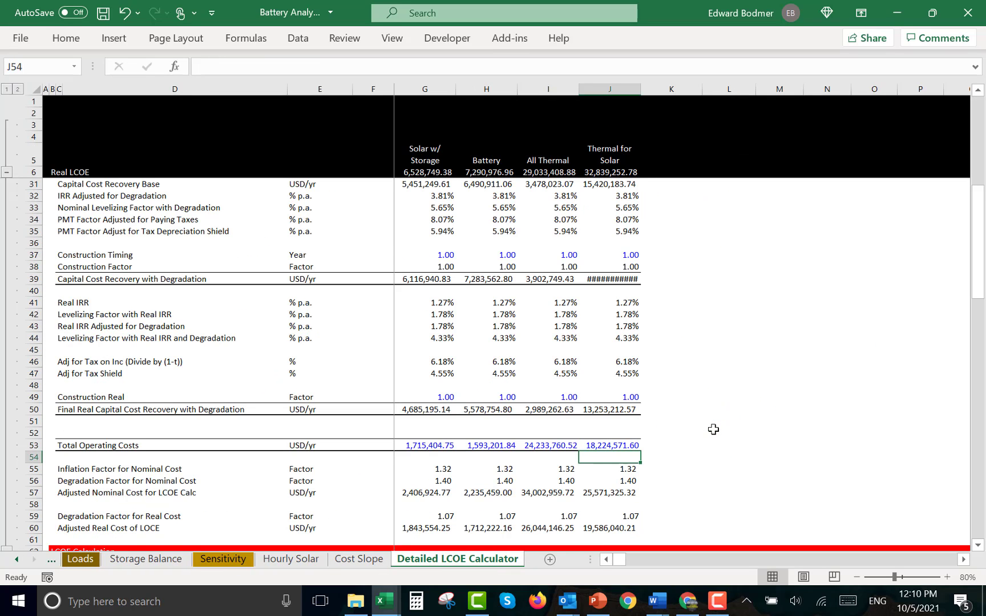
Link the Solar w/ Storage Economic Life in G12 to the Life in ='Cost of Alternative'!E31
key(Up)
key(Up)
key(Left)
key(Left)
key(Left)
key(Left)
key(Left)
key(Left)
key(Left)
key(Left)
key(Left)
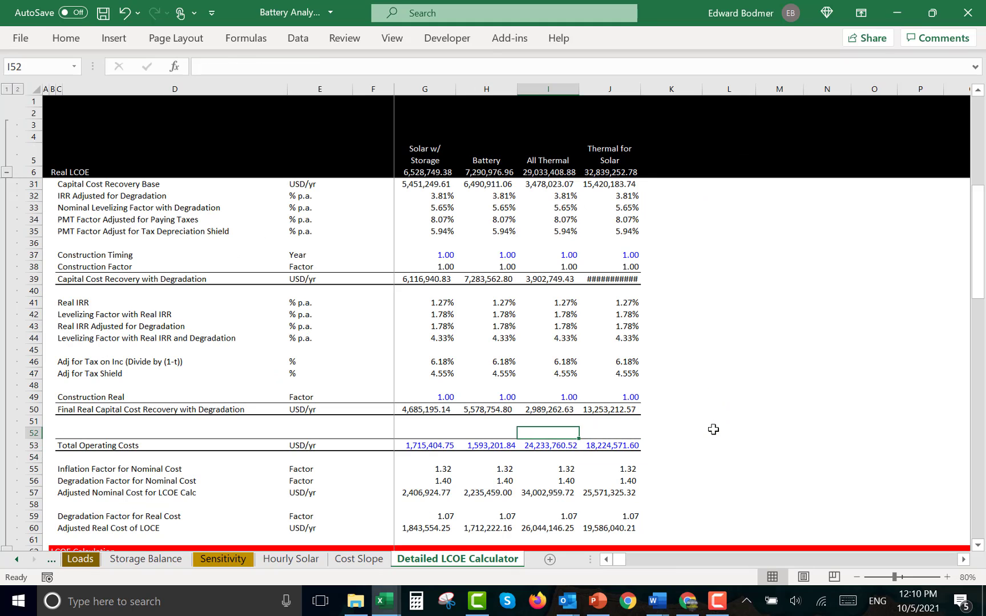
key(Up)
key(Page_Up)
key(Up)
key(Up)
key(Up)
key(Up)
key(Up)
key(Up)
key(Up)
key(Up)
key(Up)
key(Up)
key(Up)
key(Up)
key(Up)
key(Up)
key(Up)
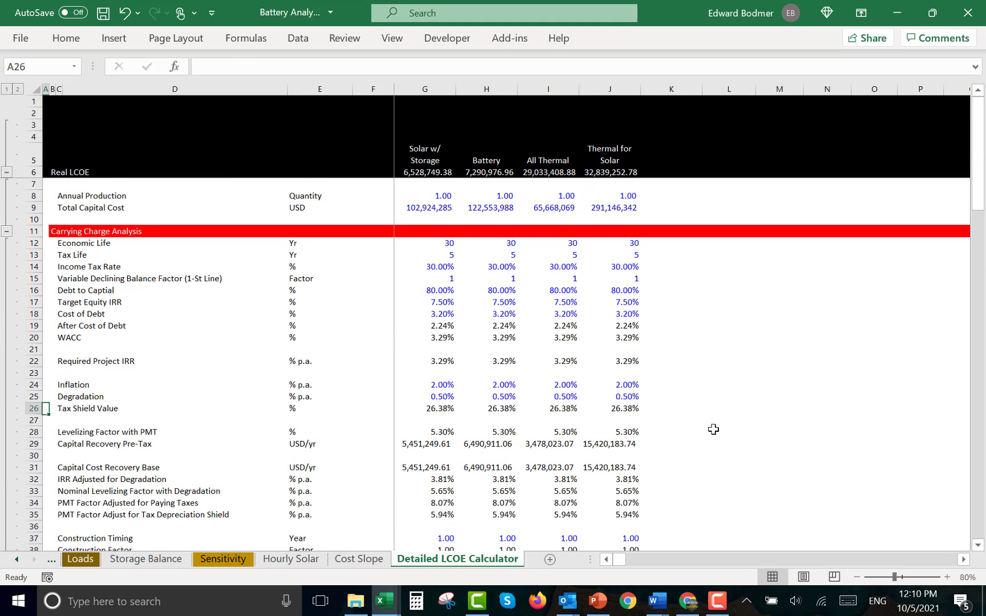
key(Right)
key(Right)
key(Right)
key(Right)
key(Right)
key(Right)
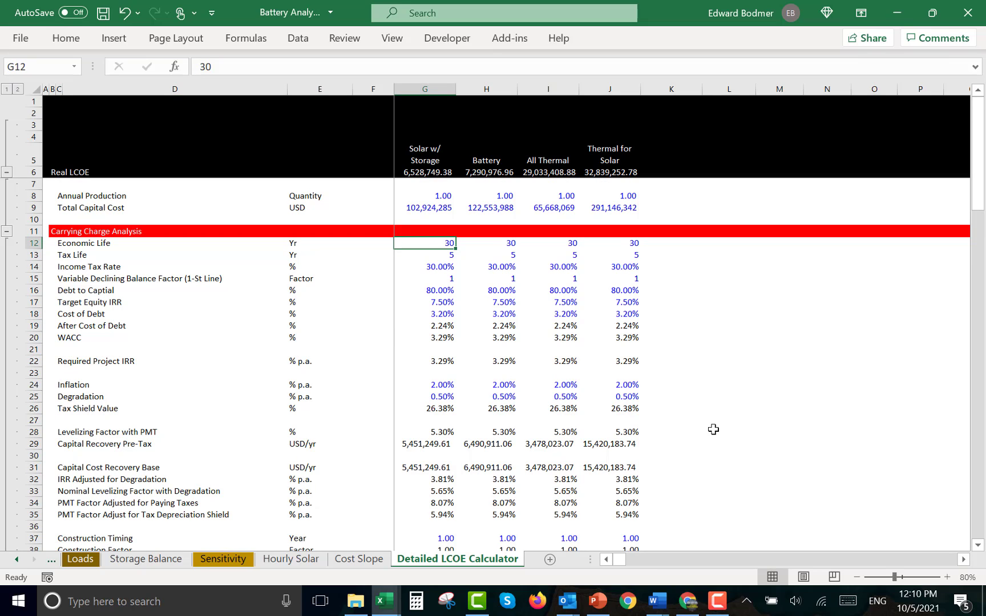
text(=)
key(ctrl+Page_Up)
key(ctrl+Page_Up)
key(ctrl+Page_Up)
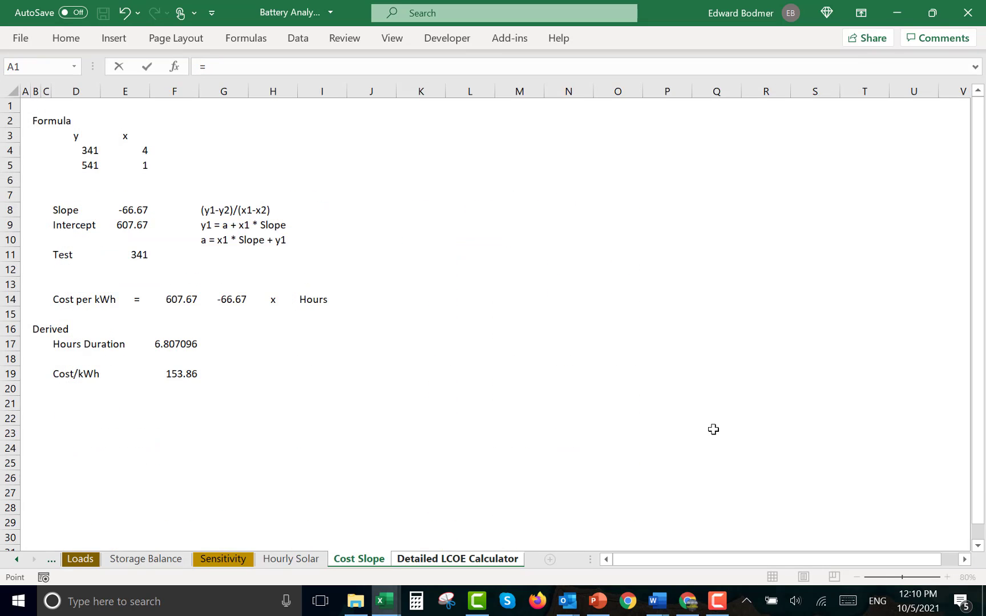
key(ctrl+Page_Up)
key(ctrl+Page_Up)
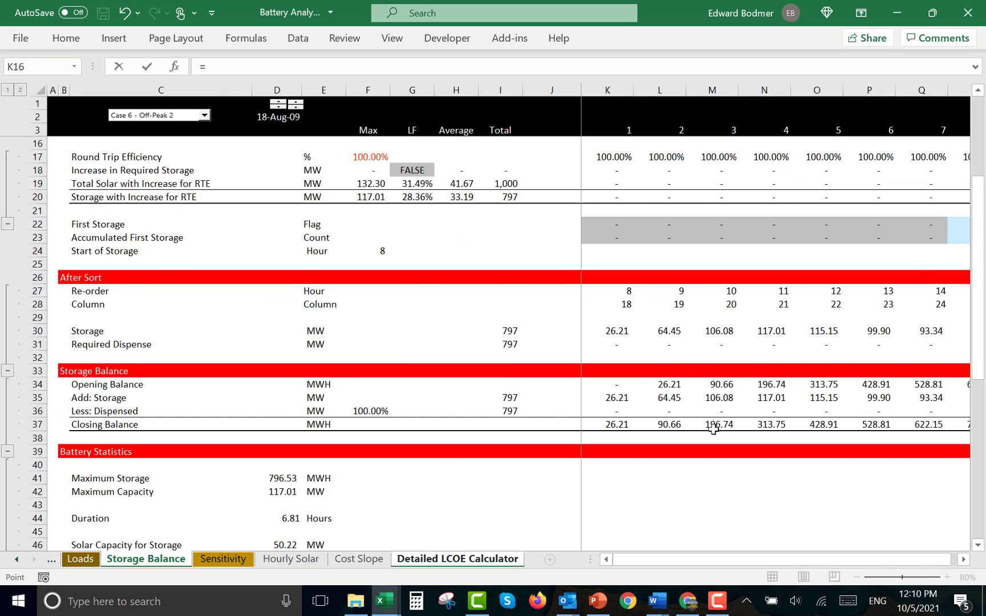
key(ctrl+Page_Up)
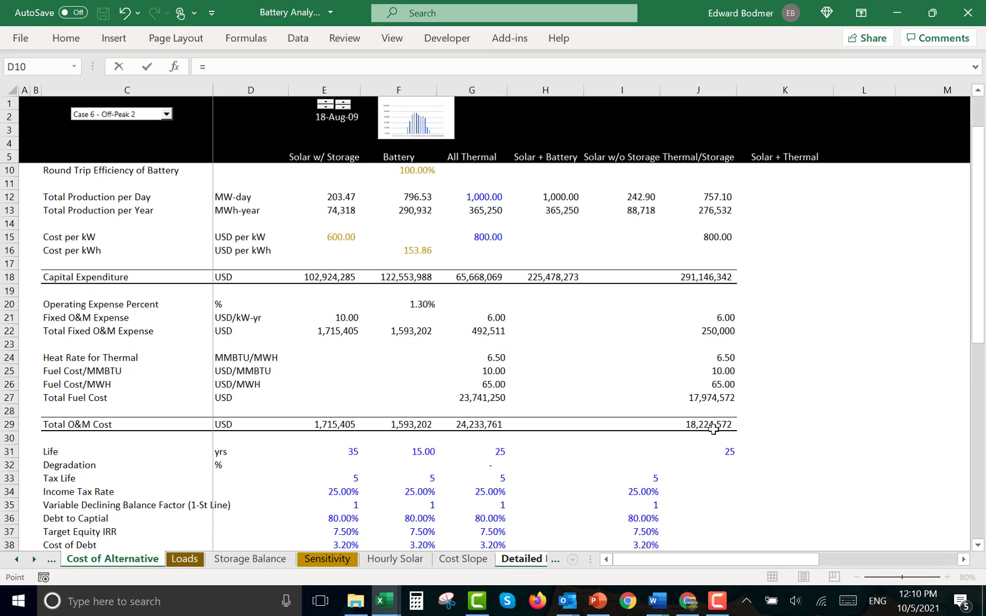
key(ctrl+Page_Up)
key(ctrl+Page_Down)
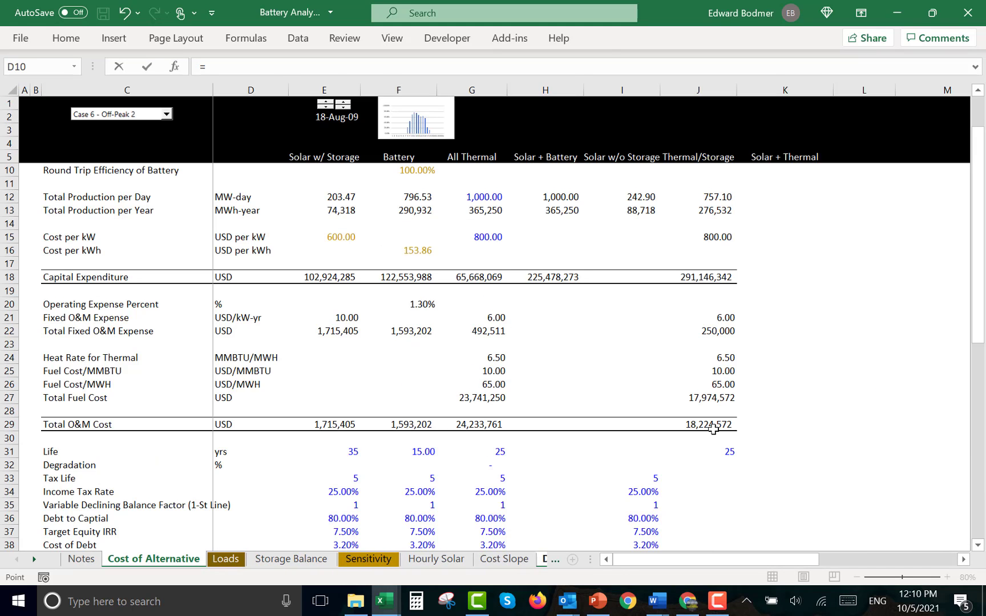
click(337, 453)
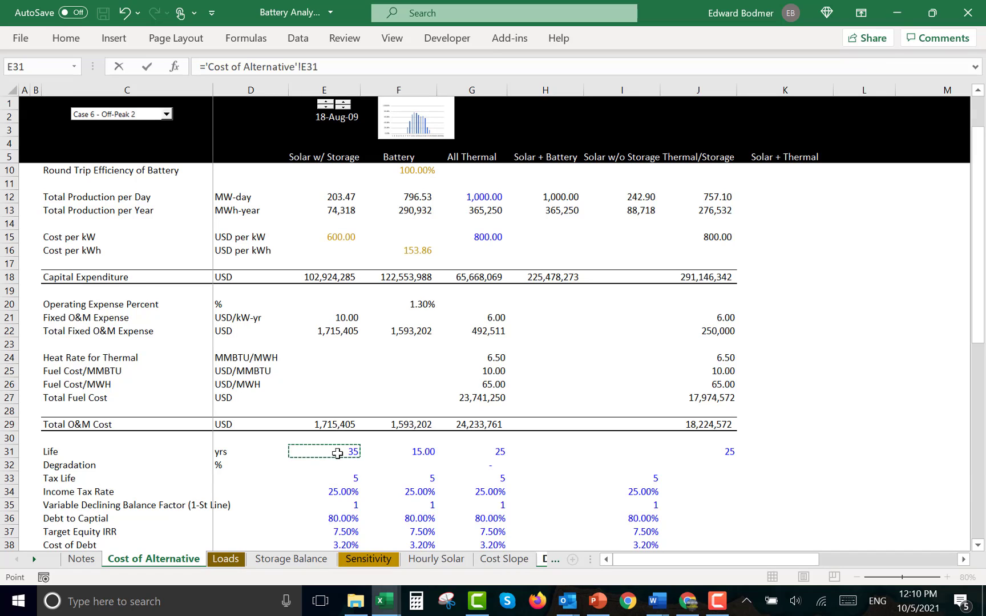
key(Return)
Link the Battery Economic Life in H12 to the battery Life in ='Cost of Alternative'!F31
key(Right)
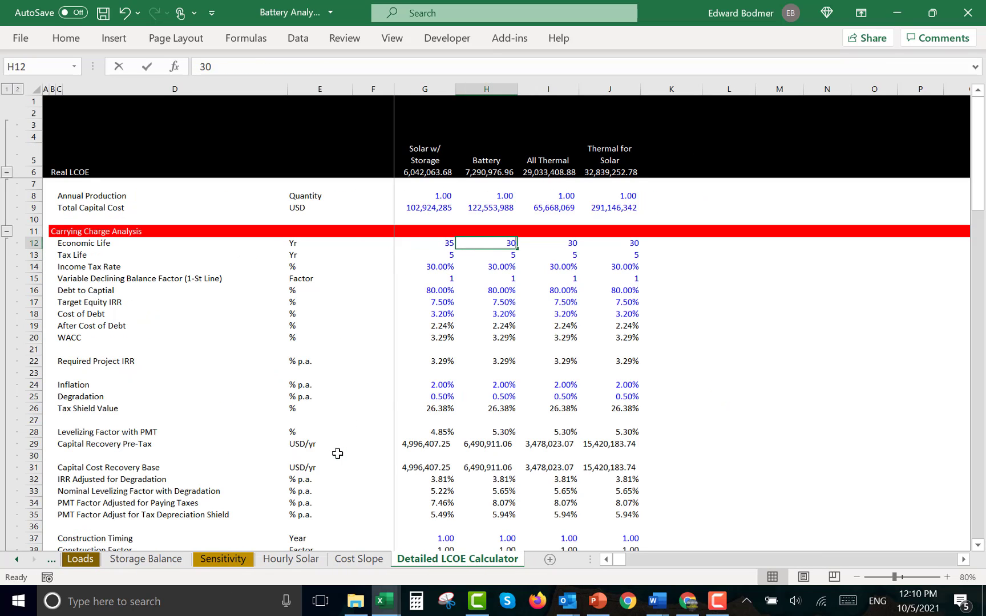
text(=)
key(ctrl+Page_Up)
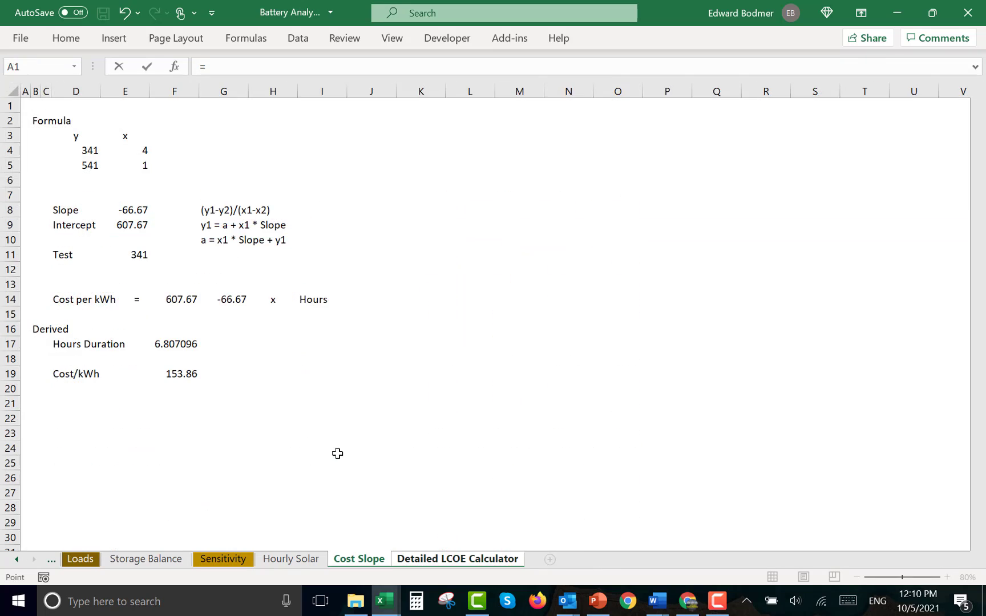
key(ctrl+Page_Down)
key(ctrl+Page_Up)
key(ctrl+Page_Up)
key(ctrl+Page_Up)
key(ctrl+Page_Up)
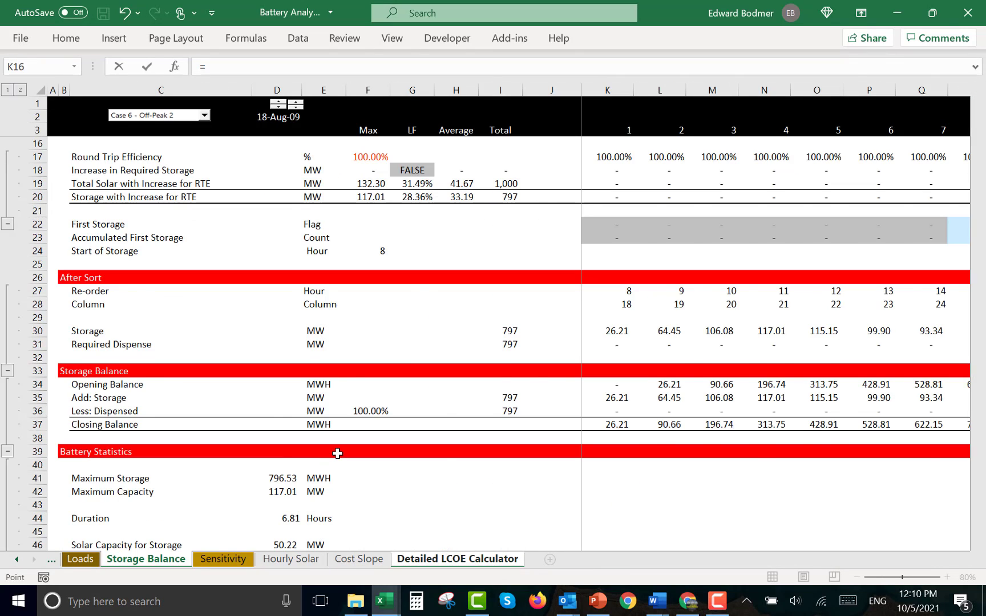
key(ctrl+Page_Up)
key(ctrl+Page_Up)
key(ctrl+Page_Up)
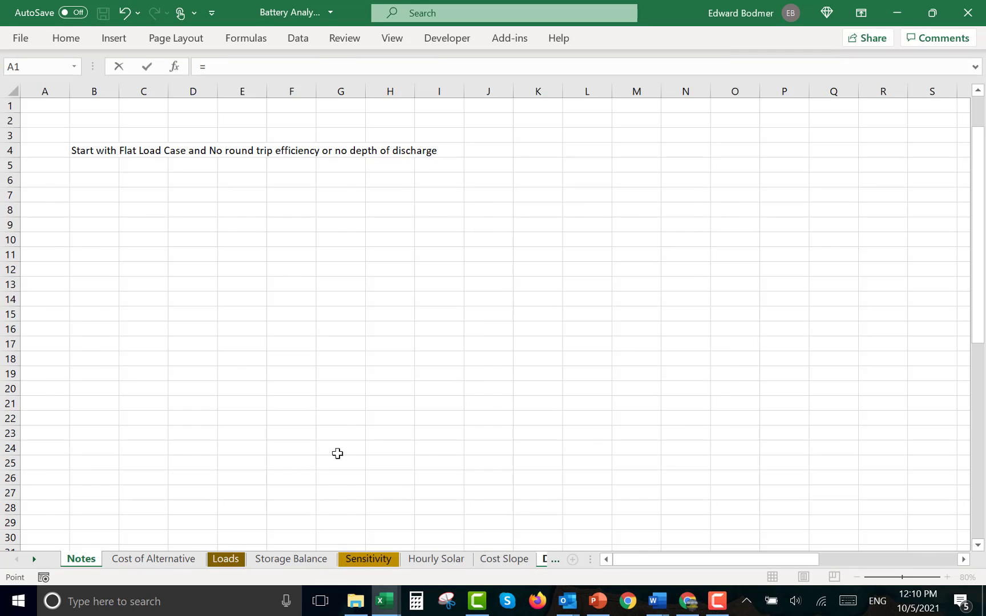
key(ctrl+Page_Down)
click(427, 452)
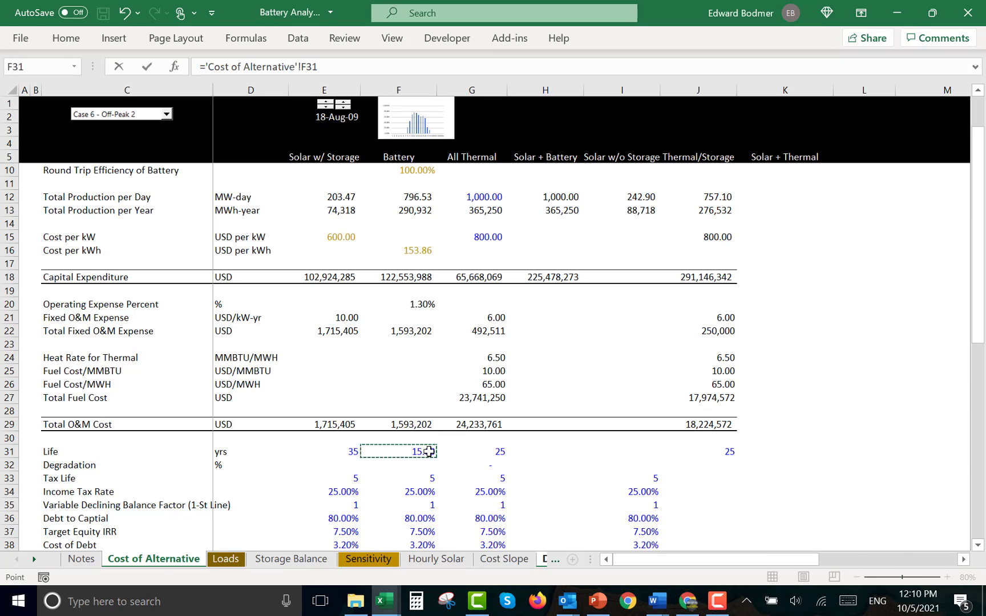
key(Return)
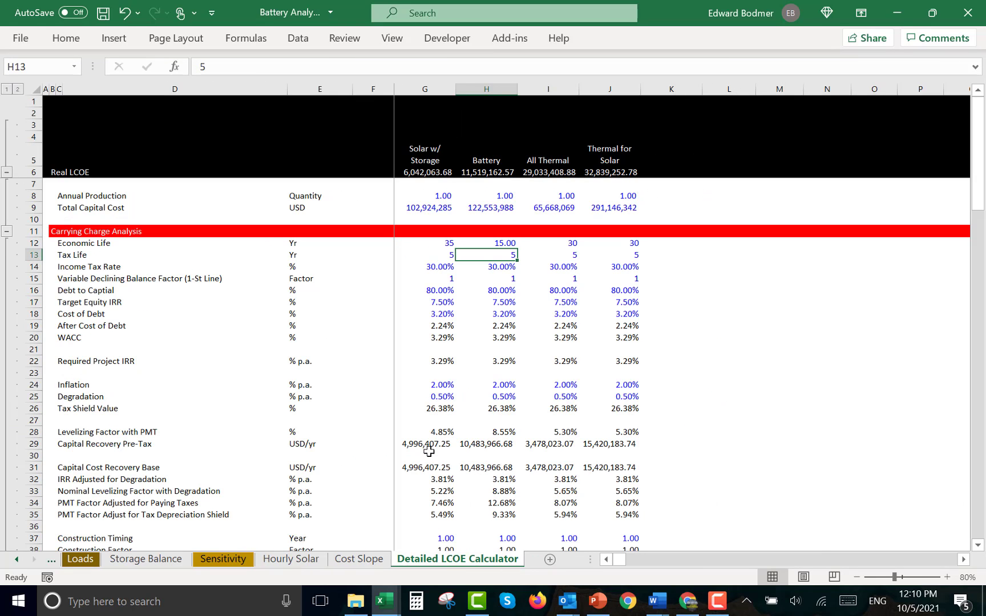
Link the All Thermal Economic Life in I12 to the Life in ='Cost of Alternative'!G31
key(Up)
key(Right)
text(=)
key(ctrl+Page_Up)
key(ctrl+Page_Up)
key(ctrl+Page_Up)
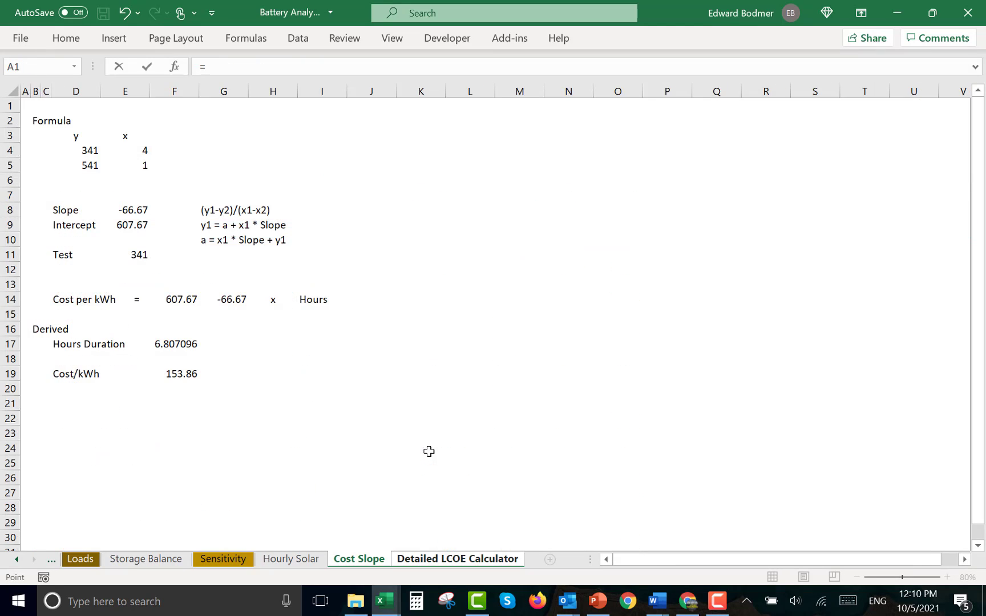
key(ctrl+Page_Up)
key(ctrl+Page_Up)
key(ctrl+Page_Up)
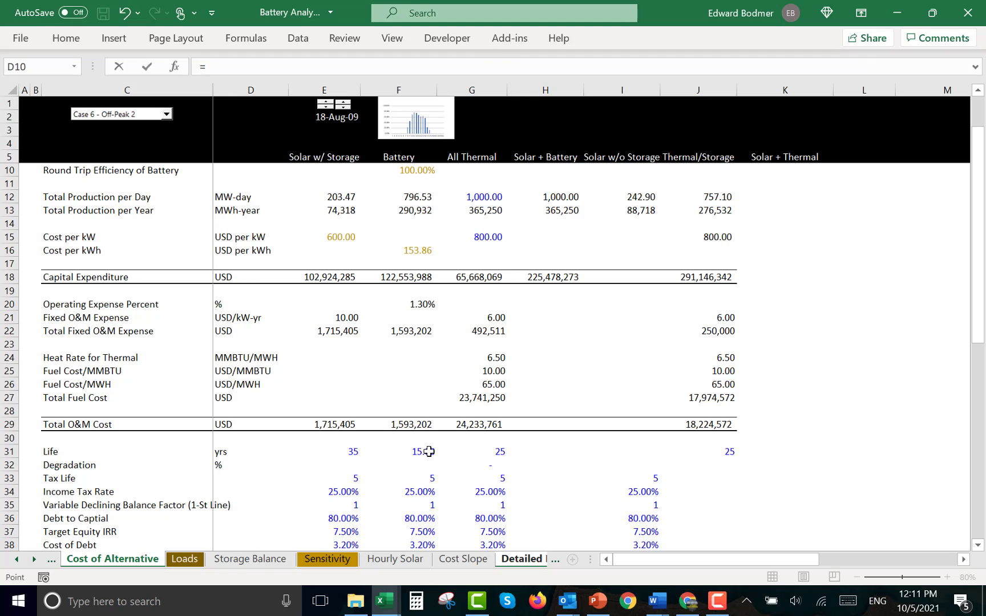
click(477, 442)
key(Down)
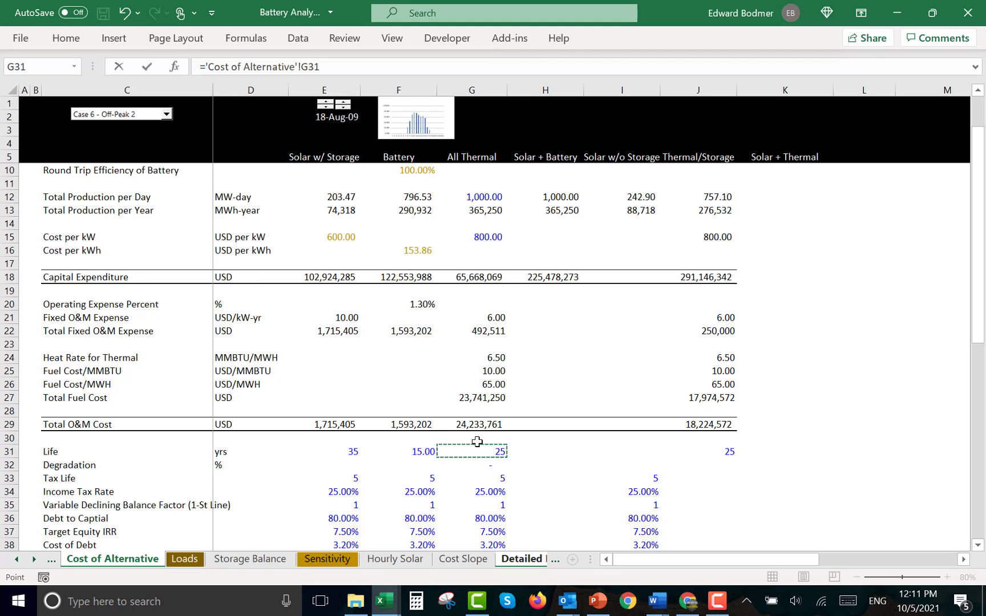
key(Return)
Link the Thermal for Solar Economic Life in J12 to the Thermal/Storage Life in J31 of Cost of Alternative
key(Right)
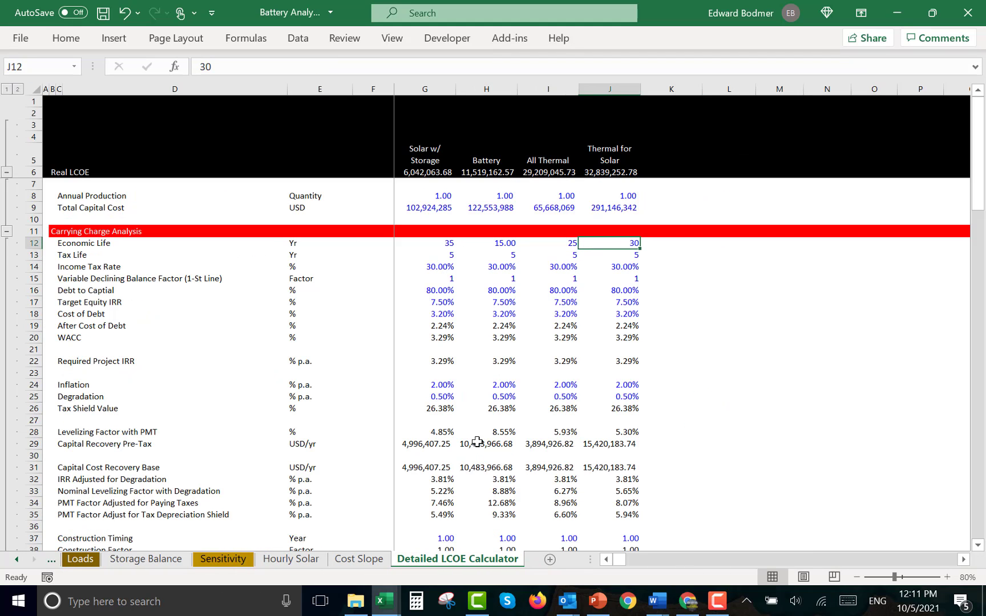
text(=)
key(ctrl+Page_Up)
key(ctrl+Page_Up)
key(ctrl+Page_Up)
key(ctrl+Page_Up)
key(ctrl+Page_Up)
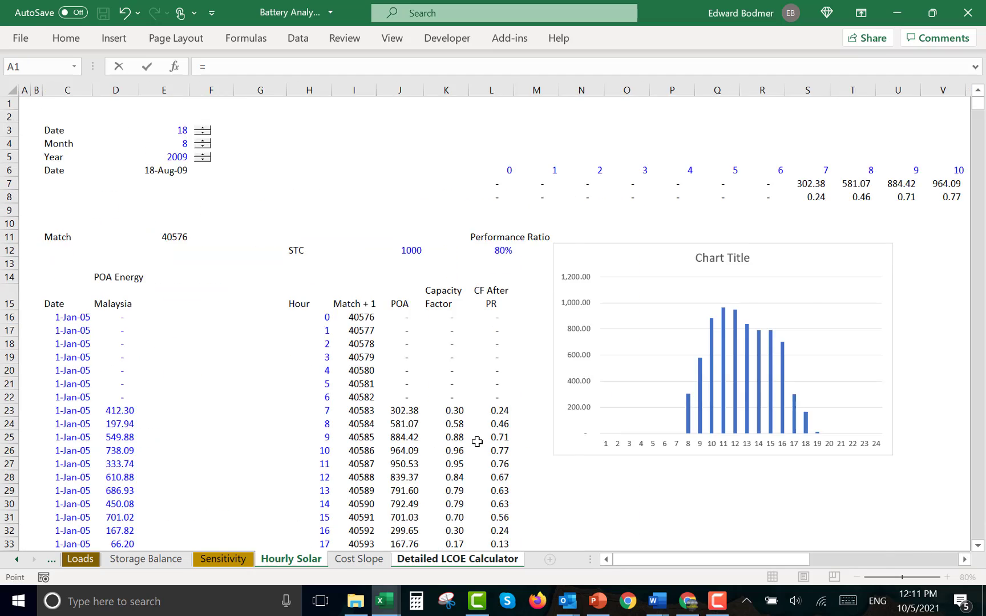
key(ctrl+Page_Up)
key(ctrl+Page_Up)
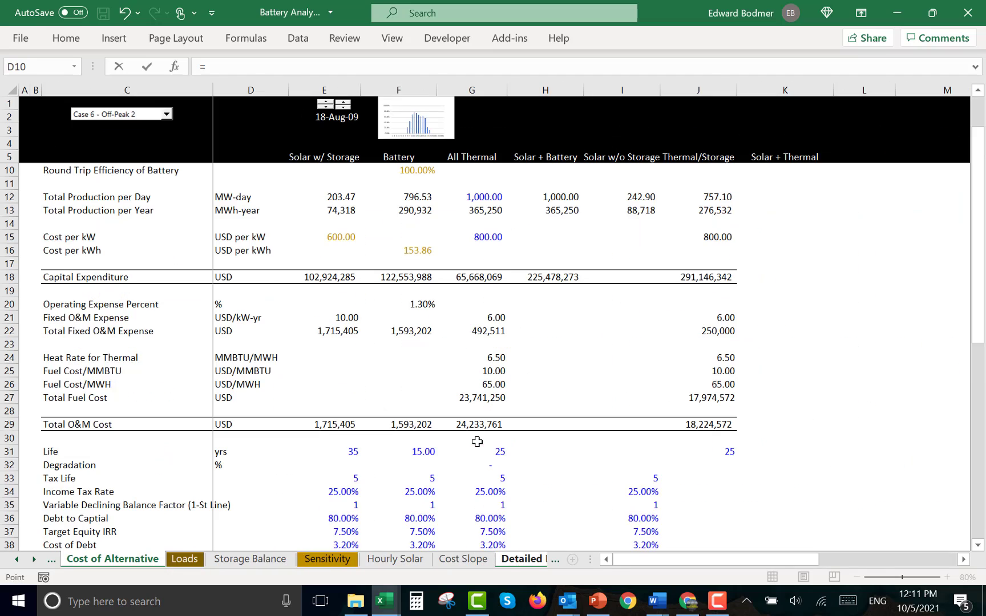
key(ctrl+Page_Down)
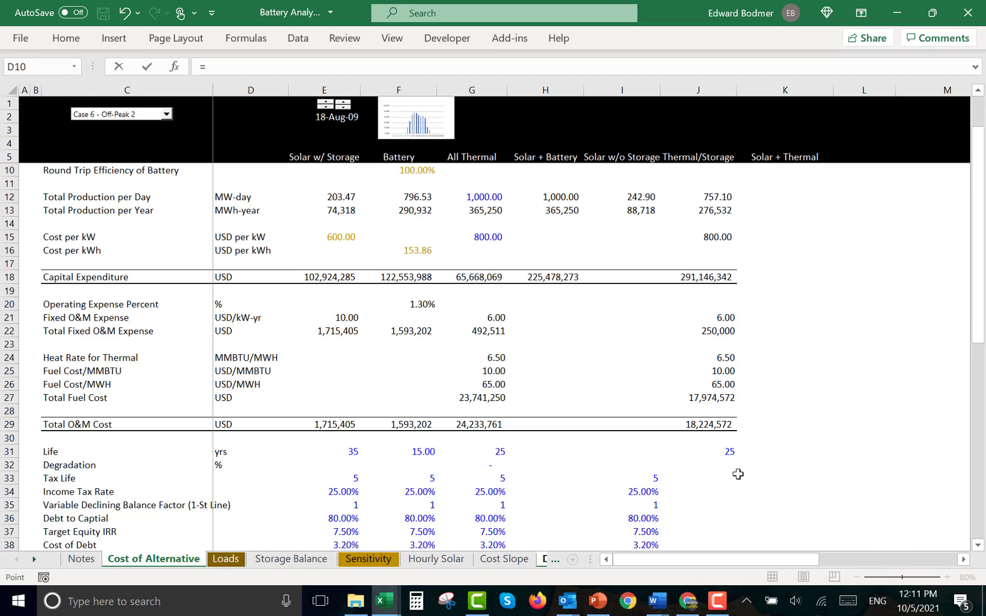
click(705, 450)
key(Return)
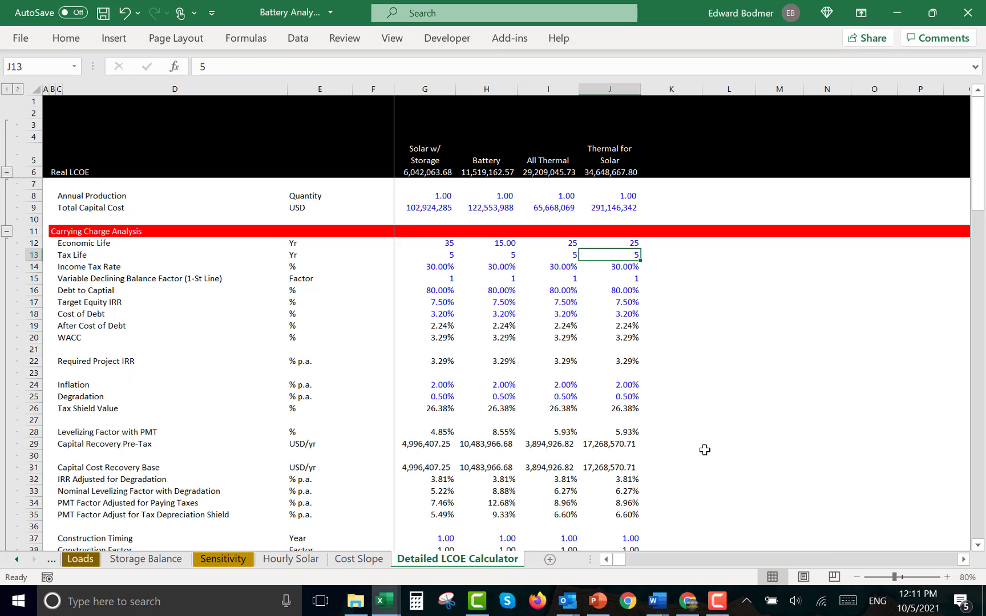
Link the Solar w/ Storage Income Tax Rate in G14 to ='Cost of Alternative'!E34
key(Up)
key(Left)
key(Left)
key(Left)
key(Left)
key(Left)
key(Left)
key(Left)
key(Left)
key(Left)
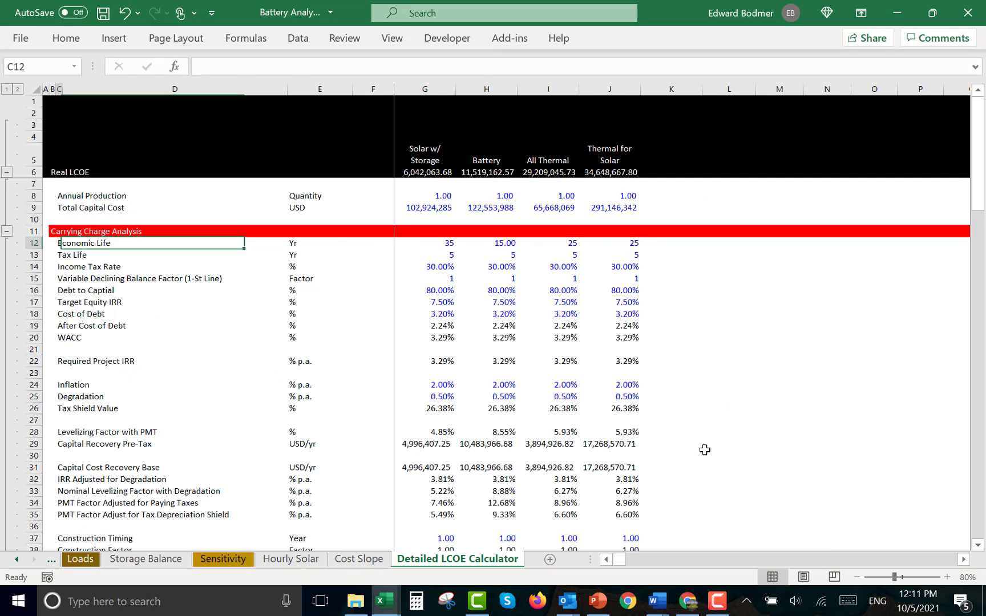
key(Down)
key(Down)
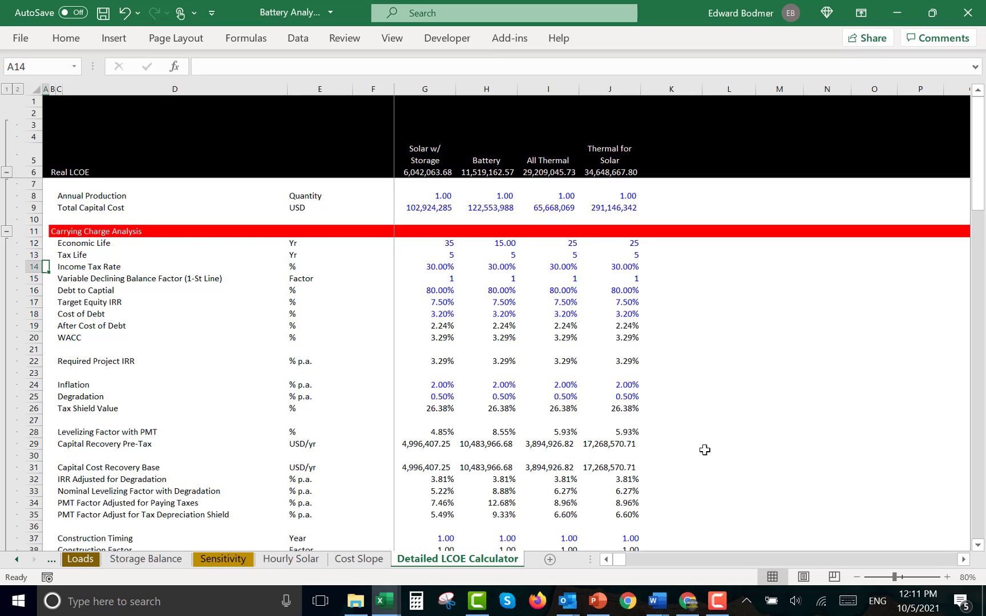
key(Right)
key(Right)
key(Right)
key(Right)
key(Right)
key(Right)
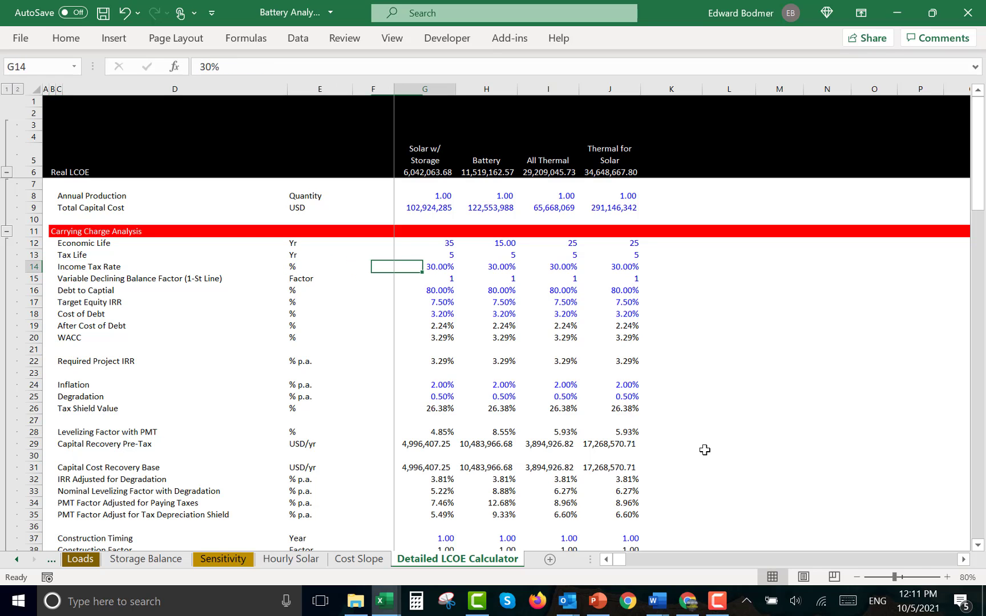
text(=)
key(ctrl+Page_Up)
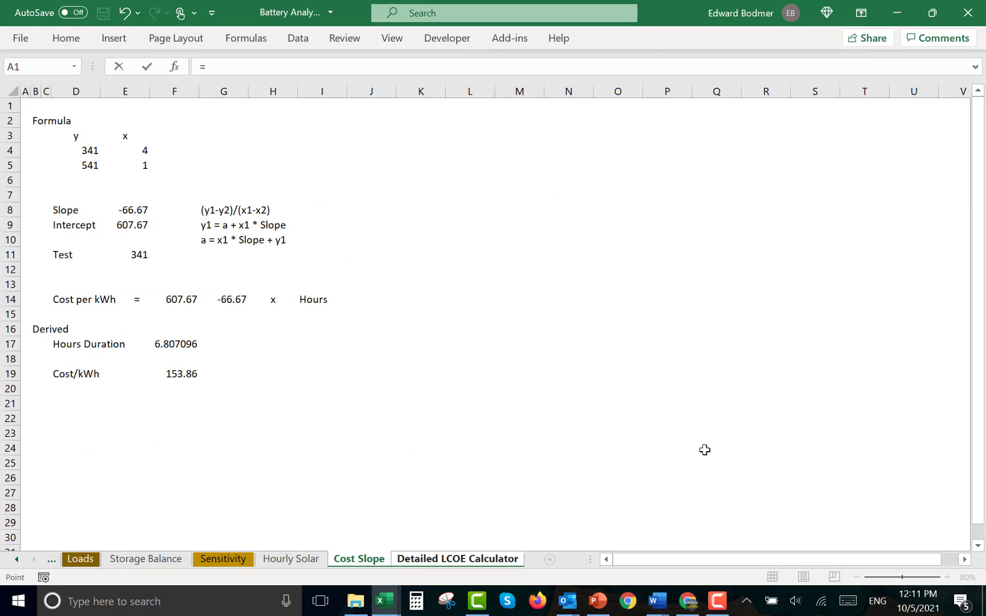
key(ctrl+Page_Up)
key(ctrl+Page_Up)
key(ctrl+Page_Up)
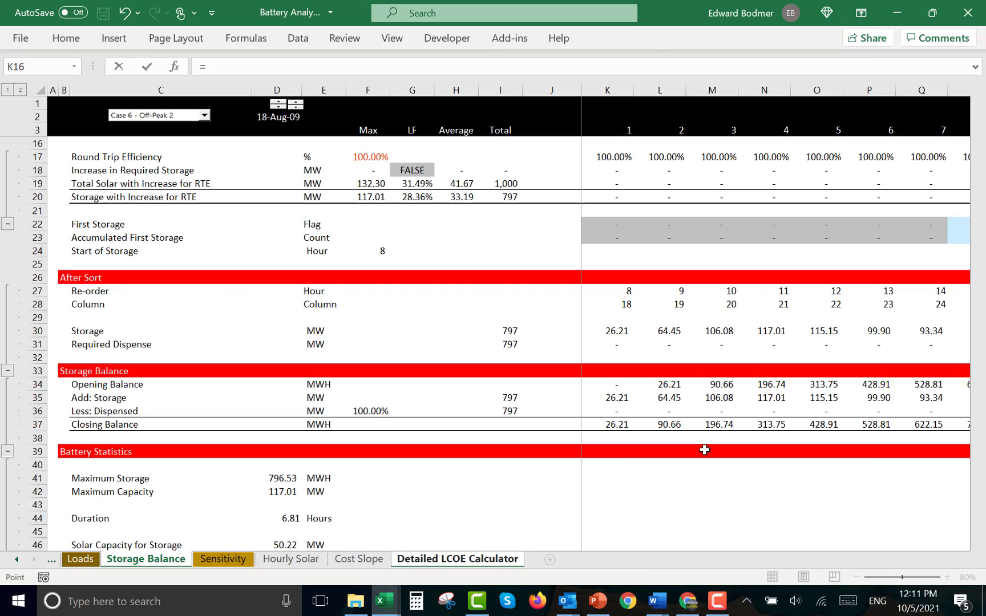
key(ctrl+Page_Up)
key(ctrl+Page_Up)
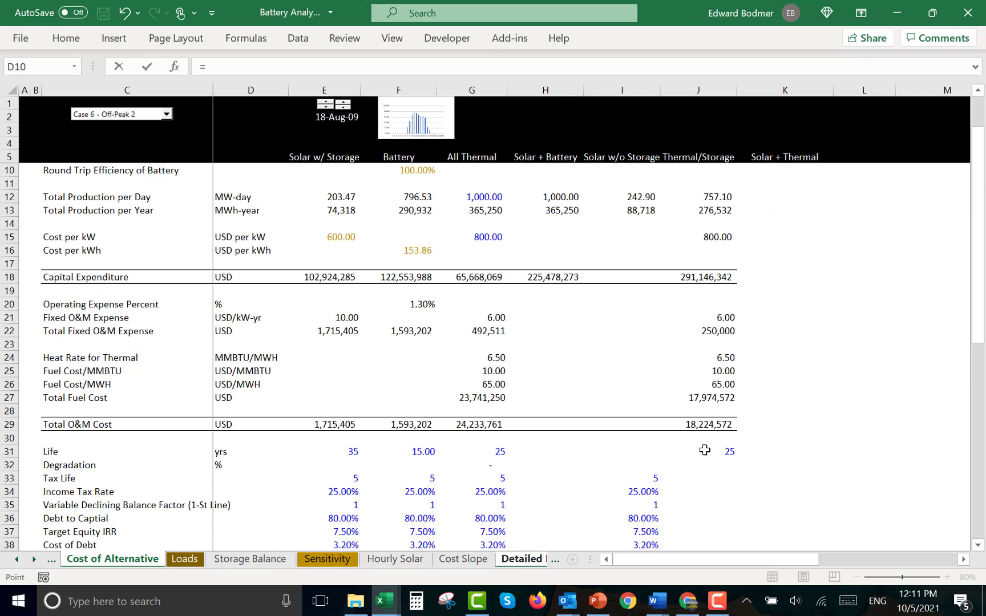
click(317, 495)
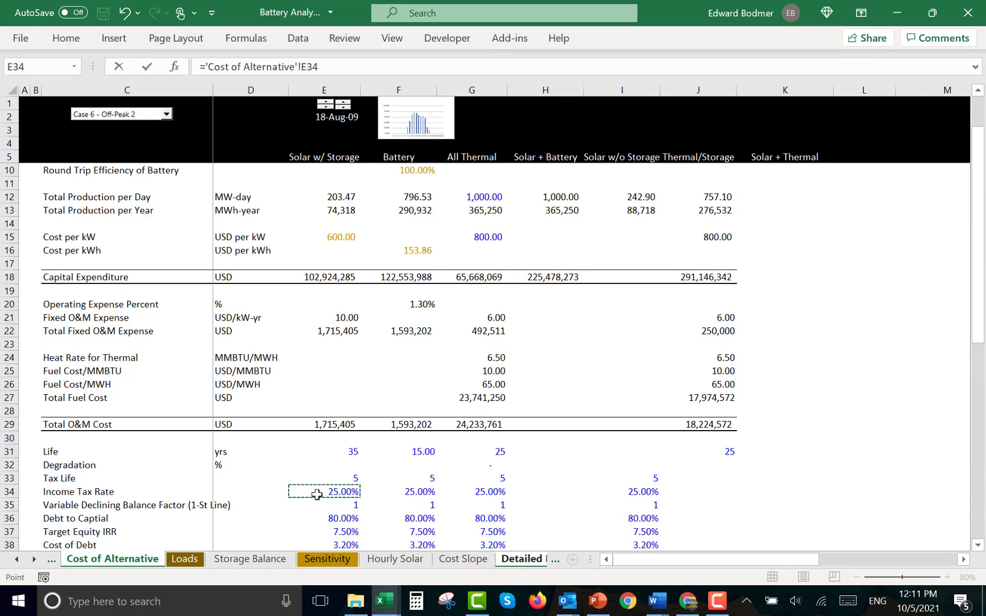
key(Return)
Set the Battery Income Tax Rate in H14 equal to the Solar w/ Storage rate with =G14
key(Right)
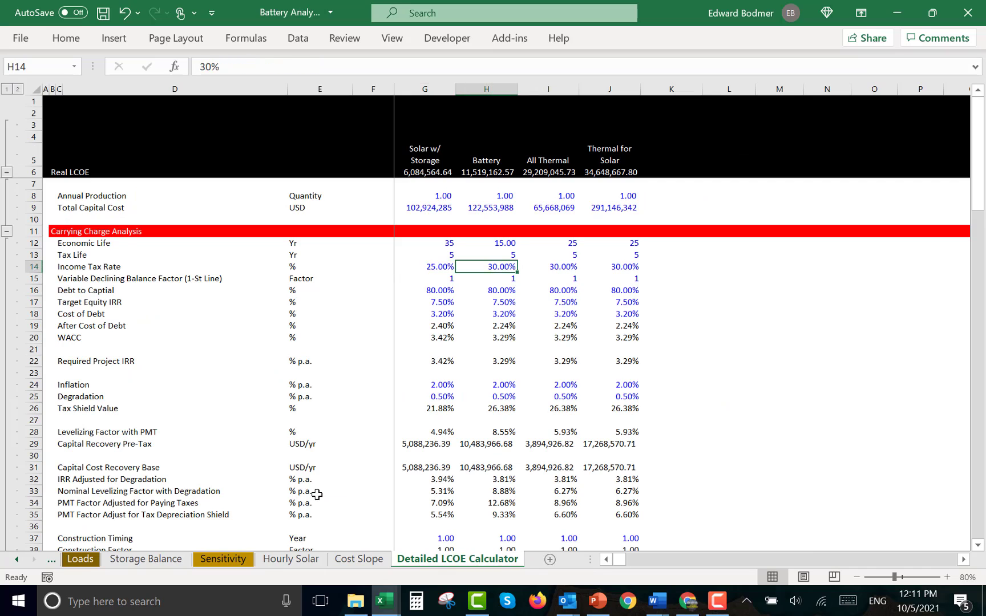
key(Left)
key(Right)
text(=)
key(Left)
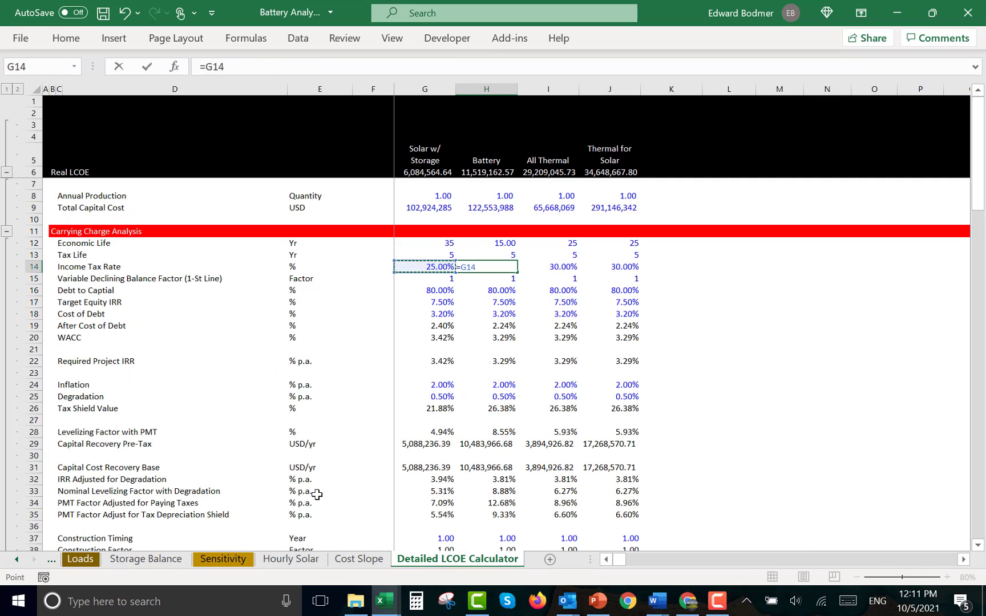
key(Return)
Copy the Income Tax Rate formula from H14 to the All Thermal and Thermal for Solar columns
key(Up)
key(ctrl+c)
key(Right)
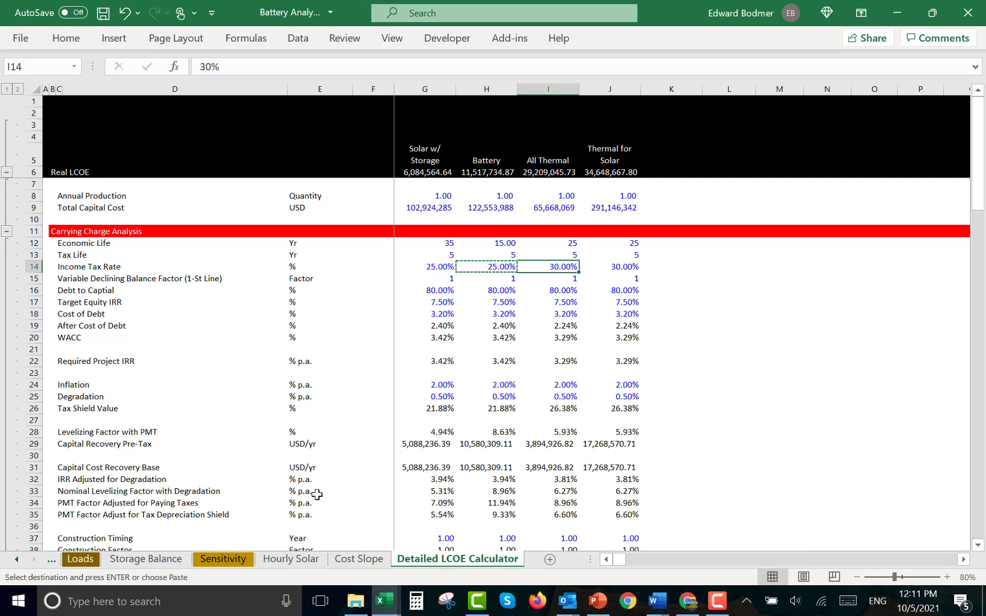
key(ctrl+v)
key(Right)
key(ctrl+v)
key(Left)
key(Escape)
Link the Solar w/ Storage Variable Declining Balance Factor in G15 to ='Cost of Alternative'!E35
key(Down)
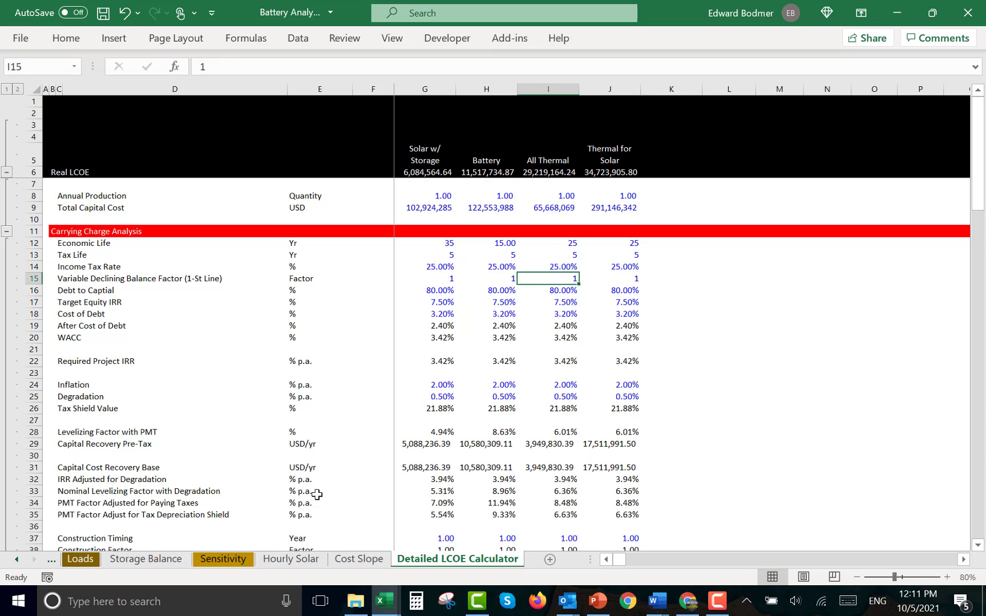
key(Left)
key(Left)
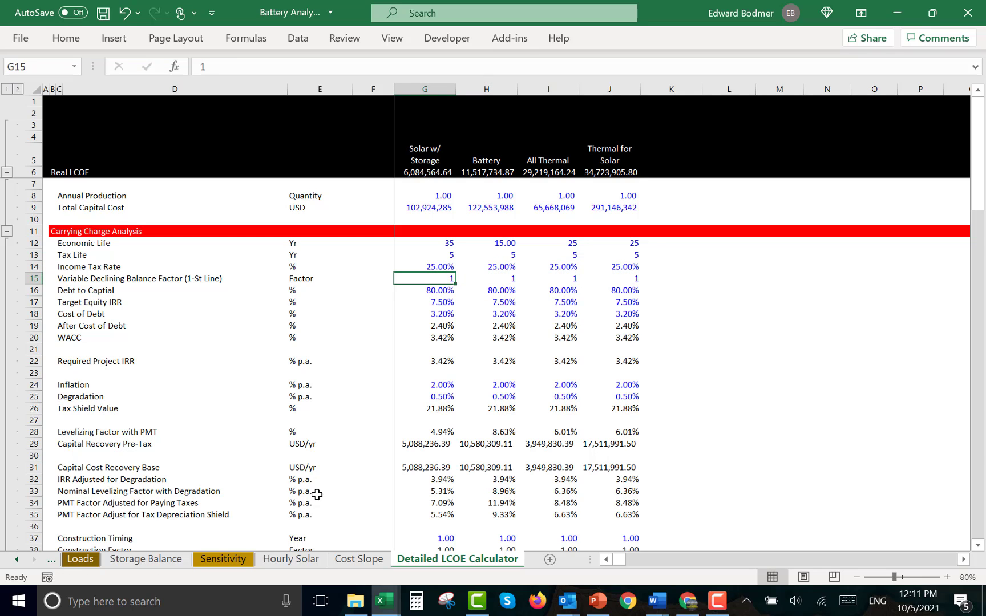
text(=)
key(ctrl+Page_Up)
key(ctrl+Page_Up)
key(ctrl+Page_Up)
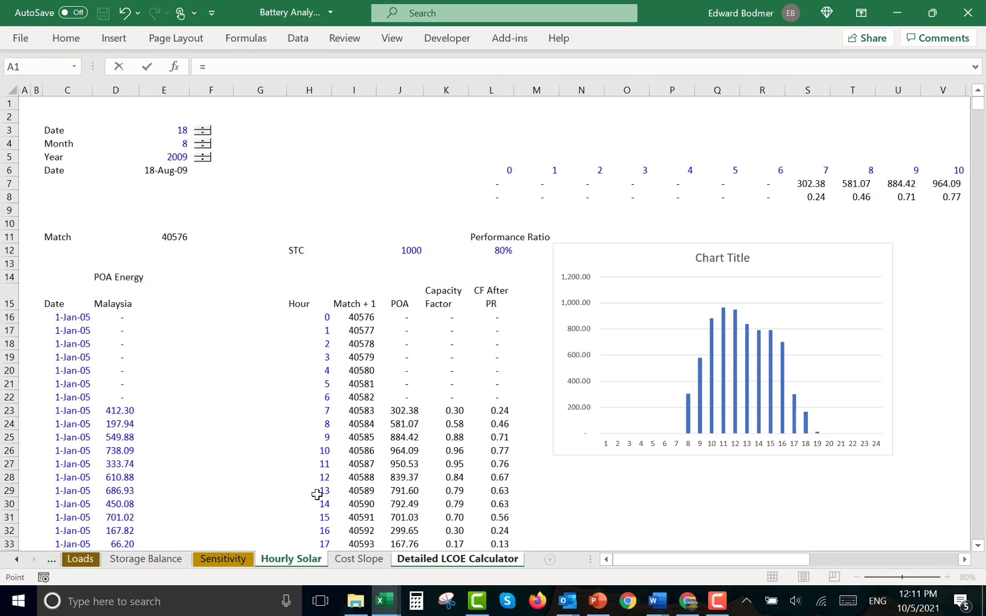
key(ctrl+Page_Up)
key(ctrl+Page_Up)
key(ctrl+Page_Up)
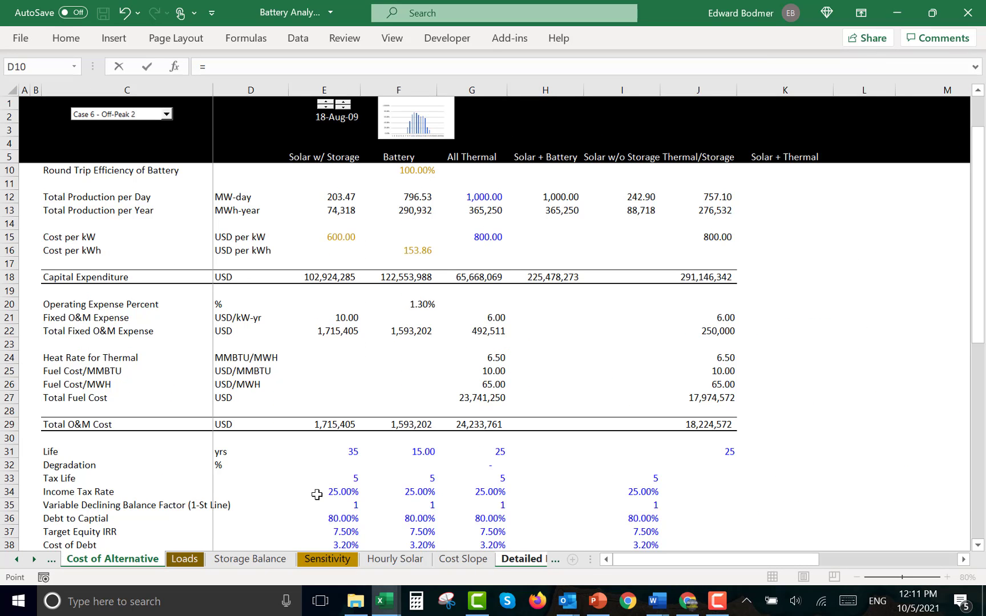
click(348, 503)
key(Return)
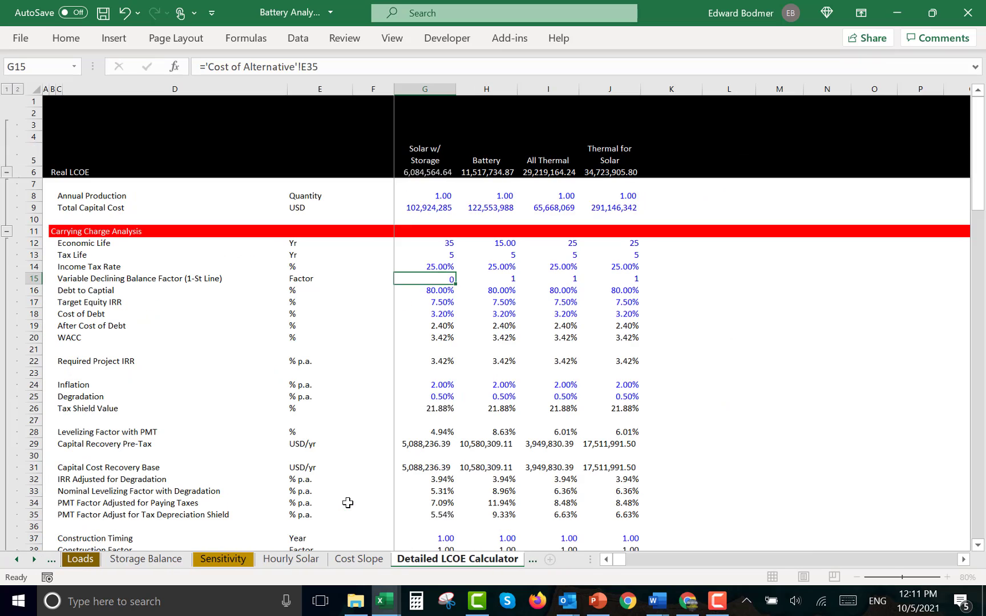
Copy the Variable Declining Balance Factor formula from G15 across to the Battery and All Thermal columns
key(shift+Right)
key(shift+Right)
key(ctrl+r)
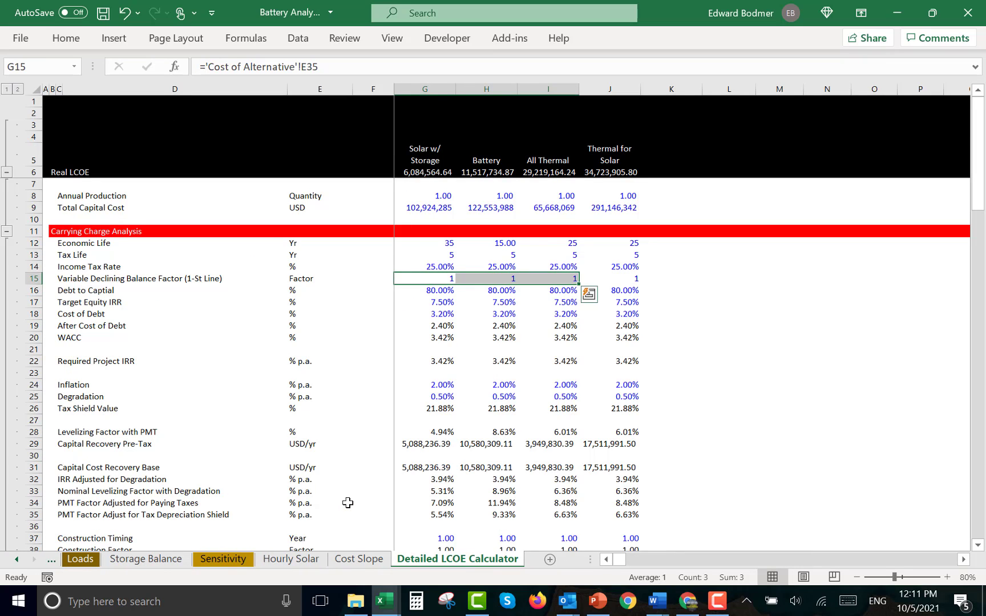
Link the Thermal for Solar Variable Declining Balance Factor in J15 to ='Cost of Alternative'!I35
key(Right)
key(Right)
key(Right)
text(=)
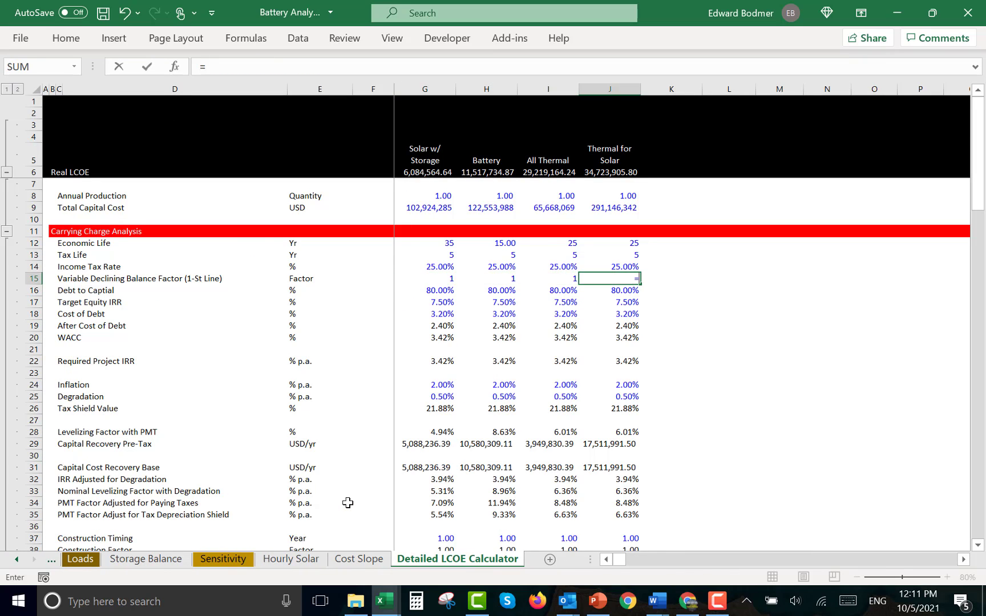
key(ctrl+Page_Up)
key(ctrl+Page_Up)
key(ctrl+Page_Up)
key(ctrl+Page_Up)
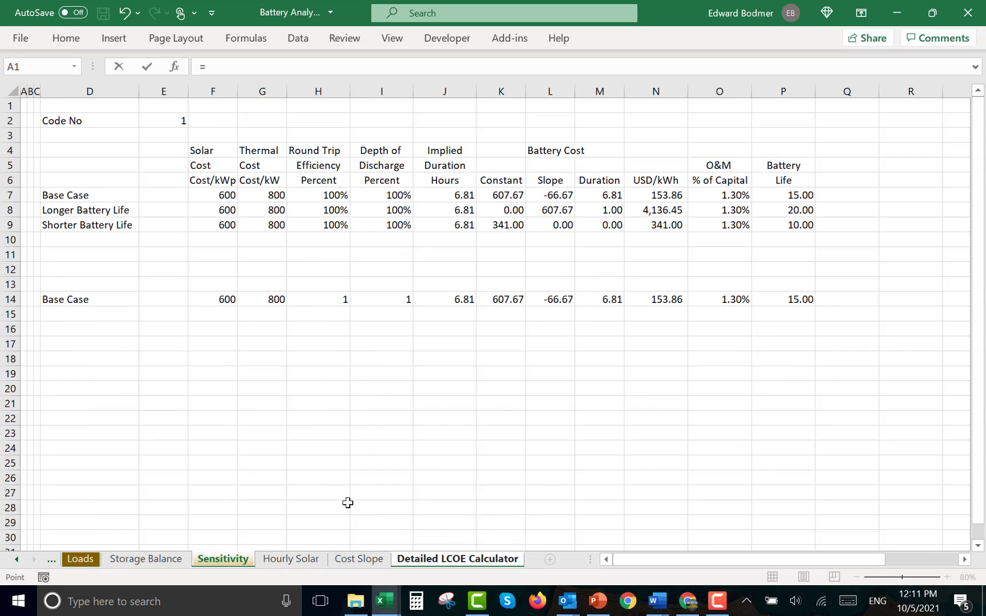
key(ctrl+Page_Up)
key(ctrl+Page_Up)
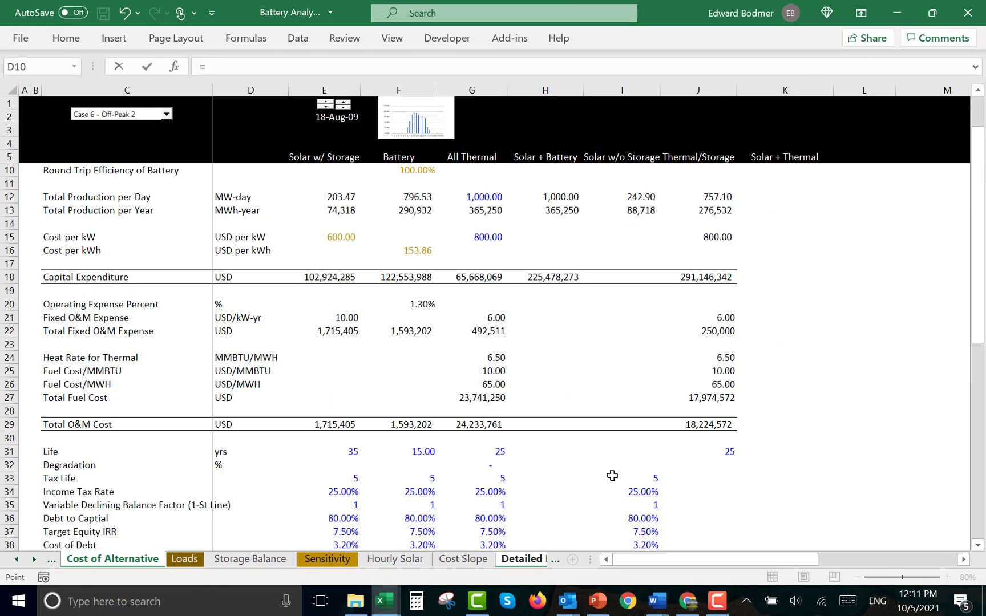
click(619, 503)
key(Return)
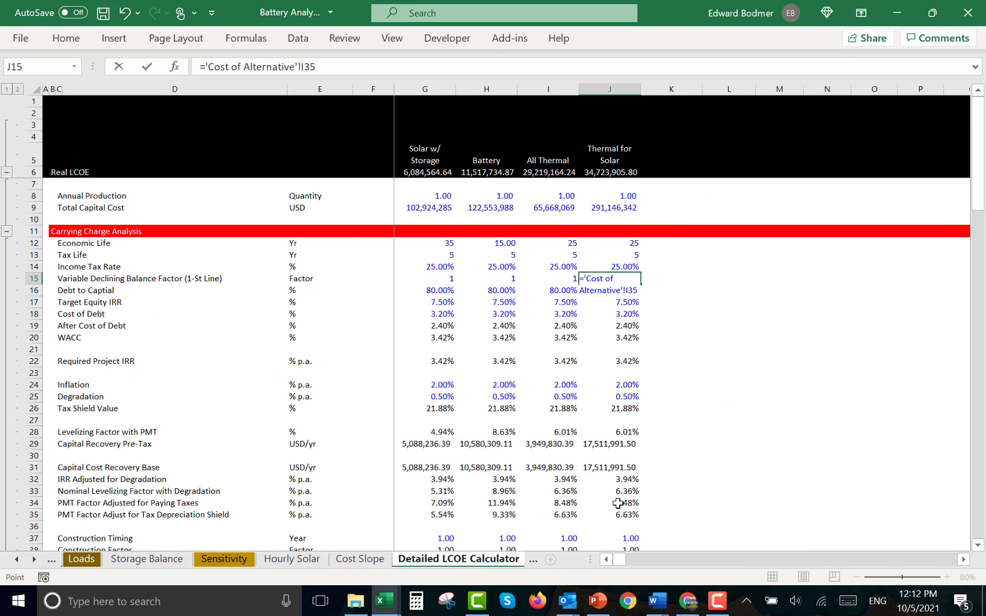
Review the Solar w/ Storage financing inputs from Debt to Capital down to the Capital Recovery Pre-Tax formula
key(Left)
key(Left)
key(Left)
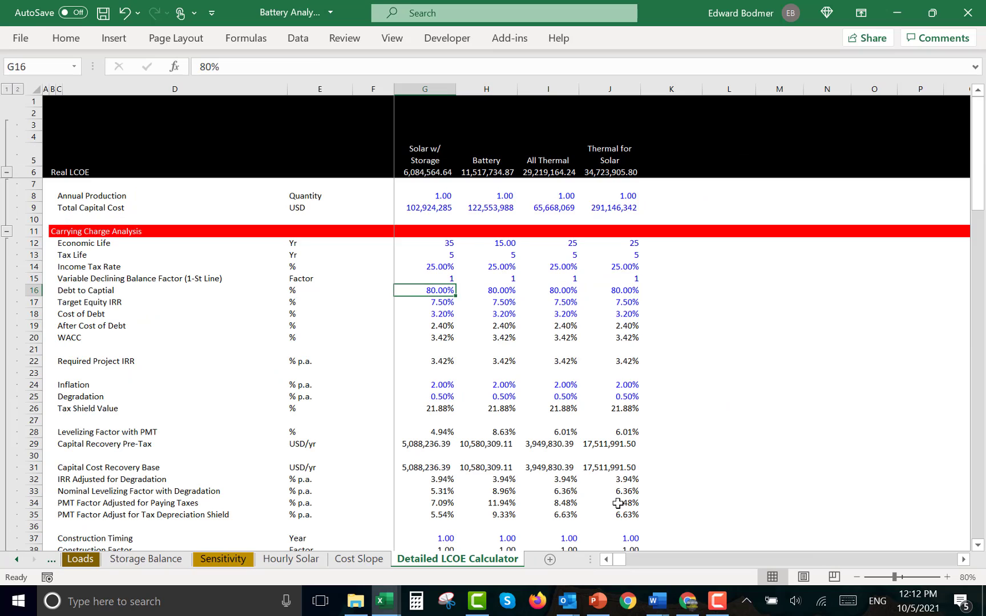
key(Down)
key(Down)
key(Up)
key(Up)
key(Down)
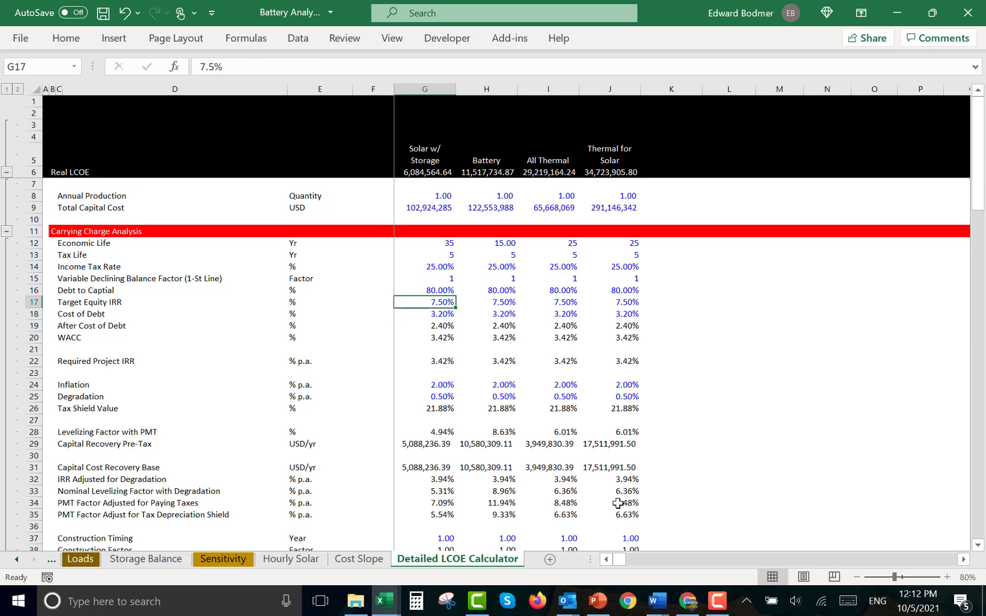
key(Down)
key(Down)
key(Down)
key(Down)
key(Down)
key(Down)
key(Down)
key(Down)
key(Down)
key(Down)
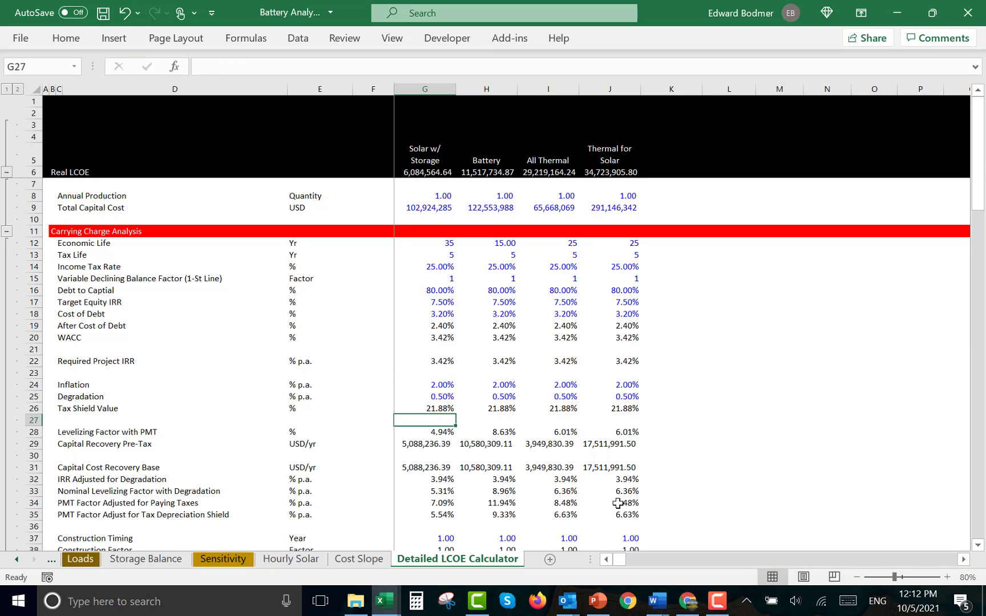
key(Down)
key(Down)
key(Left)
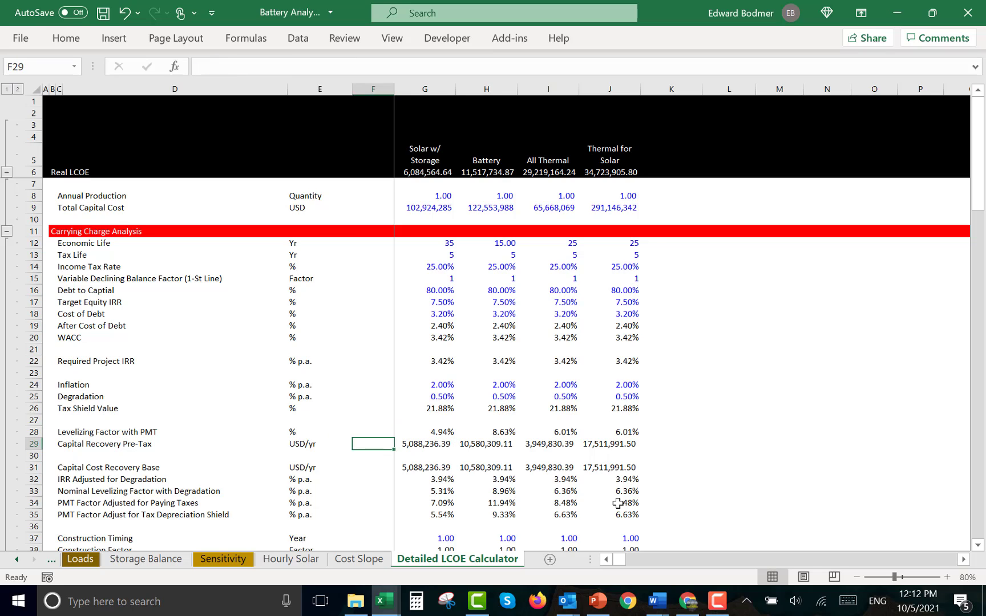
key(Left)
key(Right)
key(Right)
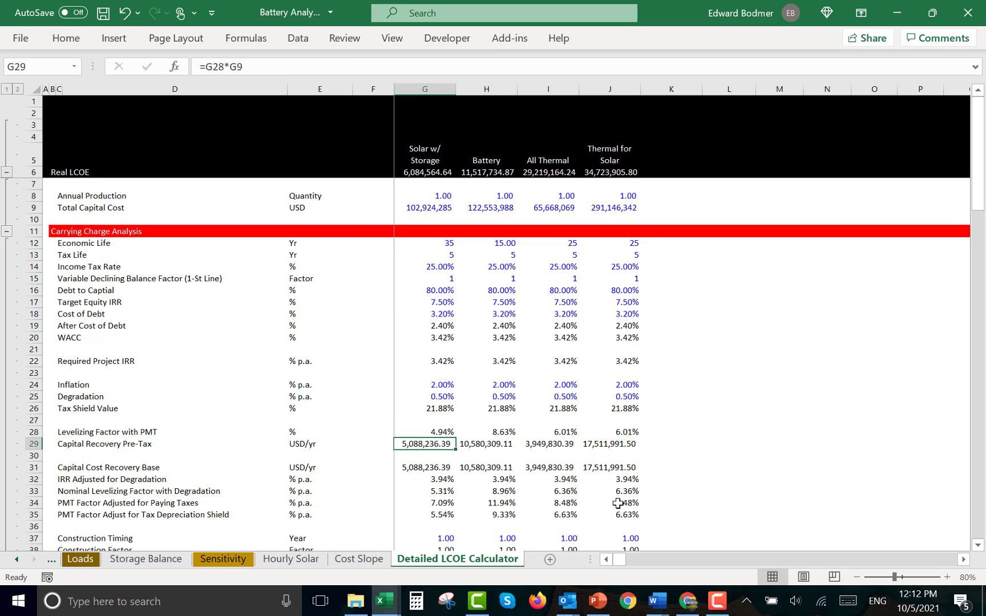
Examine the Solar w/ Storage Target Equity IRR, Debt to Capital, Required Project IRR, Inflation and Degradation entries
key(Up)
key(Up)
key(Up)
key(Up)
key(Up)
key(Up)
key(Up)
key(Up)
key(Up)
key(Up)
key(Up)
key(Up)
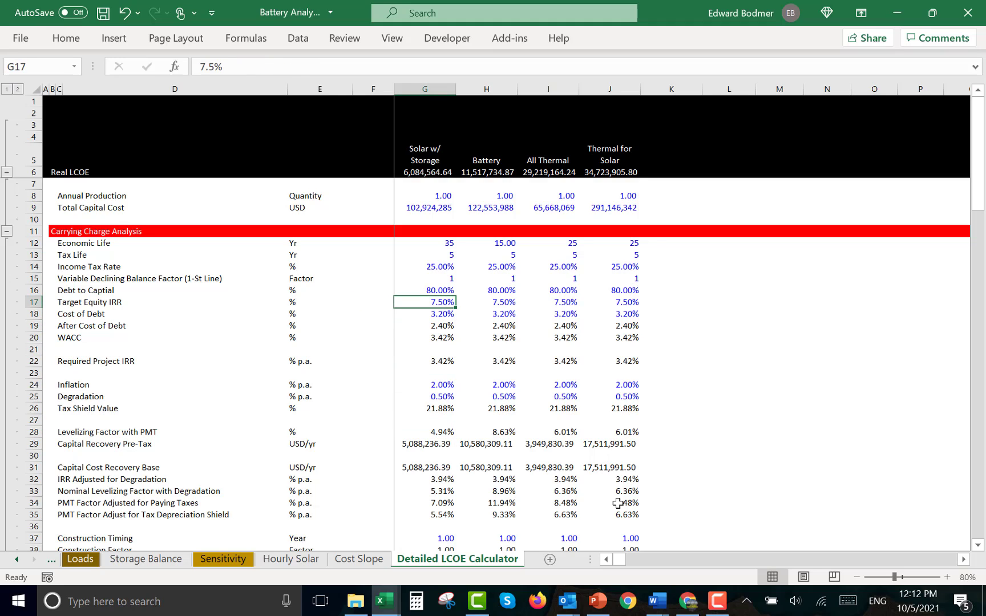
key(Down)
key(Up)
key(Up)
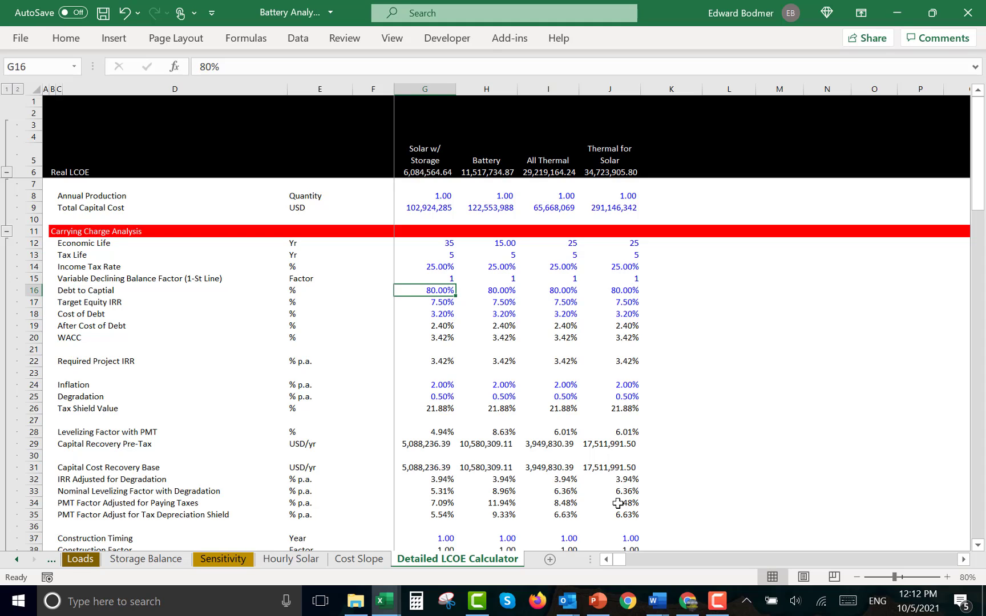
key(Down)
key(Down)
key(Down)
key(Down)
key(Down)
key(Down)
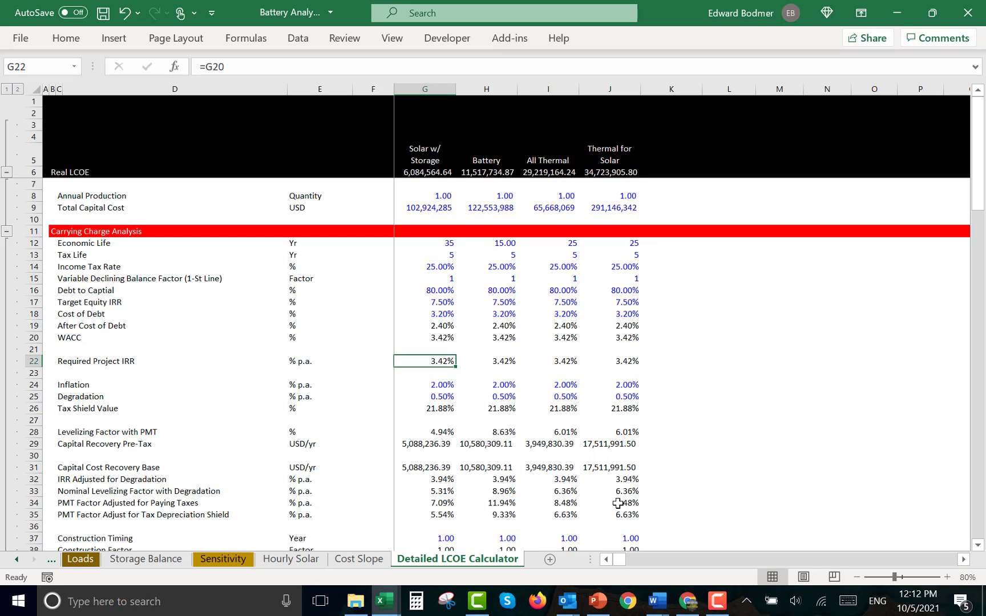
key(Down)
key(Down)
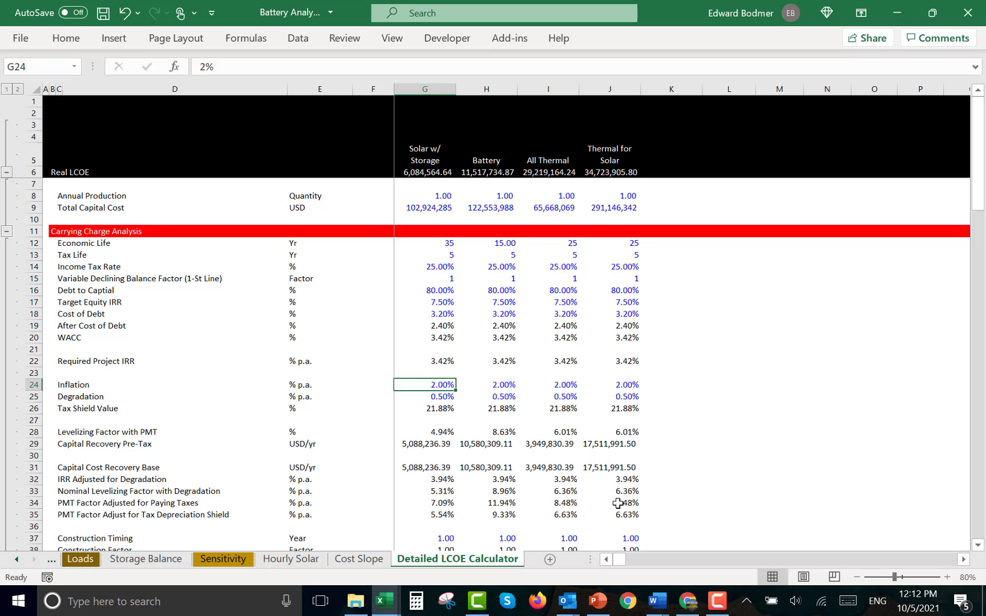
key(Down)
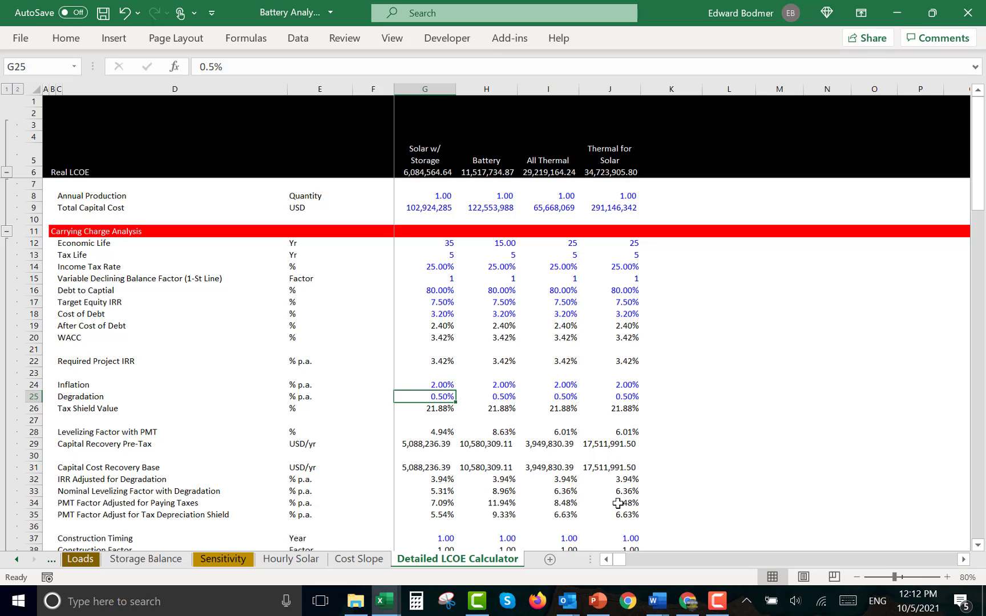
Set the Solar w/ Storage Degradation in E32 of Cost of Alternative to 0.005, shown as 0.50%
key(ctrl+Page_Up)
key(ctrl+Page_Up)
key(ctrl+Page_Up)
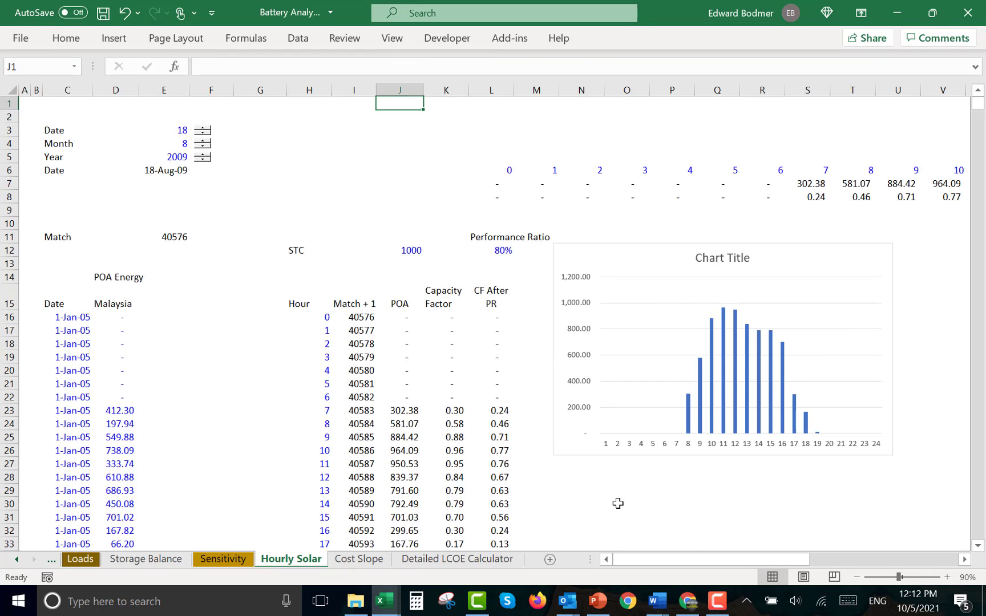
key(ctrl+Page_Up)
key(ctrl+Page_Up)
key(ctrl+Page_Up)
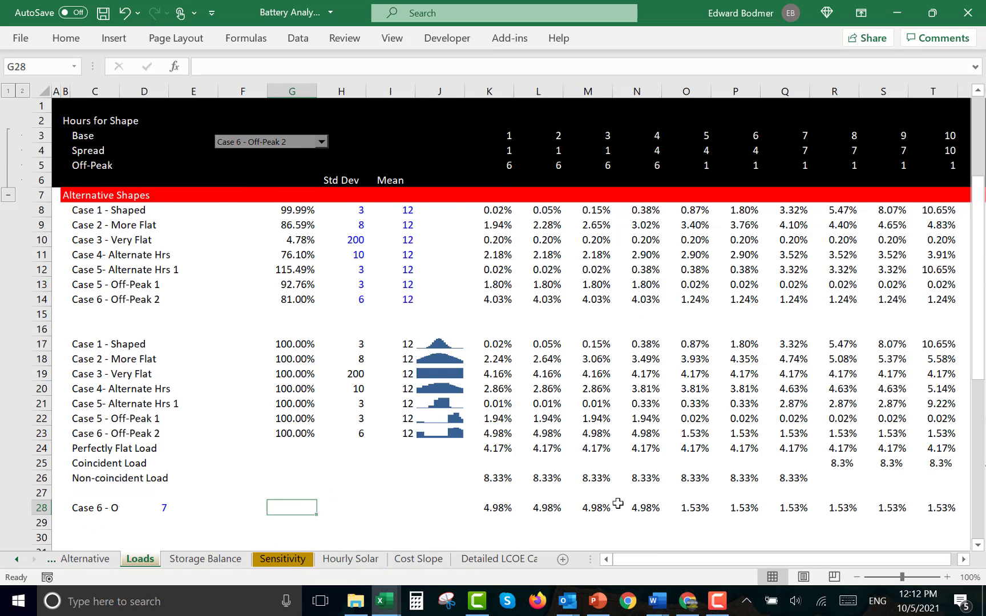
key(ctrl+Page_Up)
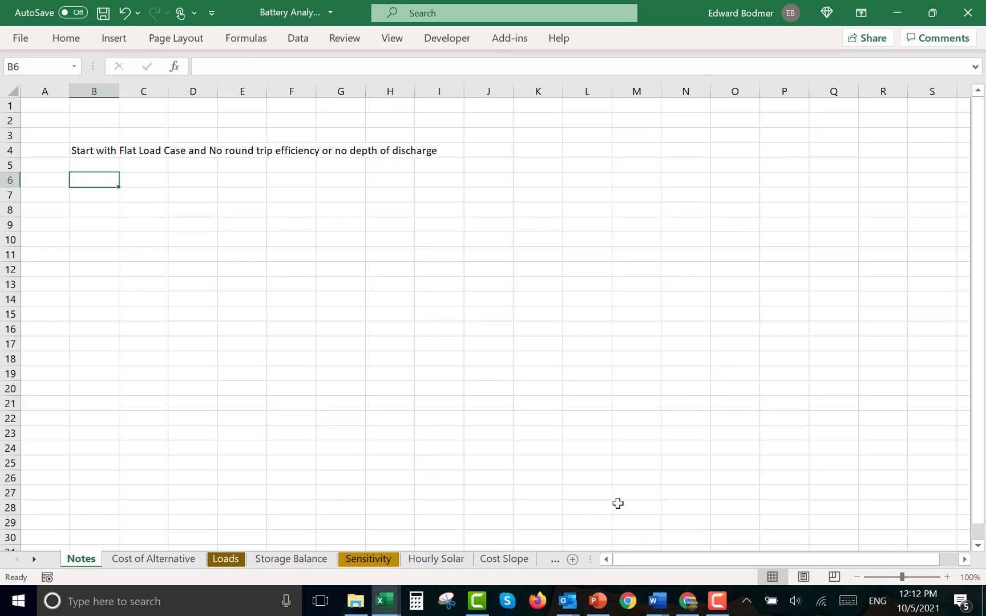
key(ctrl+Page_Down)
key(Down)
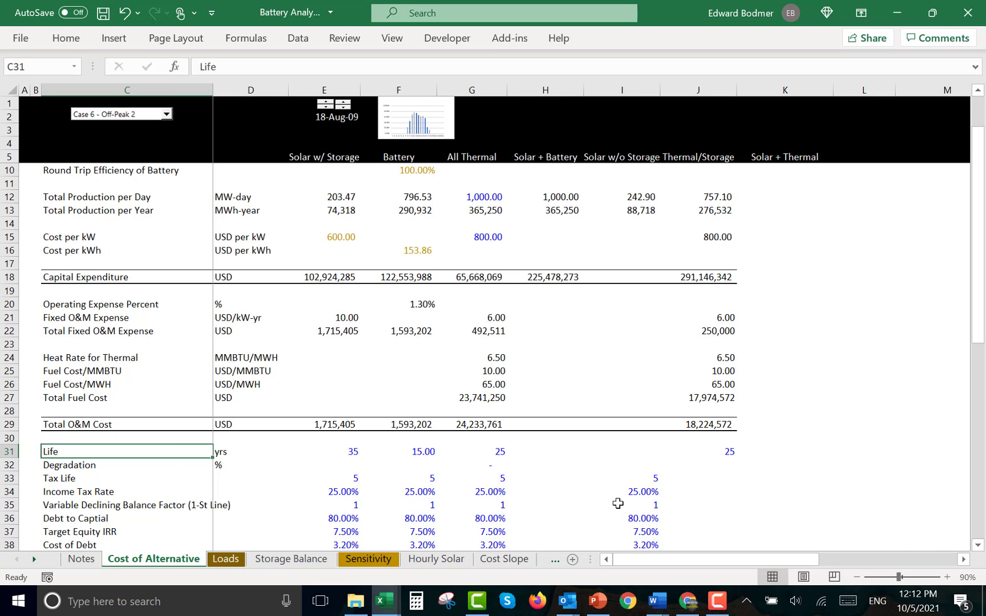
key(Right)
key(Down)
key(Right)
text(.)
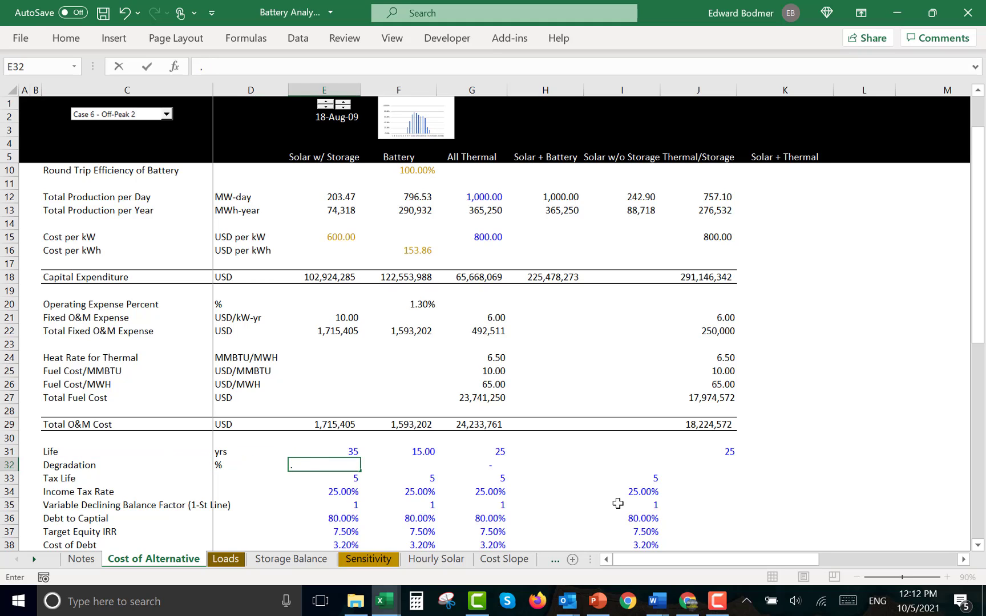
key(ctrl+Return)
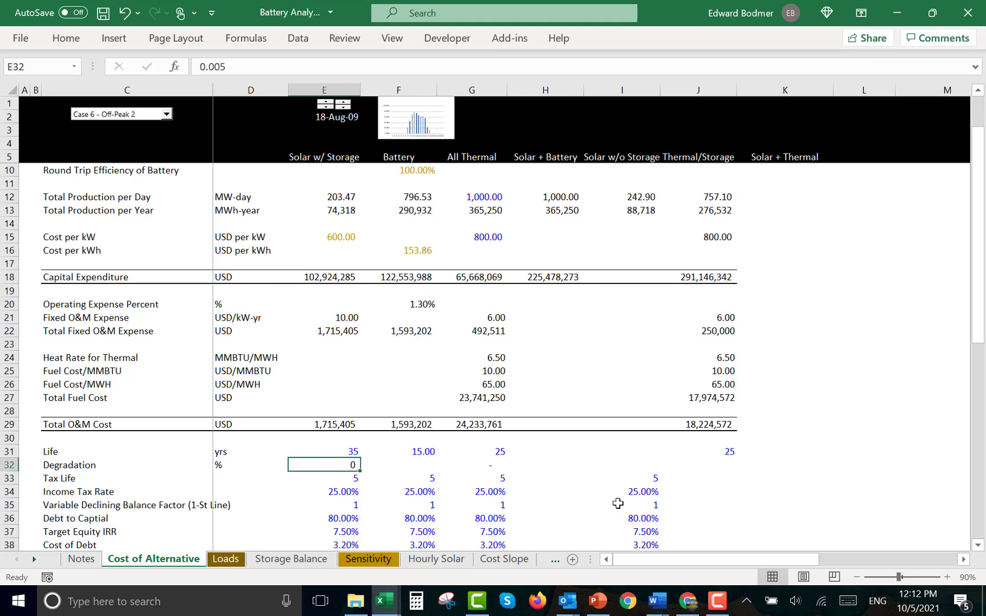
key(Right)
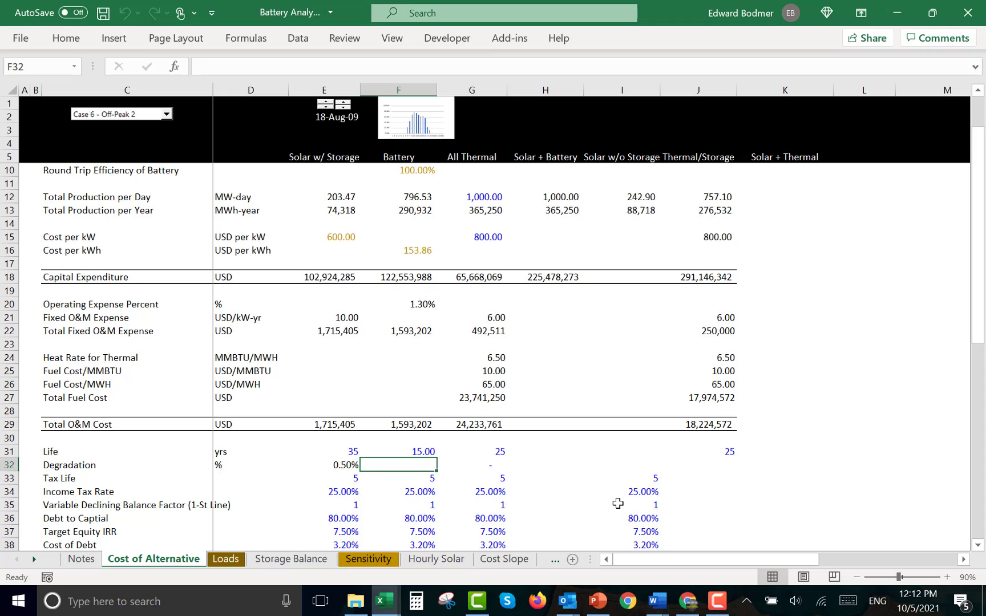
key(Left)
key(Right)
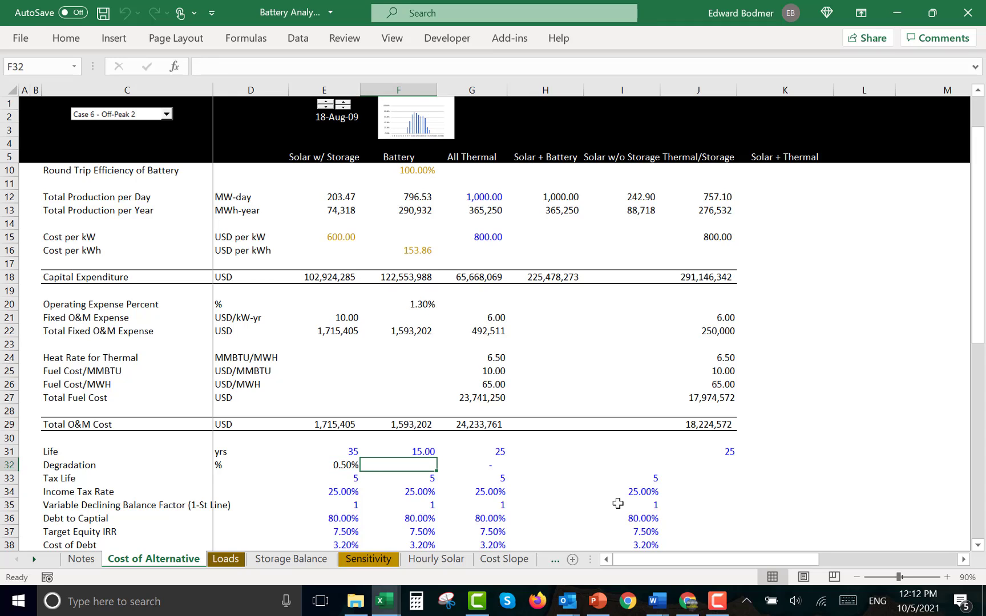
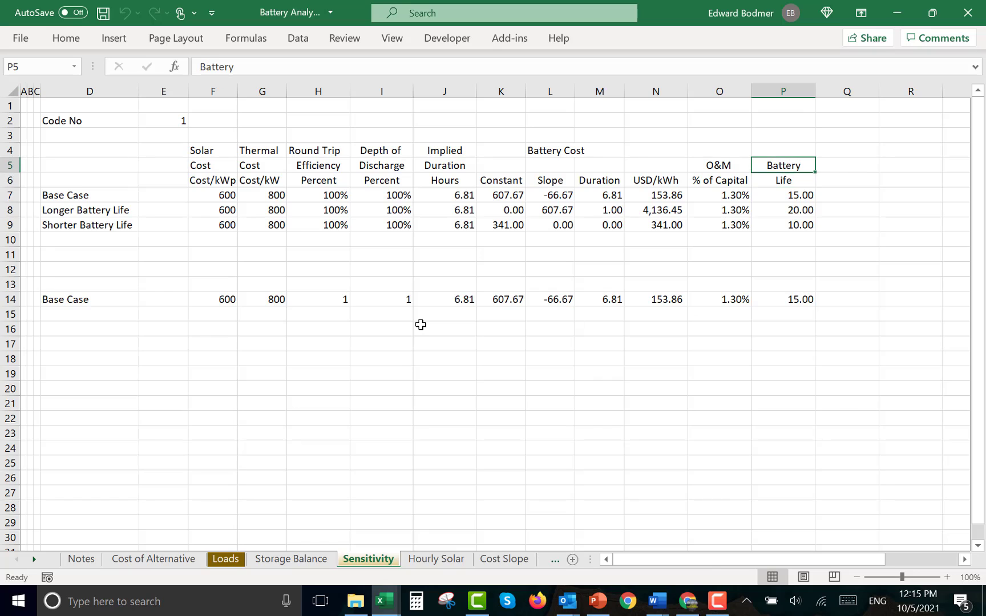
Copy the Battery Life heading on the Sensitivity sheet to Q5:Q6 and reword it as Degradation Percent
key(ctrl+c)
key(Right)
key(ctrl+v)
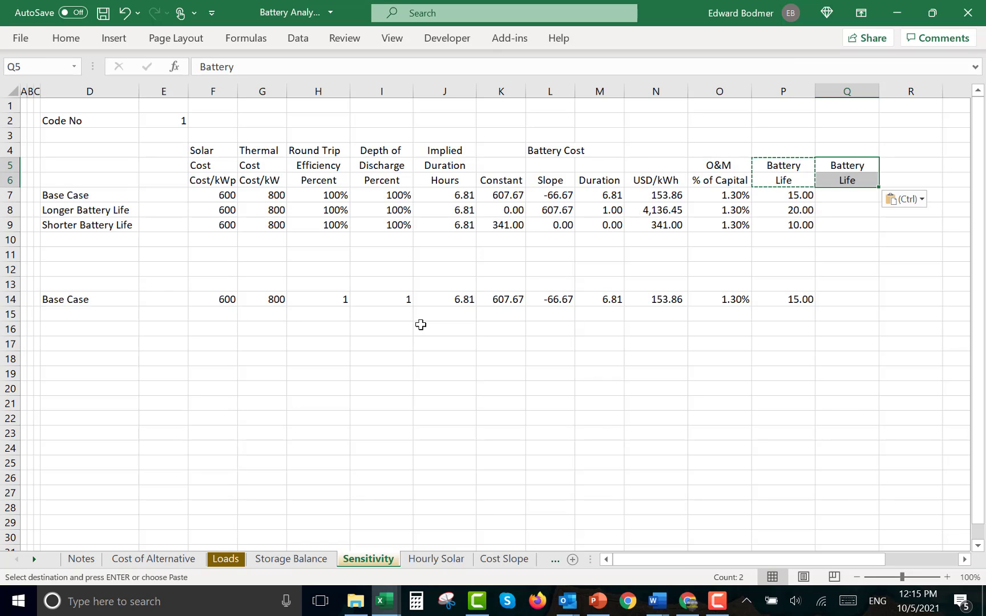
text(De)
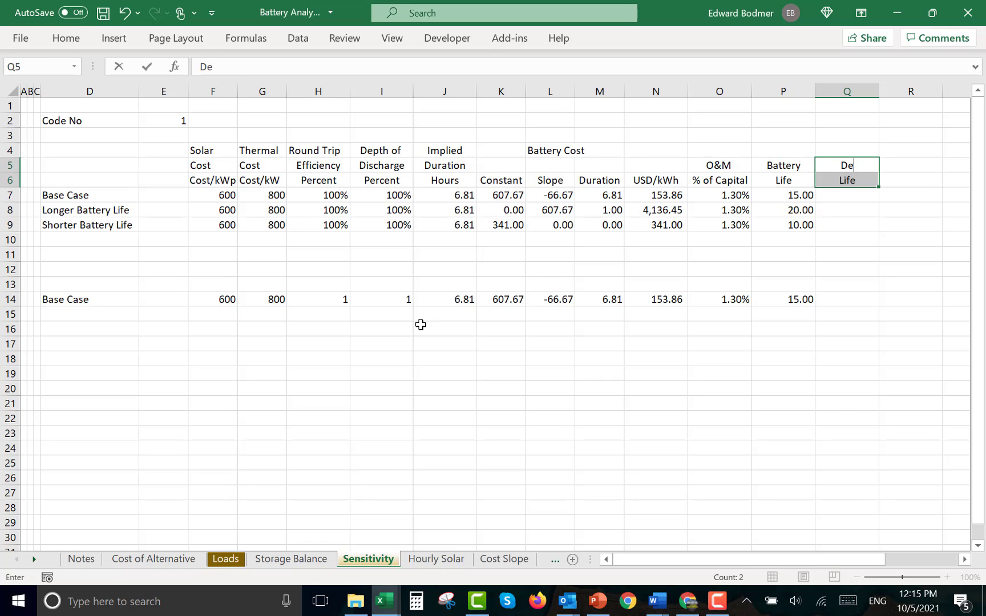
text(gradation)
key(Return)
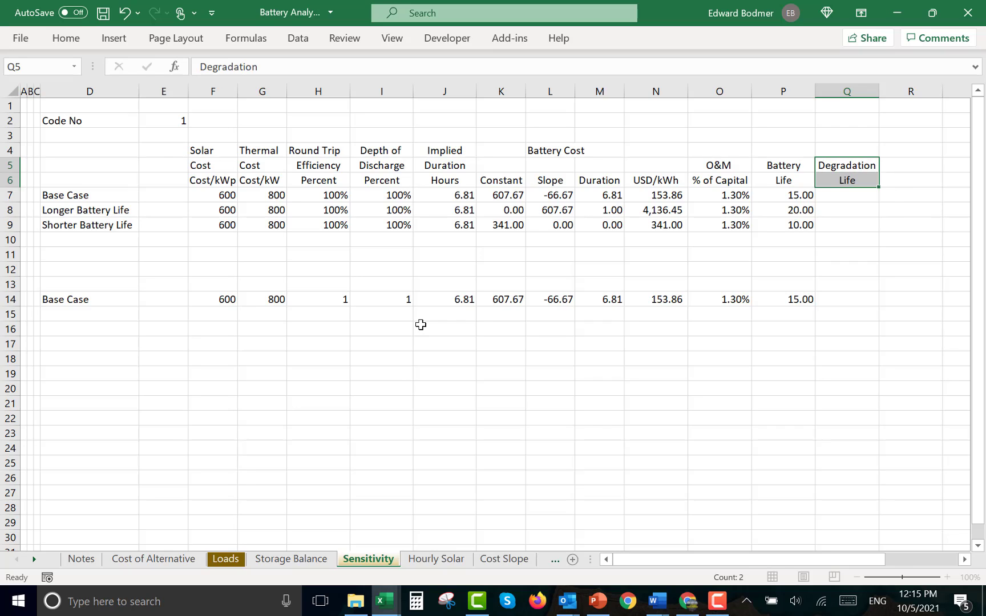
key(BackSpace)
key(BackSpace)
key(BackSpace)
key(BackSpace)
text(Percent)
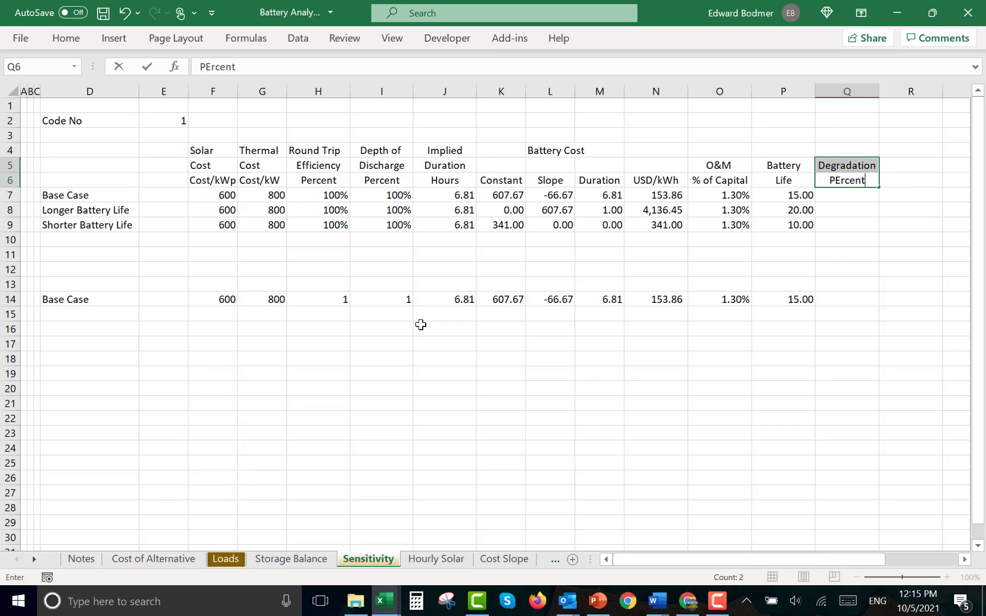
key(Return)
key(Down)
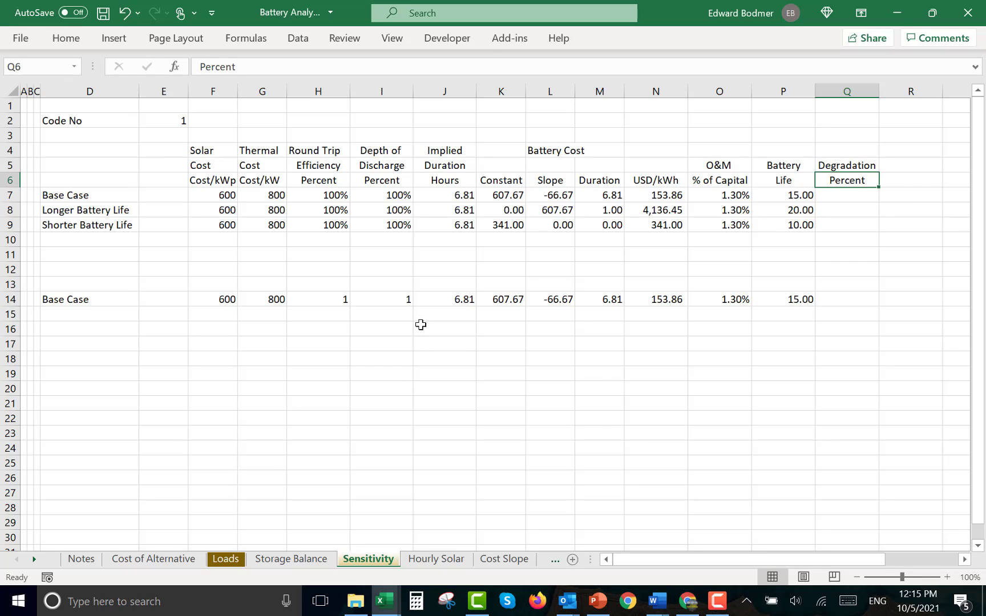
Enter 3% as the Base Case degradation in Q7 and extend it down to the Longer and Shorter Battery Life rows
text(3)
key(Return)
key(Up)
key(Down)
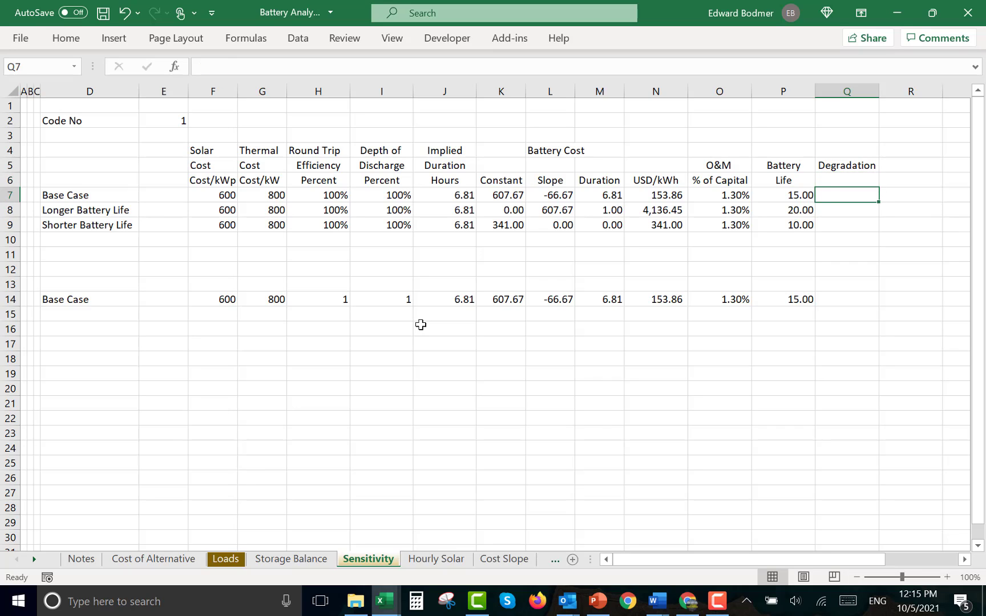
text(3%)
key(ctrl+Return)
key(shift+Down)
key(shift+Down)
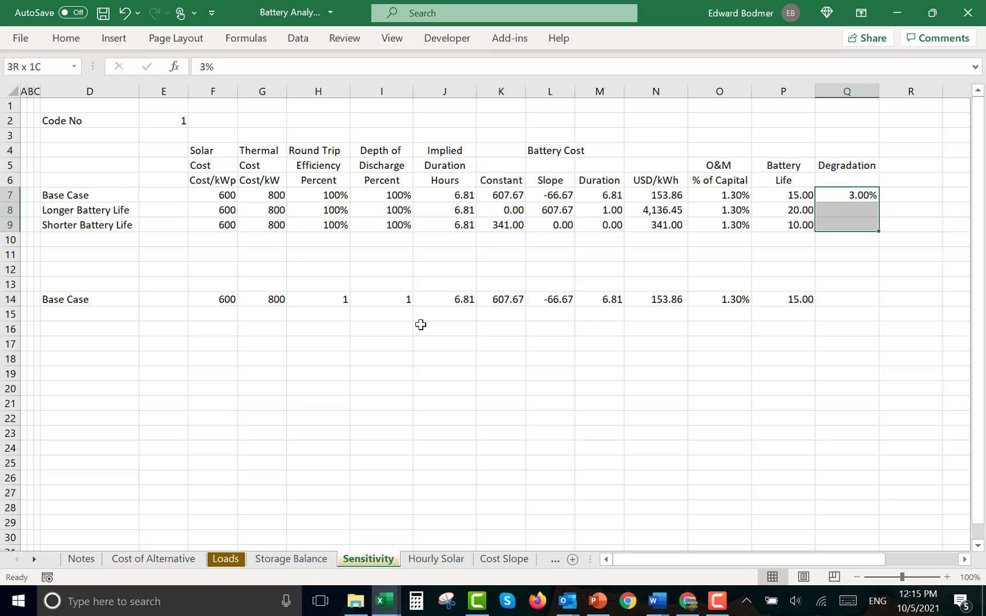
Fill the base case degradation of 3% down to the Longer and Shorter Battery Life rows in Q8:Q9
key(ctrl+d)
key(Down)
key(Down)
key(Down)
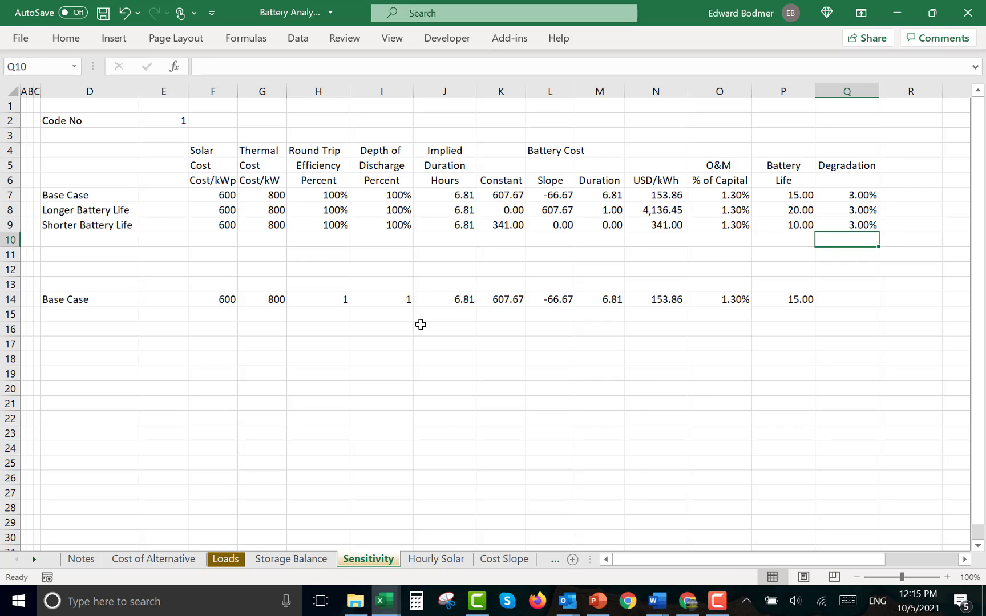
Extend the INDEX formula of the selected-case row from P14 into the Degradation column at Q14
key(Down)
key(Down)
key(Down)
key(Down)
key(Left)
key(shift+Right)
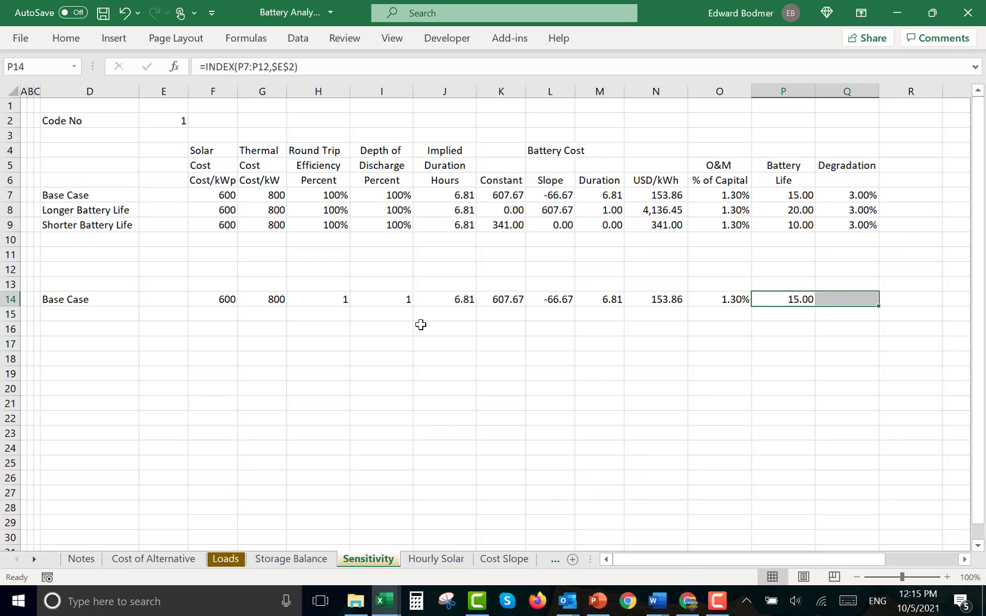
key(ctrl+r)
Format the selected-case degradation in Q14 as a percentage with two decimals
key(Left)
key(Up)
key(Up)
key(Left)
key(Down)
key(Right)
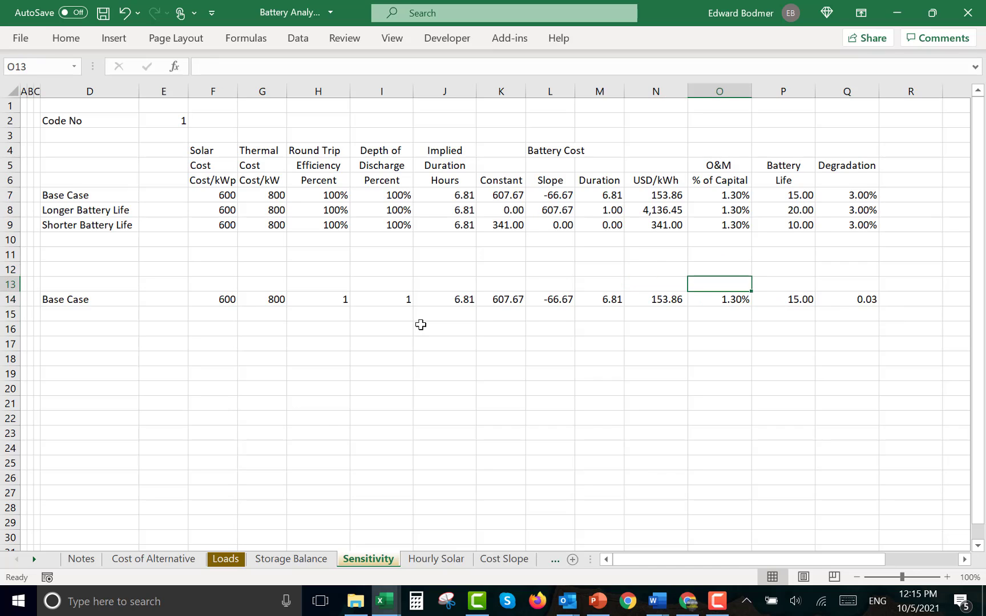
key(Down)
key(Right)
key(Right)
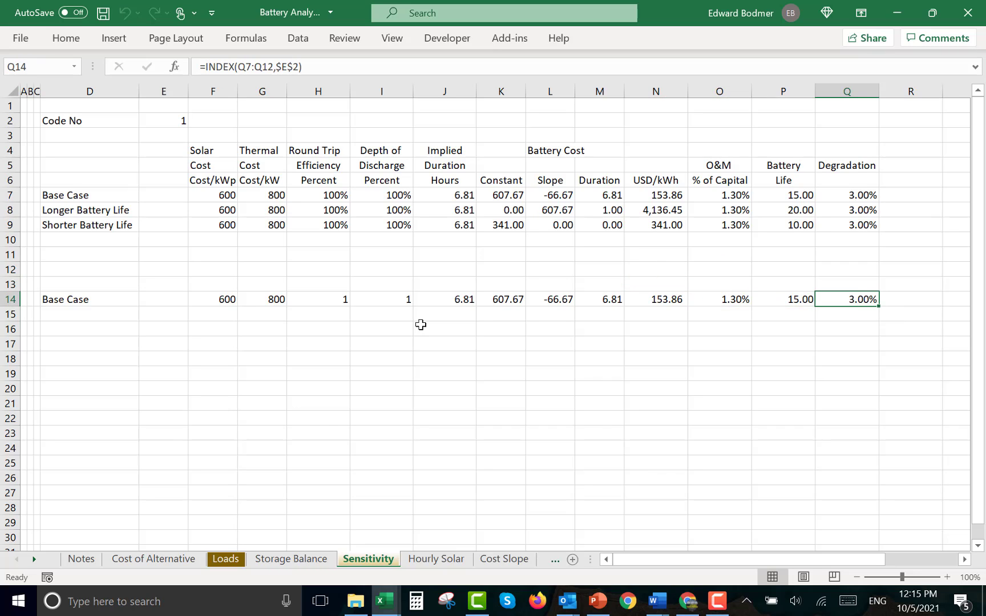
Copy the entire Base Case row 7 into row 10 as the start of another scenario
key(Up)
key(Up)
key(Up)
key(Up)
key(Up)
key(Left)
key(Left)
key(Left)
key(Left)
key(Left)
key(Left)
key(Left)
key(Home)
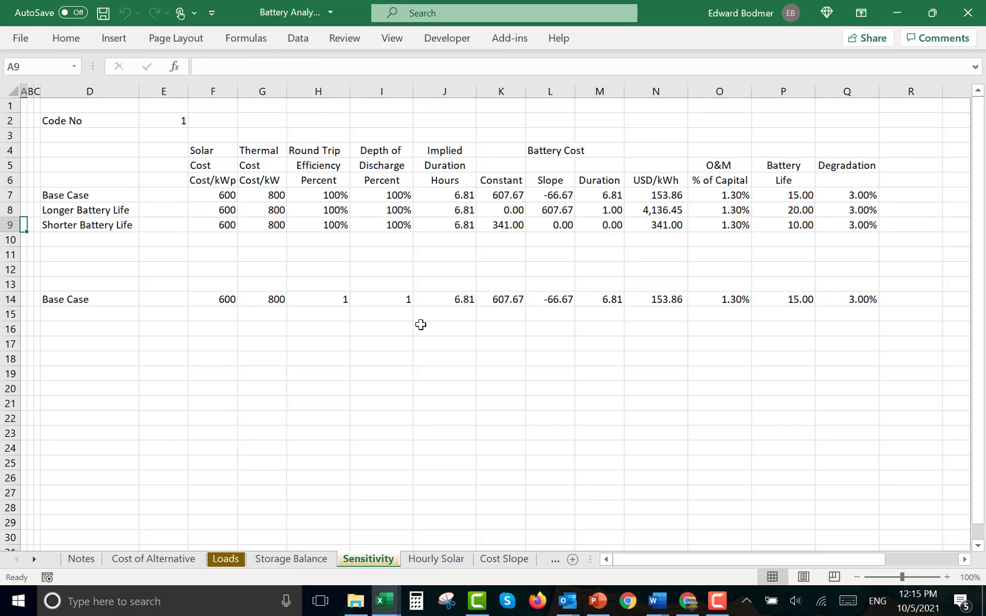
key(Up)
key(Up)
key(shift+space)
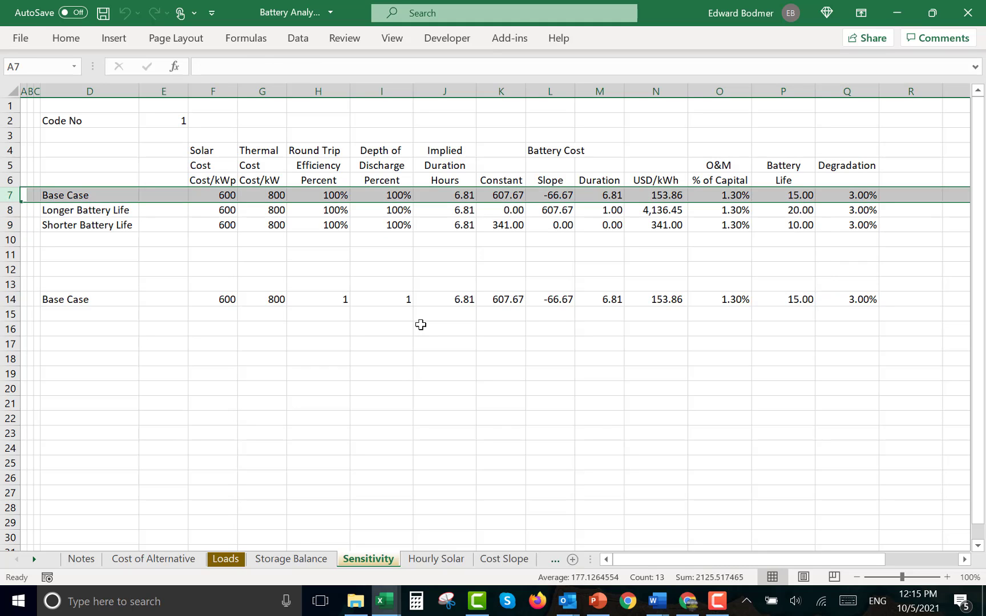
key(ctrl+c)
key(Down)
key(Down)
key(Down)
key(ctrl+v)
Rename the copied scenario in D10 as "Lower Degradation"
key(Right)
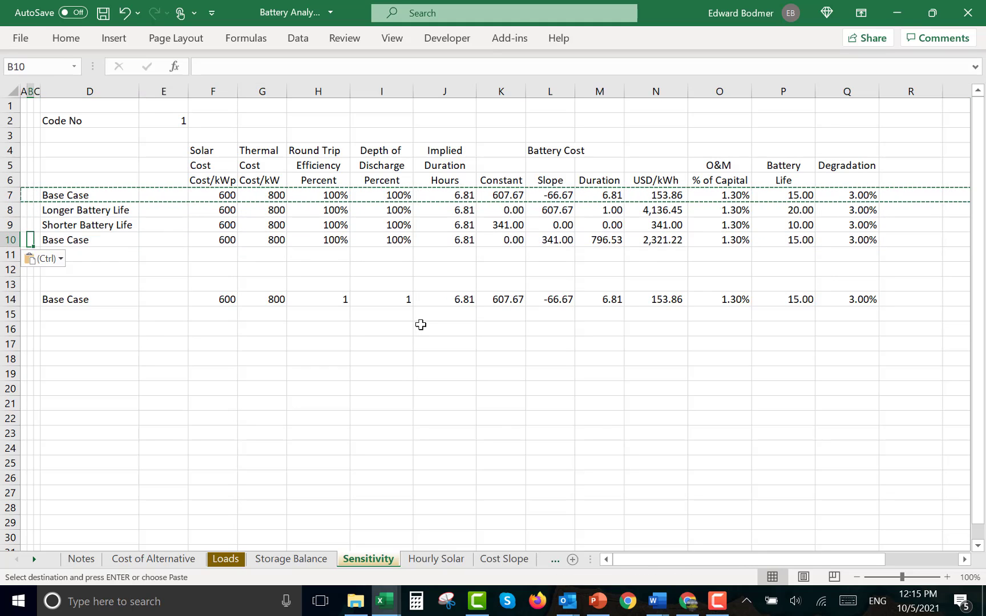
key(Right)
key(Right)
text(L)
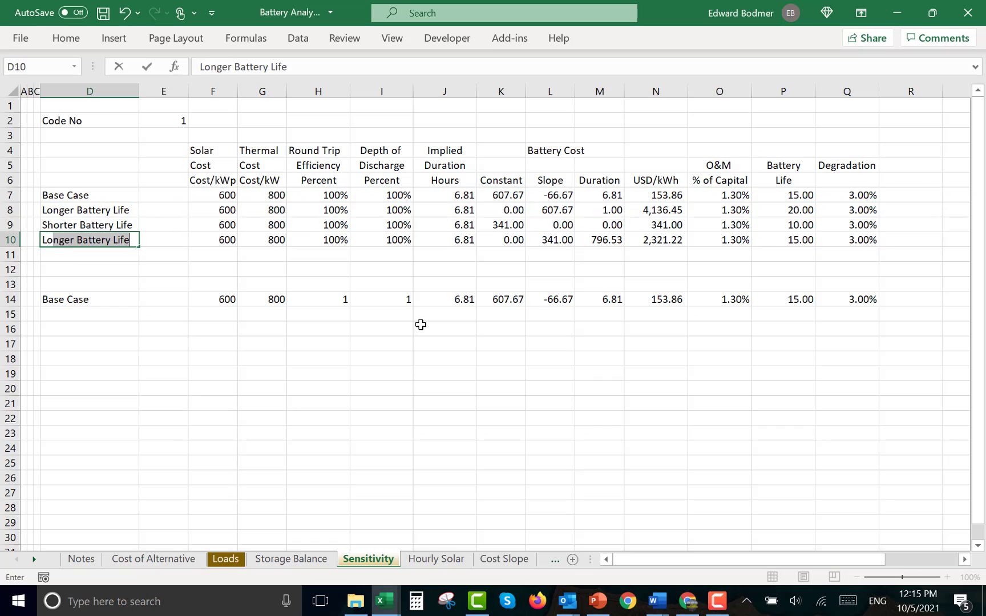
text(ower Degrada)
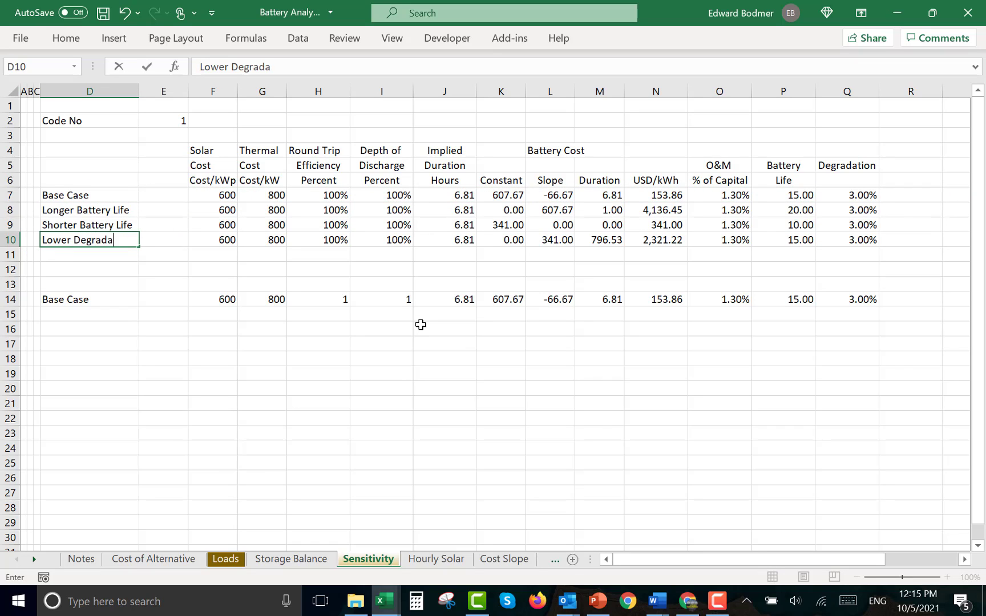
text(tion)
key(Return)
Set the degradation of the Lower Degradation scenario in Q10 to 2%
key(Up)
key(Right)
key(Right)
key(Right)
key(Right)
key(Right)
key(Right)
key(Right)
key(Right)
key(Right)
key(Right)
key(Right)
key(Right)
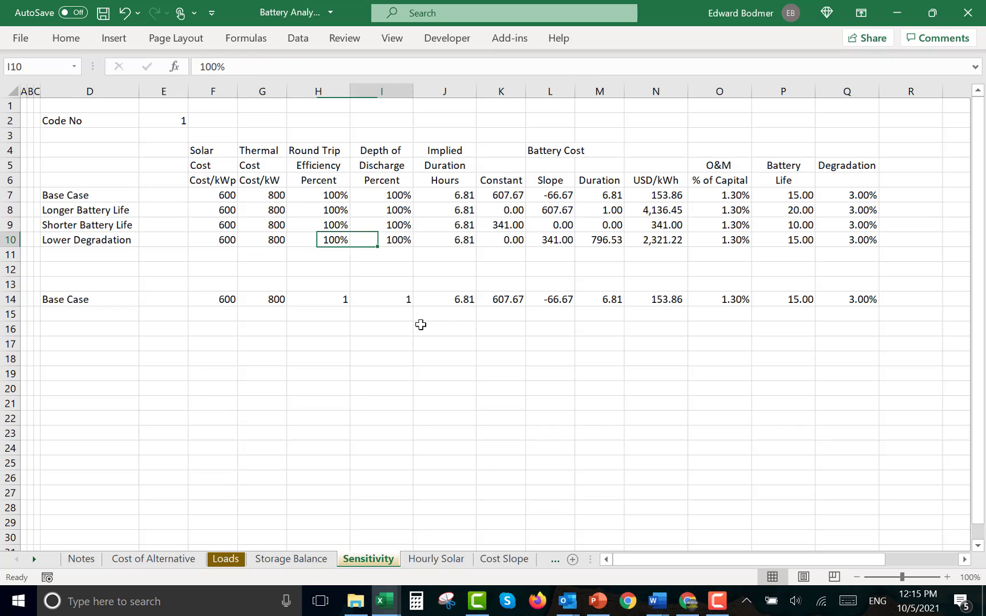
key(Right)
text(2)
key(Return)
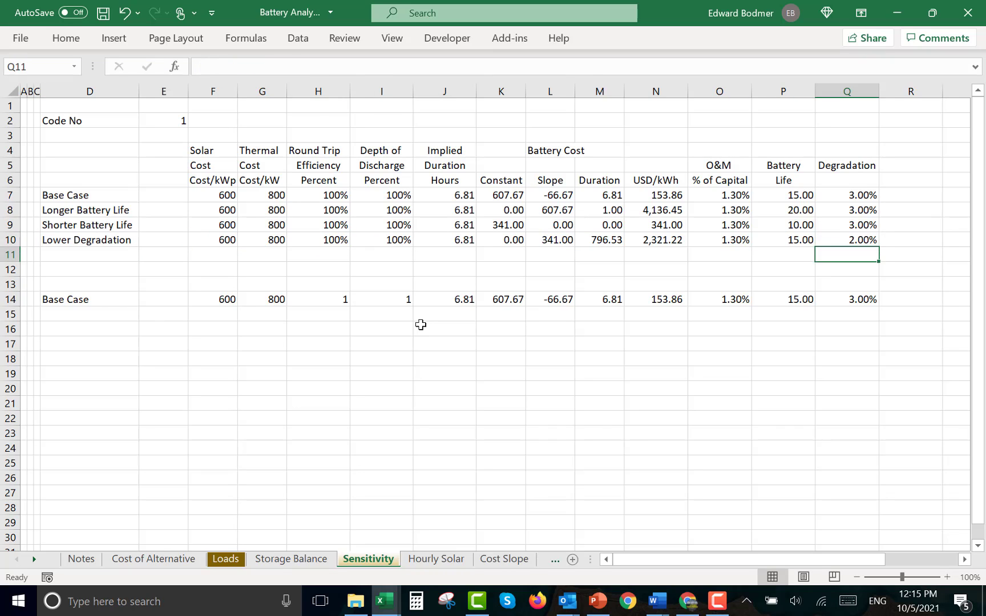
Copy the Lower Degradation scenario D10:Q10 into row 11 directly below it
key(Up)
key(Left)
key(Left)
key(Left)
key(Left)
key(Left)
key(Left)
key(Left)
key(Left)
key(Left)
key(Left)
key(Left)
key(Left)
key(Left)
key(Left)
key(Right)
key(Right)
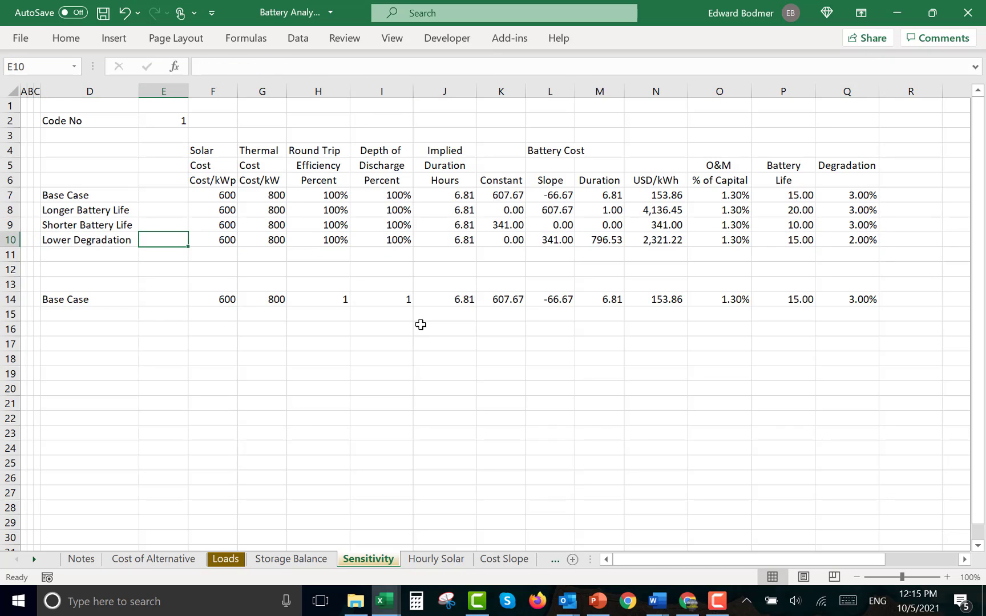
key(Left)
key(ctrl+shift+Right)
key(ctrl+shift+Right)
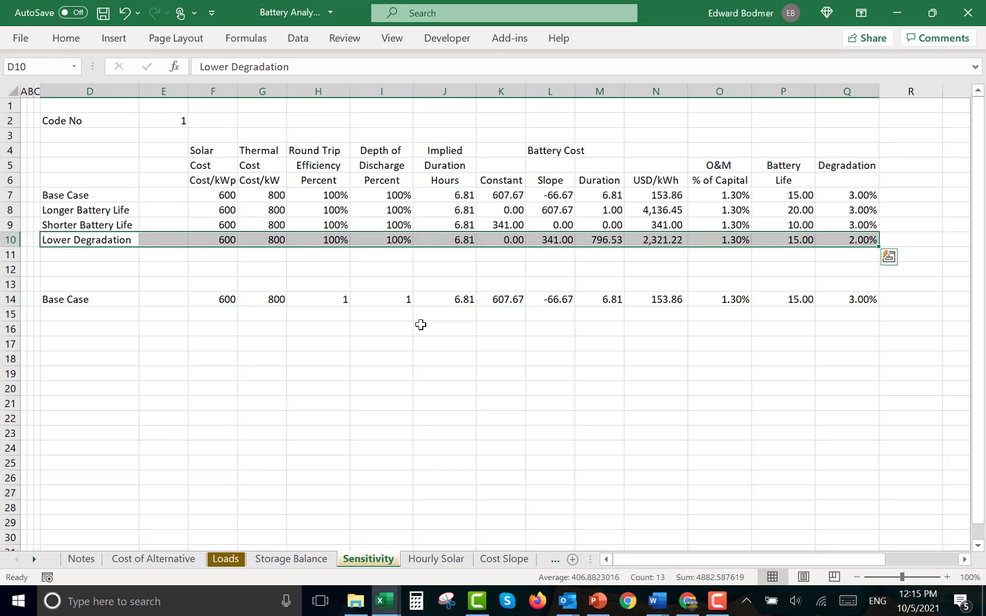
key(ctrl+c)
key(Down)
key(ctrl+v)
Copy the Base Case inputs F7:Q7 over the row 11 scenario's inputs, starting at F11
key(Left)
key(Right)
key(Right)
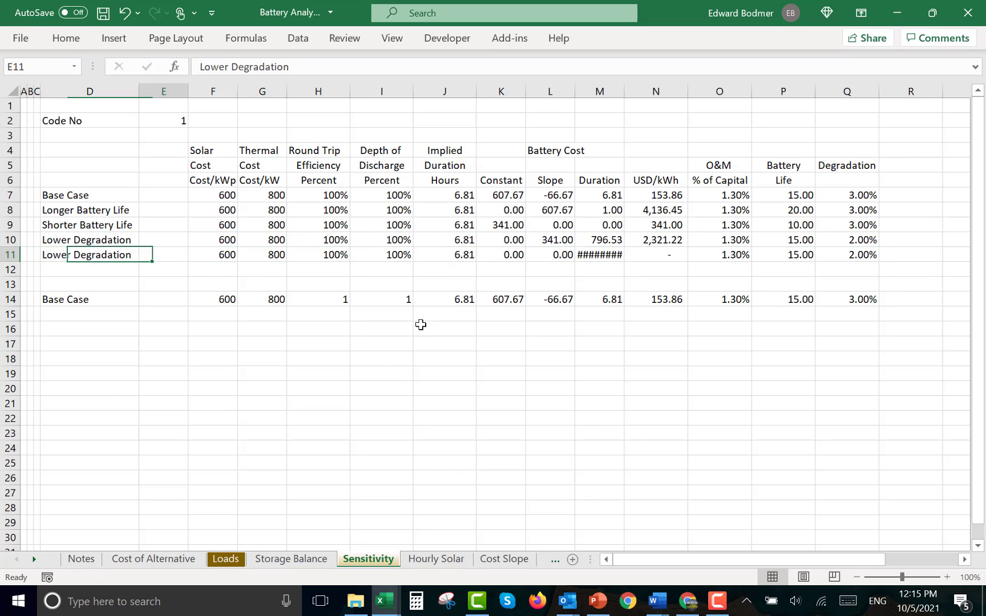
key(Left)
key(Up)
key(Up)
key(Up)
key(Up)
key(Right)
key(Right)
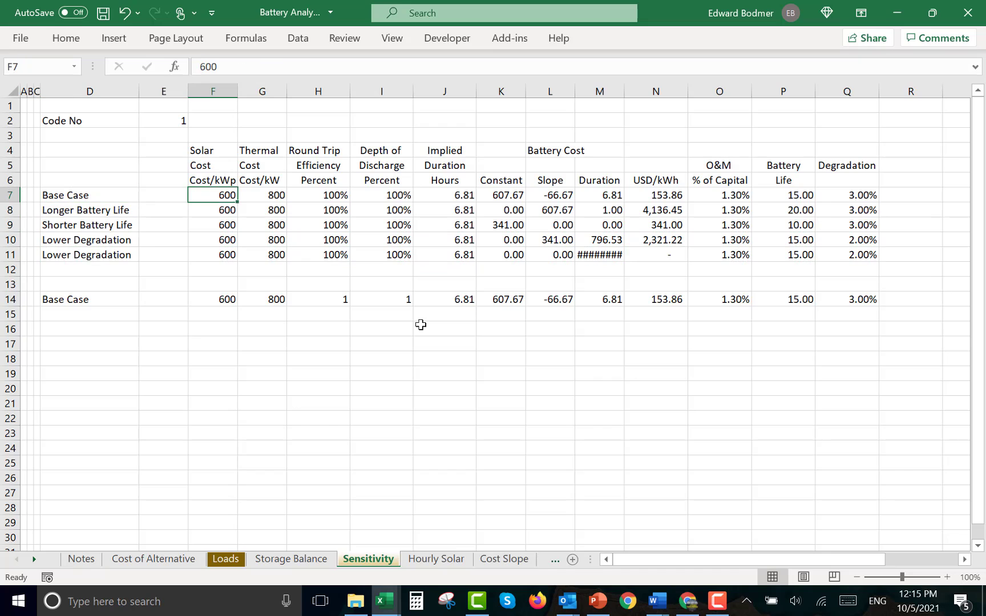
key(ctrl+shift+Right)
key(ctrl+c)
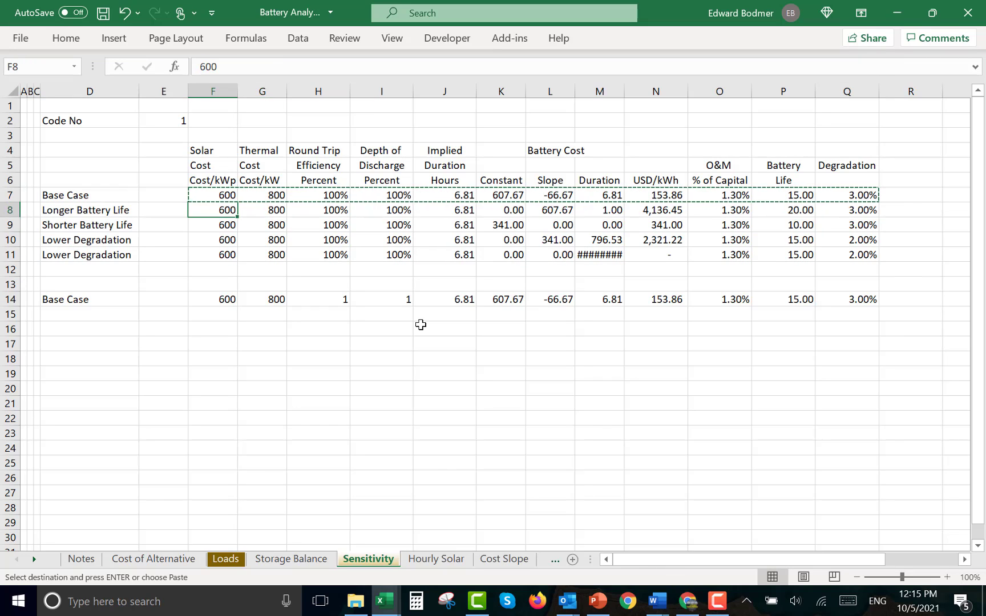
key(Down)
key(Down)
key(Down)
key(Down)
key(ctrl+v)
Link the battery cost duration of Longer Battery Life in M8 to the base case cell M7
key(Up)
key(Up)
key(Up)
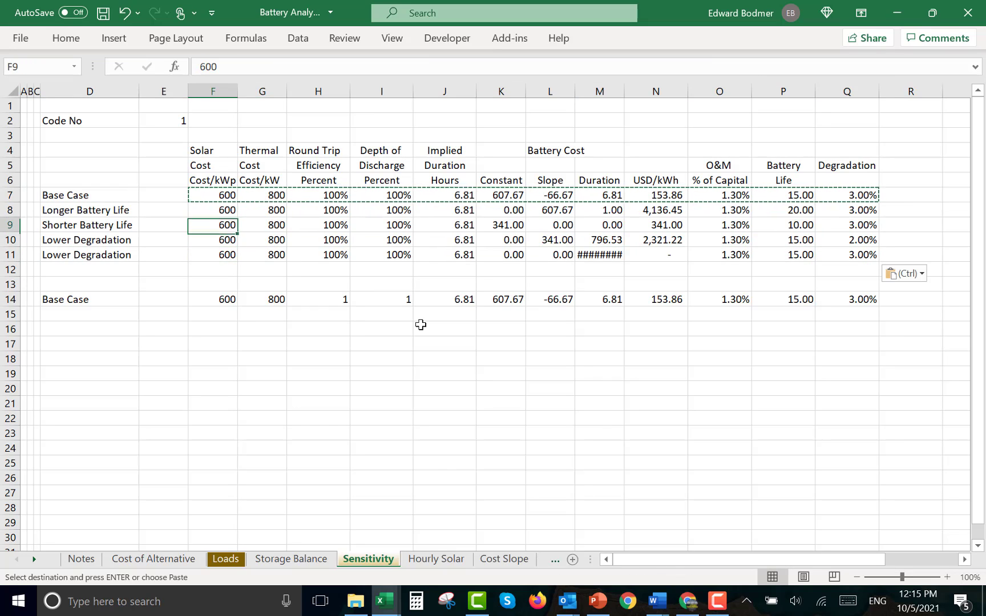
key(Escape)
key(Right)
key(Right)
key(Right)
key(Right)
key(Right)
key(Right)
key(Right)
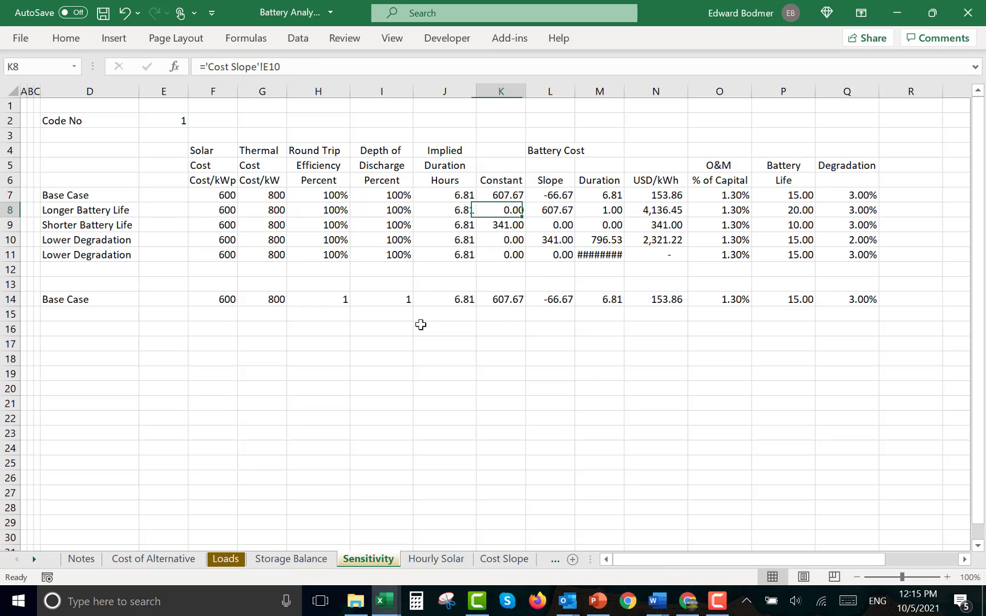
text(=)
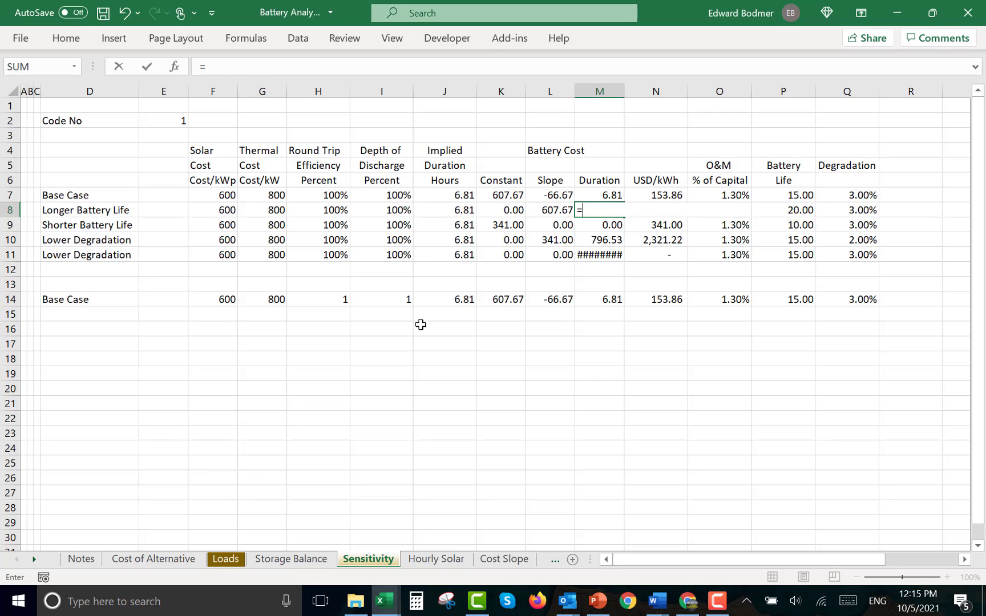
key(Up)
key(Return)
Link each duration in M9, M10 and M11 to the cell directly above it
key(F2)
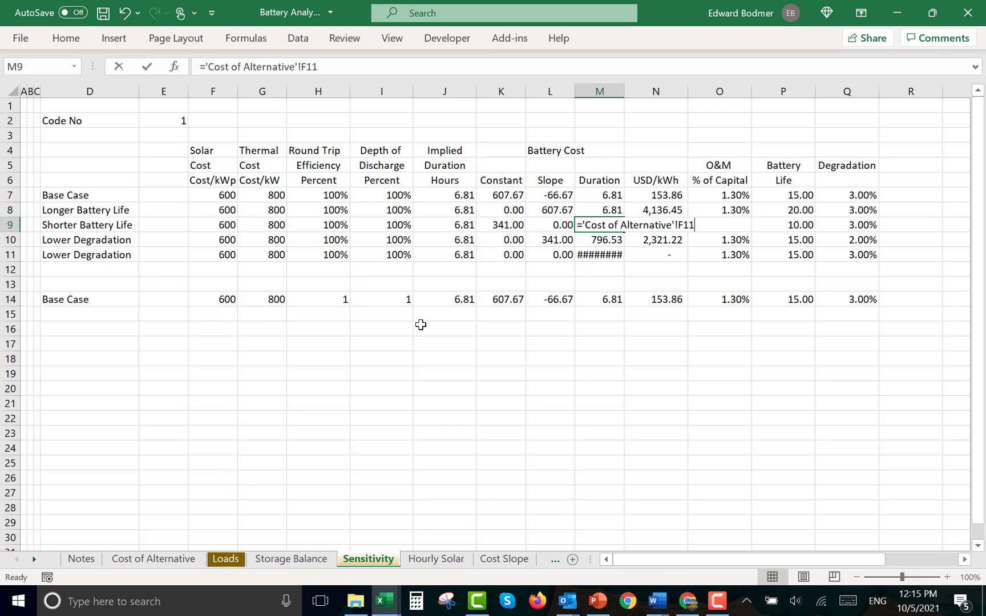
key(Escape)
text(=)
key(Up)
key(Return)
key(F2)
key(Escape)
text(=)
key(Up)
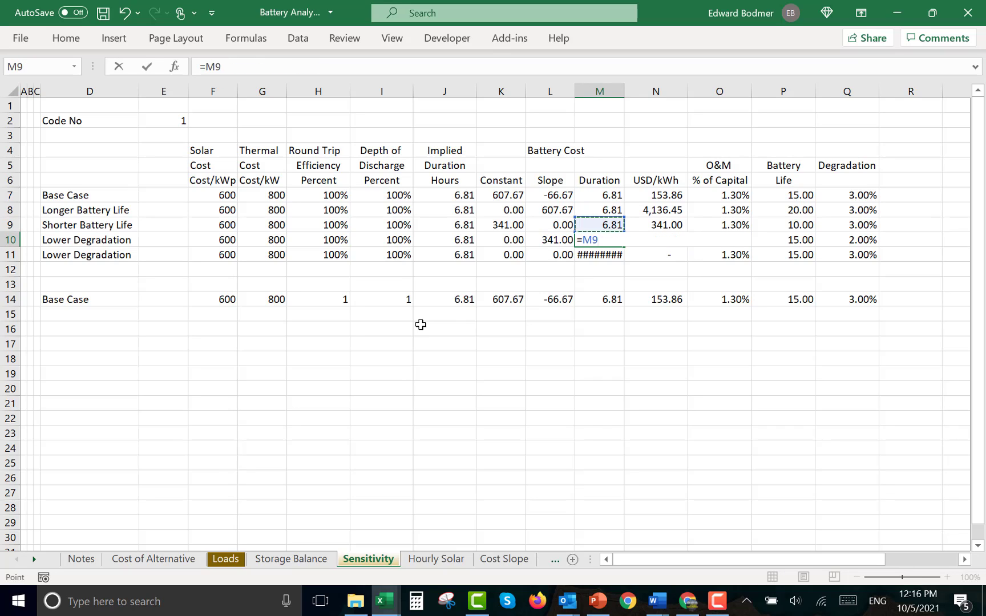
key(Return)
text(=)
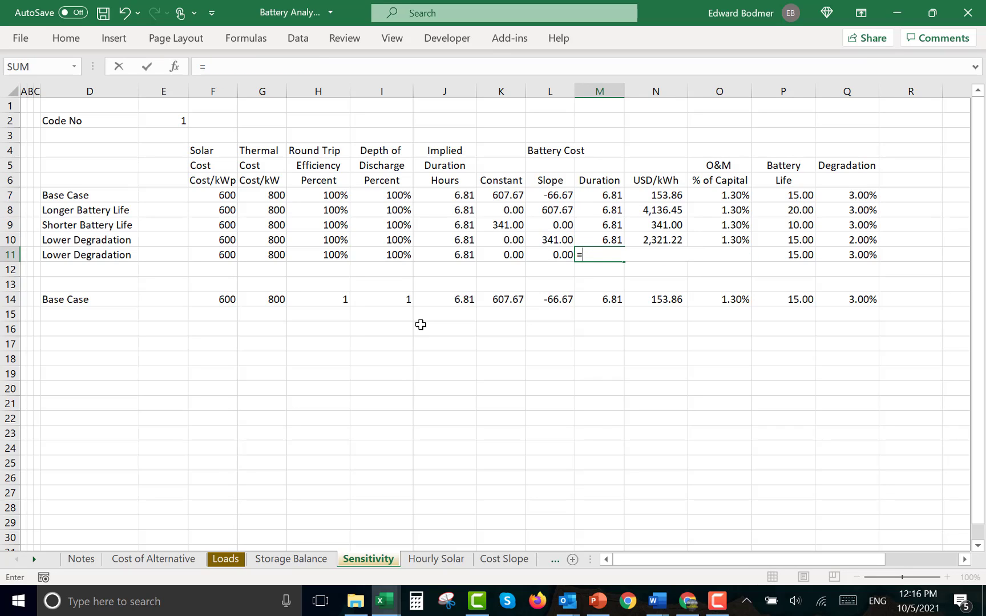
key(Up)
key(Return)
Link the battery cost constant of Longer Battery Life in K8 to the base case cell K7
key(Up)
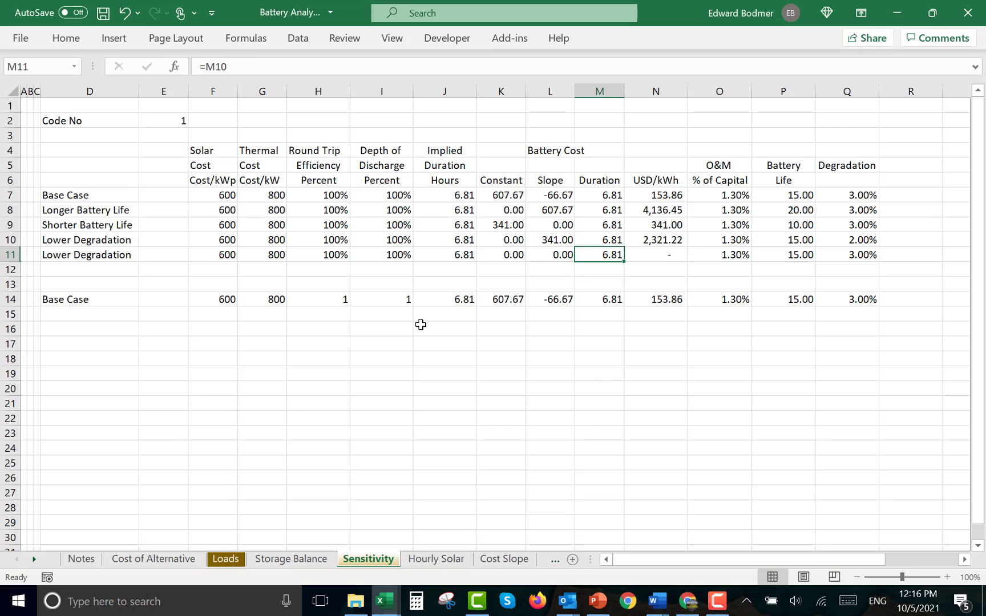
key(Right)
key(Left)
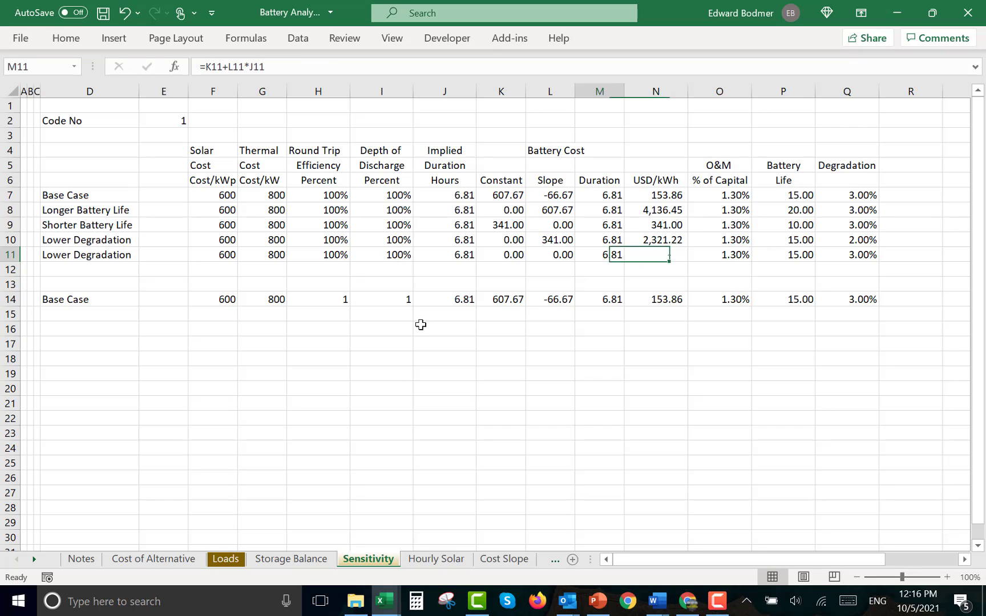
key(Left)
key(Up)
key(Up)
key(Left)
key(Up)
key(F2)
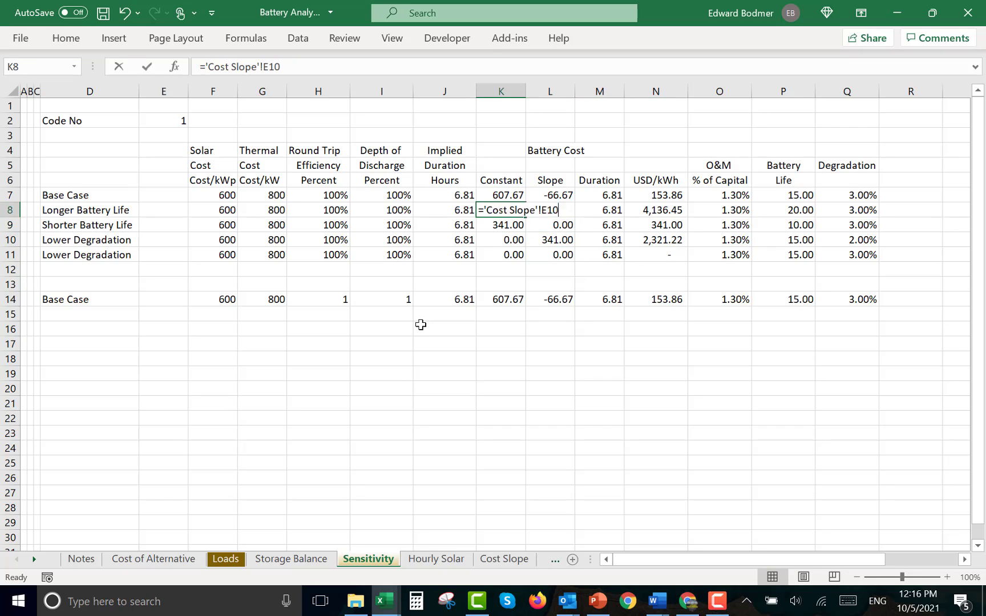
key(Escape)
text(=)
key(Up)
key(Return)
Fill the constant link in K8 down through K11 for the remaining scenarios
key(Up)
key(Down)
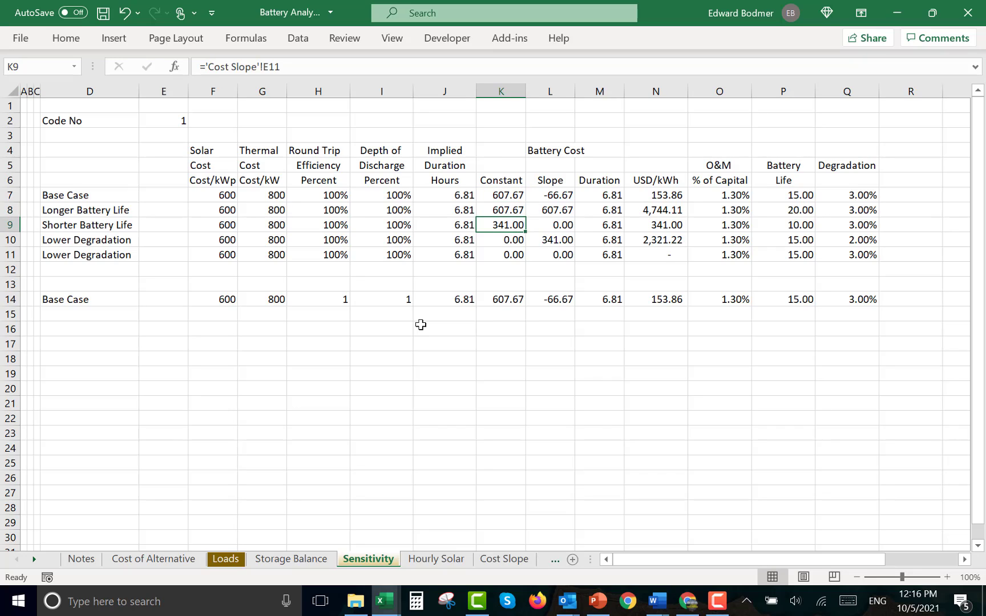
key(Up)
key(shift+Down)
key(shift+Down)
key(shift+Down)
key(ctrl+d)
Link the battery cost slope in L8 to L7 and fill the formula down through L11
key(Right)
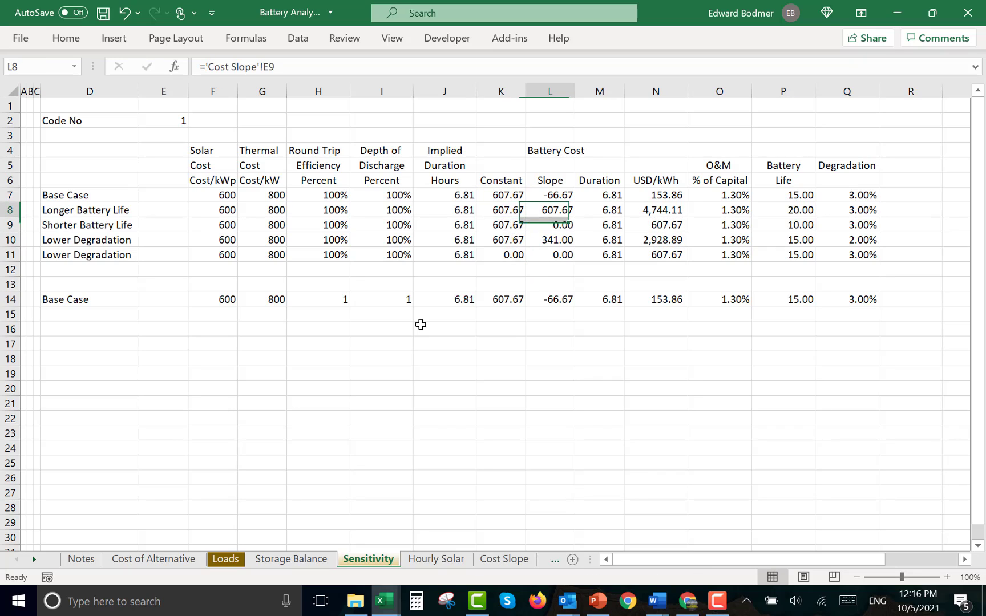
text(=)
key(Up)
key(Return)
key(Up)
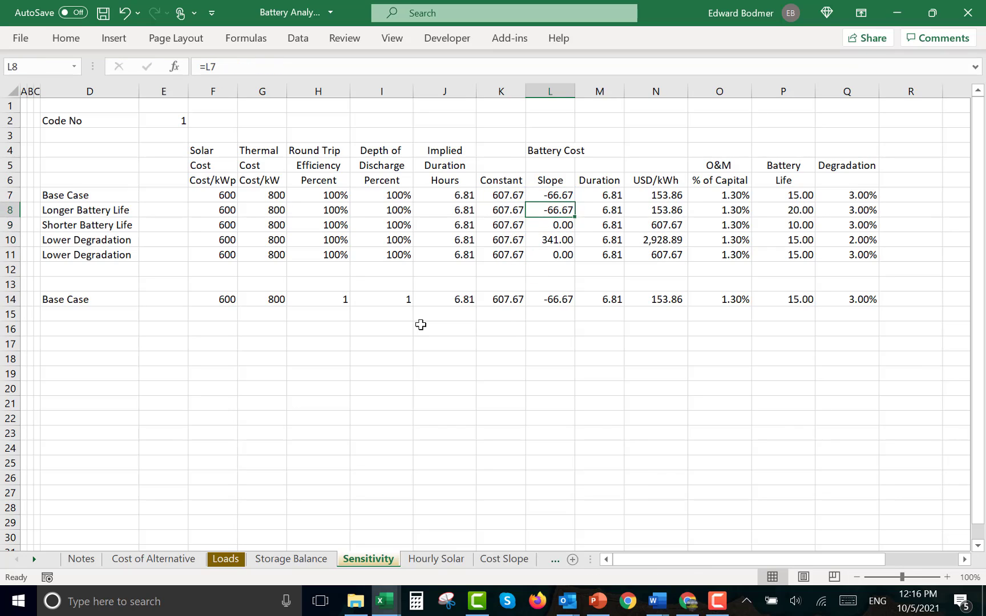
key(shift+Down)
key(shift+Down)
key(shift+Down)
key(ctrl+d)
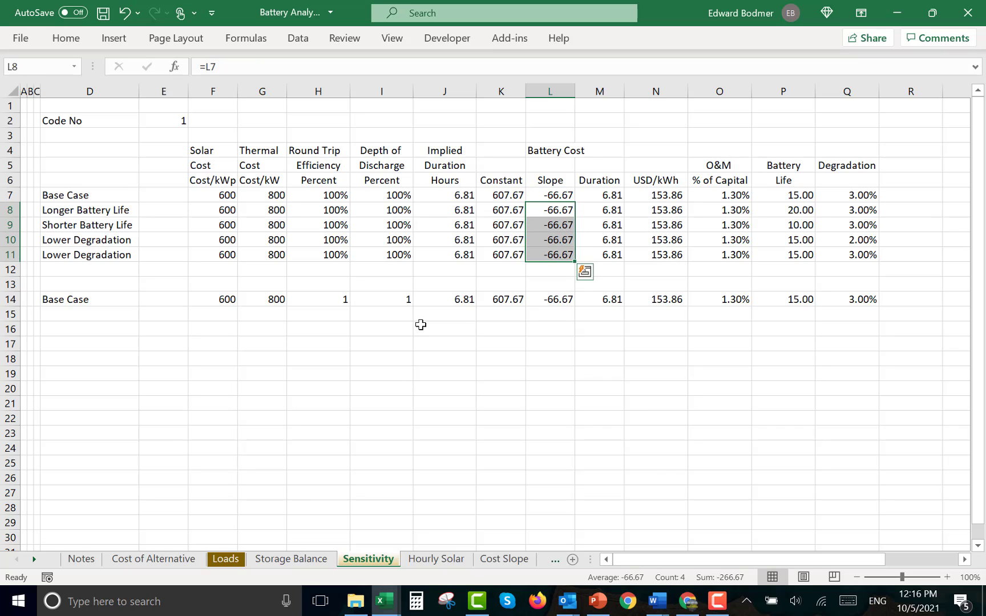
Check the USD/kWh battery cost formulas of the scenarios in column N
key(Right)
key(Right)
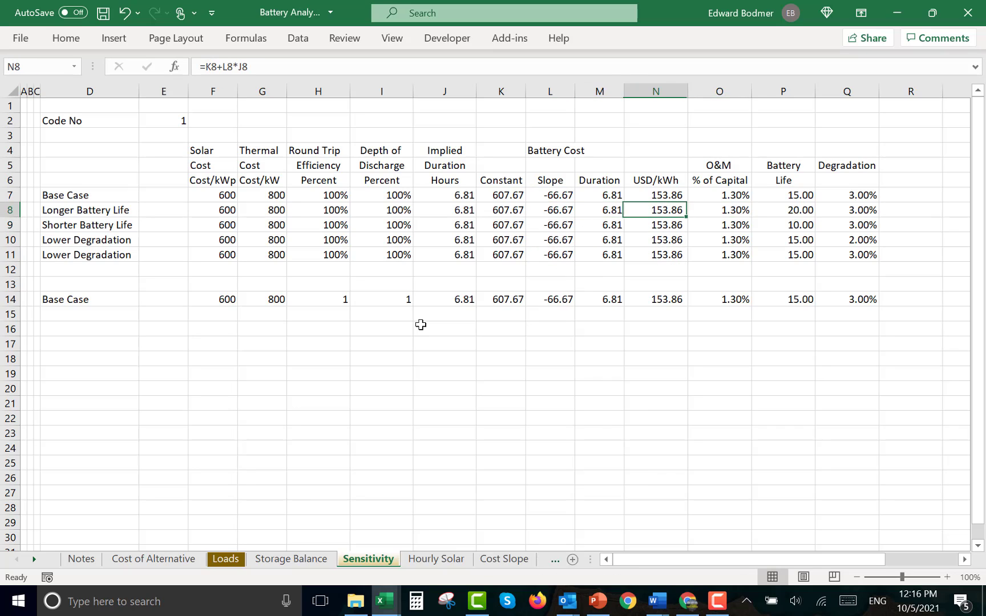
key(Up)
key(Down)
key(Down)
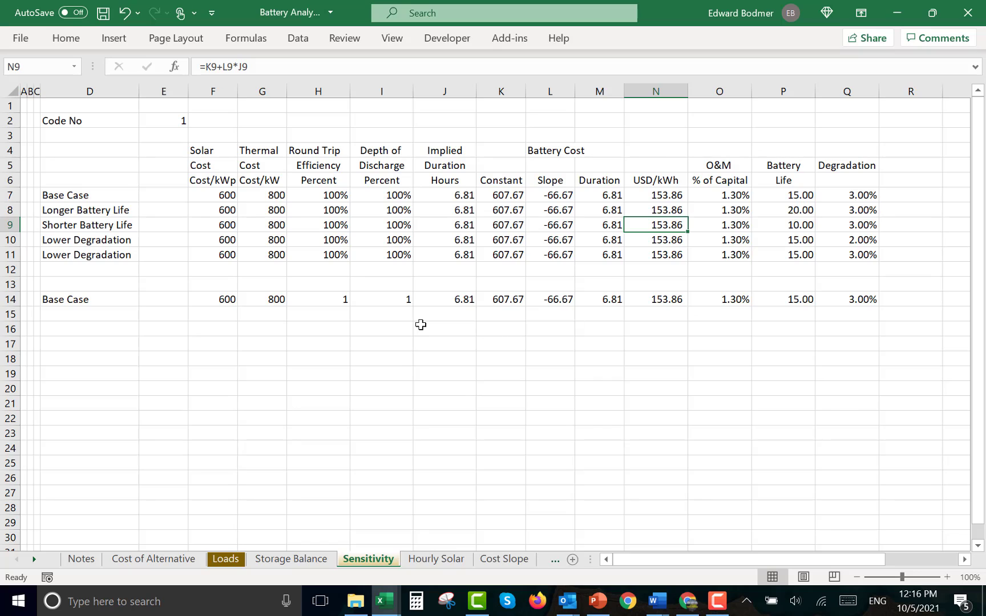
key(Up)
key(Up)
key(Left)
Set the degradation of the last scenario in Q11 to 4%
key(Right)
key(Right)
key(Down)
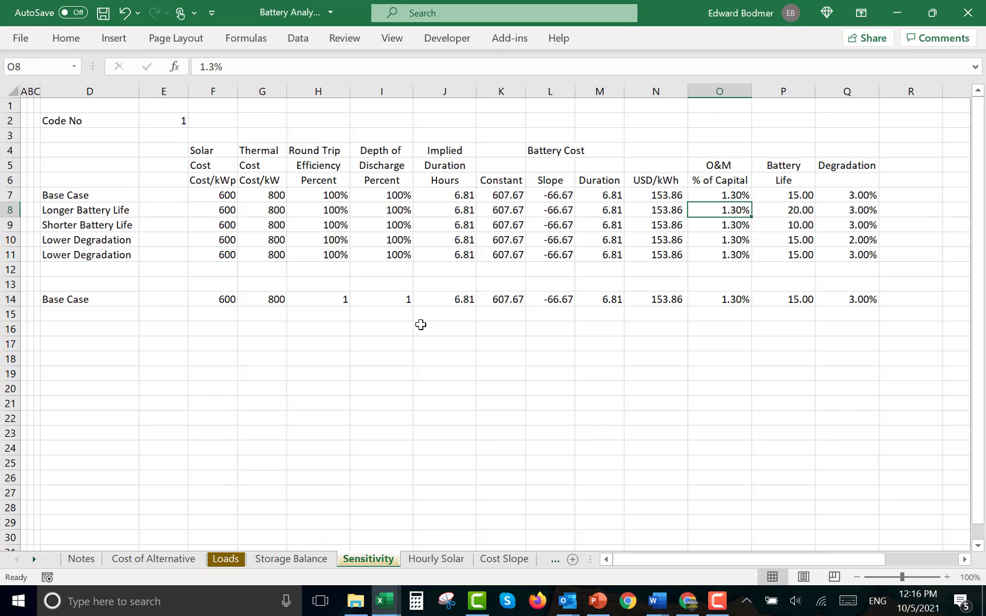
key(Down)
key(Down)
key(Down)
key(Right)
key(Right)
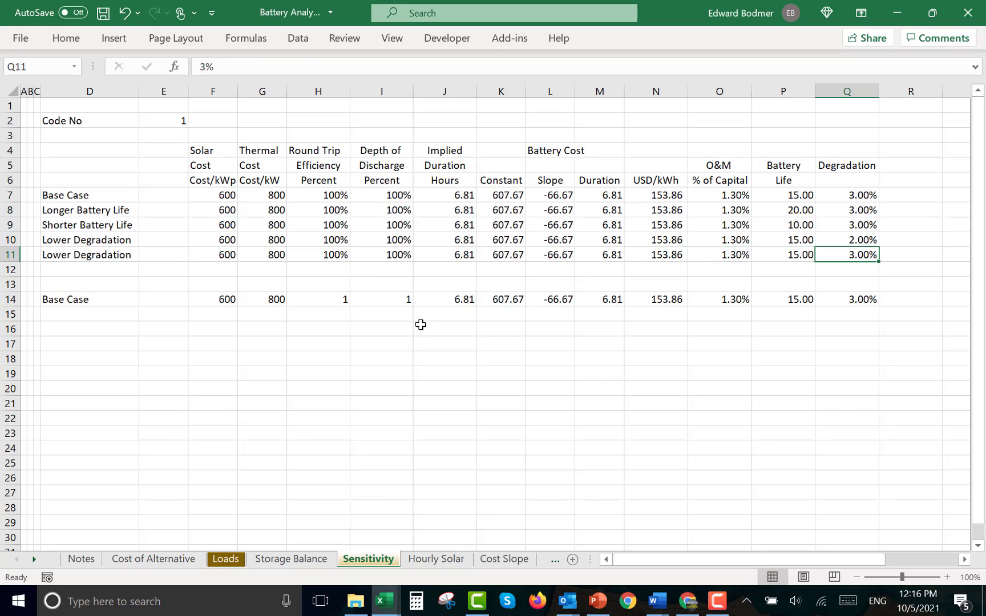
text(4)
key(Return)
Review the base case inputs across row 7
key(Up)
key(Left)
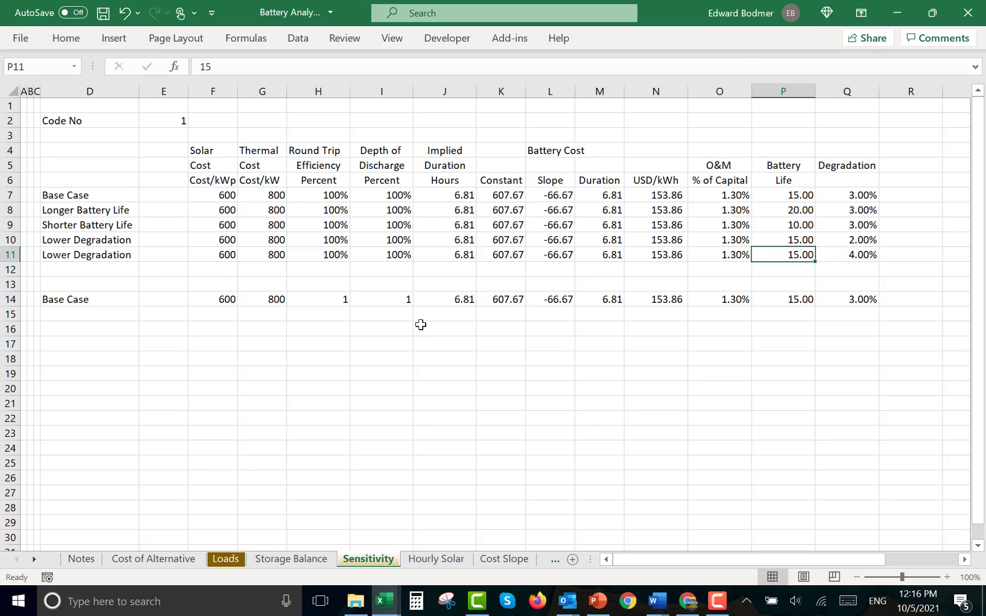
key(Left)
key(Left)
key(Left)
key(ctrl+Left)
key(ctrl+Left)
key(ctrl+Left)
key(Right)
key(Right)
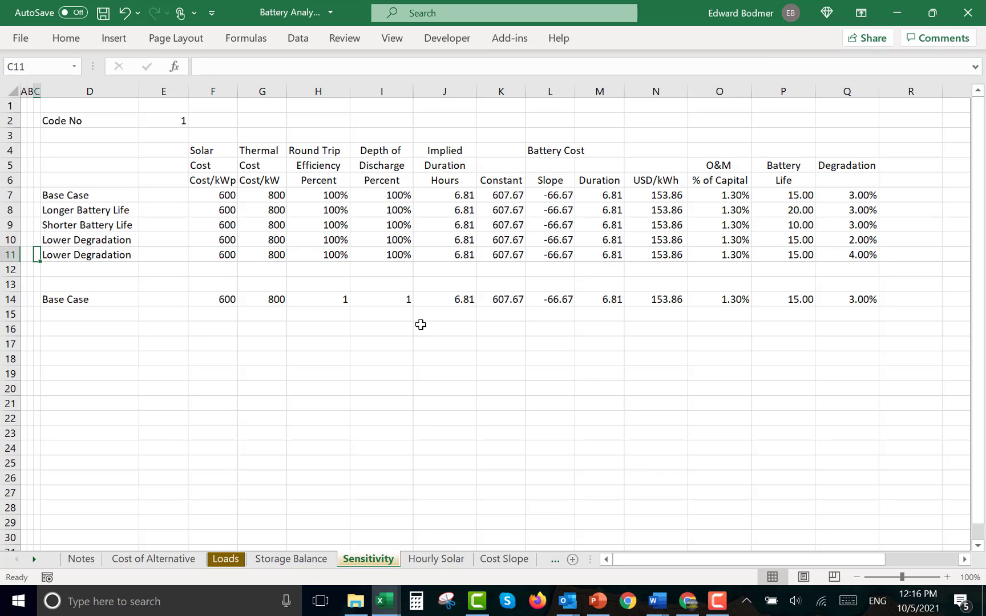
key(Right)
key(Up)
key(Up)
key(Up)
key(Up)
key(Right)
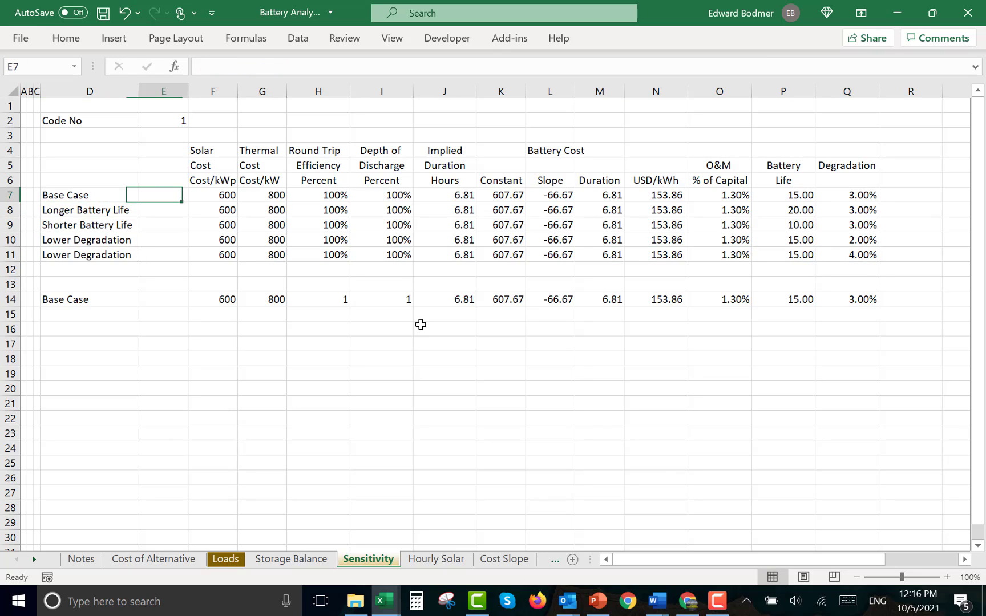
key(Right)
key(Right)
key(Right)
key(Right)
key(Right)
key(Right)
key(Right)
key(Right)
key(Right)
key(Right)
key(Left)
key(Left)
key(Left)
key(Left)
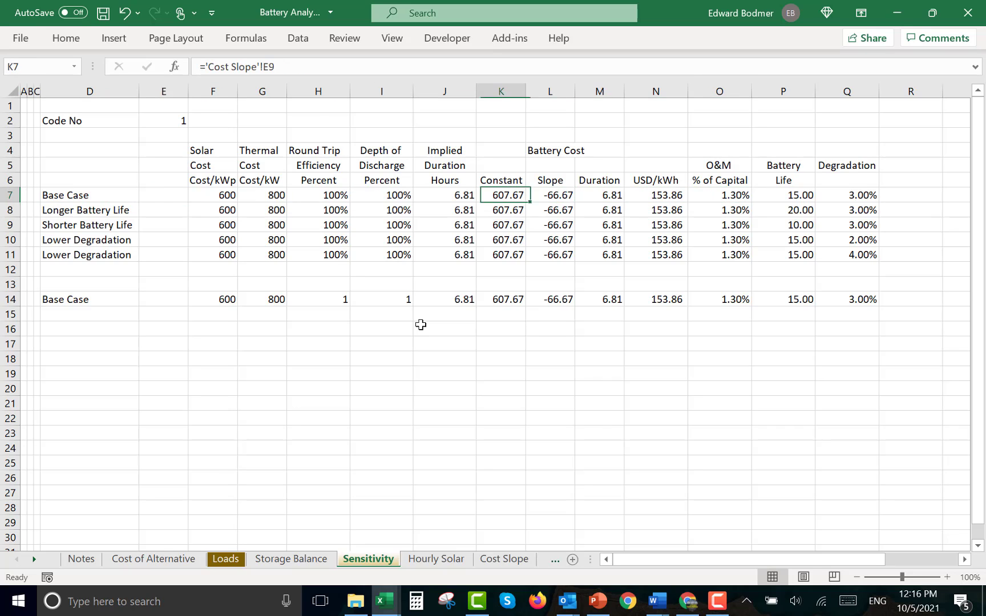
Number the five scenarios 1 through 5 in cells E7 to E11
key(Left)
key(Left)
key(Left)
key(Left)
key(Left)
key(Left)
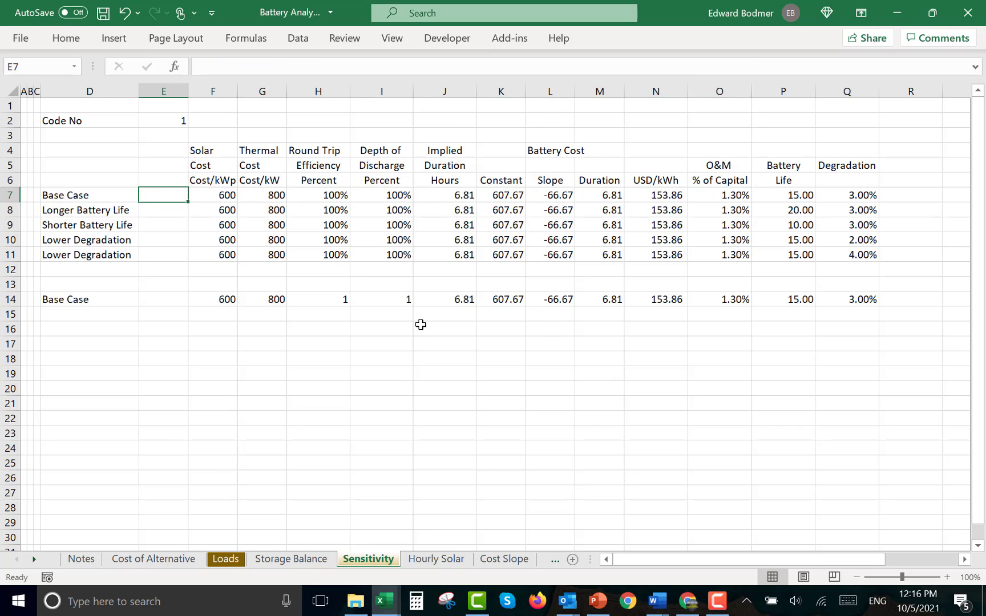
text(1)
key(Return)
text(2)
key(Return)
text(3)
key(Return)
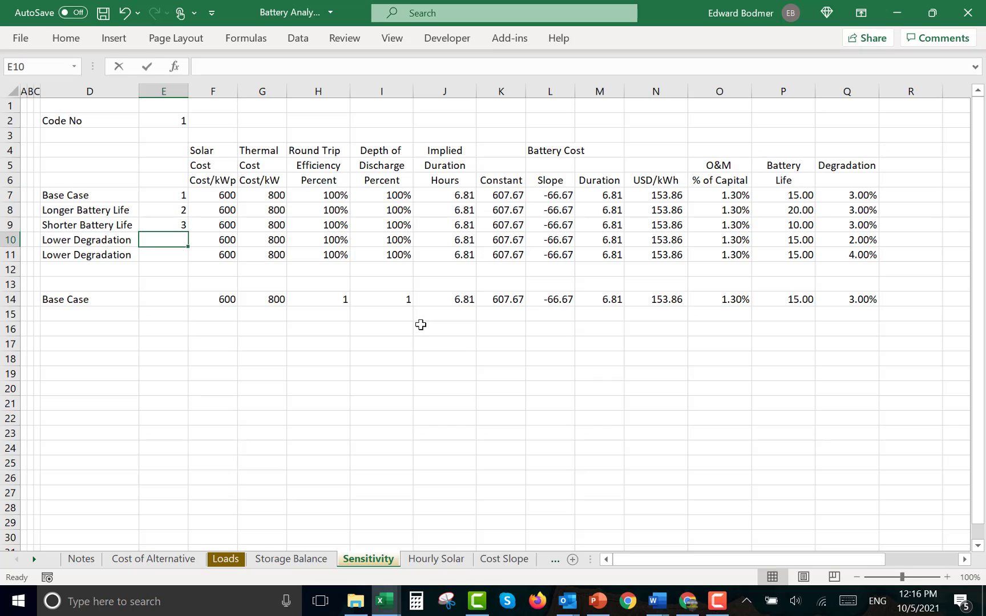
text(4)
key(Return)
text(5)
key(Return)
Rename the scenario in D11 as Higher Degradation
key(Up)
key(Left)
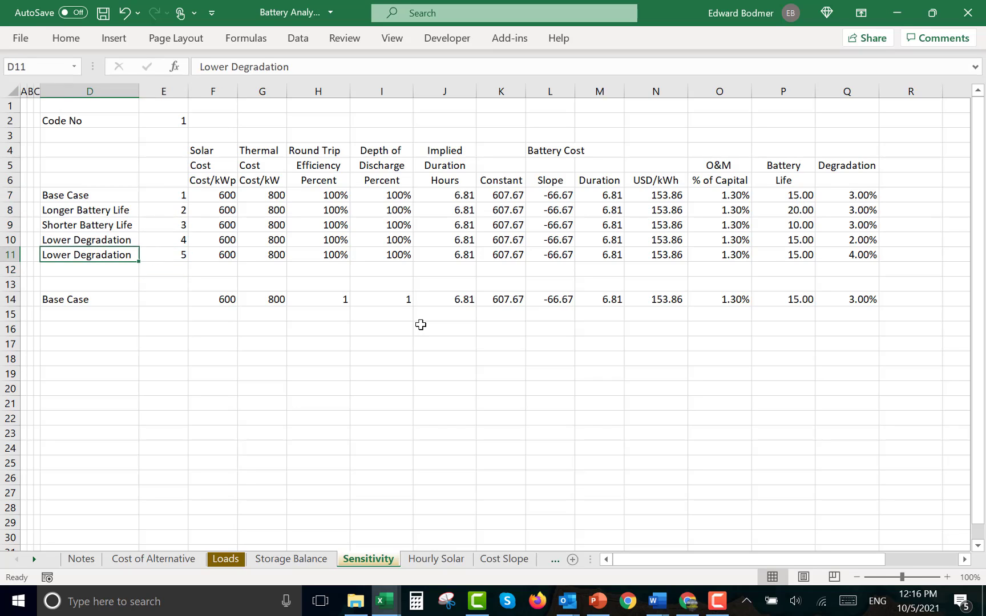
text(High)
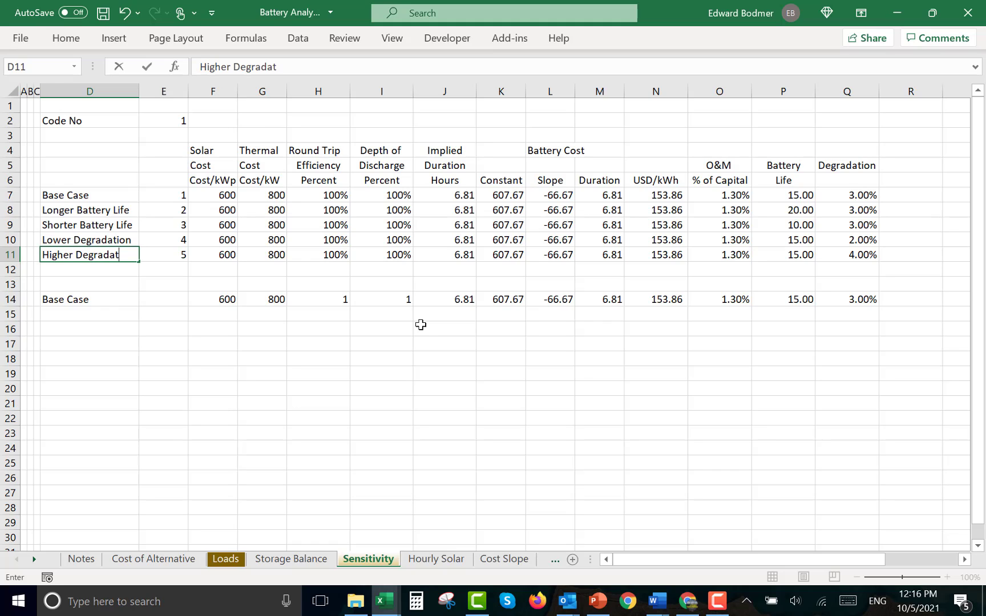
key(Return)
Start a new conditional formatting rule for D7:Q13 that uses a formula to determine which cells to format
key(Up)
key(Up)
key(Up)
key(Up)
key(Up)
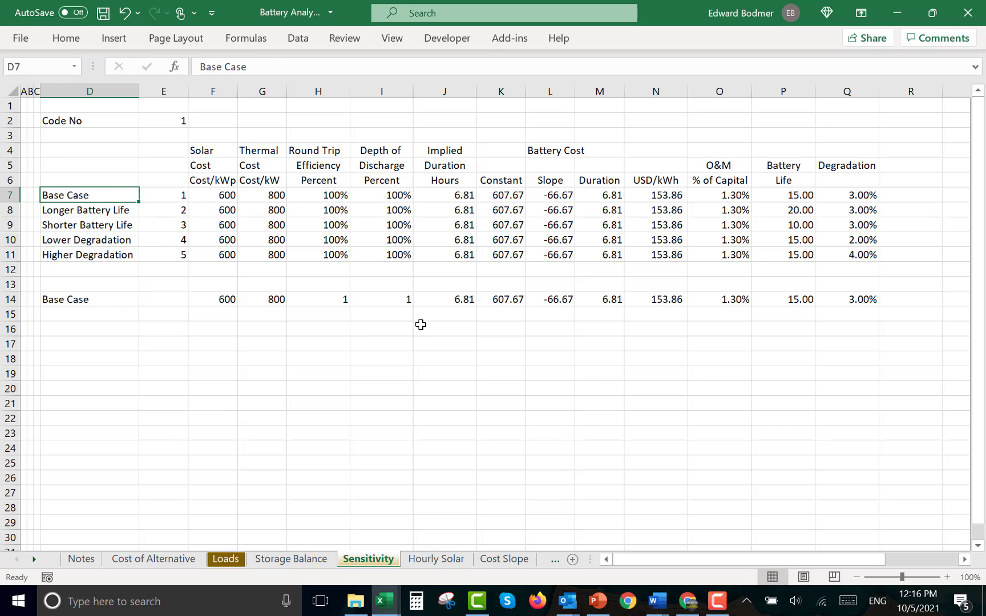
key(shift+Down)
key(shift+Down)
key(shift+Down)
key(shift+Down)
key(shift+Right)
key(shift+Right)
key(shift+Right)
key(shift+Right)
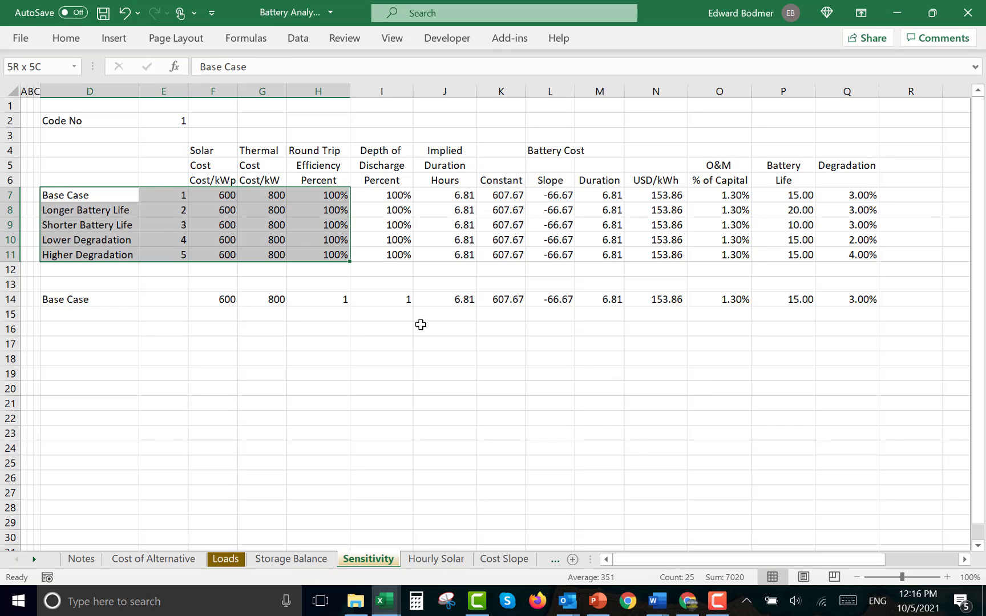
key(shift+Down)
key(shift+Right)
key(shift+Down)
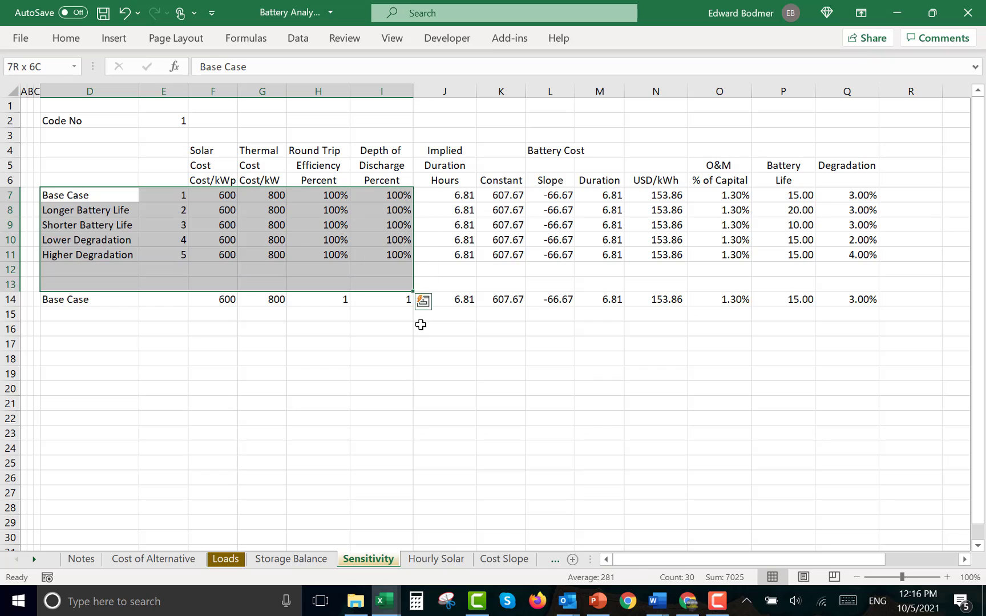
key(shift+Right)
key(shift+Right)
key(shift+Right)
key(shift+Right)
key(shift+Right)
key(shift+Right)
key(shift+Right)
key(shift+Right)
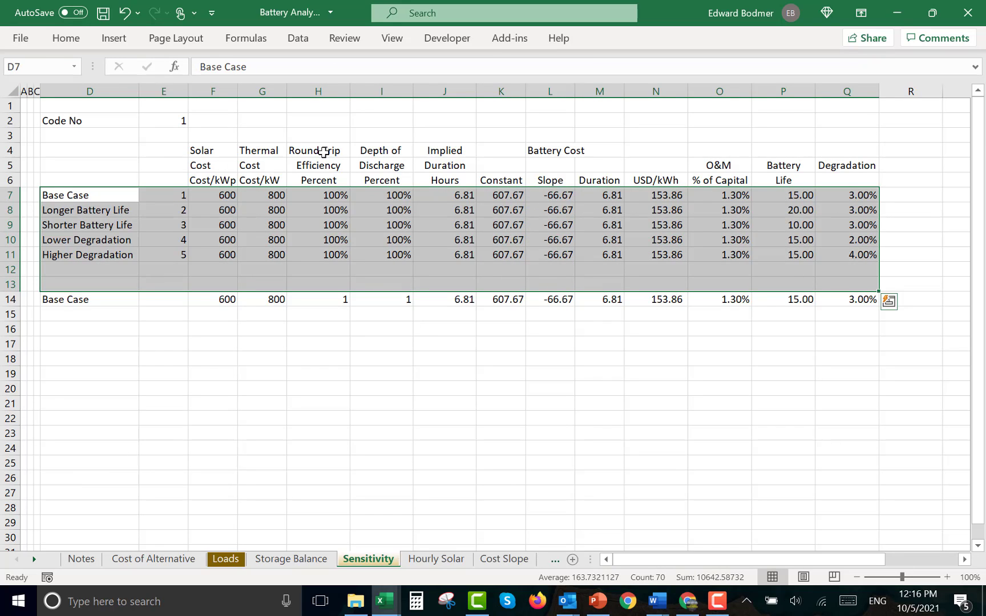
click(72, 41)
click(73, 40)
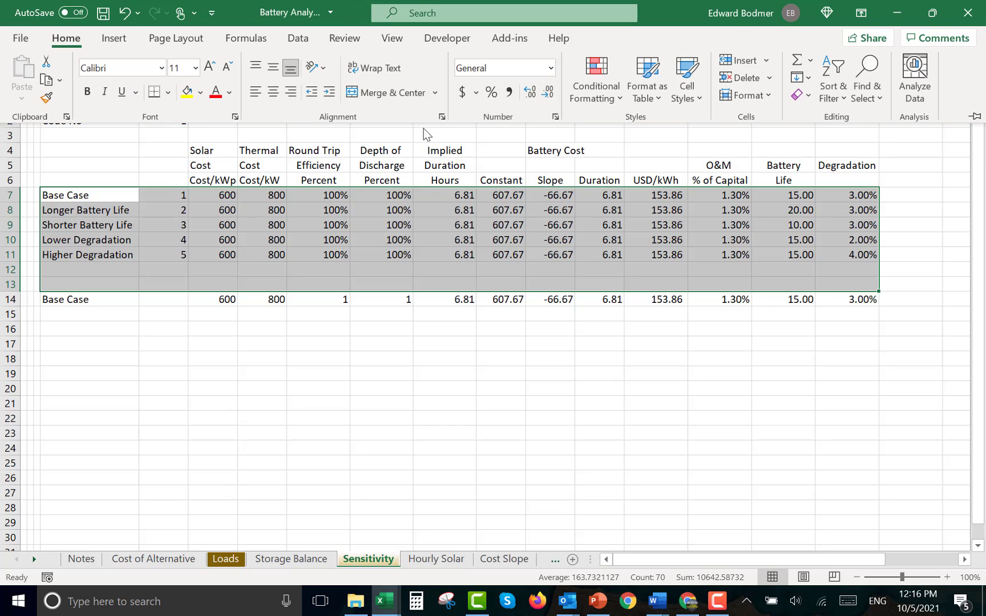
click(594, 90)
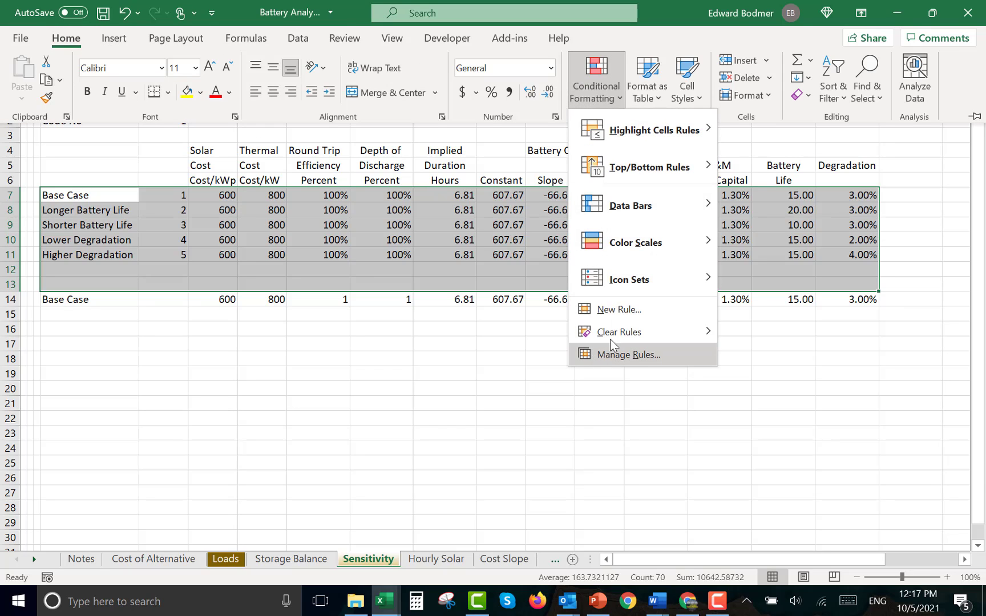
click(614, 306)
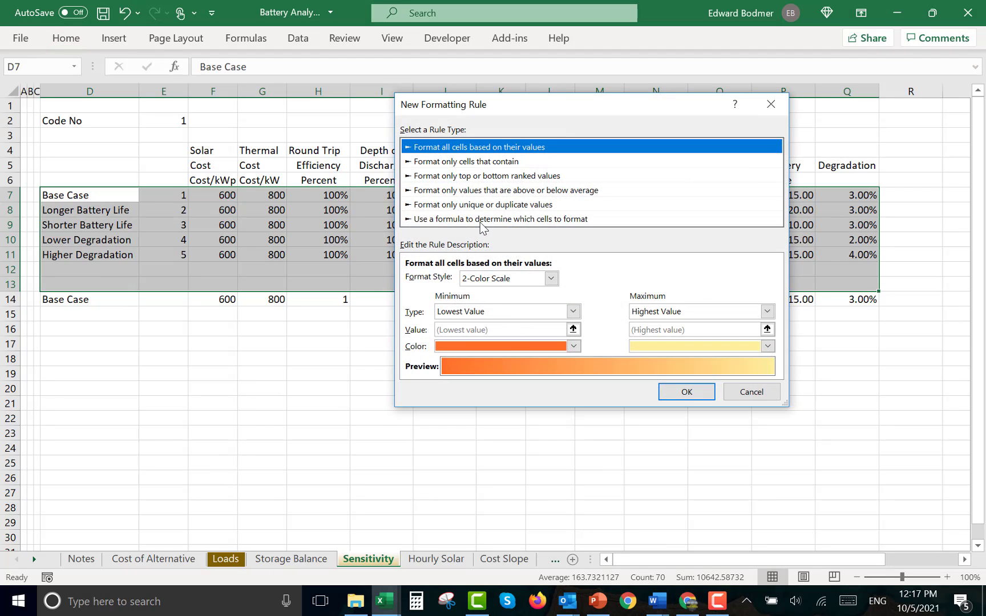
click(480, 219)
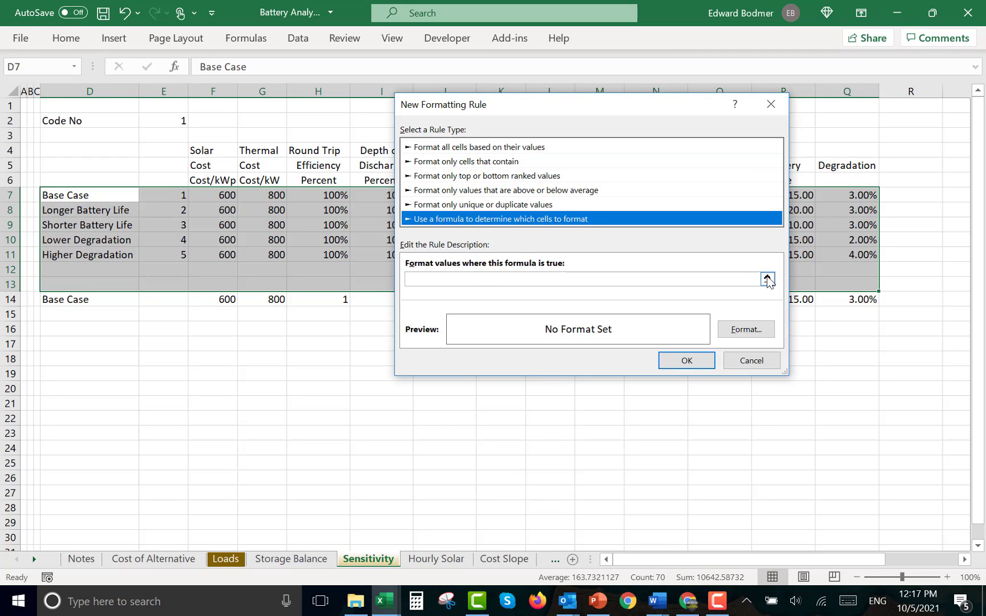
Enter the rule formula =$E$2=$E7, comparing the code number with each scenario's number and keeping only column E fixed for the latter
click(767, 279)
click(176, 120)
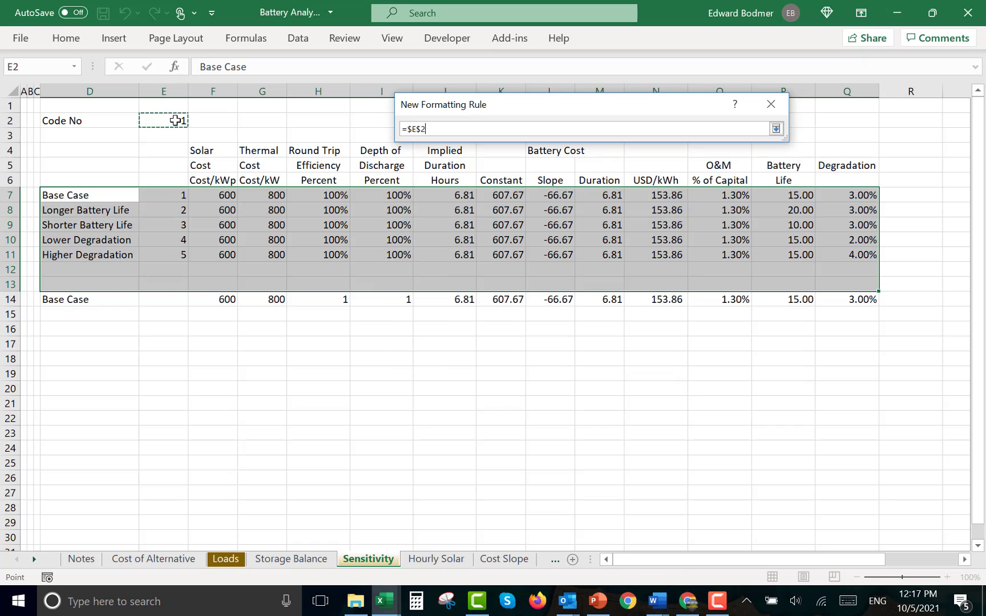
text(=)
click(163, 193)
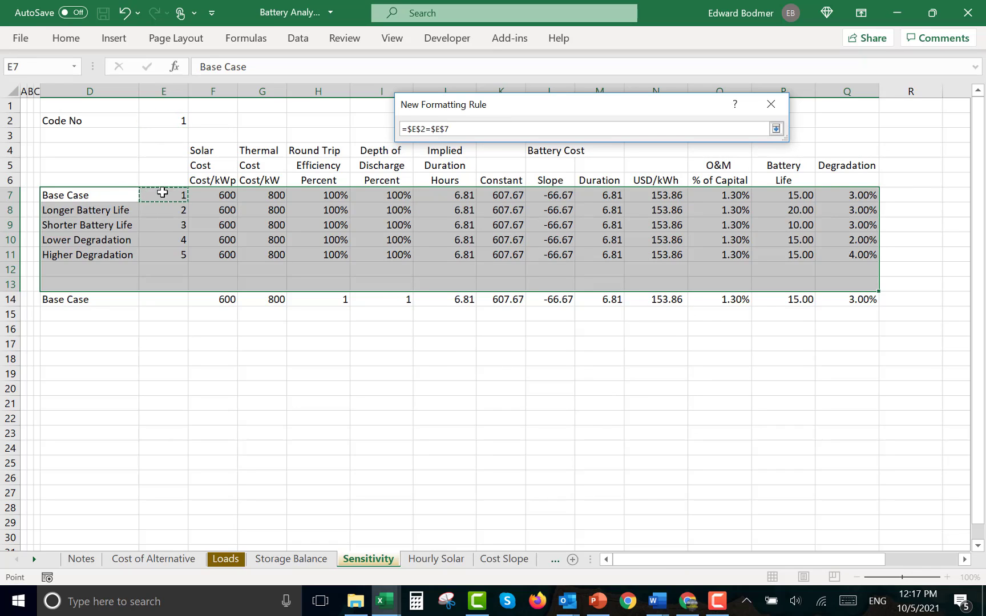
key(F4)
key(F4)
key(Return)
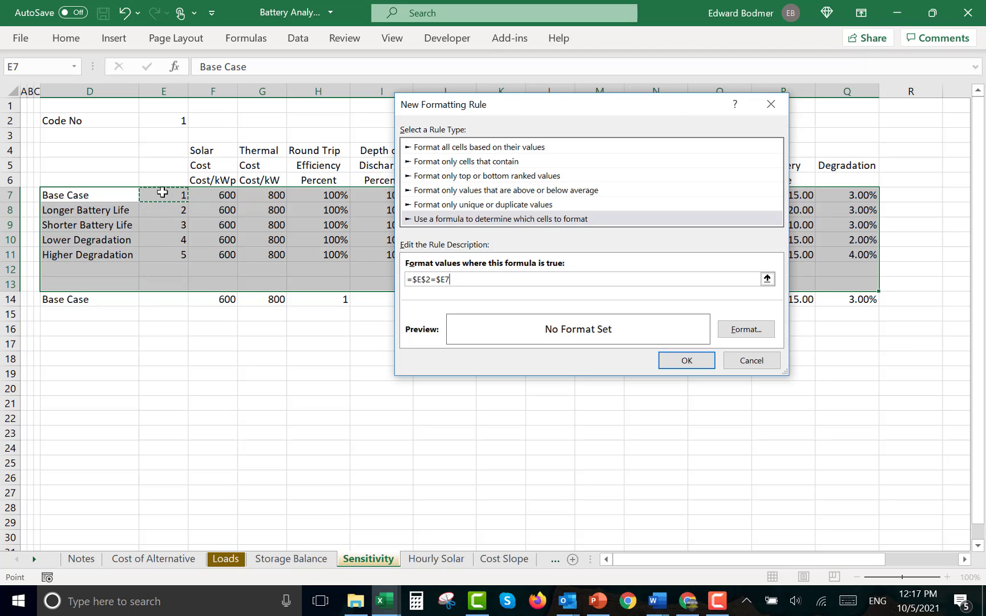
Give the rule a light gold fill and apply it to the scenario table
click(747, 331)
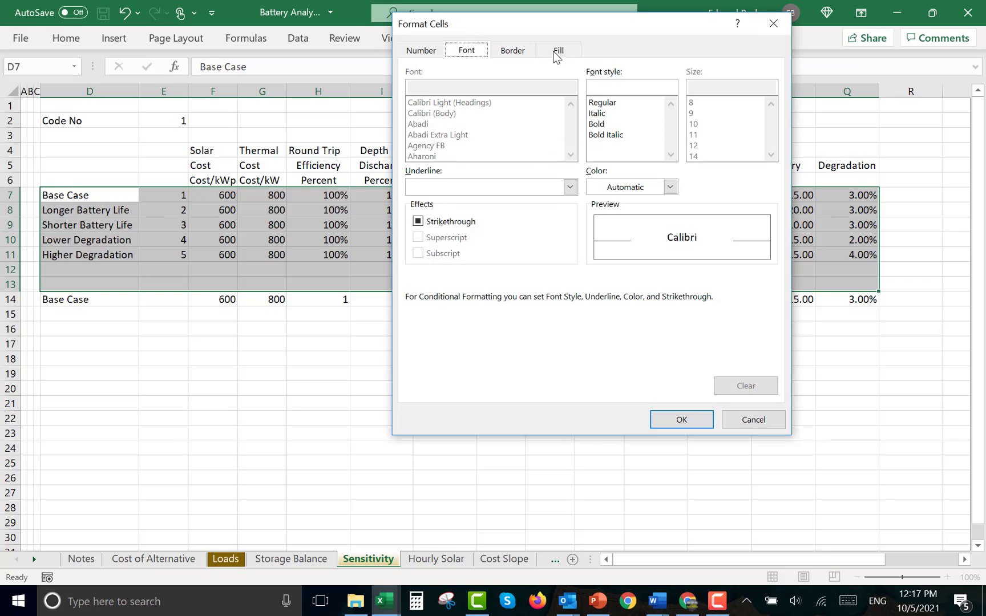
click(557, 51)
click(516, 150)
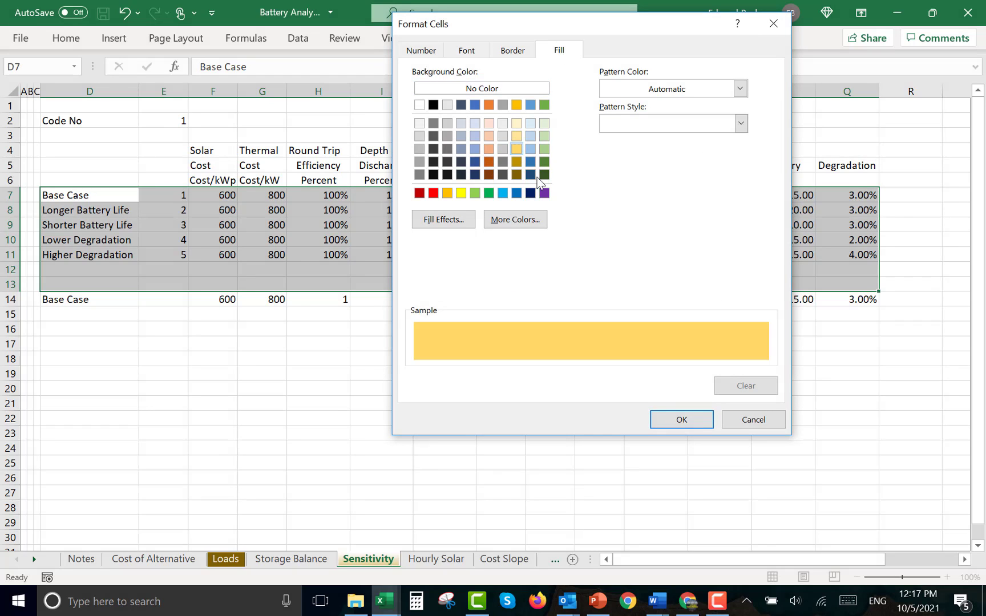
click(678, 421)
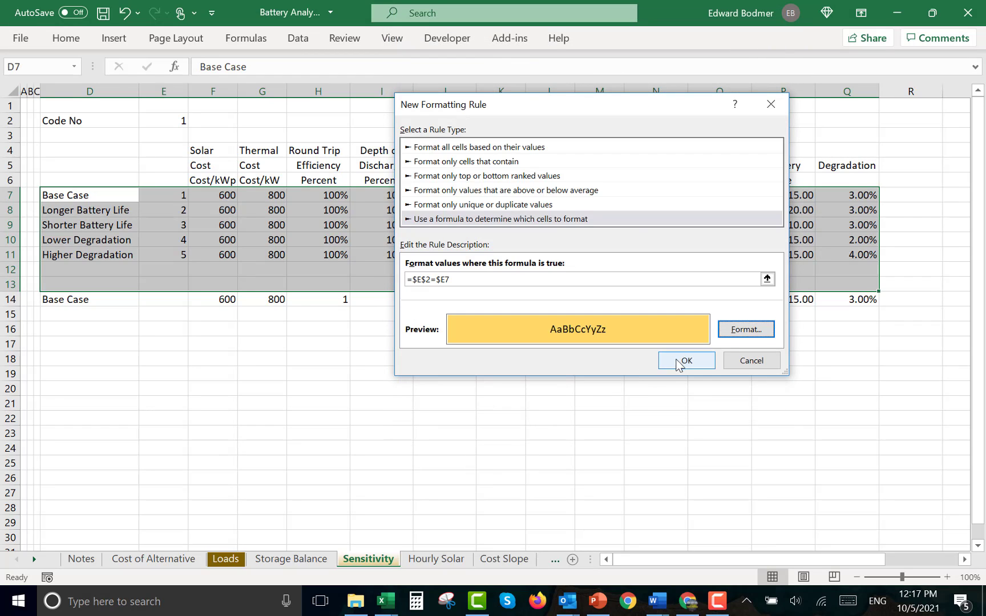
click(685, 362)
click(372, 381)
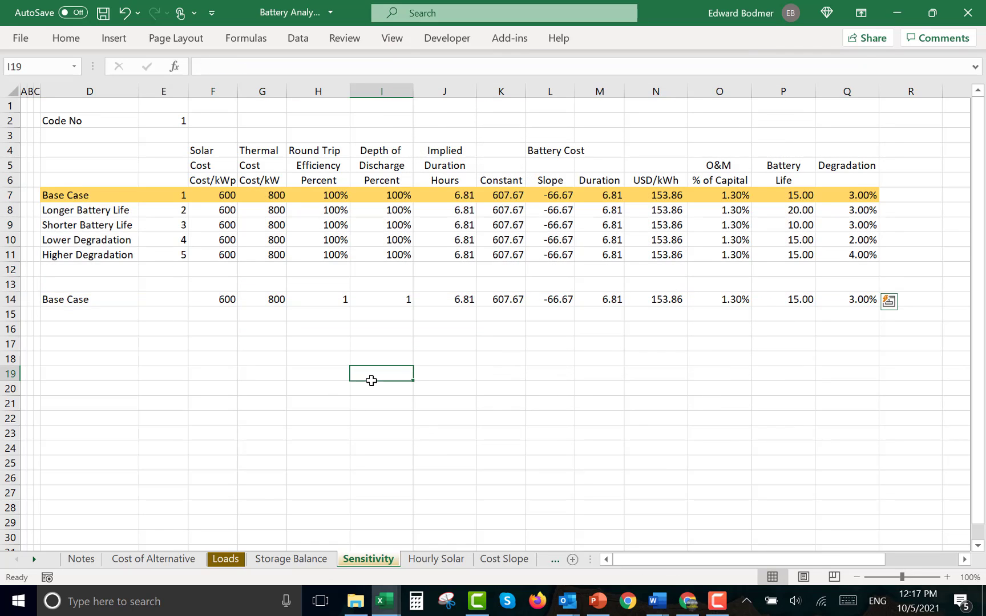
Set the code number in E2 to 3 to test the scenario highlighting and selected case row
key(Up)
key(Up)
key(Up)
key(Up)
key(Up)
key(Up)
key(Up)
key(Up)
key(Up)
key(Up)
key(Up)
key(Up)
key(Up)
key(Up)
key(Up)
key(Up)
key(Up)
key(Up)
key(Left)
key(Left)
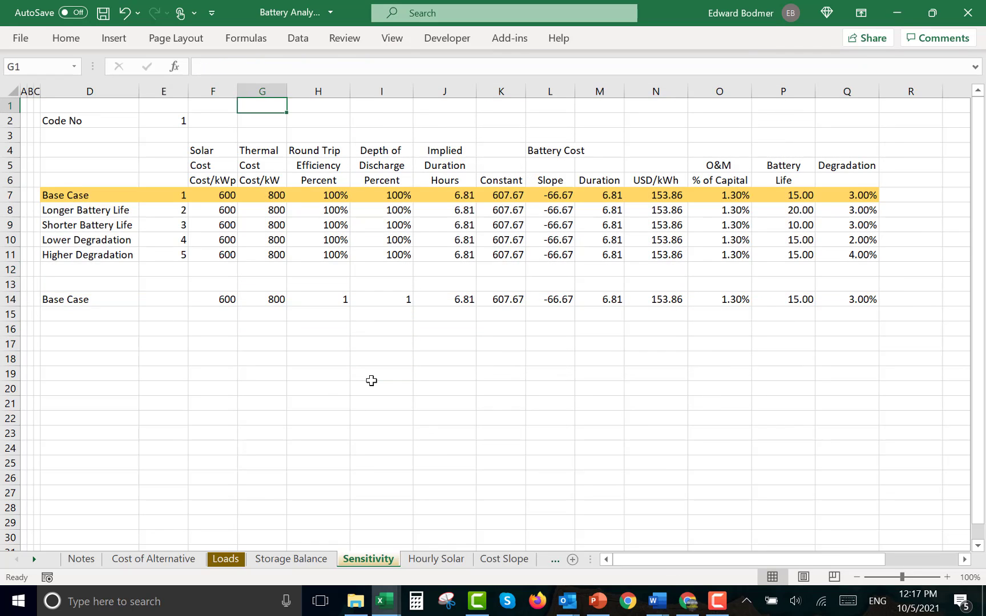
key(Left)
key(Down)
key(Left)
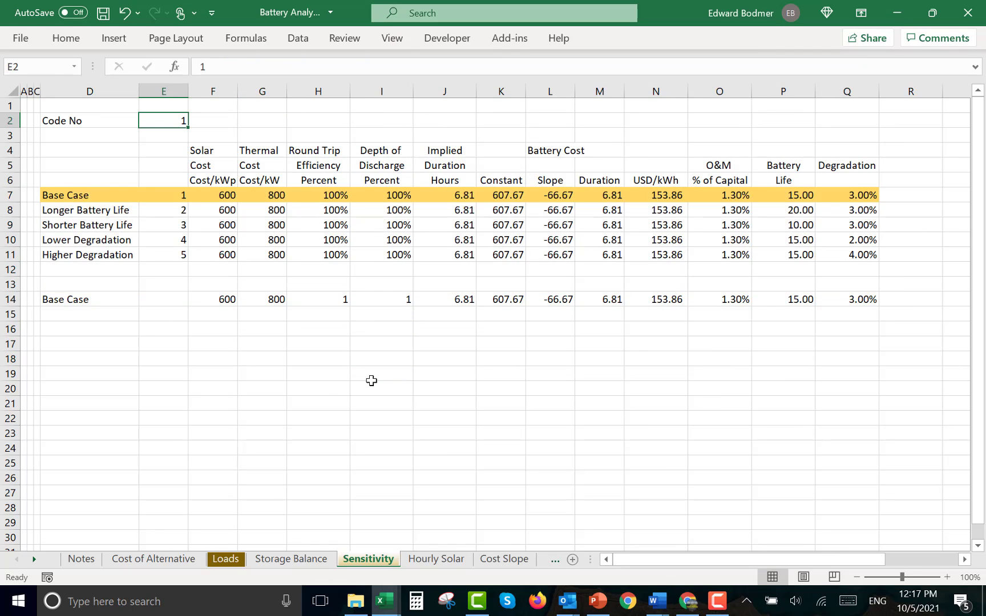
key(BackSpace)
text(3)
key(Return)
key(Up)
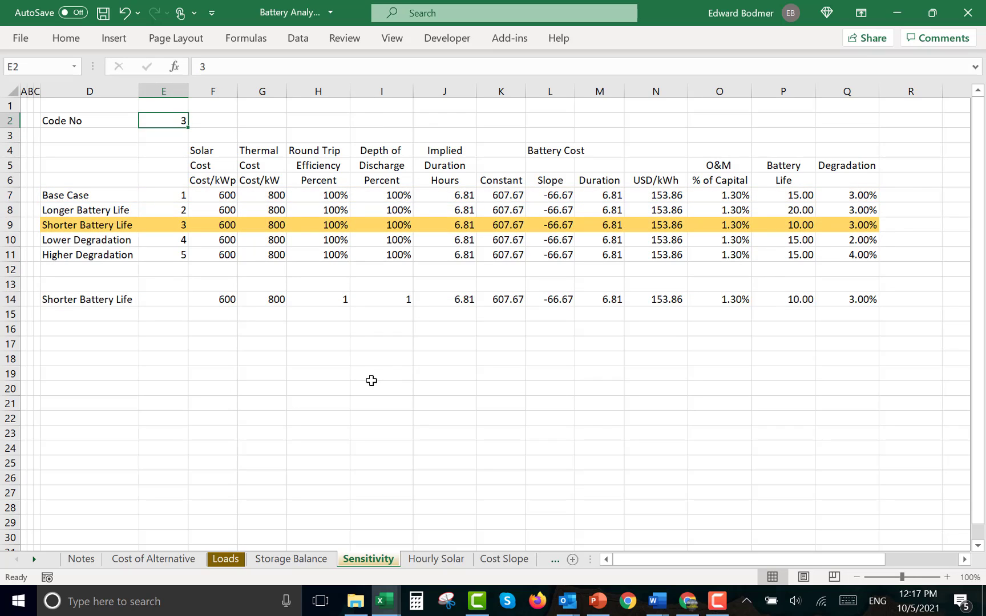
Set the code number in E2 to 4 to select the Lower Degradation scenario
text(4)
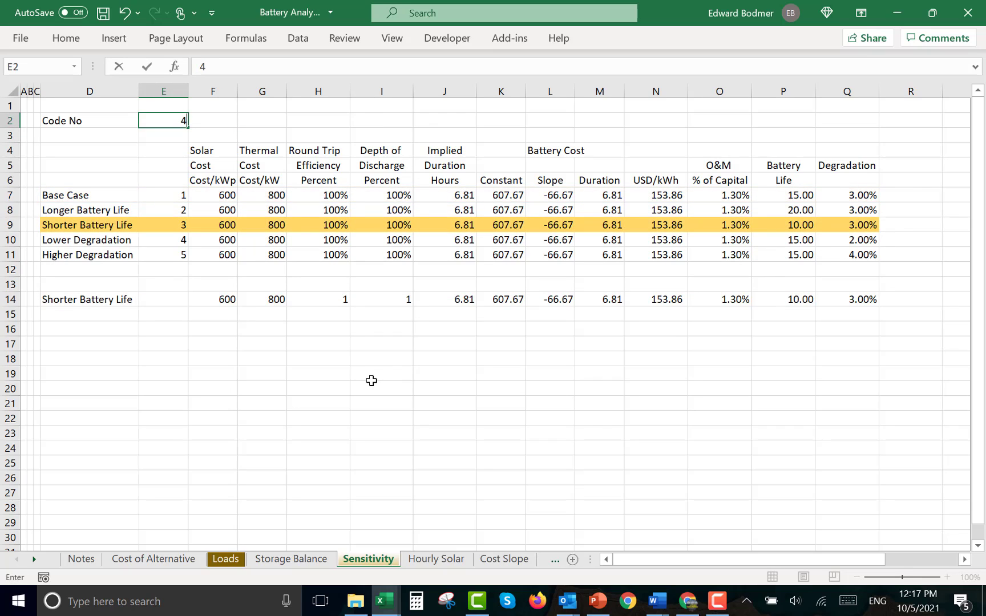
key(Return)
key(Up)
key(Down)
key(Down)
key(Down)
key(Down)
key(Down)
key(Down)
key(Down)
key(Down)
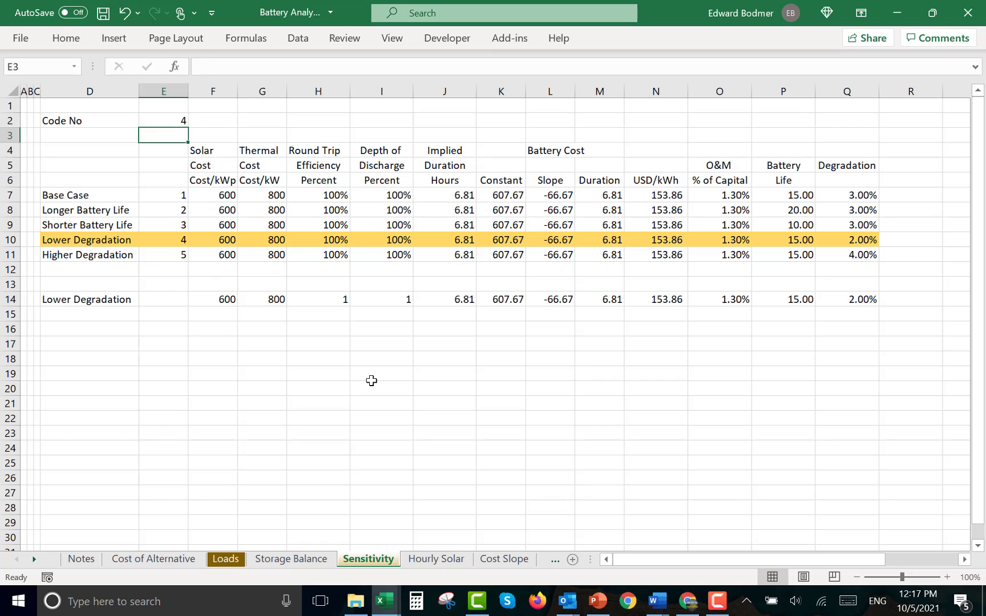
key(Down)
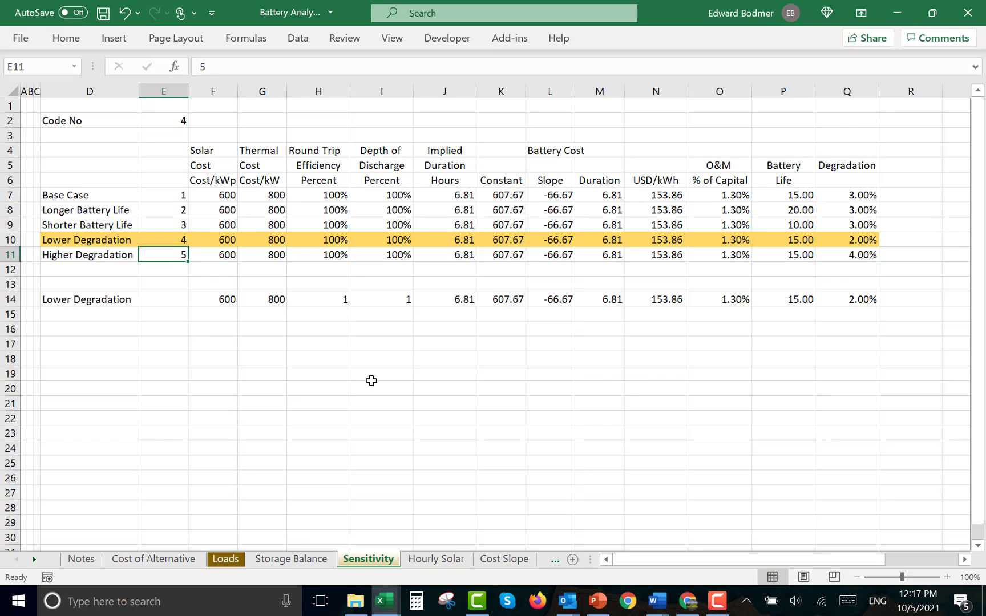
On Cost of Alternative, link the battery degradation in F32 to the selected scenario's degradation with =Sensitivity!Q14
key(ctrl+Page_Up)
key(ctrl+Page_Up)
key(ctrl+Page_Up)
key(ctrl+Page_Up)
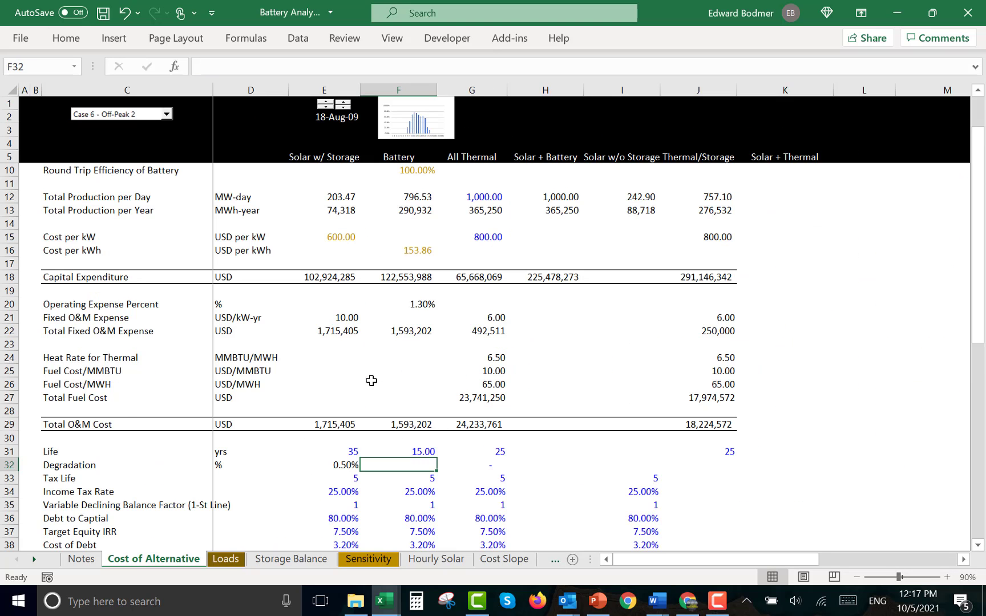
key(ctrl+Page_Down)
key(Down)
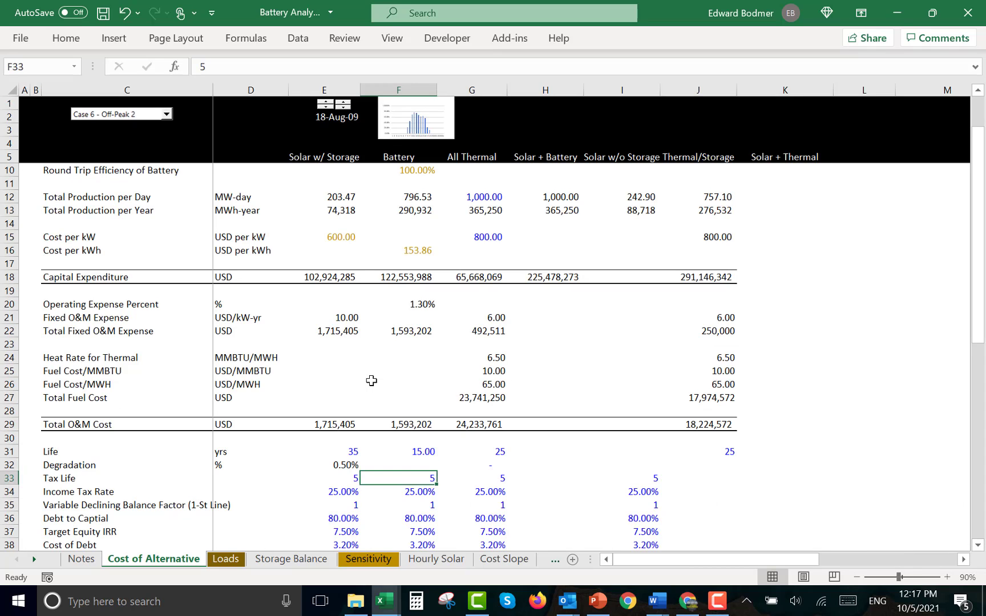
key(Right)
key(Right)
key(Right)
key(Right)
key(Left)
key(Left)
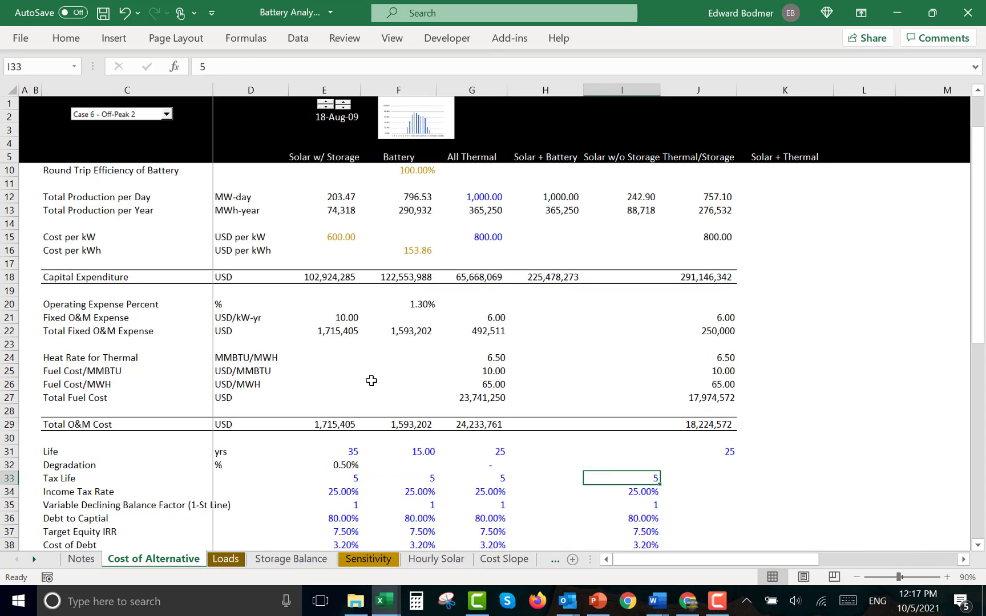
key(Down)
key(Left)
key(Up)
key(Up)
key(Left)
text(=)
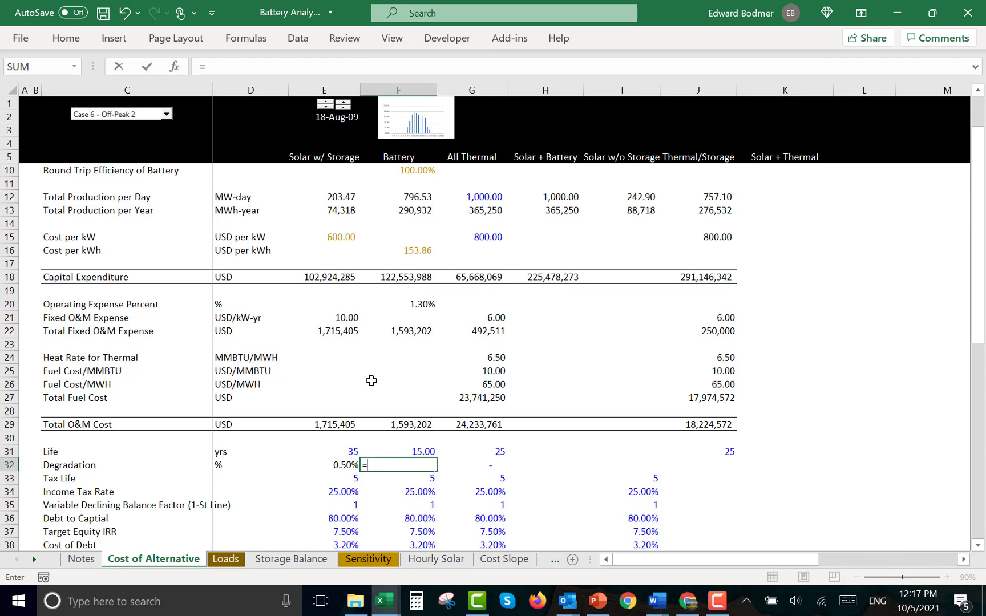
key(ctrl+Page_Down)
key(ctrl+Page_Down)
key(ctrl+Page_Down)
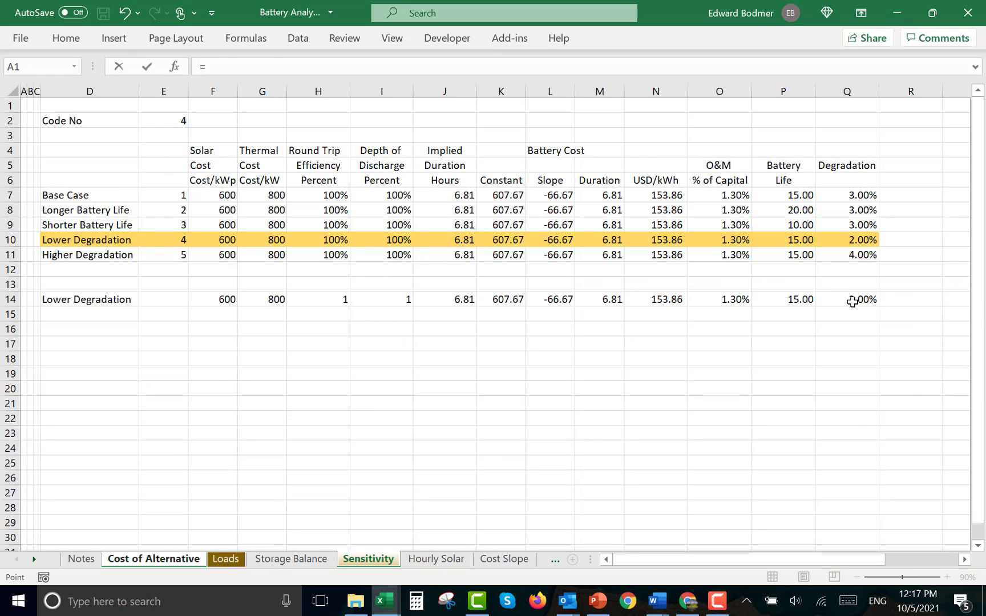
click(852, 302)
key(ctrl+Return)
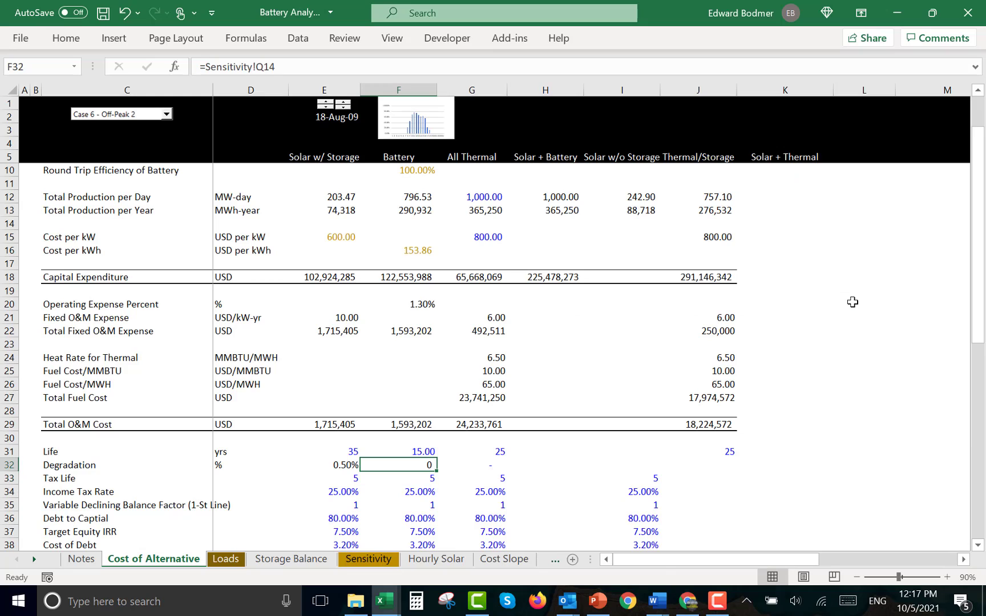
Format the battery degradation in F32 as a percentage with two decimals, like the neighbouring solar degradation
key(Left)
key(Right)
key(Left)
key(Right)
key(Right)
key(Left)
On Detailed LCOE Calculator, link the battery's degradation in H25 to ='Cost of Alternative'!F32
key(ctrl+Page_Down)
key(ctrl+Page_Down)
key(ctrl+Page_Down)
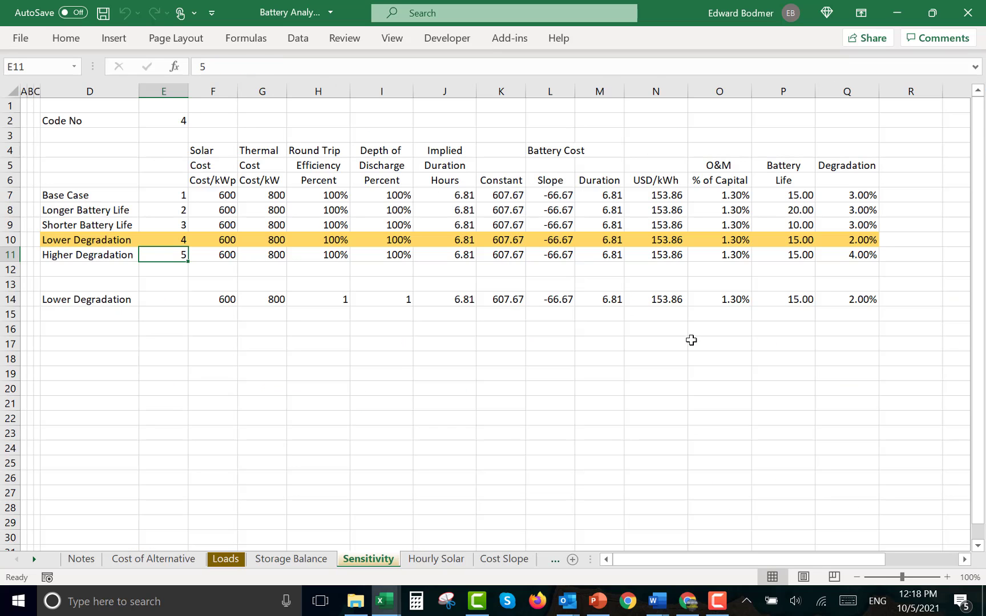
key(ctrl+Page_Down)
key(ctrl+Page_Down)
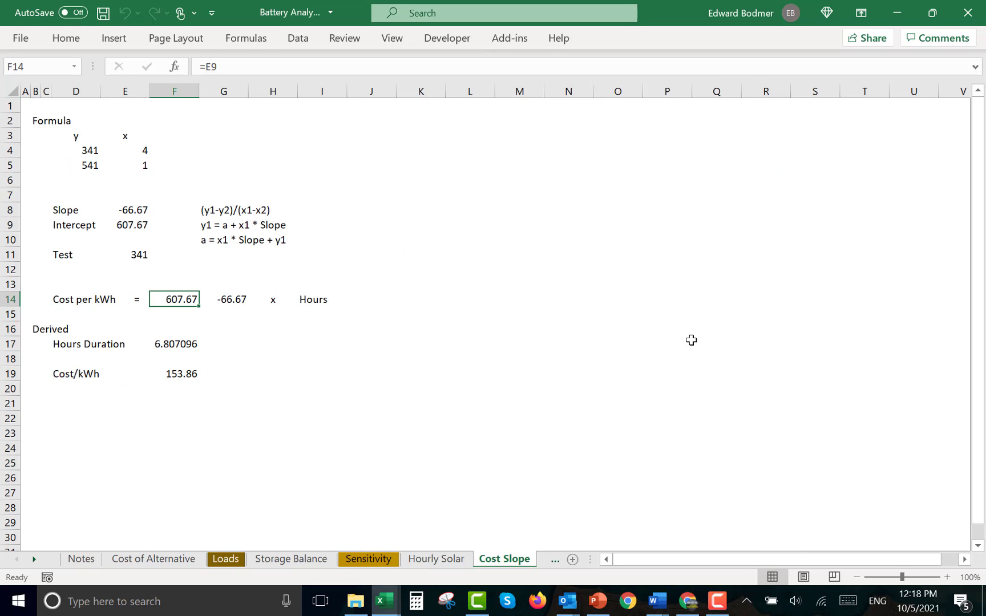
key(ctrl+Page_Down)
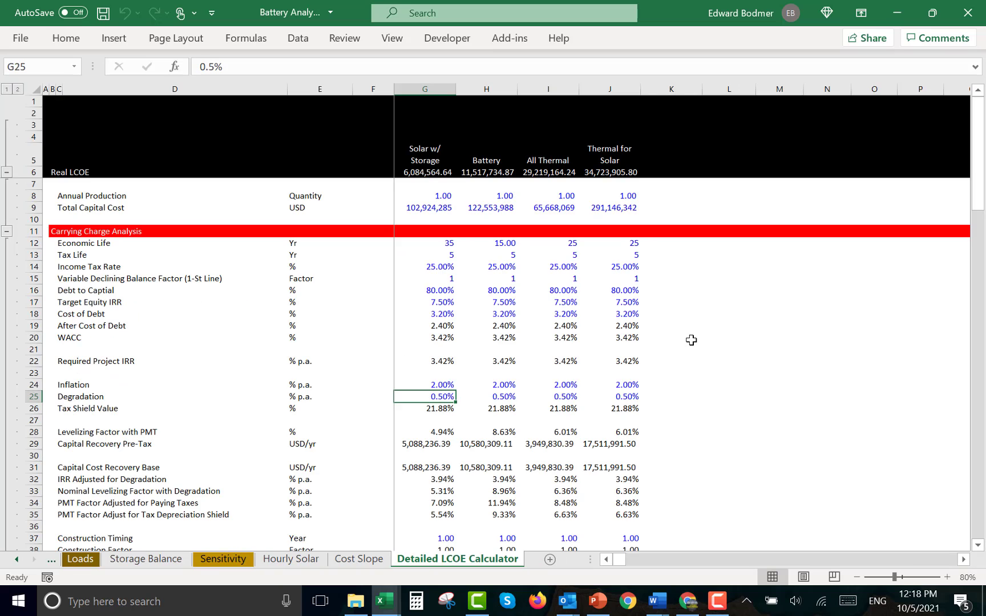
key(Down)
key(Up)
key(Left)
key(Left)
key(Right)
key(Right)
key(Right)
text(=)
key(ctrl+Page_Up)
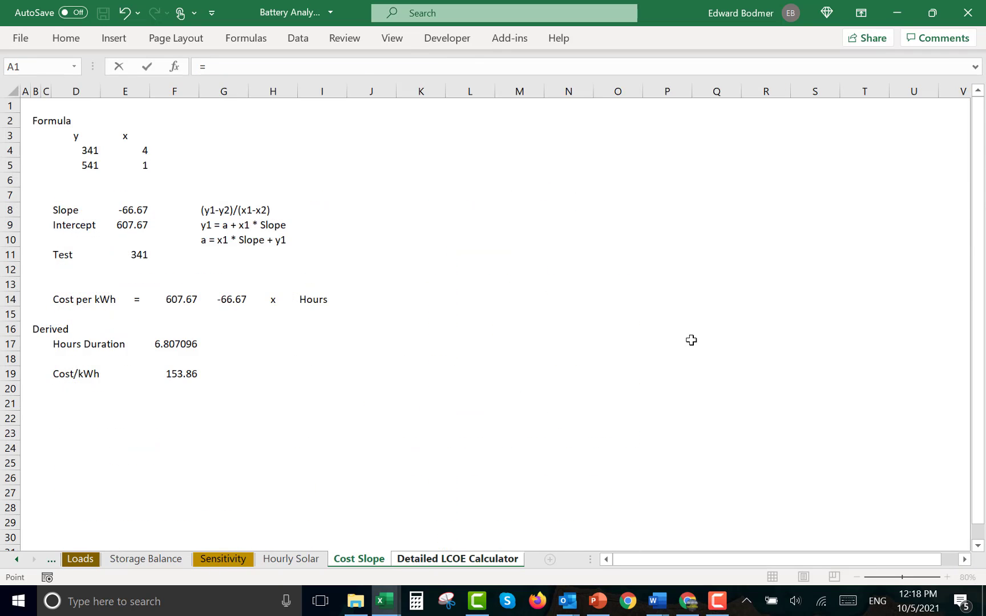
key(ctrl+Page_Up)
key(ctrl+Page_Up)
key(ctrl+Page_Up)
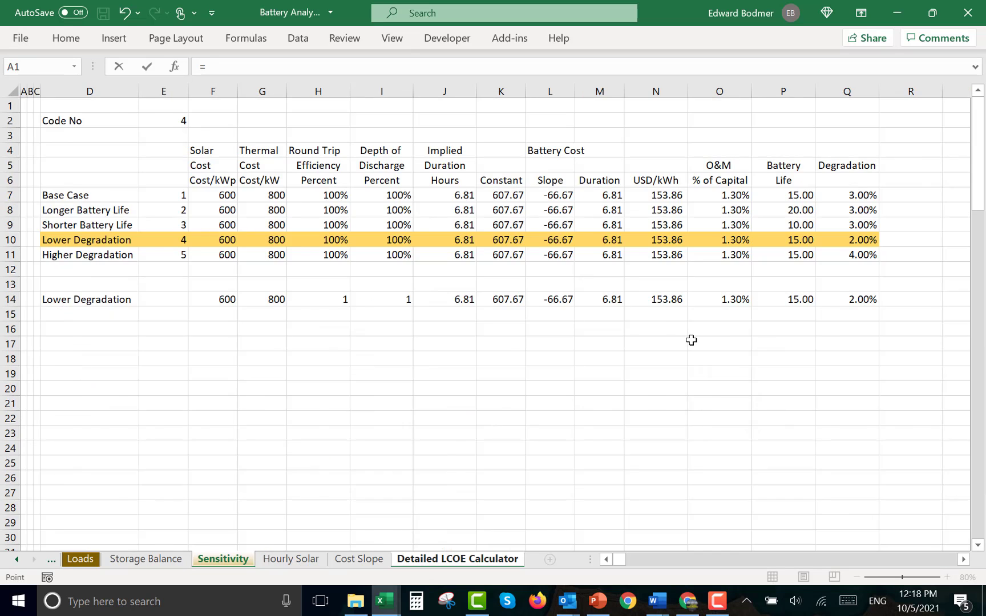
key(ctrl+Page_Up)
key(ctrl+Page_Up)
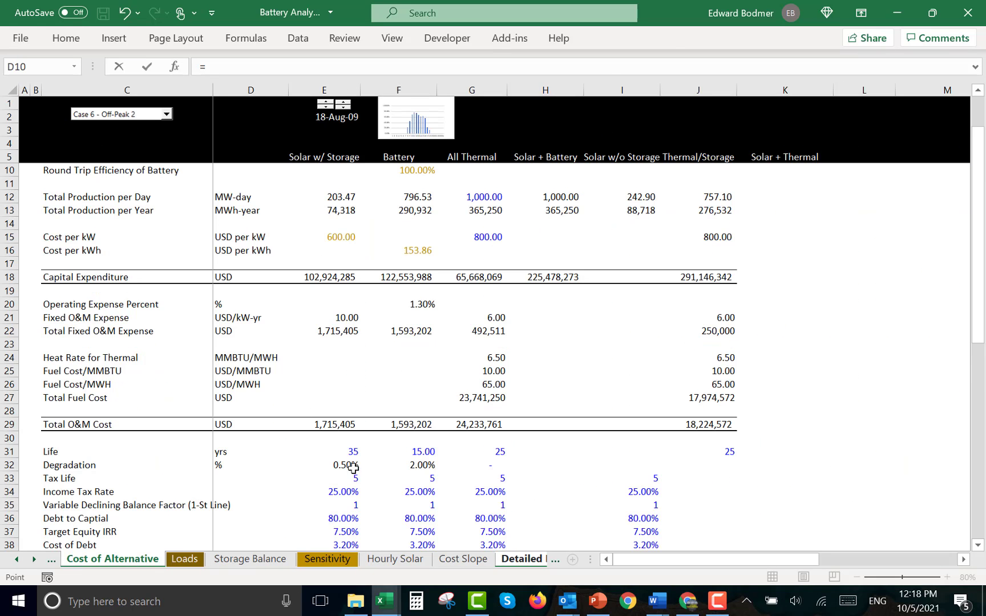
click(411, 467)
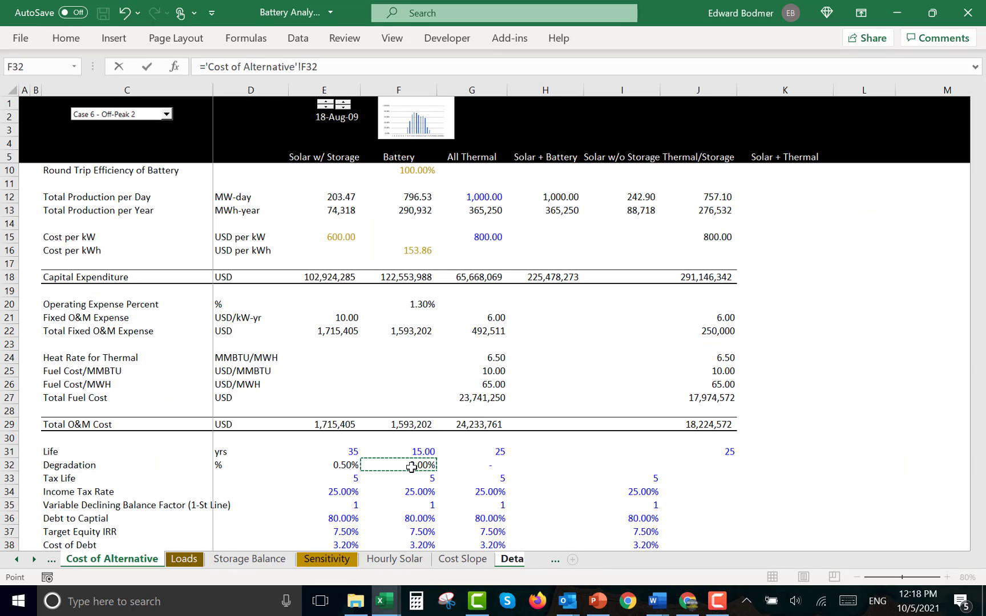
key(Return)
Examine the battery column of the LCOE calculator, from degradation and tax shield through the capital recovery and real levelizing factors
key(Down)
key(Down)
key(Up)
key(Up)
key(Down)
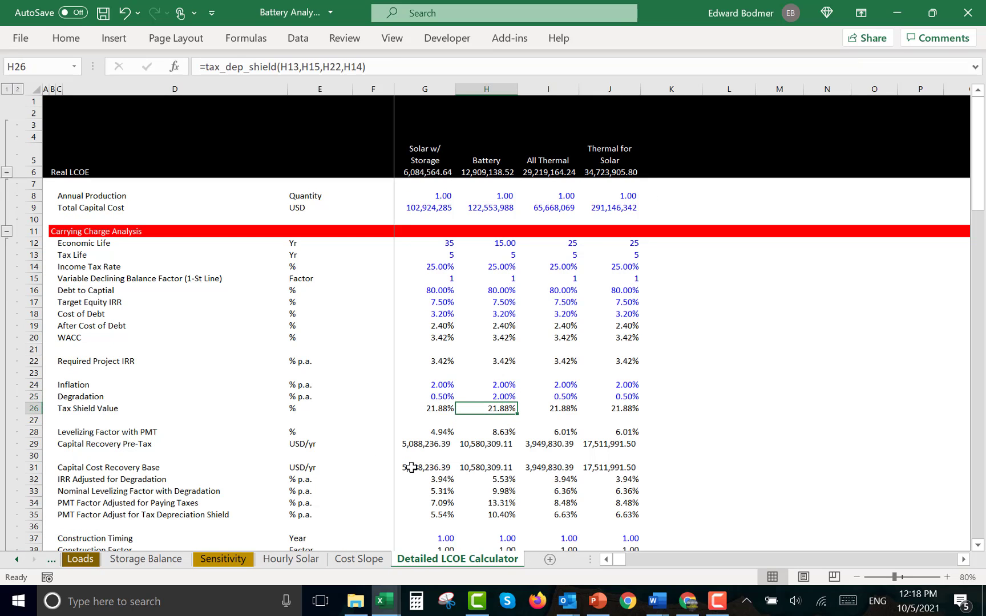
key(Down)
key(Down)
key(Down)
key(Down)
key(Down)
key(Down)
key(Down)
key(Down)
key(Down)
key(Down)
key(Down)
key(Down)
key(Down)
key(Down)
key(Down)
key(Down)
key(Down)
key(Down)
key(Down)
key(Down)
key(Down)
key(Up)
key(Up)
key(Up)
key(Up)
key(Up)
key(Up)
key(Up)
key(Up)
key(Up)
key(Up)
key(Up)
key(Up)
key(Up)
key(Up)
key(Up)
key(Up)
key(Up)
key(Up)
key(Up)
key(Up)
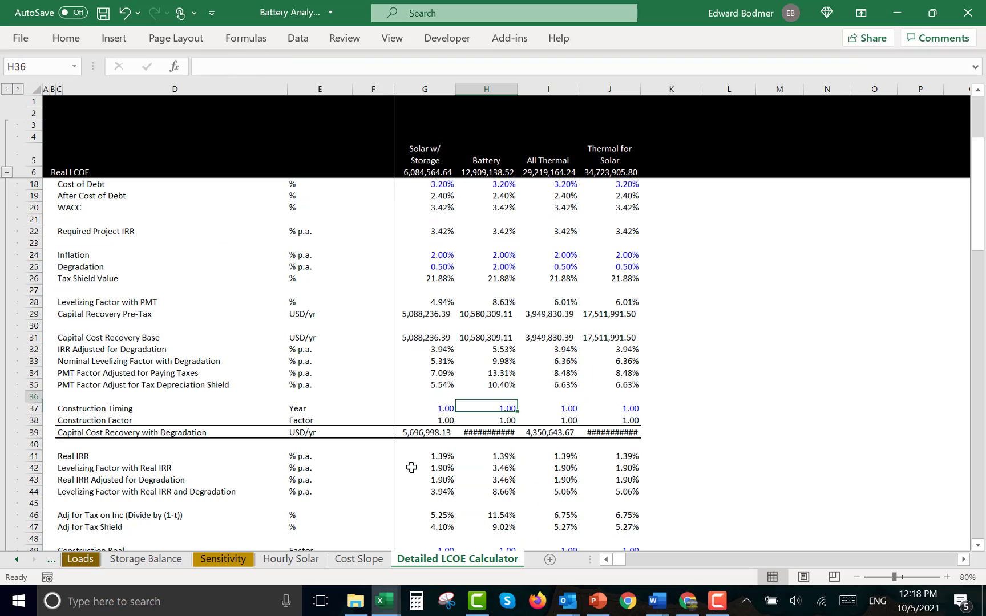
key(Up)
key(Up)
key(Left)
key(Up)
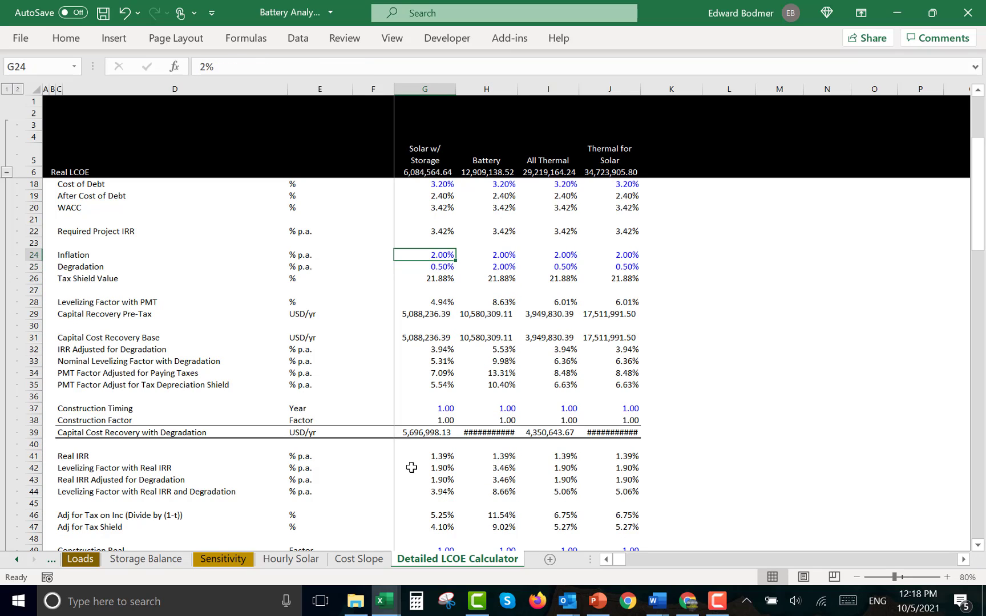
click(717, 600)
click(933, 548)
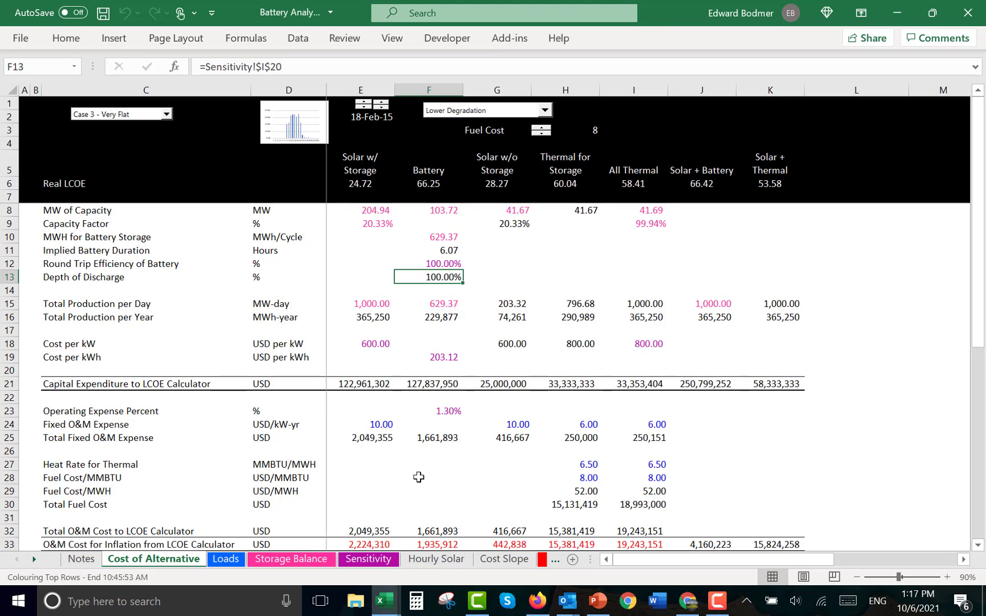
Review the upper rows of Cost of Alternative, covering capacity, battery duration, round trip efficiency and depth of discharge
key(Left)
key(Left)
key(Up)
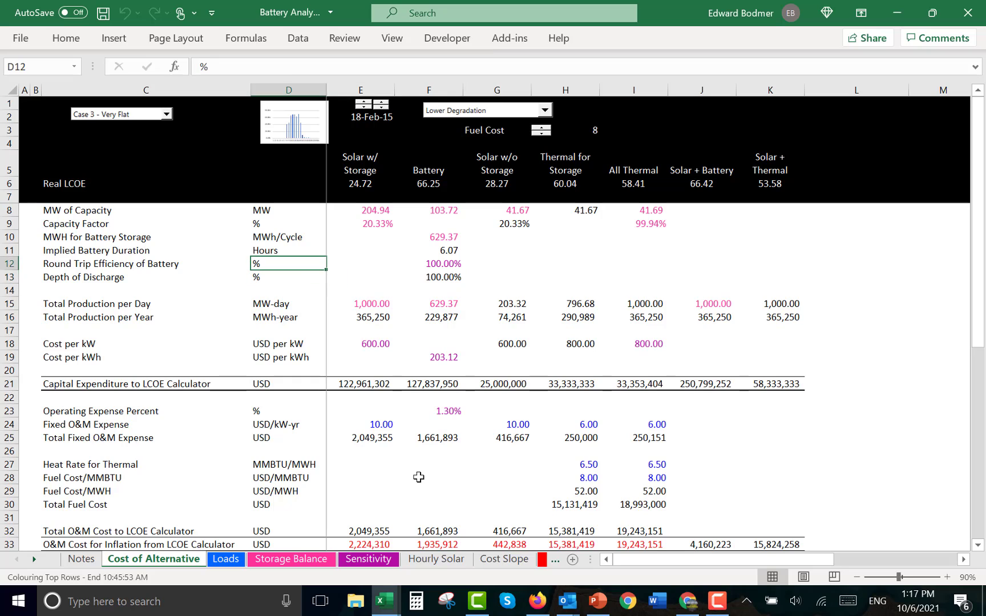
key(Up)
key(Up)
key(Up)
key(Up)
key(Up)
key(Up)
key(Up)
key(Up)
key(Up)
key(Up)
key(Up)
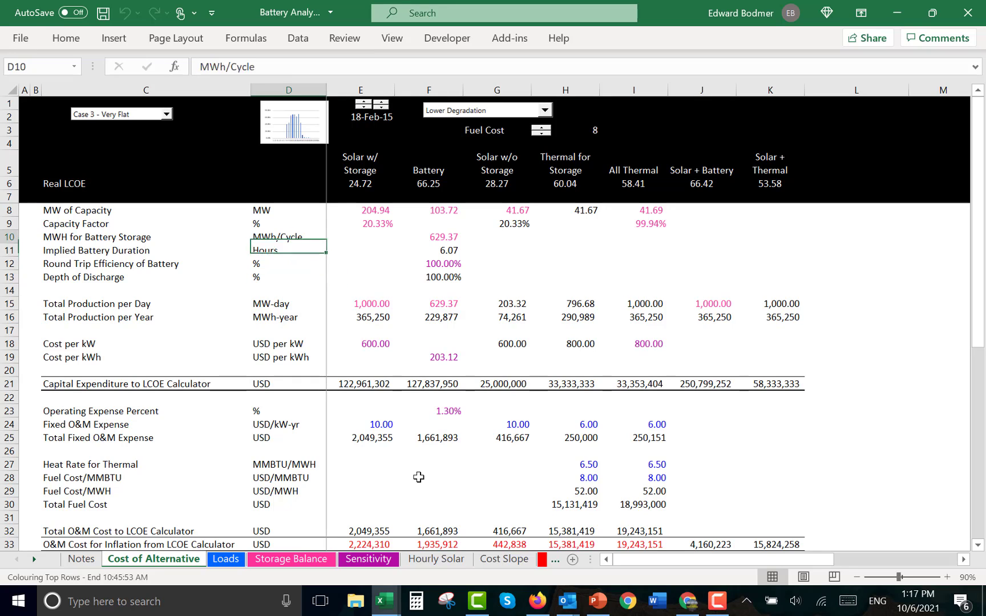
key(Down)
key(Down)
key(Down)
key(Down)
key(Down)
key(Down)
key(Down)
key(Down)
key(Down)
key(Down)
key(Right)
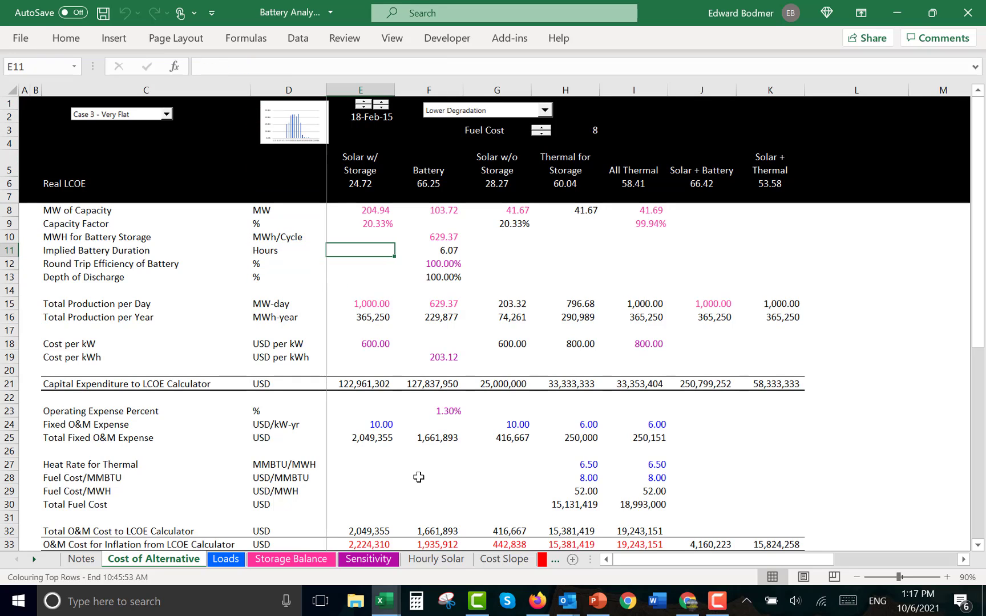
key(Up)
key(Up)
key(Up)
Review the cost, life, degradation and financing assumptions down to the real capital recovery row, and the Thermal for Storage column
key(Down)
key(Down)
key(Down)
key(Down)
key(Down)
key(Down)
key(Down)
key(Down)
key(Down)
key(Down)
key(Down)
key(Down)
key(Down)
key(Down)
key(Down)
key(Down)
key(Down)
key(Down)
key(Down)
key(Down)
key(Down)
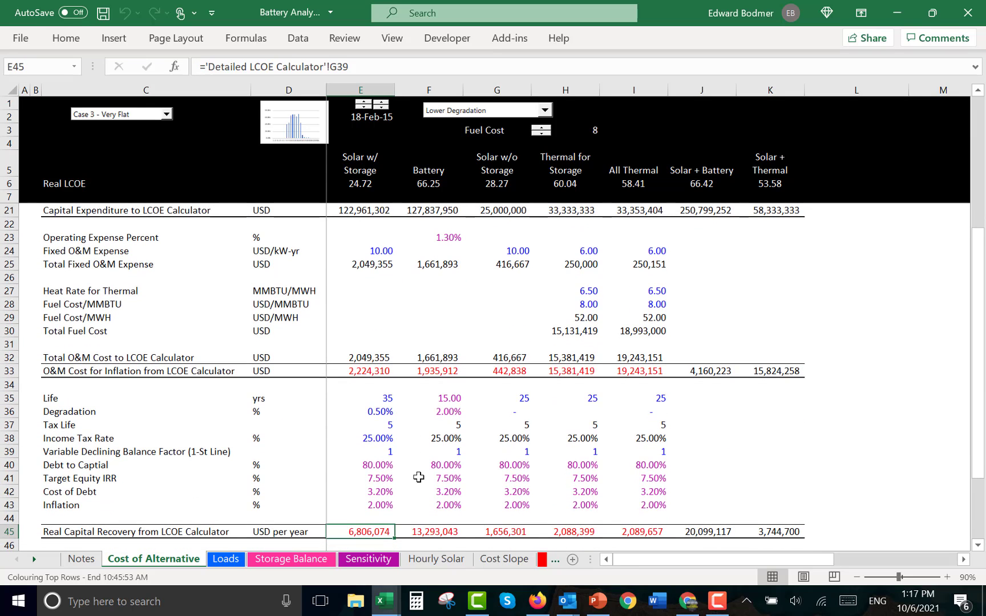
key(Up)
key(Up)
key(Up)
key(Up)
key(Up)
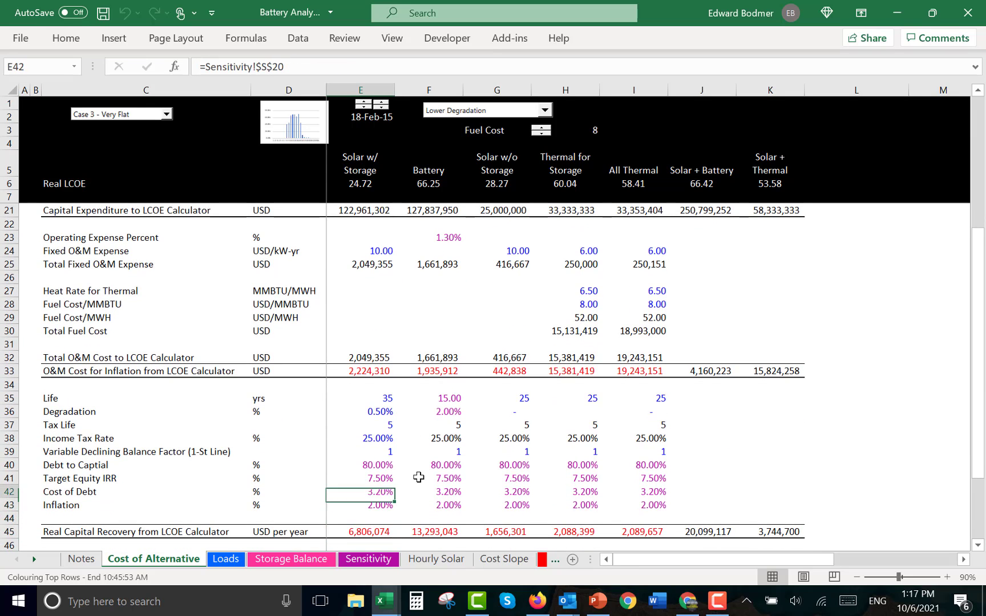
key(Down)
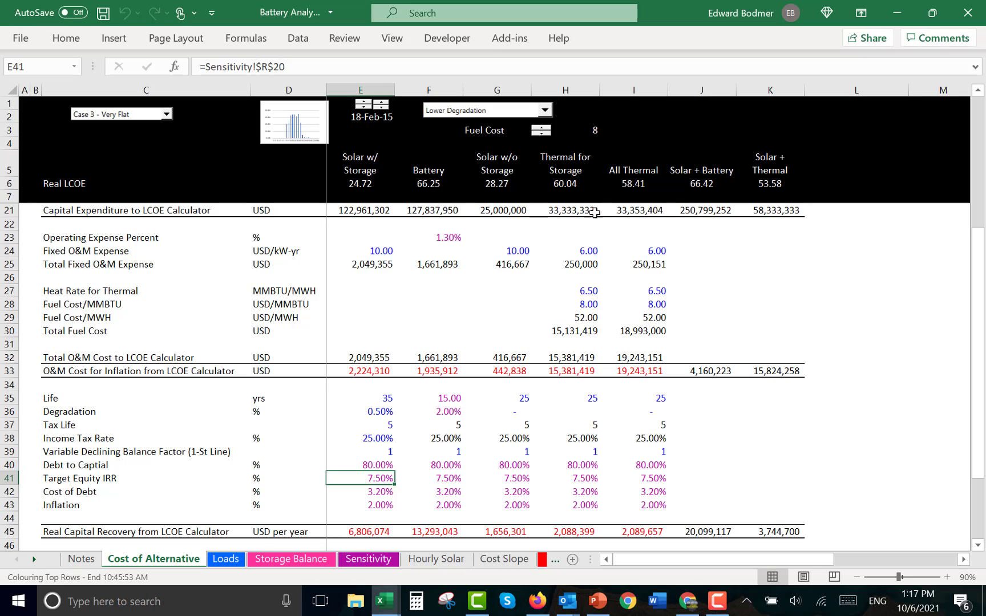
click(571, 170)
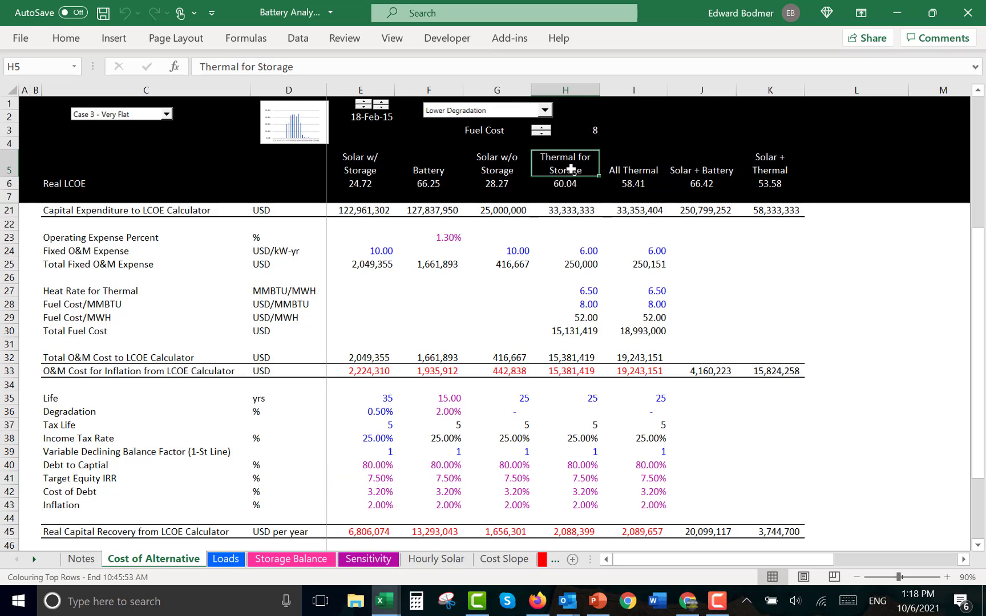
Examine the Thermal for Storage column's heat rate, fuel cost and total fuel cost, down through the life and tax assumptions
click(578, 295)
key(Down)
key(Down)
key(Down)
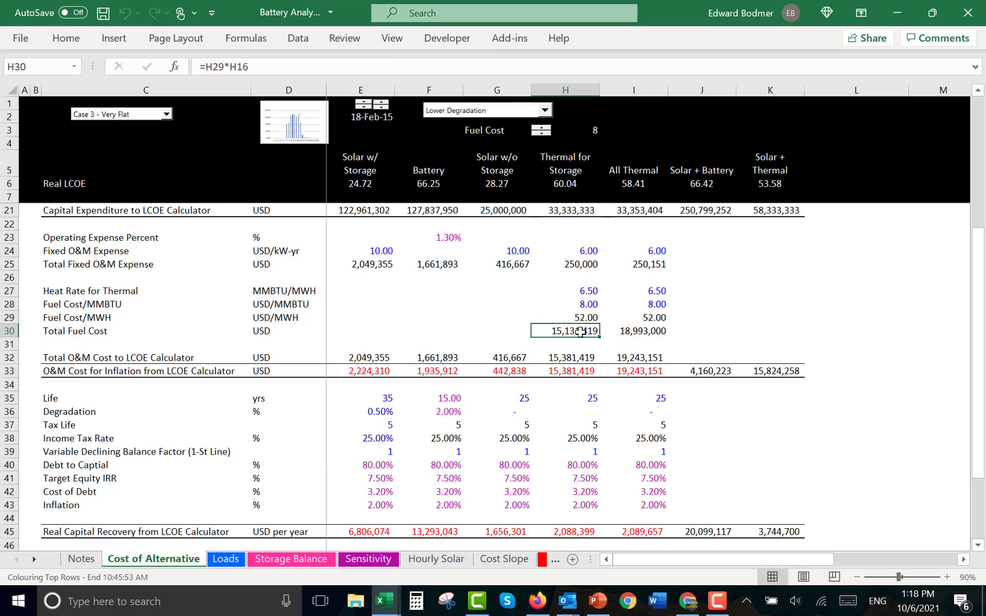
key(Down)
key(Down)
key(Down)
key(Down)
key(Down)
key(Down)
key(Down)
key(Down)
key(Down)
key(Down)
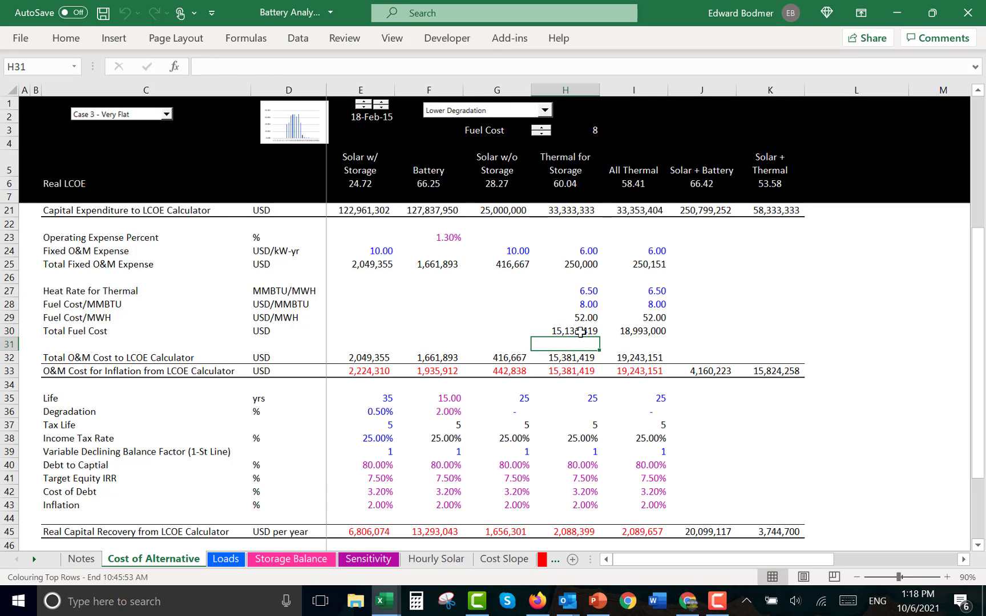
Examine the O&M Cost for Inflation row on Cost of Alternative, from Thermal for Storage across to Solar w/ Storage
key(Up)
key(Up)
key(Up)
key(Up)
key(Up)
key(Up)
key(Up)
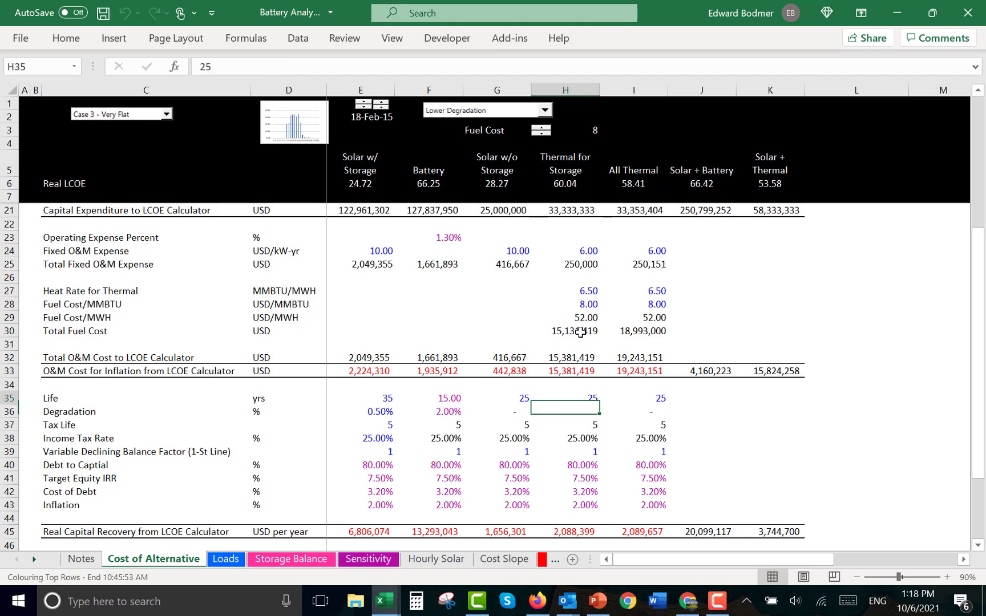
key(Left)
key(Left)
key(Left)
key(Left)
key(Right)
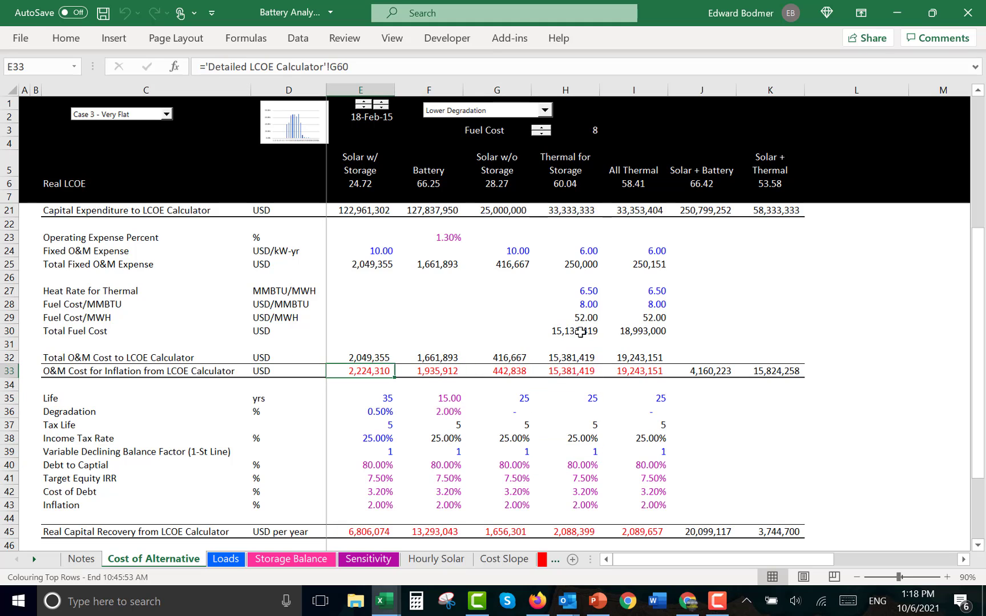
On the Detailed LCOE Calculator sheet, review the rows from the operating costs back up to annual production and total capital cost
key(ctrl+Page_Down)
key(ctrl+Page_Down)
key(ctrl+Page_Down)
key(ctrl+Page_Down)
key(ctrl+Page_Down)
key(ctrl+Page_Down)
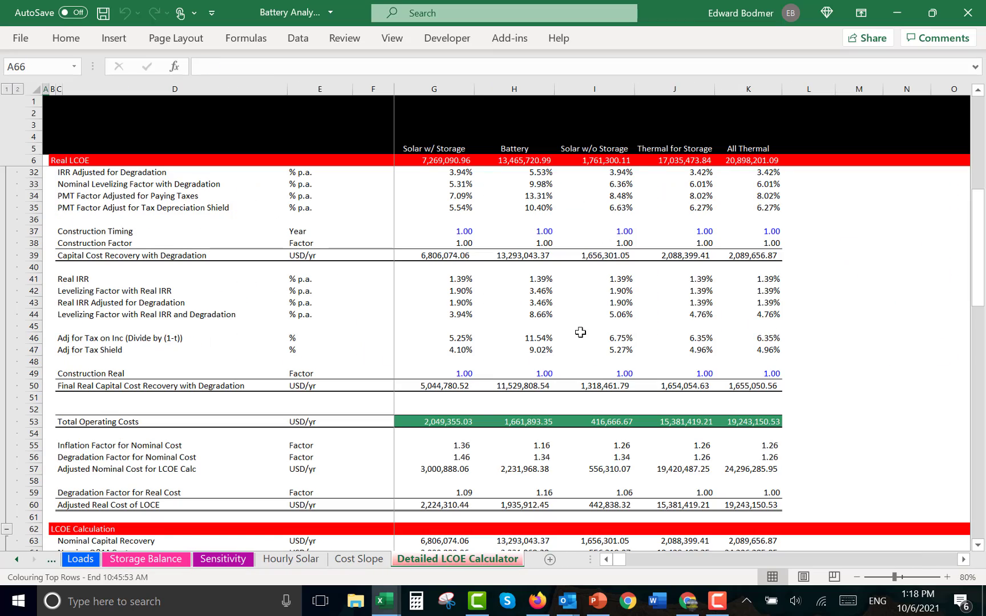
key(Up)
key(Up)
key(Up)
key(Up)
key(Up)
key(Up)
key(Up)
key(Up)
key(Up)
key(Up)
key(Up)
key(Up)
key(Up)
key(Up)
key(Up)
key(Up)
key(Up)
key(Up)
key(Up)
key(Up)
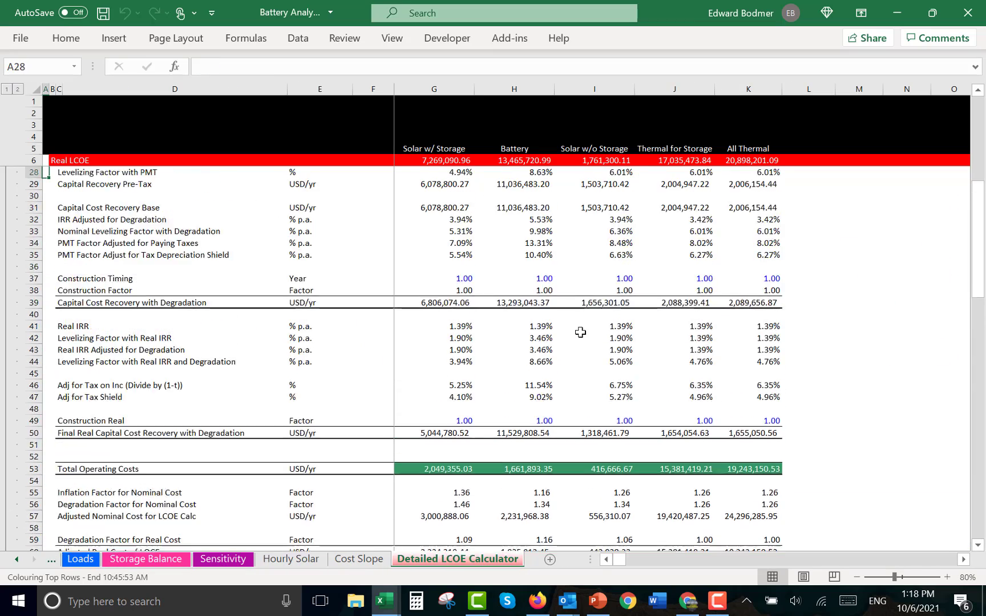
key(Up)
key(Up)
key(Up)
key(Up)
key(Up)
key(Up)
key(Up)
key(Up)
key(Up)
key(Up)
key(Up)
key(Up)
key(Up)
key(Up)
key(Up)
key(Up)
key(Up)
key(Up)
key(Up)
key(Up)
Review the Carrying Charge Analysis assumptions from economic life and financing terms through inflation, degradation and tax shield value
key(Down)
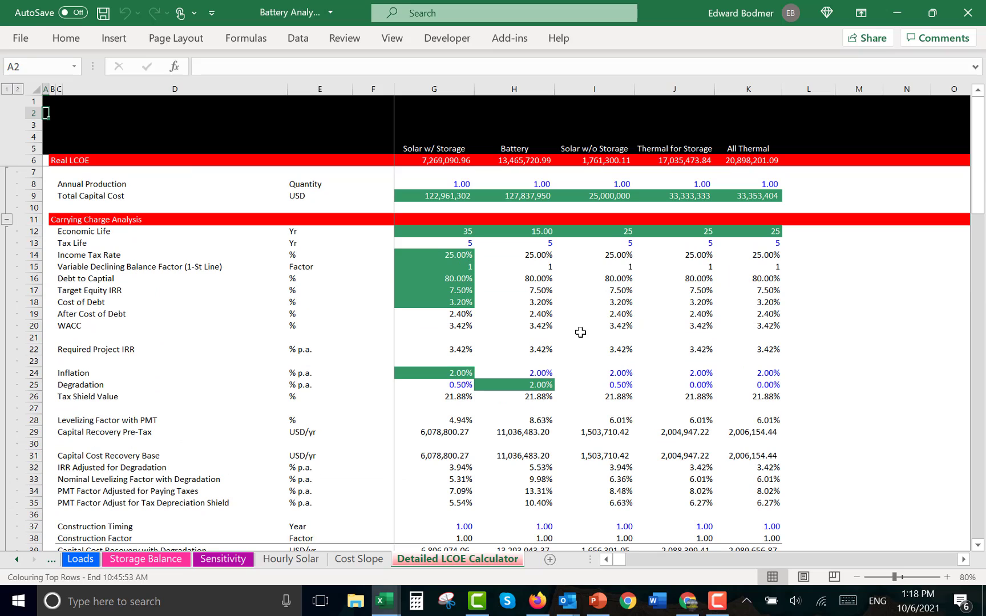
key(Down)
key(Down)
key(Down)
key(Down)
key(Down)
key(Down)
key(Down)
key(Down)
key(Down)
key(Down)
key(Down)
key(Down)
key(Down)
key(Down)
key(Down)
key(Down)
key(Down)
key(Down)
key(Down)
key(Down)
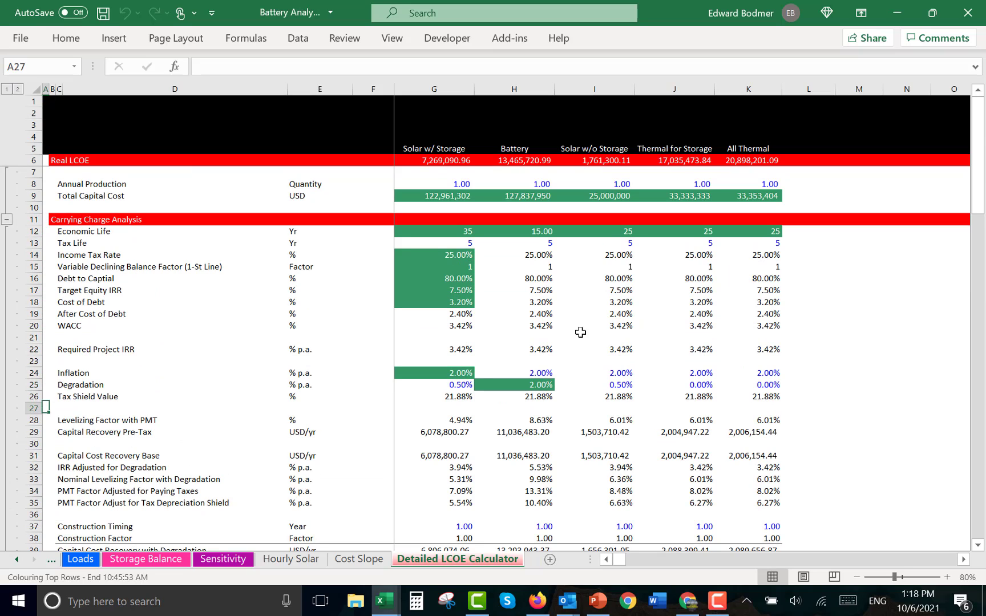
Inspect the Target Equity IRR formulas in row 17 across the supply alternatives, including the Solar w/ Storage link
key(Up)
key(Up)
key(Up)
key(Up)
key(Up)
key(Up)
key(Up)
key(Up)
key(Up)
key(Up)
key(Right)
key(Right)
key(Right)
key(Right)
key(Right)
key(Right)
key(Right)
key(Right)
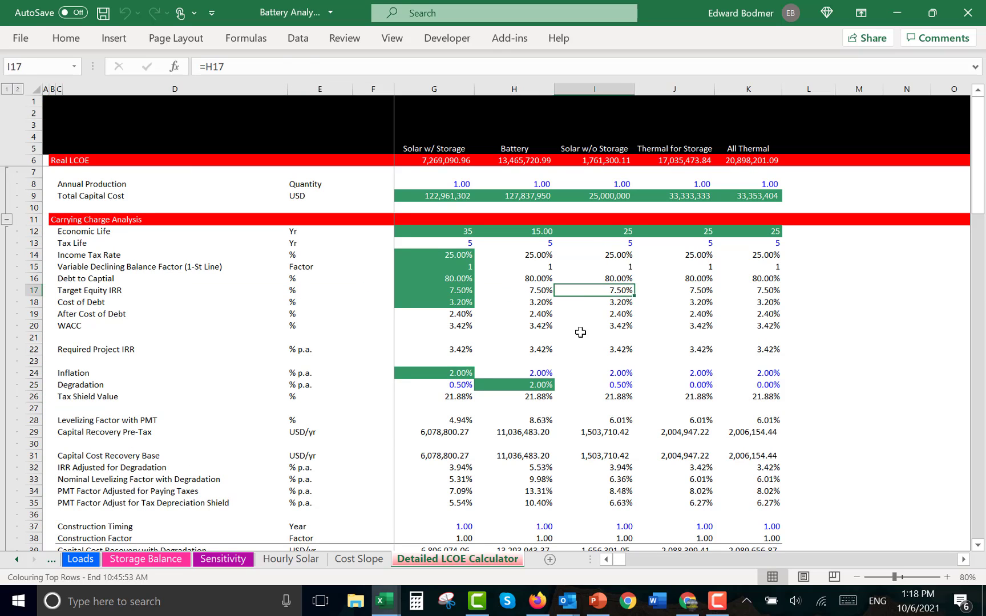
key(Left)
key(Left)
key(Up)
key(Down)
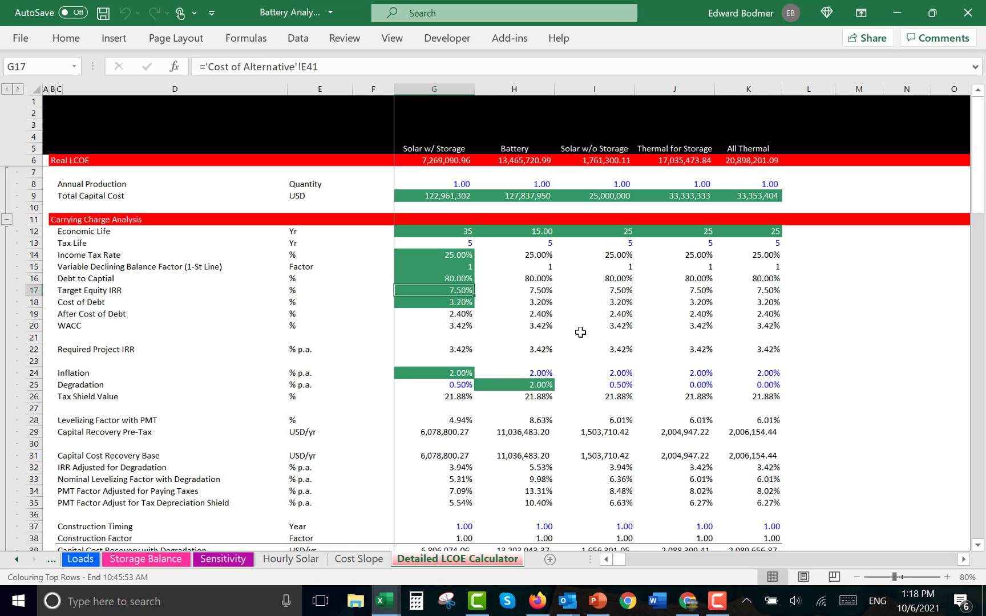
Examine the Solar w/ Storage column from Cost of Debt down to the Capital Cost Recovery with Degradation formula
key(Down)
key(Down)
key(Down)
key(Down)
key(Down)
key(Down)
key(Down)
key(Down)
key(Down)
key(Down)
key(Down)
key(Down)
key(Down)
key(Down)
key(Down)
key(Down)
key(Down)
key(Down)
key(Down)
key(Down)
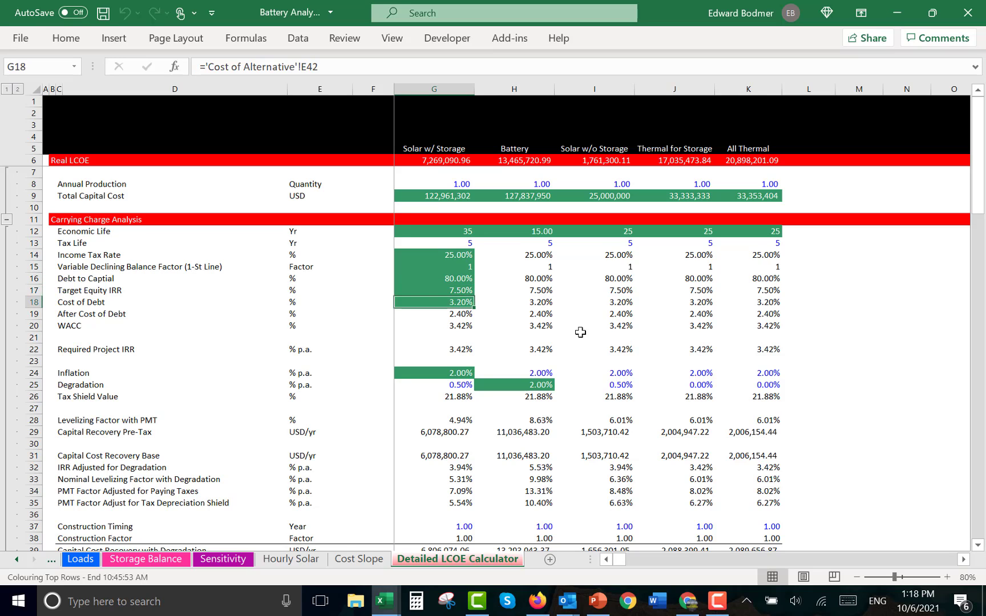
key(Up)
key(Up)
key(Up)
key(Up)
key(Up)
key(Up)
key(Up)
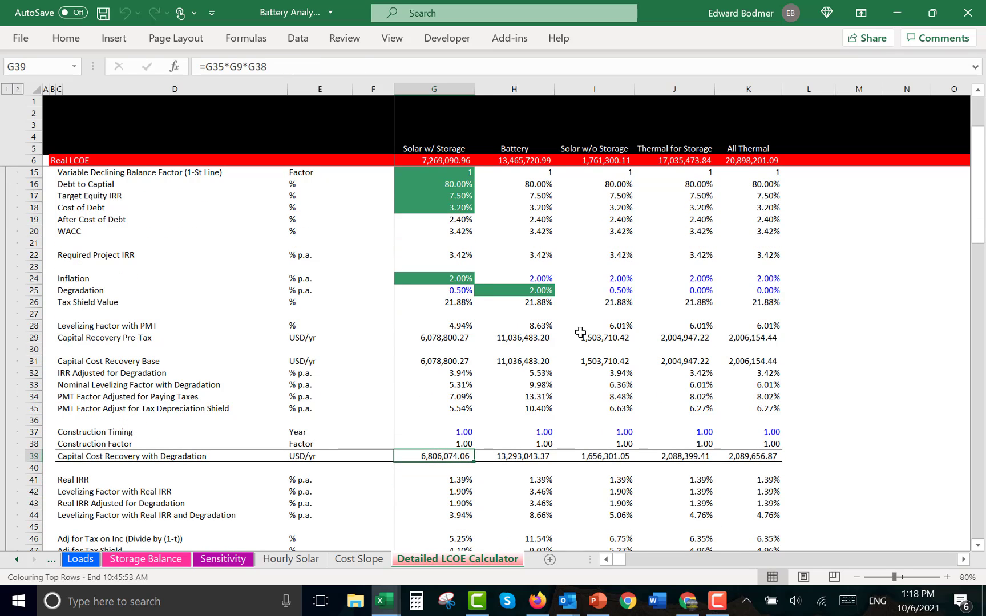
Inspect the Final Real Capital Cost Recovery with Degradation formula in the Solar w/ Storage column and the rows leading to it
key(Down)
key(Down)
key(Down)
key(Down)
key(Down)
key(Down)
key(Down)
key(Down)
key(Down)
key(Down)
key(Down)
key(Down)
key(Down)
key(Down)
key(Down)
key(Down)
key(Up)
key(Up)
key(Up)
key(Up)
key(Up)
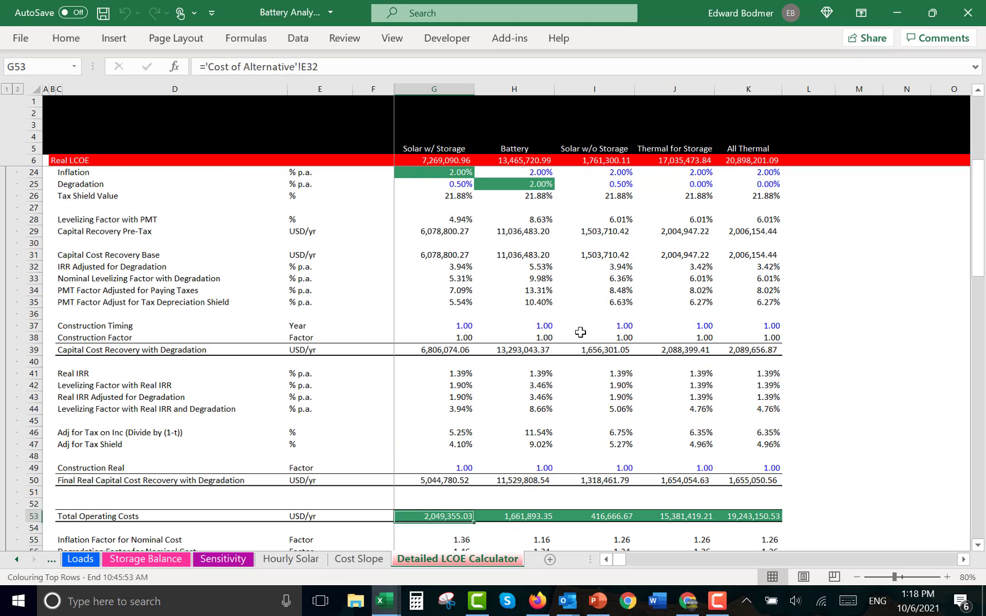
key(F2)
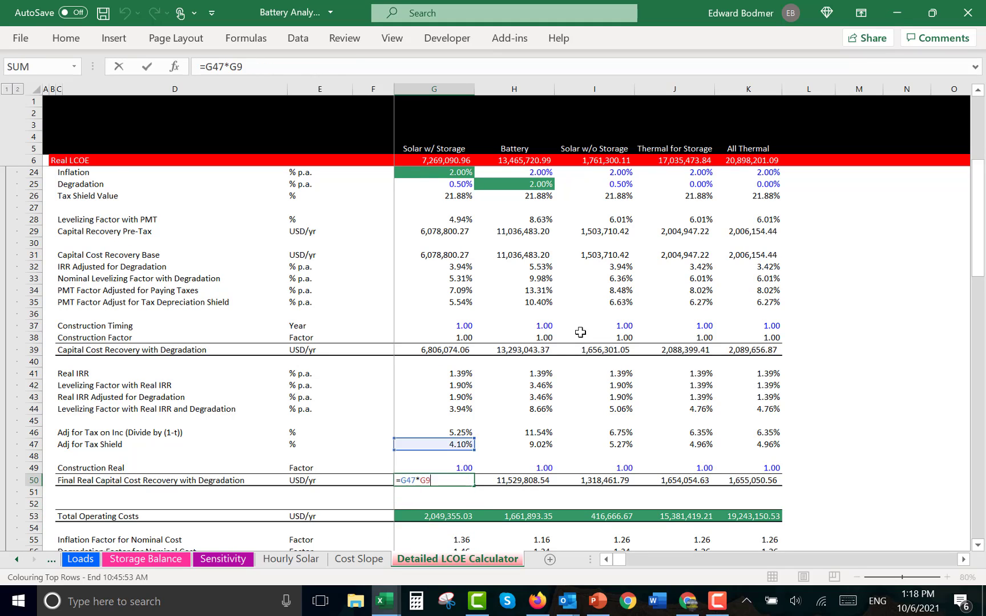
key(Escape)
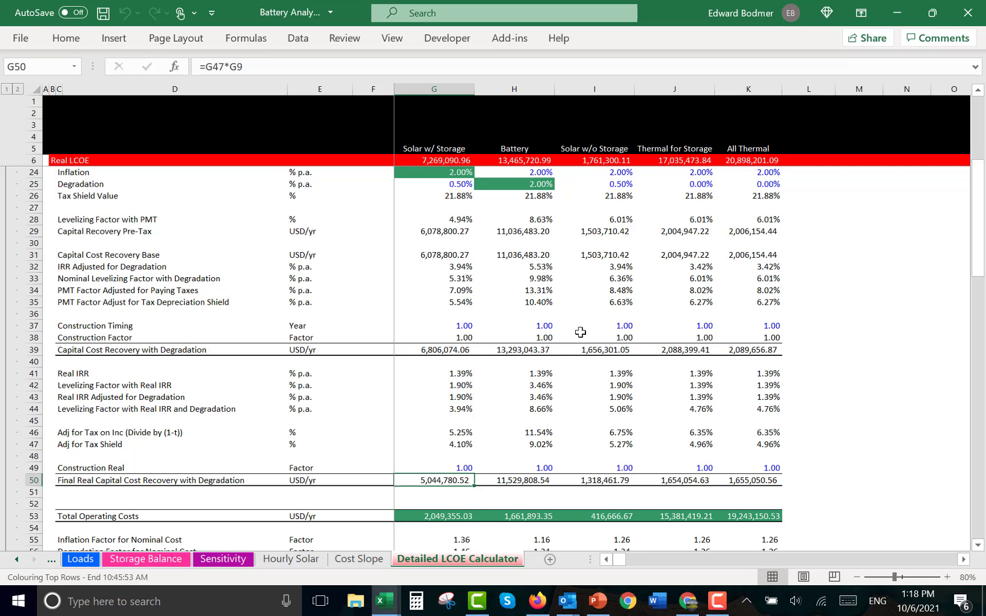
key(Down)
key(Up)
key(Left)
key(Left)
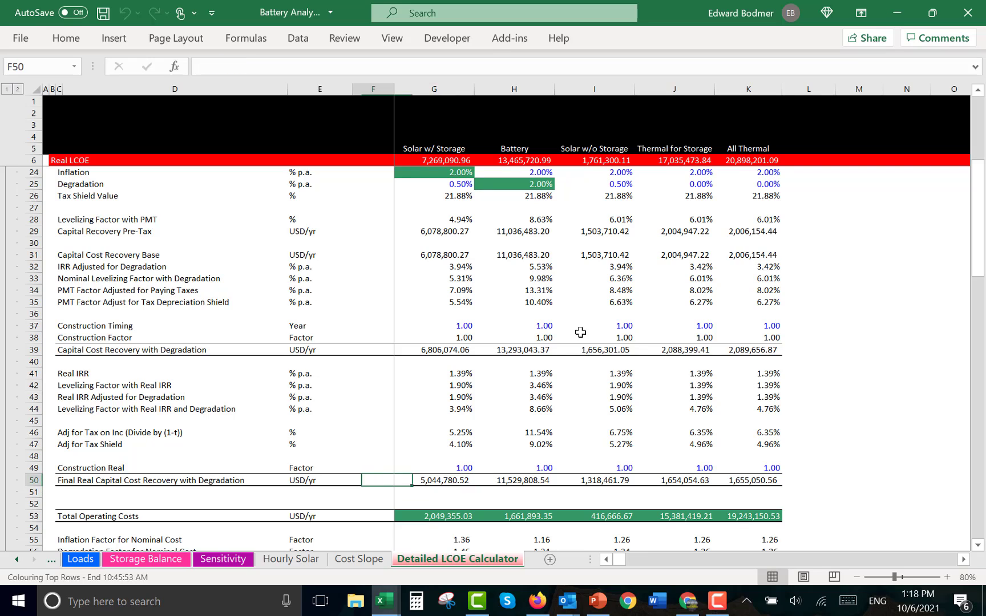
key(Right)
key(Right)
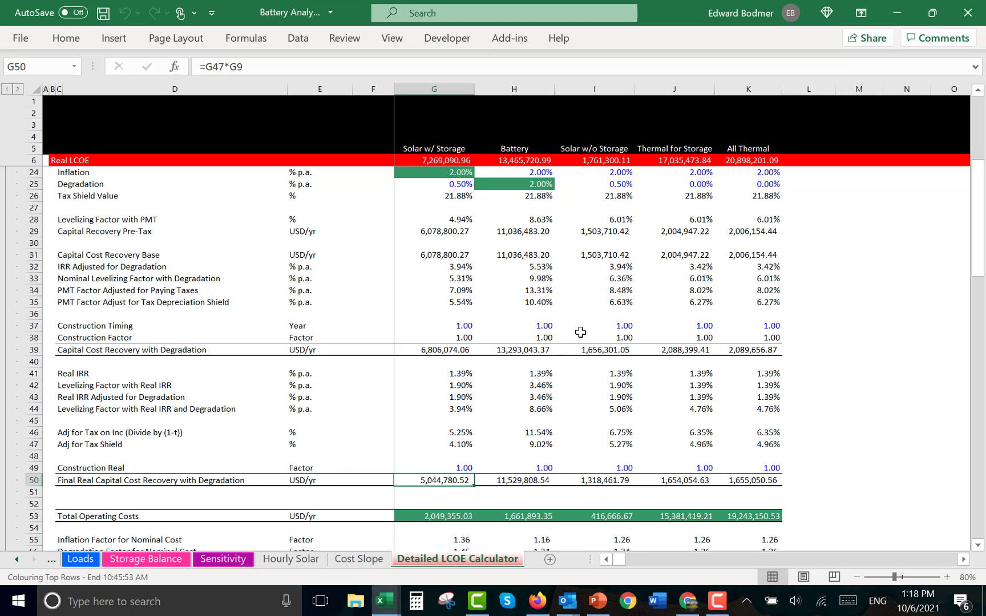
Scan the Solar w/ Storage column down into the LCOE Calculation section and back up to the Total Operating Costs link
key(Down)
key(Down)
key(Down)
key(Down)
key(Down)
key(Down)
key(Down)
key(Down)
key(Down)
key(Down)
key(Down)
key(Down)
key(Down)
key(Down)
key(Down)
key(Down)
key(Down)
key(Up)
key(Up)
key(Up)
key(Up)
key(Up)
key(Up)
key(Up)
key(Up)
key(Up)
key(Up)
key(Up)
key(Up)
key(Up)
key(Up)
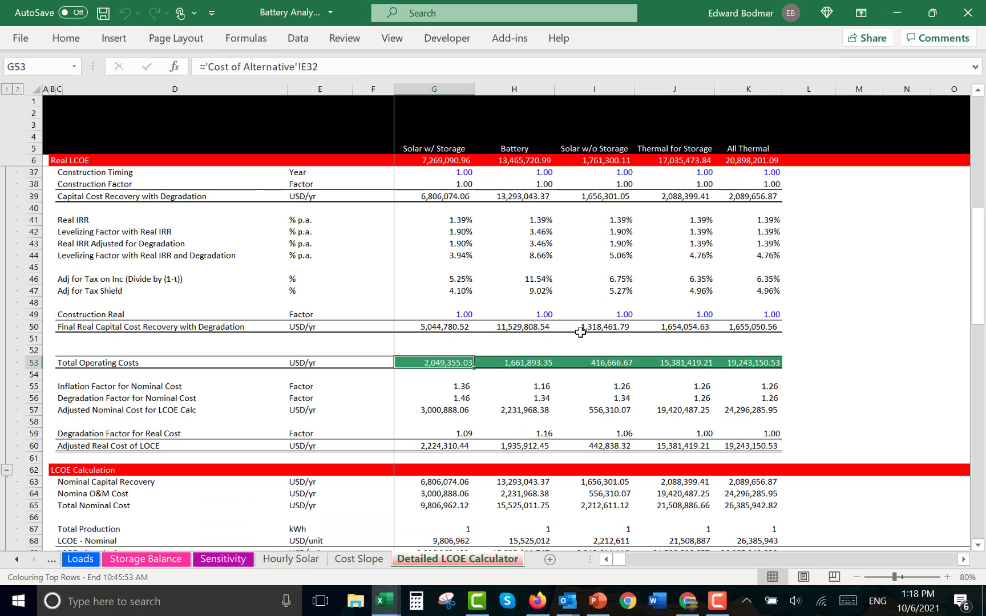
Examine the Solar w/ Storage operating cost adjustments from Inflation Factor for Nominal Cost to Adjusted Real Cost of LOCE
key(Down)
key(Down)
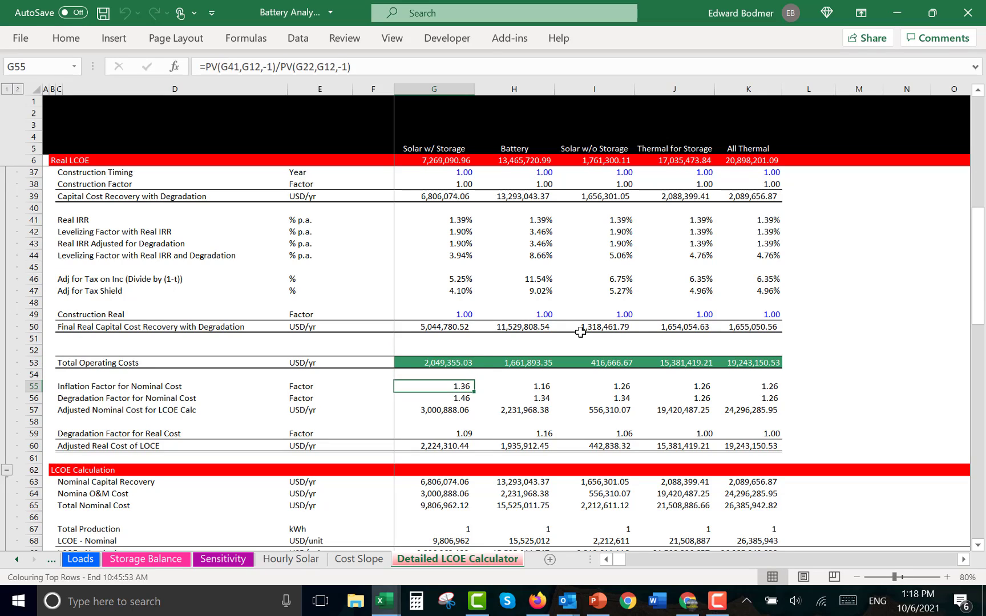
key(Down)
key(Down)
key(Down)
key(Down)
key(Down)
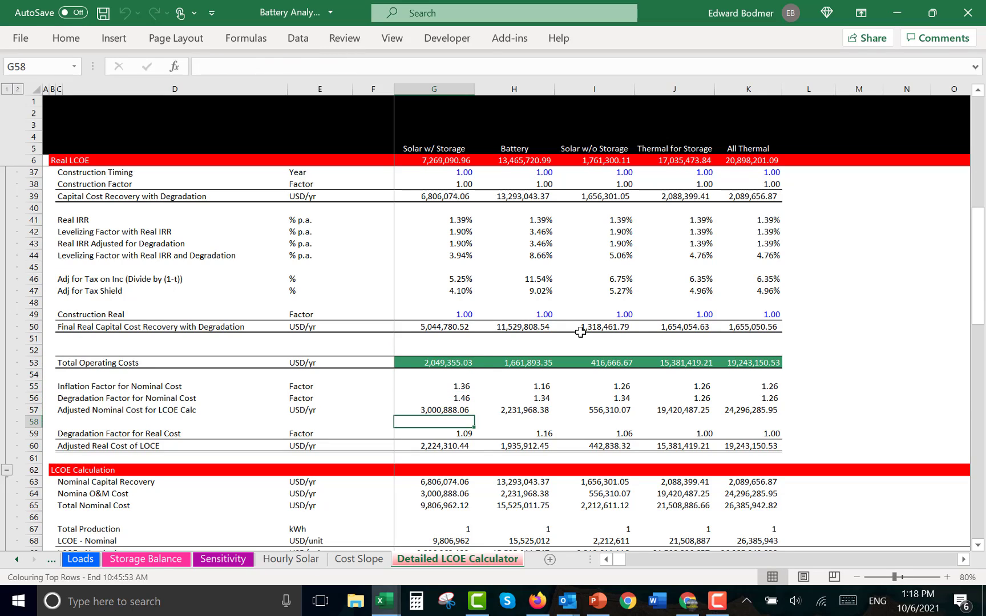
key(Left)
key(Right)
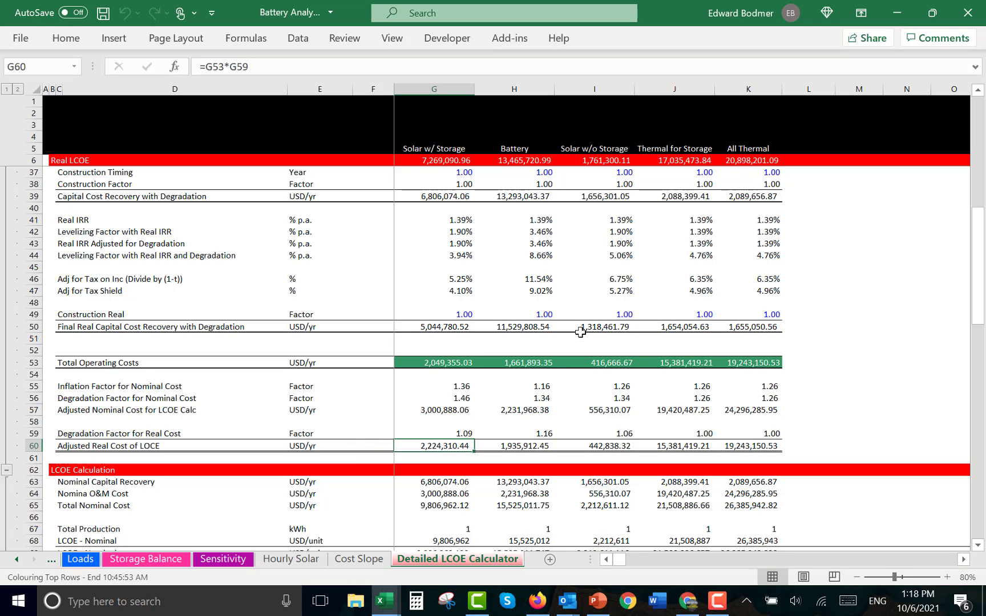
Review the Solar w/ Storage carrying charge inputs from Capital Recovery Pre-Tax back up to Annual Production
key(Page_Up)
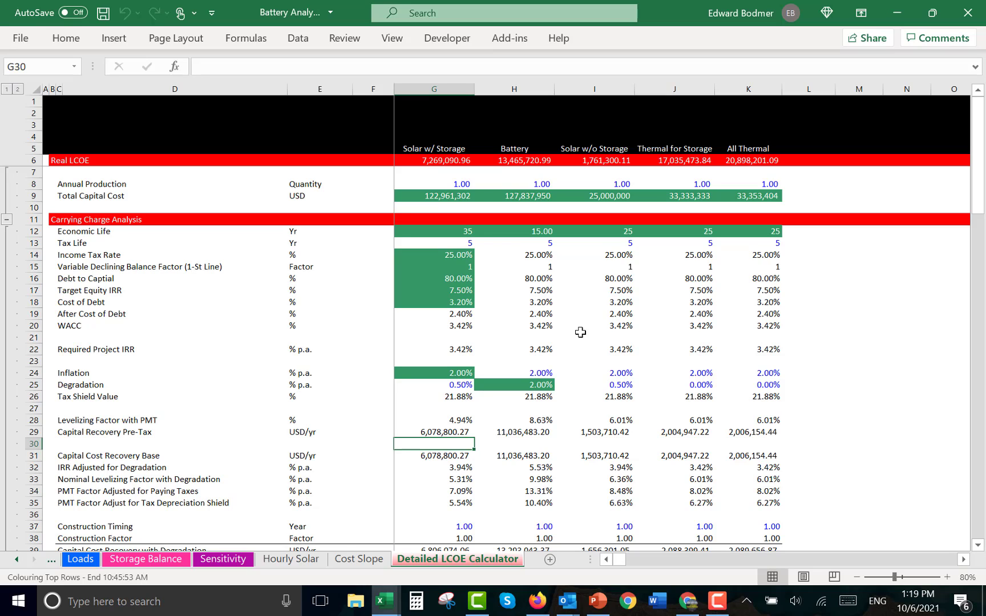
key(Up)
key(Up)
key(Up)
key(Up)
key(Up)
key(Up)
key(Up)
key(Up)
key(Up)
key(Up)
key(Up)
key(Up)
key(Up)
key(Up)
key(Up)
key(Up)
key(Up)
key(Up)
key(Up)
key(Up)
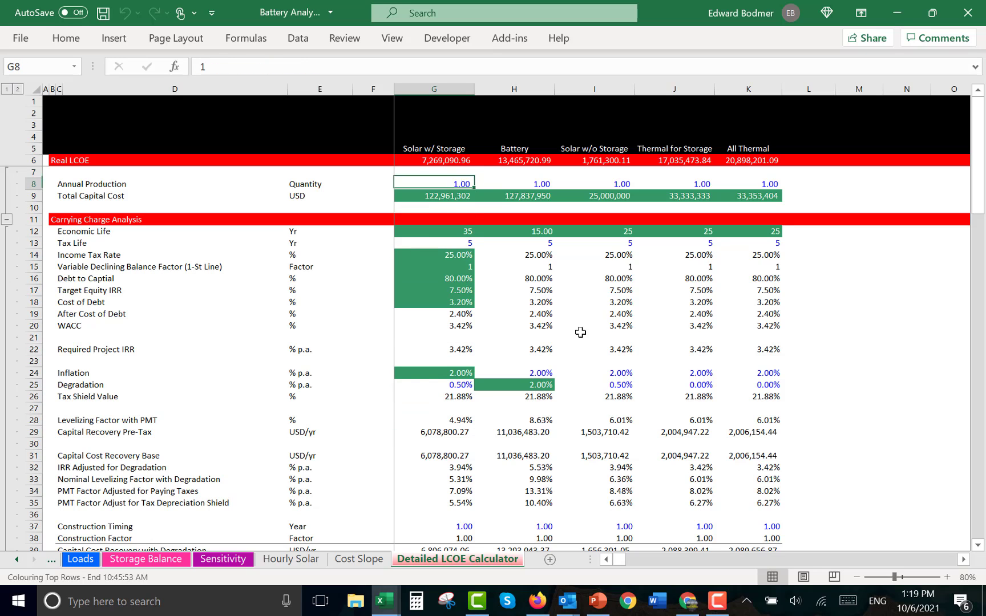
Trace the Solar w/ Storage formulas from Total Capital Cost down through the nominal capital recovery rows to Real IRR and Construction Factor
key(Down)
key(Down)
key(Down)
key(Down)
key(Down)
key(Down)
key(Down)
key(Down)
key(Down)
key(Down)
key(Down)
key(Down)
key(Down)
key(Down)
key(Down)
key(Down)
key(Down)
key(Down)
key(Down)
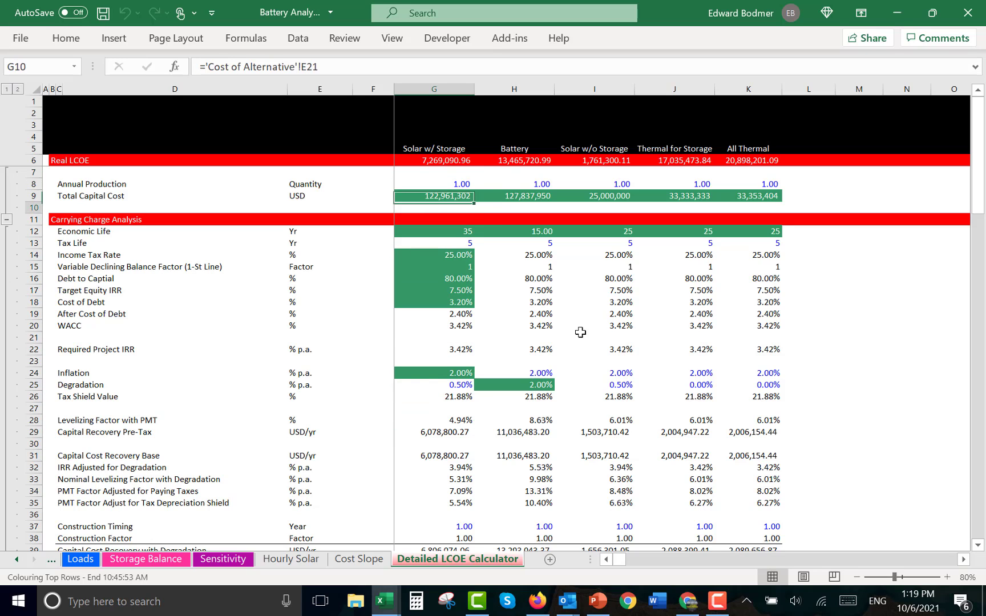
key(Down)
key(Down)
key(Down)
key(Down)
key(Down)
key(Down)
key(Down)
key(Down)
key(Down)
key(Down)
key(Down)
key(Down)
key(Down)
key(Down)
key(Down)
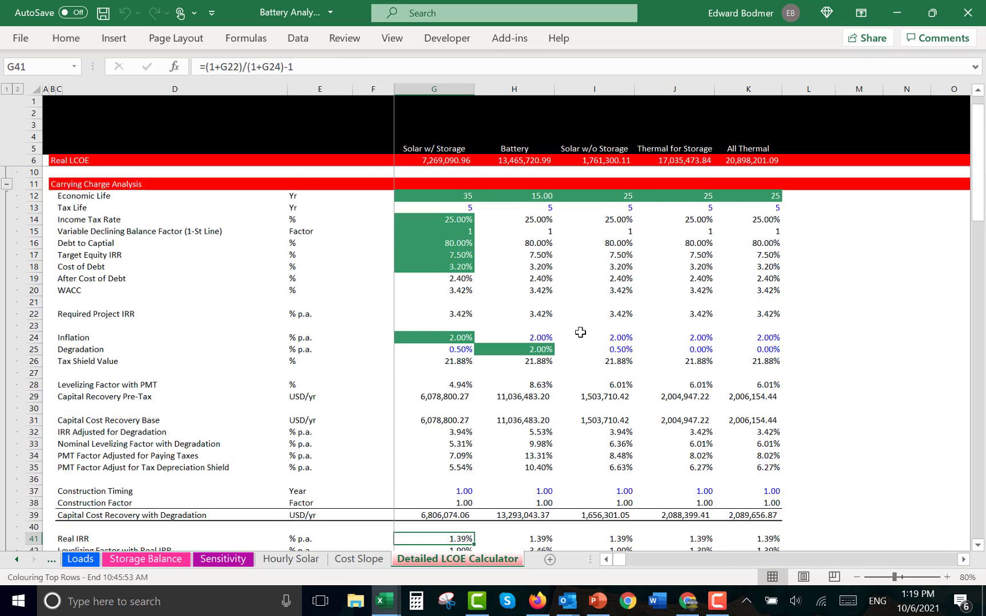
key(Up)
key(Up)
key(Up)
key(Up)
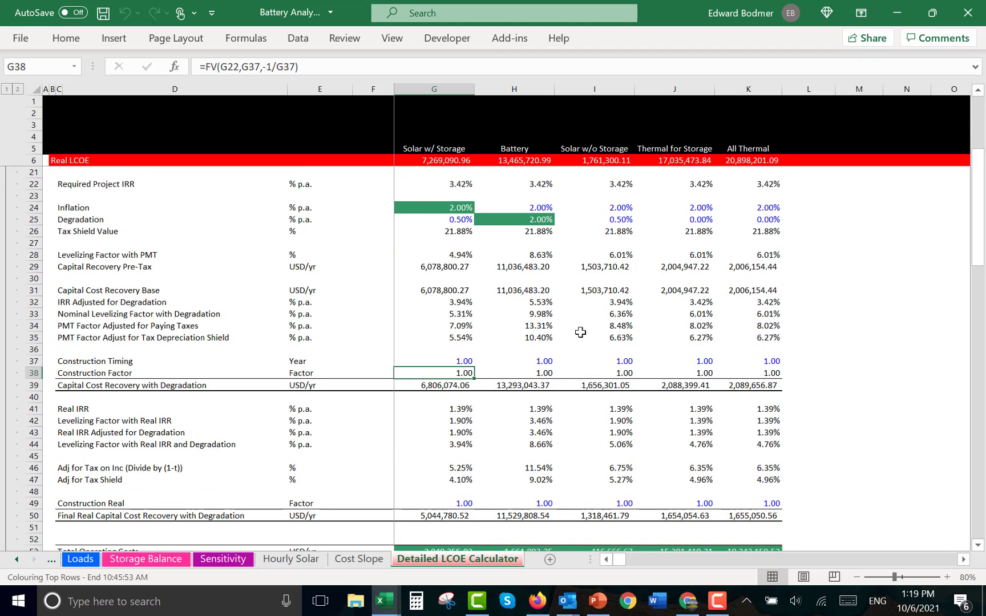
Examine the Solar w/ Storage real-terms rows from Real IRR through the tax adjustments to the Construction Real factor
key(Down)
key(Down)
key(Down)
key(Down)
key(Down)
key(Down)
key(Down)
key(Down)
key(Down)
key(Down)
key(Down)
key(Down)
key(Down)
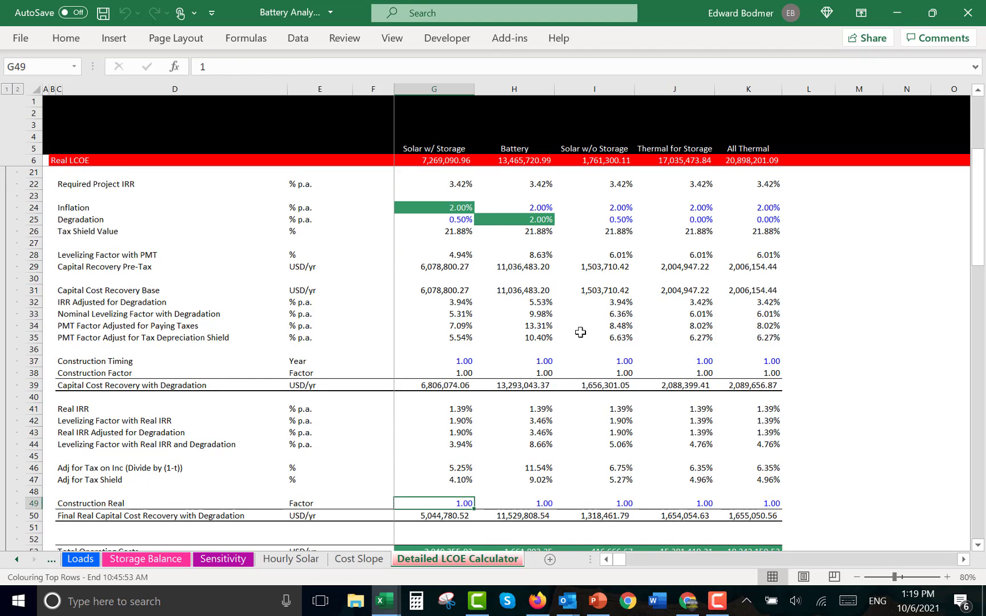
Examine the Solar w/ Storage rows from Construction Real and Final Real Capital Cost Recovery down to Total Operating Costs and the LCOE Calculation heading
key(Up)
key(Down)
key(Down)
key(Down)
key(Down)
key(Down)
key(Down)
key(Down)
key(Down)
key(Down)
key(Down)
key(Down)
key(Down)
key(Down)
key(Down)
key(Down)
key(Down)
key(Down)
key(Down)
key(Down)
key(Down)
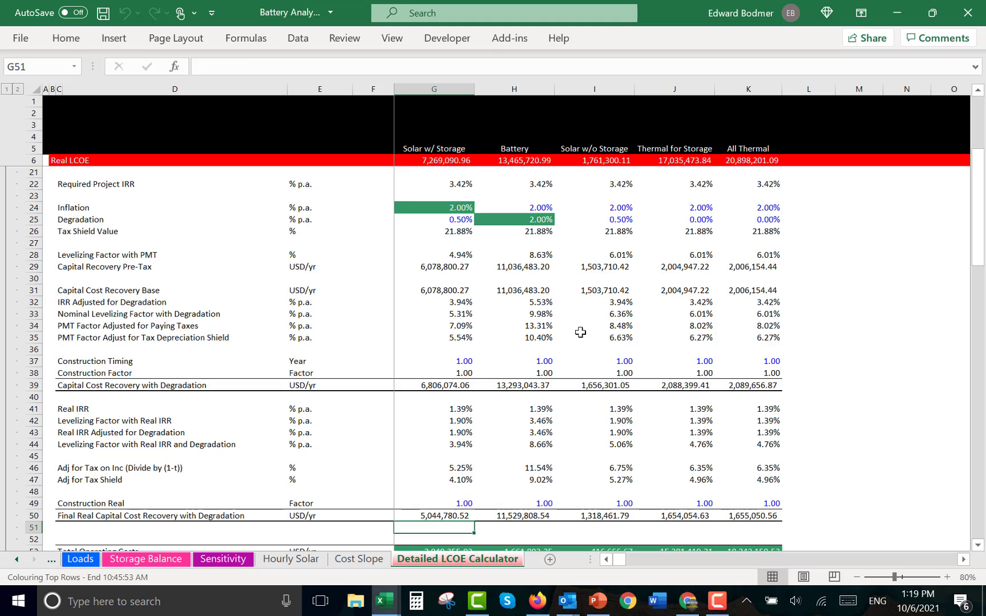
key(Up)
key(Up)
key(Up)
key(Up)
key(Up)
key(Up)
key(Up)
key(Up)
key(Up)
key(Up)
key(Up)
key(Up)
key(Up)
key(Up)
key(Up)
key(Up)
key(Up)
key(Up)
key(Up)
key(Up)
key(Up)
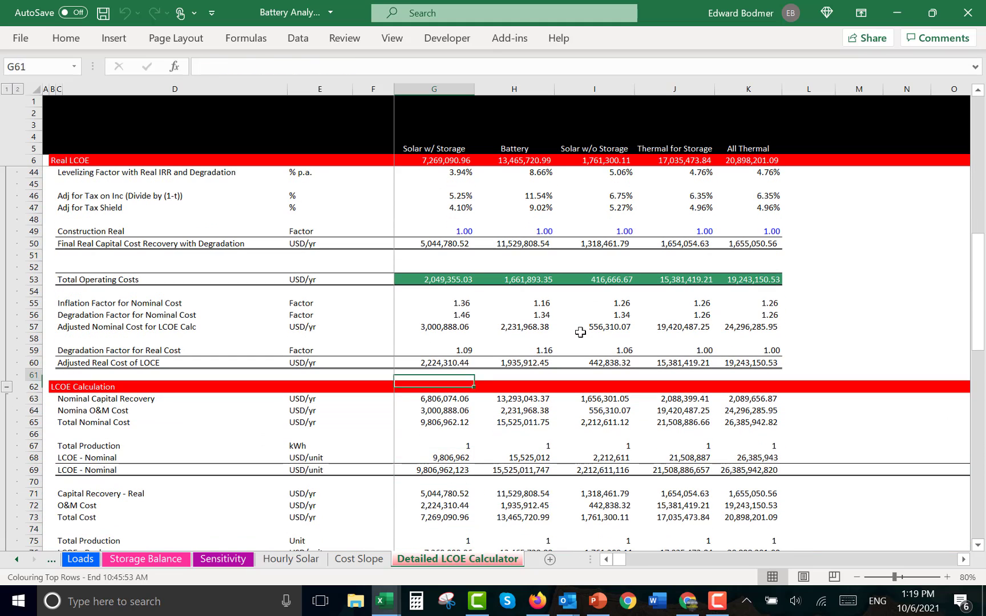
Trace the Solar w/ Storage operating cost formulas from Total Operating Costs down to Adjusted Real Cost of LOCE
key(Down)
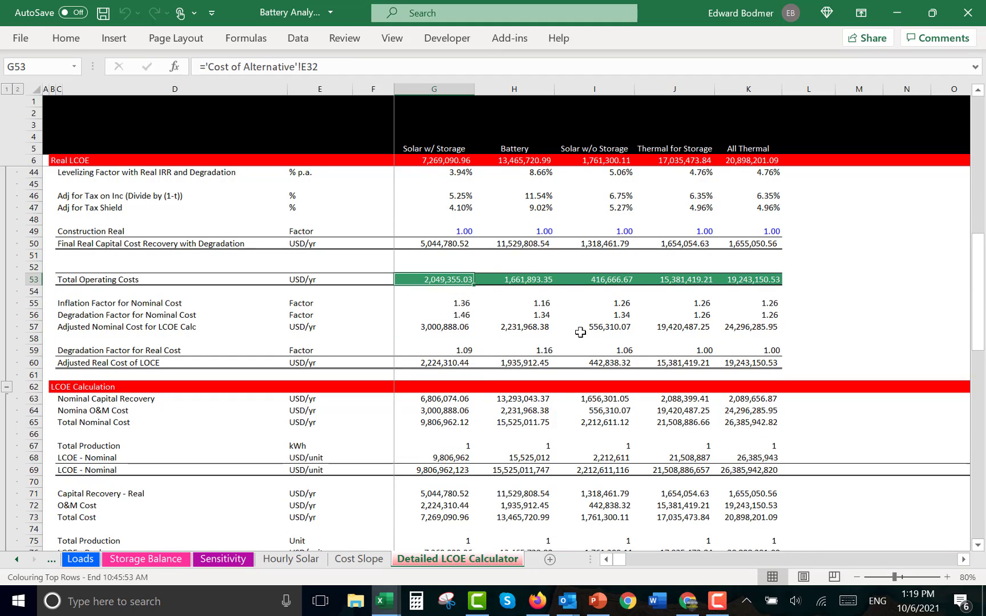
key(Down)
key(Down)
key(Down)
key(Down)
key(Down)
key(Down)
key(Down)
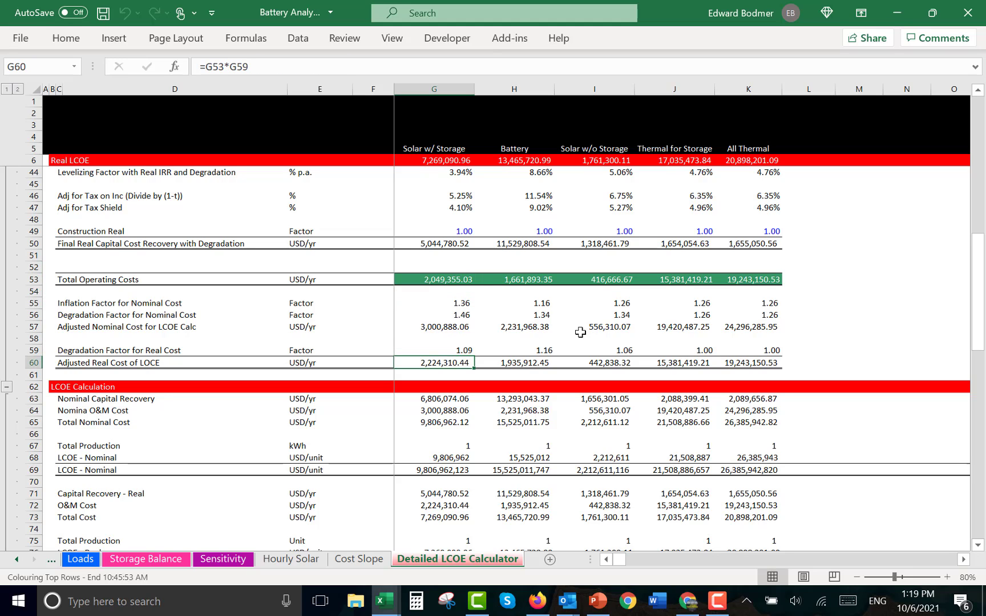
Return to the Cost of Alternative sheet and inspect the Solar w/ Storage O&M cost links to and from the LCOE calculator
key(ctrl+Page_Up)
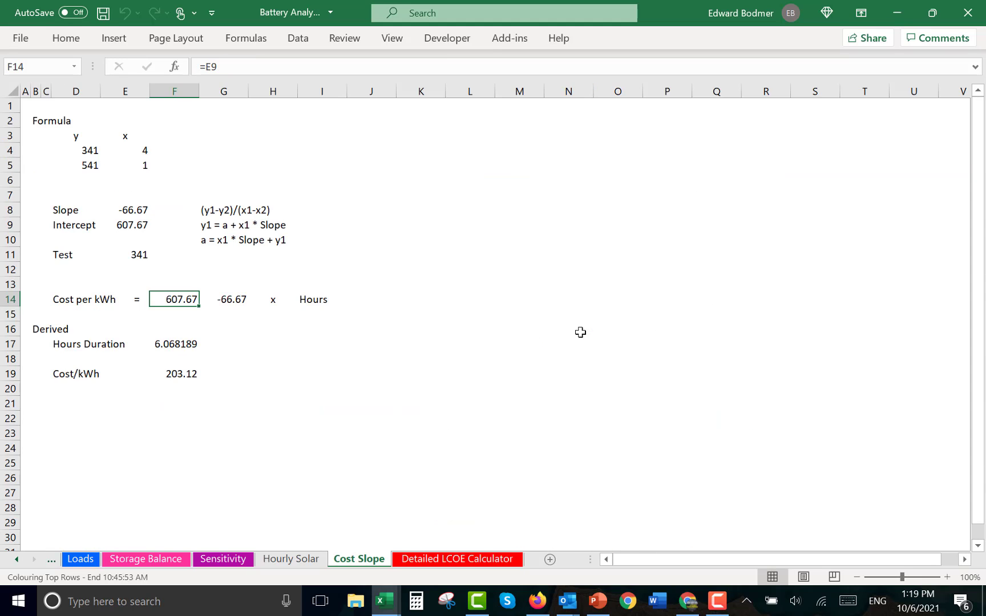
key(ctrl+Page_Up)
key(ctrl+Page_Up)
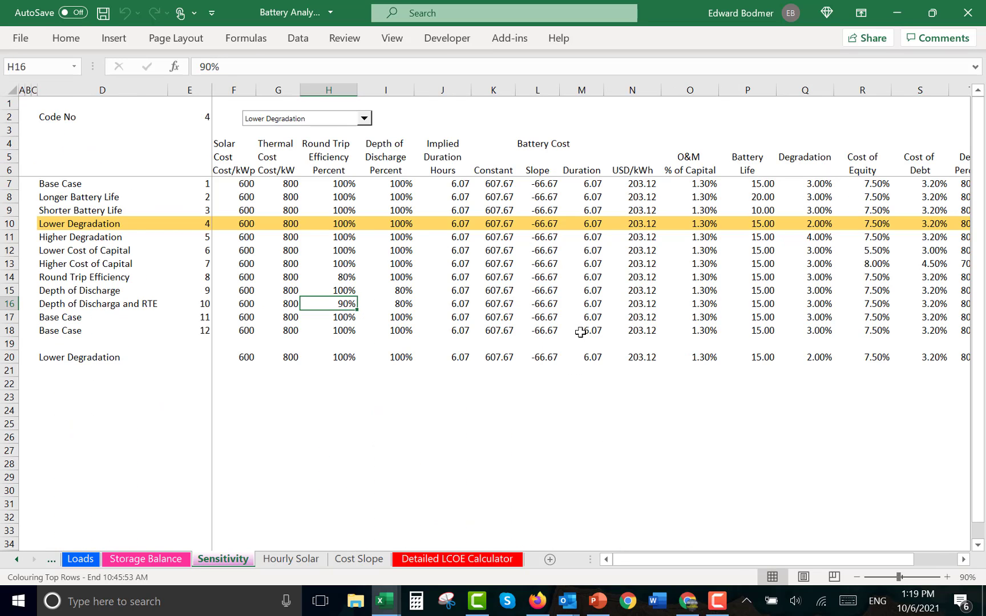
key(ctrl+Page_Up)
key(ctrl+Page_Up)
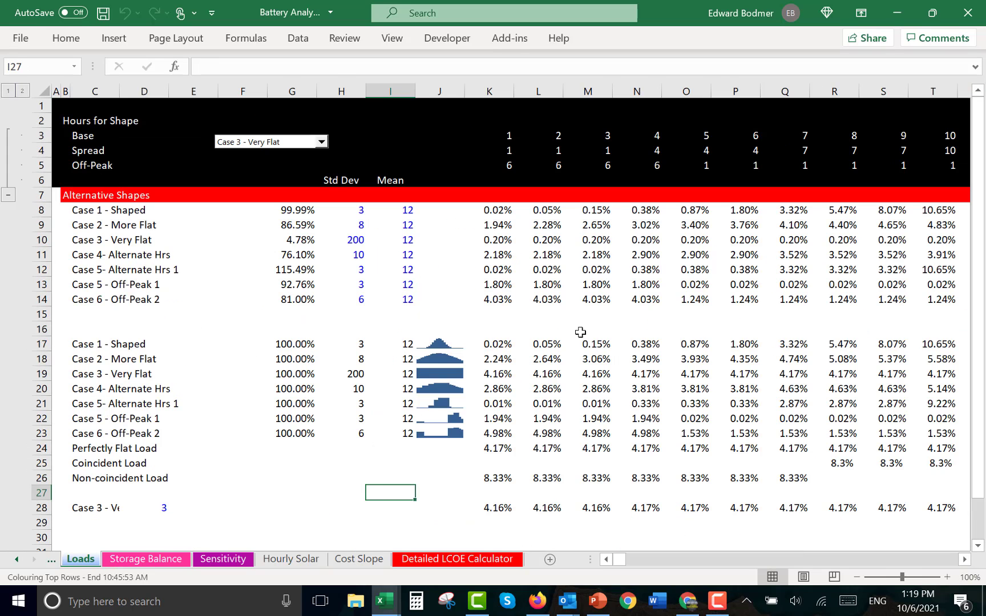
key(ctrl+Page_Up)
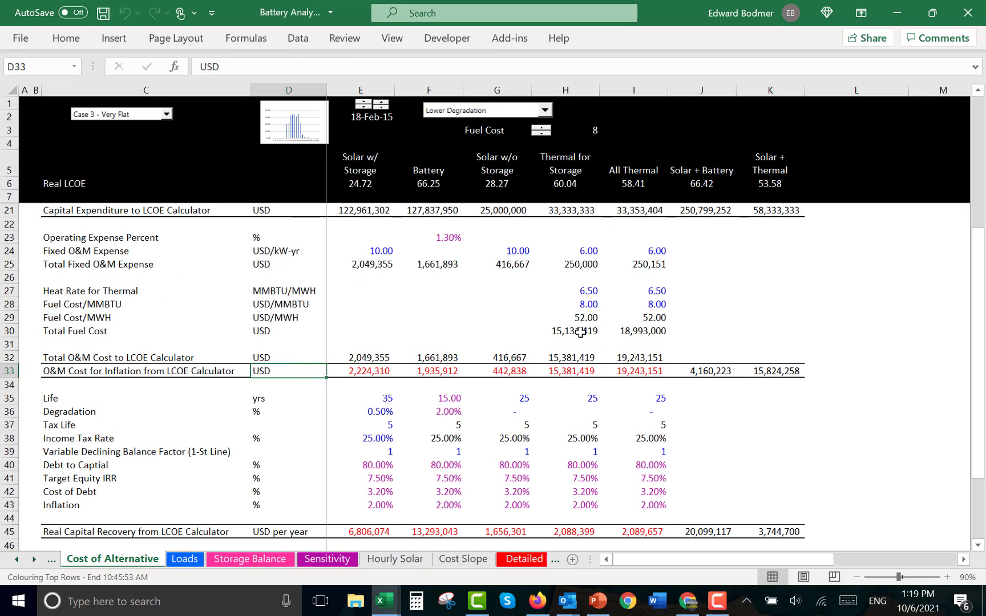
key(Right)
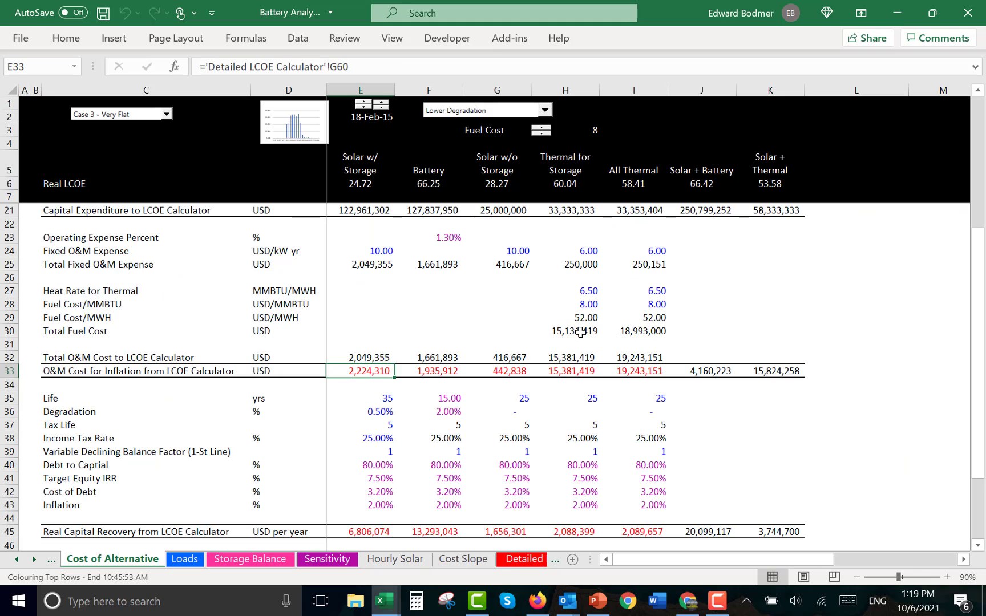
key(Up)
key(Down)
key(Up)
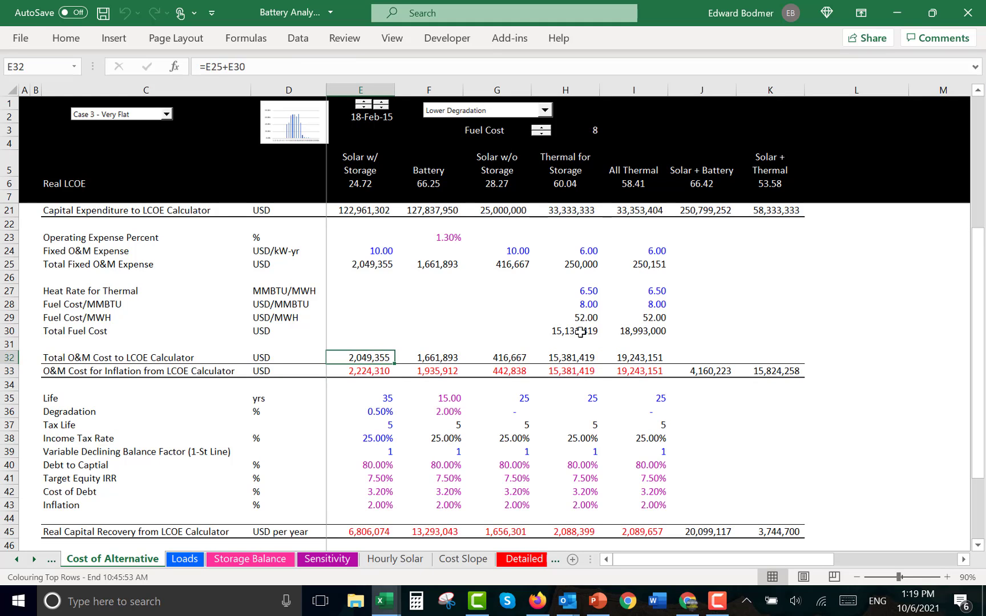
Review the Solar w/ Storage column from Total O&M Cost back up to MW of Capacity
key(Up)
key(Up)
key(Up)
key(Up)
key(Up)
key(Up)
key(Up)
key(Up)
key(Up)
key(Up)
key(Up)
key(Up)
key(Up)
key(Up)
key(Up)
key(Up)
key(Up)
key(Up)
key(Up)
key(Up)
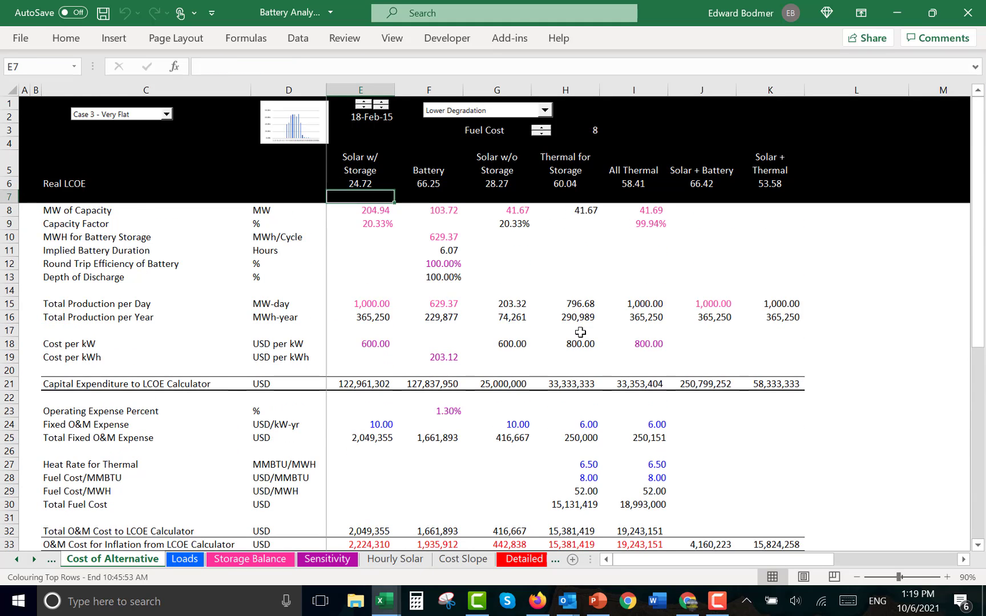
Follow the Solar w/ Storage column from MW of Capacity down to the Capital Expenditure to LCOE Calculator formula
key(Down)
key(Down)
key(Down)
key(Down)
key(Down)
key(Down)
key(Down)
key(Down)
key(Down)
key(Down)
key(Down)
key(Down)
key(Down)
key(Down)
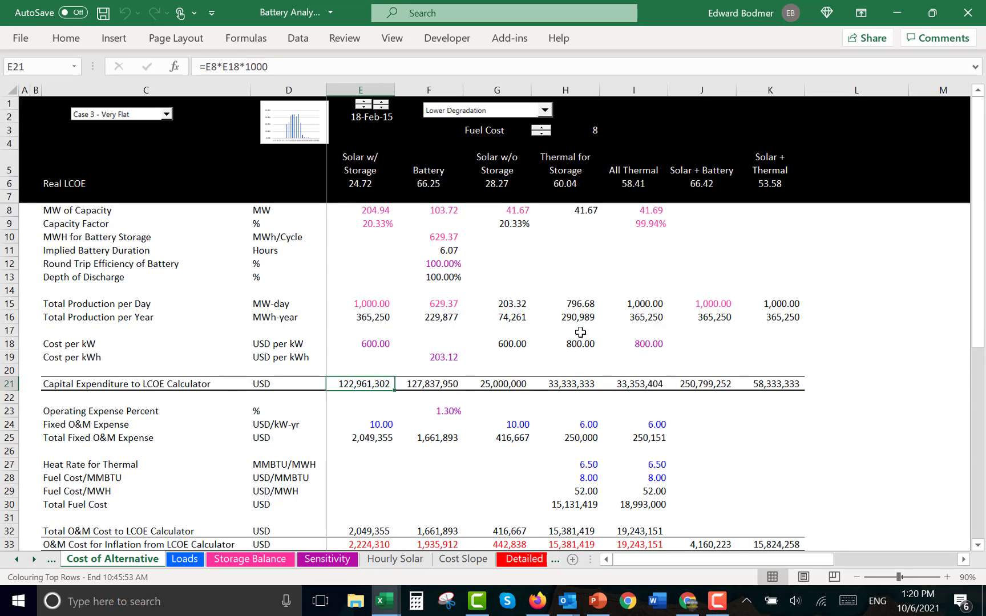
Examine the Thermal for Storage column from Capital Expenditure through the fixed O&M and fuel cost rows to Life
key(Right)
key(Right)
key(Right)
key(Down)
key(Down)
key(Down)
key(Down)
key(Down)
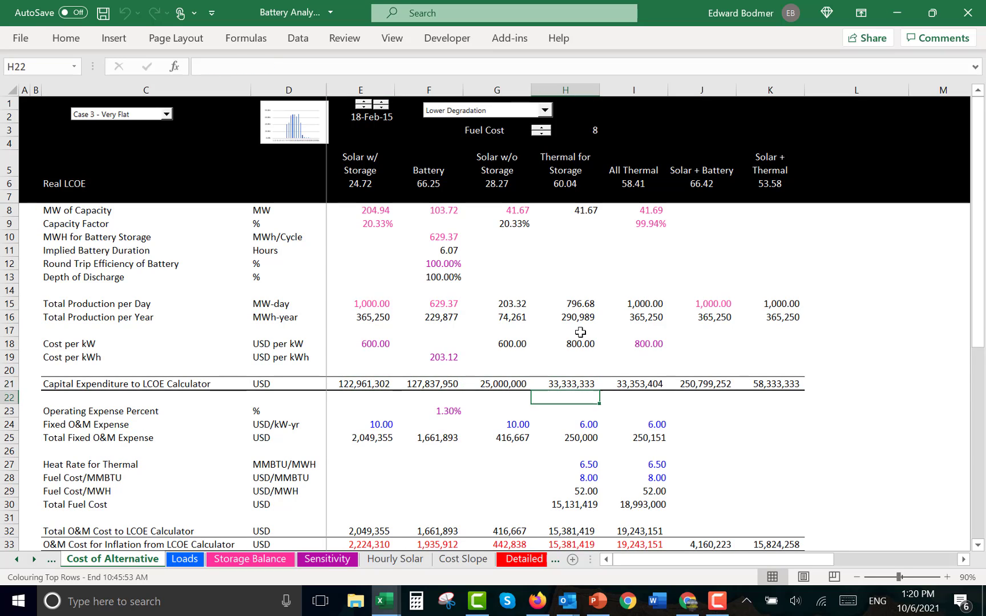
key(Down)
key(Down)
key(Down)
key(Down)
key(Down)
key(Down)
key(Down)
key(Down)
key(Down)
key(Down)
key(Down)
key(Down)
key(Down)
key(Up)
key(Up)
key(Up)
key(Up)
key(Up)
key(Up)
key(Up)
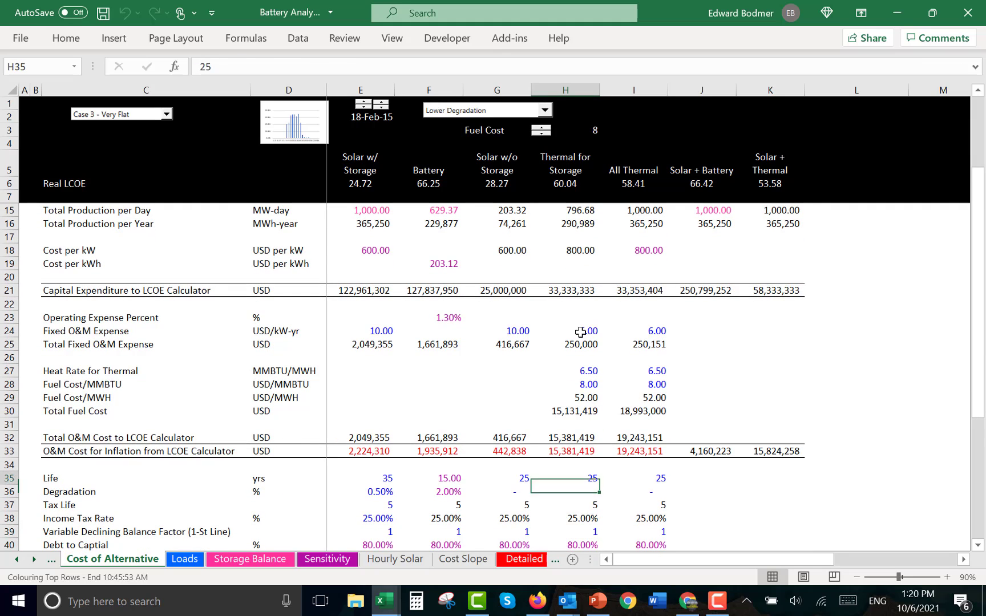
Compare the Solar w/ Storage Total O&M Cost formula with the O&M Cost for Inflation link from the LCOE calculator
key(Left)
key(Left)
key(Left)
key(Left)
key(Left)
key(Right)
key(Right)
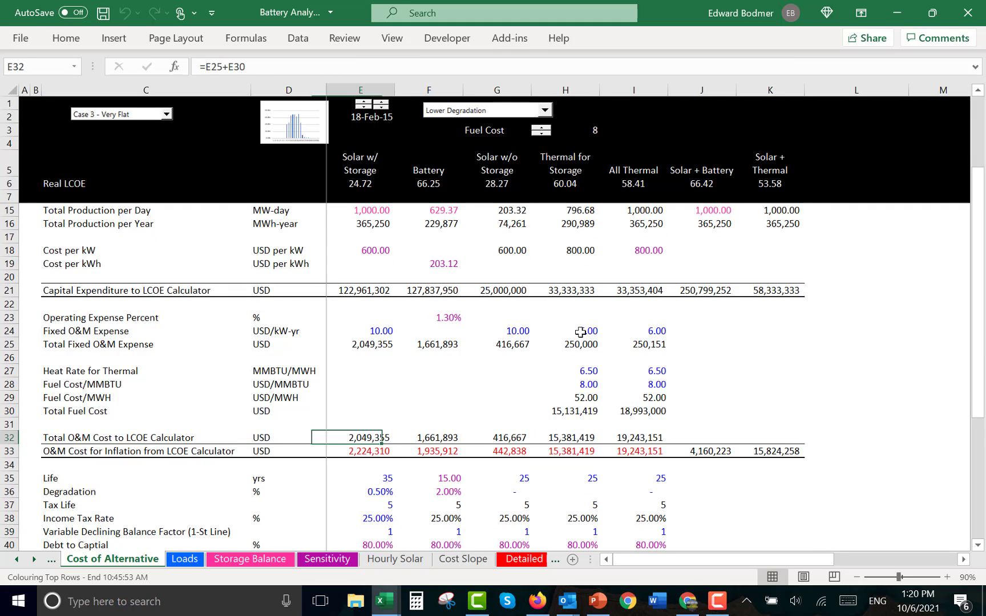
key(Down)
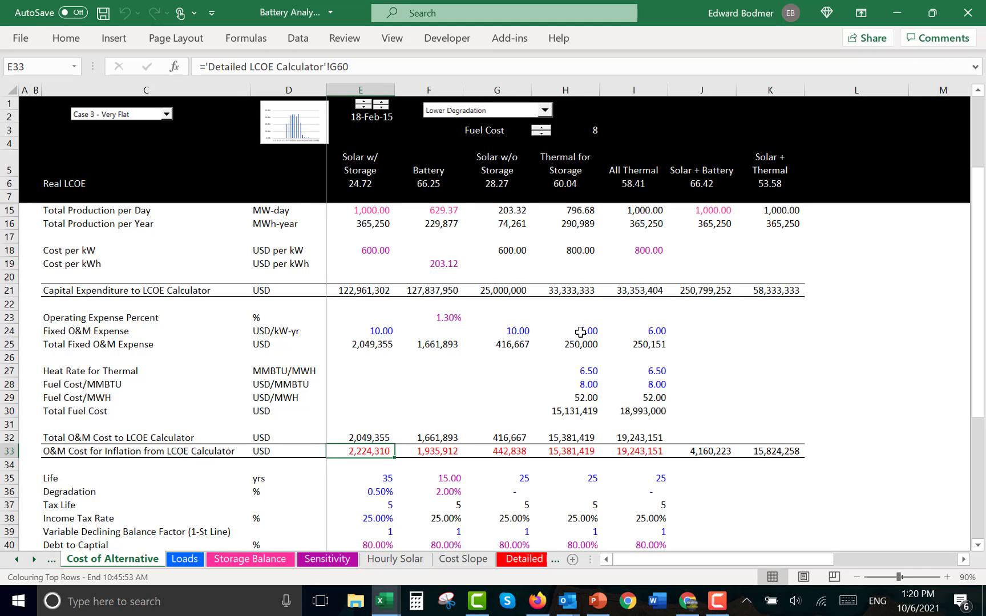
Review the Solar w/ Storage rows from O&M Cost for Inflation back up to the Capital Expenditure to LCOE Calculator formula
key(Up)
key(Up)
key(Up)
key(Up)
key(Up)
key(Up)
key(Up)
key(Up)
key(Up)
key(Up)
key(Up)
key(Up)
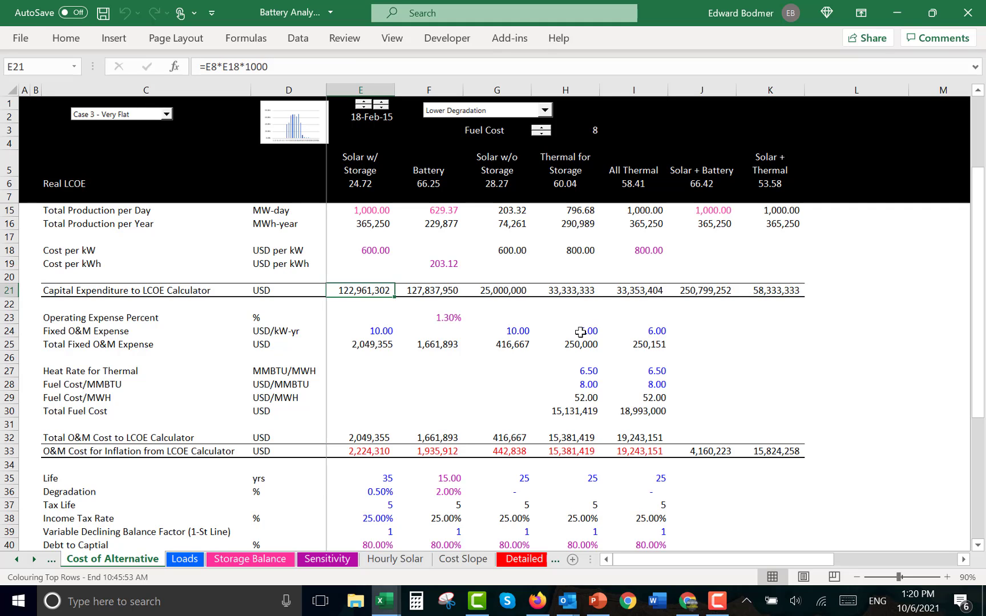
Follow the Solar w/ Storage column from Capital Expenditure down through the O&M, life, tax and financing assumptions to Inflation
key(Down)
key(Down)
key(Down)
key(Down)
key(Down)
key(Down)
key(Down)
key(Down)
key(Down)
key(Down)
key(Down)
key(Down)
key(Down)
key(Down)
key(Down)
key(Down)
key(Down)
key(Down)
key(Down)
key(Down)
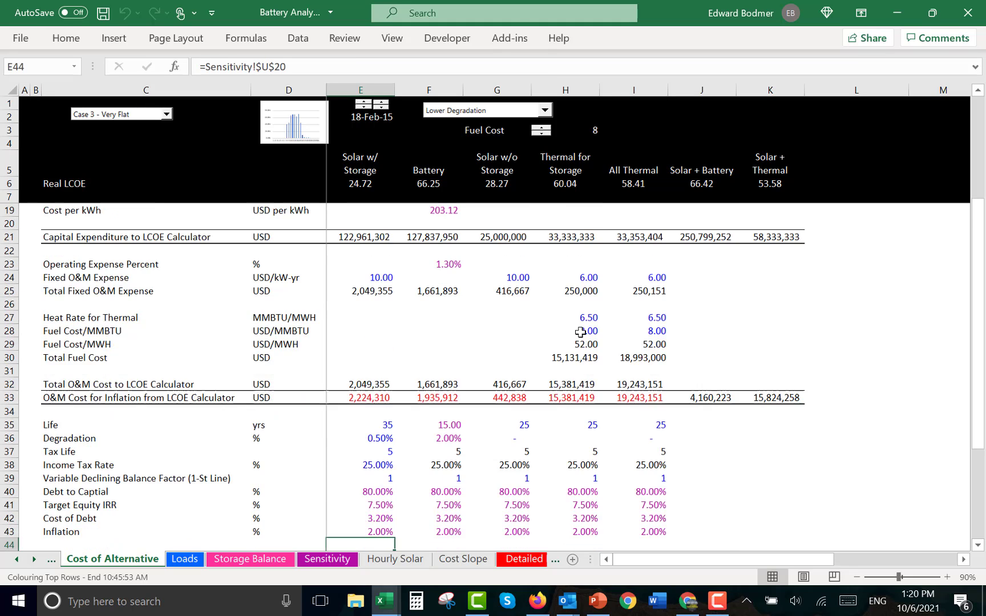
Trace the Solar w/ Storage inputs back up from Inflation through Tax Life and the O&M rows to the unit cost rows
key(Up)
key(Up)
key(Up)
key(Up)
key(Up)
key(Up)
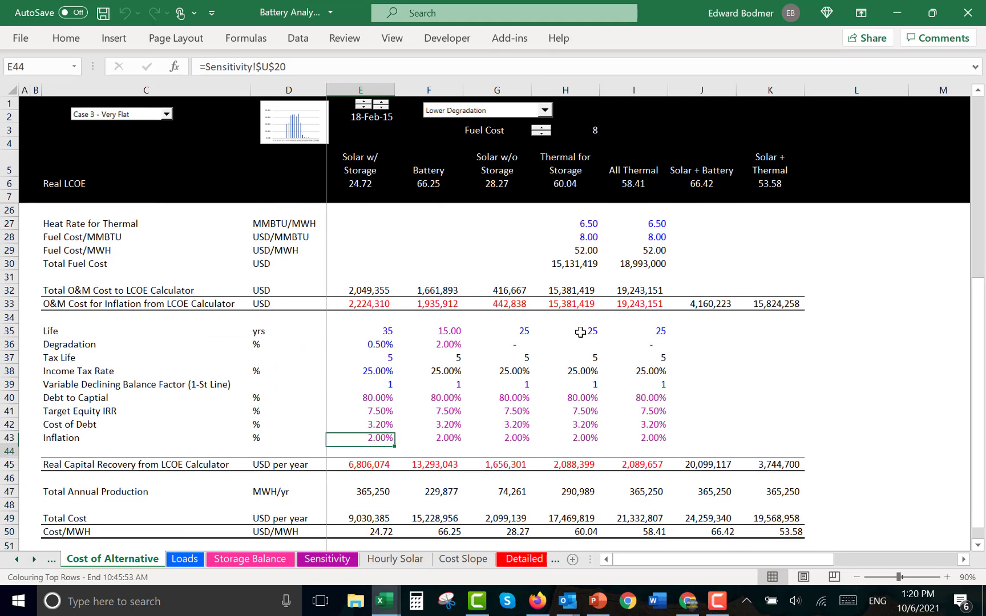
key(Down)
key(Down)
key(Up)
key(Up)
key(Up)
key(Up)
key(Up)
key(Up)
key(Up)
key(Up)
key(Up)
key(Up)
key(Up)
key(Up)
key(Up)
key(Up)
key(Up)
key(Up)
key(Up)
key(Up)
key(Up)
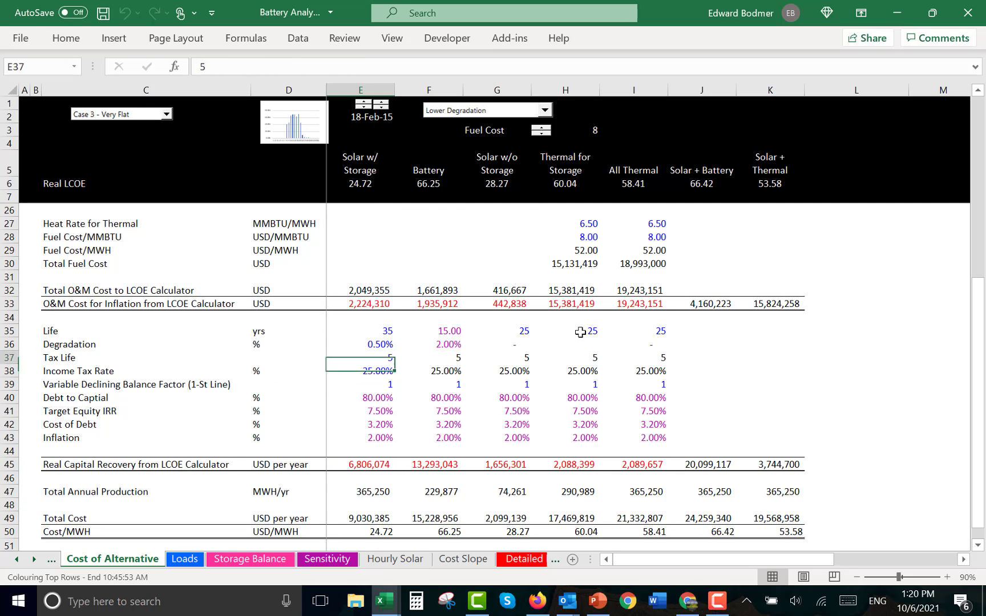
key(Up)
key(Up)
key(Up)
key(Up)
key(Up)
key(Up)
key(Up)
key(Up)
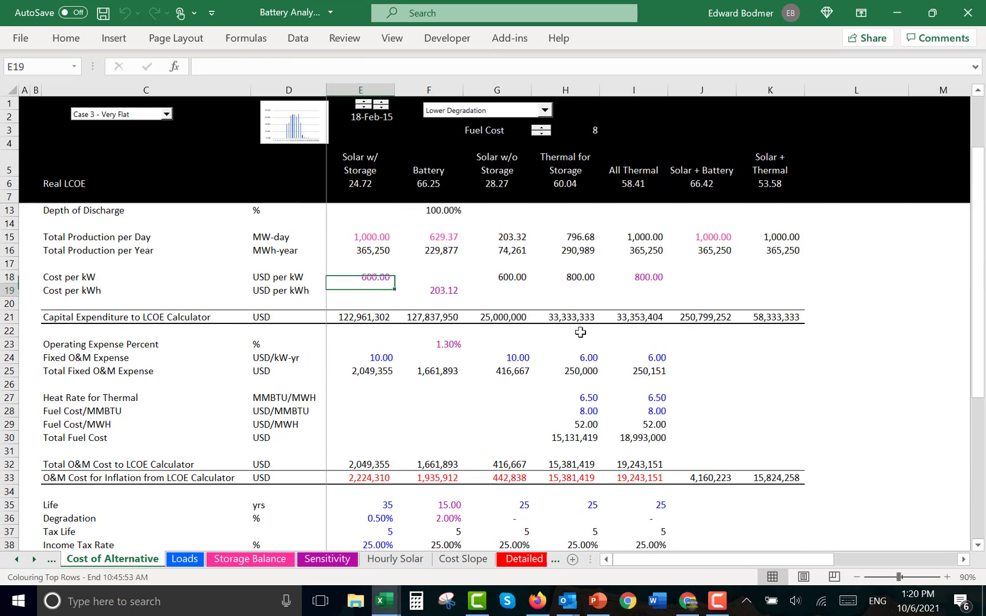
Follow the Solar w/ Storage column from the unit cost rows down to the Real Capital Recovery link
key(Down)
key(Down)
key(Down)
key(Down)
key(Down)
key(Down)
key(Down)
key(Down)
key(Down)
key(Down)
key(Down)
key(Down)
key(Down)
key(Down)
key(Down)
key(Down)
key(Down)
key(Down)
key(Down)
key(Down)
key(Down)
key(Down)
key(Down)
key(Down)
key(Down)
key(Down)
key(Down)
key(Up)
key(Up)
key(Up)
key(Up)
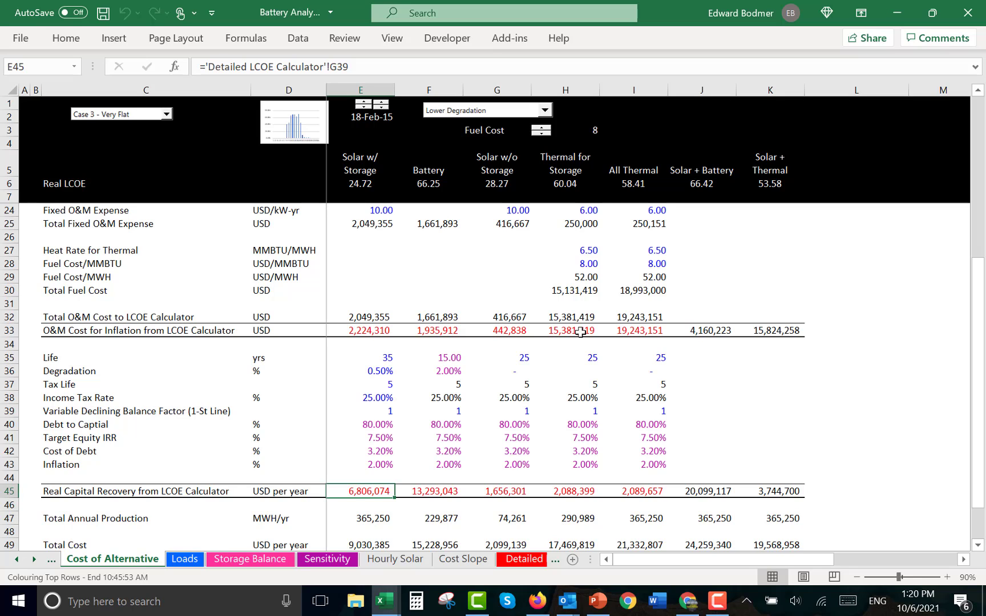
Compare the Real Capital Recovery links to the Detailed LCOE Calculator across the alternatives from Solar w/ Storage to All Thermal
key(Right)
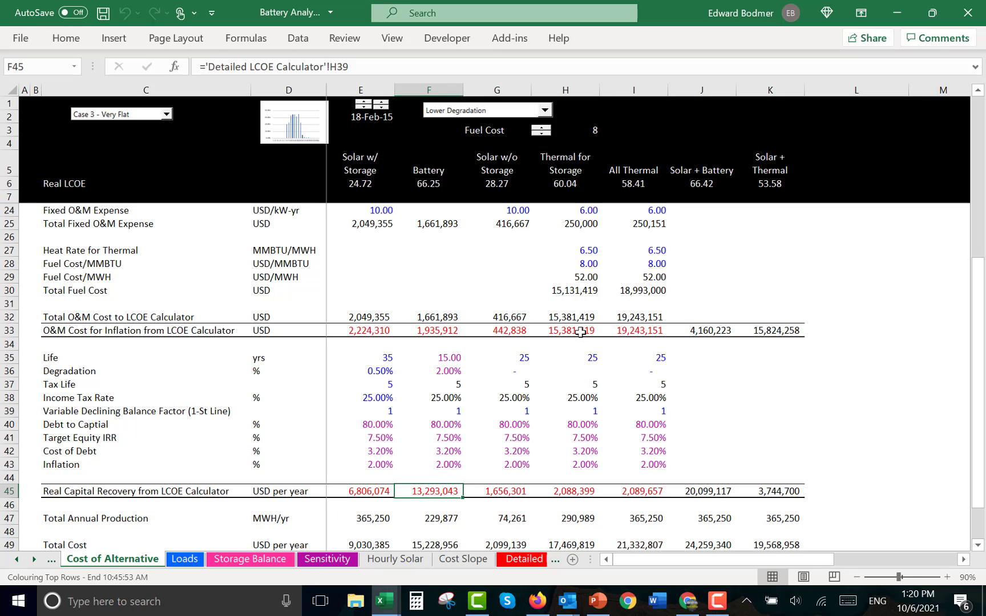
key(Left)
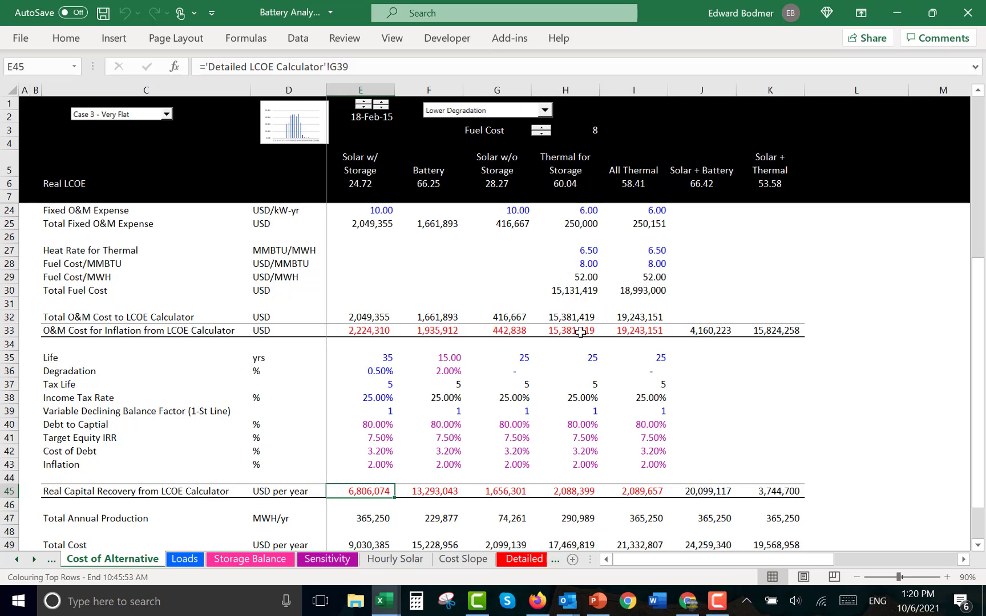
key(Right)
key(Right)
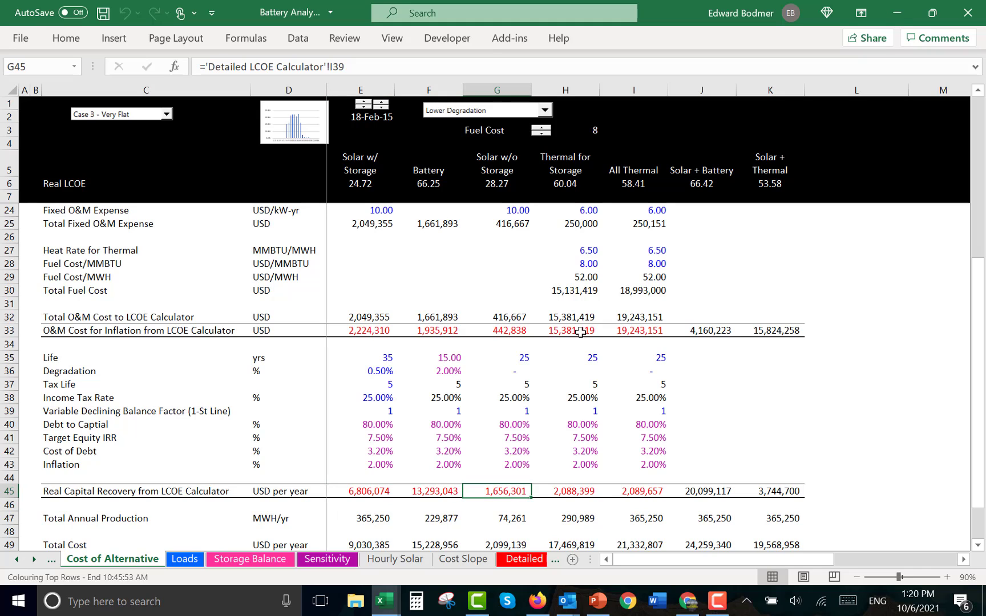
key(Left)
key(Left)
key(Right)
key(Right)
key(Right)
key(Right)
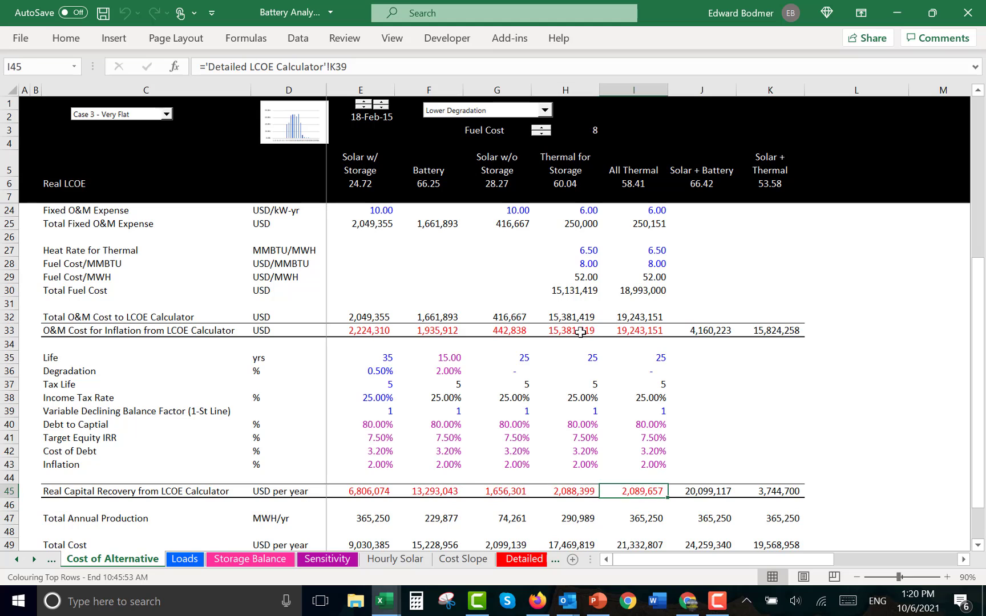
key(Left)
key(Right)
Check how the All Thermal Total Cost formula combines Real Capital Recovery with the O&M Cost for Inflation
key(Down)
key(Down)
key(Down)
key(Down)
key(Down)
key(Down)
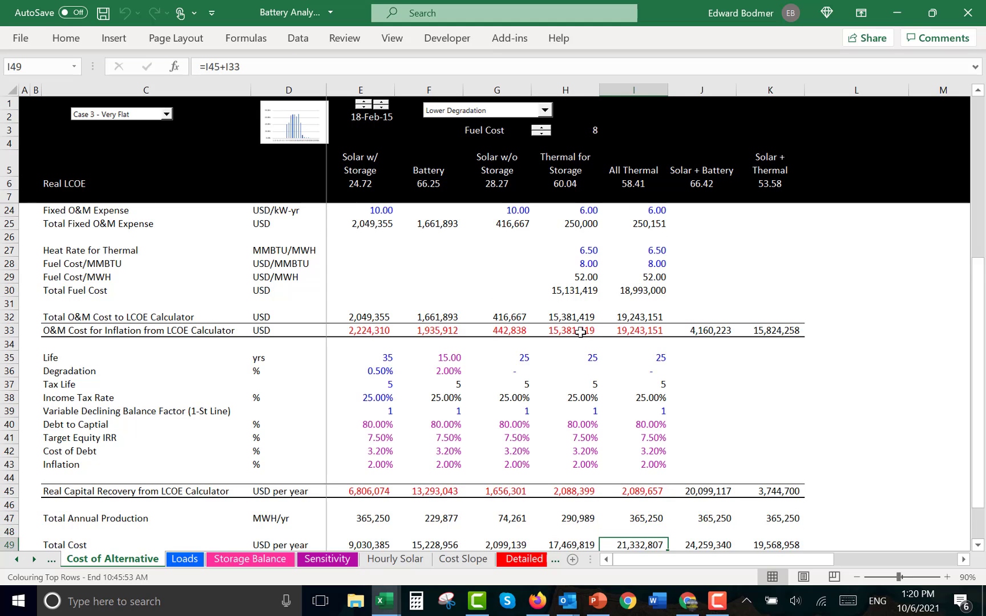
key(Down)
key(Up)
key(Up)
key(Up)
key(Up)
key(Up)
key(Up)
key(Up)
key(Left)
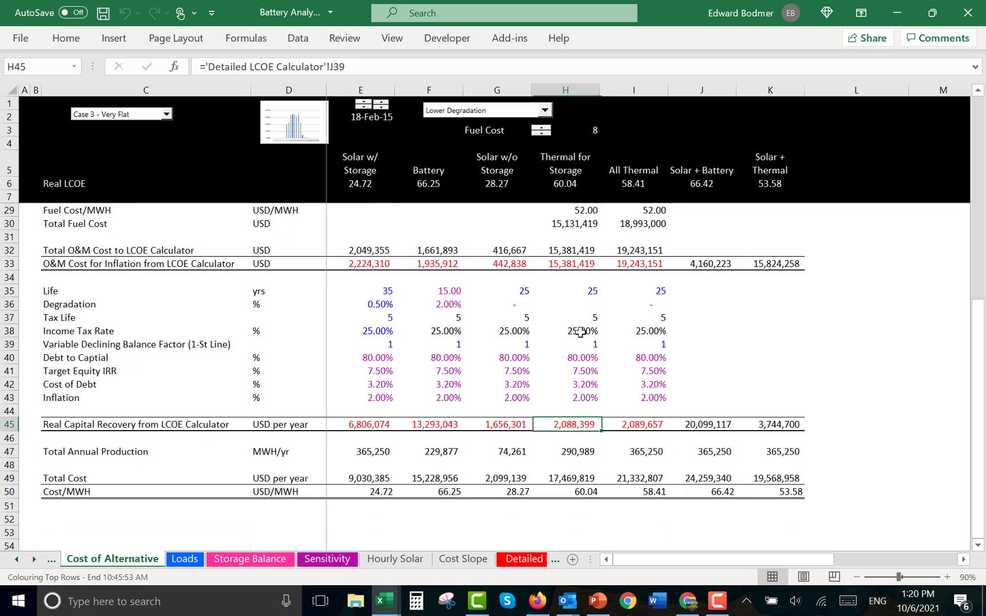
Examine the Total Annual Production links for Battery and Solar w/ Storage beneath the Real Capital Recovery row
key(Down)
key(Down)
key(Left)
key(Left)
key(Left)
key(Right)
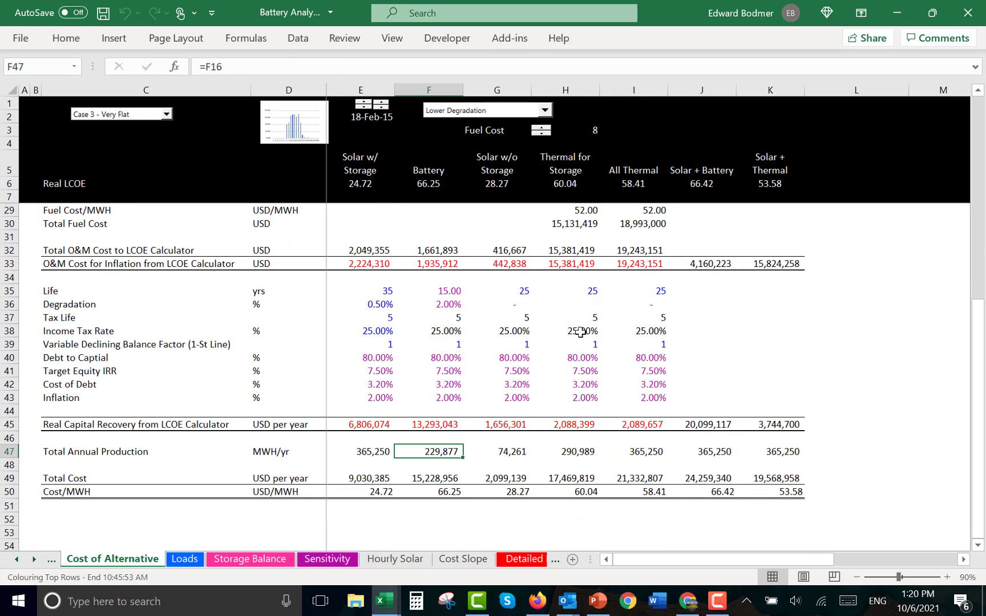
key(Left)
key(Right)
key(Left)
key(Up)
key(Up)
key(Left)
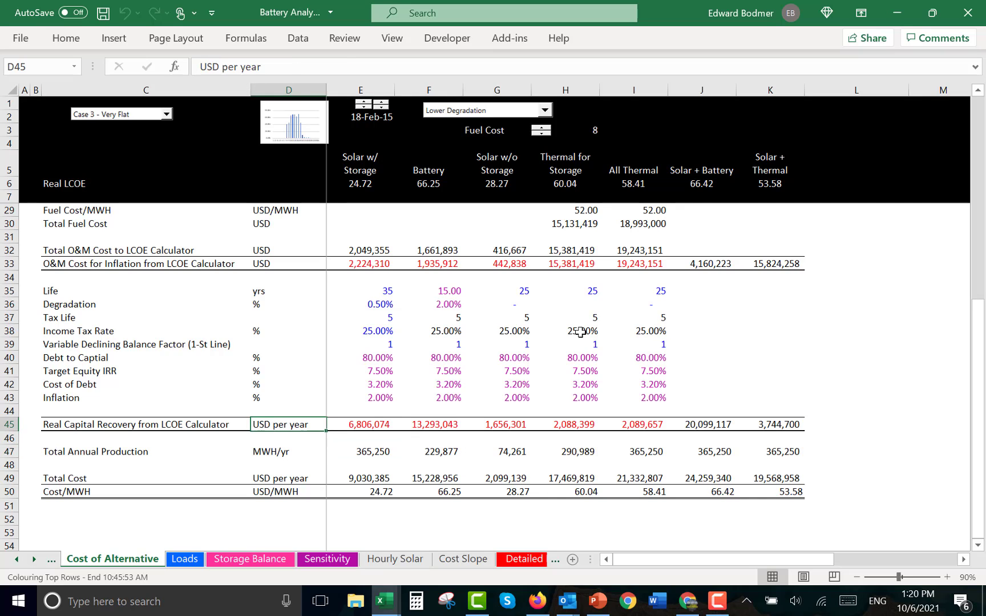
Review the Cost/MWH formulas, total cost divided by yearly production, for Solar w/ Storage, Battery and Solar w/o Storage
key(Down)
key(Down)
key(Right)
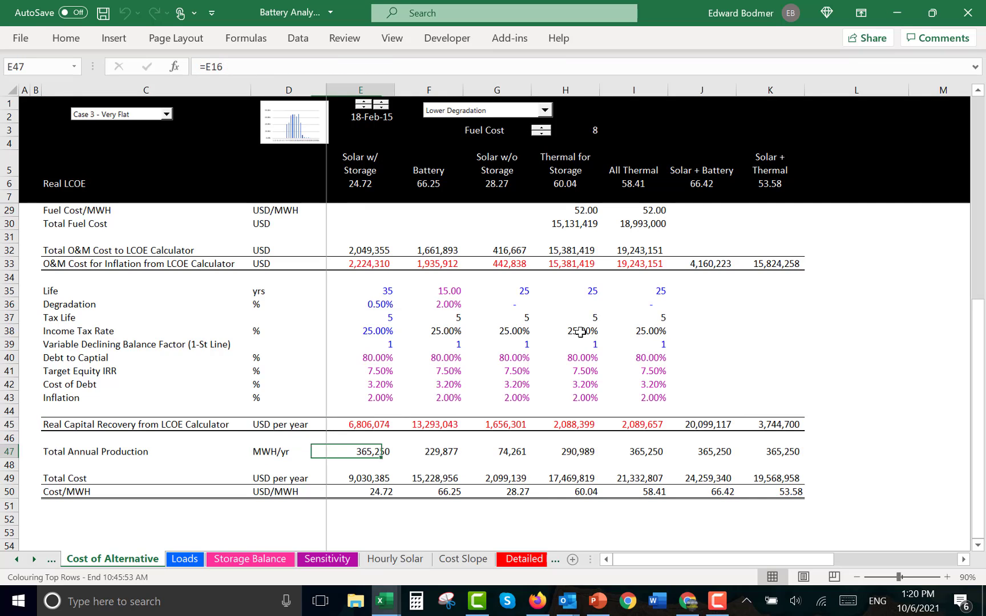
key(Down)
key(Down)
key(Down)
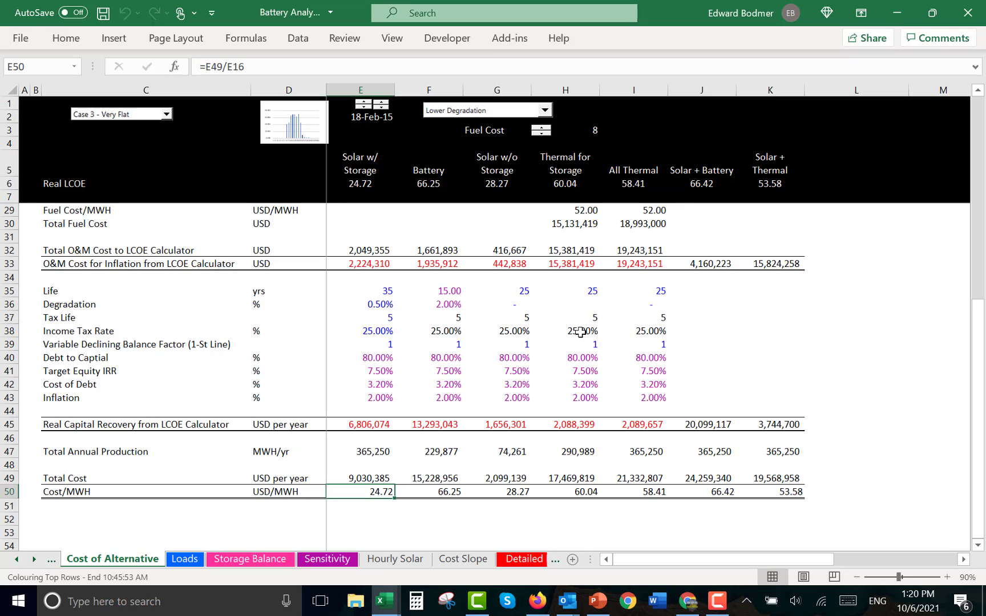
key(Right)
key(Right)
key(Left)
key(Left)
key(Left)
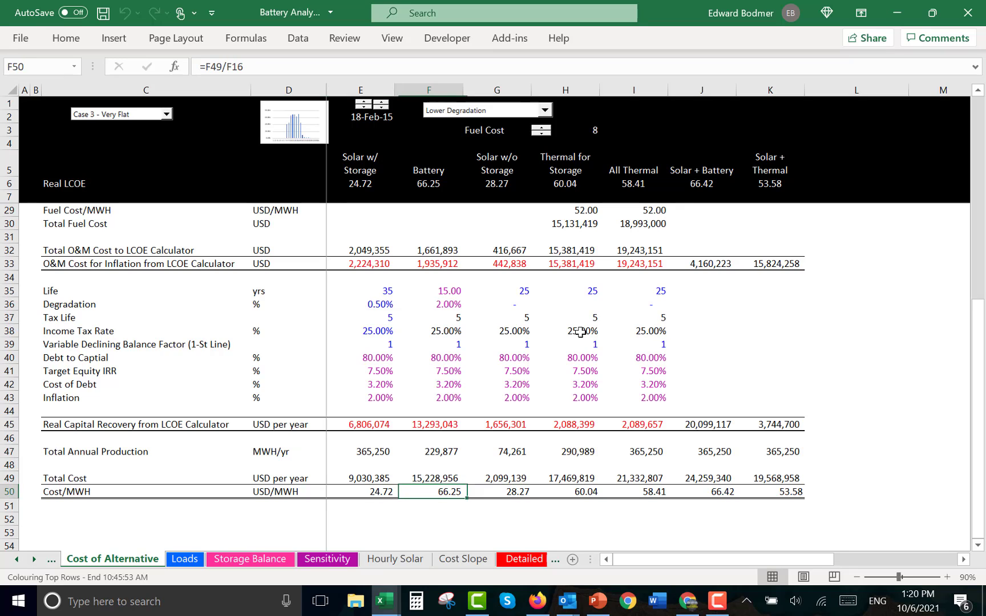
key(Right)
key(Right)
key(Right)
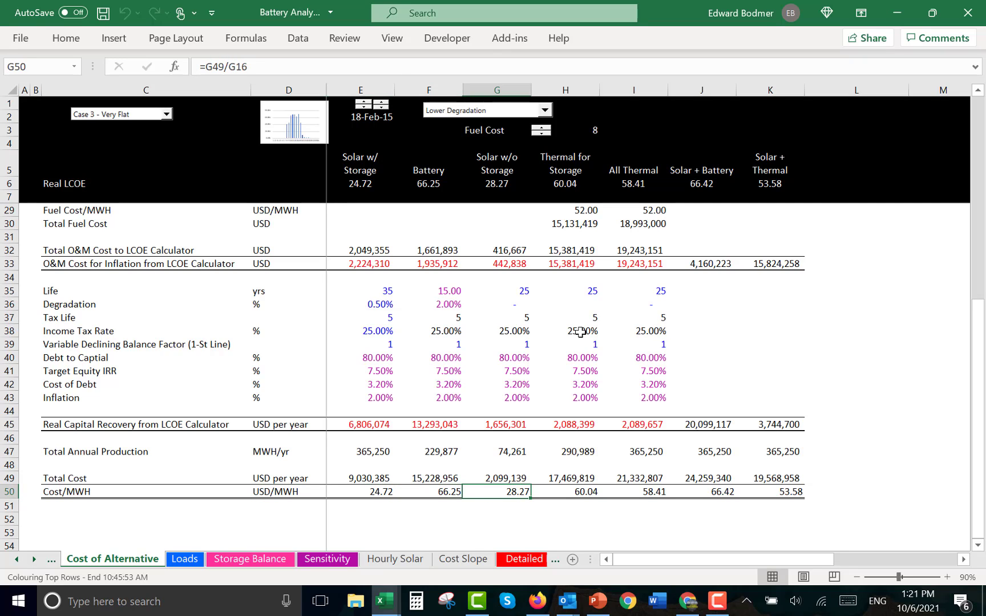
Switch the battery sensitivity scenario on the Cost of Alternative sheet to Base Case
click(492, 116)
click(493, 123)
click(477, 376)
key(Page_Up)
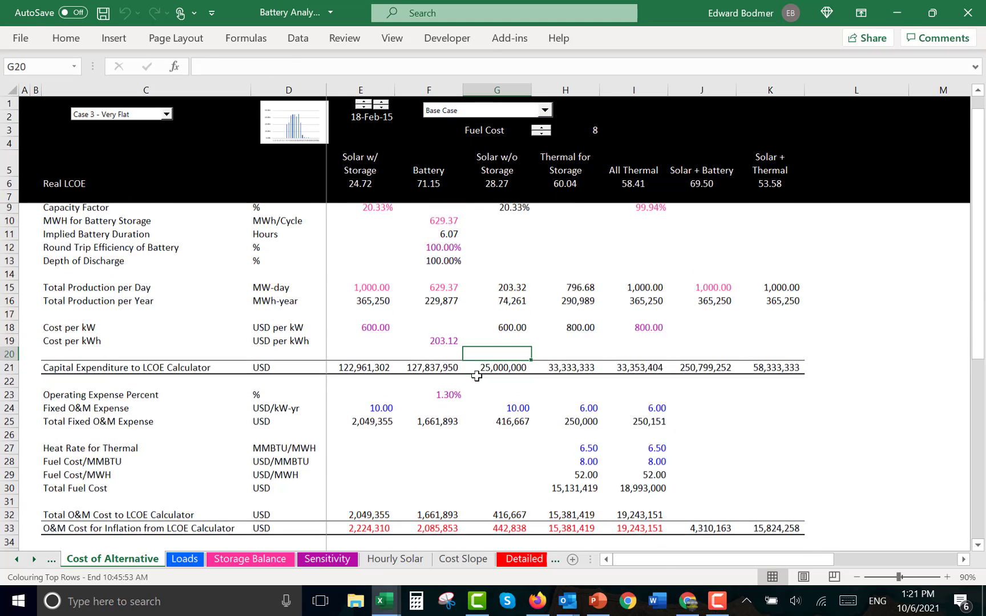
Examine the Real LCOE header values and the capacity rows of each alternative under the Base Case
key(Up)
key(Up)
key(Up)
key(Up)
key(Up)
key(Up)
key(Up)
key(Up)
key(Up)
key(Up)
key(Up)
key(Up)
key(Up)
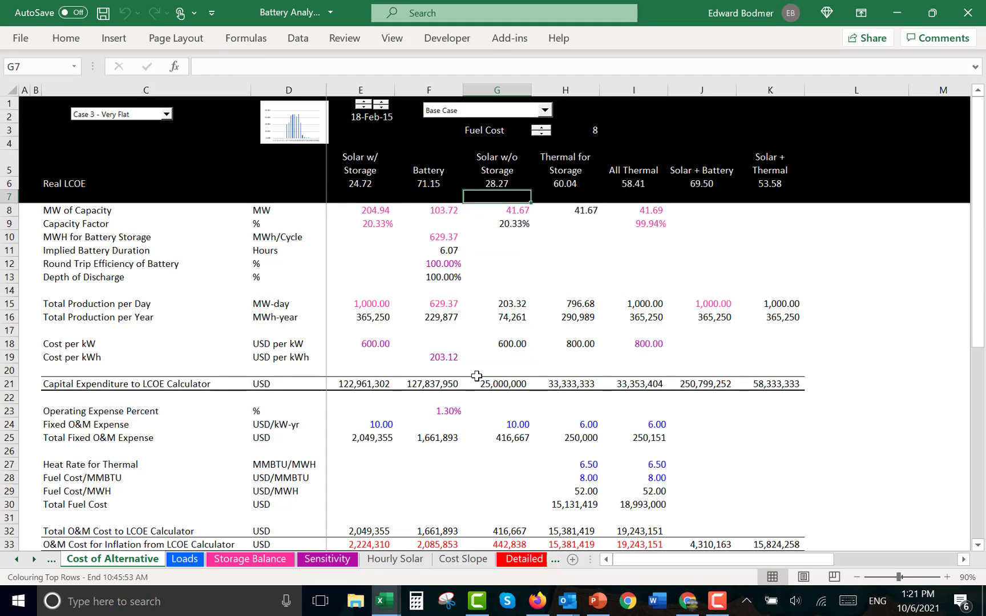
key(Down)
key(Down)
key(Down)
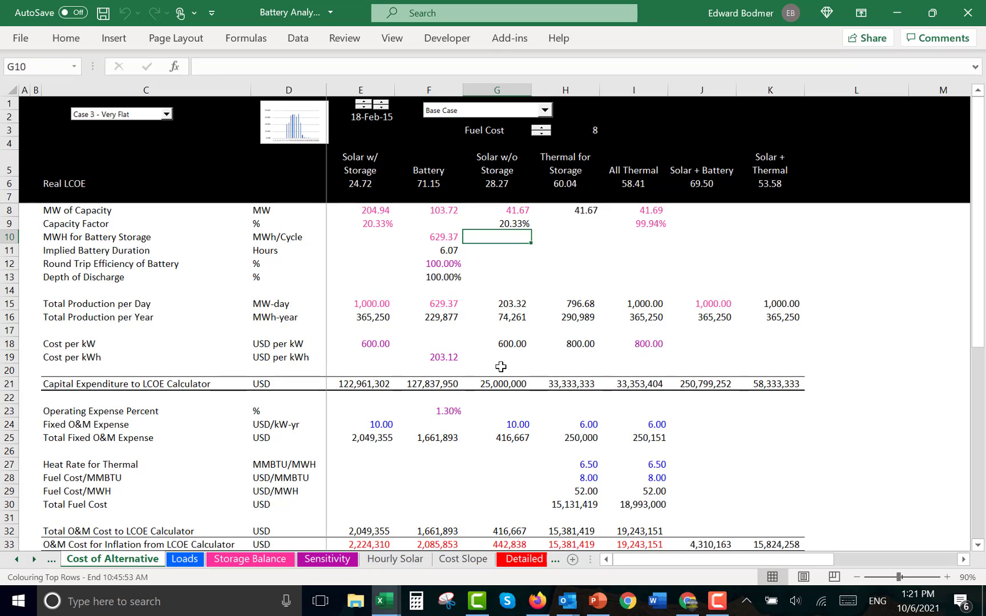
click(716, 605)
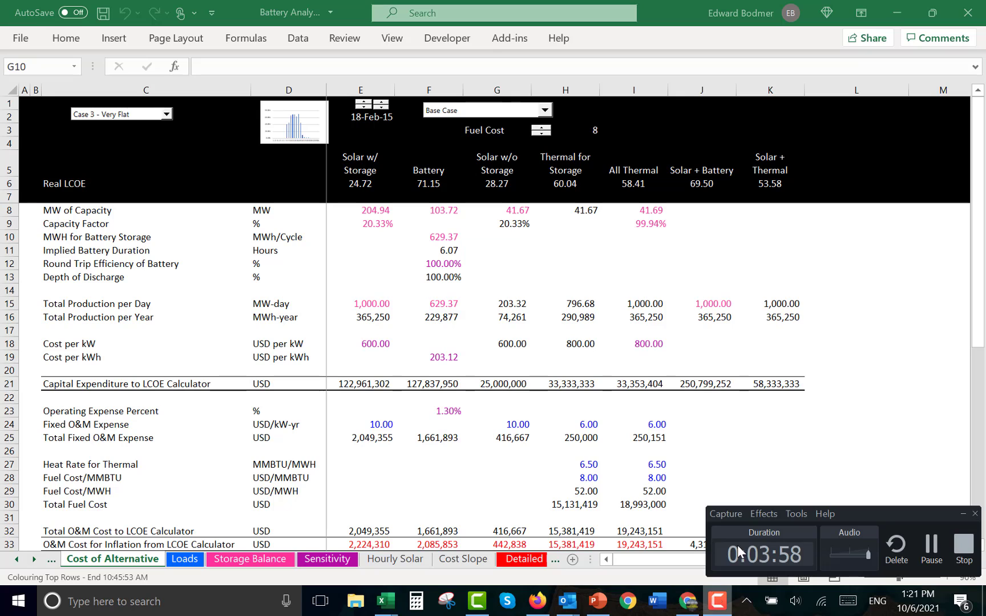
click(936, 545)
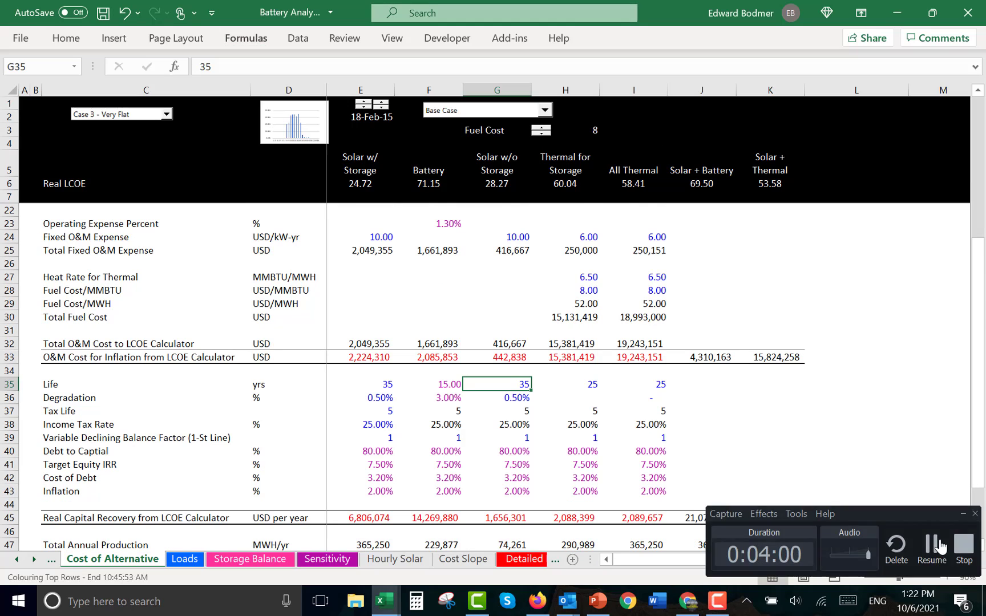
click(941, 546)
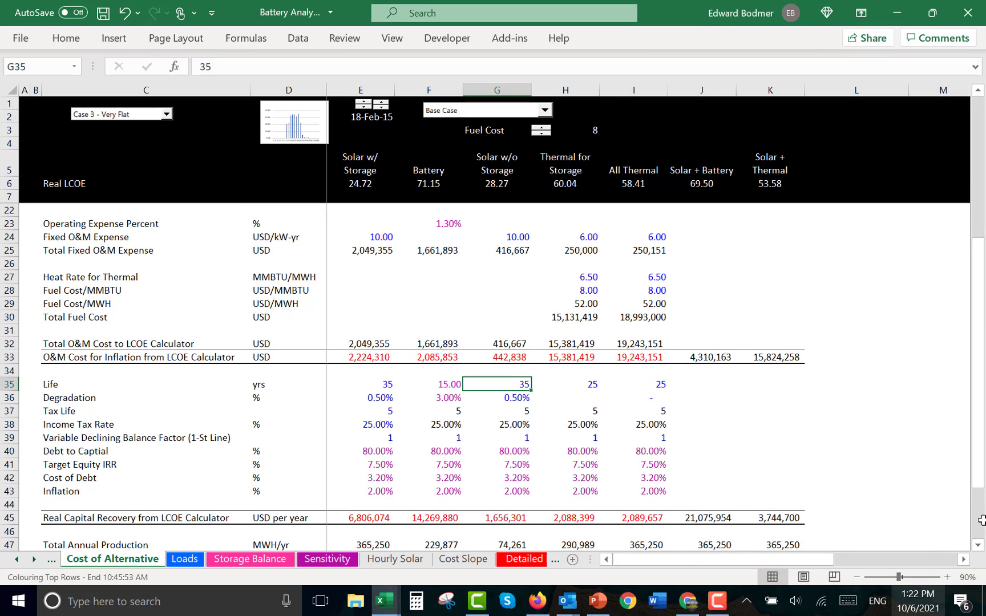
click(513, 433)
click(708, 612)
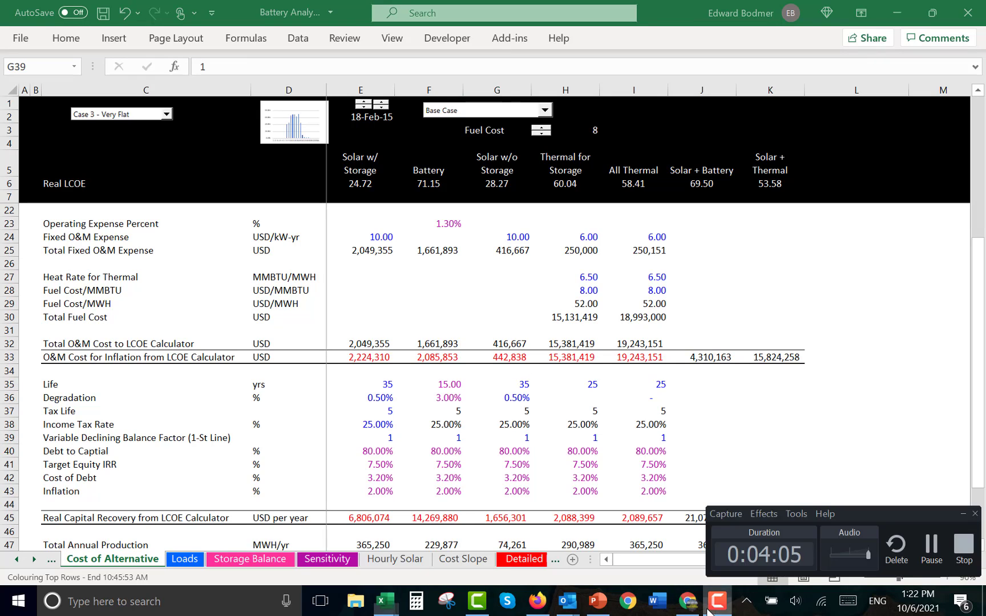
click(940, 553)
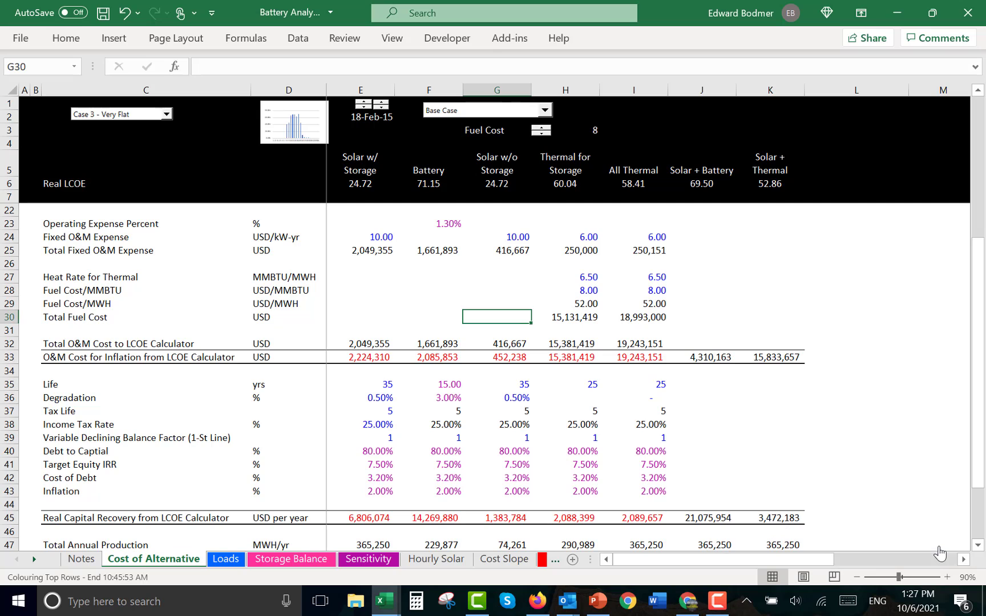
Examine the production, capital cost and O&M rows of the Solar w/o Storage alternative on the Cost of Alternative sheet
click(493, 300)
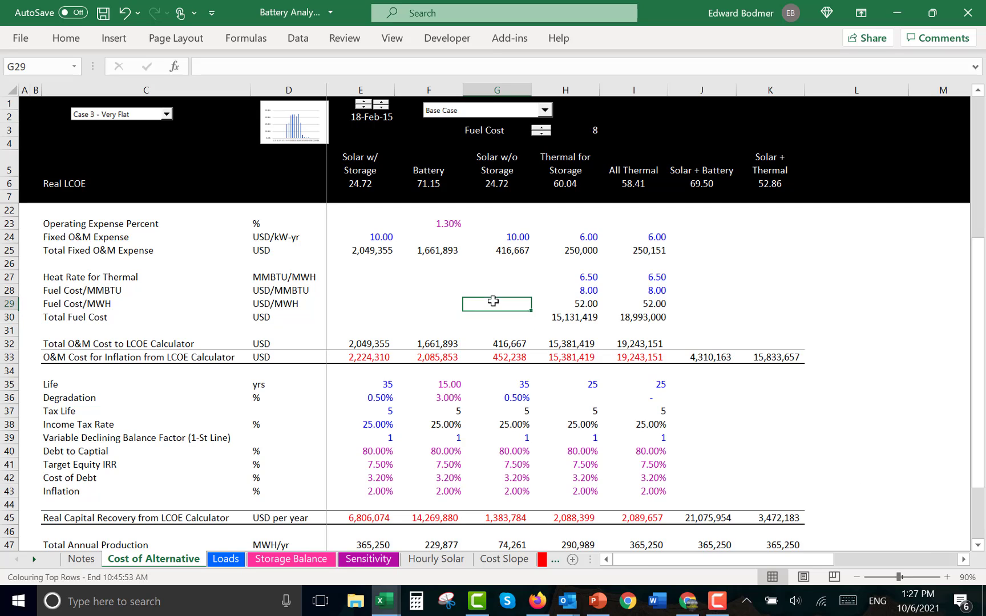
scroll(493, 301, up, 5)
click(493, 301)
key(Up)
key(Up)
key(Up)
key(Up)
key(Up)
key(Up)
key(Up)
key(Up)
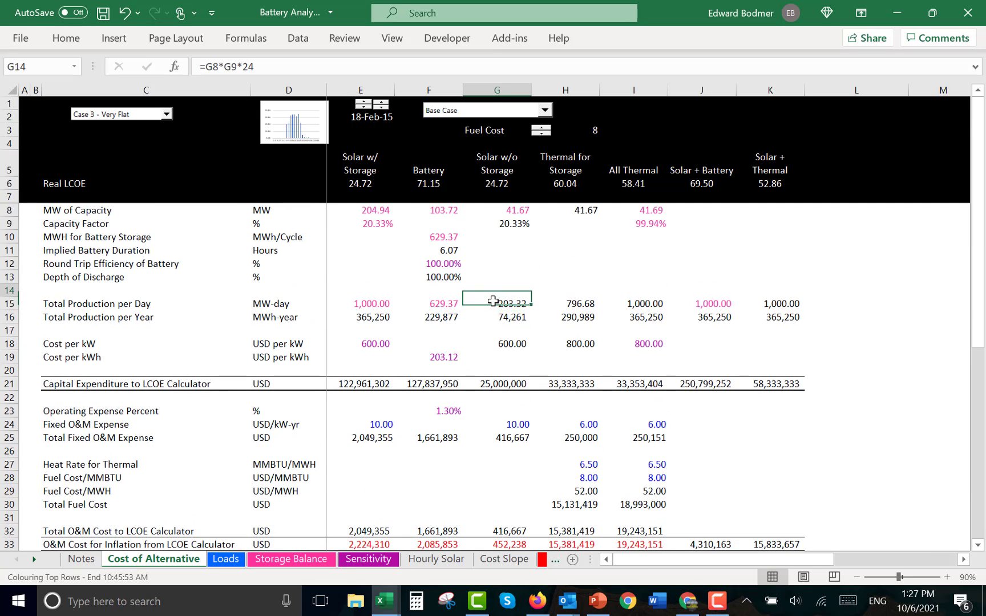
key(Down)
key(Down)
key(Down)
key(Down)
key(Down)
key(Down)
key(Down)
key(Down)
key(Down)
key(Down)
key(Down)
key(Down)
key(Down)
key(Down)
key(Down)
key(Down)
key(Down)
key(Down)
key(Down)
key(Down)
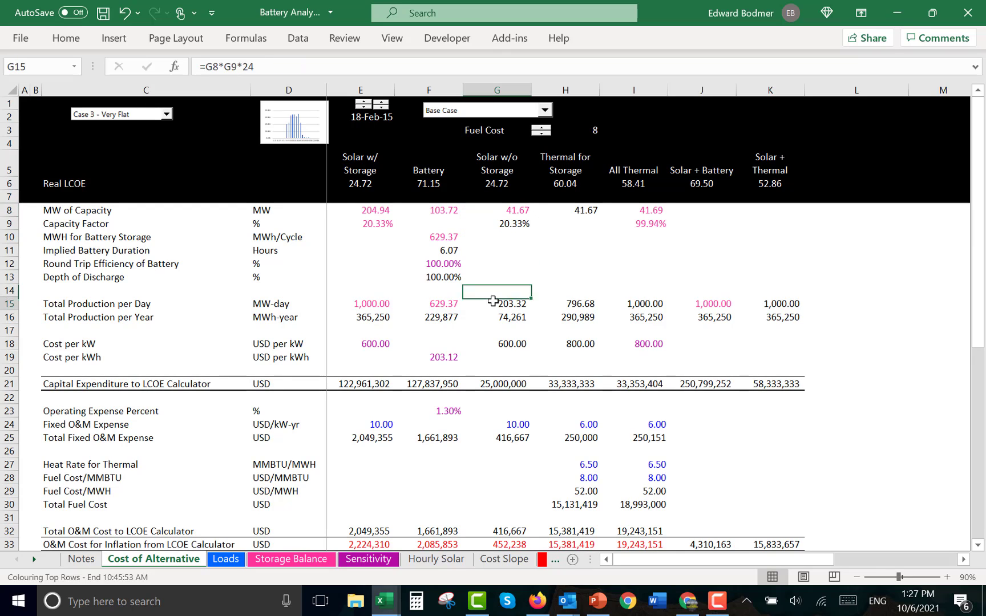
key(Down)
key(Down)
key(Down)
key(Up)
key(Up)
key(Up)
key(Up)
key(Up)
key(Up)
key(Up)
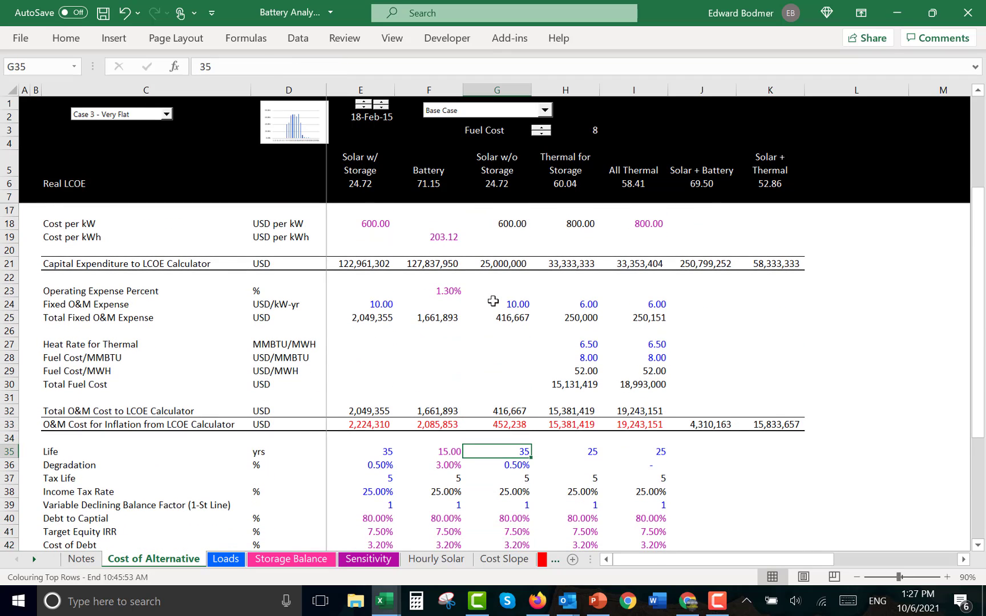
Review the life, degradation, tax and financing assumptions of Solar w/o Storage down to its Real Capital Recovery
key(Down)
key(Down)
key(Down)
key(Down)
key(Down)
key(Down)
key(Down)
key(Down)
key(Down)
key(Down)
key(Down)
key(Down)
key(Down)
key(Down)
key(Down)
key(Down)
key(Down)
key(Down)
key(Down)
key(Down)
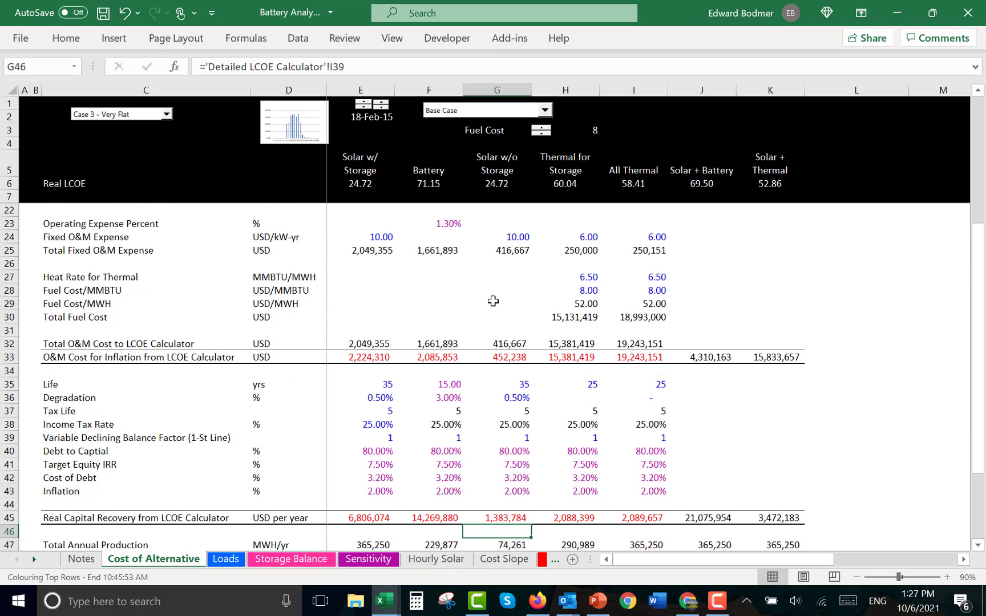
Check the Fixed O&M Expense input and the Total Fixed O&M Expense formula for Solar w/o Storage
key(Up)
key(Up)
key(Up)
key(Up)
key(Up)
key(Up)
key(Up)
key(Up)
key(Up)
key(Up)
key(Up)
key(Up)
key(Up)
key(Up)
key(Up)
key(Up)
key(Up)
key(Up)
key(Up)
key(Up)
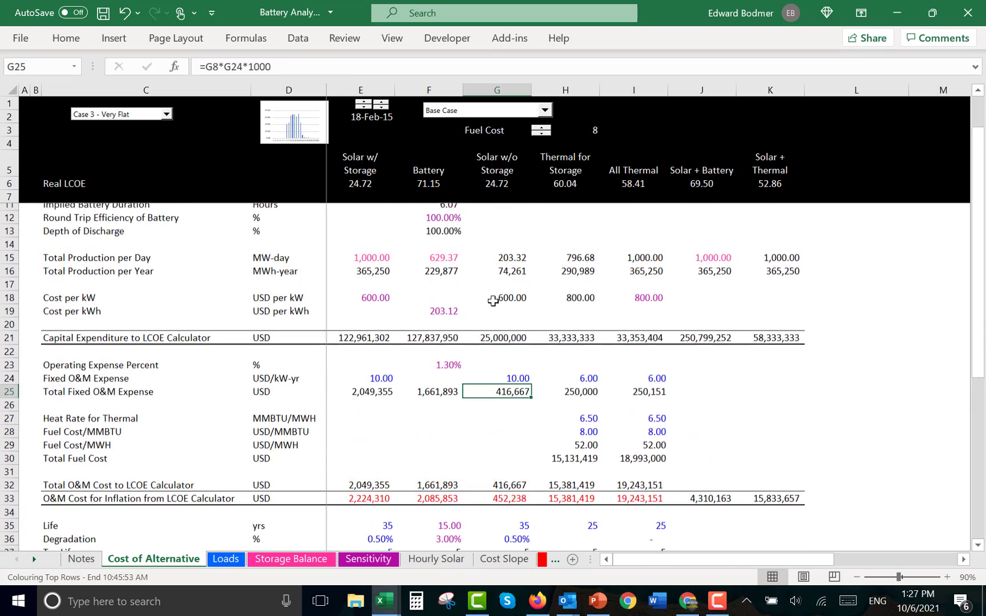
key(Left)
key(Right)
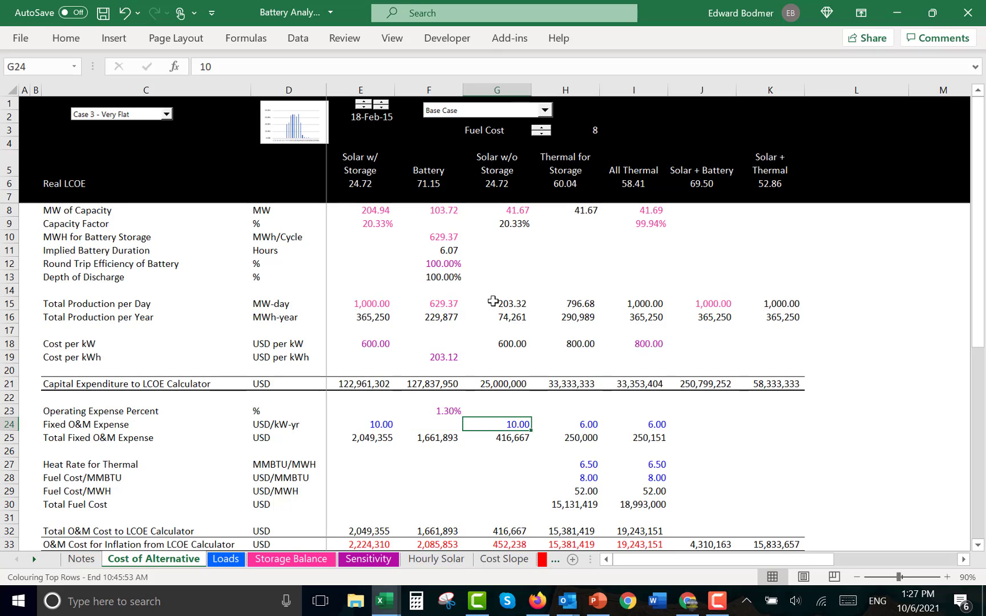
key(Down)
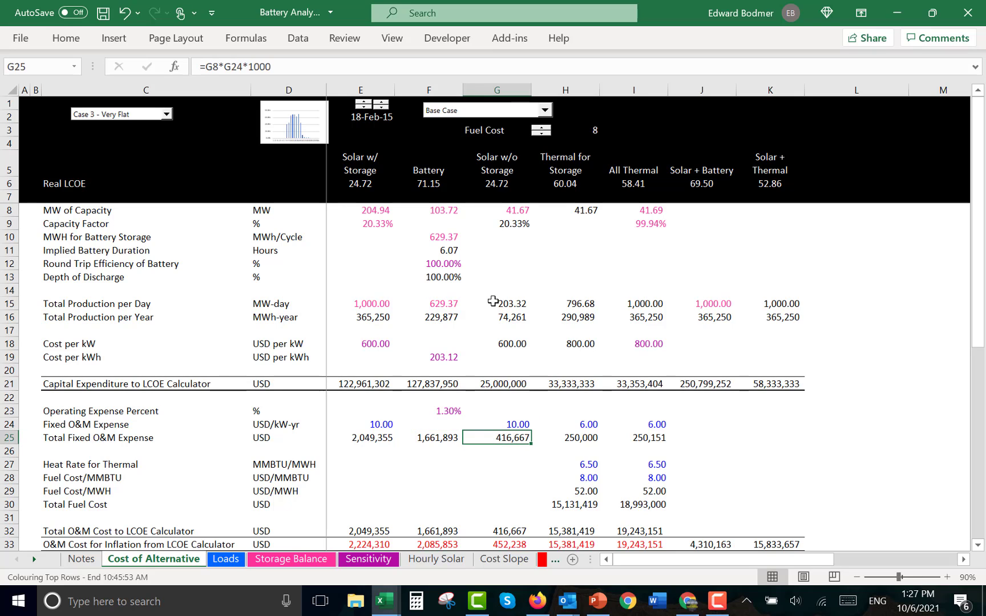
Trace the Solar w/o Storage figures from Cost per kW through O&M and capital recovery to Total Annual Production
key(Up)
key(Up)
key(Up)
key(Up)
key(Up)
key(Up)
key(Up)
key(Down)
key(Down)
key(Down)
key(Down)
key(Down)
key(Down)
key(Down)
key(Down)
key(Down)
key(Down)
key(Down)
key(Down)
key(Down)
key(Down)
key(Down)
key(Down)
key(Down)
key(Down)
key(Down)
key(Down)
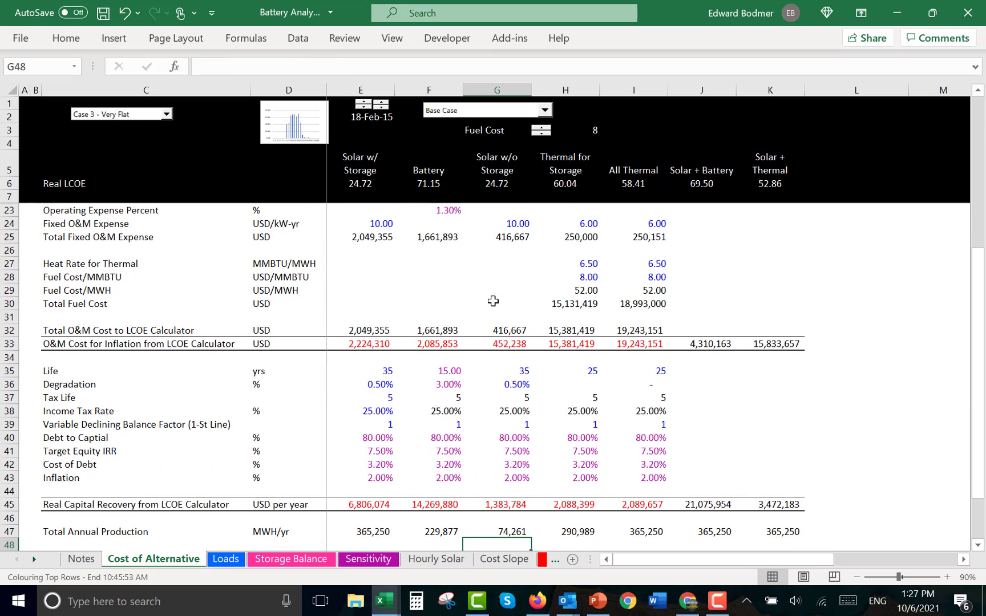
Switch the battery sensitivity scenario to Lower Cost of Capital
click(494, 110)
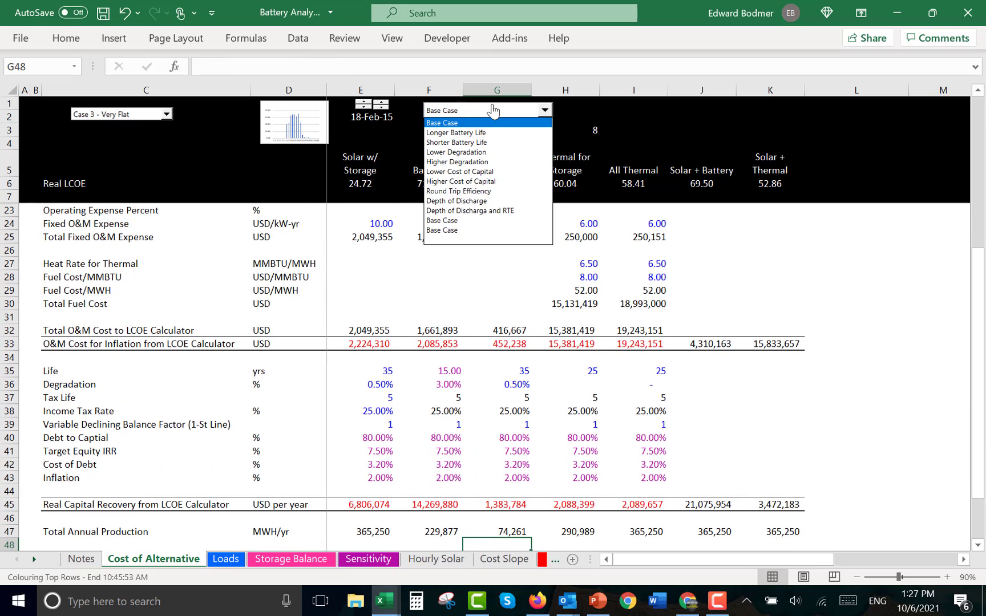
key(Down)
key(Down)
key(Down)
key(Down)
key(Down)
key(Escape)
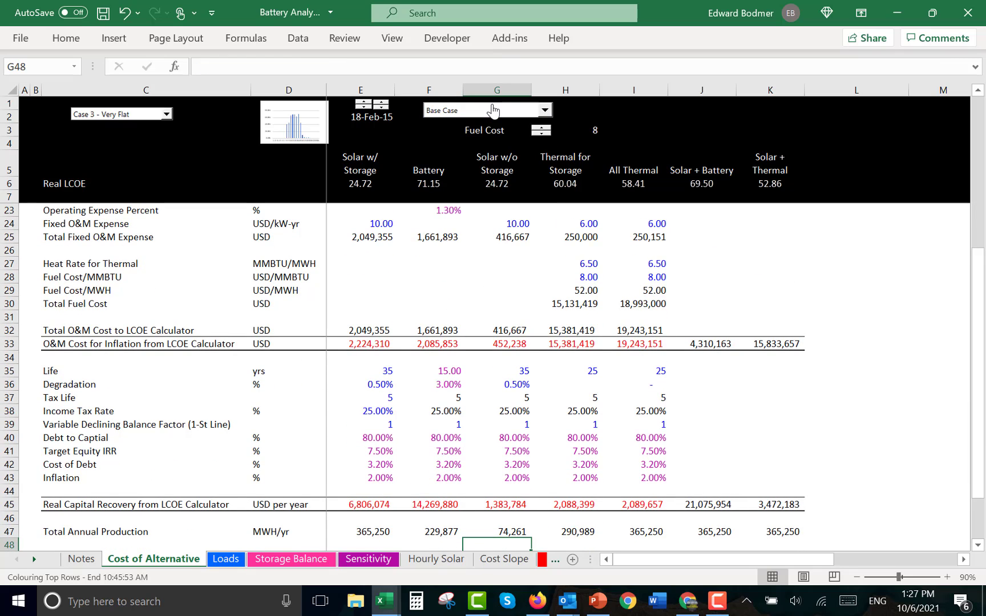
click(372, 258)
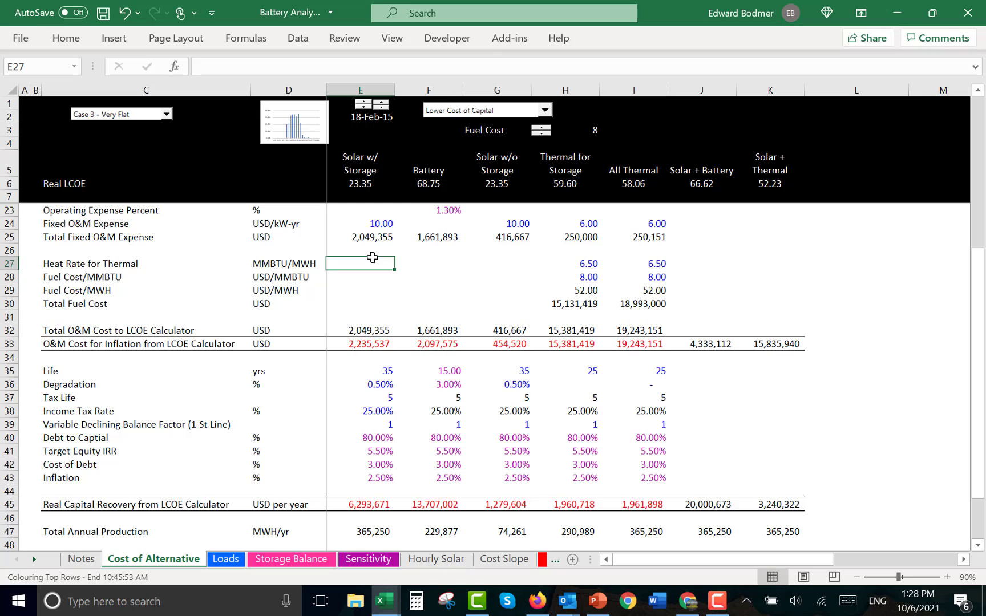
Compare the Real LCOE of Solar w/ Storage, Battery and Solar w/o Storage under the Lower Cost of Capital scenario
click(356, 183)
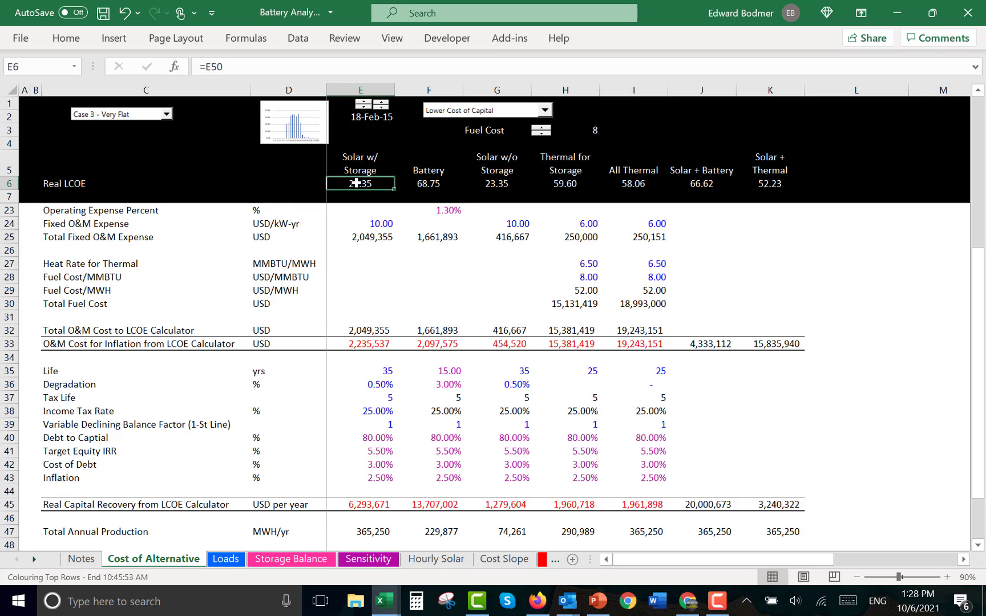
key(Right)
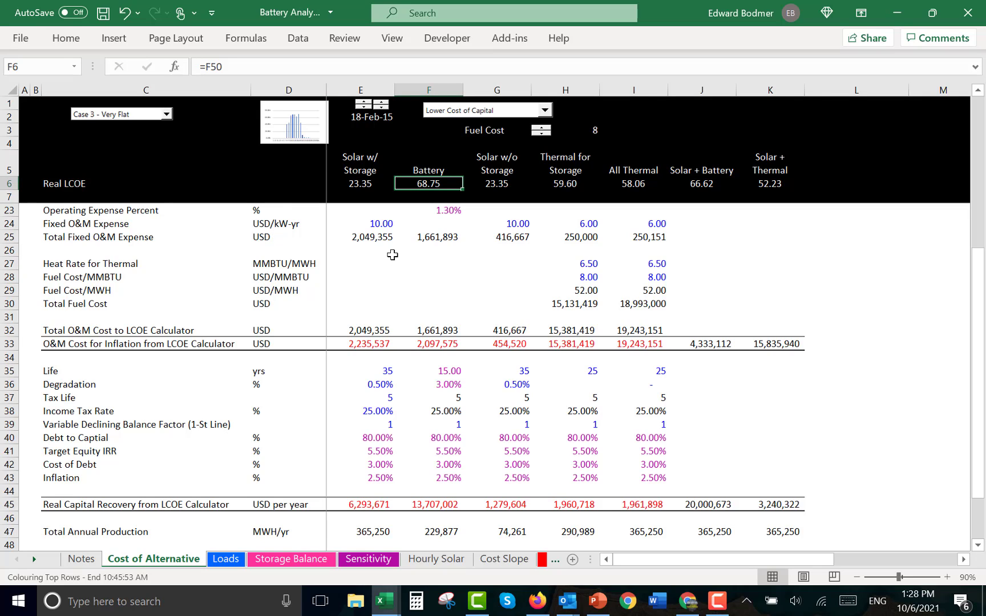
key(Up)
key(Down)
key(Right)
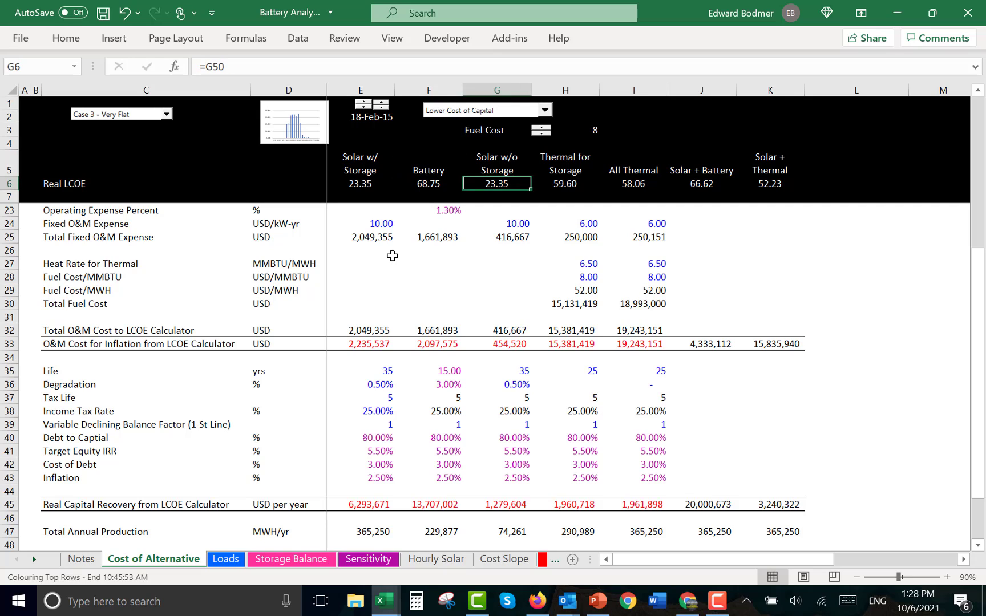
Trace the Battery figures from Implied Battery Duration through capital expenditure, O&M and capital recovery to Cost/MWH
key(Left)
key(Down)
key(Down)
key(Down)
key(Down)
key(Down)
key(Down)
key(Down)
key(Down)
key(Down)
key(Down)
key(Down)
key(Down)
key(Down)
key(Down)
key(Down)
key(Down)
key(Down)
key(Down)
key(Down)
key(Down)
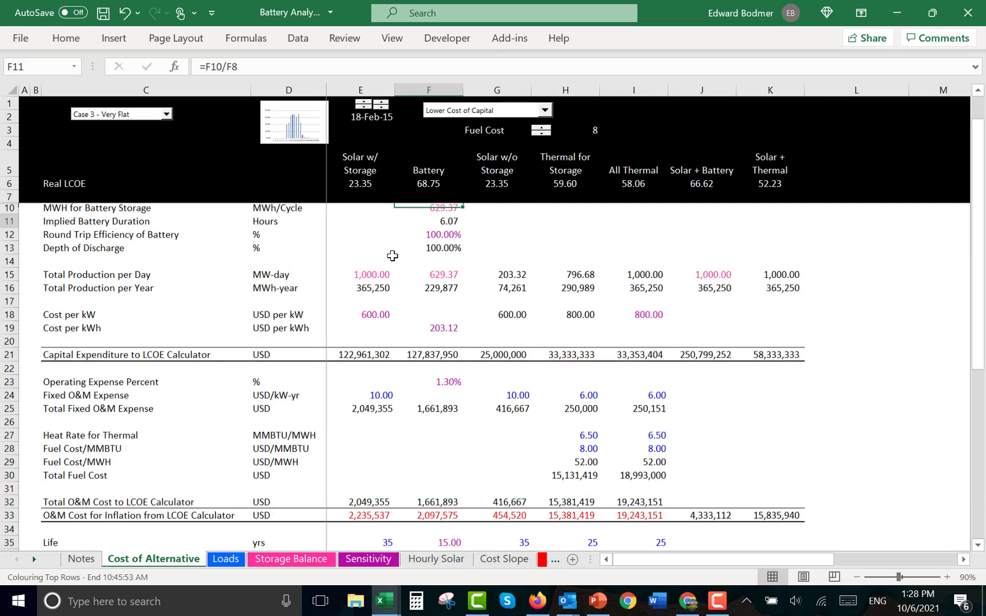
key(Down)
key(Down)
key(Down)
key(Down)
key(Down)
key(Down)
key(Down)
key(Down)
key(Down)
key(Down)
key(Down)
key(Down)
key(Down)
key(Down)
key(Down)
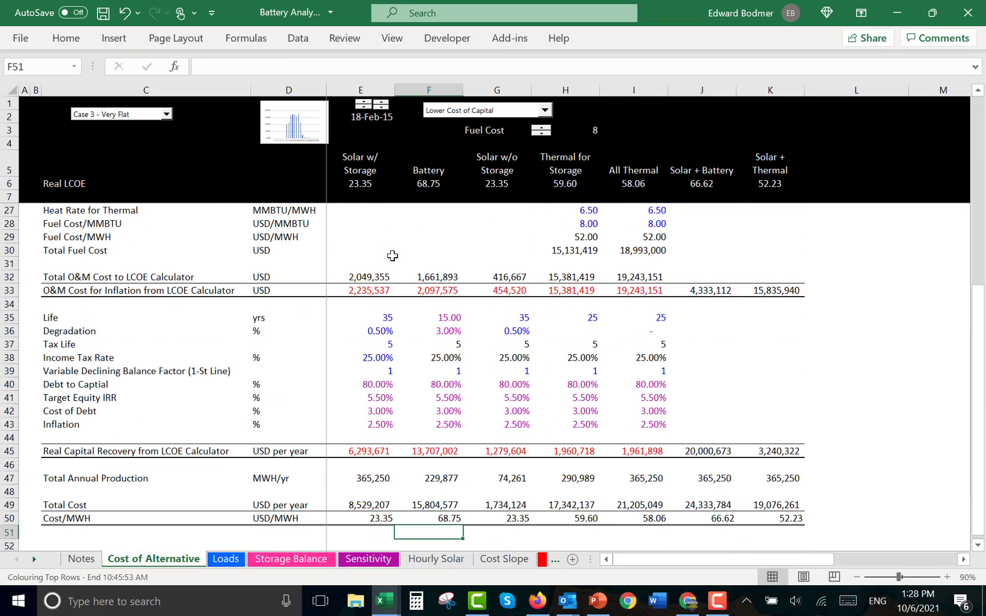
key(Down)
key(Down)
key(Down)
key(Down)
key(Down)
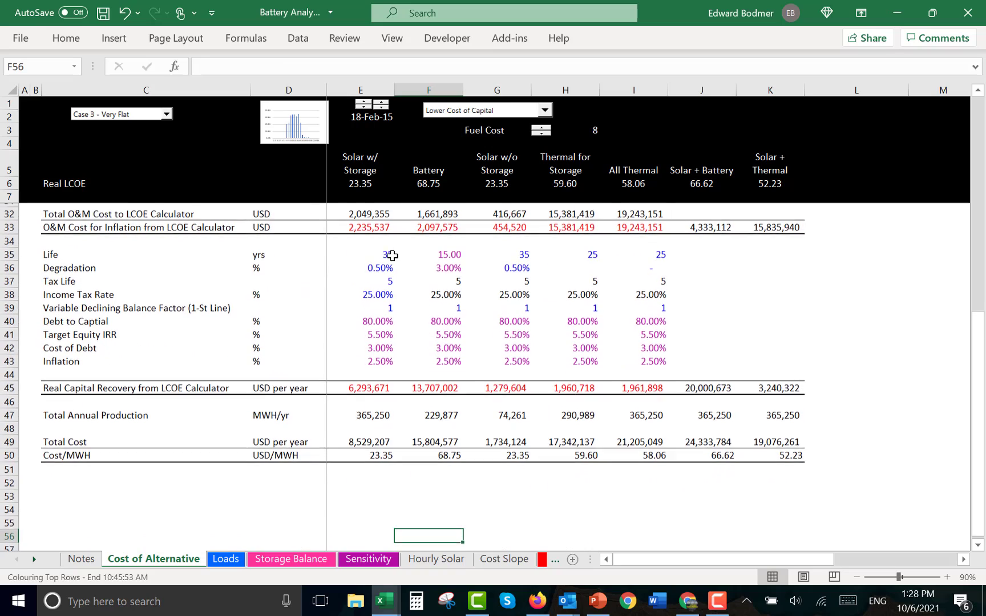
Review the Battery column's inputs back up from Cost/MWH and check the Depth of Discharge link to the Sensitivity sheet
key(Up)
key(Up)
key(Up)
key(Up)
key(Up)
key(Up)
key(Up)
key(Up)
key(Up)
key(Up)
key(Up)
key(Up)
key(Up)
key(Up)
key(Up)
key(Up)
key(Up)
key(Up)
key(Up)
key(Up)
key(Up)
key(Up)
key(Up)
key(Up)
key(Up)
key(Up)
key(Up)
key(Up)
key(Up)
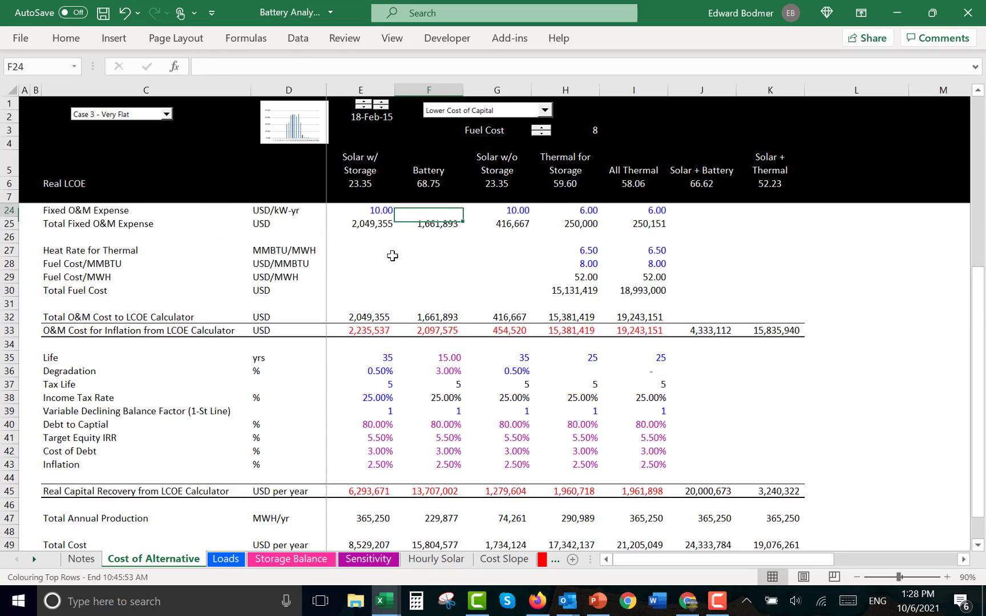
key(Up)
key(Up)
key(Up)
key(Up)
key(Up)
key(Up)
key(Up)
key(Up)
key(Up)
key(Down)
key(Down)
key(Down)
key(Down)
key(Down)
key(Down)
key(Down)
key(Down)
key(Down)
key(Down)
key(Down)
key(Down)
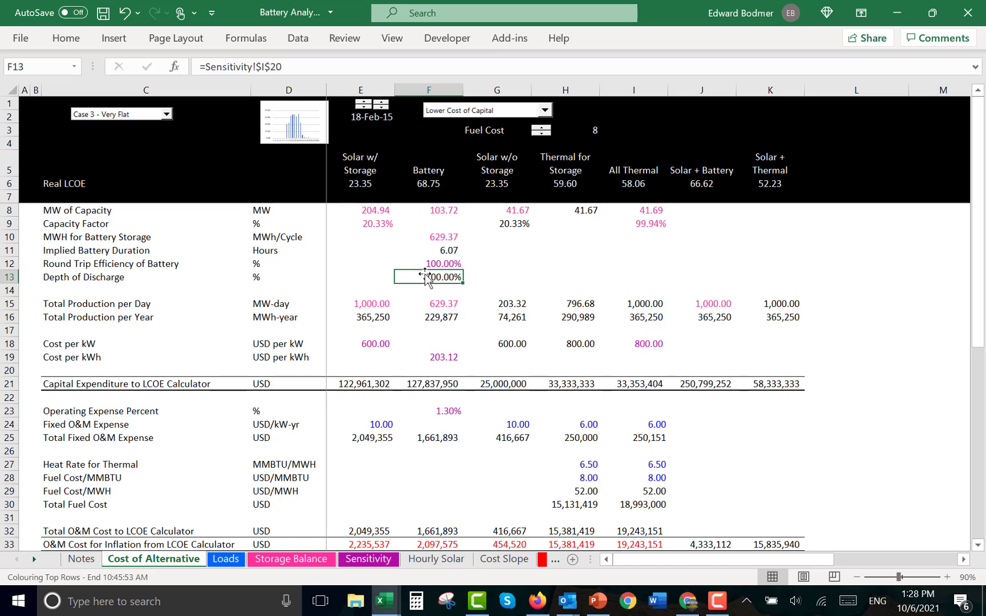
Try a fuel cost of 6, and set it to 7 for the thermal alternatives
click(658, 263)
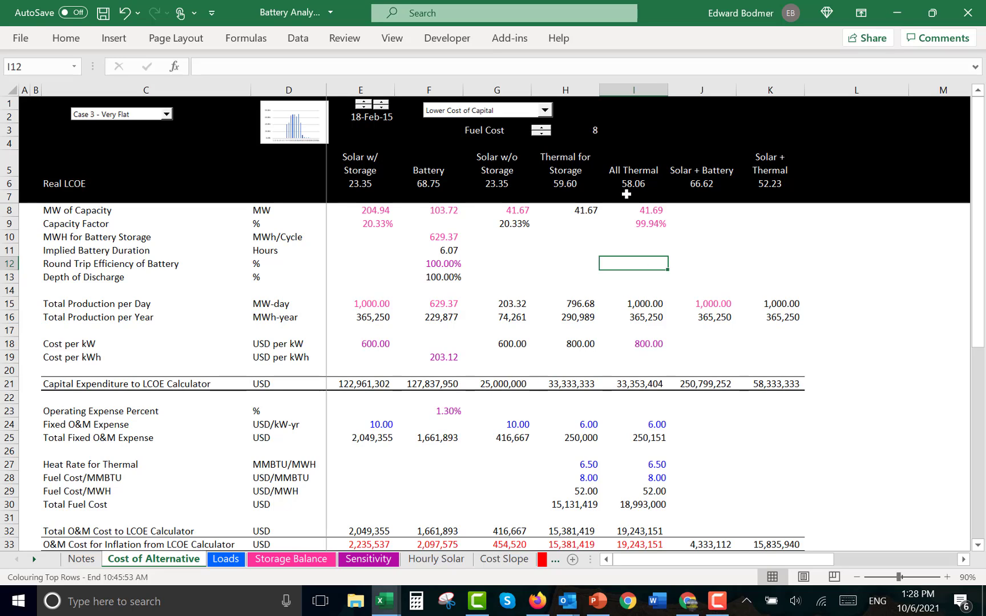
click(542, 134)
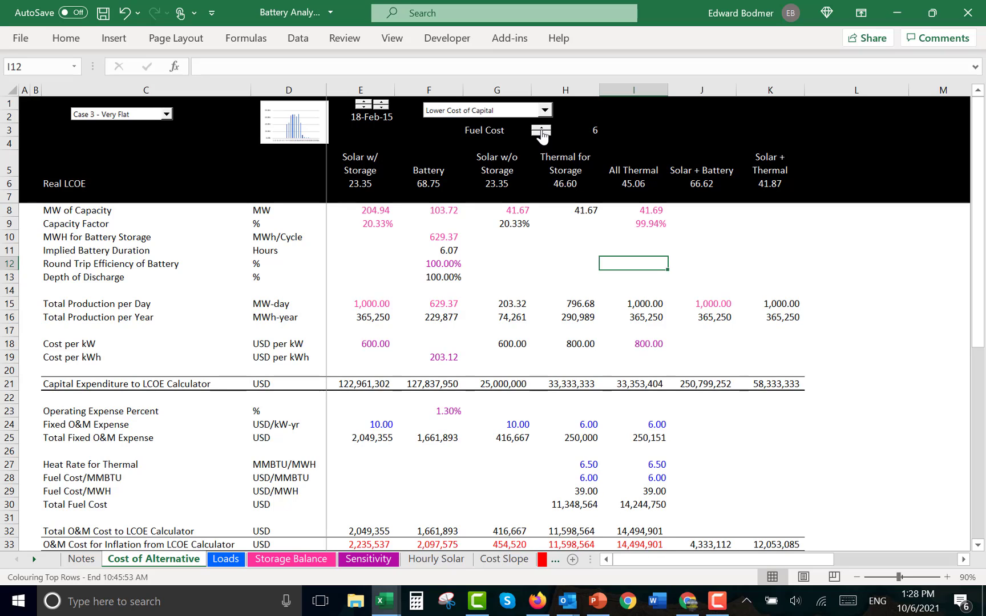
click(541, 129)
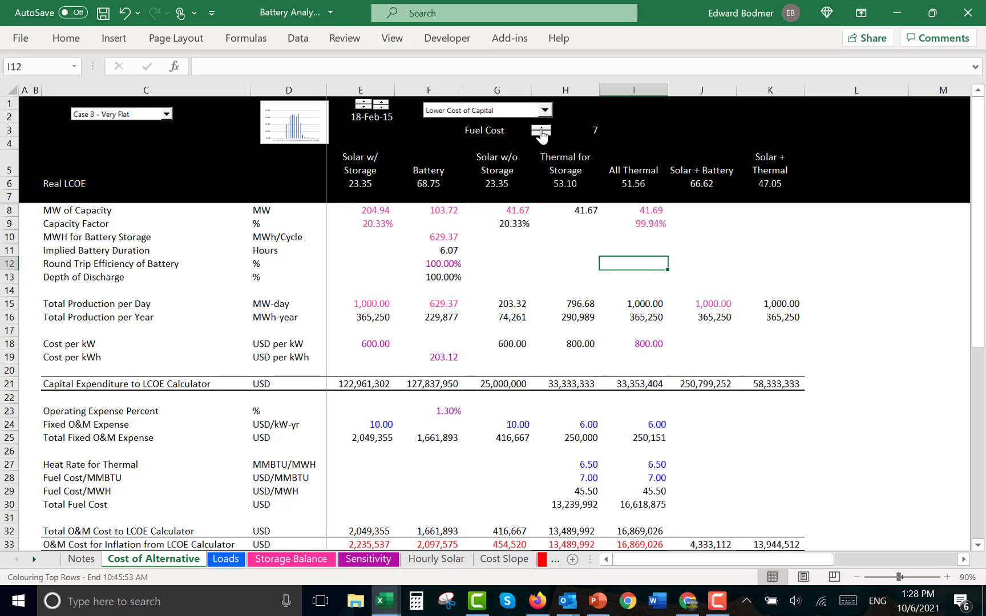
Trace the Thermal for Storage costs from fuel and O&M through Real Capital Recovery to Cost/MWH
click(595, 452)
key(Down)
key(Down)
key(Down)
key(Down)
key(Down)
key(Down)
key(Down)
key(Down)
key(Down)
key(Down)
key(Down)
key(Down)
key(Down)
key(Down)
key(Down)
key(Down)
key(Down)
key(Down)
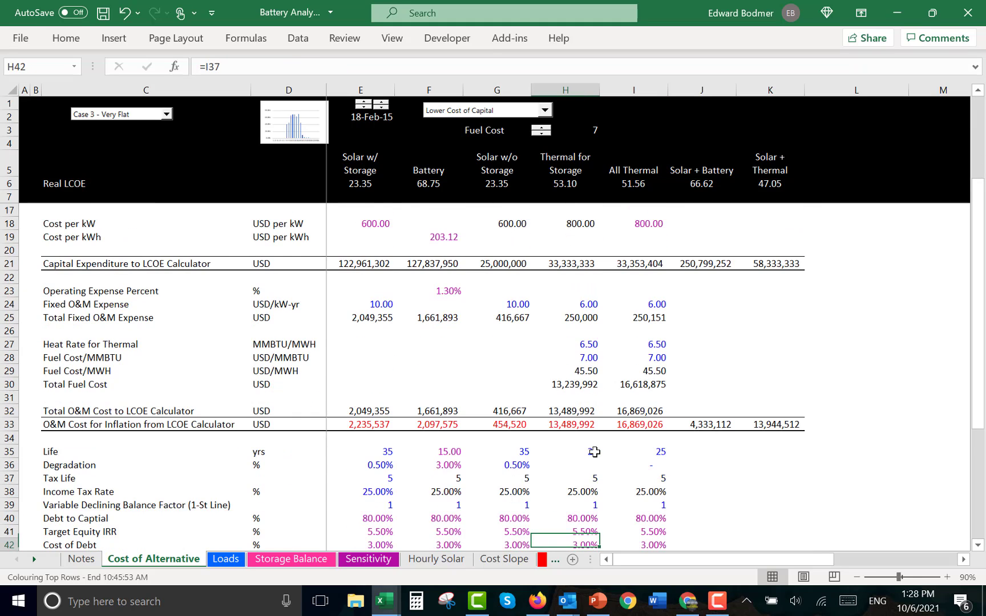
key(Down)
key(Down)
key(Down)
key(Down)
key(Down)
key(Down)
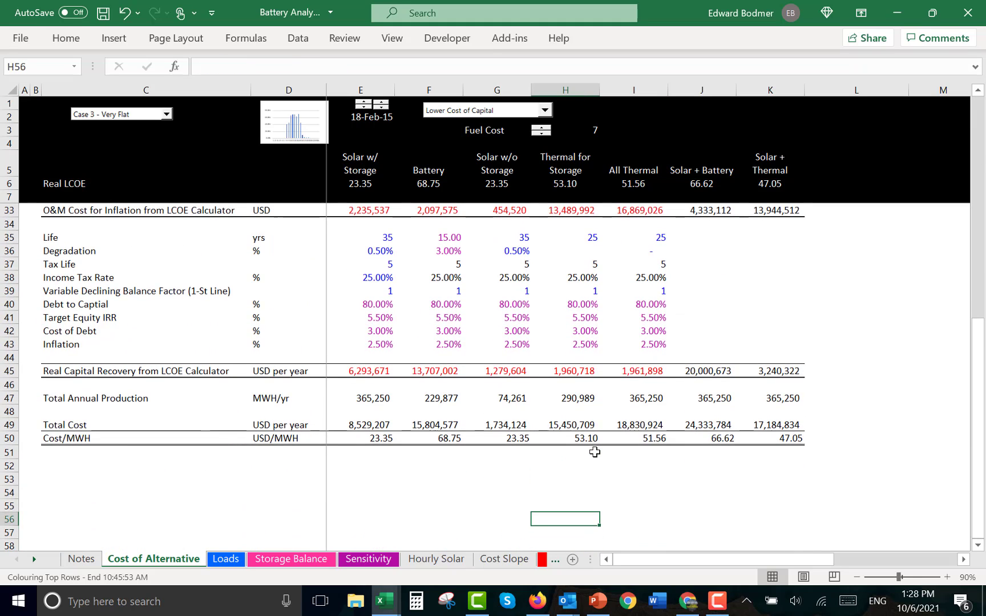
Check the formulas behind the battery's Depth of Discharge and Round Trip Efficiency
key(Up)
key(Up)
key(Up)
key(Up)
key(Up)
key(Up)
key(Up)
key(Up)
key(Up)
key(Up)
key(Up)
key(Up)
key(Up)
key(Up)
key(Up)
key(Up)
key(Up)
key(Up)
key(Up)
key(Up)
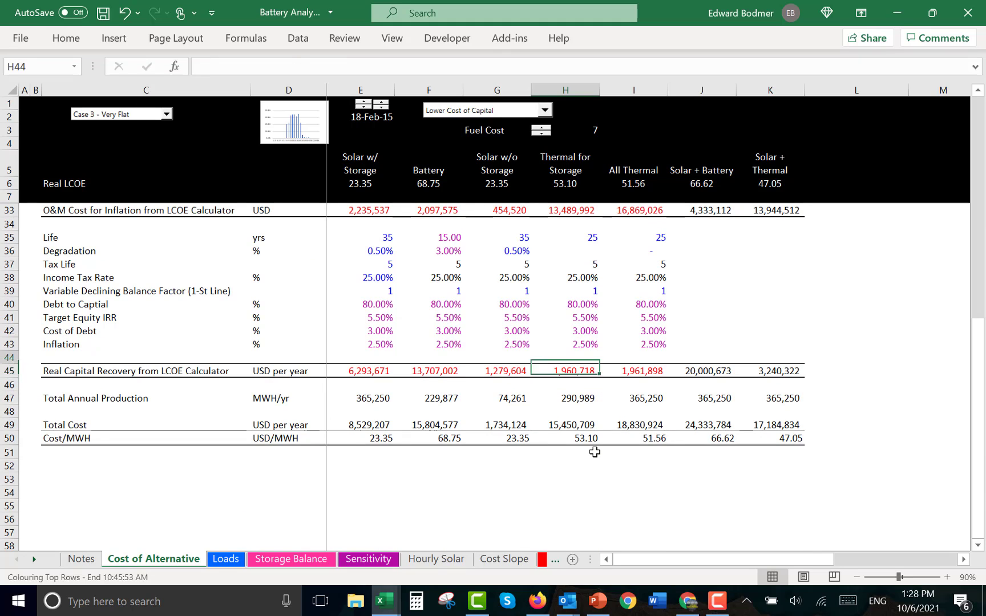
scroll(594, 452, up, 1)
key(Left)
key(Left)
key(Up)
key(Up)
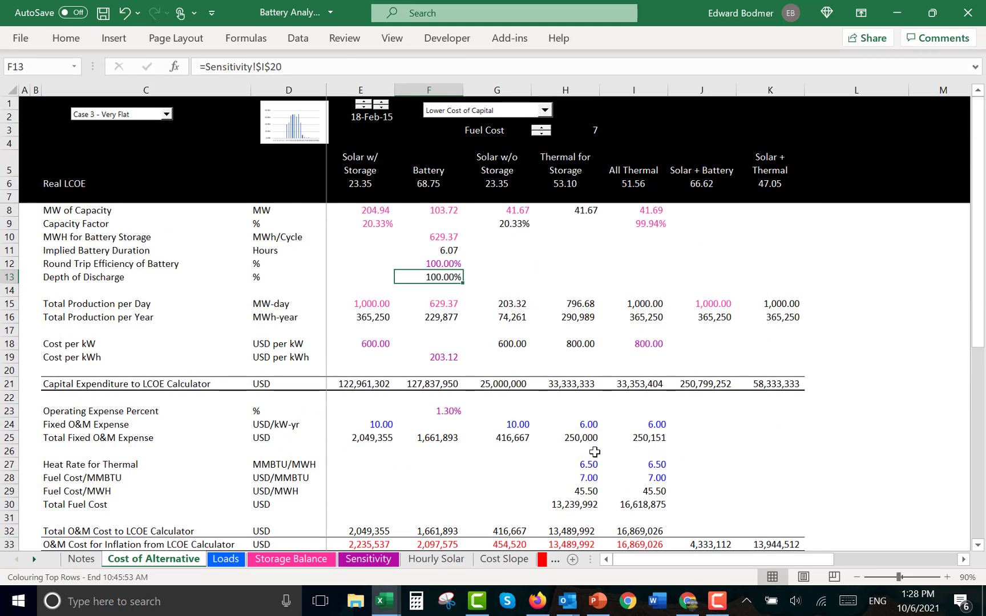
key(Left)
key(Left)
key(Right)
key(Right)
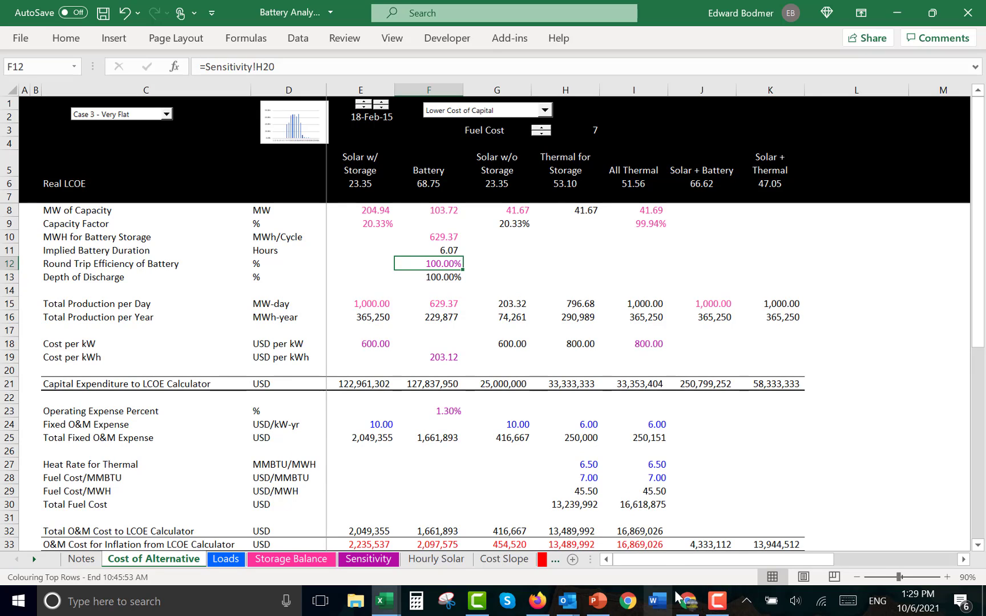
Switch to the Battery Analysis presentation in PowerPoint and go back from the cost and life tradeoffs slide to the round trip efficiency slides
click(597, 604)
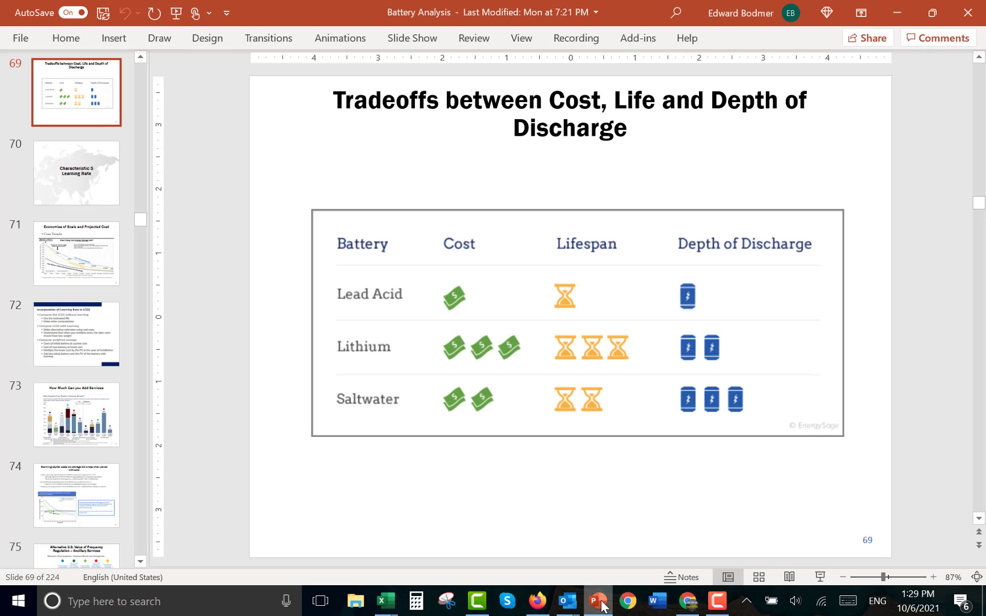
click(67, 181)
key(Up)
key(Up)
key(Up)
key(Up)
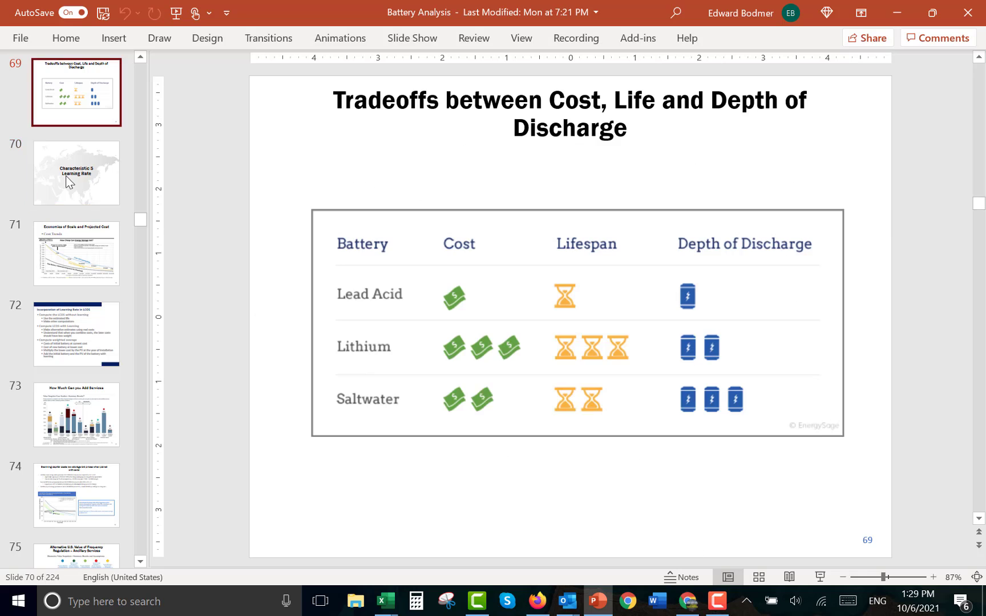
key(Up)
key(Up)
key(Up)
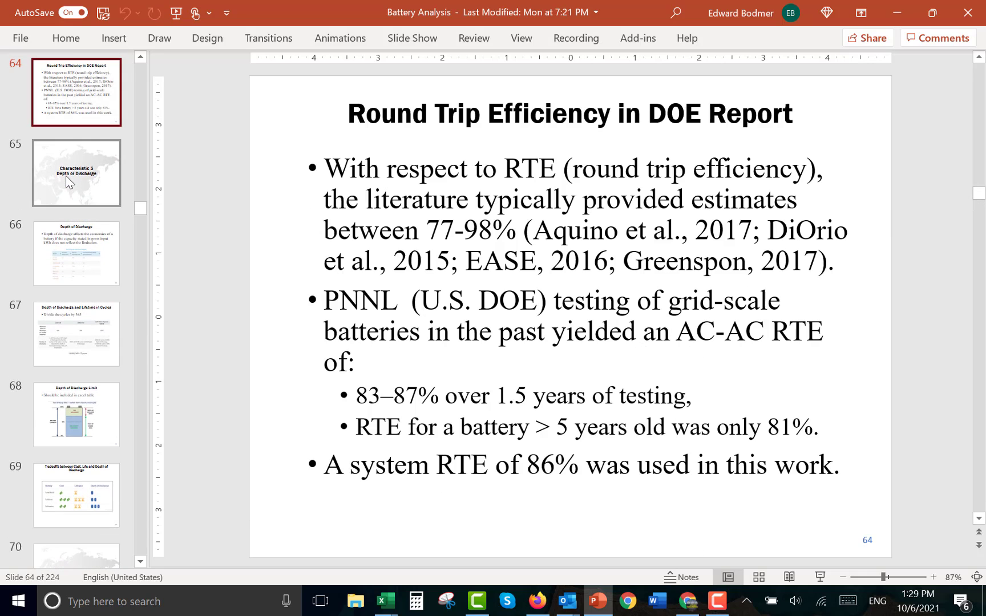
key(Up)
key(Up)
key(Up)
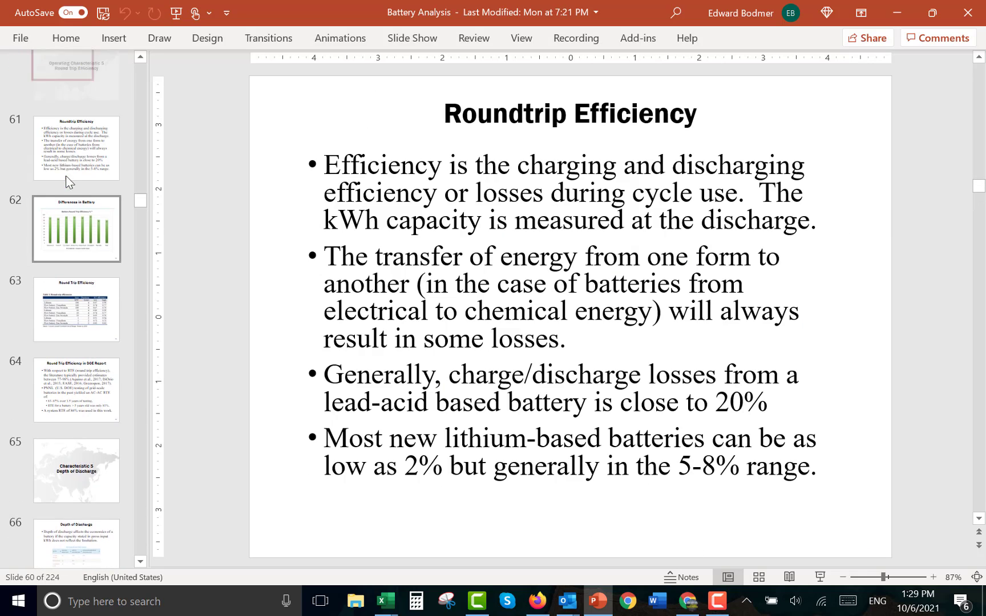
Go through the round trip efficiency slides as far as the Differences in Battery chart
key(Down)
key(Up)
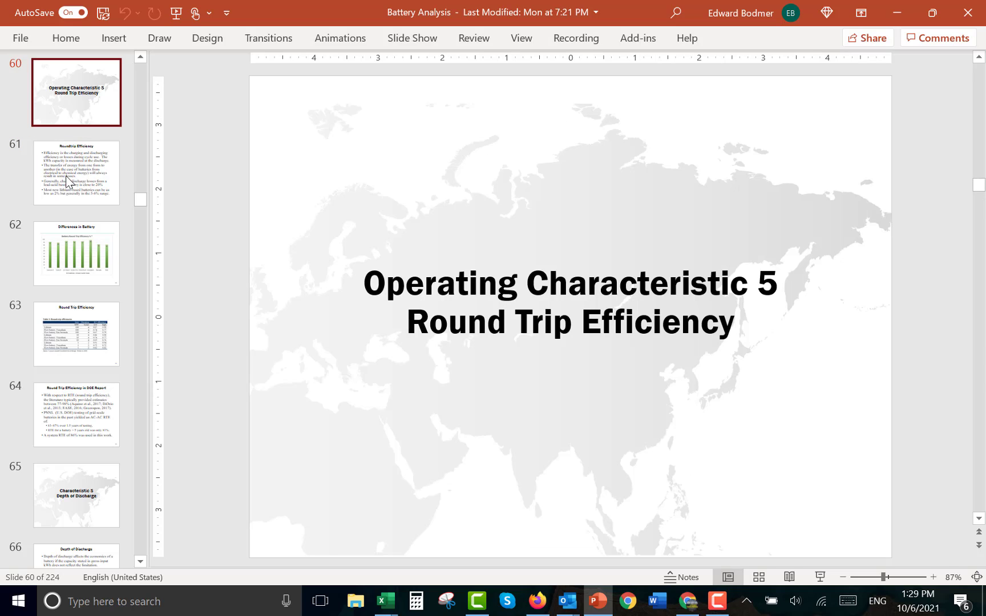
key(Down)
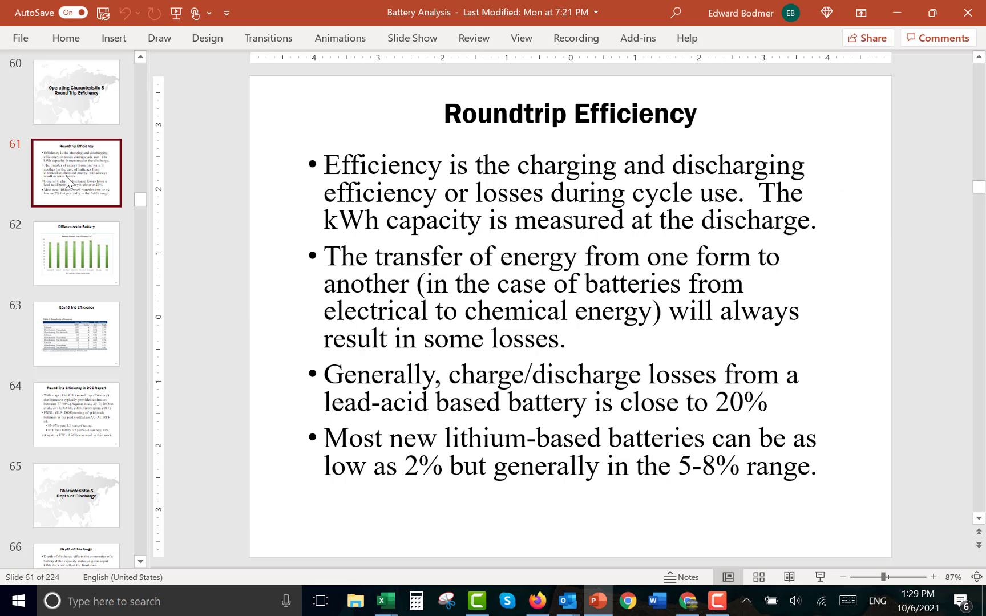
key(Down)
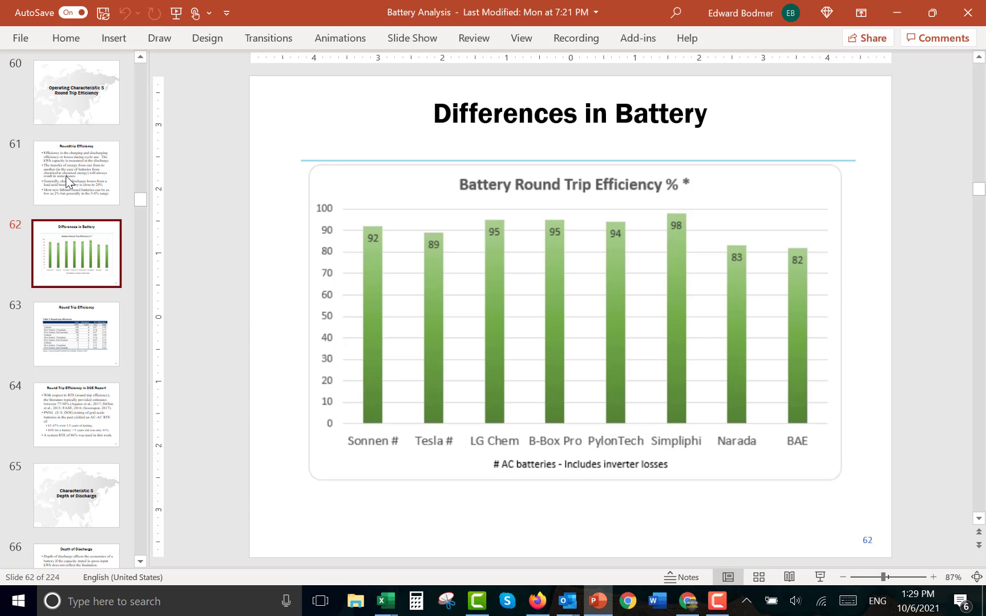
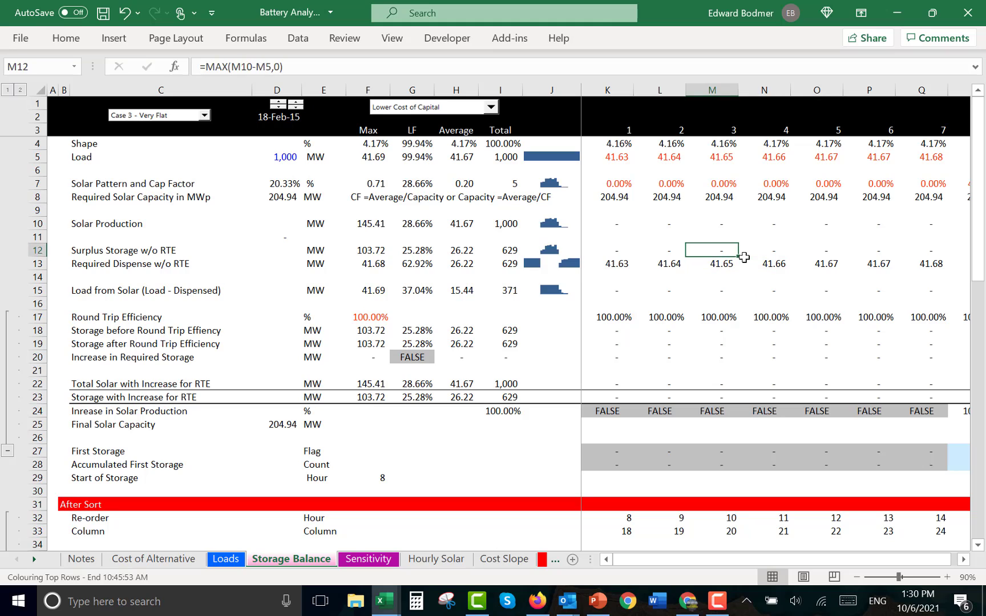
Check the first hour's Load formula on the Storage Balance sheet
key(Up)
key(Up)
key(Left)
key(Left)
key(shift+Left)
key(Up)
key(Up)
key(Up)
key(Up)
key(Up)
key(Up)
key(Up)
key(Up)
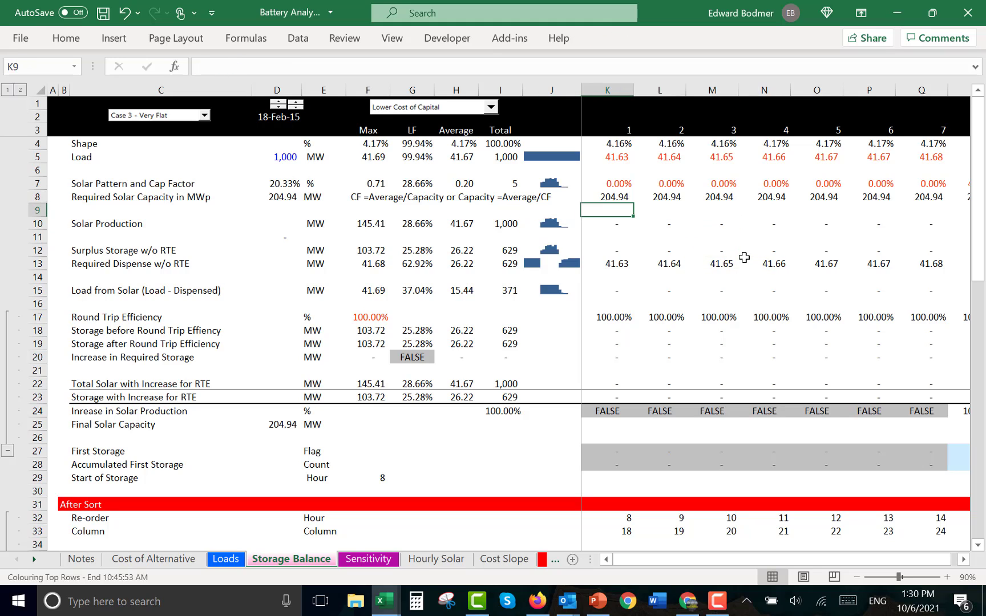
key(Down)
key(Down)
key(Down)
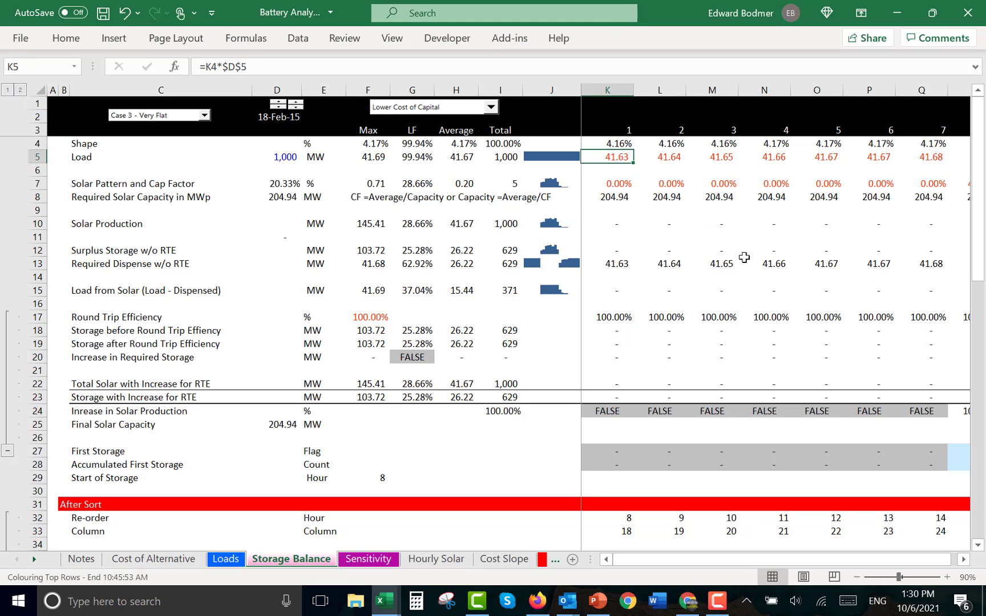
Trace the first hour's formulas from the solar pattern down through surplus storage and required dispense to Load from Solar
key(Down)
key(Down)
key(Down)
key(Down)
key(Down)
key(Down)
key(Down)
key(Down)
key(Down)
key(Down)
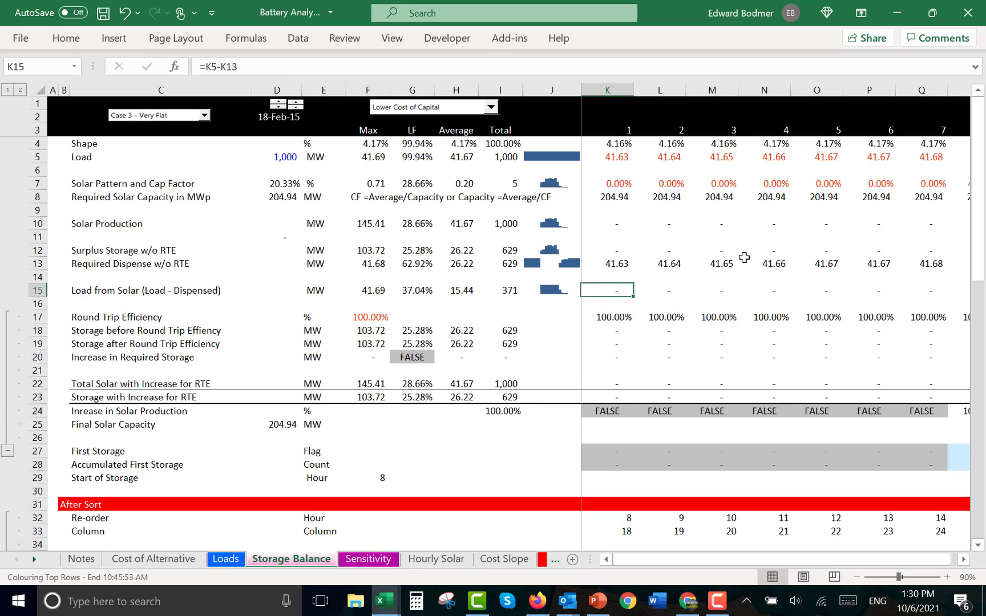
Check the formulas in the rows for storage before and after round trip efficiency
key(Down)
key(Down)
key(Down)
key(Down)
key(Left)
key(Left)
key(Left)
key(Left)
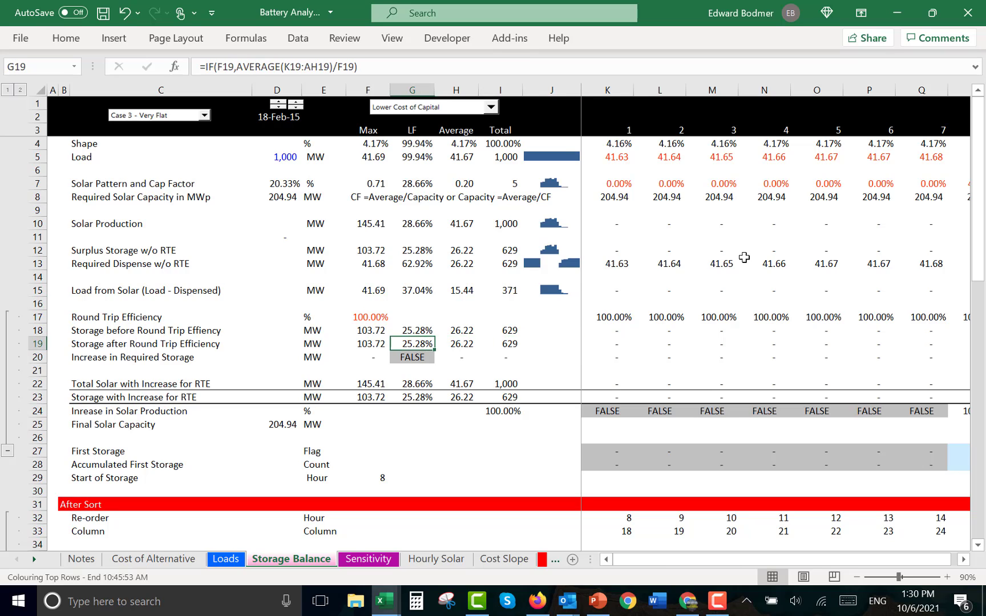
key(Up)
key(Right)
key(Right)
key(Right)
key(Right)
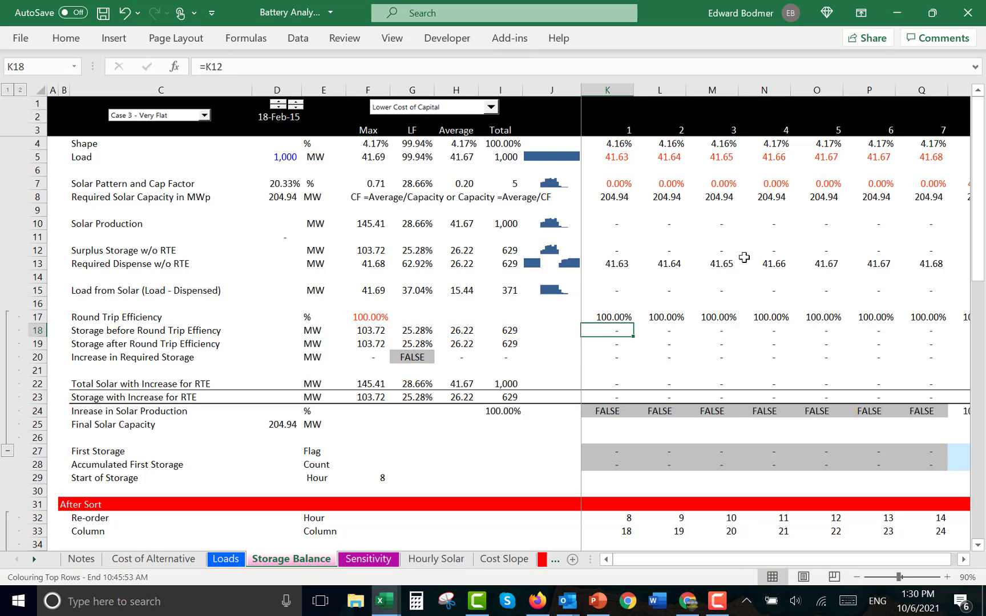
Switch the scenario to Round Trip Efficiency and go to the Sensitivity sheet
click(451, 112)
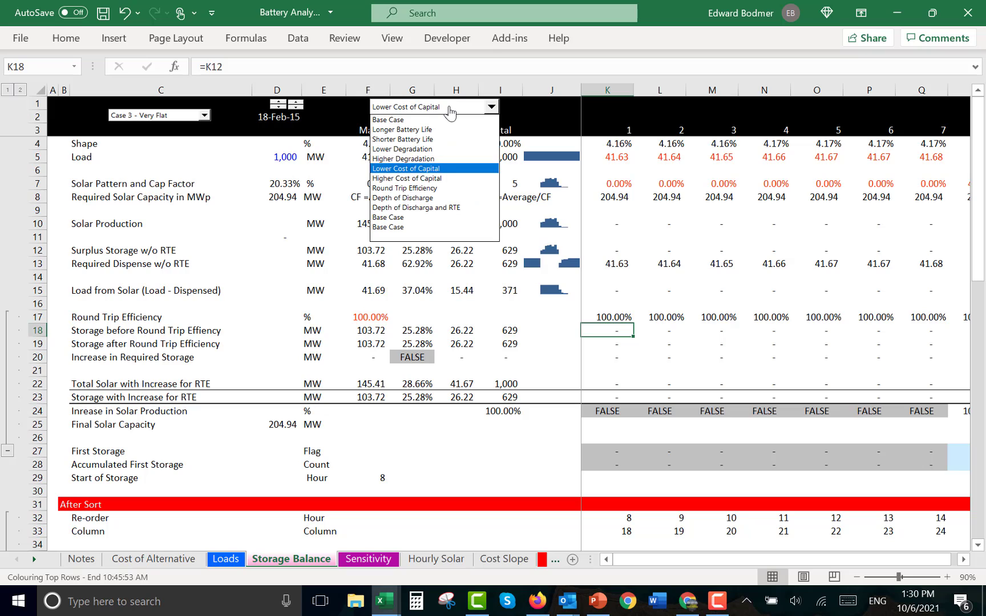
key(Down)
key(Down)
key(Return)
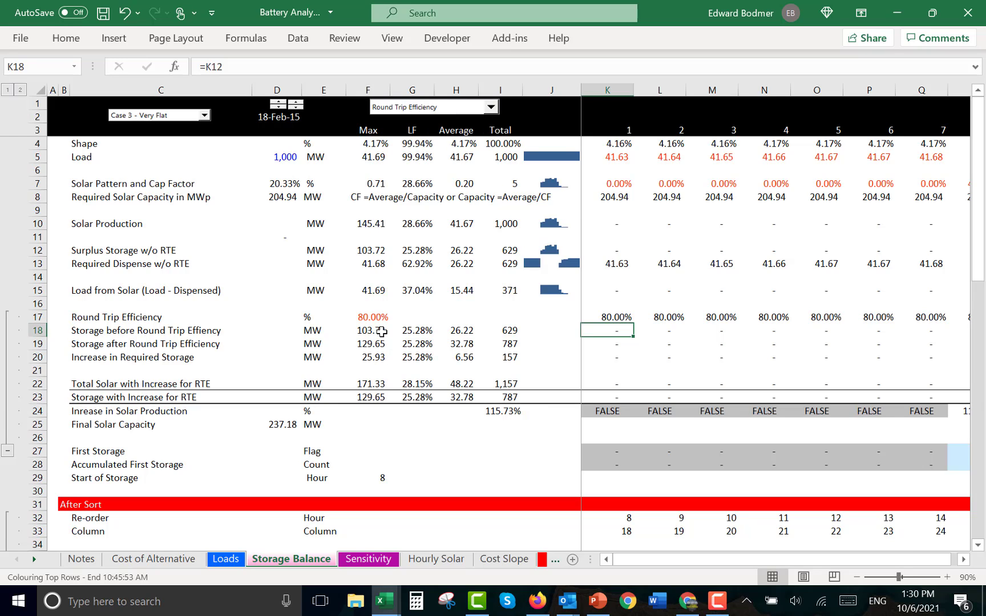
key(ctrl+Page_Down)
Try a 90% depth of discharge for the Depth of Discharge scenario, and undo the entry
key(Up)
key(Right)
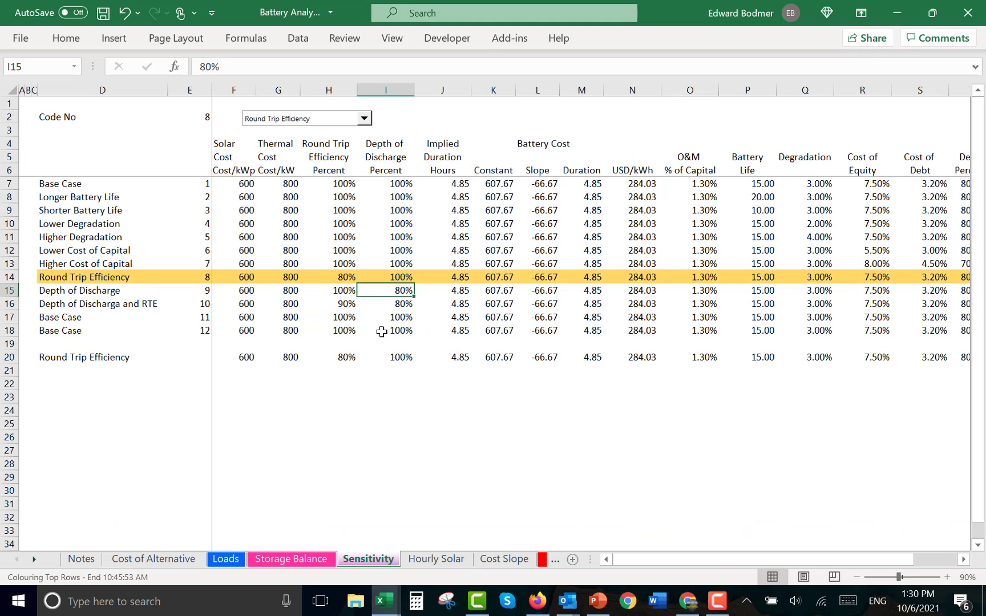
text(90)
key(Return)
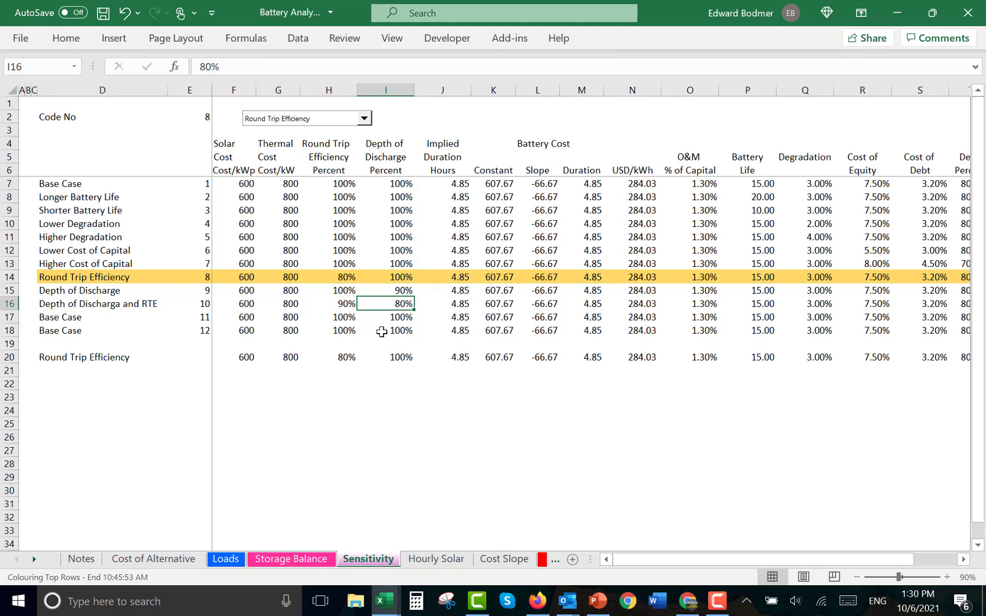
key(Up)
key(ctrl+z)
key(Left)
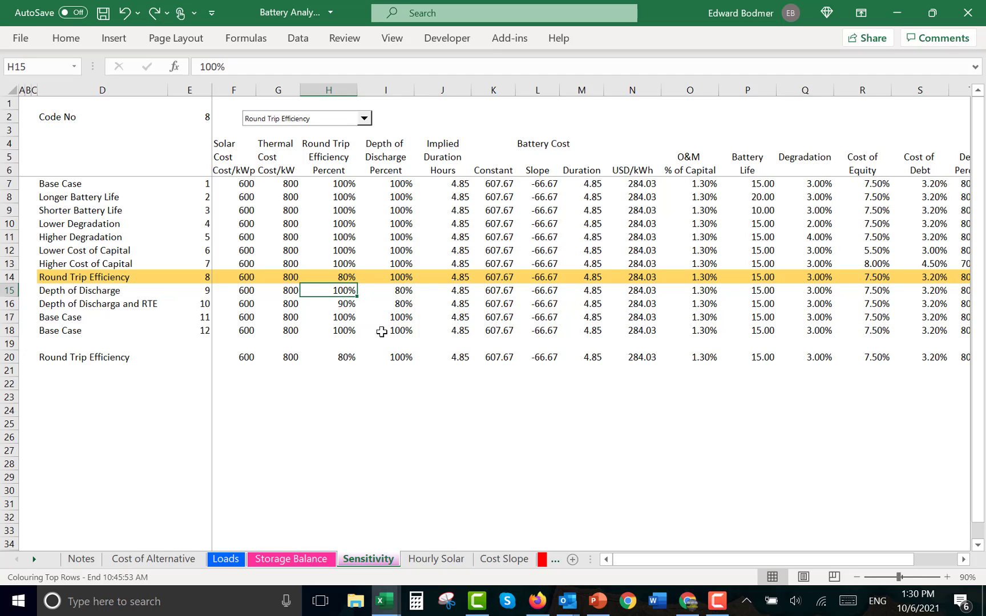
Set the round trip efficiency of the Round Trip Efficiency scenario to 90%
key(Down)
key(Up)
key(Up)
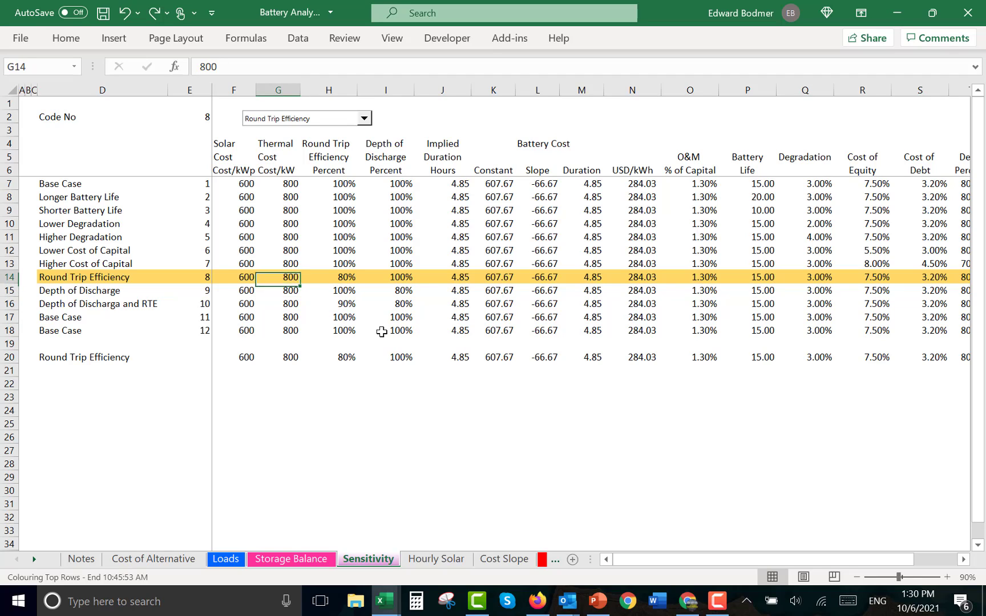
text(90)
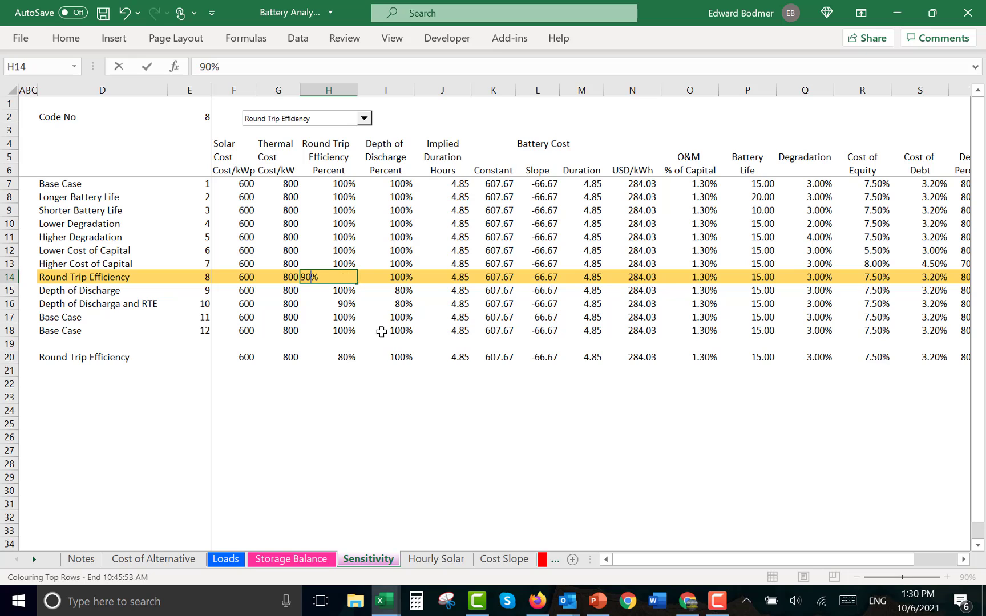
key(Return)
key(Up)
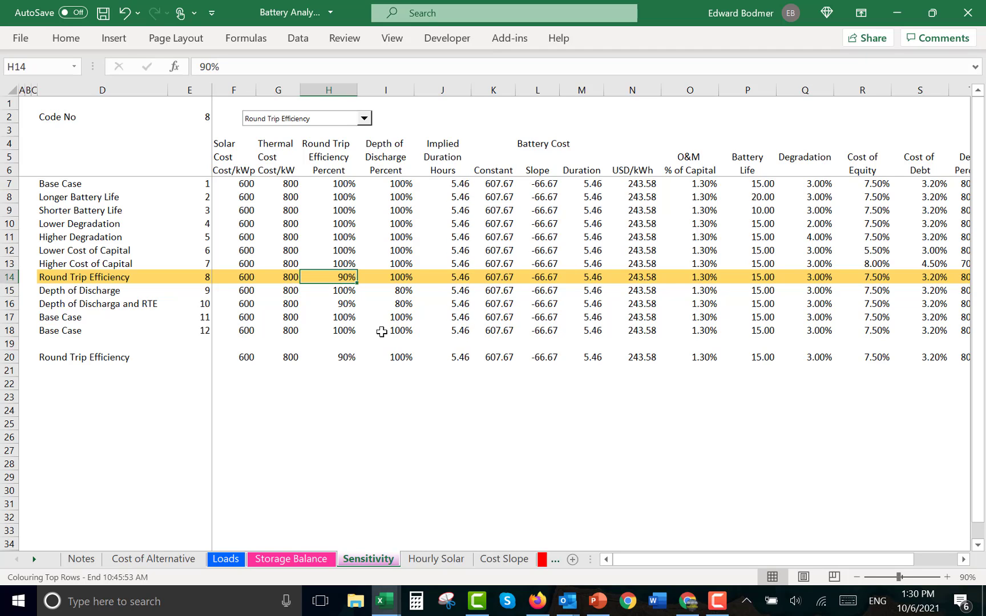
Return to the Storage Balance sheet and check the first hour's Round Trip Efficiency formula
key(ctrl+Page_Up)
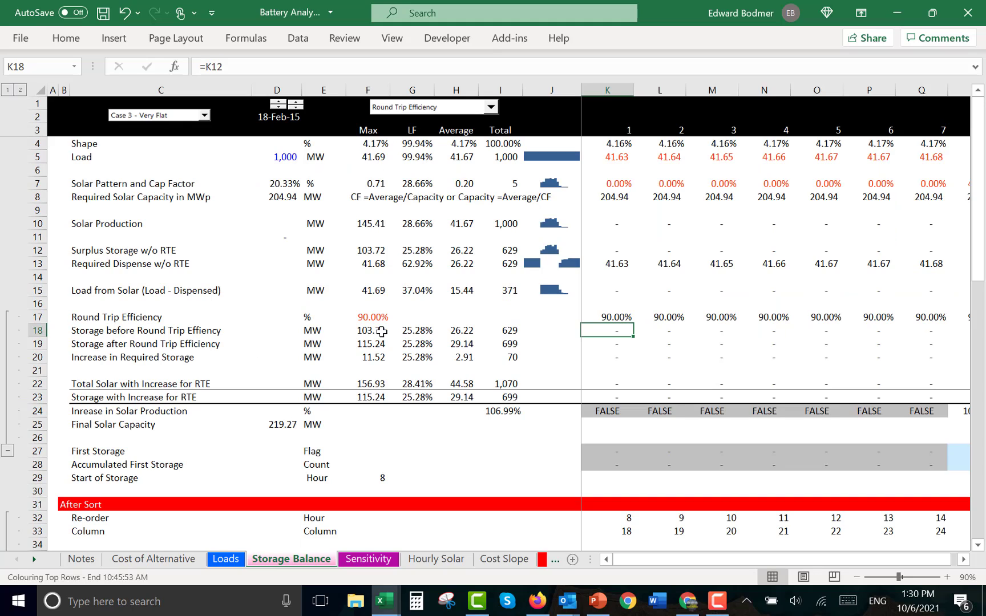
key(Up)
key(Left)
key(Right)
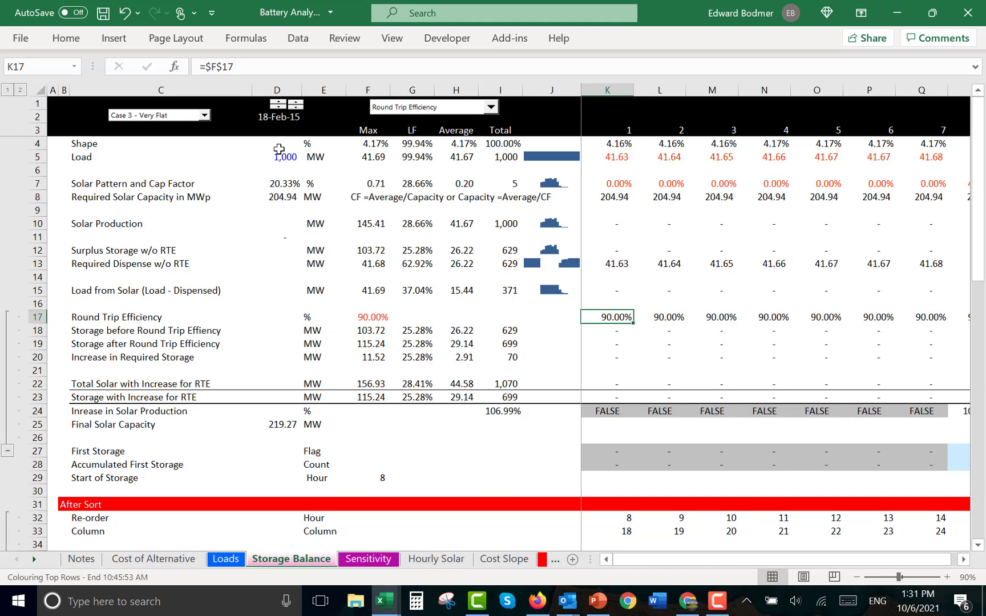
On the Cost of Alternative sheet, try the March and April solar dates, and set the date to 18-Jan-15
key(ctrl+Page_Up)
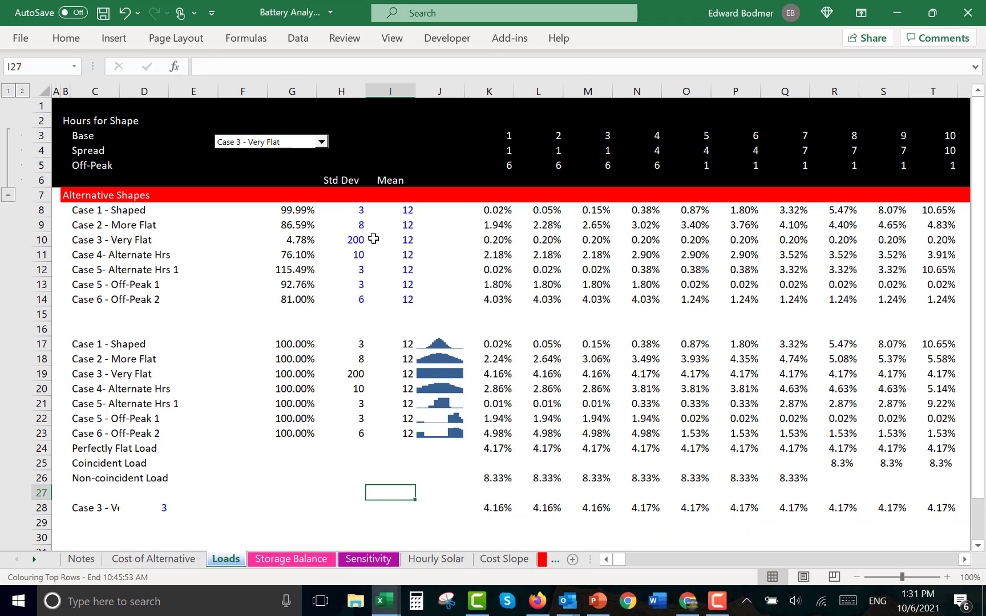
key(ctrl+Page_Up)
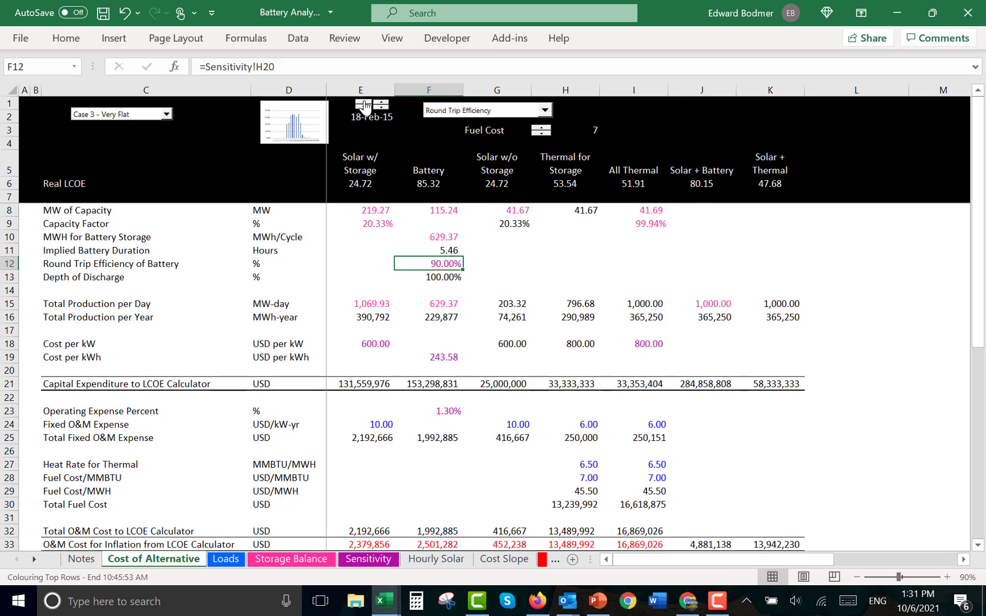
click(364, 103)
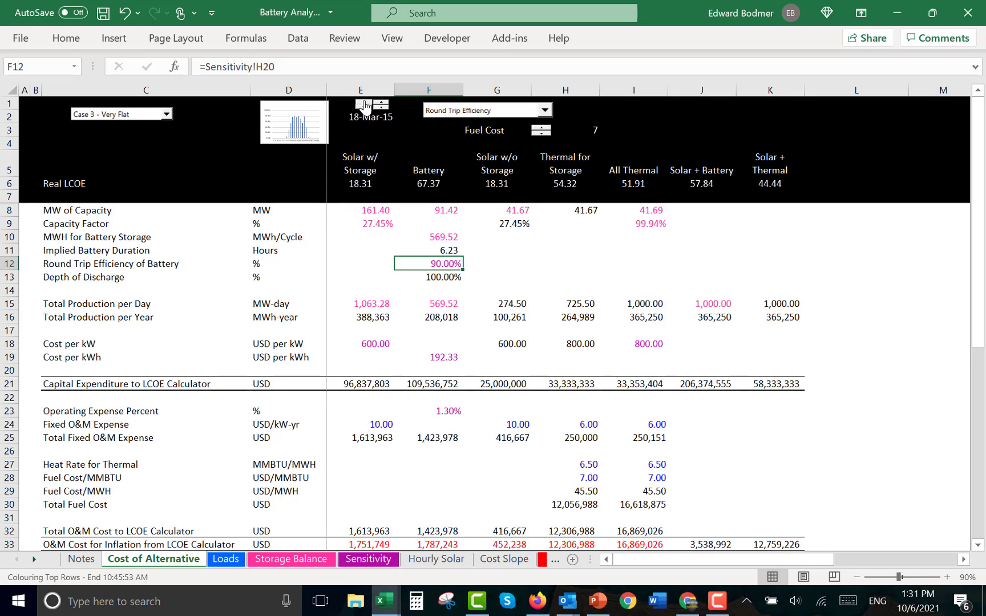
click(364, 103)
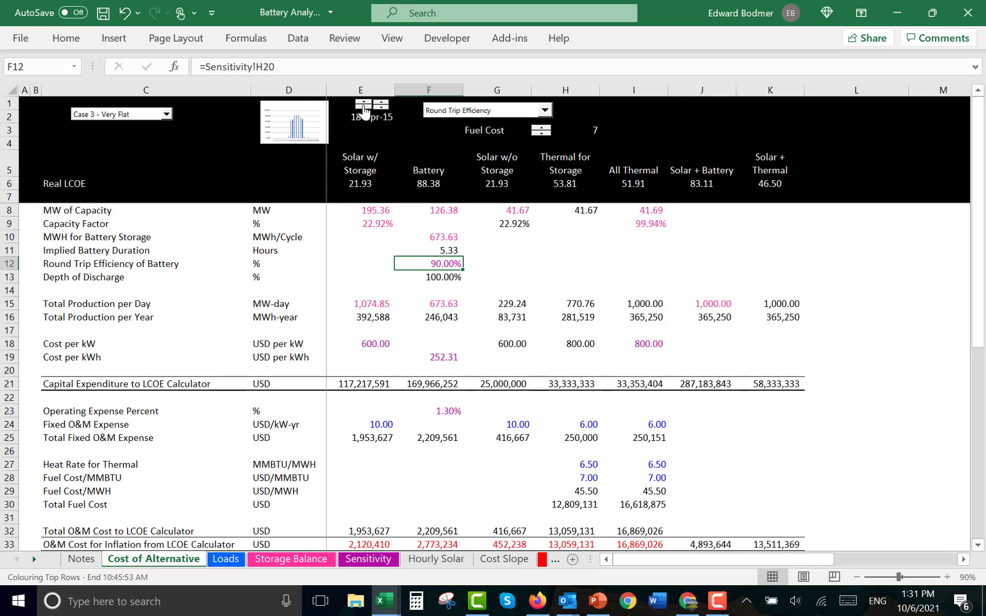
click(364, 108)
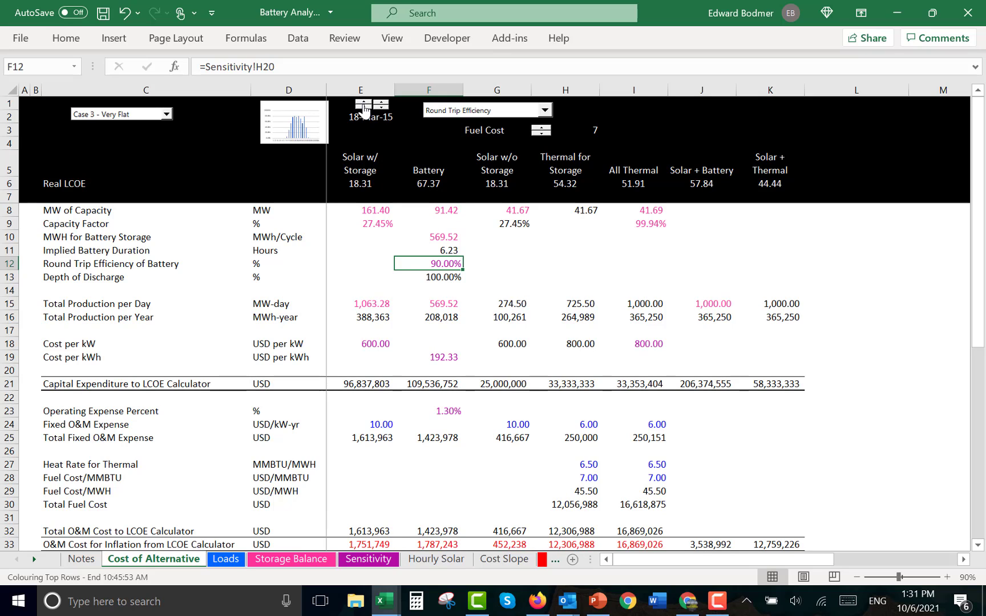
click(364, 108)
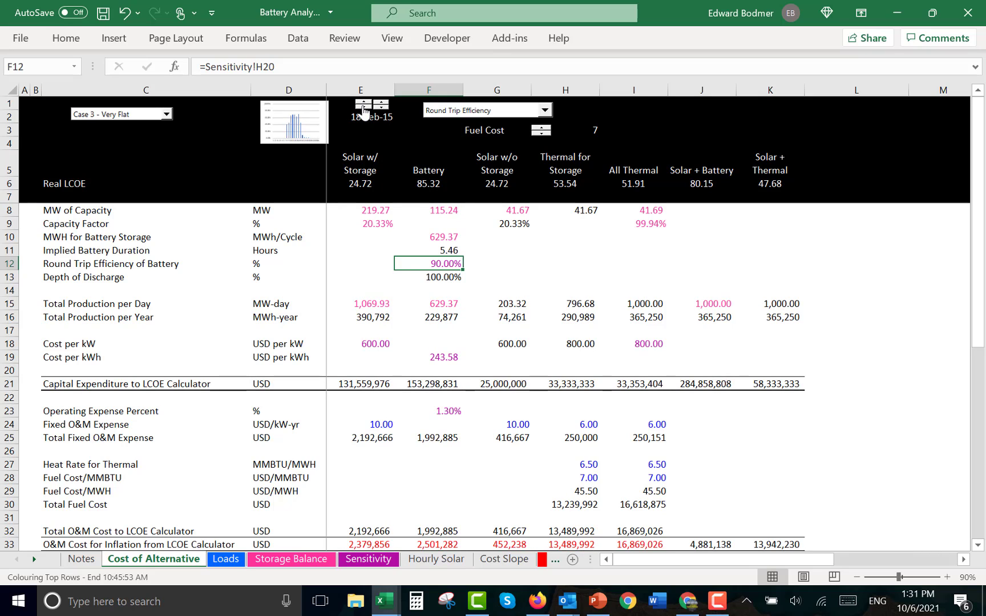
click(364, 109)
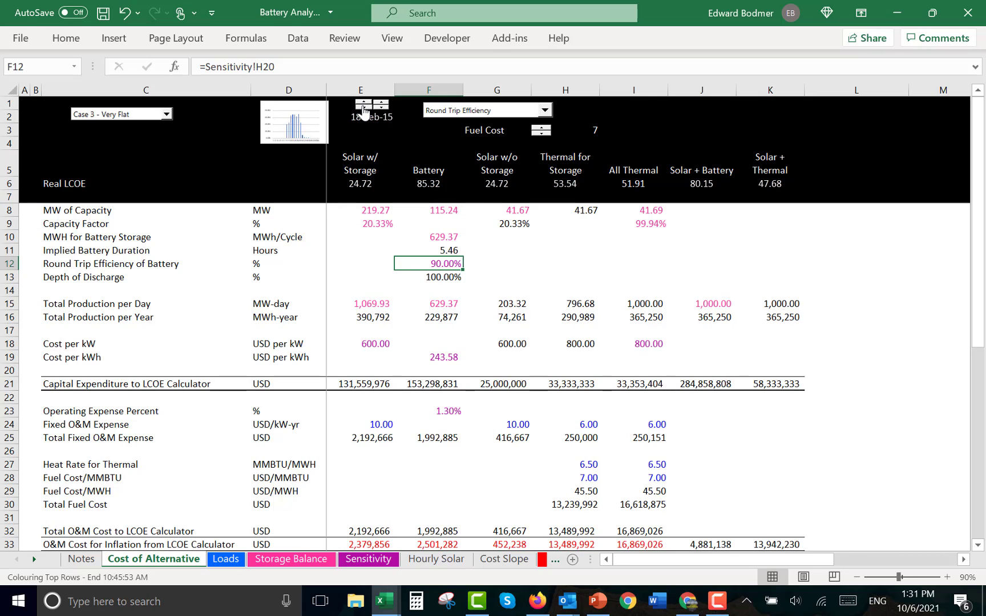
Compare the Real LCOE of Solar + Battery with All Thermal and the solar alternatives
click(699, 188)
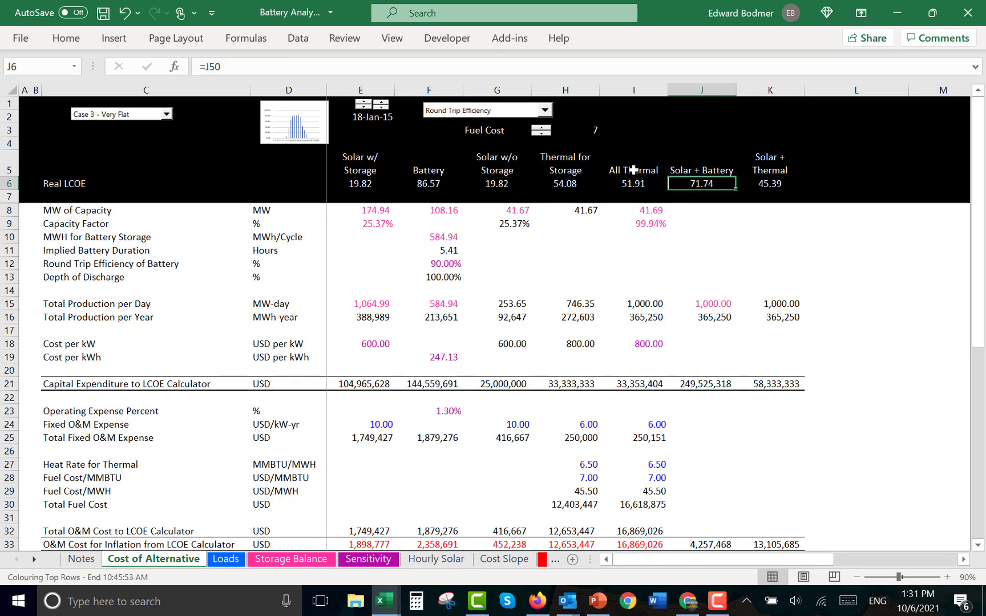
click(629, 194)
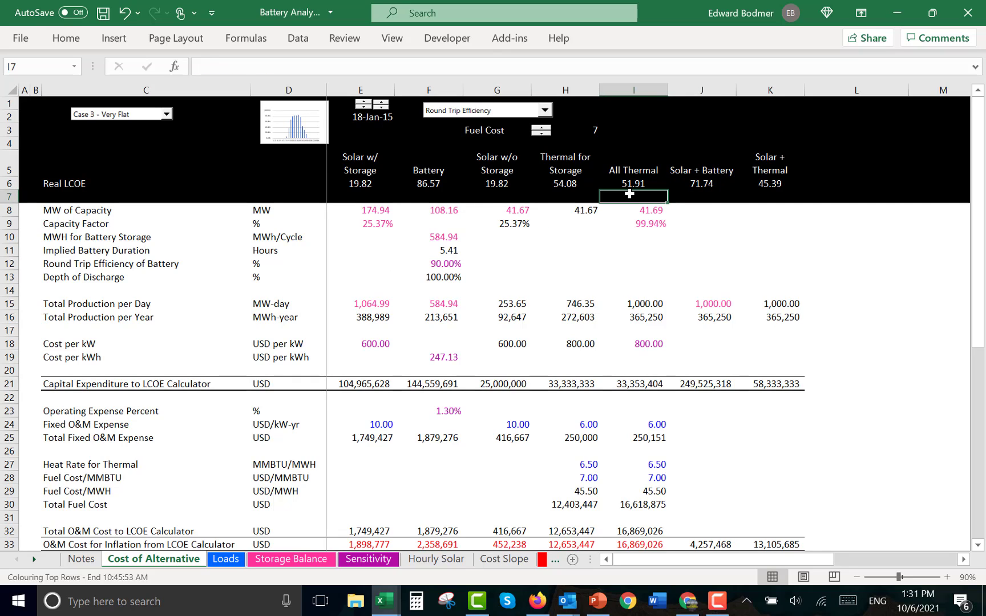
click(353, 184)
click(496, 186)
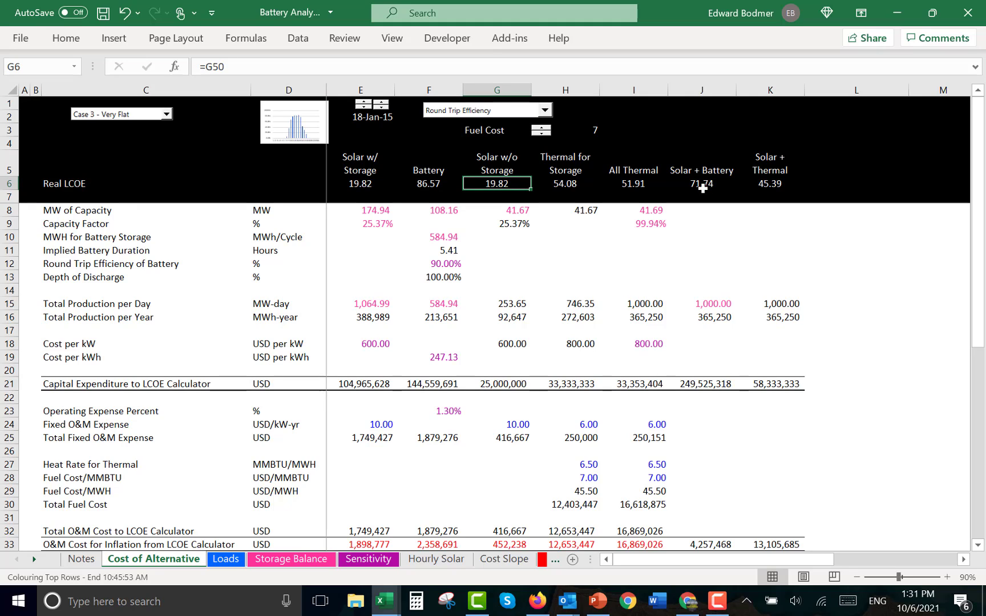
click(637, 183)
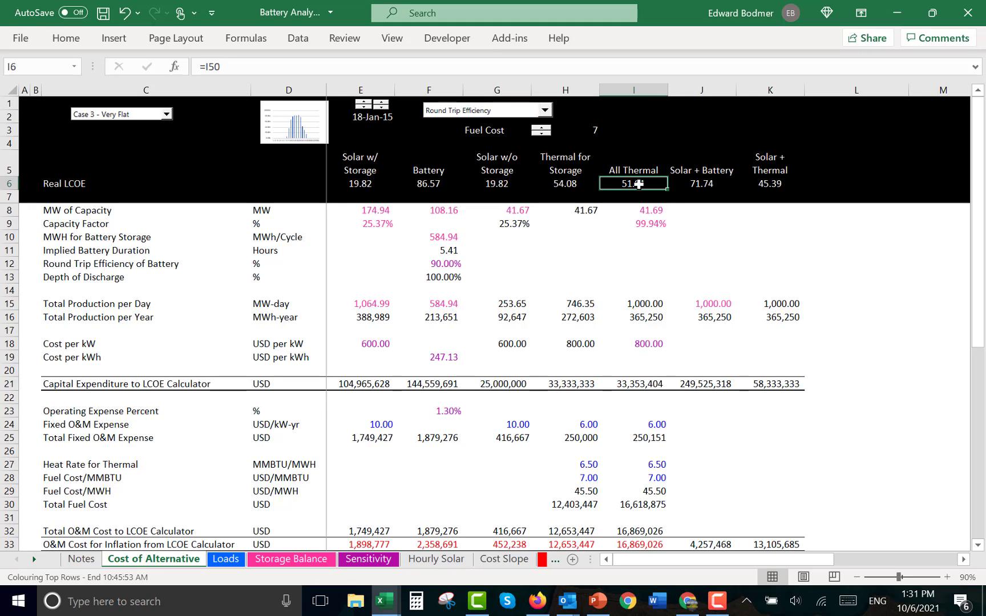
click(708, 182)
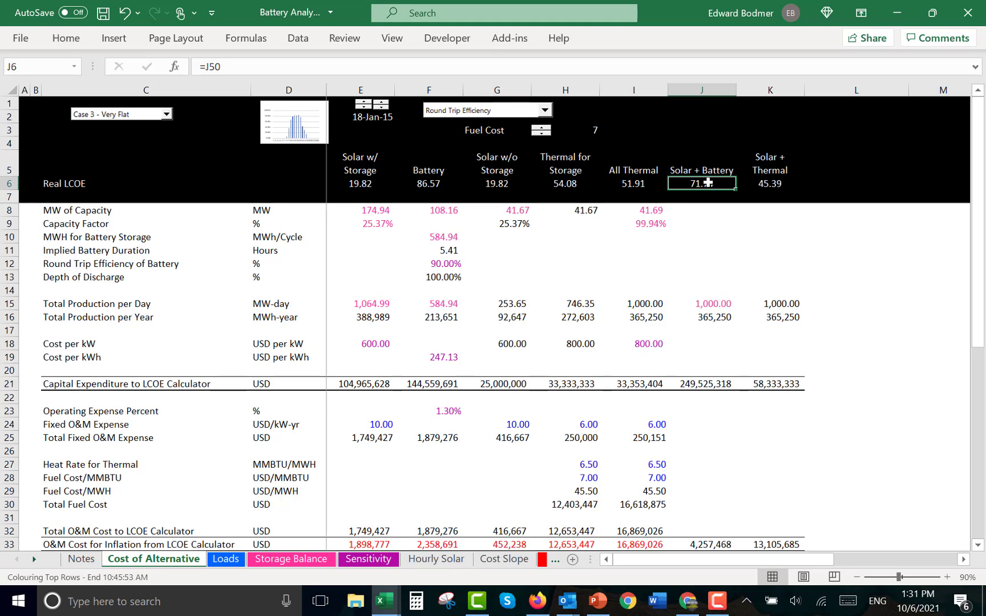
click(641, 188)
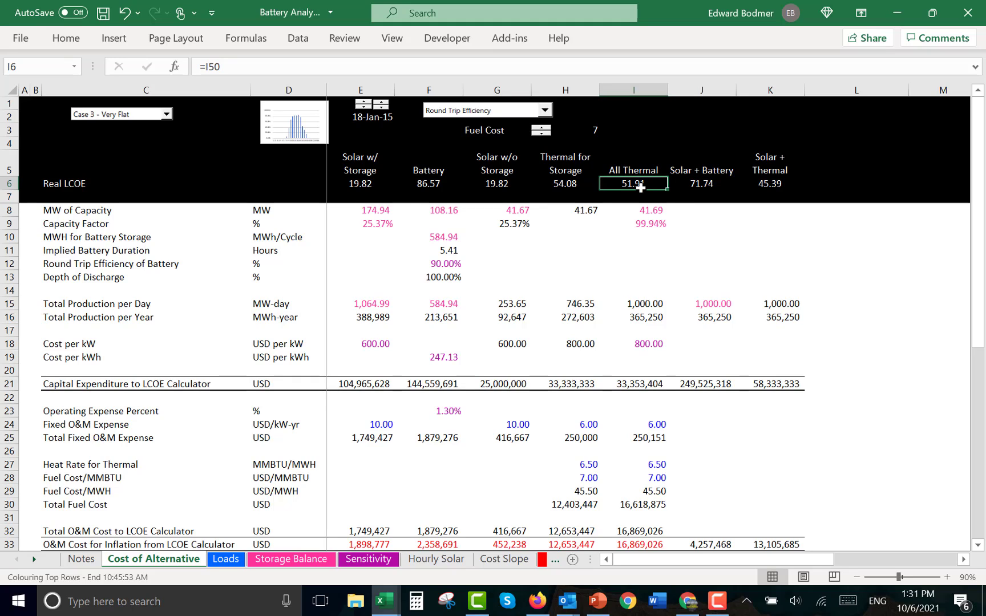
Switch the scenario to Base Case and select the battery's round trip efficiency value
click(523, 114)
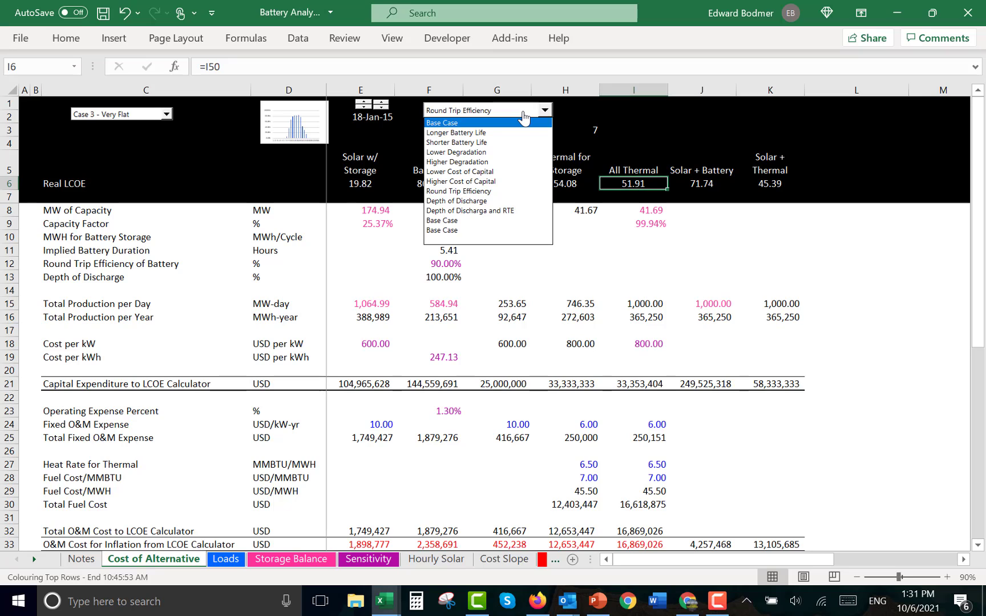
click(523, 121)
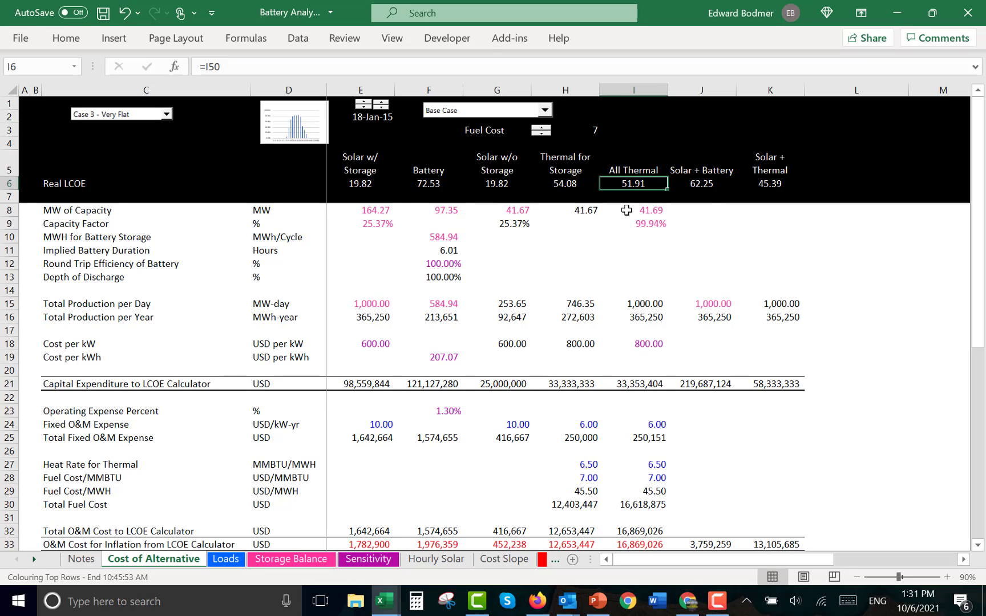
click(433, 261)
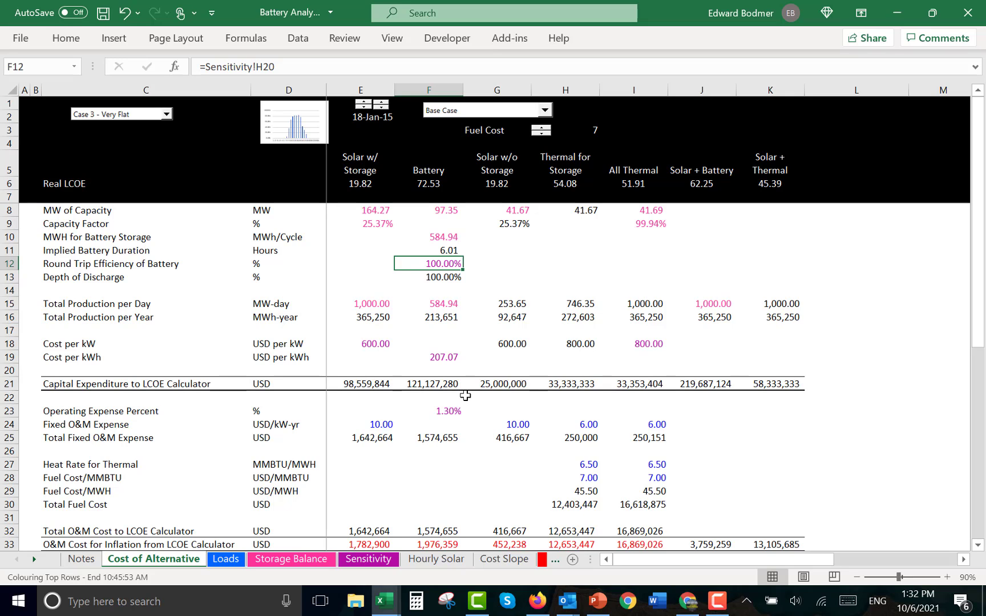
Go to the Storage Balance sheet and switch the scenario to Round Trip Efficiency
key(ctrl+Page_Down)
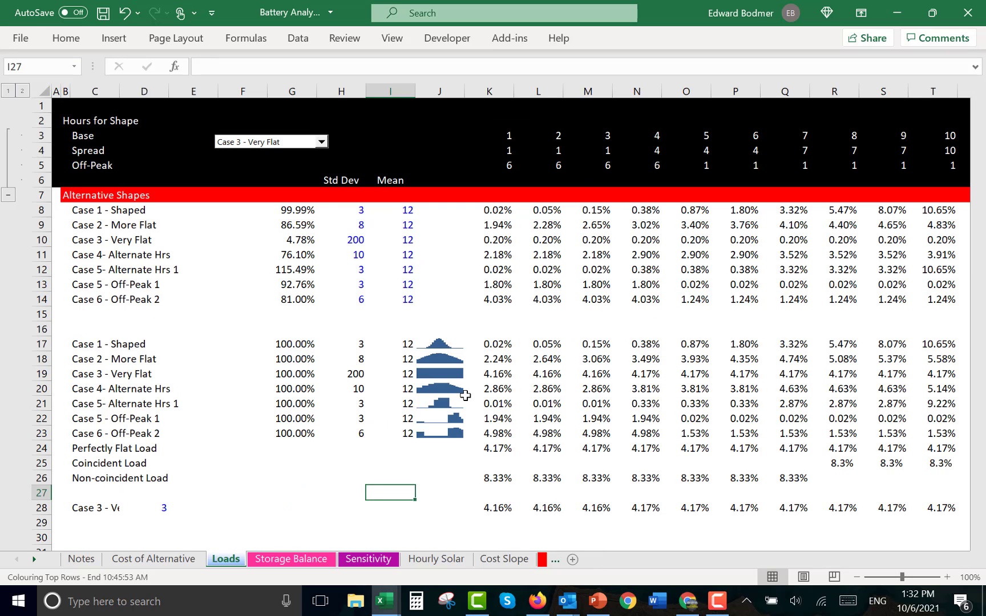
key(ctrl+Page_Down)
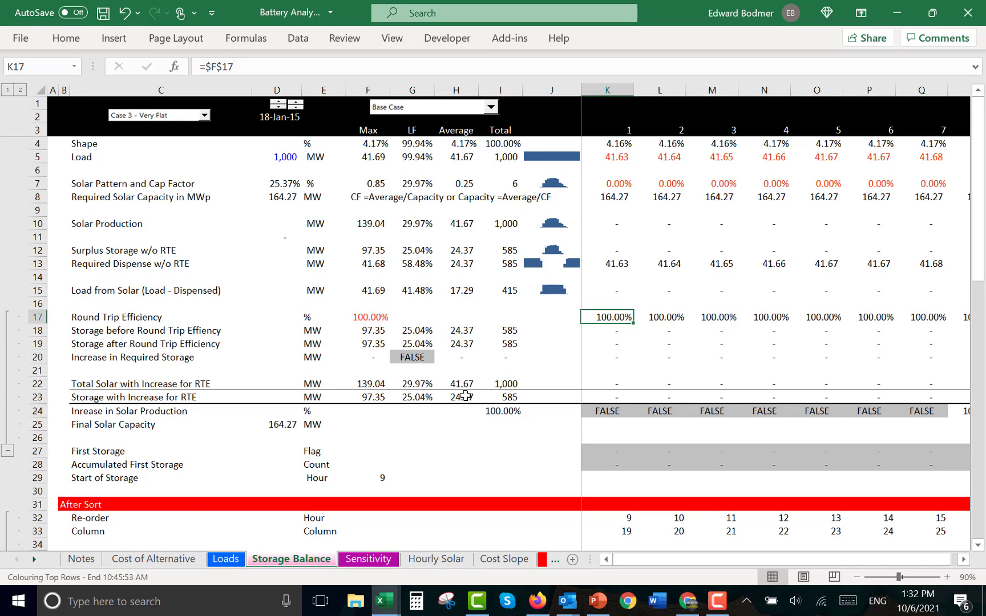
click(408, 113)
key(Down)
key(Down)
key(Down)
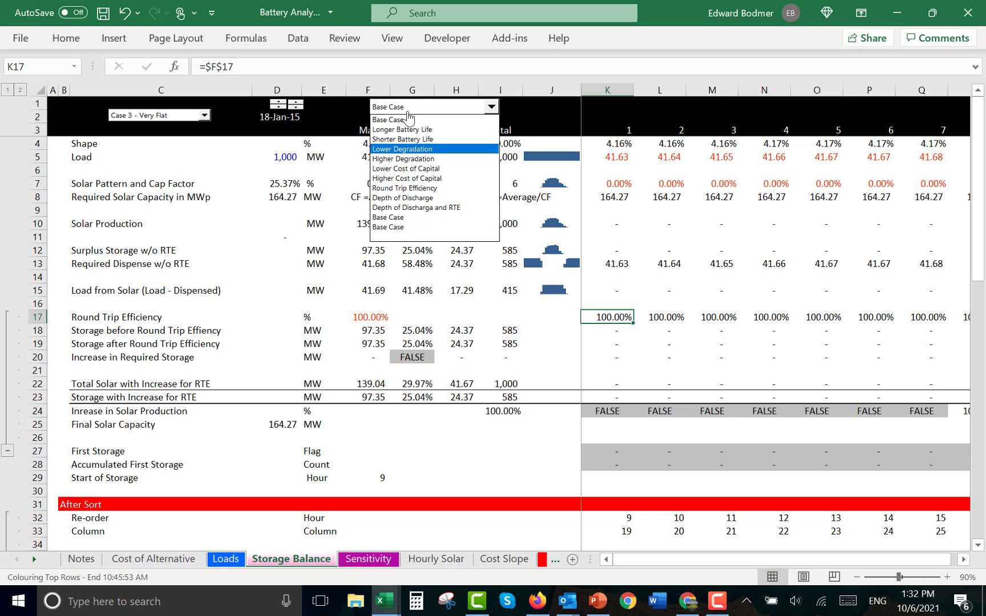
key(Up)
key(Up)
key(Down)
key(Down)
key(Down)
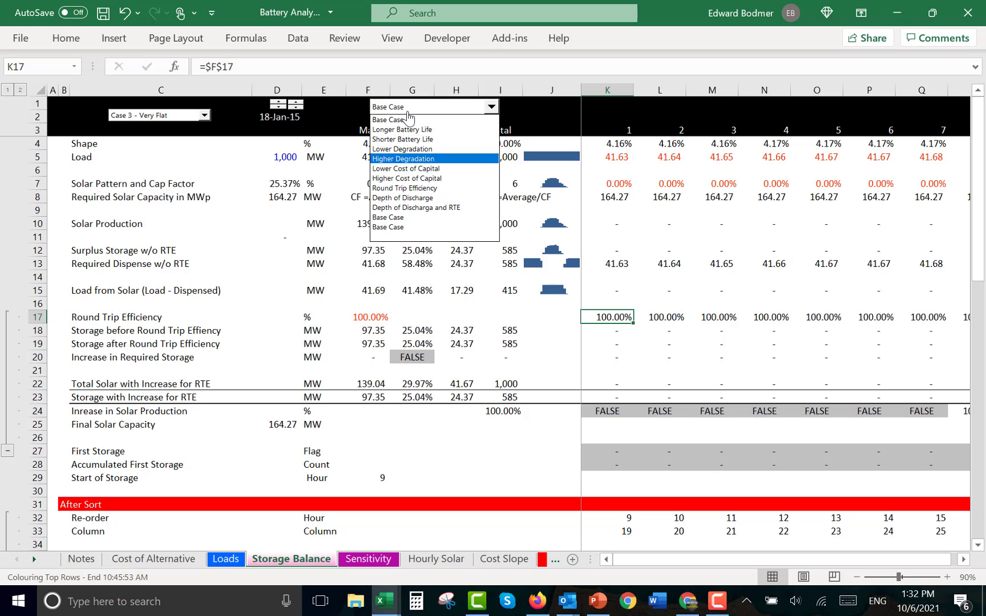
key(Down)
key(Down)
key(Down)
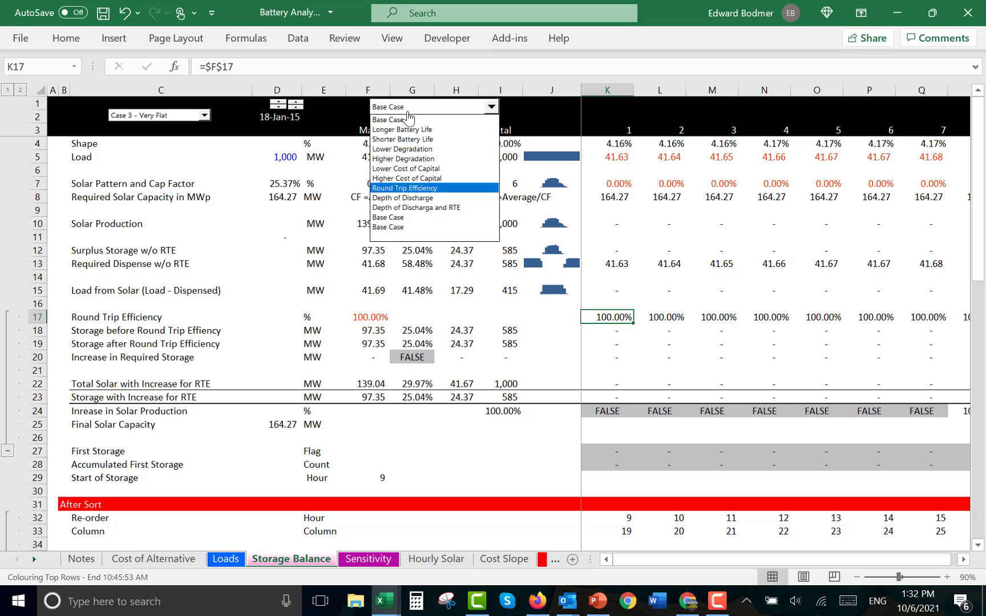
key(Return)
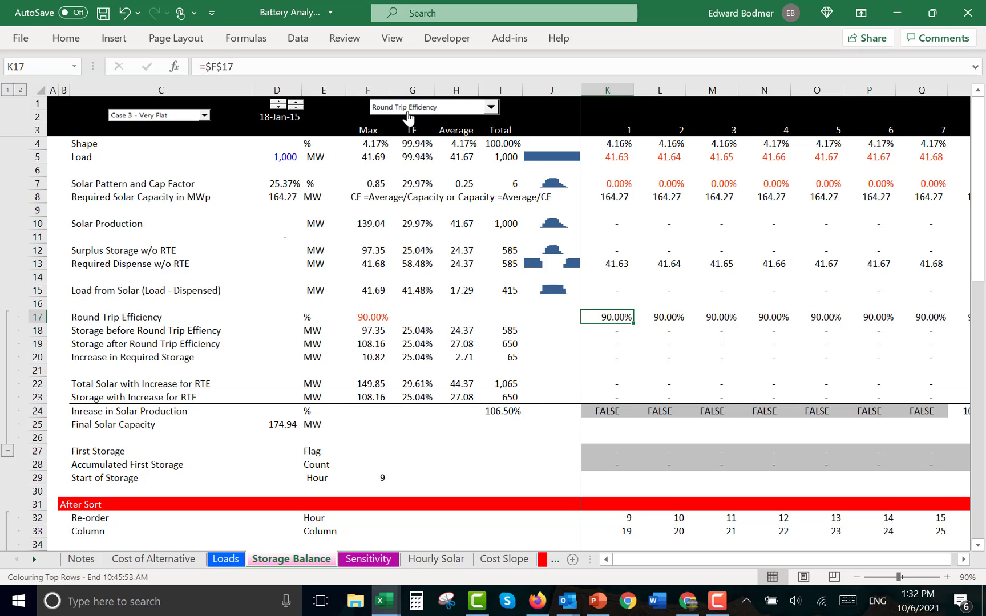
Examine the summary values of Storage before Round Trip Efficiency and Increase in Required Storage
click(615, 355)
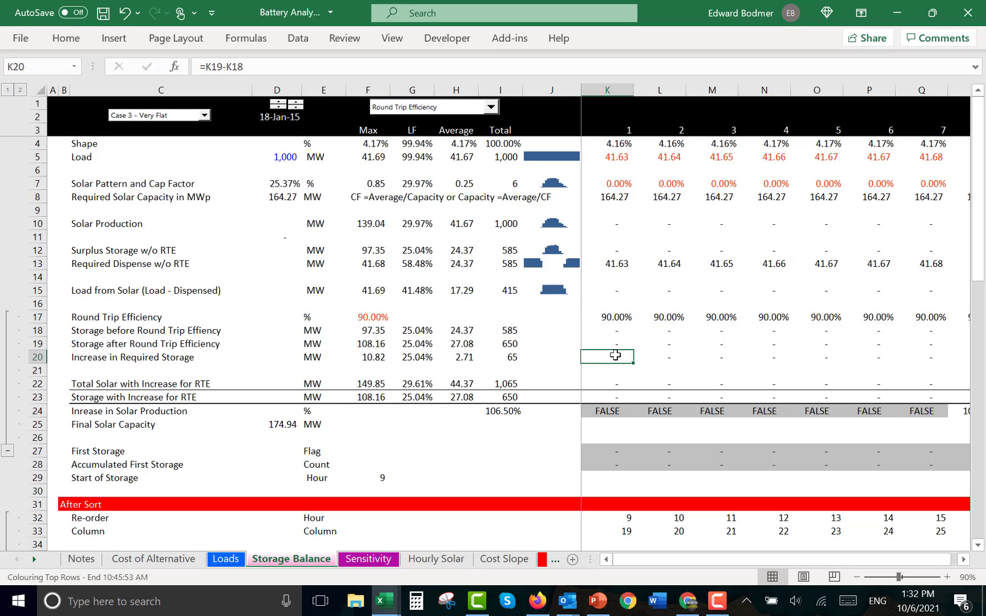
key(Left)
key(Left)
key(Up)
key(Up)
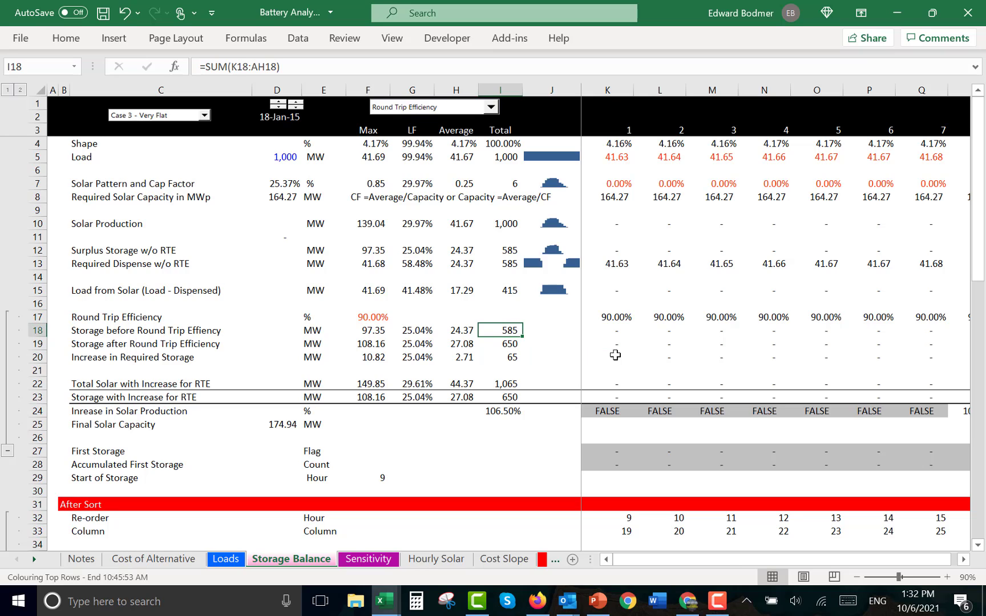
key(Down)
key(Down)
key(Left)
key(Left)
key(Left)
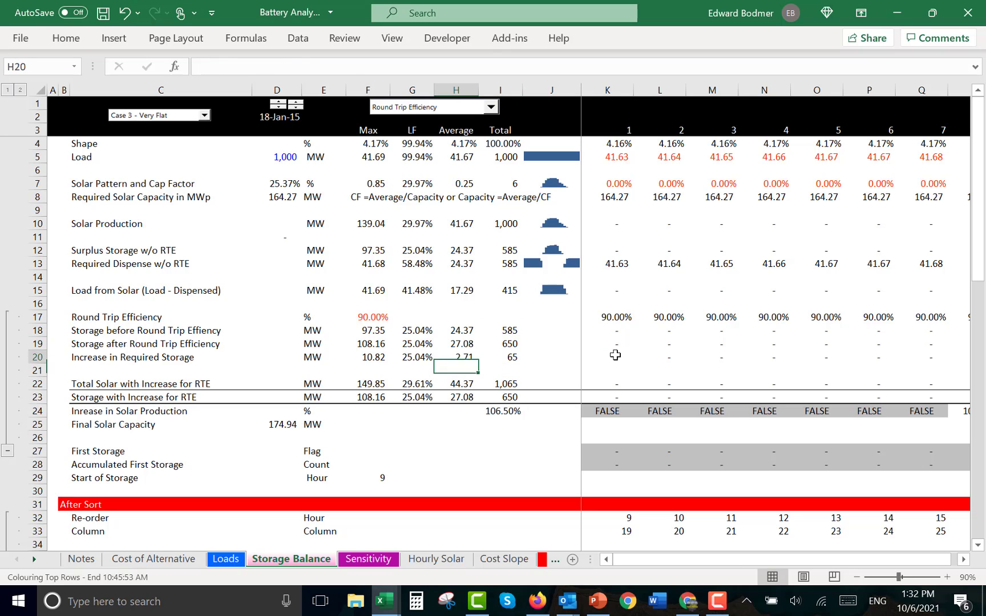
key(Right)
key(Right)
key(Right)
key(Right)
key(Right)
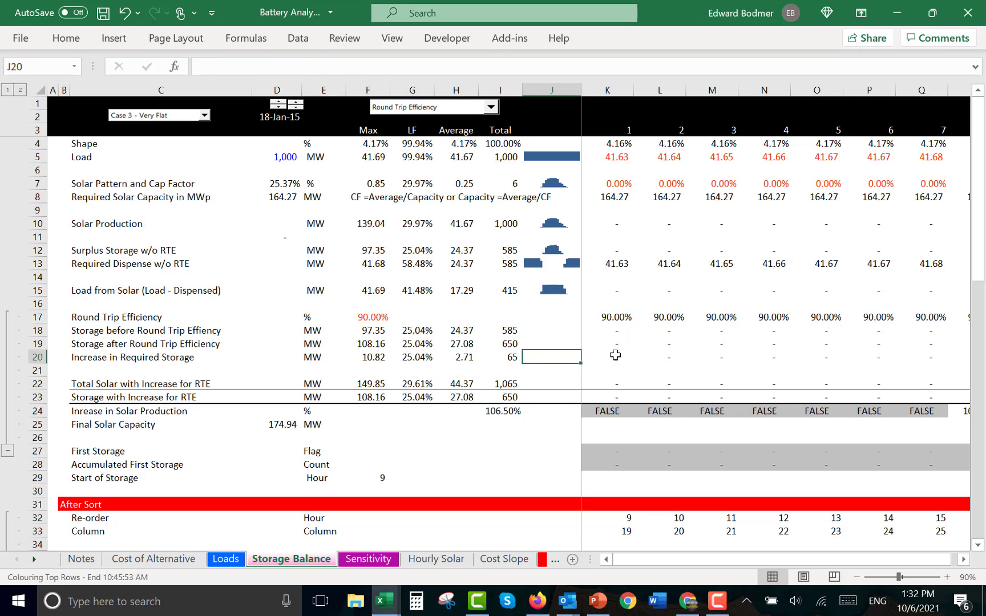
key(Up)
key(Up)
key(Left)
key(Left)
key(Left)
key(Left)
key(Left)
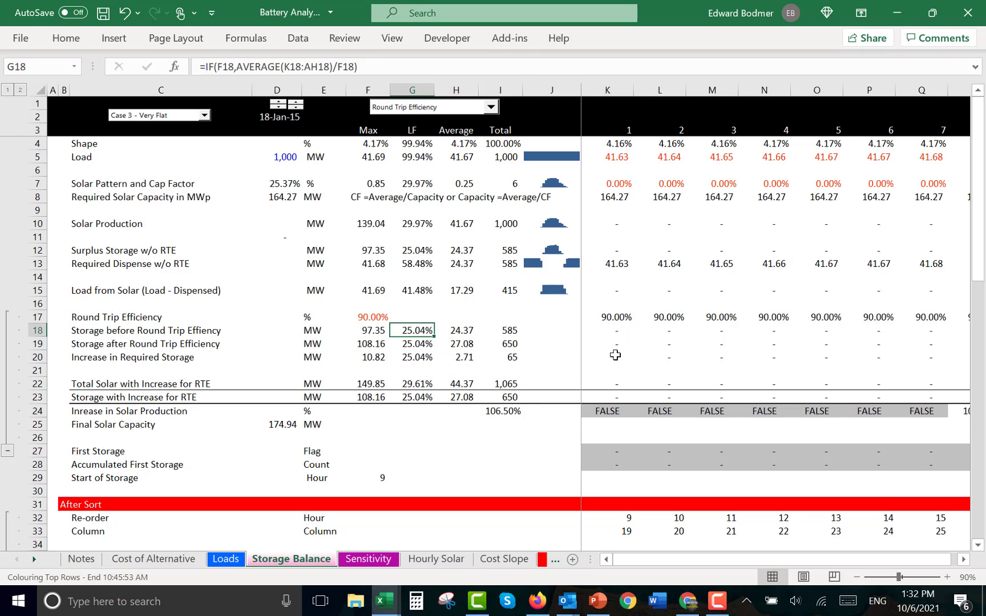
key(Right)
key(Right)
key(Right)
key(Right)
key(Right)
key(Right)
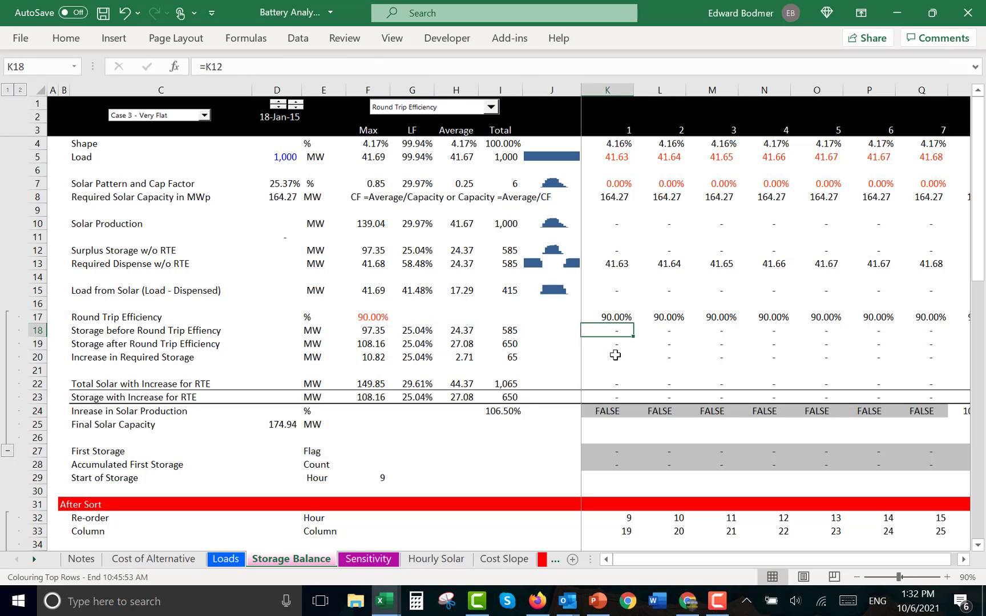
Follow the Storage before Round Trip Efficiency row across the hours to hour 9
key(Right)
key(Right)
key(Right)
key(Right)
key(Right)
key(Right)
key(Right)
key(Right)
key(Right)
key(Right)
key(Right)
key(Right)
key(Right)
key(Right)
key(Right)
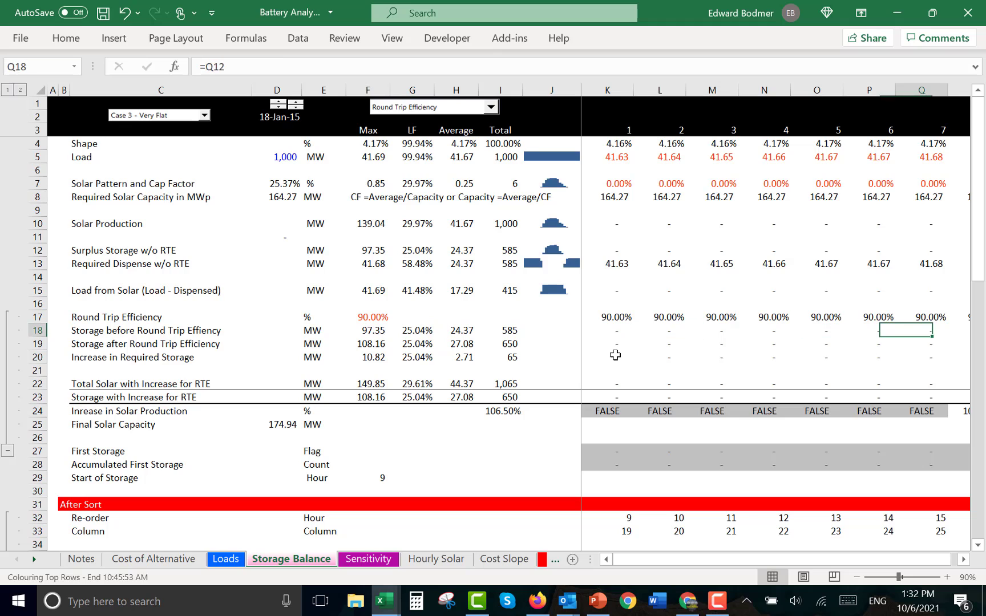
key(Left)
key(Left)
key(Left)
key(Left)
key(Left)
key(Left)
key(Left)
key(Left)
key(Left)
key(Left)
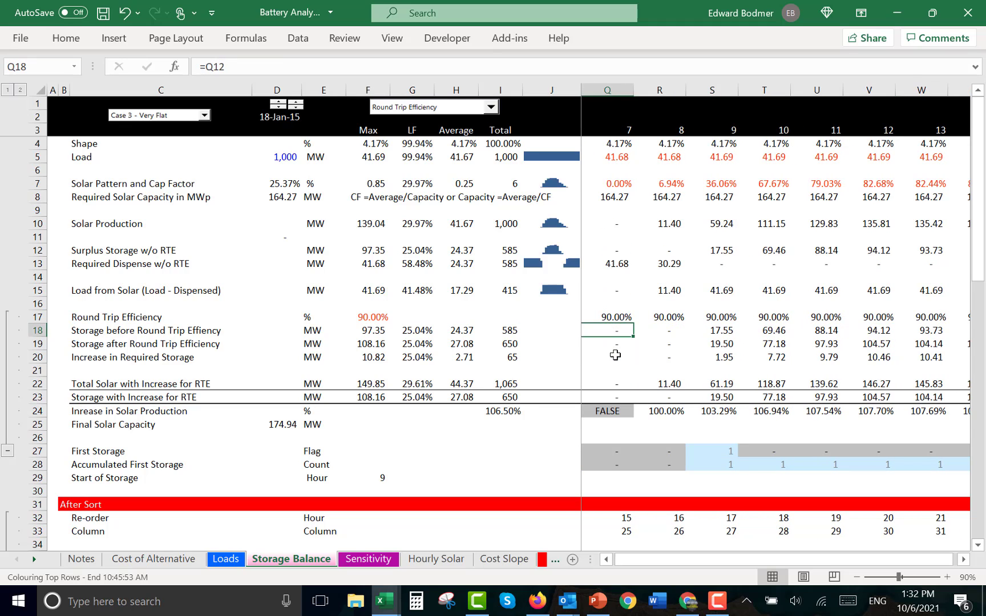
key(Right)
key(Right)
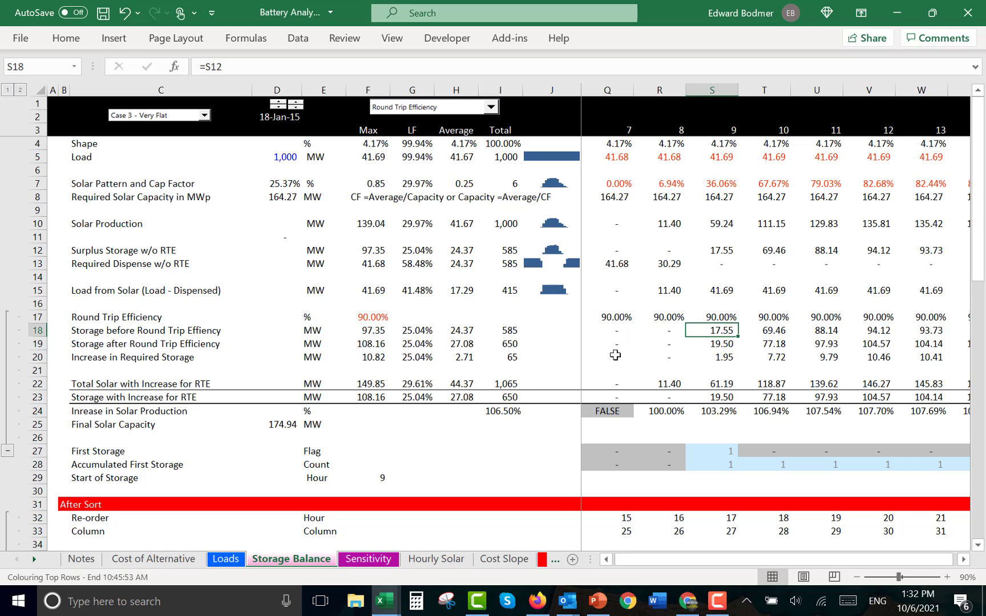
Inspect the hour 9 formula of Storage after Round Trip Efficiency and compare it with the storage before efficiency losses
key(Down)
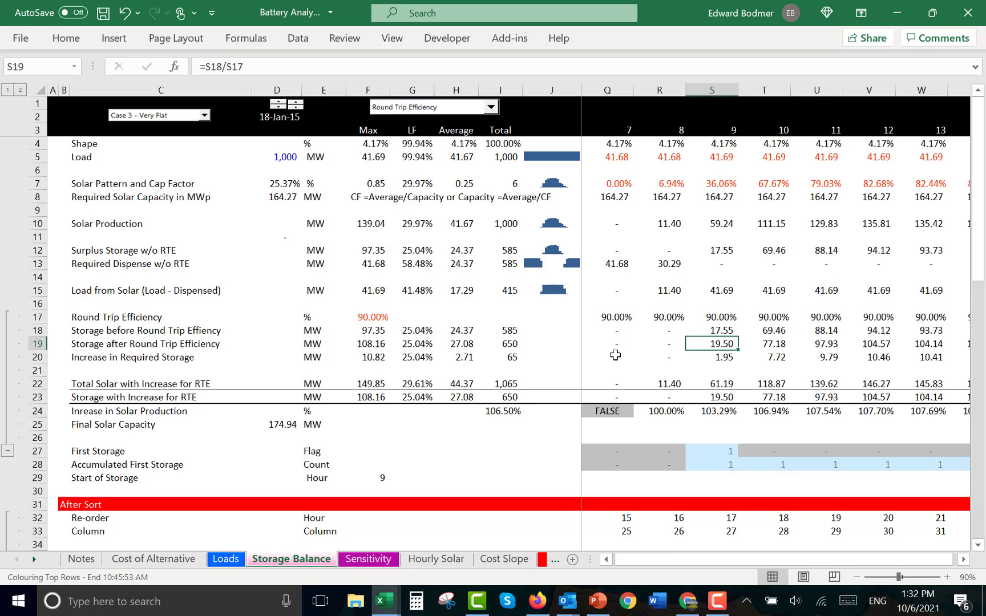
key(F2)
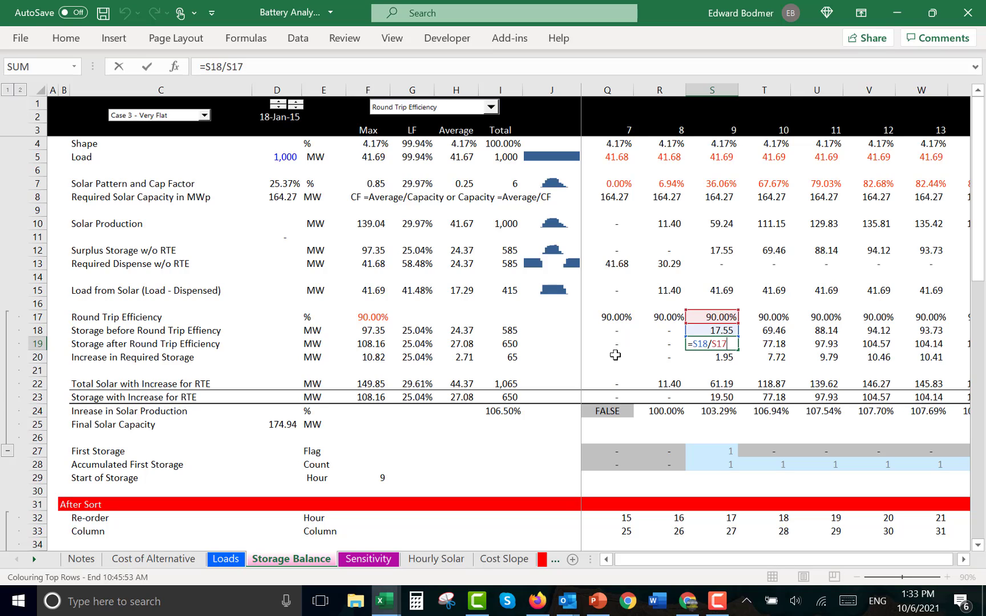
key(Escape)
key(Up)
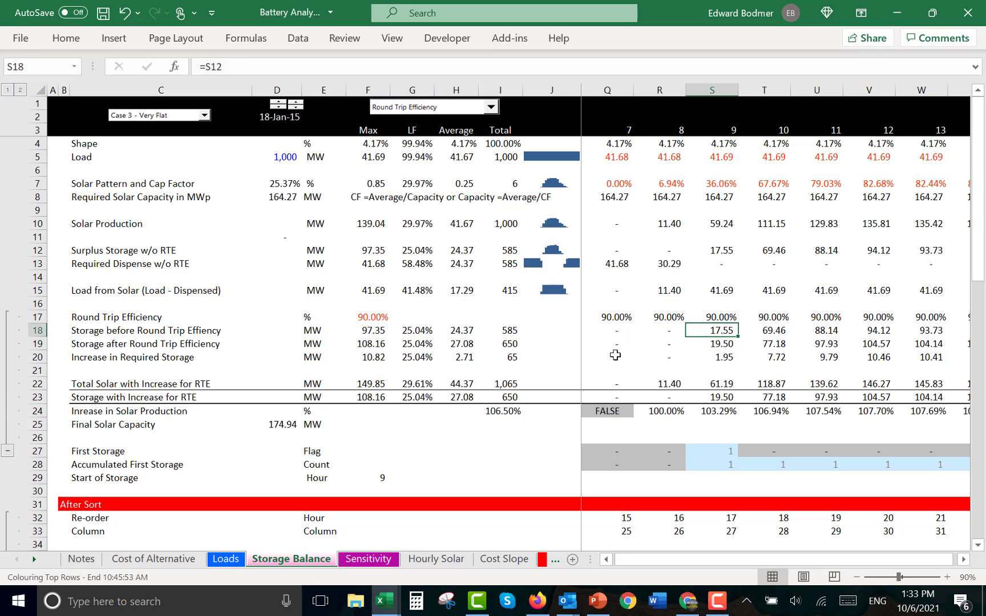
key(Down)
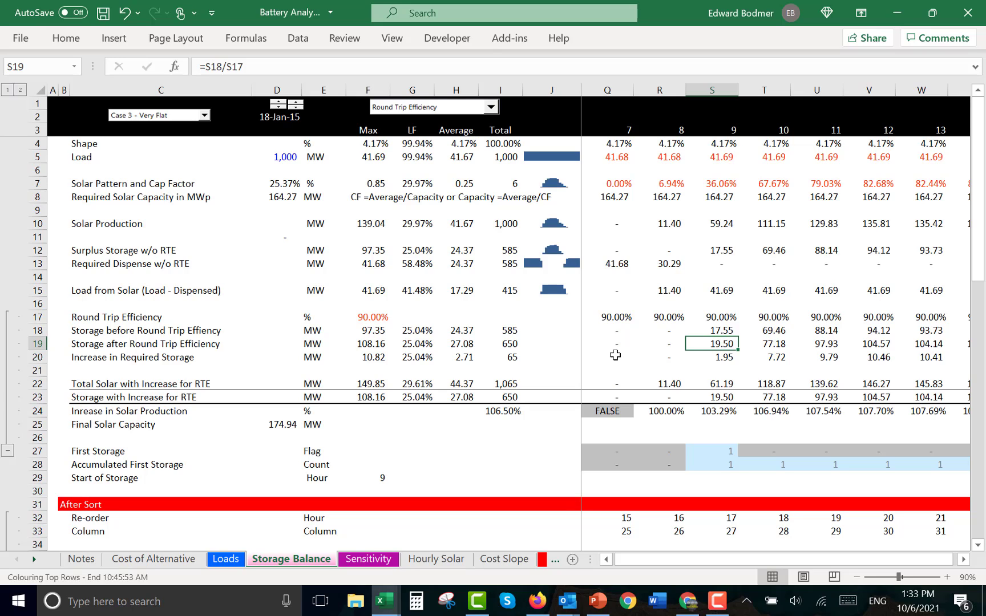
Inspect the hour 9 formula of Increase in Required Storage
key(Down)
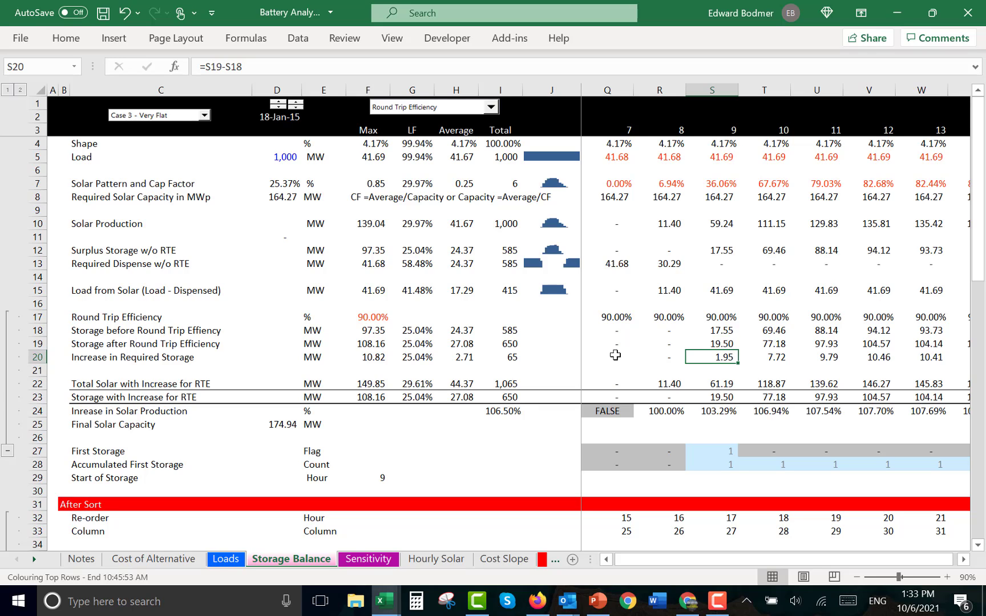
key(F2)
key(Escape)
key(Down)
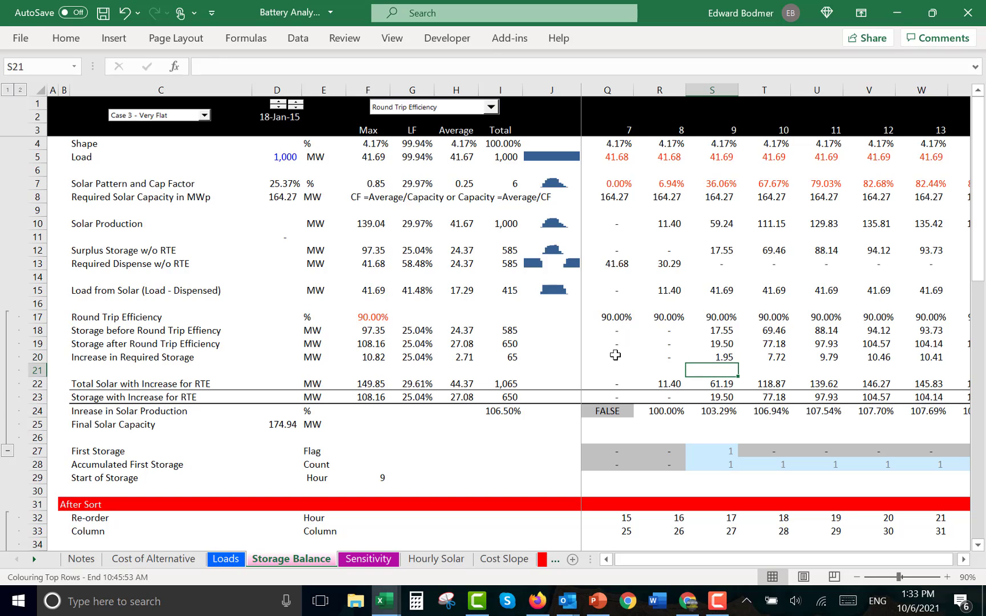
Trace the hour 9 formula of Total Solar with Increase for RTE to its Solar Production and Increase in Required Storage inputs
key(Down)
key(F2)
key(Escape)
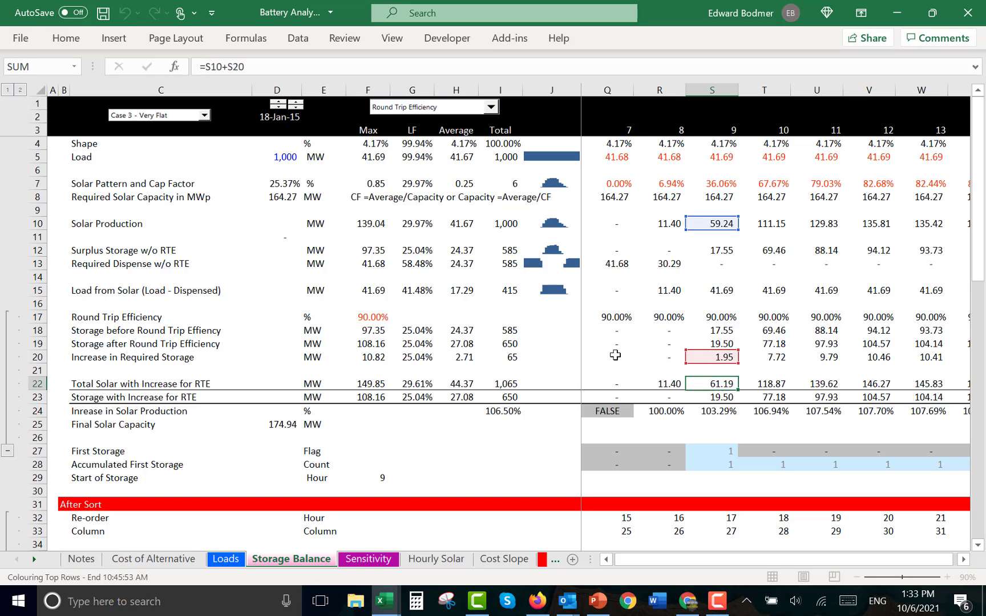
key(Up)
key(Up)
key(Up)
key(Up)
key(Up)
key(Up)
key(Up)
key(Up)
key(Up)
key(Up)
key(Up)
key(Up)
key(Up)
key(Up)
key(Up)
key(Up)
key(Down)
key(Down)
key(Down)
key(Down)
key(Down)
key(Down)
key(Down)
key(Down)
key(Down)
key(Down)
key(Down)
key(Down)
key(Down)
key(Down)
key(Down)
key(Down)
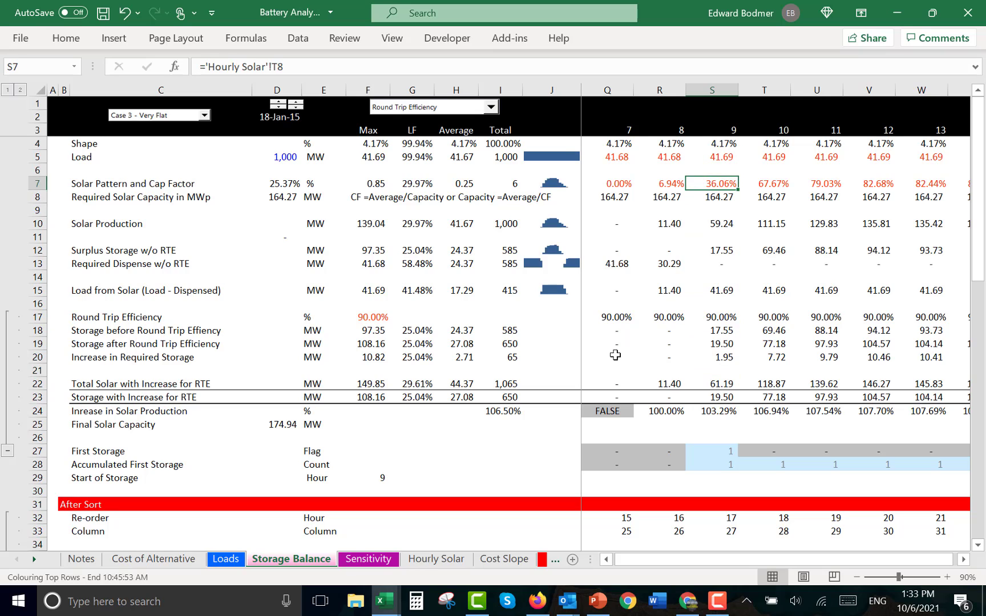
key(Up)
key(Up)
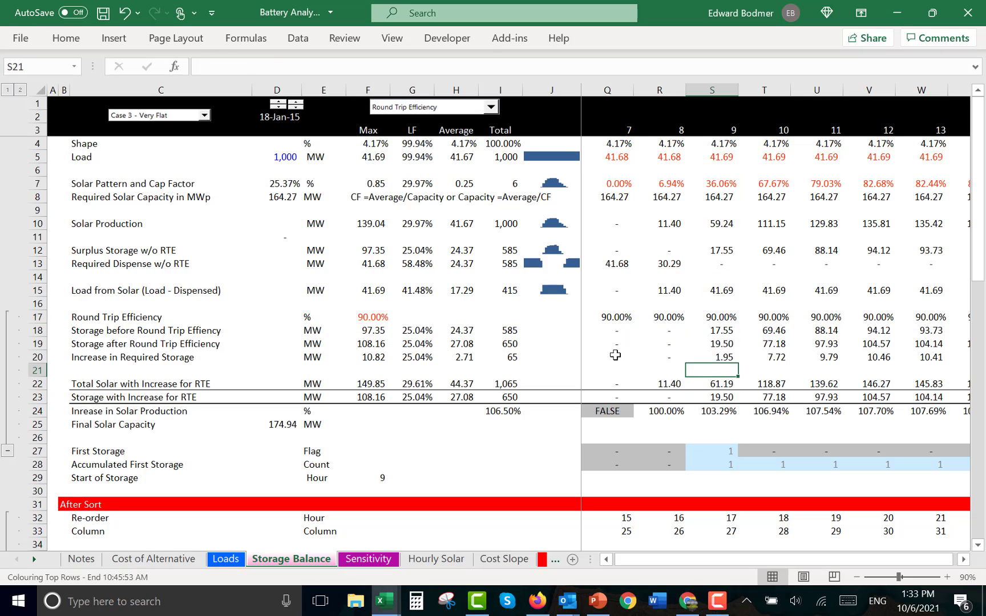
key(Down)
key(Down)
key(F2)
key(Escape)
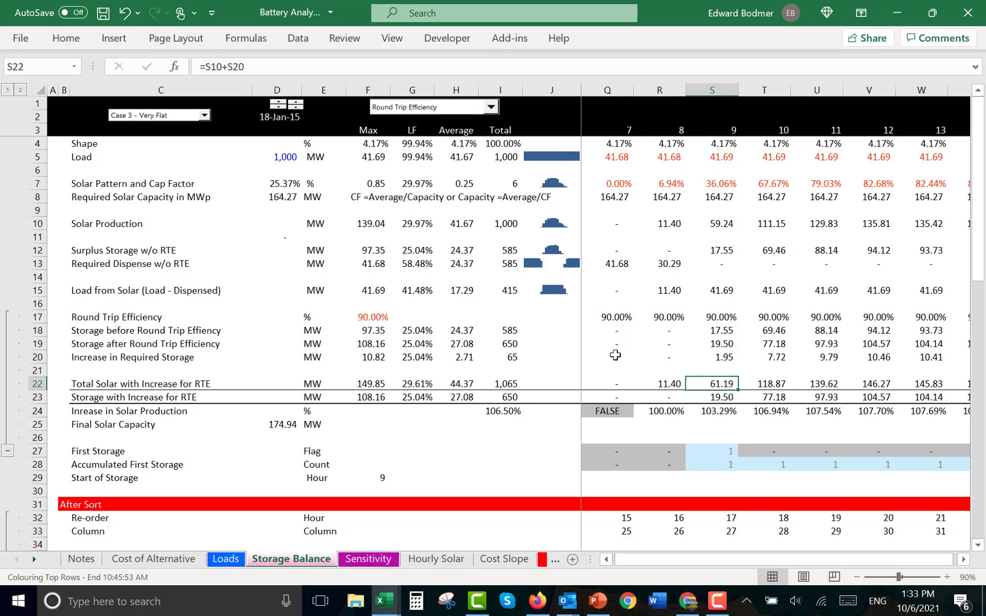
Examine the After Sort and Storage Balance sections, including the hourly Less: Loss from RTE row
key(Down)
key(Down)
key(Down)
key(Down)
key(Down)
key(Down)
key(Down)
key(Down)
key(Down)
key(Down)
key(Down)
key(Down)
key(Down)
key(Down)
key(Down)
key(Down)
key(Down)
key(Down)
key(Down)
key(Down)
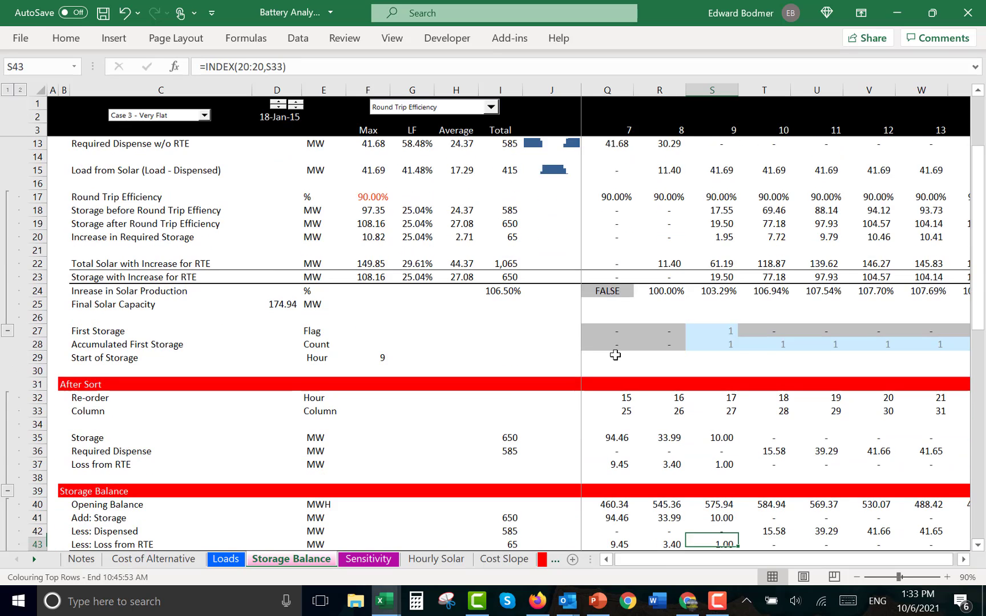
key(Up)
key(Up)
key(Up)
key(Up)
key(Up)
key(Up)
key(Up)
key(Left)
key(Up)
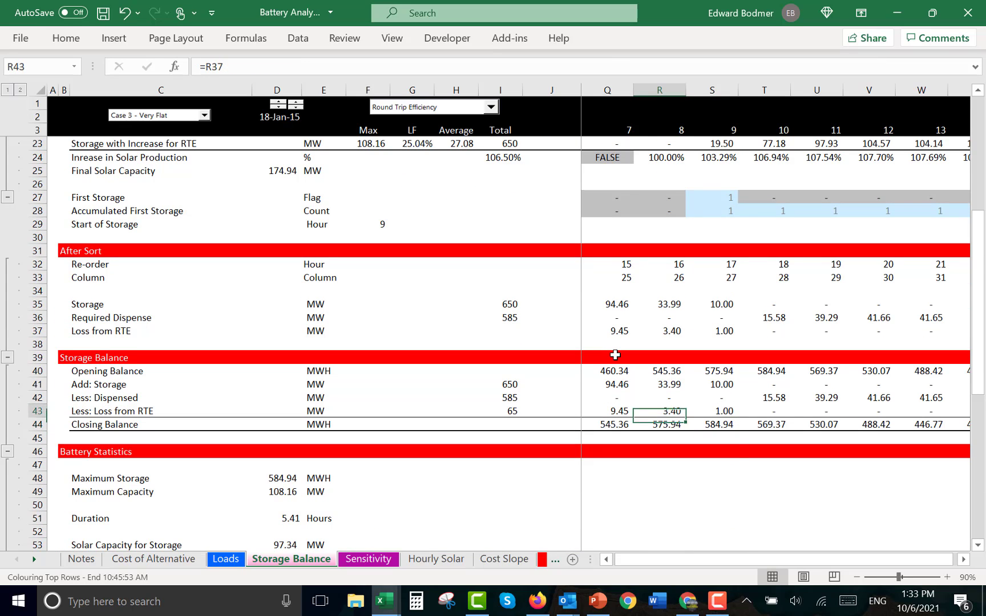
Follow the Storage Balance rows across the hours to the hour 24 Closing Balance formula
key(Left)
key(Up)
key(Left)
key(Right)
key(Right)
key(Right)
key(Right)
key(Right)
key(Right)
key(Right)
key(Right)
key(Right)
key(Right)
key(Right)
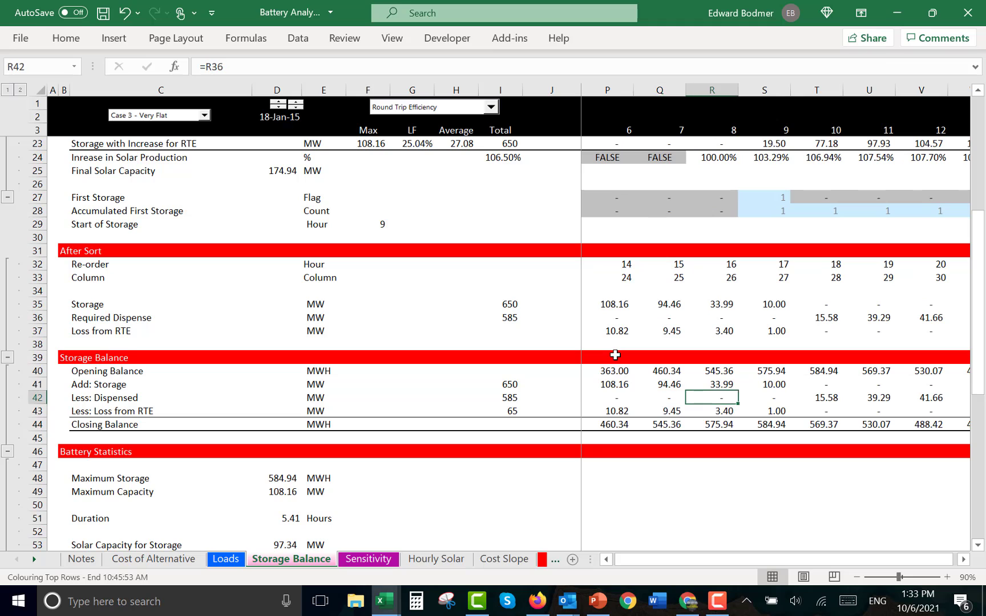
key(Right)
key(Right)
key(Right)
key(Right)
key(Right)
key(Right)
key(Right)
key(Down)
key(Down)
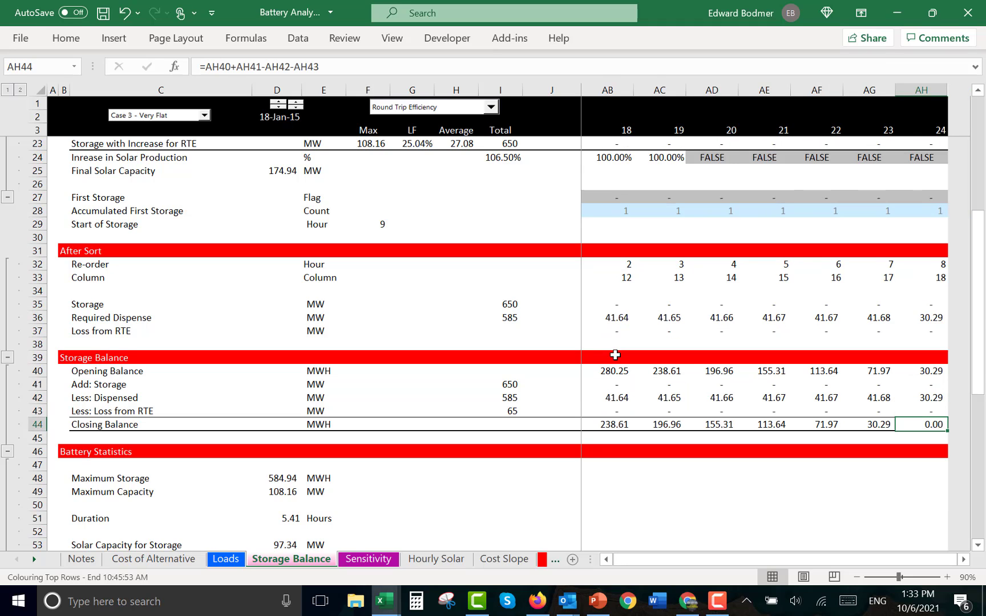
Review the hourly Closing Balance row from hour 24 back to hour 3 under the Round Trip Efficiency scenario
key(Left)
key(Left)
key(Left)
key(Left)
key(Left)
key(Left)
key(Left)
key(Left)
key(Left)
key(Left)
key(Left)
key(Left)
key(Left)
key(Left)
key(Left)
key(Left)
key(Left)
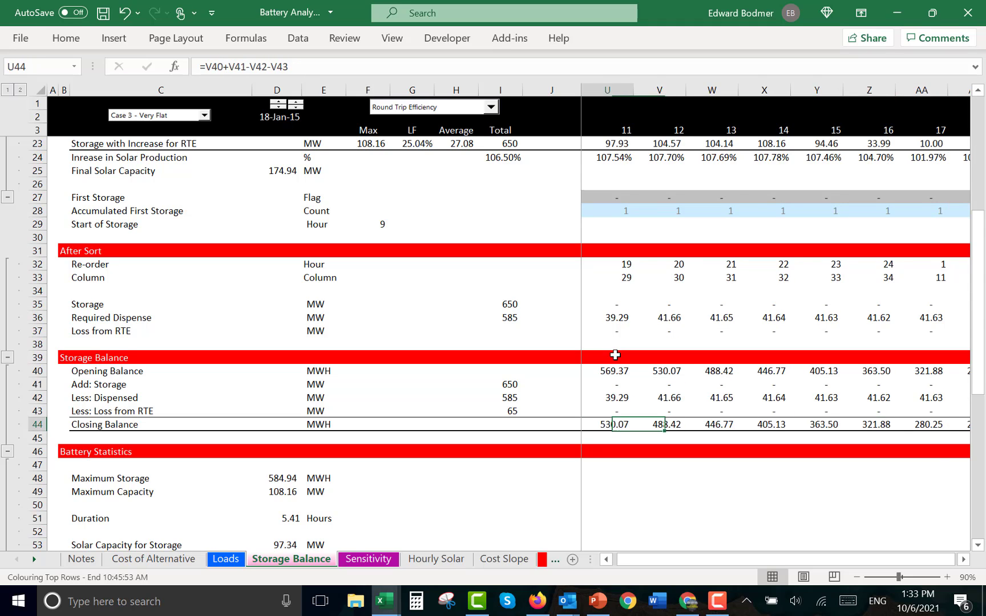
key(Left)
key(Left)
key(Left)
key(Left)
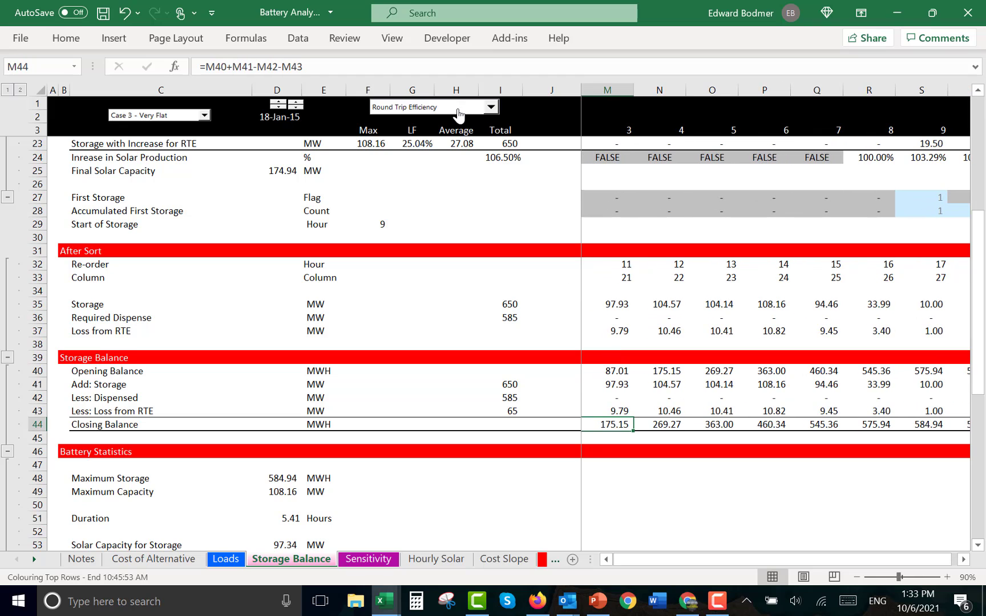
Switch the model's scenario to Base Case
click(451, 110)
key(Down)
key(Down)
key(Down)
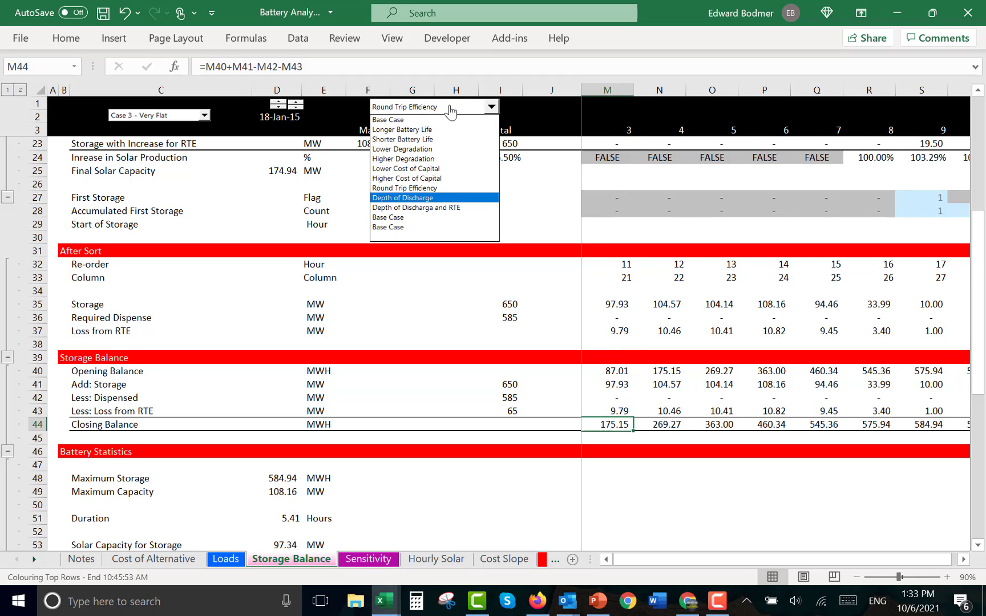
key(Return)
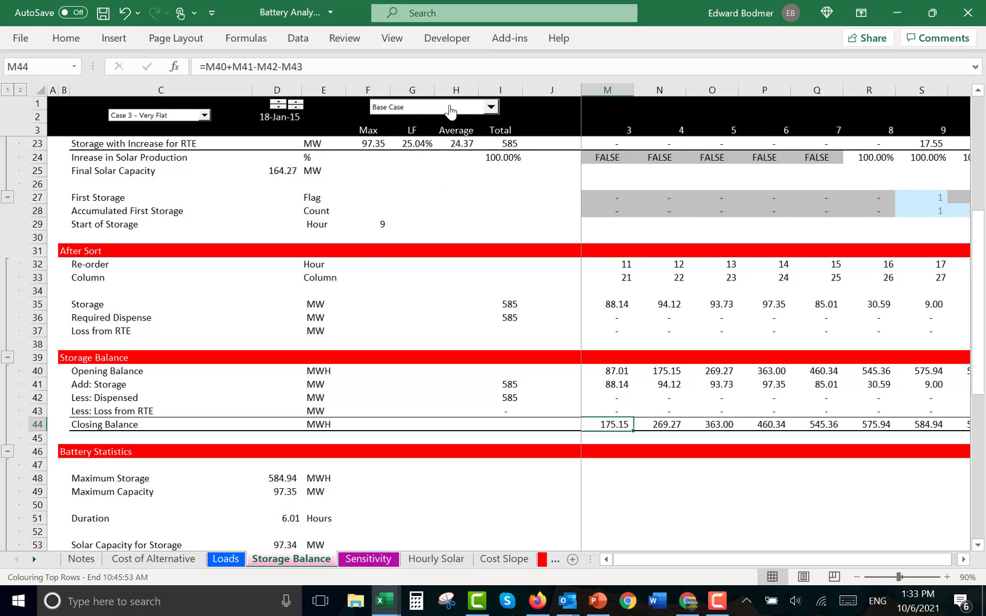
Check the Base Case Closing Balance row through to hour 24
key(Right)
key(Right)
key(Right)
key(Right)
key(Right)
key(Right)
key(Right)
key(Right)
key(Right)
key(Right)
key(Right)
key(Right)
key(Right)
key(Right)
key(Right)
key(Right)
key(Right)
key(Right)
key(Right)
key(Right)
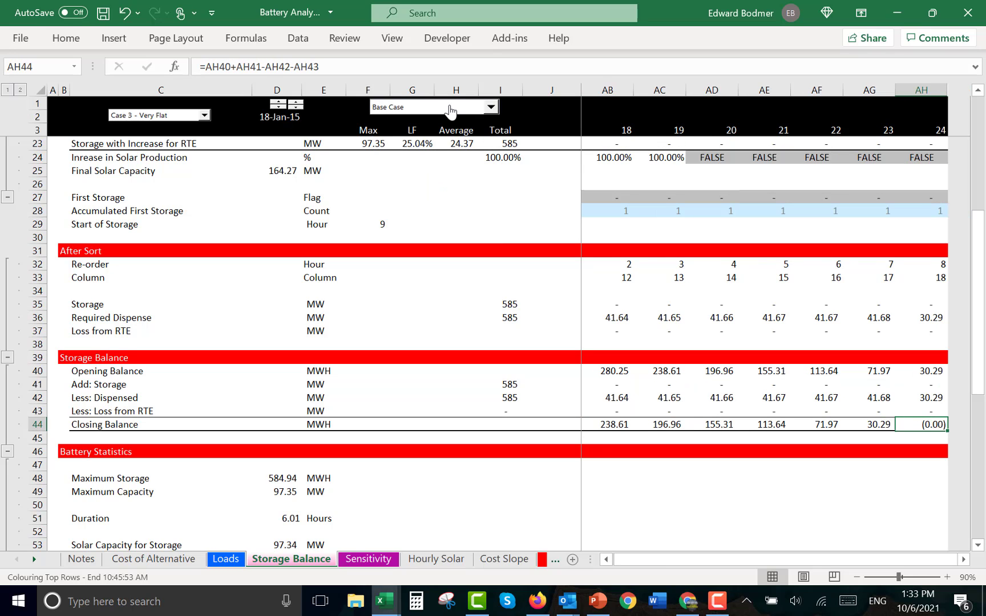
Trace the Base Case Closing Balance row from hour 24 back to hour 1
key(Left)
key(Left)
key(Left)
key(Left)
key(Left)
key(Left)
key(Left)
key(Left)
key(Left)
key(Left)
key(Left)
key(Left)
key(Left)
key(Left)
key(Left)
key(Left)
key(Left)
key(Left)
key(Left)
key(Left)
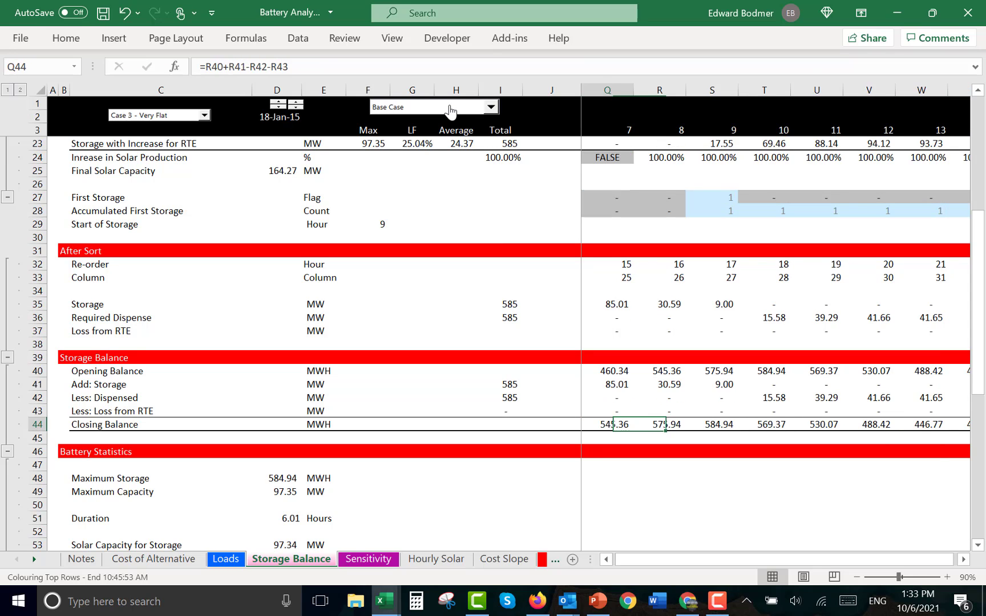
key(Left)
key(Left)
key(Left)
key(Right)
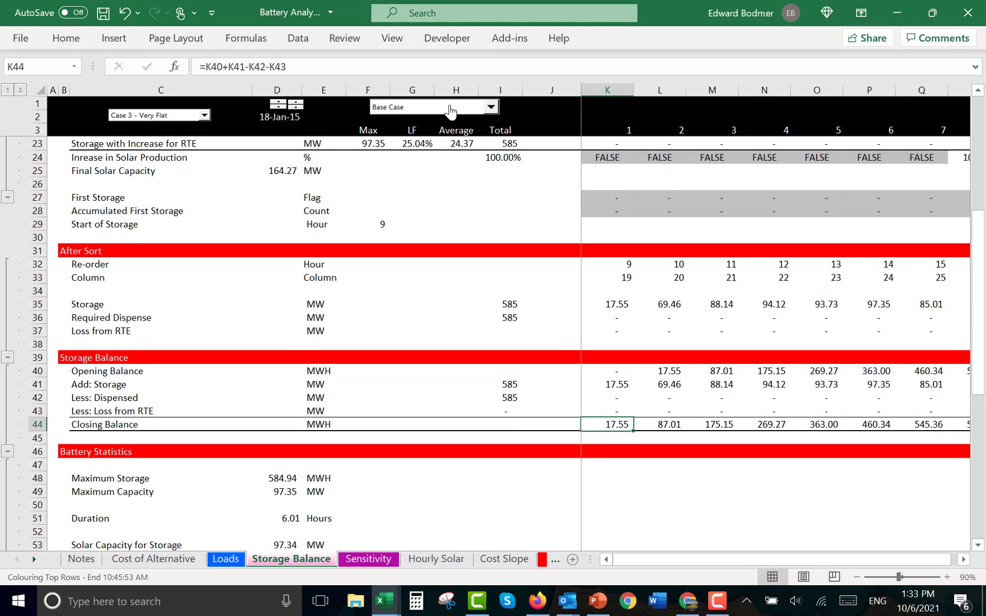
click(451, 110)
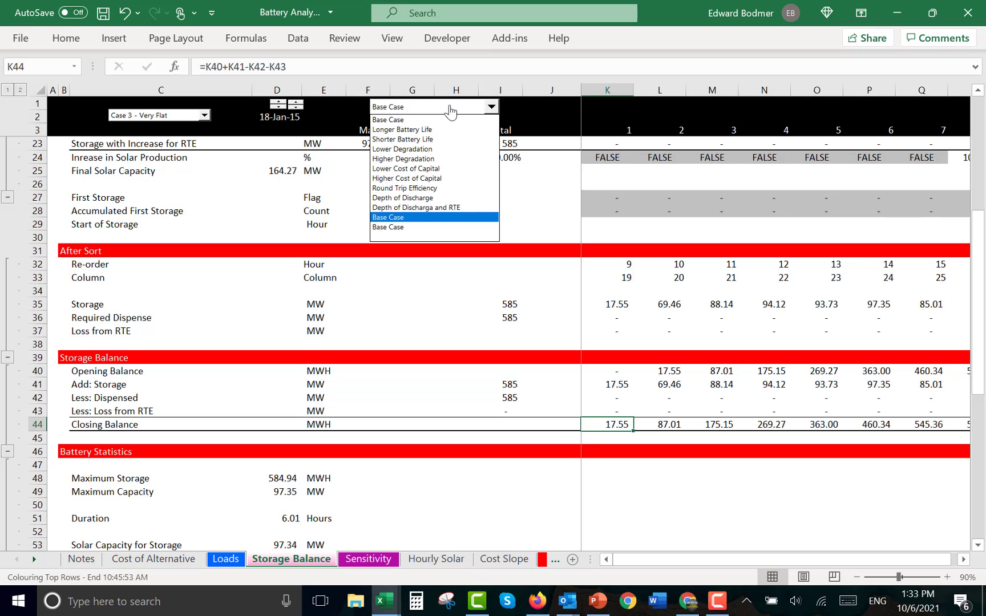
key(Up)
key(Up)
key(Up)
key(Up)
key(Up)
key(Up)
key(Up)
key(Up)
key(Up)
key(Up)
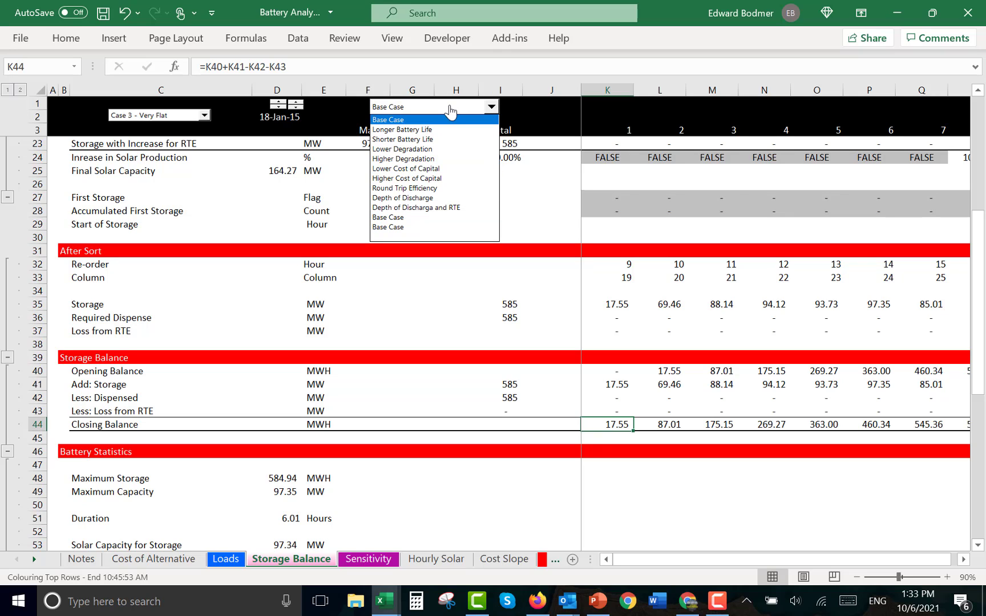
click(484, 299)
Examine the Base Case solar production, round trip efficiency and storage rows above the After Sort section
key(Up)
key(Up)
key(Up)
key(Up)
key(Up)
key(Up)
key(Up)
key(Up)
key(Up)
key(Up)
key(Up)
key(Up)
key(Up)
key(Up)
key(Up)
key(Up)
key(Up)
key(Up)
key(Up)
key(Up)
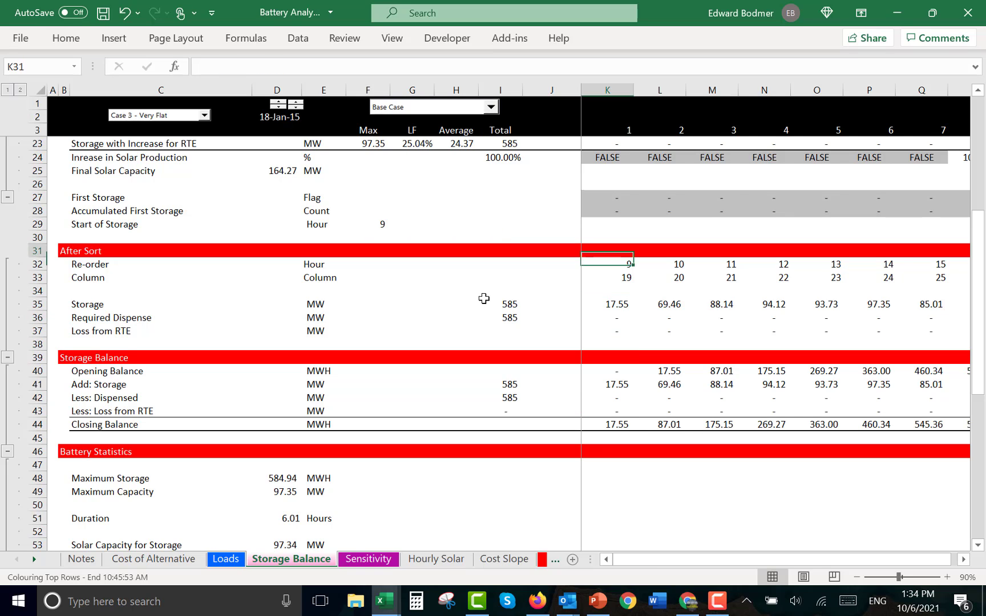
key(Up)
key(Up)
key(Up)
key(Down)
key(Down)
key(Down)
key(Down)
key(Down)
key(Down)
key(Down)
key(Down)
key(Down)
key(Down)
key(Down)
key(Down)
key(Down)
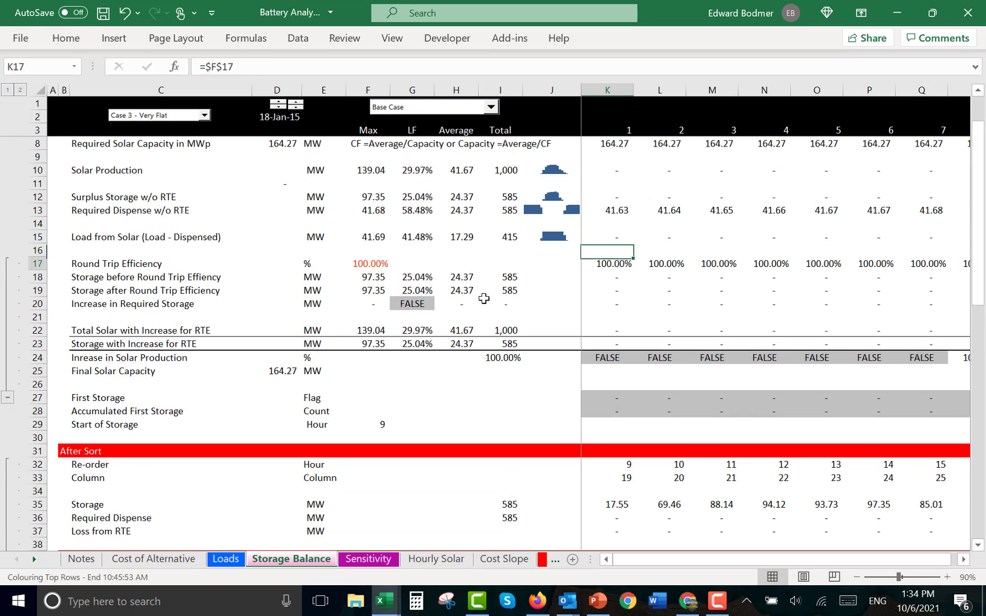
Switch the scenario to Round Trip Efficiency and inspect the total increase in solar production formula
click(417, 107)
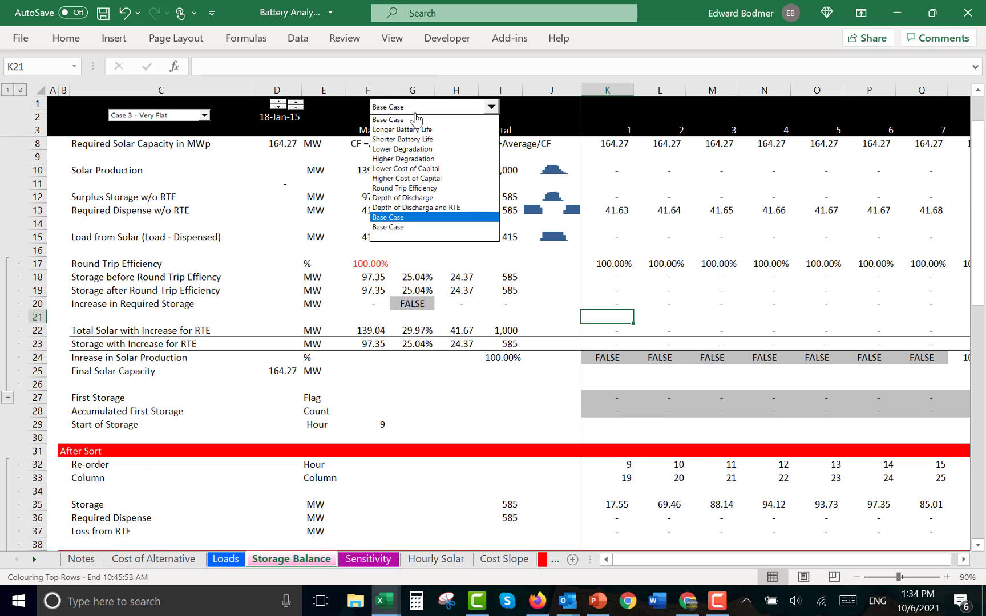
key(Up)
key(Up)
key(Up)
key(Return)
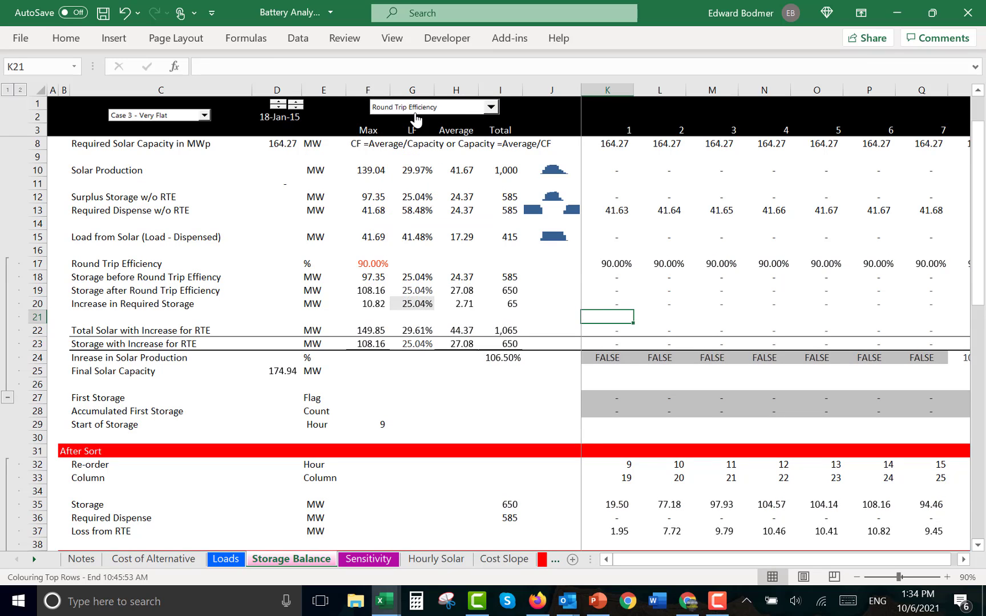
click(493, 362)
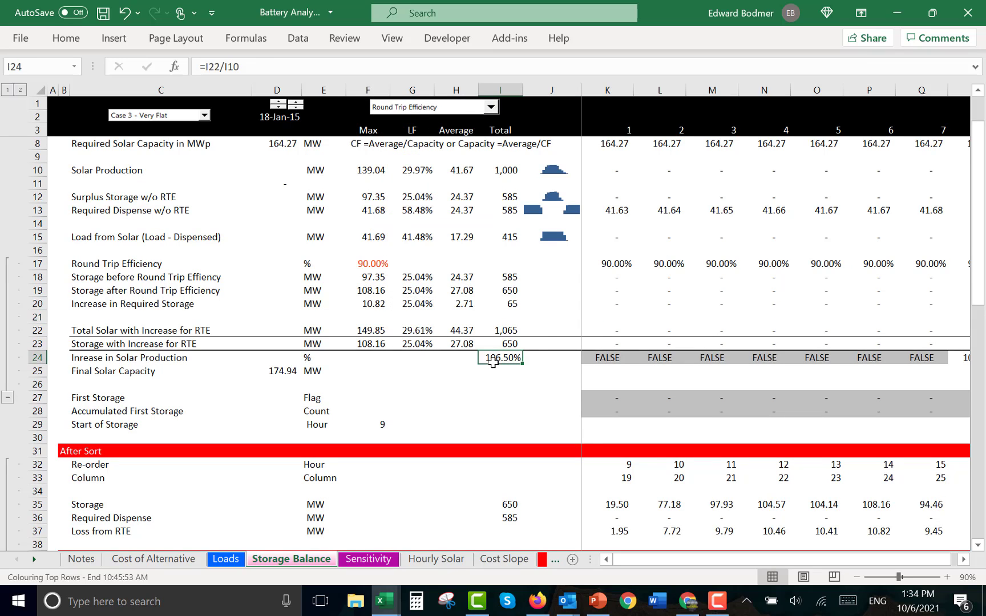
Examine the hourly formulas in the Increase in Solar Production row for the Round Trip Efficiency scenario
key(Left)
key(Left)
key(Right)
key(Right)
key(Right)
key(Right)
key(Right)
key(Right)
key(Right)
key(Right)
key(Right)
key(Right)
key(Right)
key(Right)
key(Right)
key(Right)
key(Right)
key(Right)
key(Right)
key(Right)
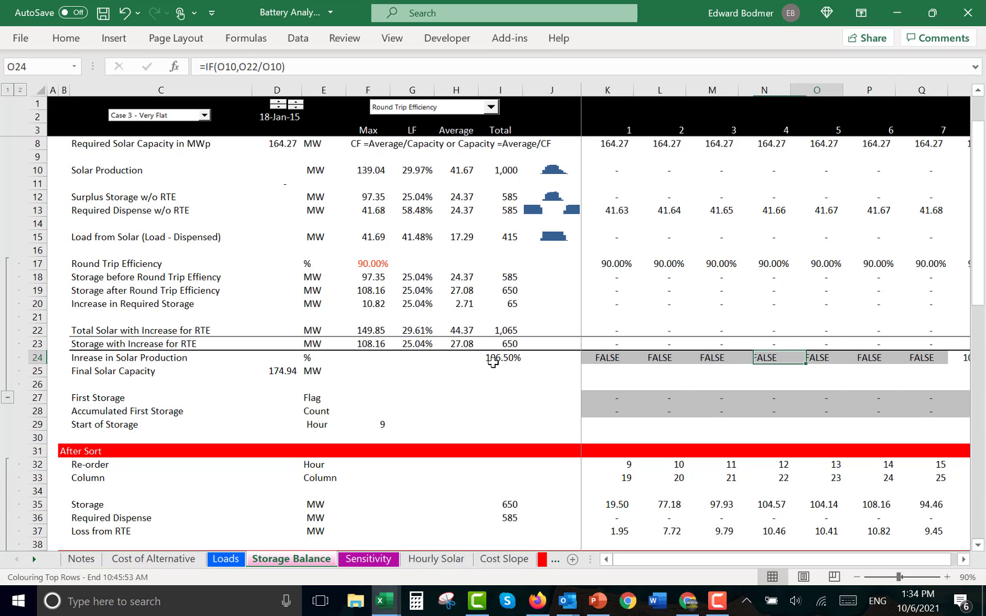
key(Left)
key(Left)
key(Left)
key(Left)
key(Left)
key(Left)
key(Left)
key(Left)
key(Left)
key(Left)
key(Left)
key(Left)
key(Left)
key(Left)
key(Left)
key(Left)
key(Left)
key(Left)
key(Left)
key(Left)
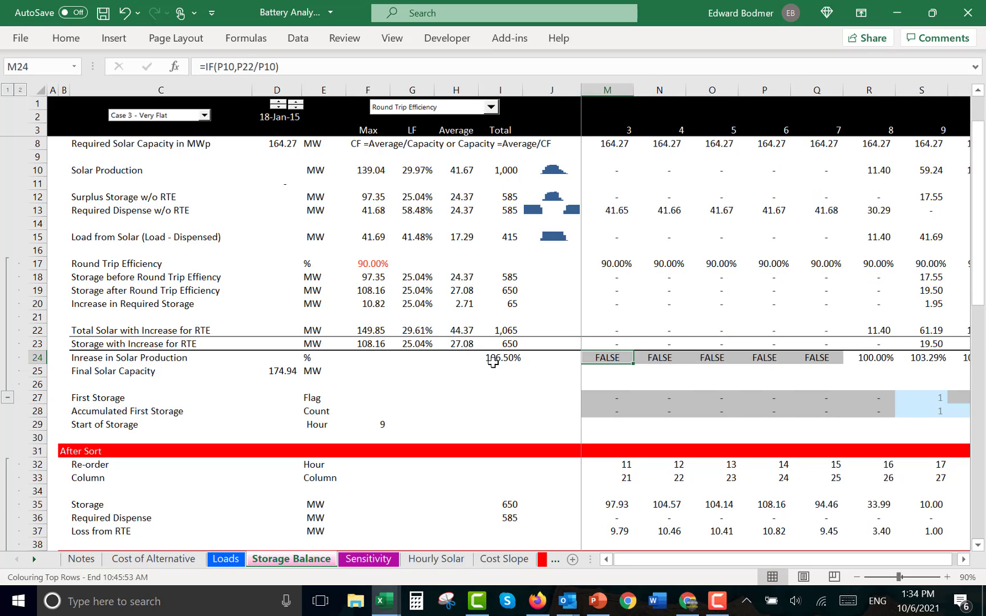
Inspect the Final Solar Capacity formula below the Increase in Solar Production row
key(Down)
key(Right)
key(Right)
key(Right)
key(Right)
key(Right)
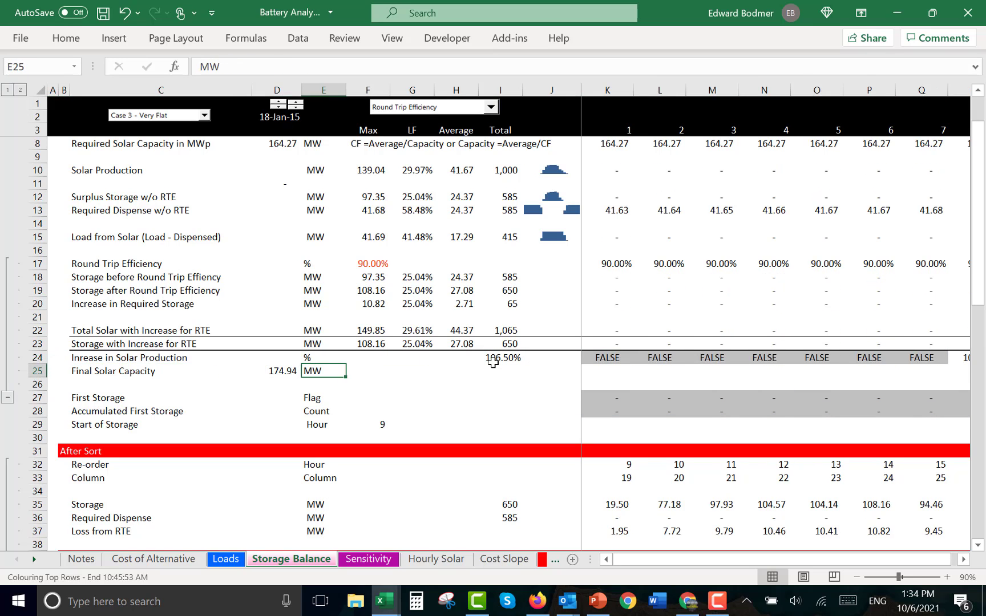
key(Left)
key(Left)
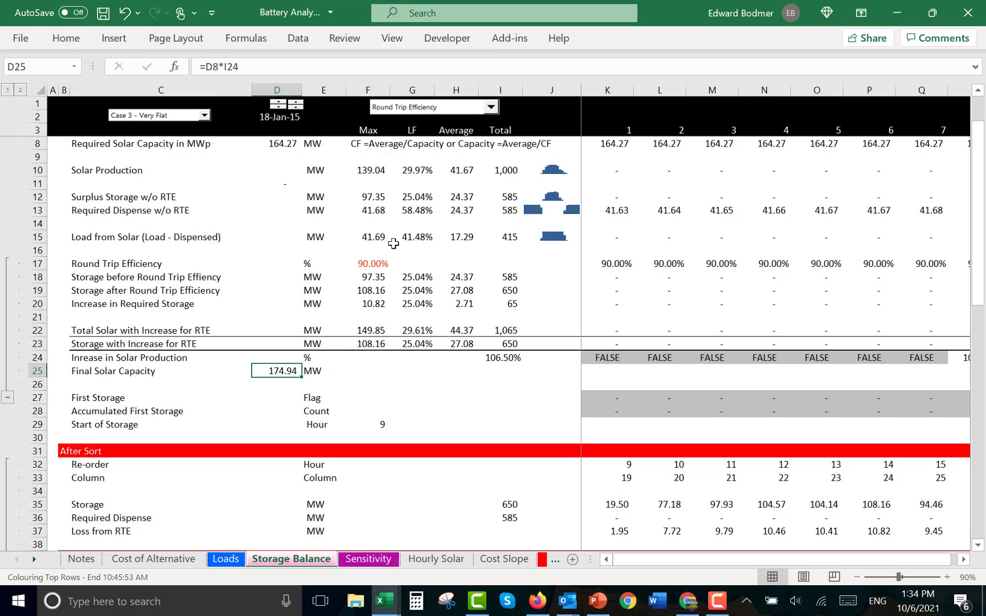
Switch the load case to Case 1 - Shaped for comparison and finish on Case 5 - Off-Peak 1
click(163, 117)
click(162, 123)
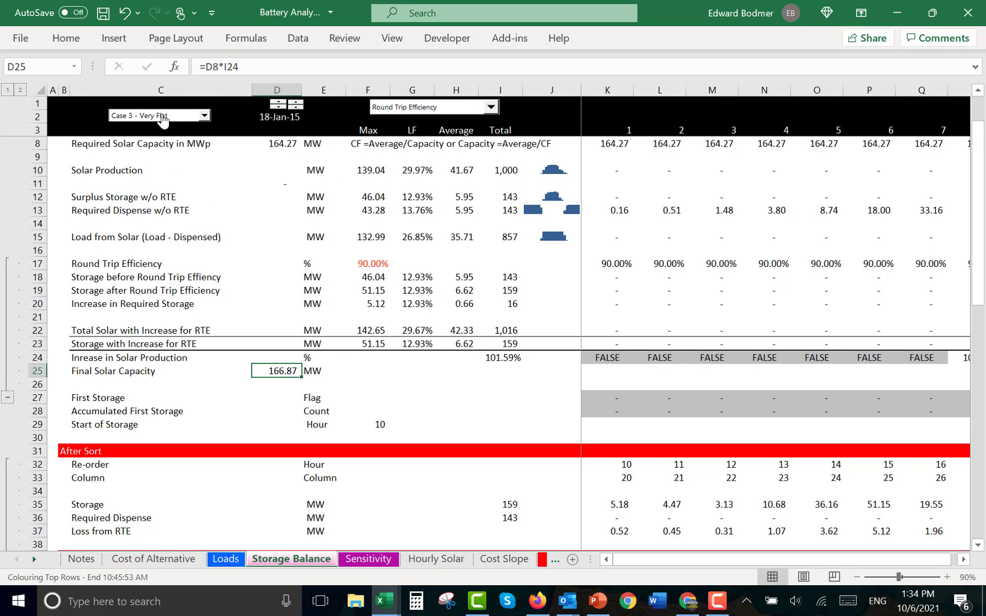
click(162, 117)
key(Down)
key(Down)
key(Down)
key(Down)
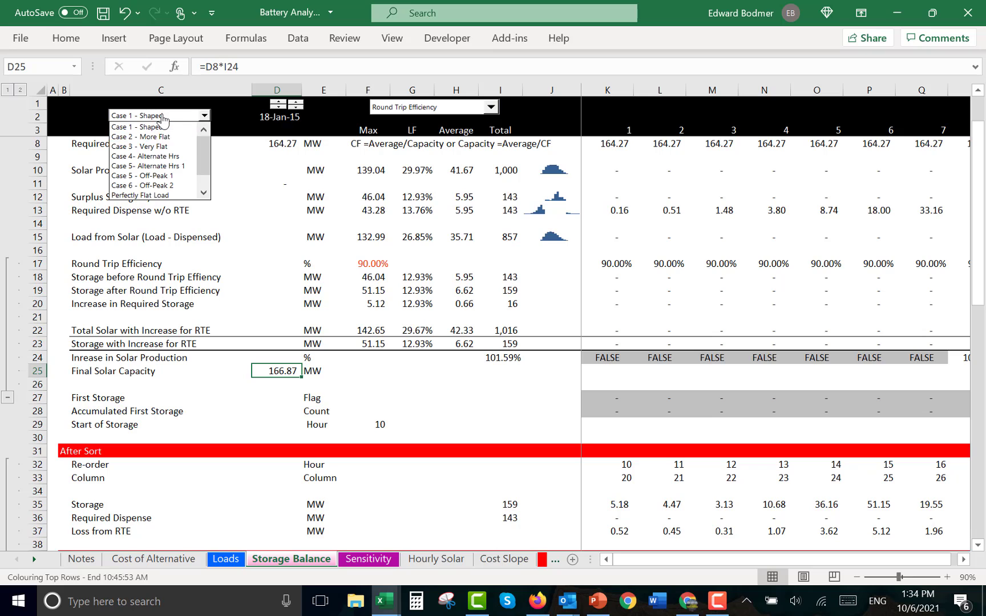
key(Return)
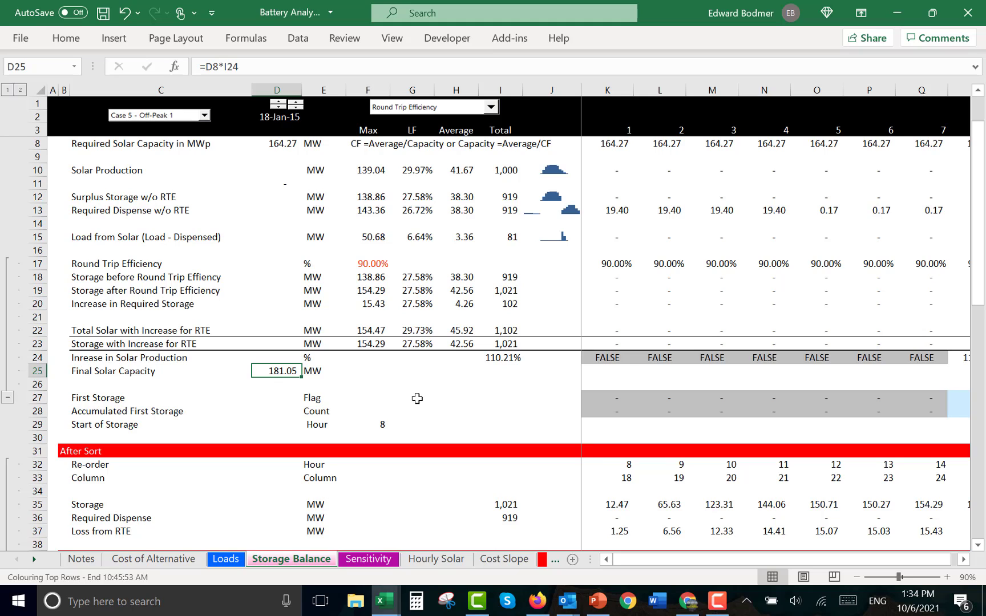
Inspect the total Increase in Solar Production formula for the off-peak case and return to Final Solar Capacity
key(Right)
key(Right)
key(Right)
key(Right)
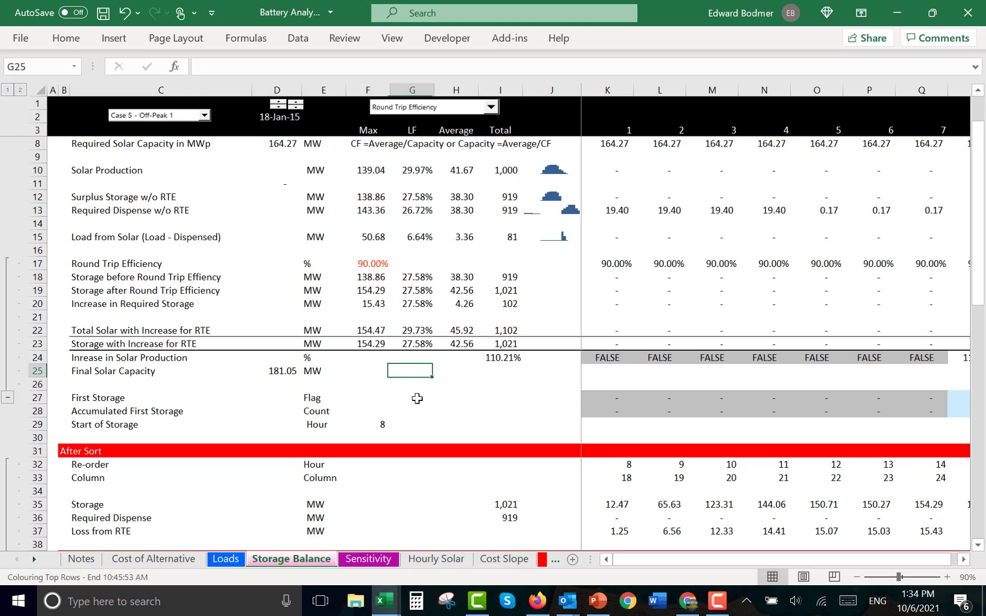
key(Up)
key(Right)
key(F2)
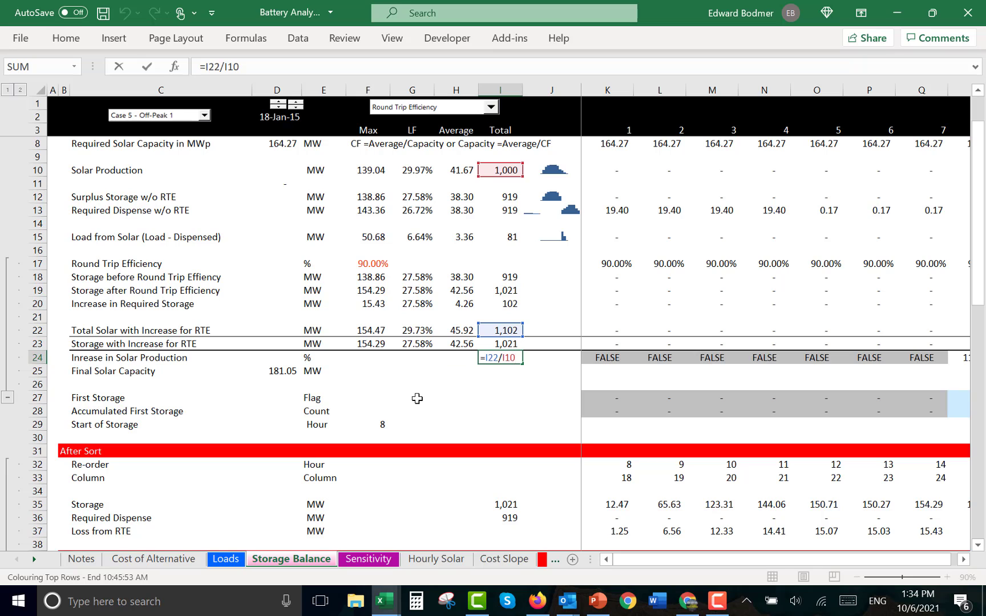
key(Escape)
key(Left)
key(Left)
key(Left)
key(Left)
key(Left)
key(Down)
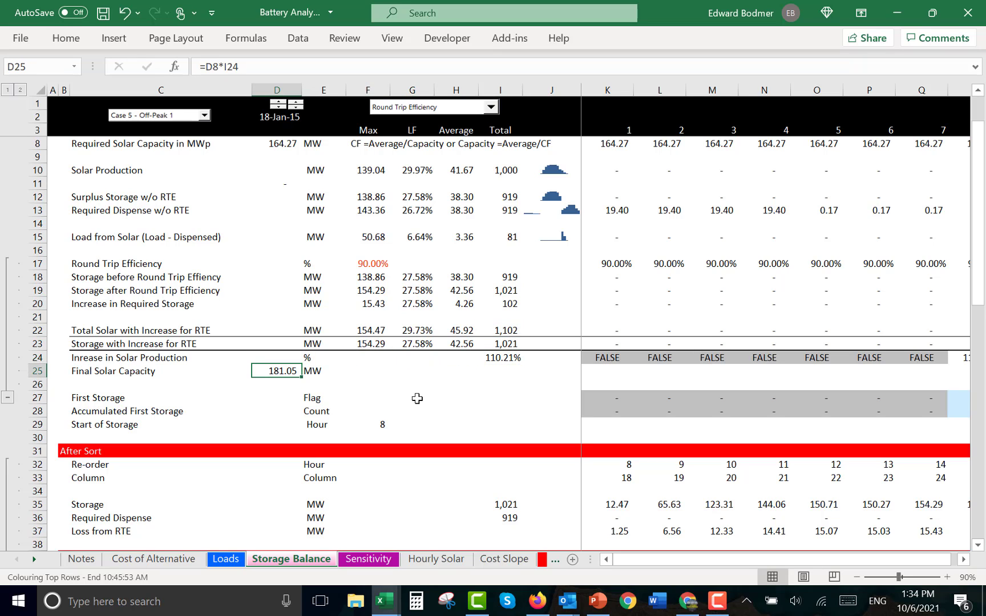
Compare the Required Solar Capacity formula near the top of the sheet with the Final Solar Capacity formula
key(Up)
key(Up)
key(Up)
key(Up)
key(Up)
key(Up)
key(Up)
key(Up)
key(Up)
key(Up)
key(Up)
key(Up)
key(Up)
key(Up)
key(Up)
key(Up)
key(Up)
key(Up)
key(Up)
key(Down)
key(Down)
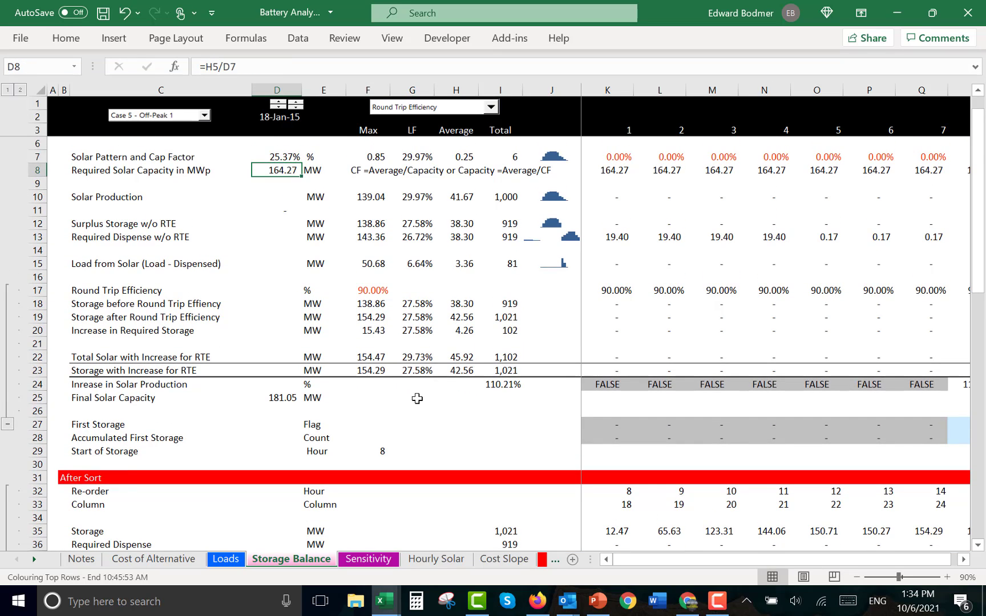
key(Down)
key(Down)
key(Down)
key(Down)
key(Down)
key(Down)
key(Down)
key(Down)
key(Down)
key(Down)
key(Down)
key(Down)
key(Down)
key(Down)
key(Down)
key(Down)
key(Down)
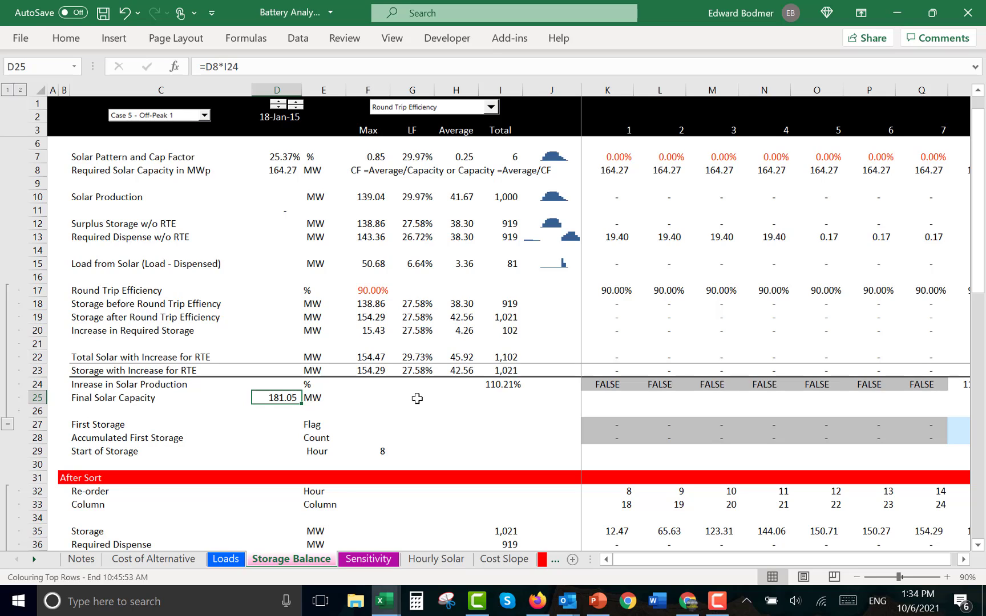
Show the Cost of Alternative sheet and compare the real LCOE of Solar + Battery with All Thermal
click(239, 260)
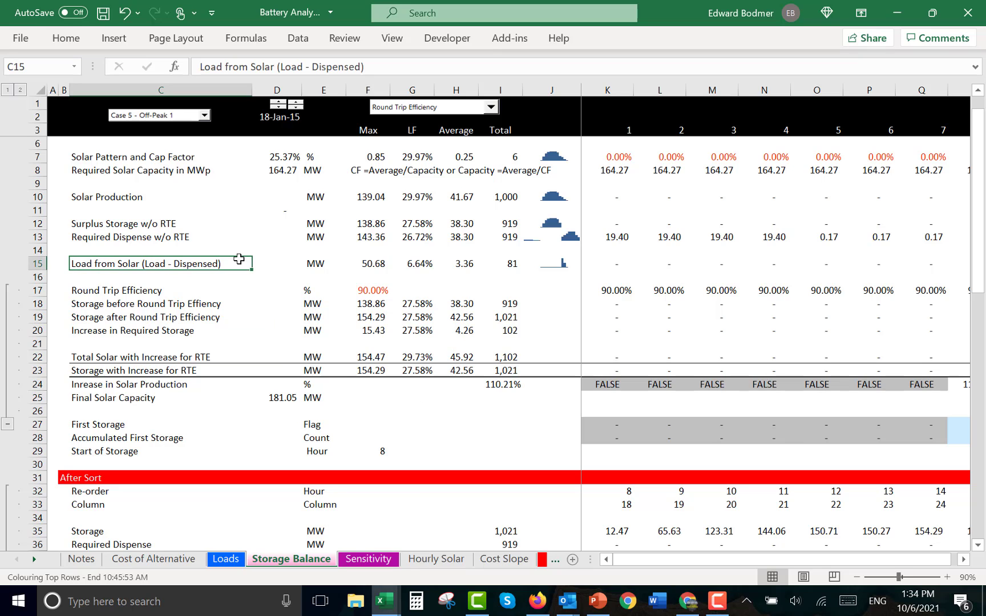
key(ctrl+Page_Up)
key(ctrl+Page_Up)
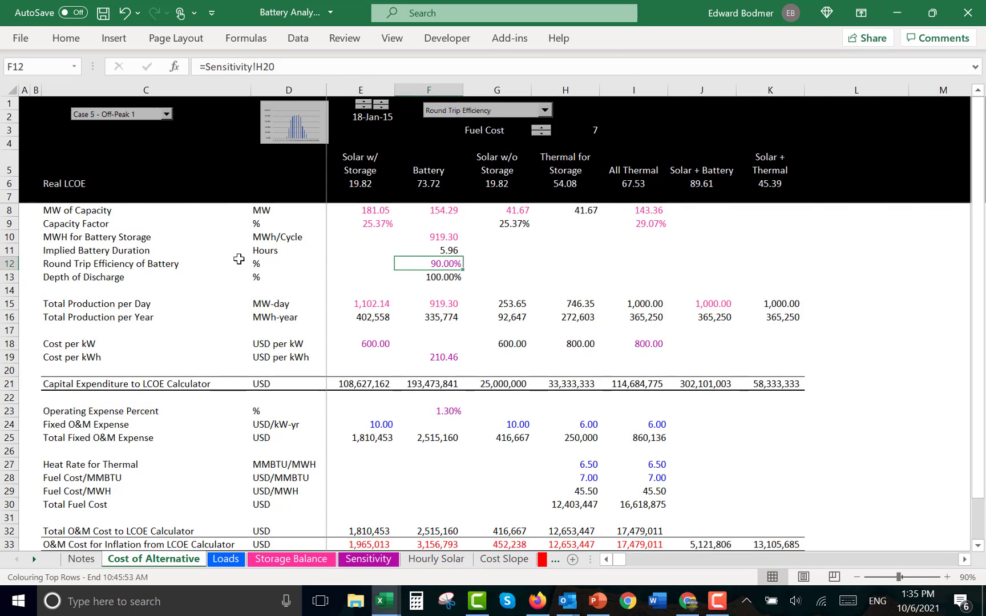
key(ctrl+Page_Up)
key(ctrl+Page_Down)
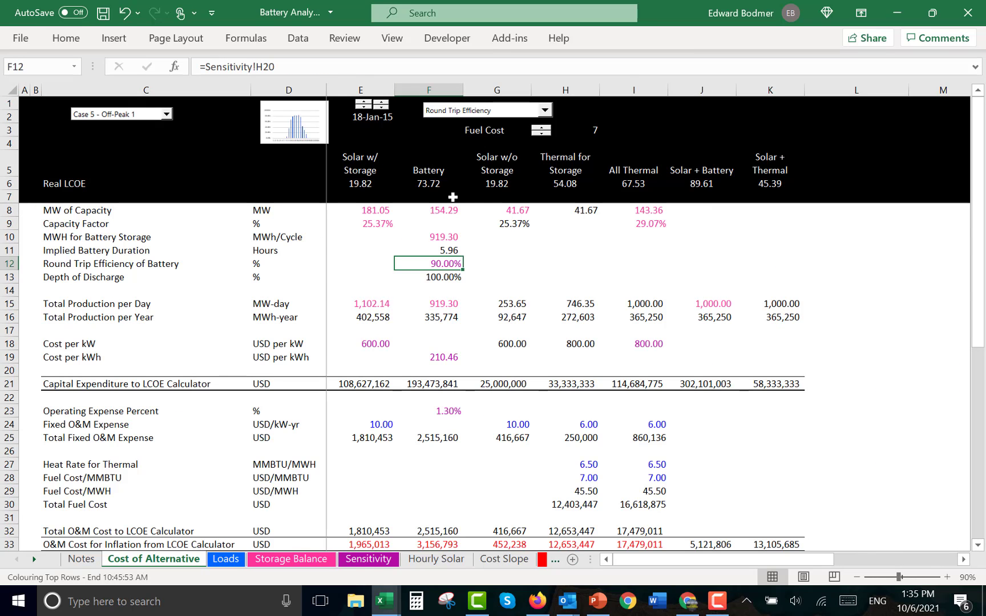
click(604, 234)
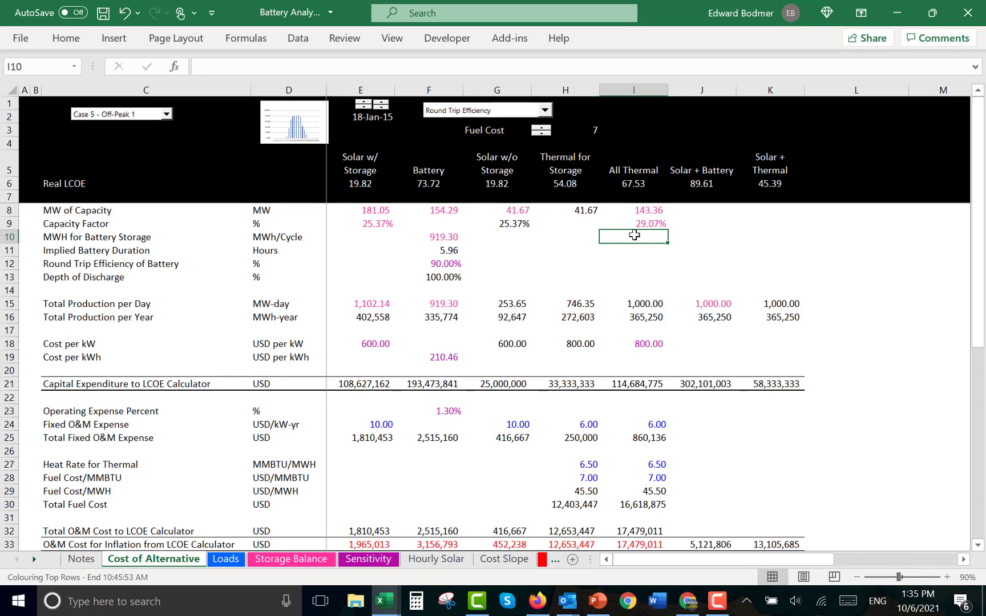
click(702, 183)
key(Left)
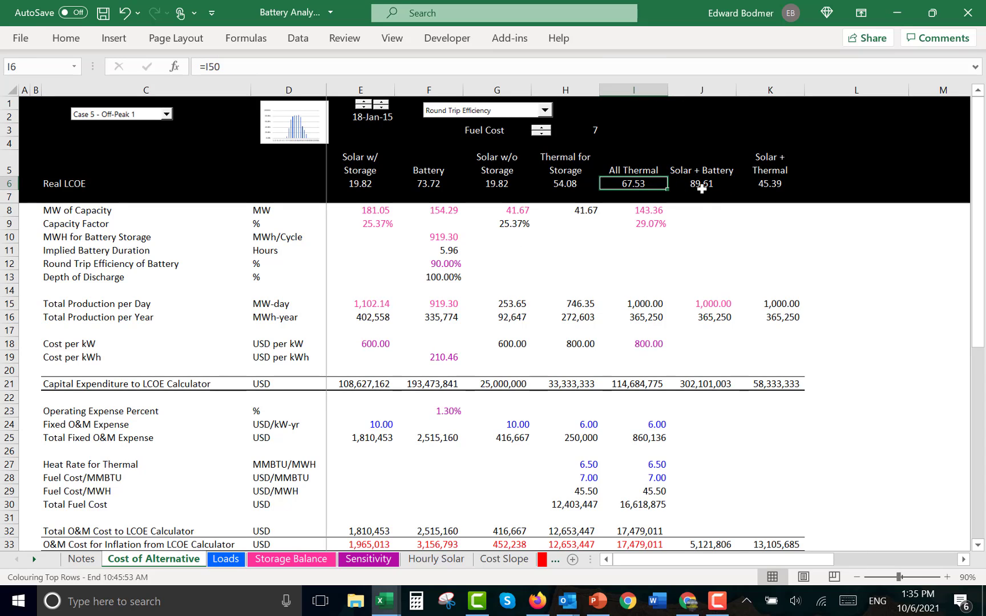
key(Left)
key(Left)
key(Right)
key(Right)
Lower the fuel cost to 6 and change the load case to Case 1 - Shaped
click(542, 134)
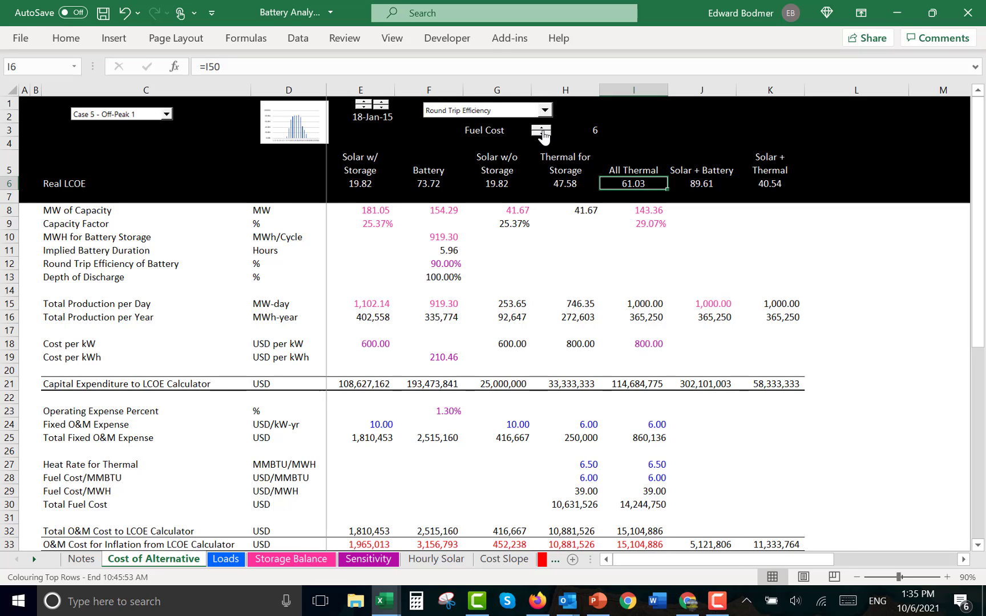
click(129, 117)
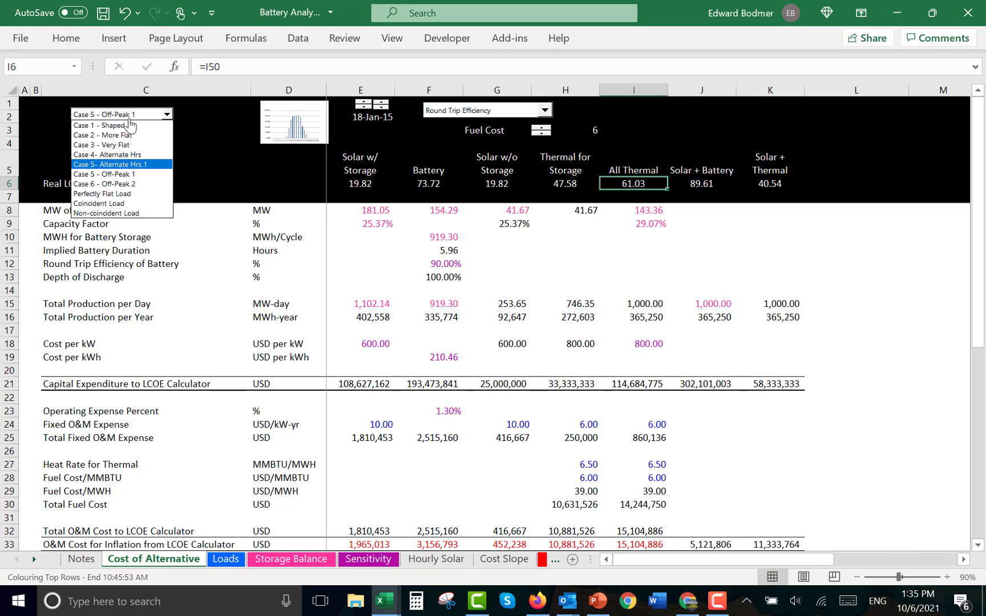
click(130, 125)
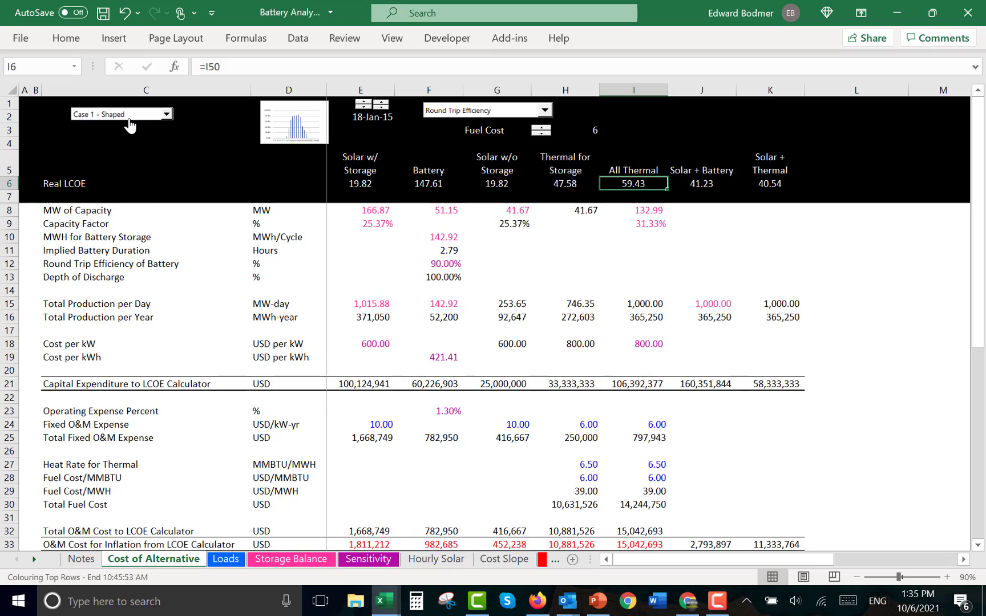
Compare the Solar + Battery real LCOE with the thermal alternatives for the shaped load
click(711, 185)
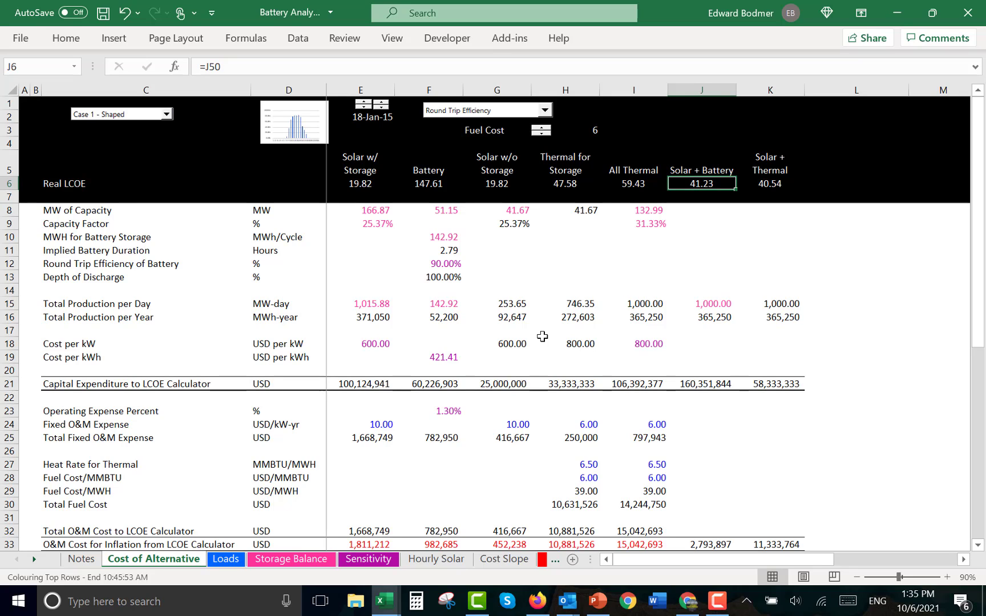
key(Left)
key(Left)
key(Right)
key(Right)
key(Left)
key(Right)
Switch the sensitivity scenario to Longer Battery Life
click(496, 112)
key(Up)
key(Up)
key(Up)
key(Up)
key(Up)
key(Up)
key(Up)
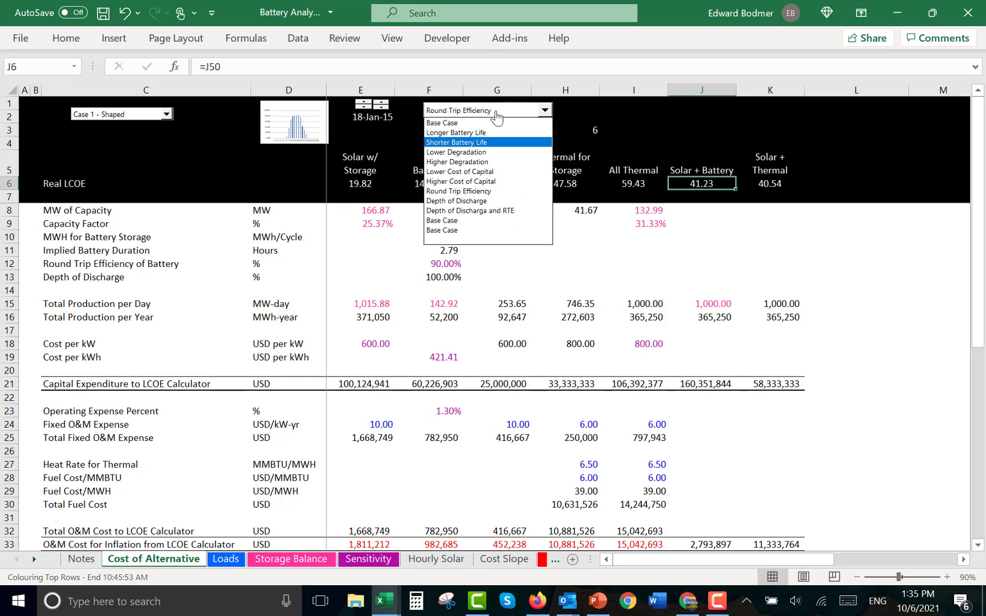
key(Down)
key(Return)
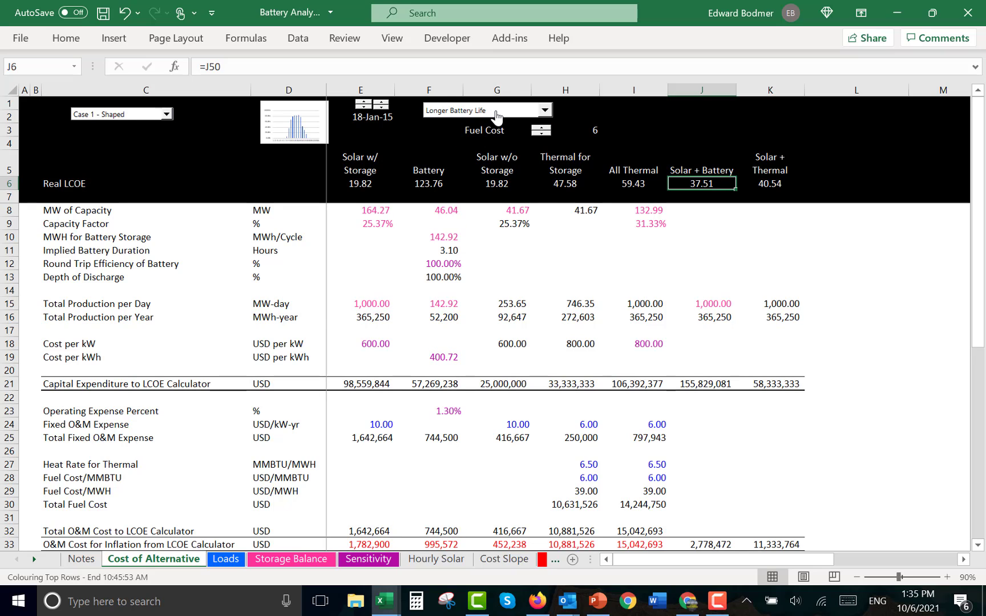
Change the load case to Case 3 - Very Flat under the Longer Battery Life scenario
click(100, 115)
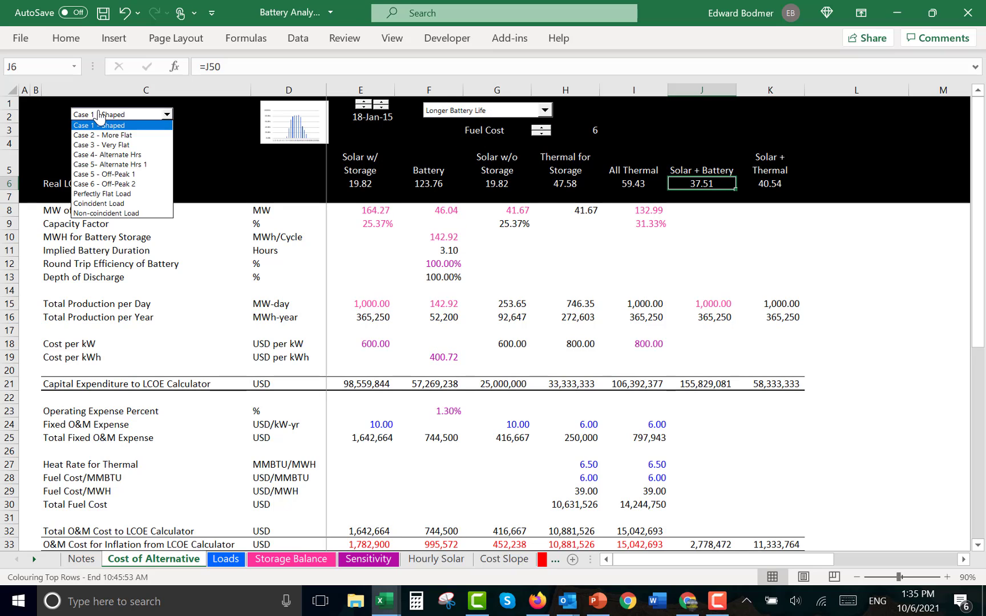
key(Down)
key(Down)
key(Return)
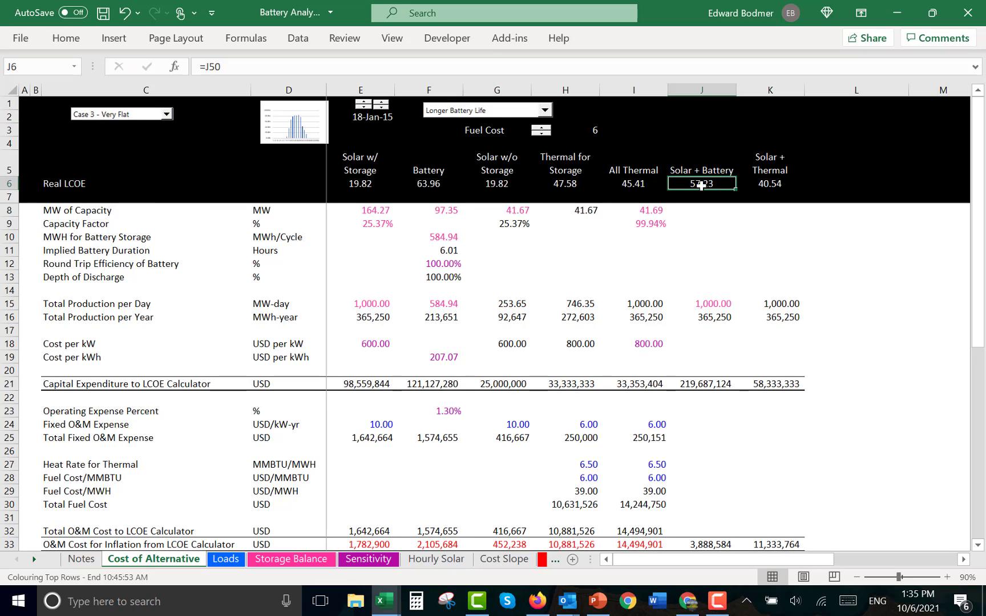
Change the load case to Case 5 - Off-Peak 1 under the Longer Battery Life scenario
click(121, 116)
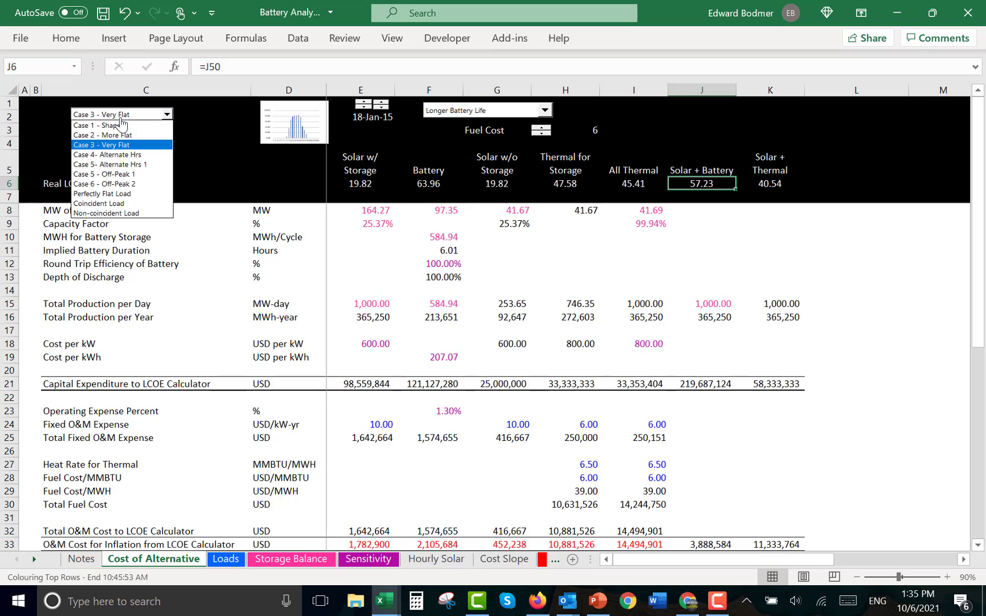
key(Down)
key(Down)
key(Down)
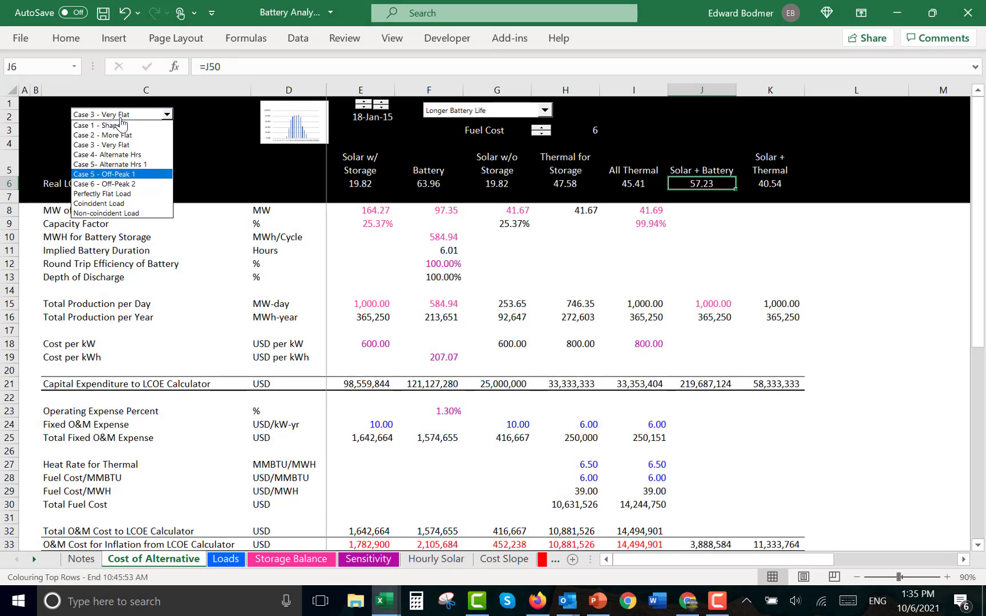
key(Return)
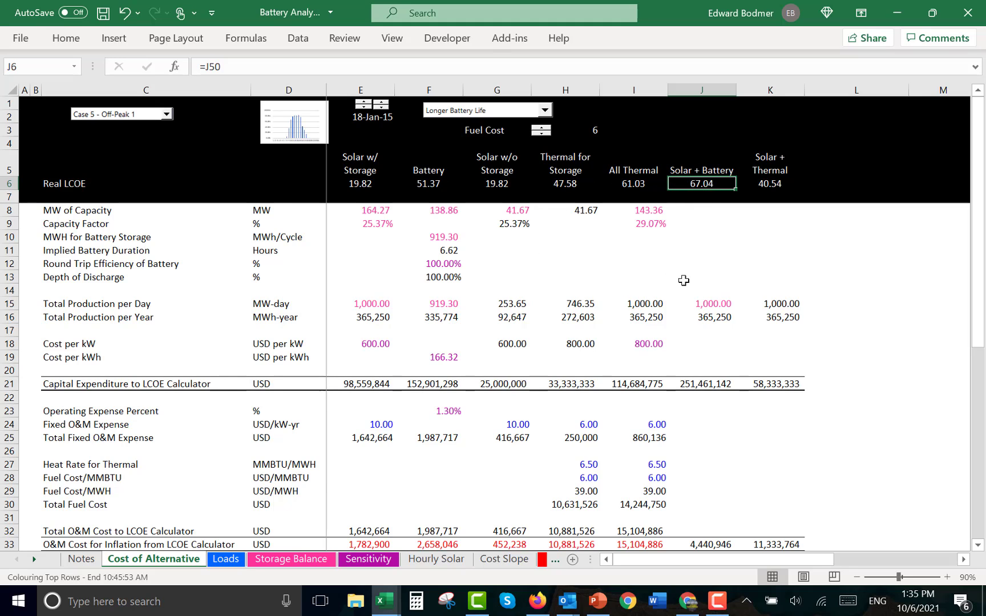
key(Down)
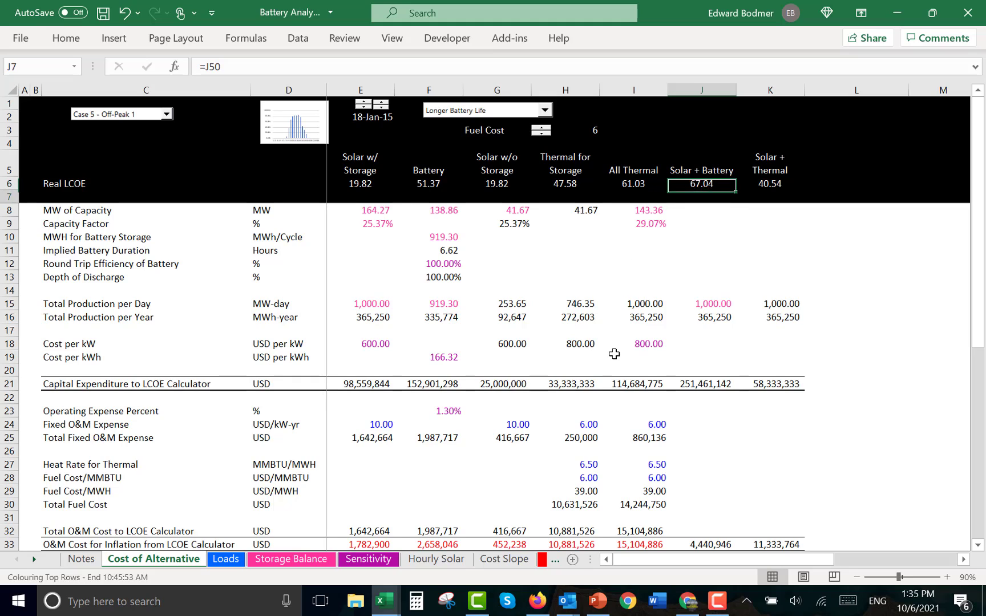
key(Down)
key(Down)
key(Up)
key(Up)
key(Up)
key(Up)
key(Up)
key(Up)
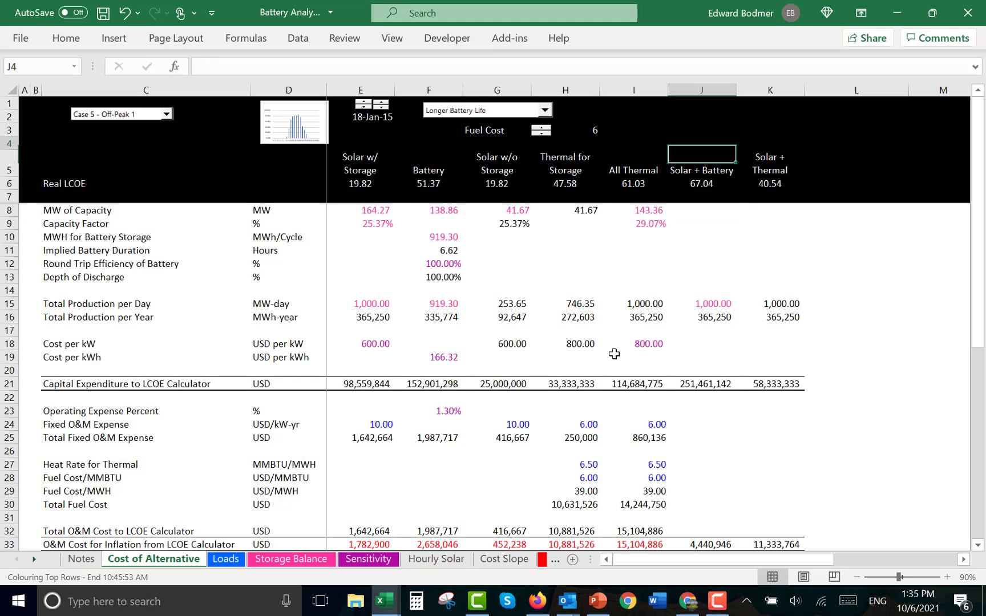
key(Down)
key(Down)
key(Down)
key(Down)
key(Down)
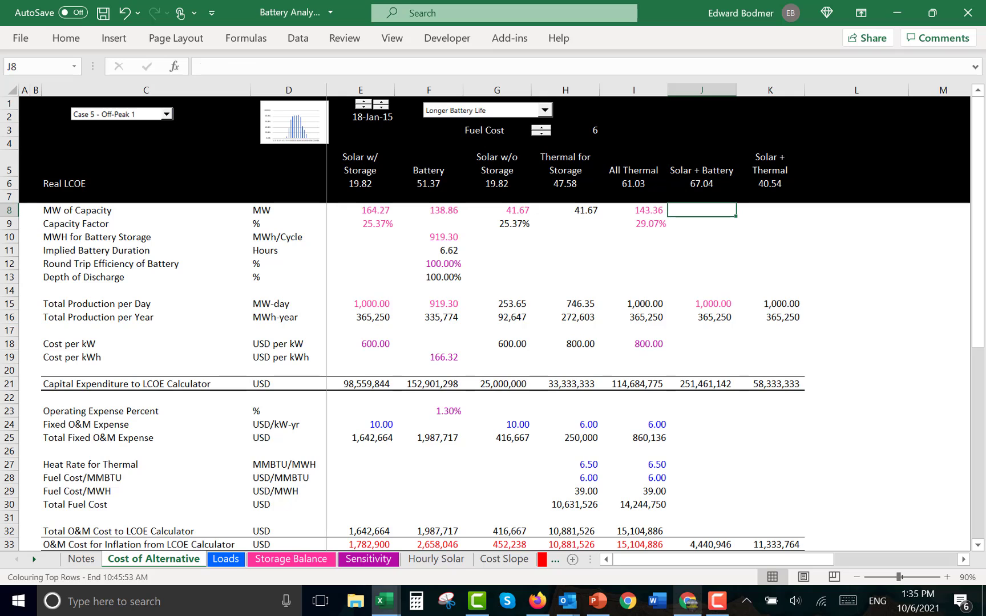
Switch to the Battery Analysis presentation in PowerPoint and present slide 66, Depth of Discharge, full screen
click(534, 602)
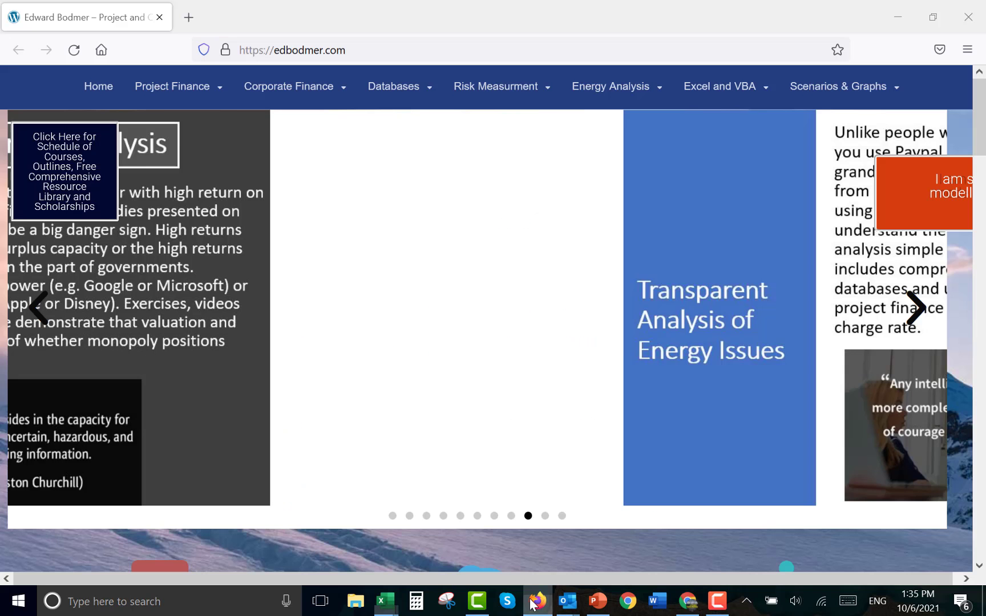
click(597, 605)
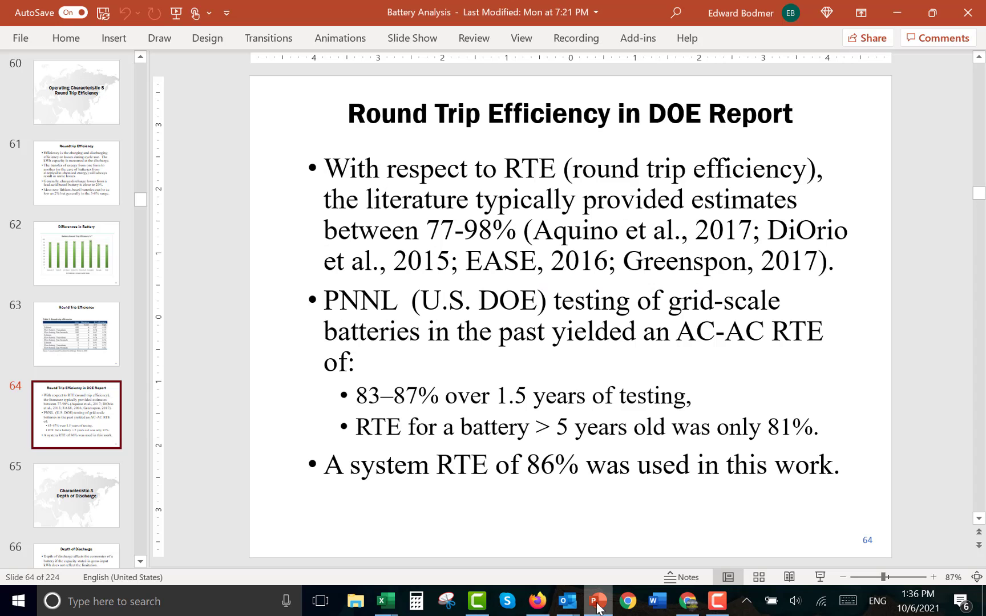
click(62, 515)
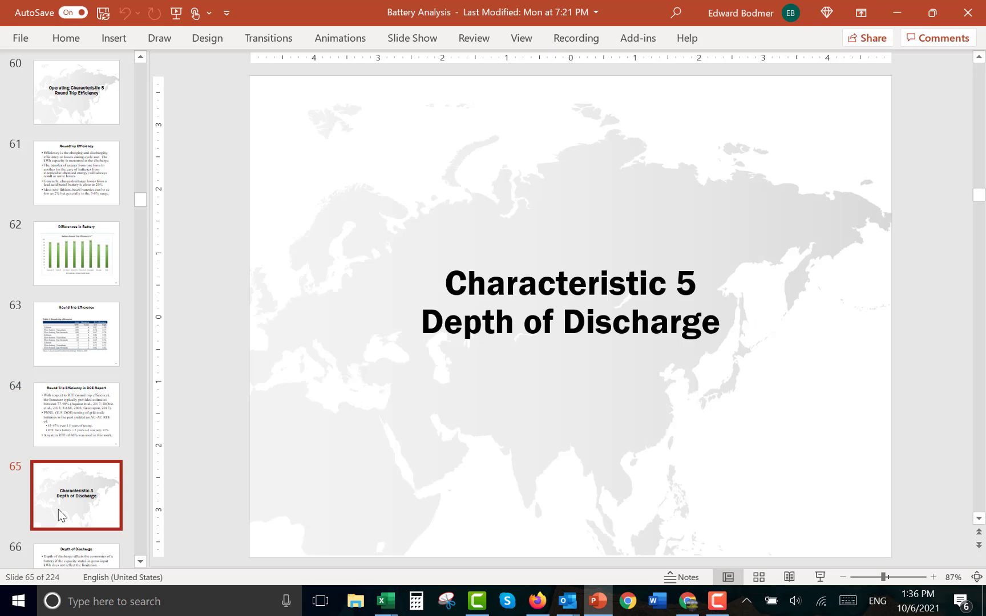
key(Down)
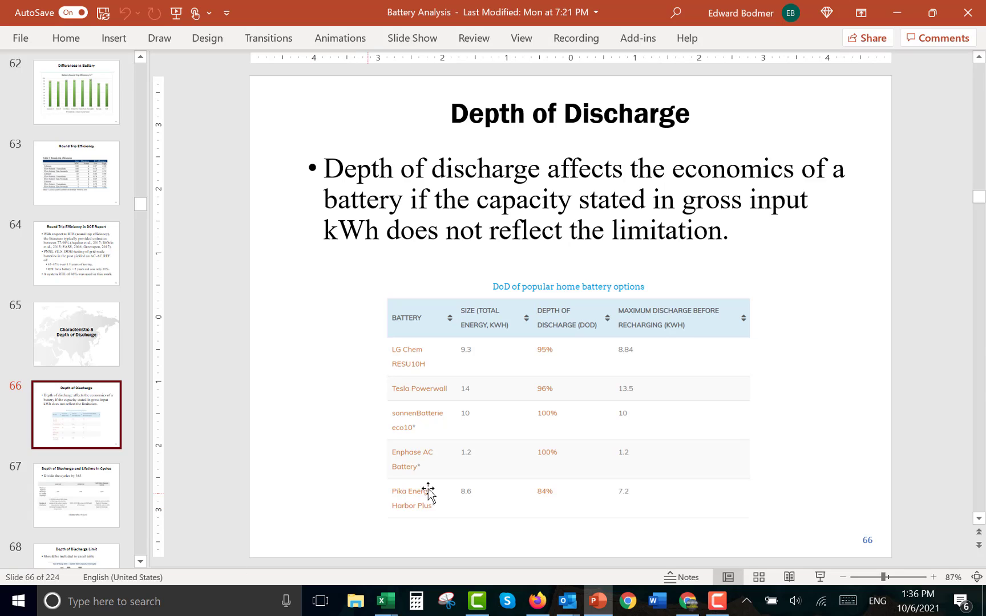
click(818, 577)
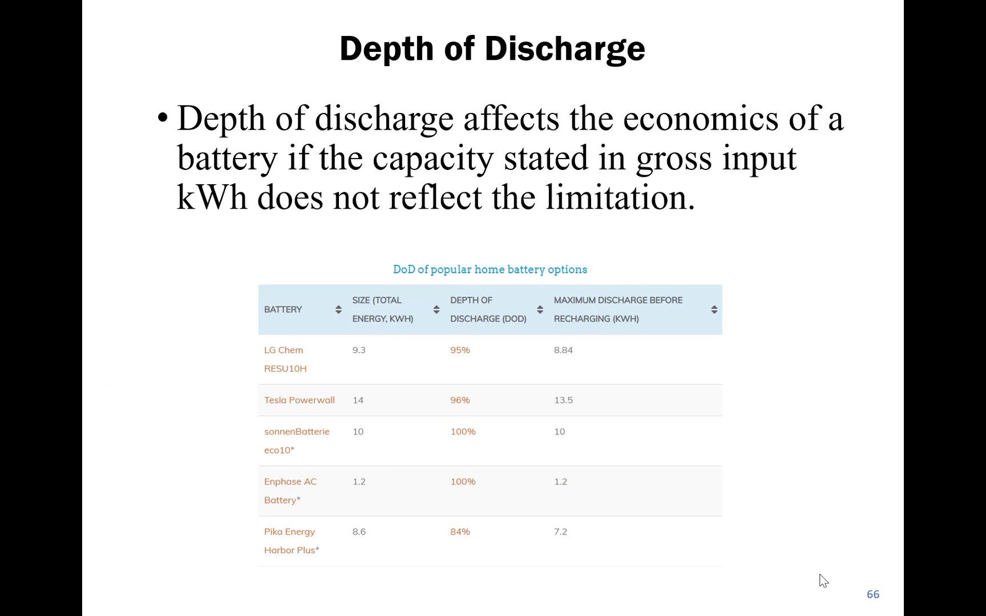
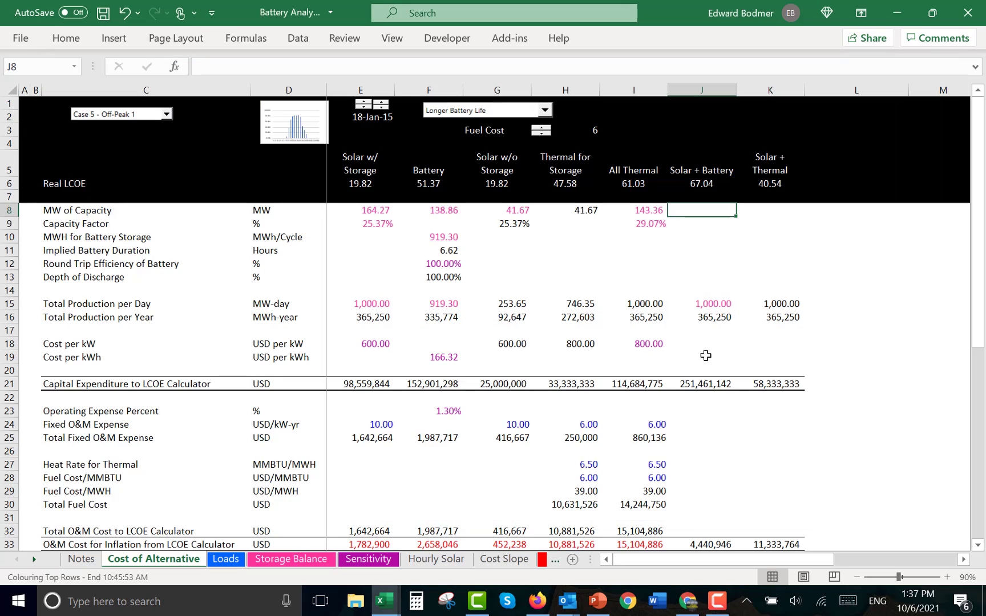
Return to the Excel workbook and switch the sensitivity scenario to Depth of Discharga and RTE
key(Up)
key(Up)
key(Up)
key(Down)
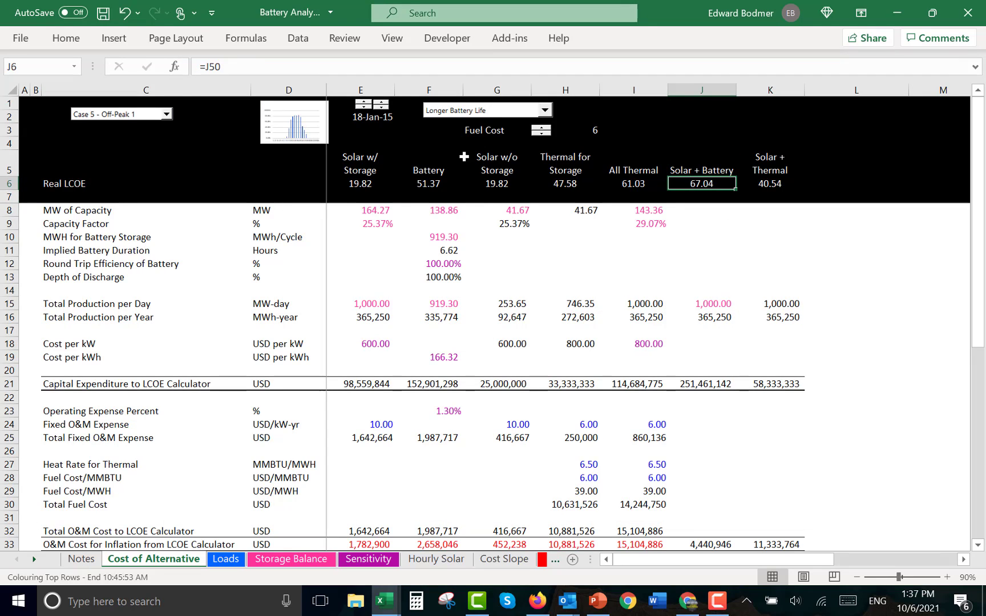
click(459, 110)
key(Down)
key(Down)
key(Down)
key(Down)
key(Down)
key(Down)
key(Down)
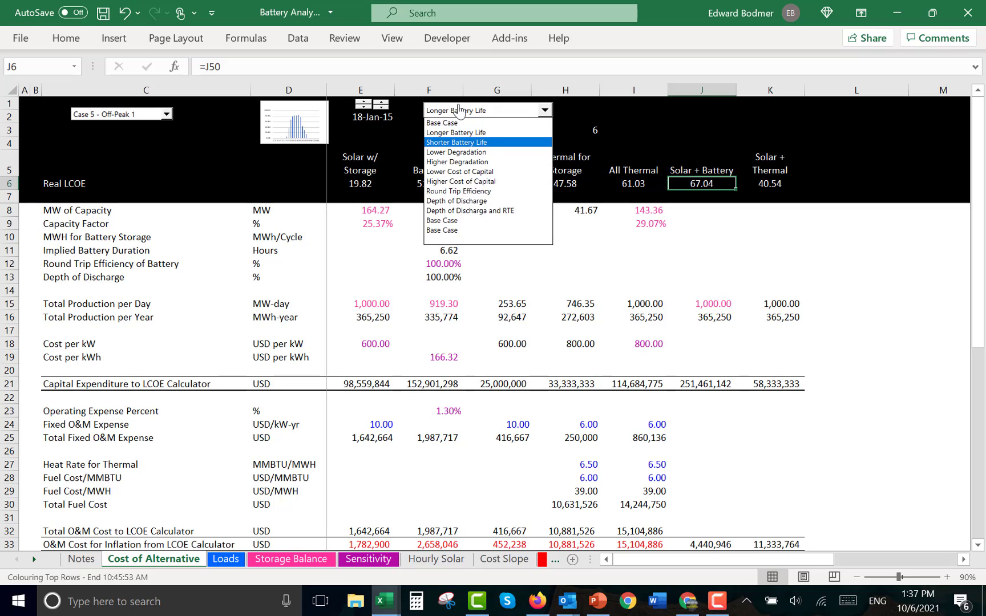
key(Down)
key(Return)
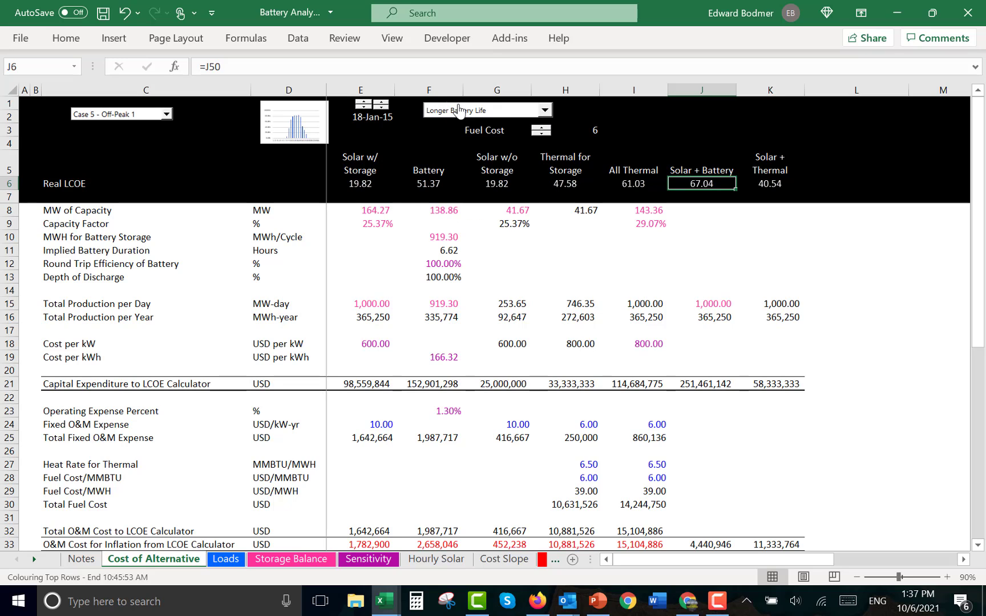
click(500, 256)
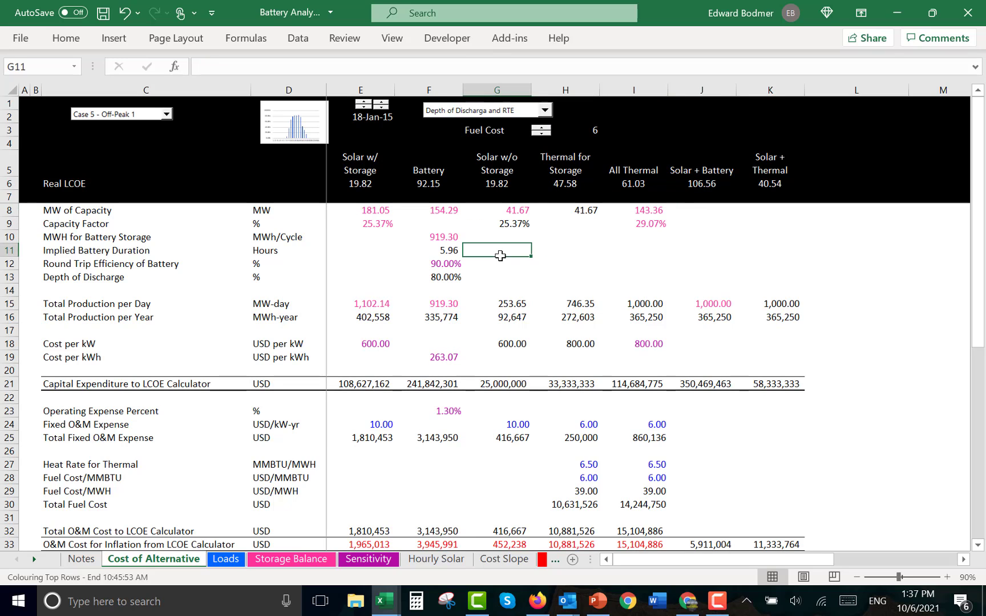
Examine the real LCOE row and the battery's round trip efficiency and depth of discharge under this scenario
key(Up)
key(Up)
key(Up)
key(Up)
key(Up)
key(Up)
key(Up)
key(Up)
key(Up)
key(Up)
key(Down)
key(Down)
key(Down)
key(Down)
key(Down)
key(Down)
key(Down)
key(Down)
key(Down)
key(Down)
key(Down)
key(Down)
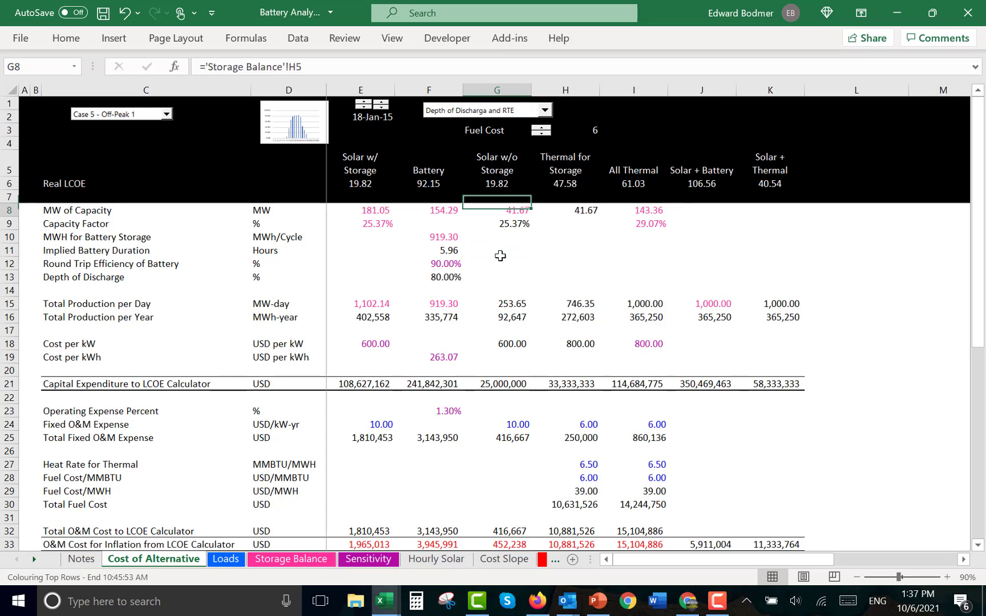
key(Left)
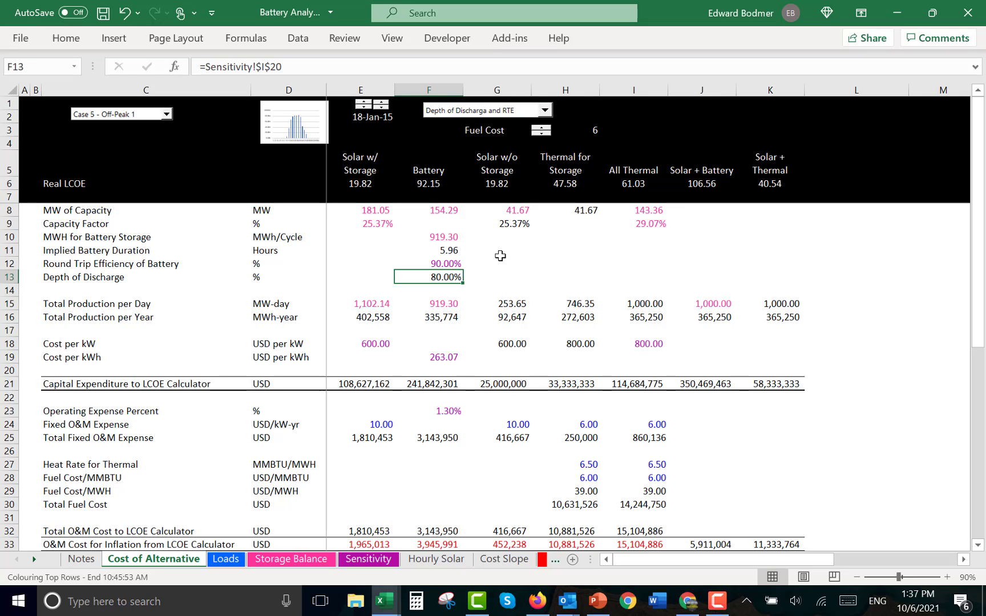
On the Sensitivity sheet, set the Depth of Discharge Percent of the Depth of Discharga and RTE scenario to 90%
key(ctrl+Page_Down)
key(ctrl+Page_Down)
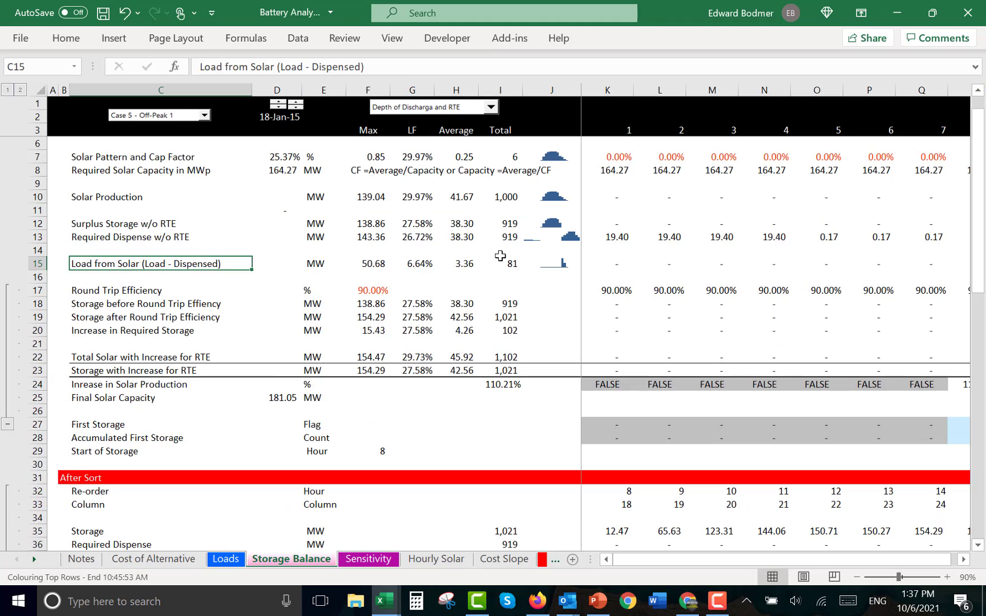
key(ctrl+Page_Down)
key(Up)
key(Down)
key(Down)
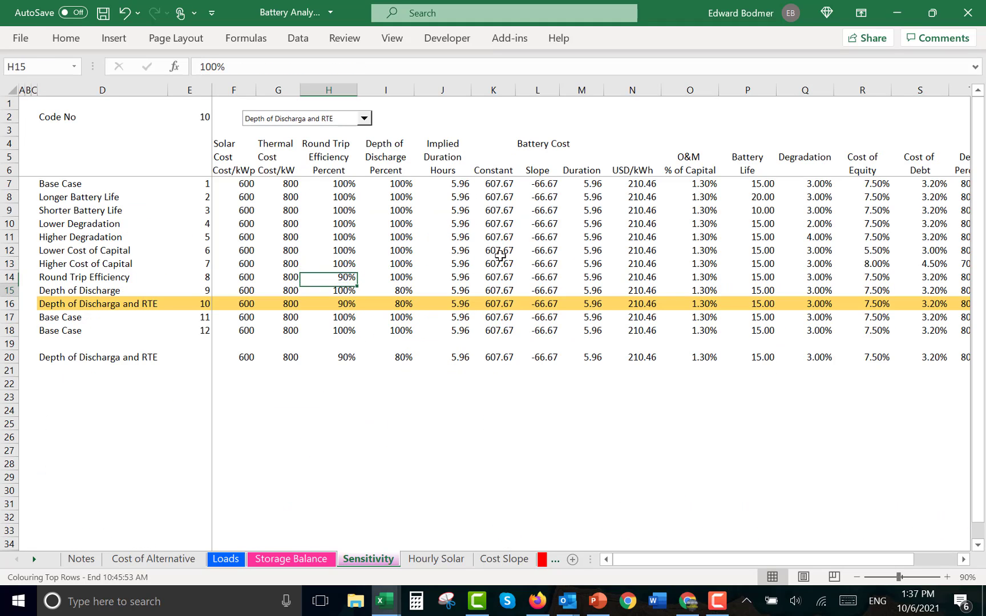
key(Down)
key(Right)
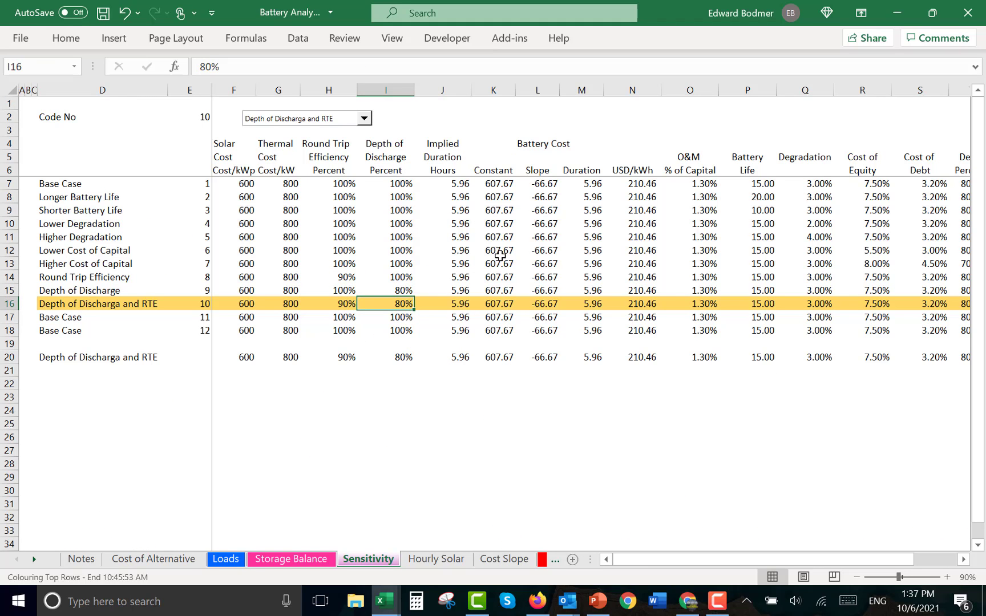
text(90)
key(Return)
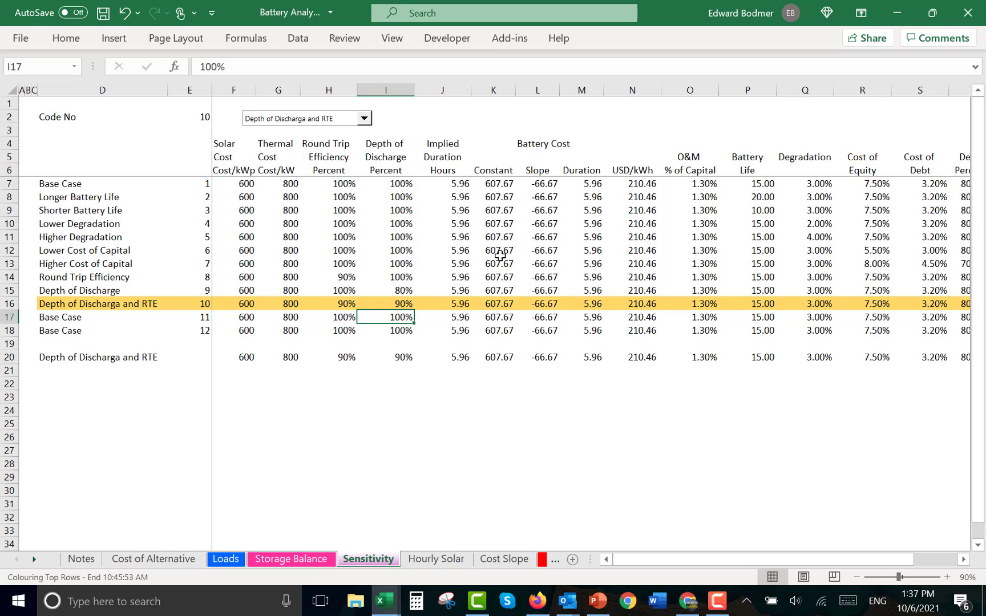
Set the Round Trip Efficiency Percent of the Depth of Discharga and RTE scenario to 92%
key(Up)
key(Left)
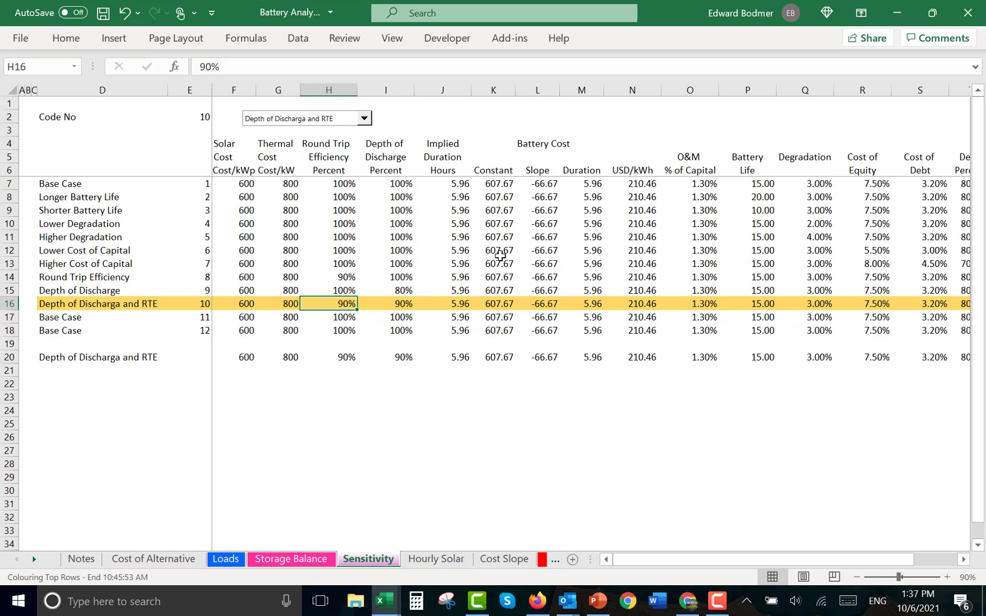
text(92)
key(Return)
key(Up)
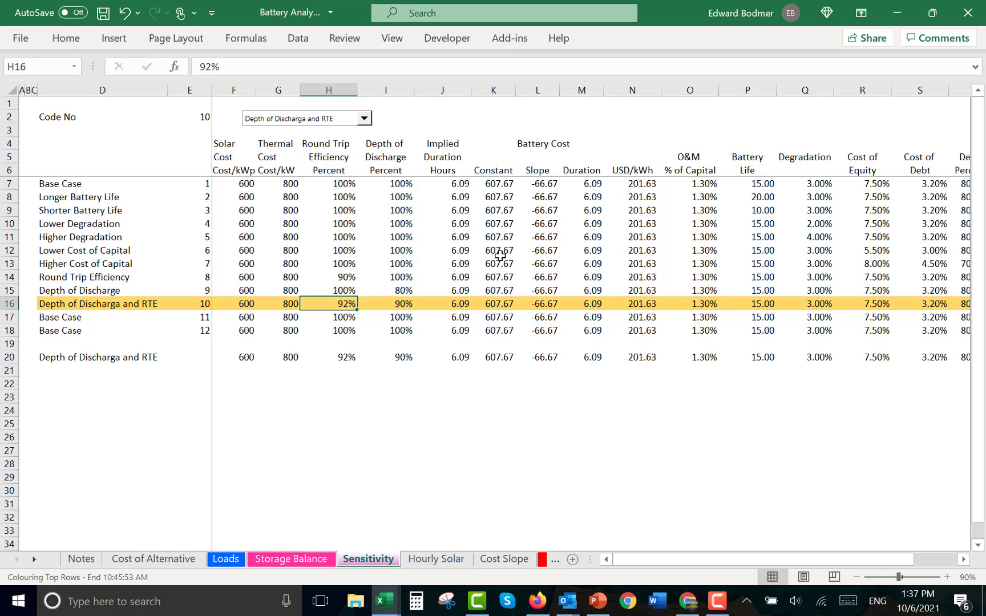
Go back to the Cost of Alternative sheet and check the Solar + Battery LCOE against the revised efficiency and discharge depth
key(ctrl+Page_Up)
key(ctrl+Page_Up)
key(ctrl+Page_Up)
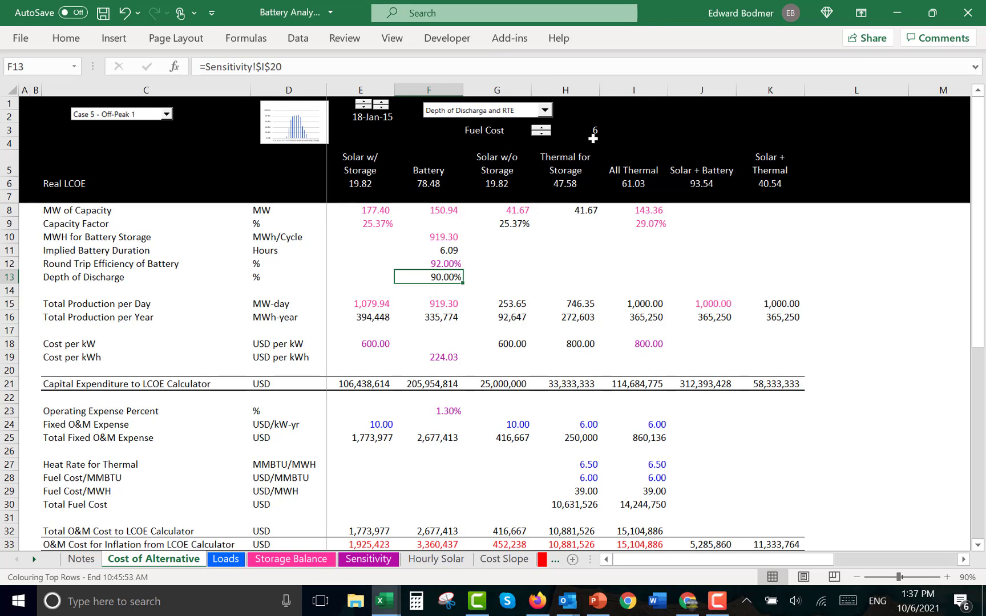
click(701, 289)
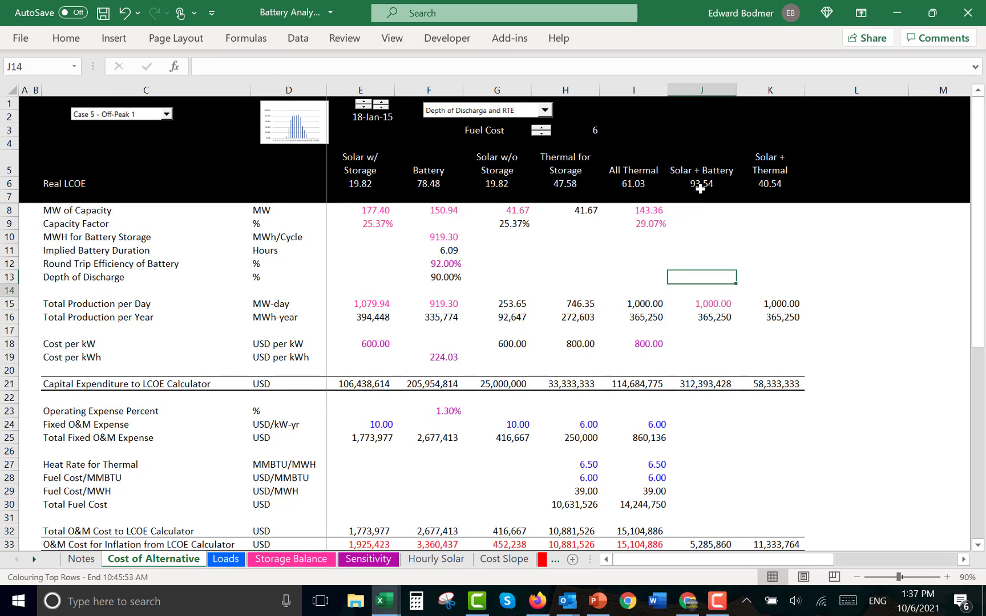
click(446, 263)
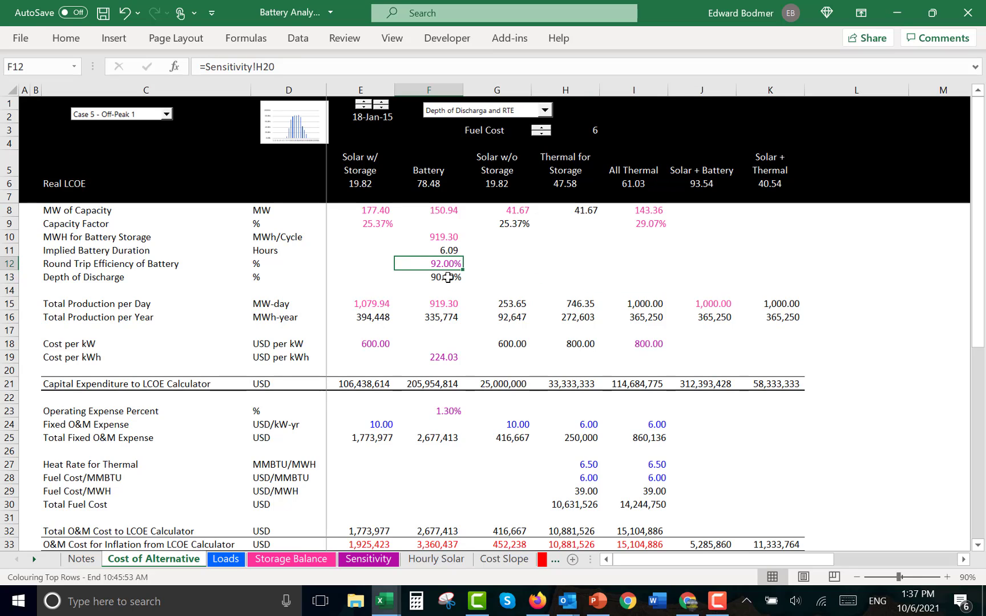
click(449, 277)
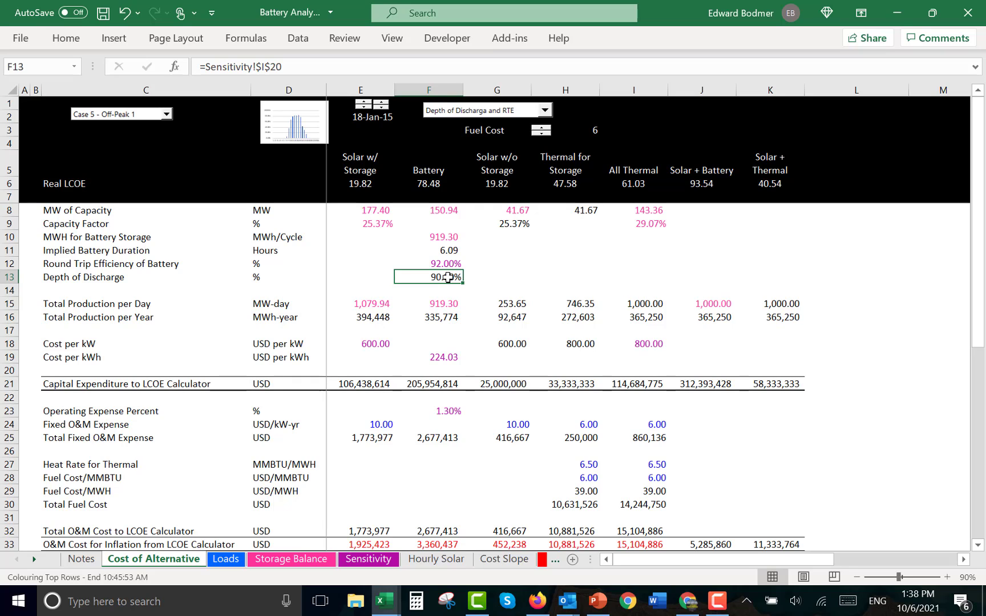
Reset the sensitivity scenario to Base Case and check the Solar + Battery real LCOE
click(468, 114)
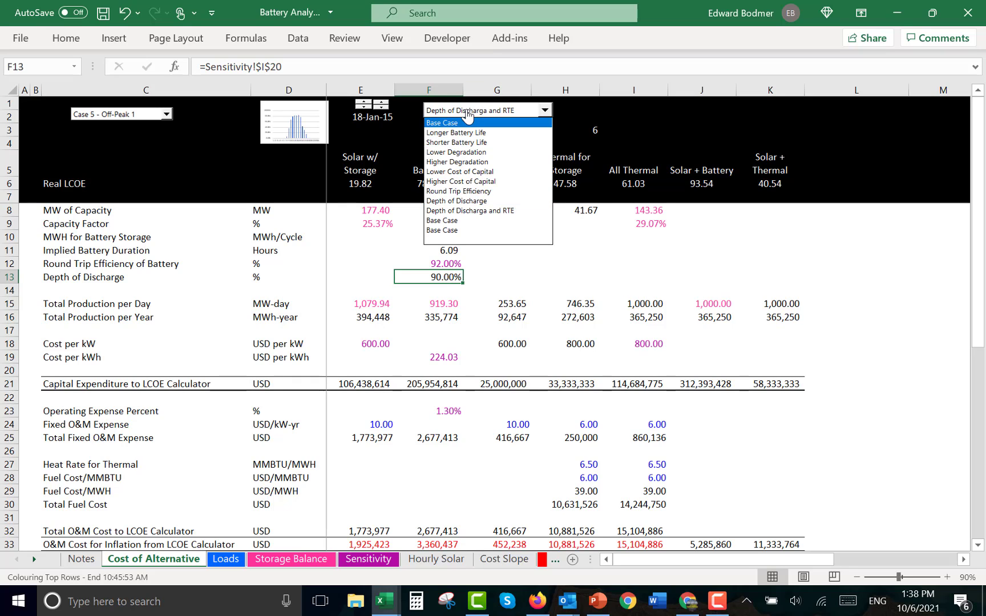
click(468, 115)
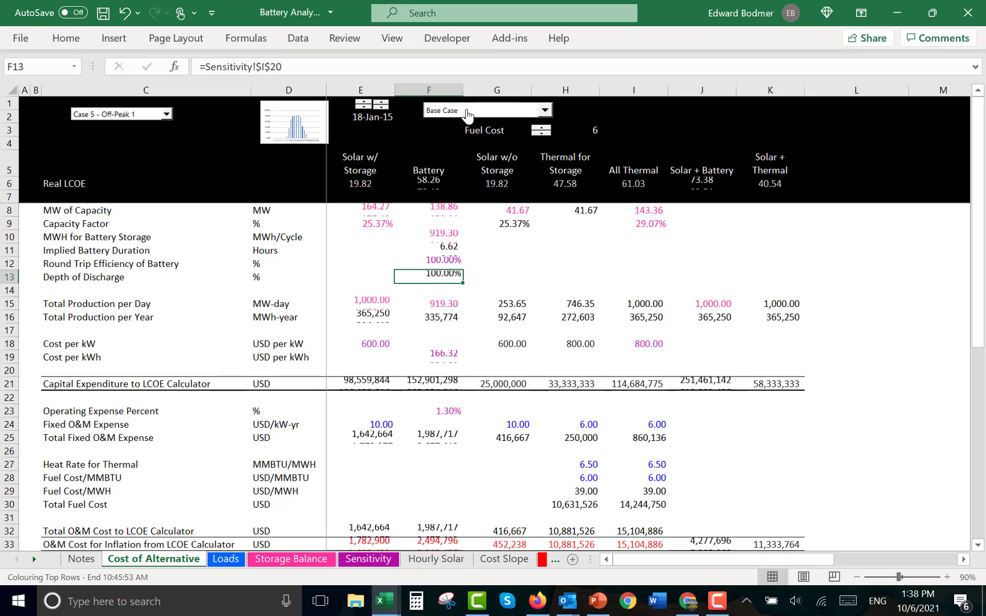
click(699, 180)
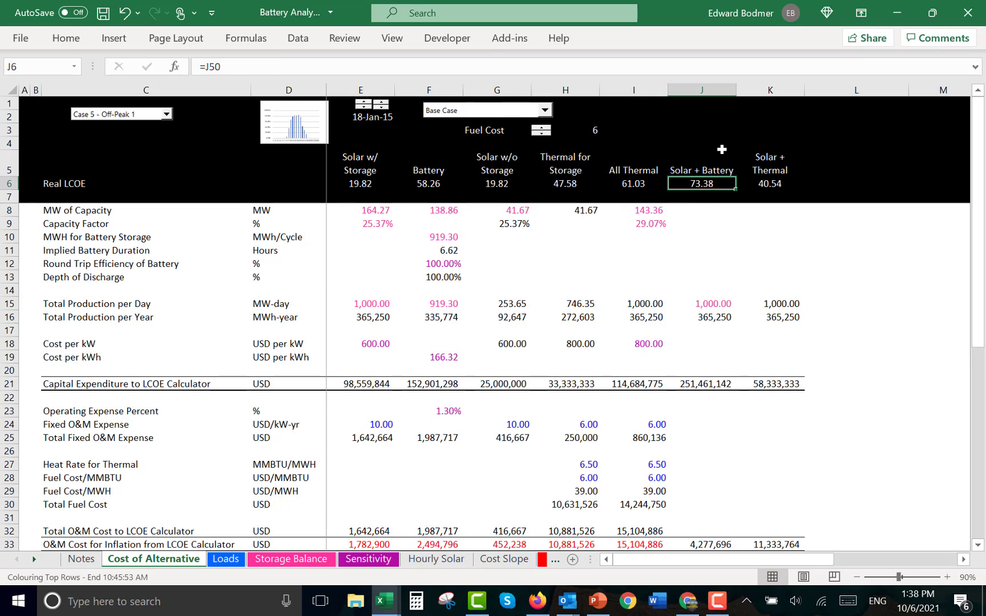
Inspect the capital expenditure formulas that combine the components of Solar + Battery and Solar + Thermal
click(568, 373)
key(Down)
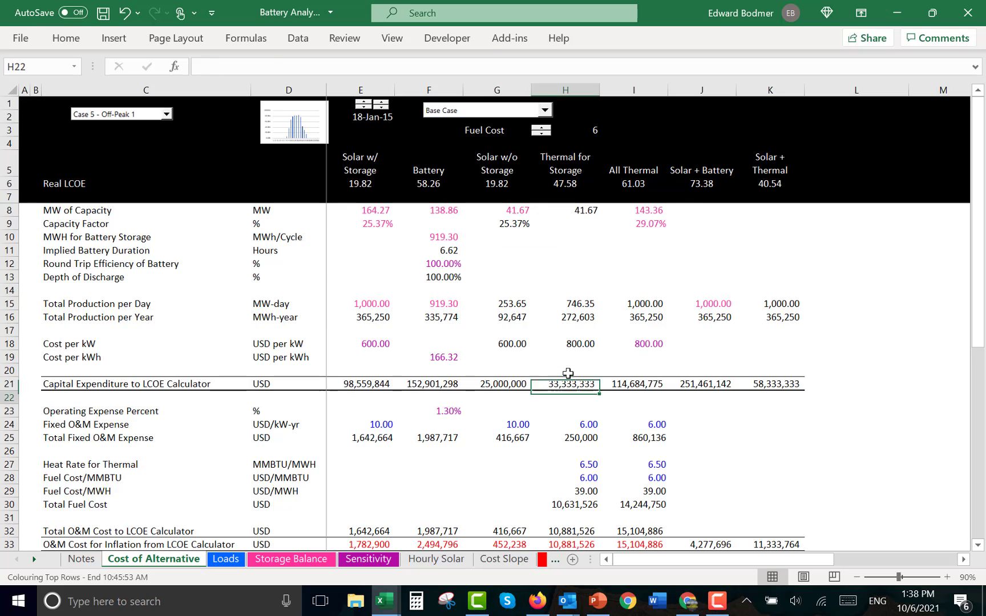
key(Right)
key(Up)
key(Left)
key(Left)
key(Left)
key(Left)
key(Right)
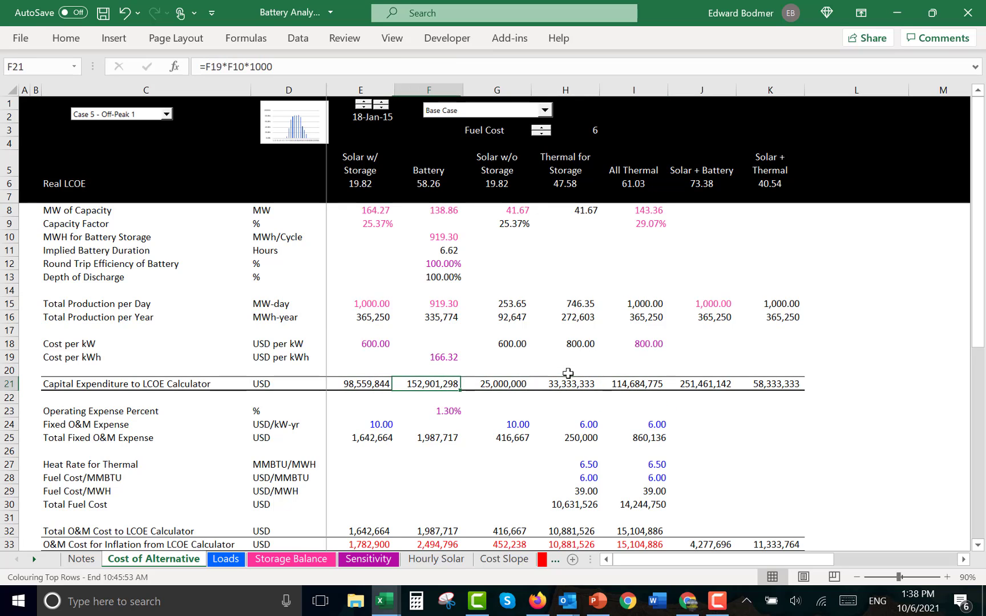
key(Right)
key(Right)
key(Right)
key(Right)
key(F2)
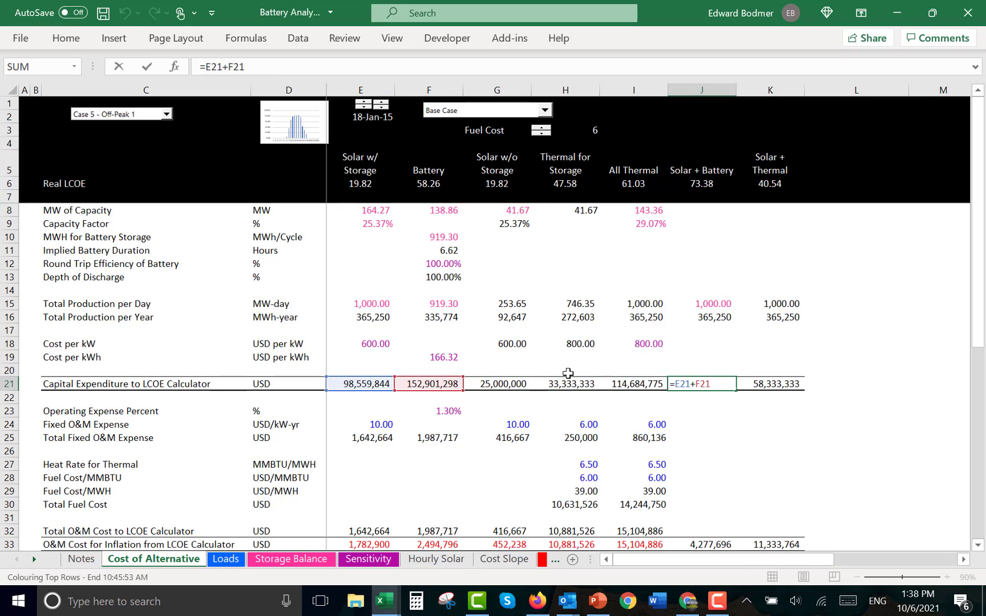
key(ctrl+Return)
key(Right)
key(Left)
key(Left)
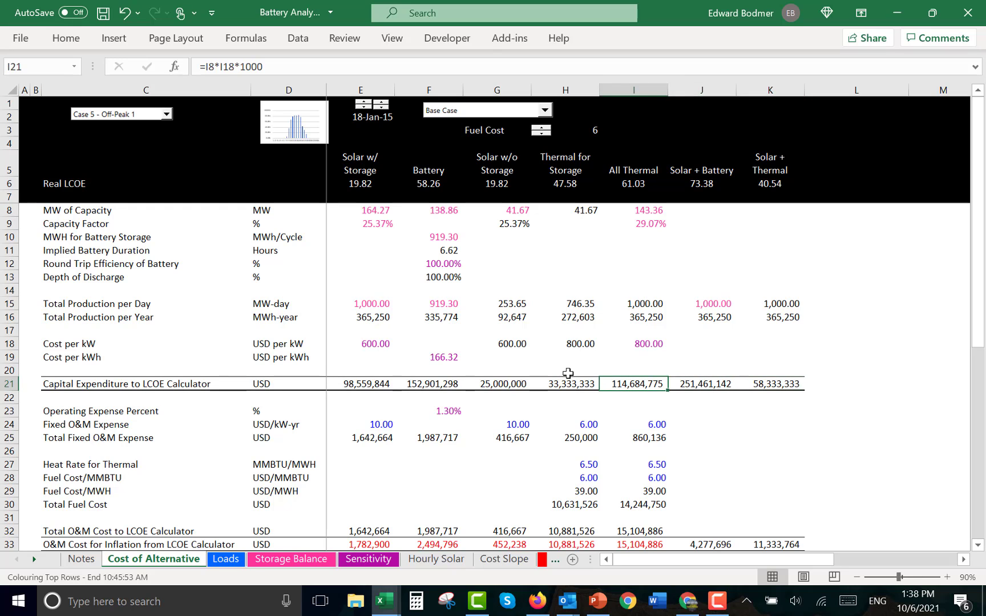
key(Right)
key(Right)
key(F2)
key(ctrl+Return)
key(Left)
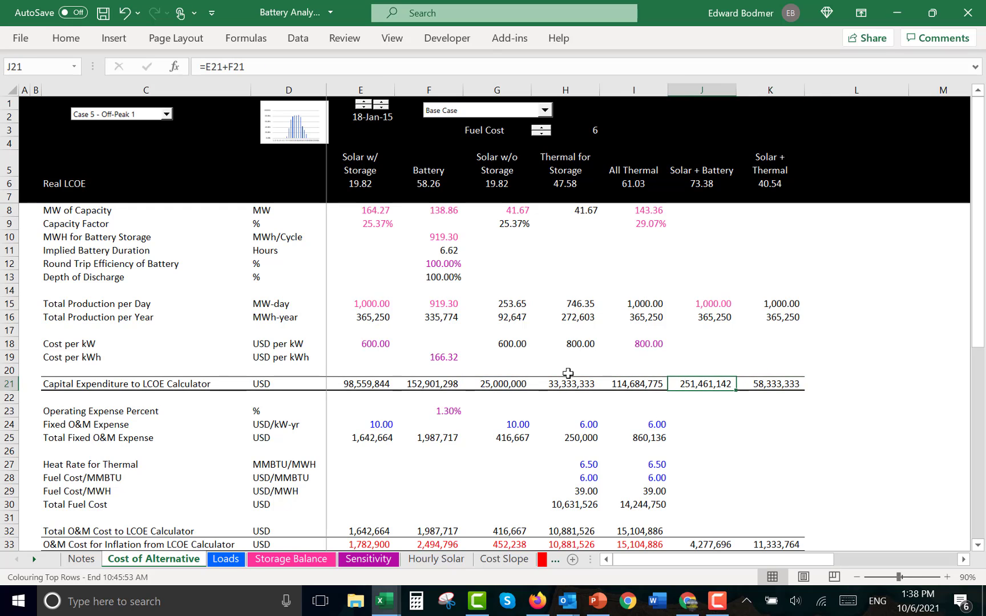
Inspect the formulas for O&M cost for inflation in the Solar + Battery and Solar + Thermal columns
key(Down)
key(Down)
key(Down)
key(Down)
key(Down)
key(Down)
key(Down)
key(Down)
key(Down)
key(Down)
key(Down)
key(Down)
key(Down)
key(Down)
key(Down)
key(Down)
key(Down)
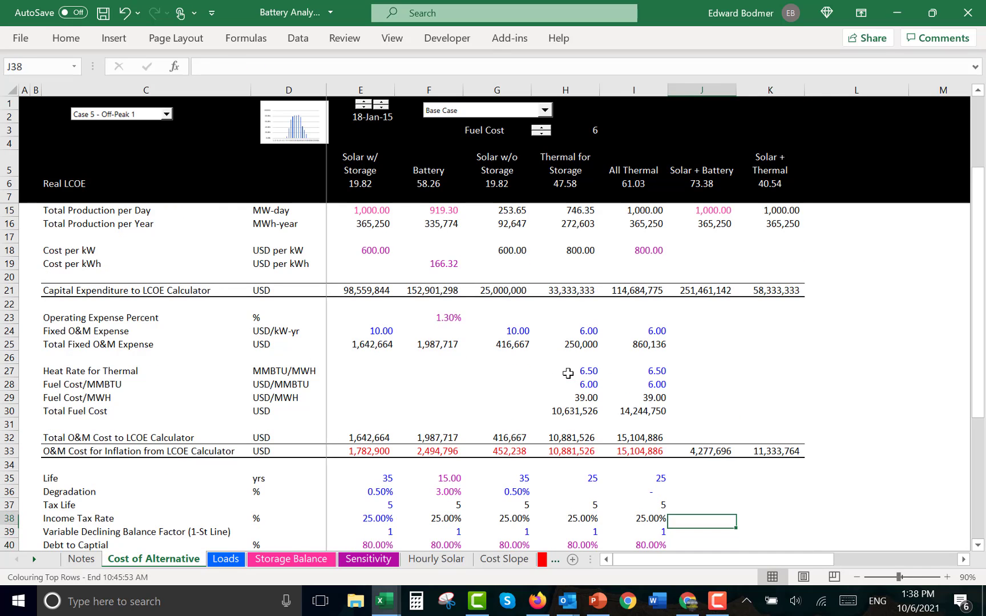
key(Up)
key(Up)
key(Up)
key(Up)
key(Up)
key(F2)
key(ctrl+Return)
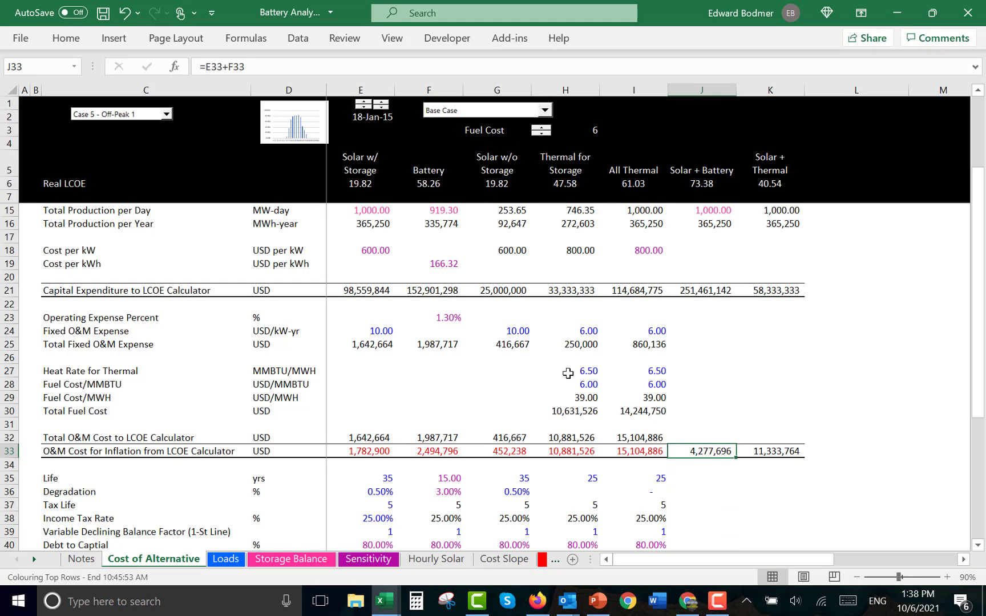
key(Right)
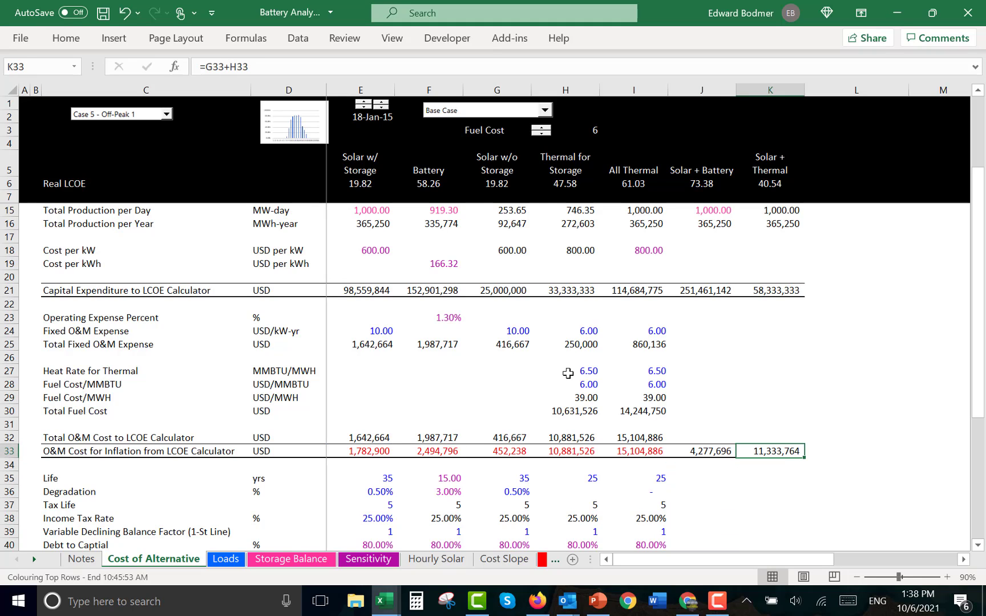
key(Left)
key(Right)
key(Left)
key(Right)
key(Left)
Inspect the real capital recovery formulas in the Solar + Battery and Solar + Thermal columns
key(Down)
key(Down)
key(Down)
key(Down)
key(Down)
key(Down)
key(Down)
key(Down)
key(Down)
key(Down)
key(Down)
key(Down)
key(Down)
key(Down)
key(Down)
key(Down)
key(Down)
key(Down)
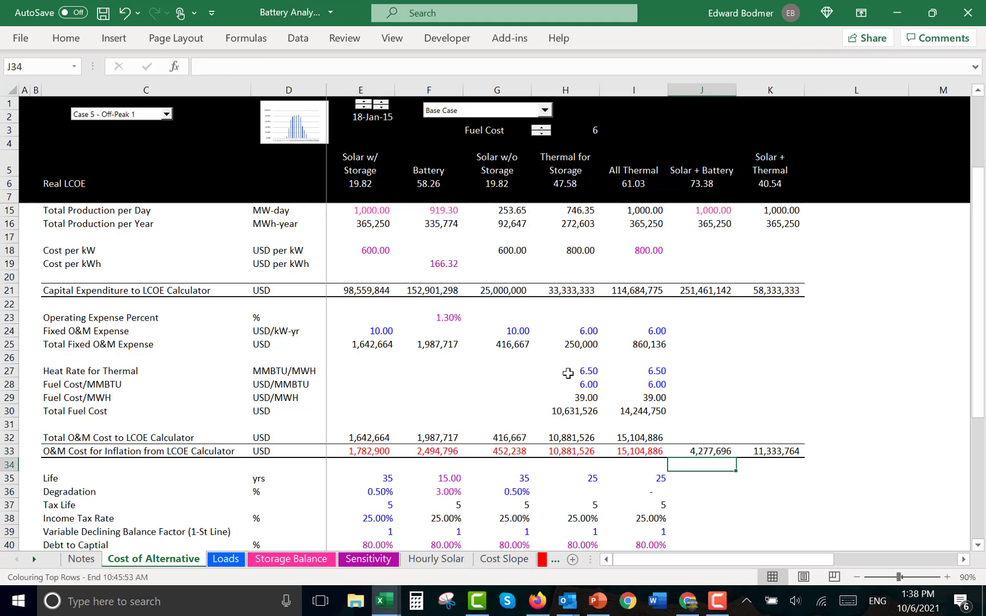
key(Up)
key(Up)
key(Up)
key(Up)
key(Up)
key(Up)
key(Up)
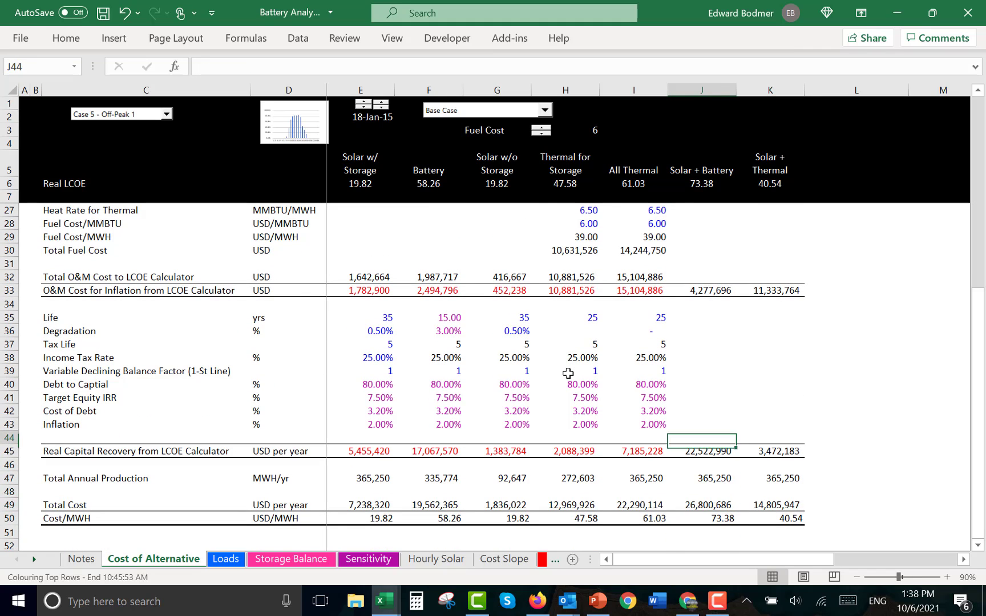
key(Down)
key(Right)
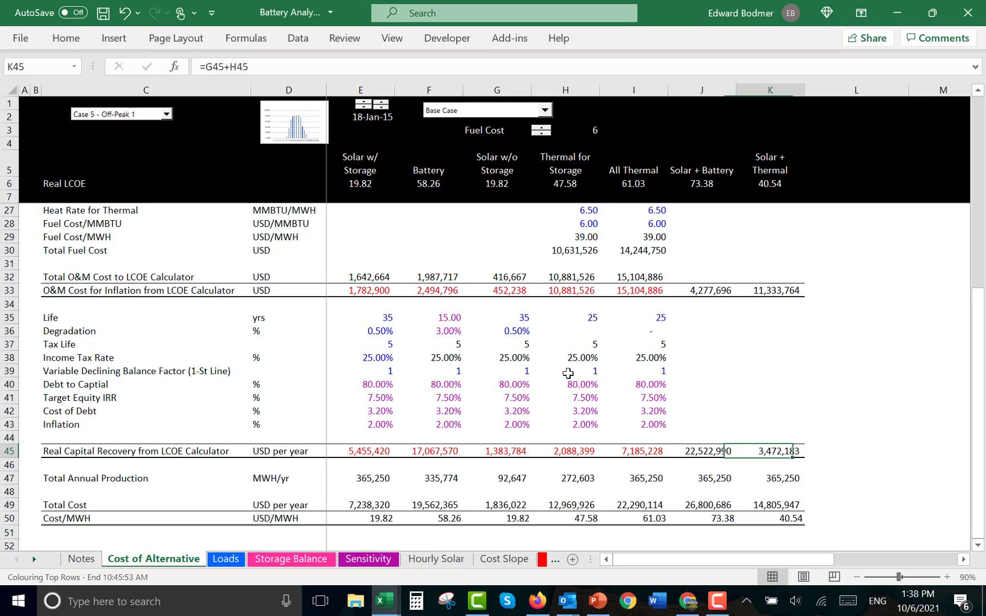
Review the Solar + Battery O&M cost for inflation together with its real capital recovery
key(Left)
key(Up)
key(Up)
key(Up)
key(Up)
key(Up)
key(Up)
key(Up)
key(Up)
key(Up)
key(Up)
key(Up)
key(Up)
key(Up)
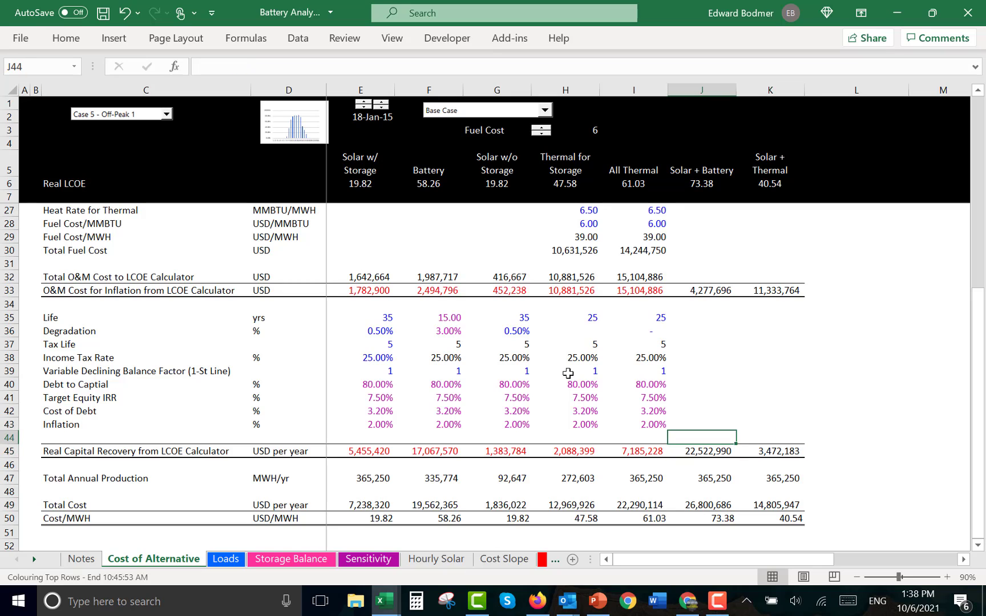
key(Down)
key(Down)
key(Down)
key(Down)
key(Down)
key(Down)
key(Down)
key(Down)
key(Down)
key(Down)
key(Down)
key(Down)
key(Down)
key(Down)
key(Down)
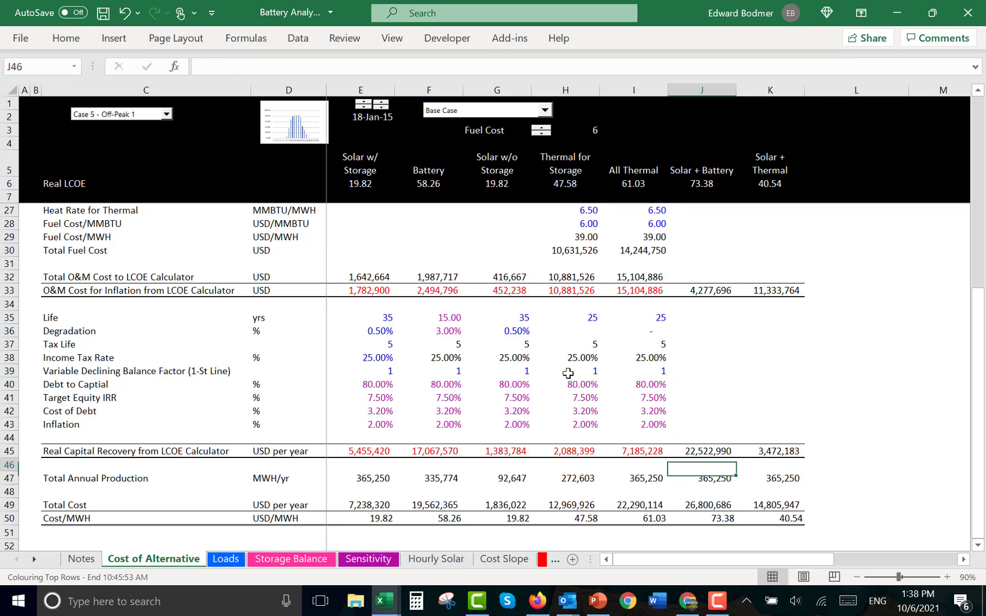
Trace the real capital recovery of the individual alternatives, including Battery and Solar w/ Storage, to the Detailed LCOE Calculator
key(Up)
key(Up)
key(Left)
key(Left)
key(Left)
key(Left)
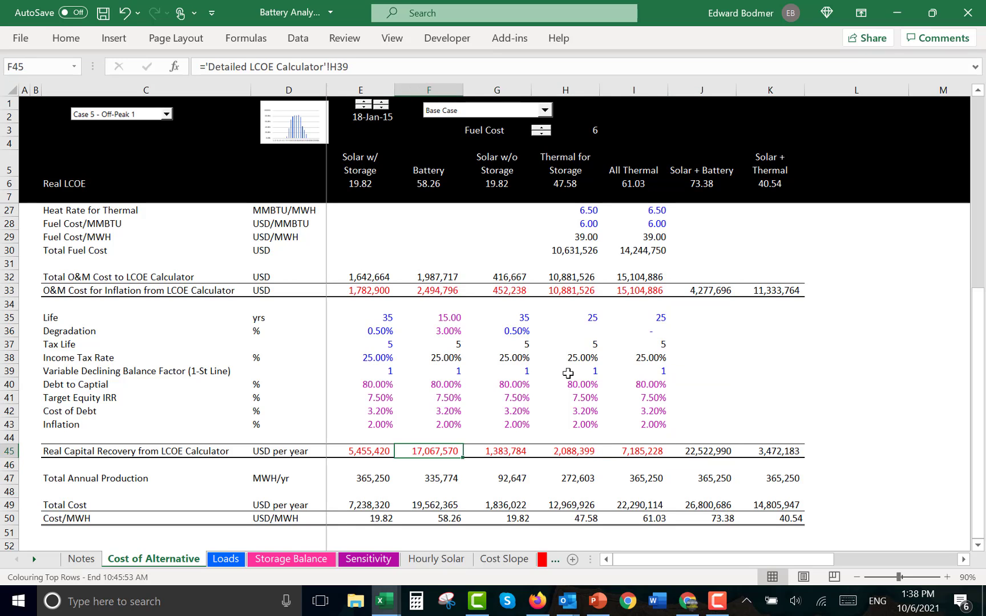
key(Right)
key(Right)
key(Right)
key(Right)
key(Right)
key(Right)
key(Right)
key(Right)
key(Right)
key(Left)
key(Left)
key(Left)
key(Left)
key(Left)
key(Left)
key(Left)
key(Left)
key(Left)
key(Left)
key(Left)
key(Left)
key(Left)
key(Left)
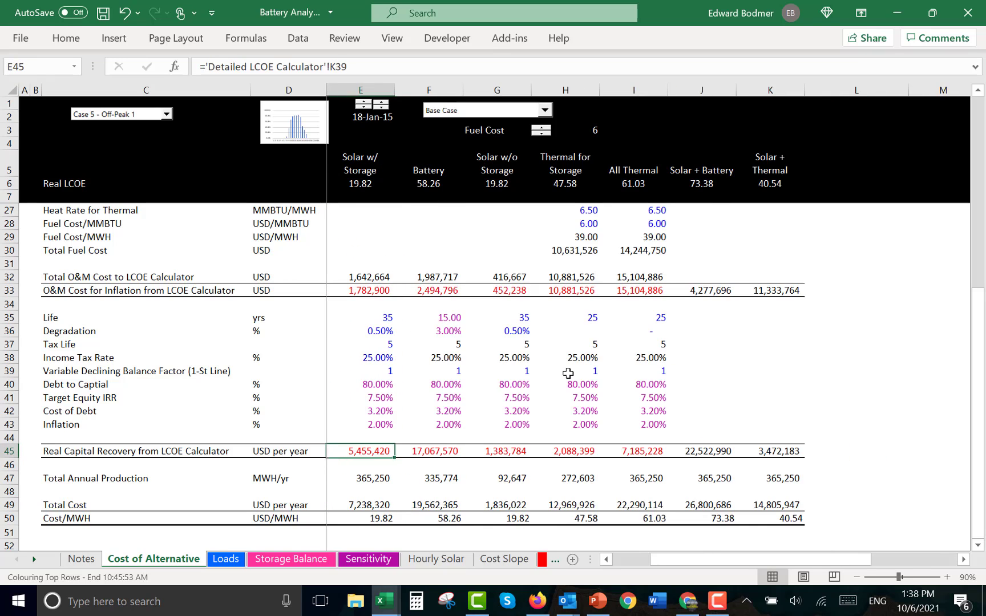
Review the O&M cost for inflation row across the alternatives up to the combined columns
key(Up)
key(Up)
key(Up)
key(Up)
key(Up)
key(Up)
key(Up)
key(Up)
key(Up)
key(Up)
key(Up)
key(Up)
key(Up)
key(Down)
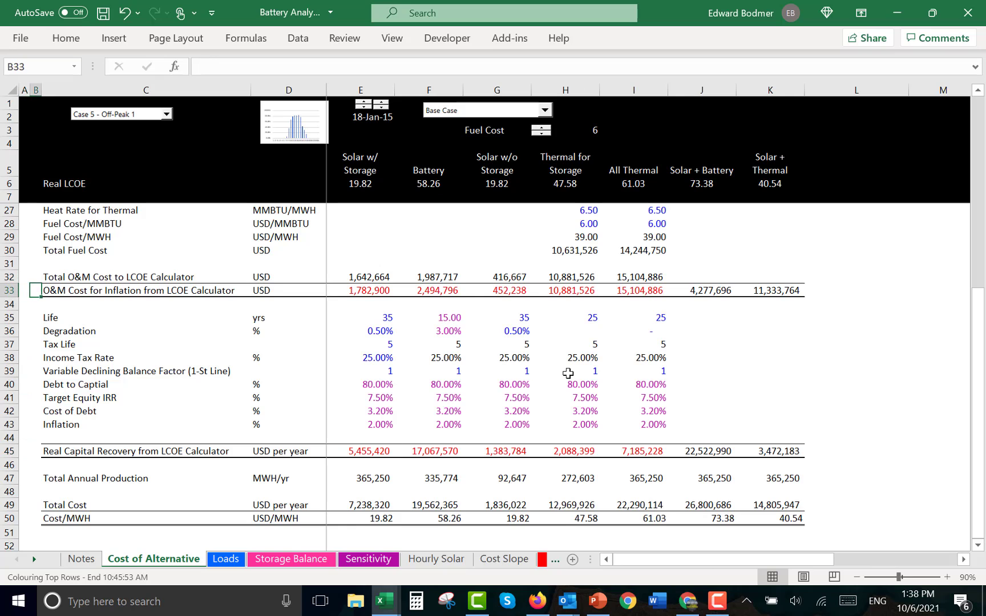
key(Right)
key(Right)
key(Right)
key(Right)
key(Right)
key(Right)
key(Right)
key(Right)
key(Right)
key(Right)
key(Right)
key(Left)
key(Left)
Review the Solar + Battery column between its O&M cost, capital expenditure and total production
key(Up)
key(Up)
key(Up)
key(Up)
key(Up)
key(Up)
key(Up)
key(Up)
key(Up)
key(Up)
key(Up)
key(Up)
key(Up)
key(Up)
key(Up)
key(Up)
key(Up)
key(Up)
key(Up)
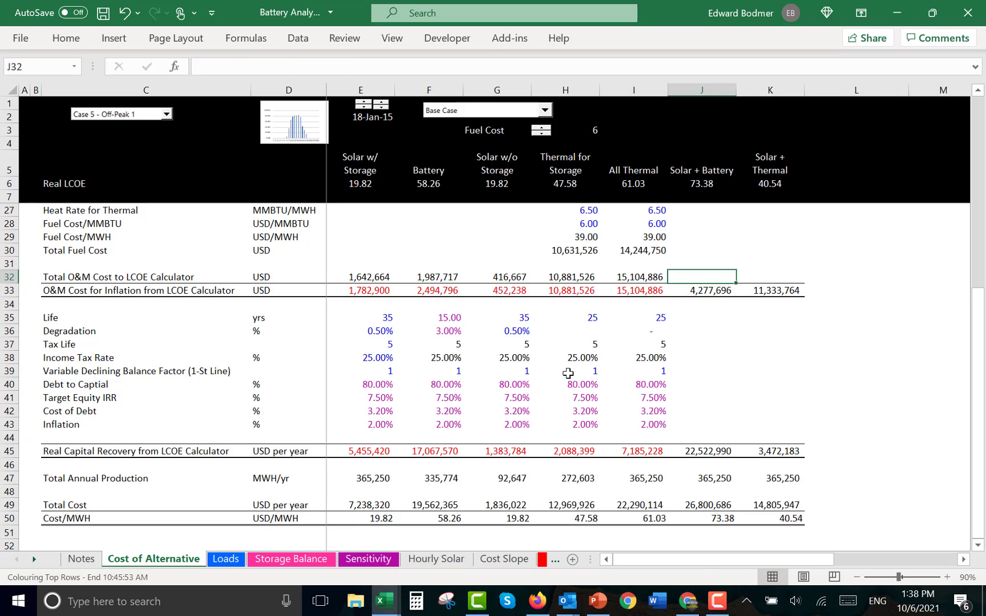
key(Down)
key(Down)
key(Down)
key(Down)
key(Down)
key(Down)
key(Down)
key(Down)
key(Down)
key(Down)
key(Down)
key(Down)
key(Down)
key(Down)
key(Down)
key(Down)
key(Down)
key(Down)
key(Down)
key(Down)
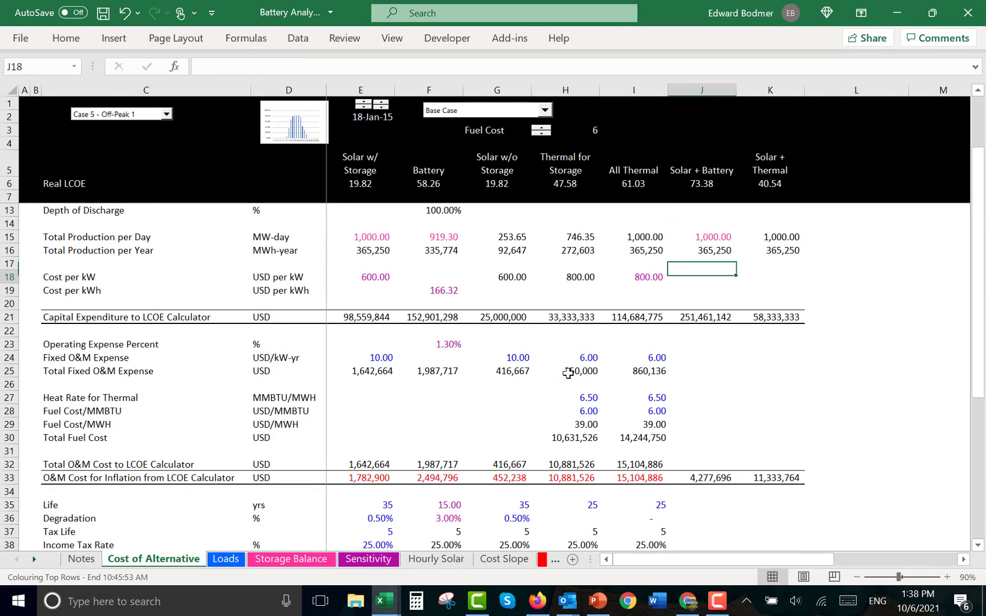
Review the Solar + Battery column down through real capital recovery to the source of its total annual production
key(Down)
key(Down)
key(Down)
key(Down)
key(Down)
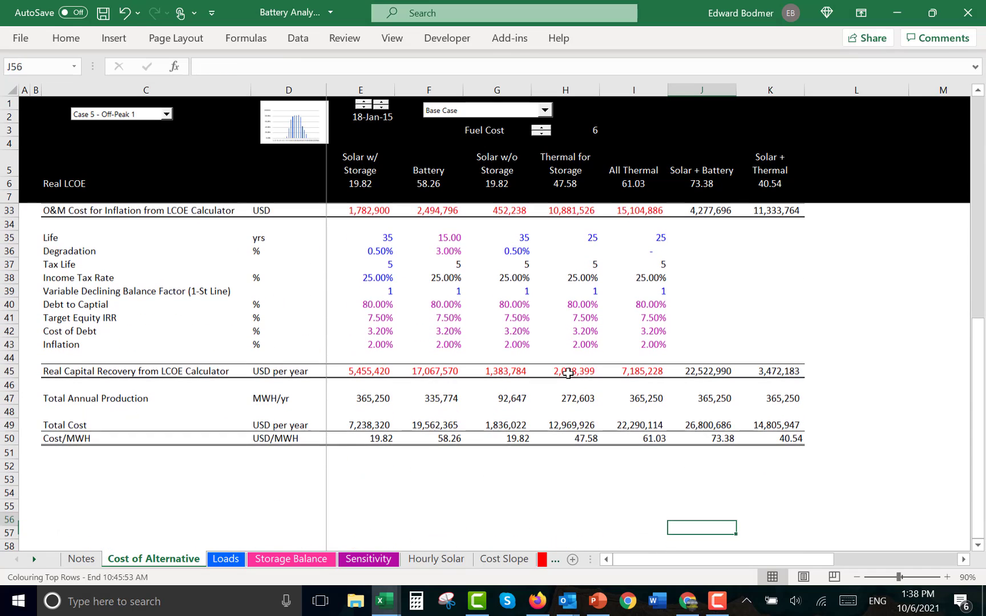
key(Up)
key(Up)
key(Up)
key(Up)
key(Up)
key(Up)
key(Up)
key(Up)
key(Up)
key(Up)
key(Up)
key(Up)
key(Up)
key(Down)
key(Down)
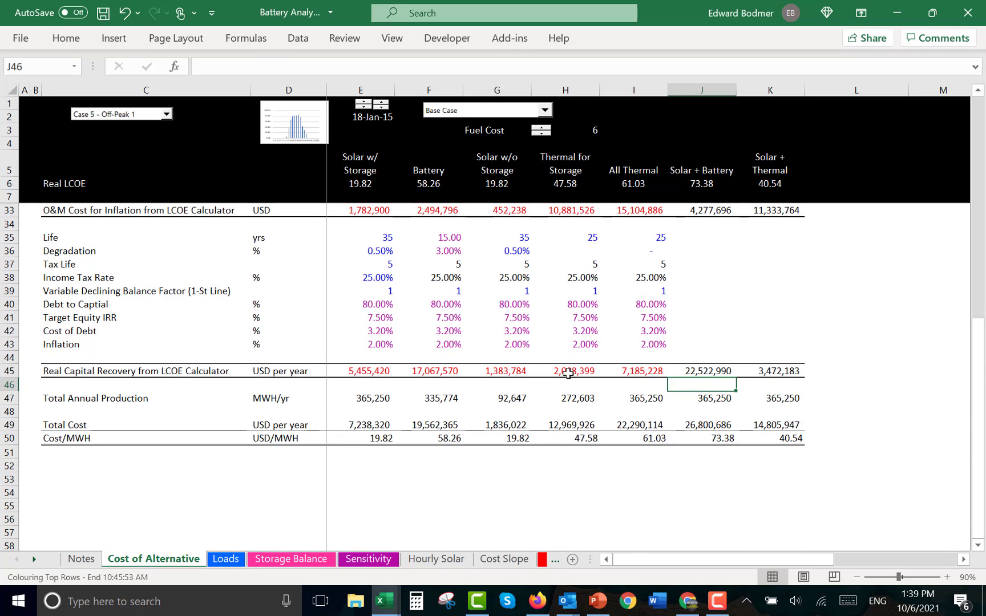
key(Down)
key(Down)
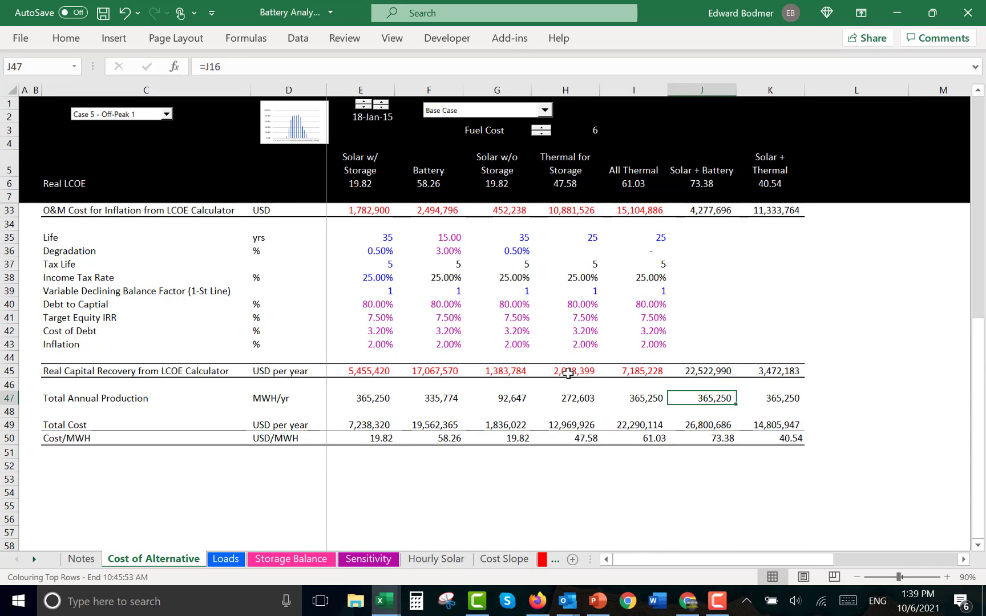
Compare how total production per day is derived for All Thermal, Solar + Battery and Solar + Thermal
key(Up)
key(Up)
key(Up)
key(Up)
key(Up)
key(Up)
key(Up)
key(Up)
key(Up)
key(Up)
key(Up)
key(Up)
key(Up)
key(Up)
key(Up)
key(Up)
key(Up)
key(Up)
key(Up)
key(Up)
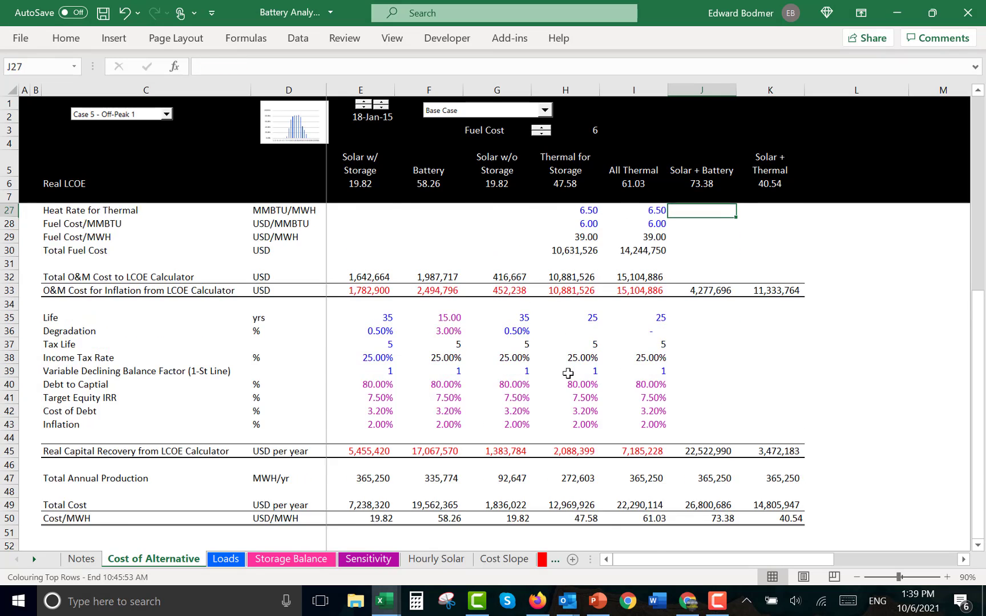
key(Up)
key(Up)
key(Up)
key(Up)
key(Up)
key(Up)
key(Up)
key(Up)
key(Up)
key(Up)
key(Up)
key(Up)
key(Up)
key(Up)
key(Up)
key(Up)
key(Up)
key(Up)
key(Up)
key(Down)
key(Down)
key(Down)
key(Down)
key(Down)
key(Down)
key(Down)
key(Down)
key(Down)
key(Down)
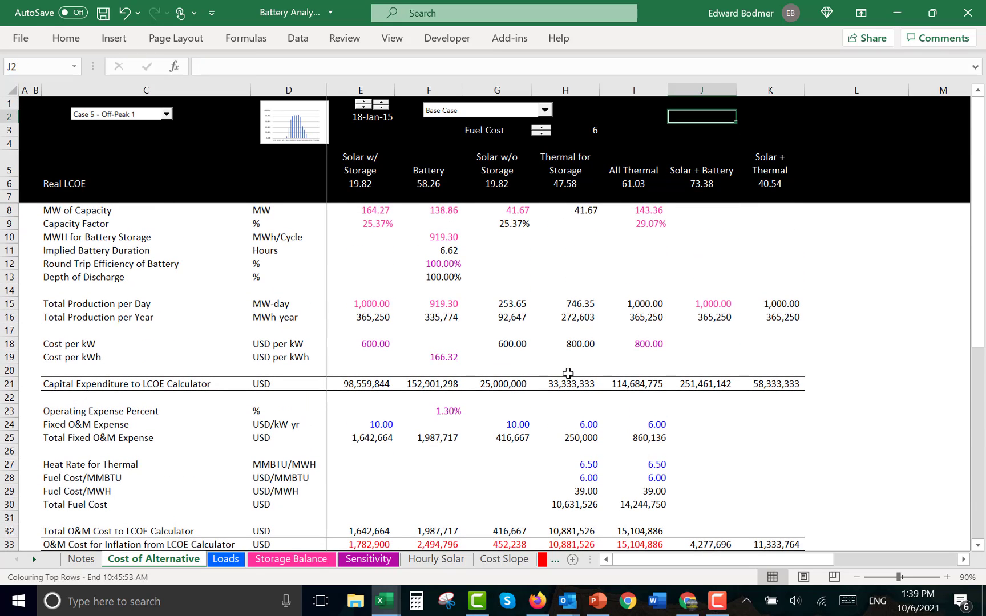
key(Down)
key(Down)
key(Down)
key(Down)
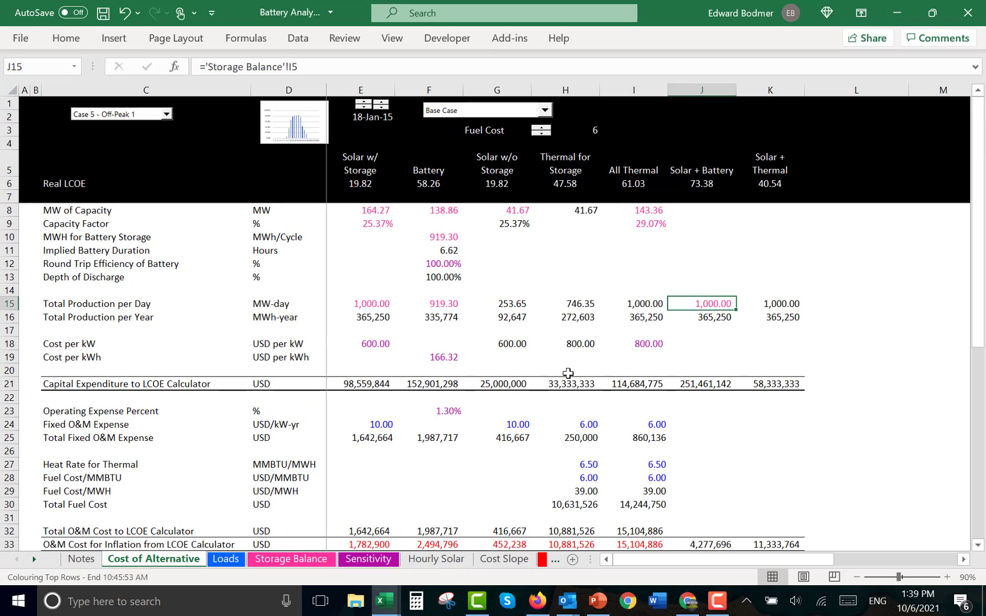
key(Right)
key(Left)
key(Left)
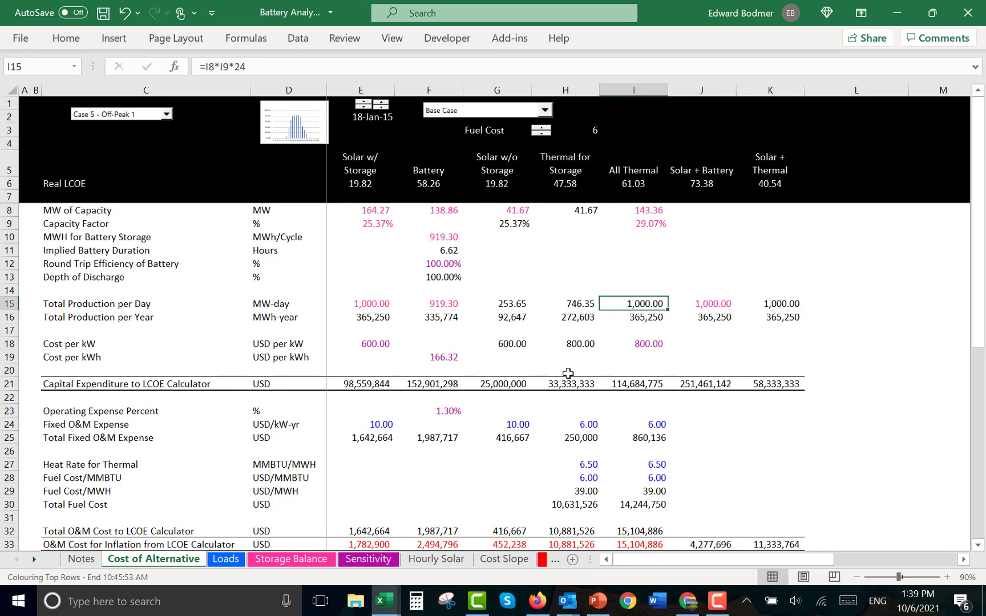
key(Right)
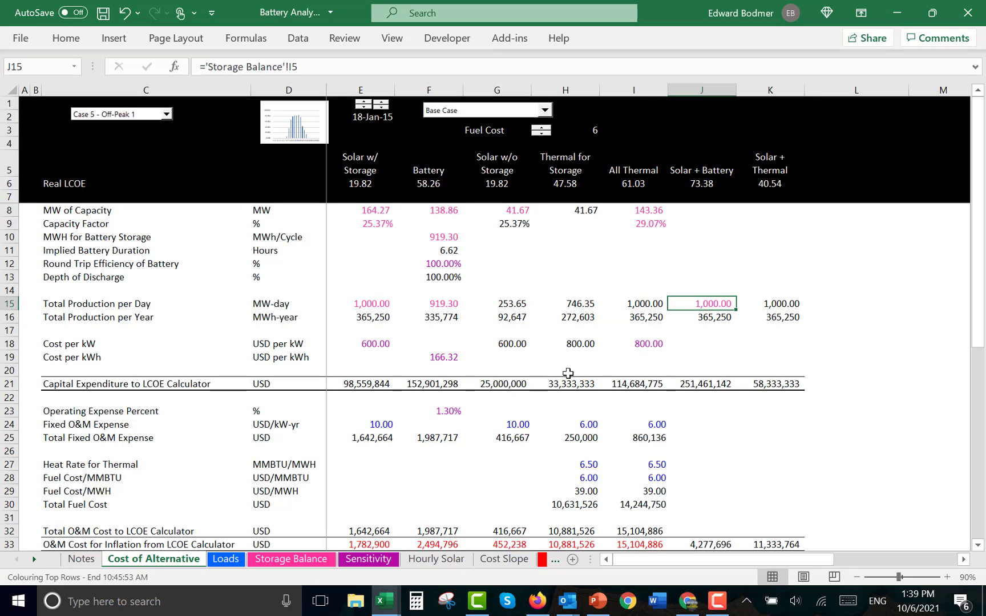
key(Right)
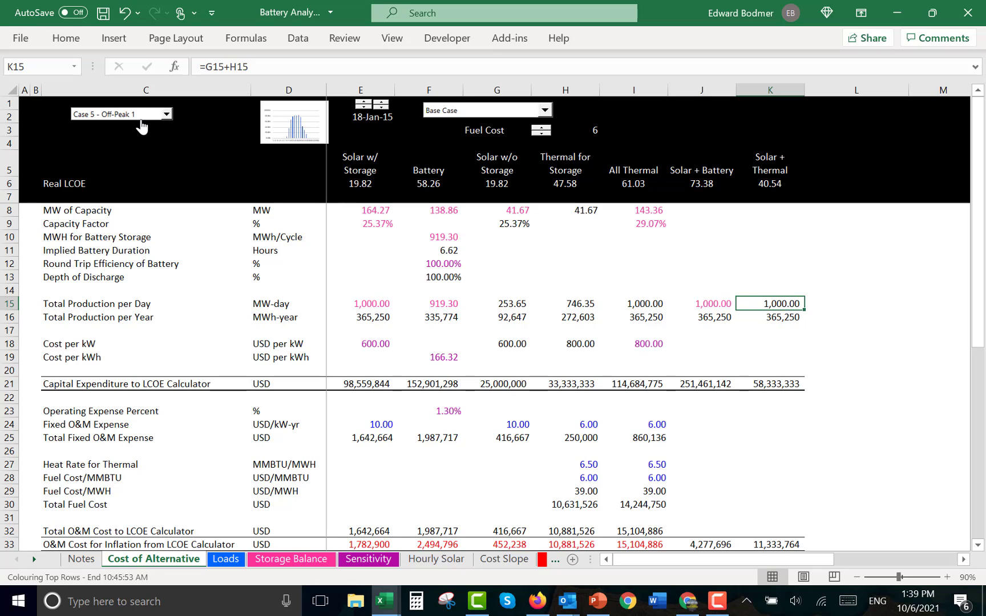
Compare the real LCOE of All Thermal with that of Solar + Thermal under the off-peak load case
click(632, 184)
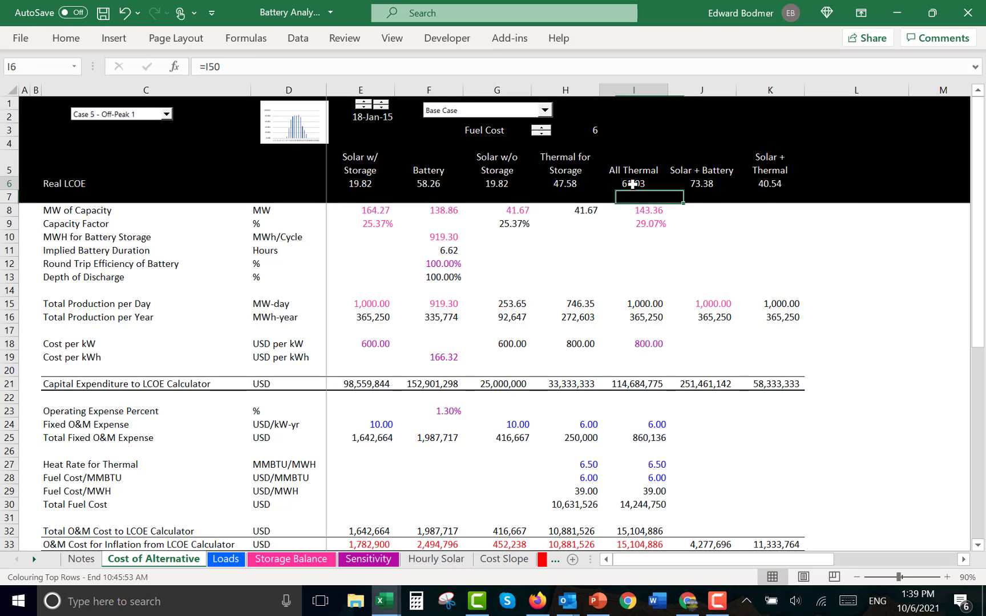
click(773, 196)
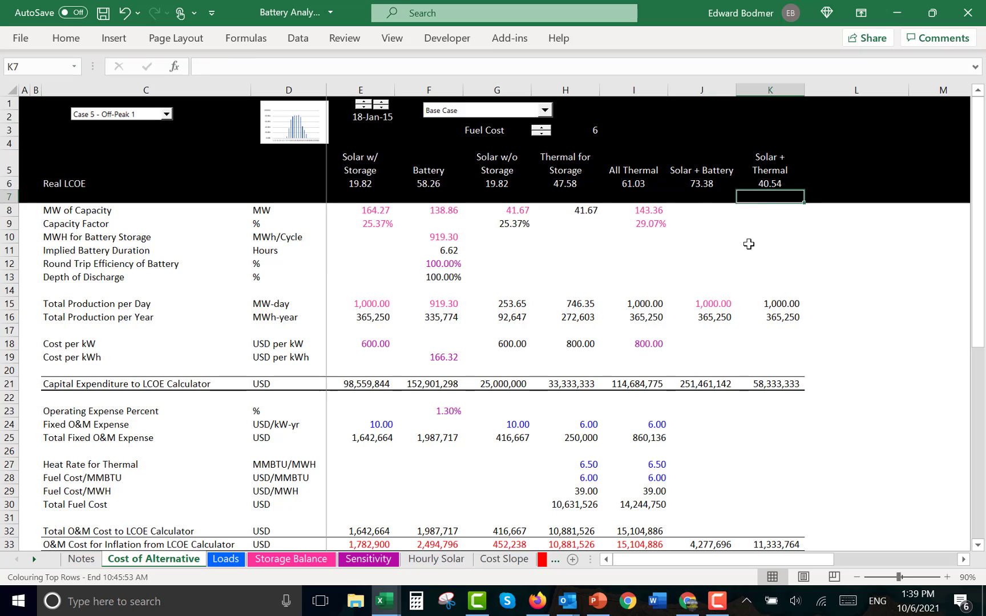
click(771, 185)
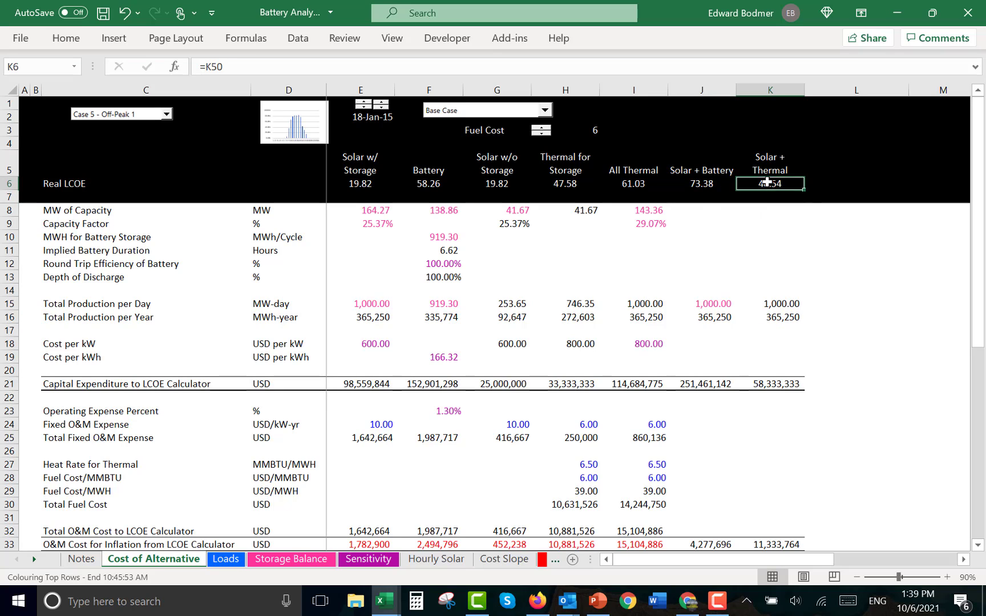
Switch the load case to Case 1 - Shaped and compare the real LCOE of Solar + Battery with All Thermal
click(154, 118)
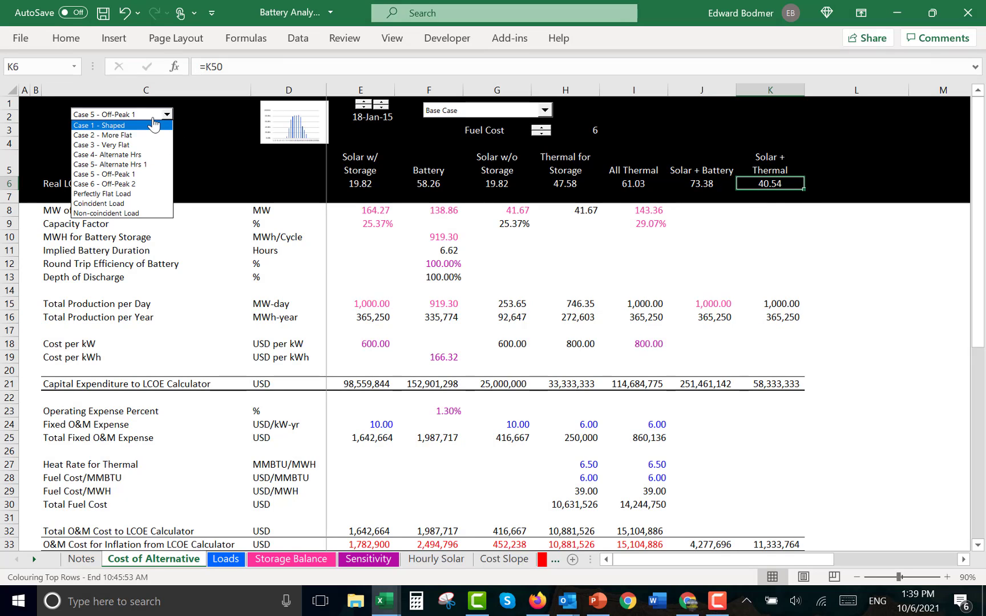
click(121, 125)
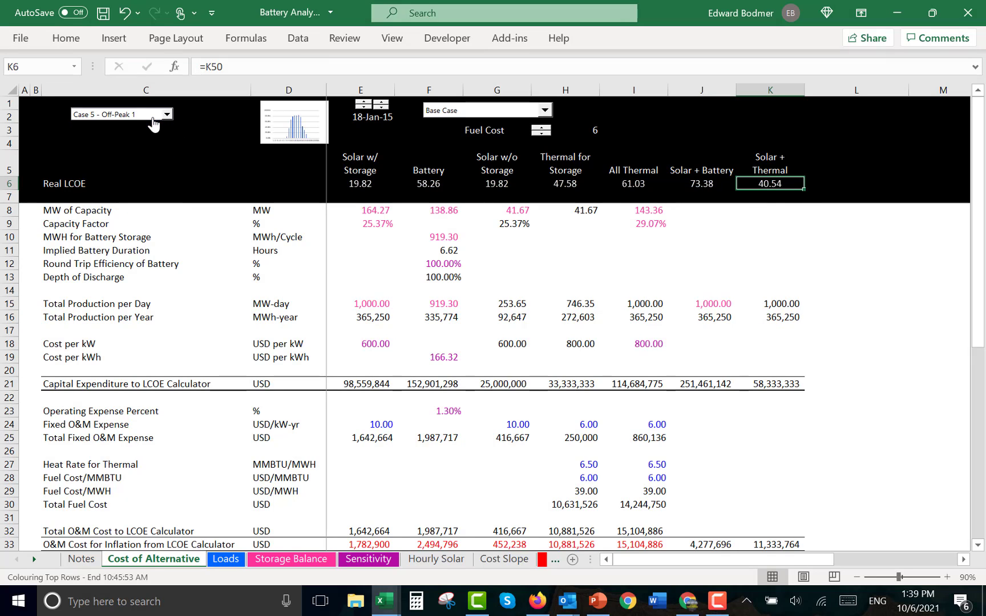
click(696, 182)
key(Left)
key(Right)
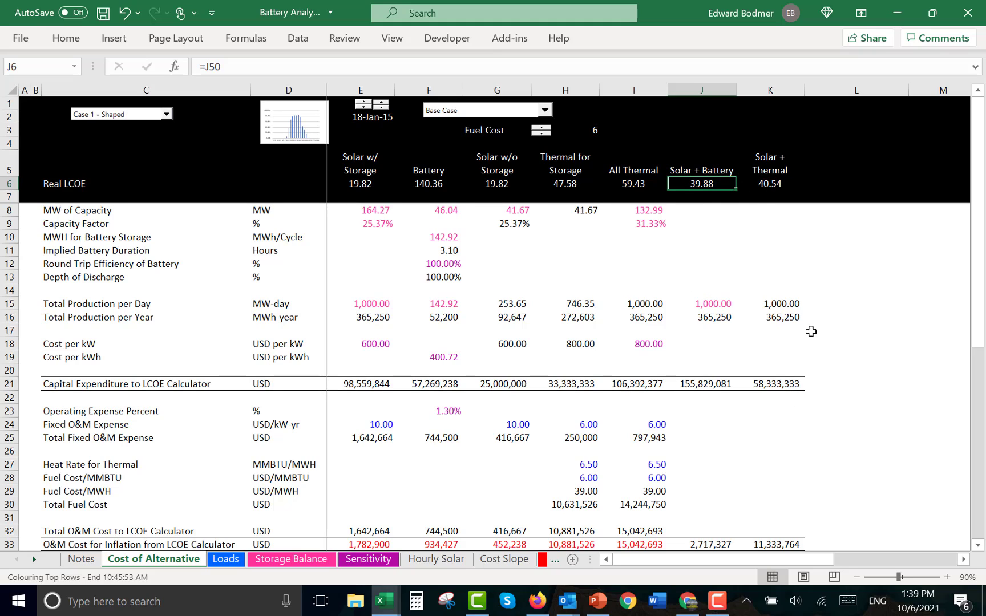
Switch the load case to Case 3 - Very Flat and compare the real LCOE of Solar + Thermal and Solar + Battery
click(133, 119)
key(Down)
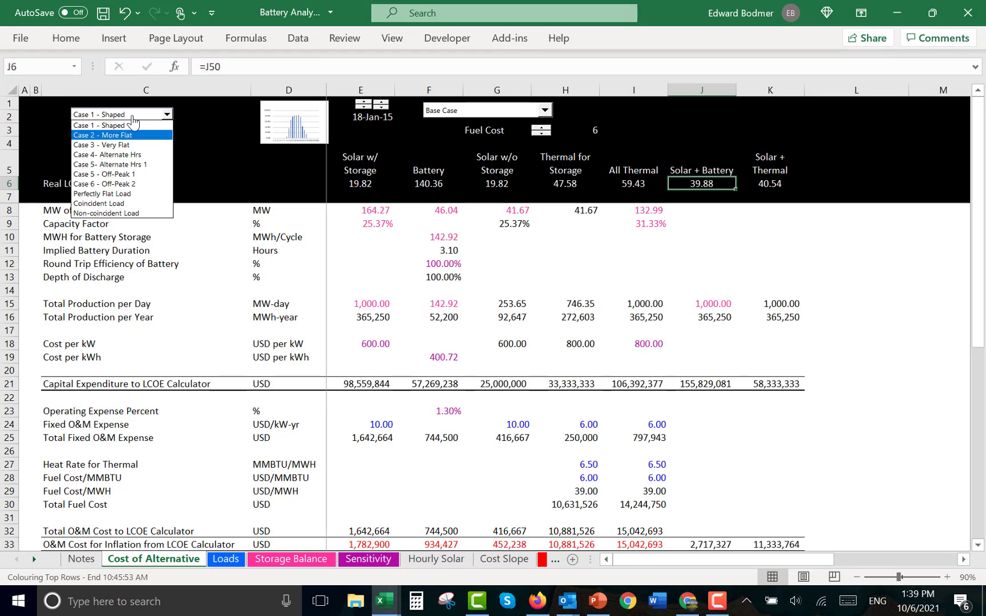
key(Down)
key(Return)
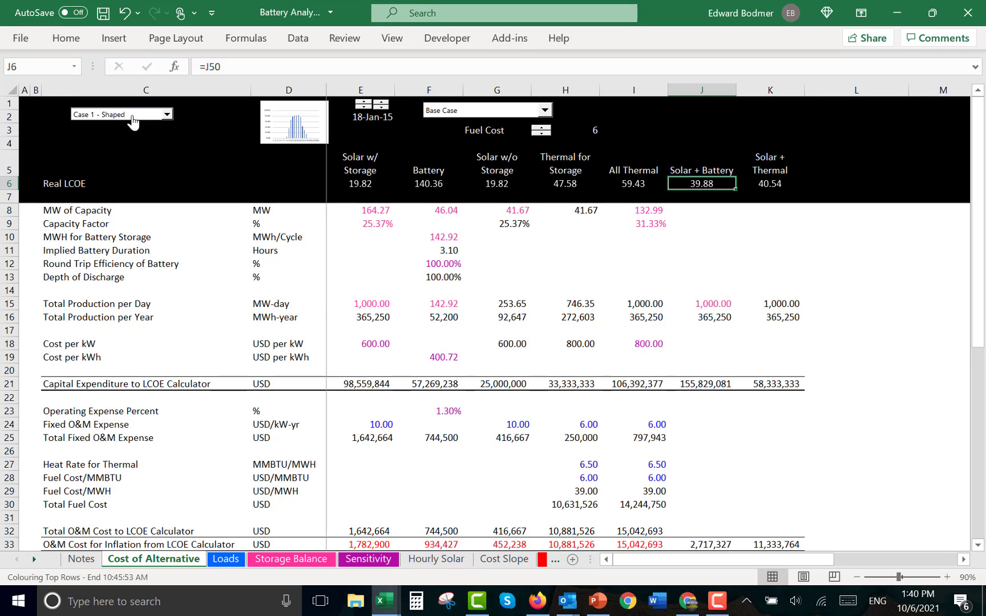
click(780, 183)
click(704, 188)
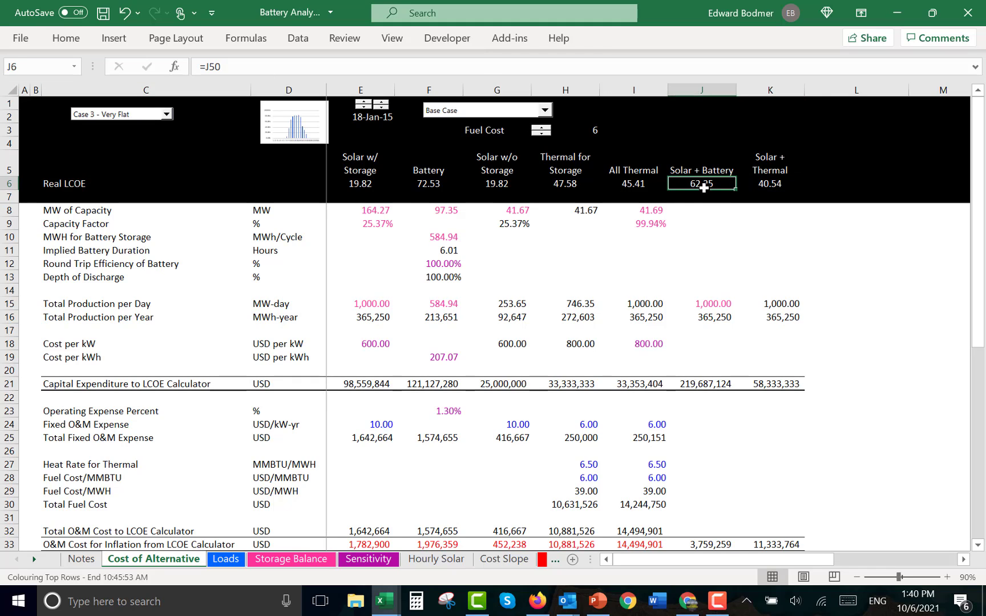
Review the Solar + Battery column down to its cost per MWh and check how its real capital recovery is summed
key(Down)
key(Down)
key(Down)
key(Down)
key(Down)
key(Down)
key(Down)
key(Down)
key(Down)
key(Down)
key(Down)
key(Down)
key(Down)
key(Down)
key(Down)
key(Down)
key(Down)
key(Down)
key(Down)
key(Down)
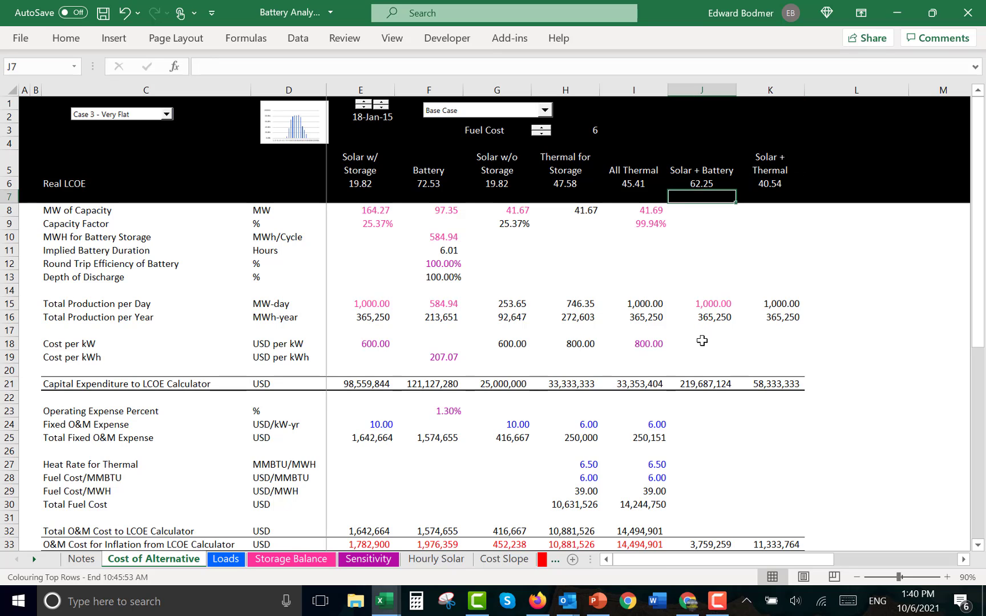
key(Down)
key(Down)
key(Down)
key(Down)
key(Down)
key(Down)
key(Down)
key(Down)
key(Down)
key(Down)
key(Down)
key(Down)
key(Down)
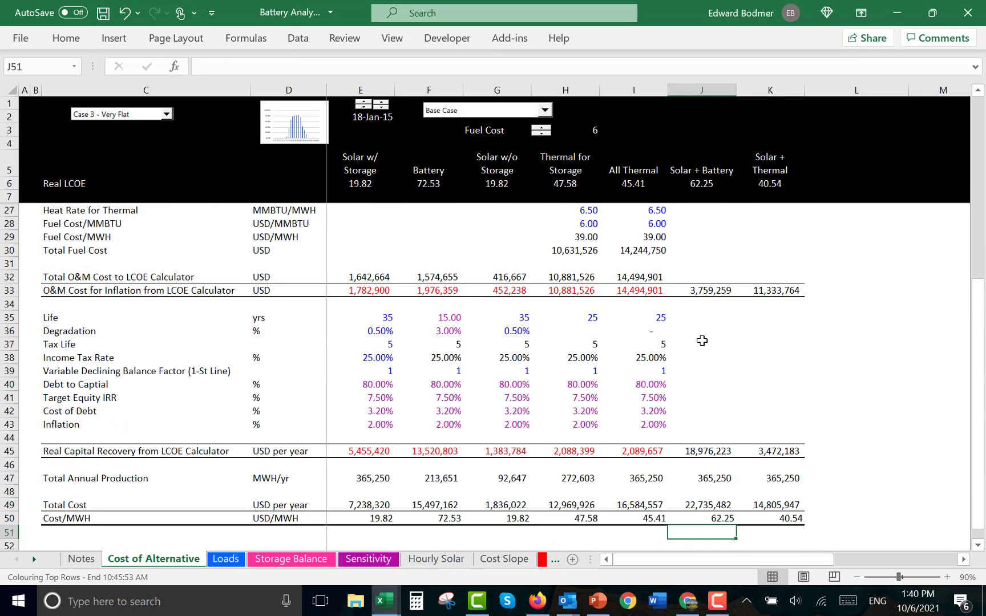
key(Up)
key(Up)
key(Up)
key(Up)
key(Up)
key(Up)
key(Up)
key(Up)
key(Up)
key(Up)
key(Up)
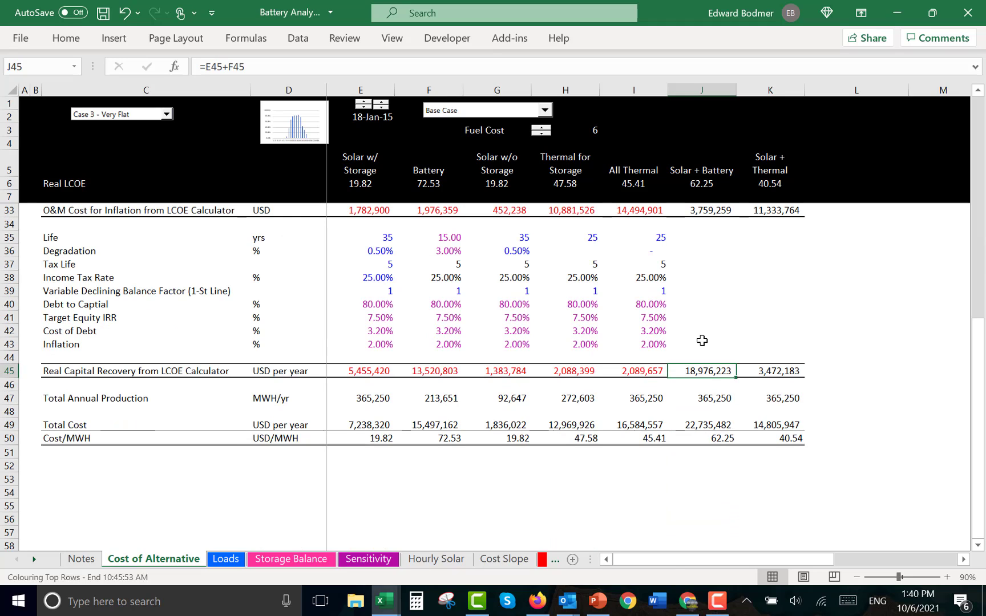
Save the workbook and return to the capacity and production rows of the cost comparison
key(ctrl+s)
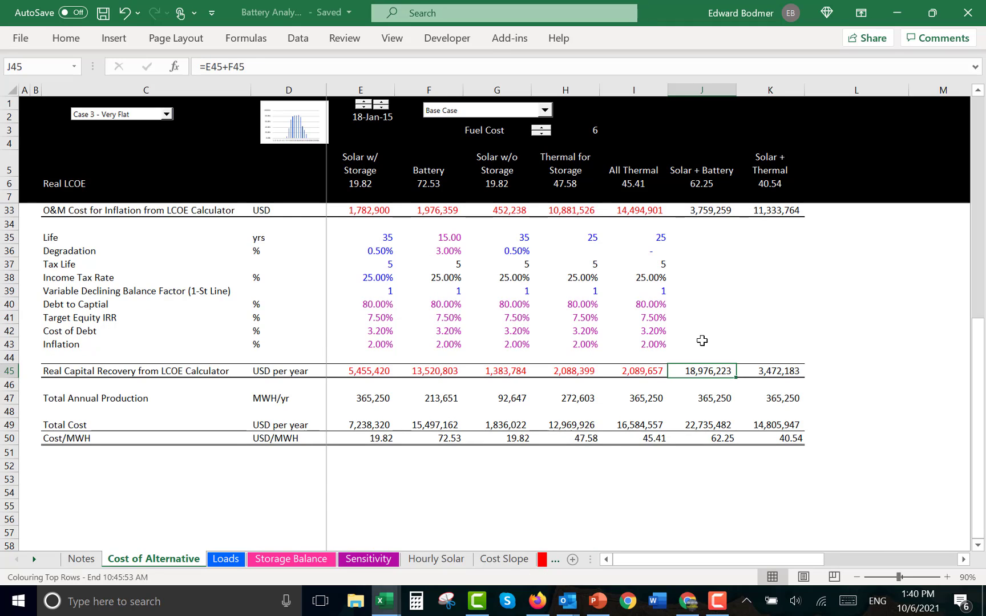
key(Page_Up)
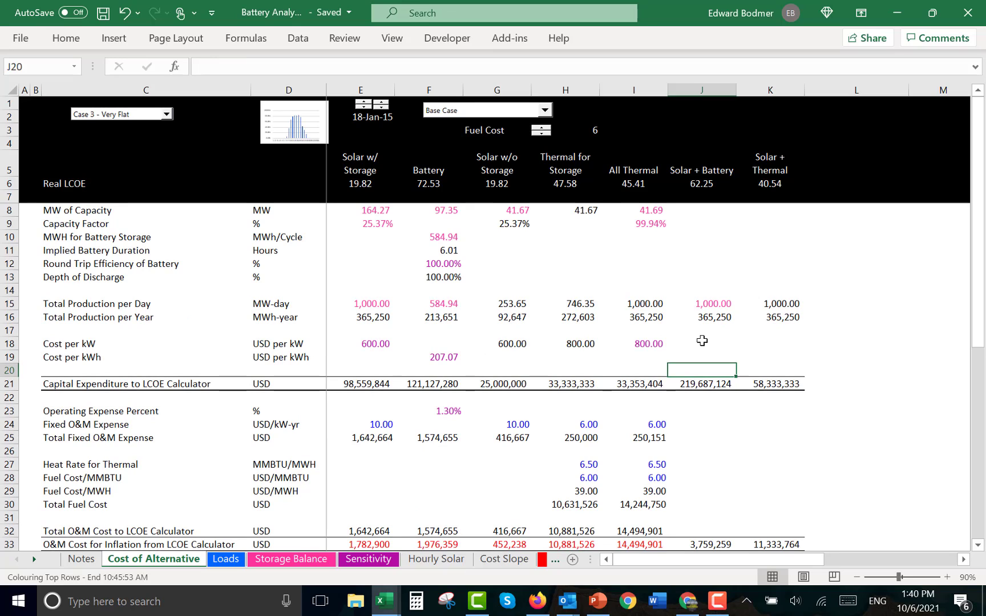
key(ctrl+s)
Advance the analysis date to 18-Feb-16 by moving the year to 2016 and the month to February
click(590, 292)
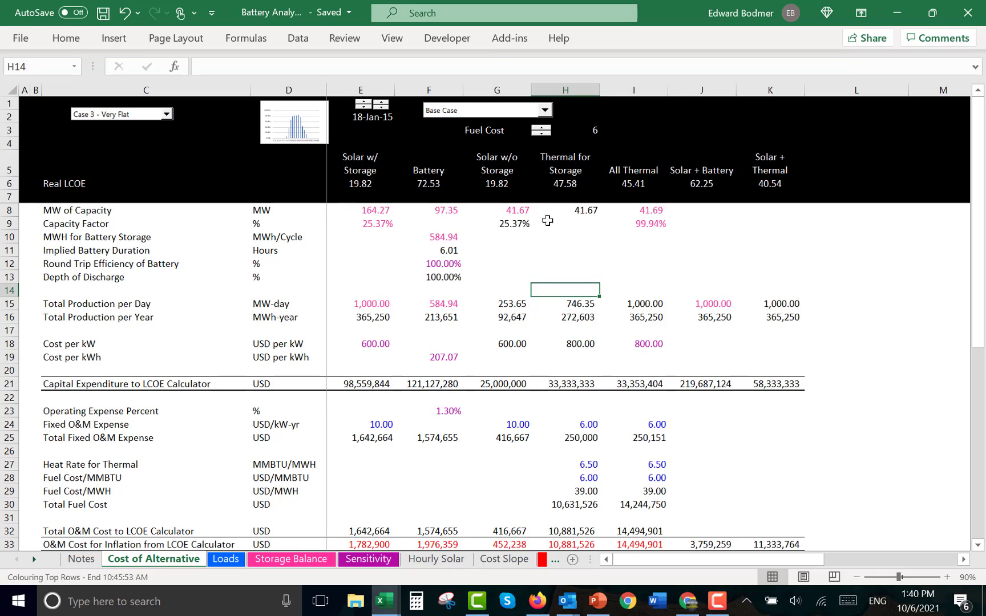
click(382, 106)
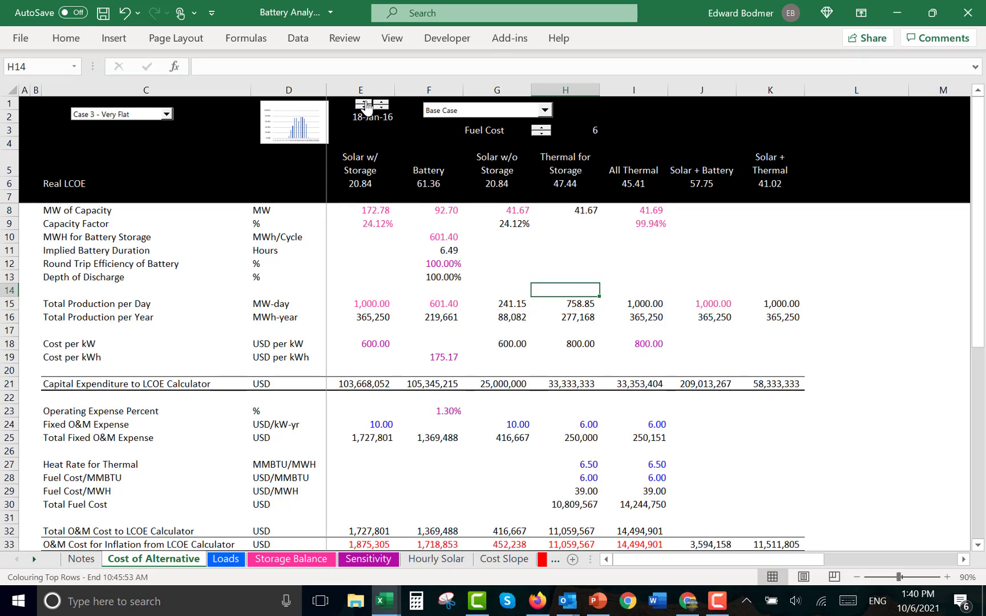
click(365, 104)
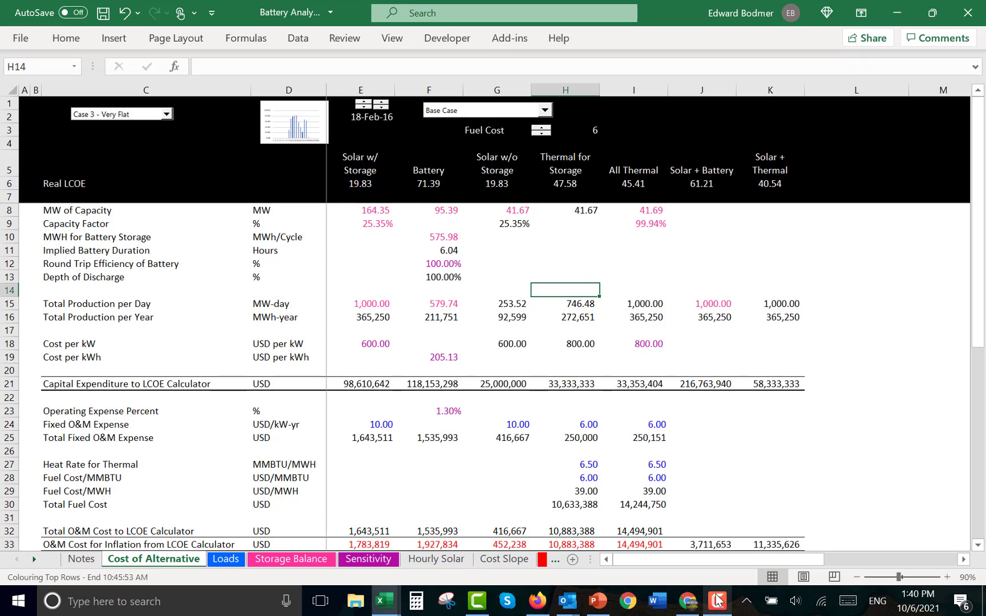